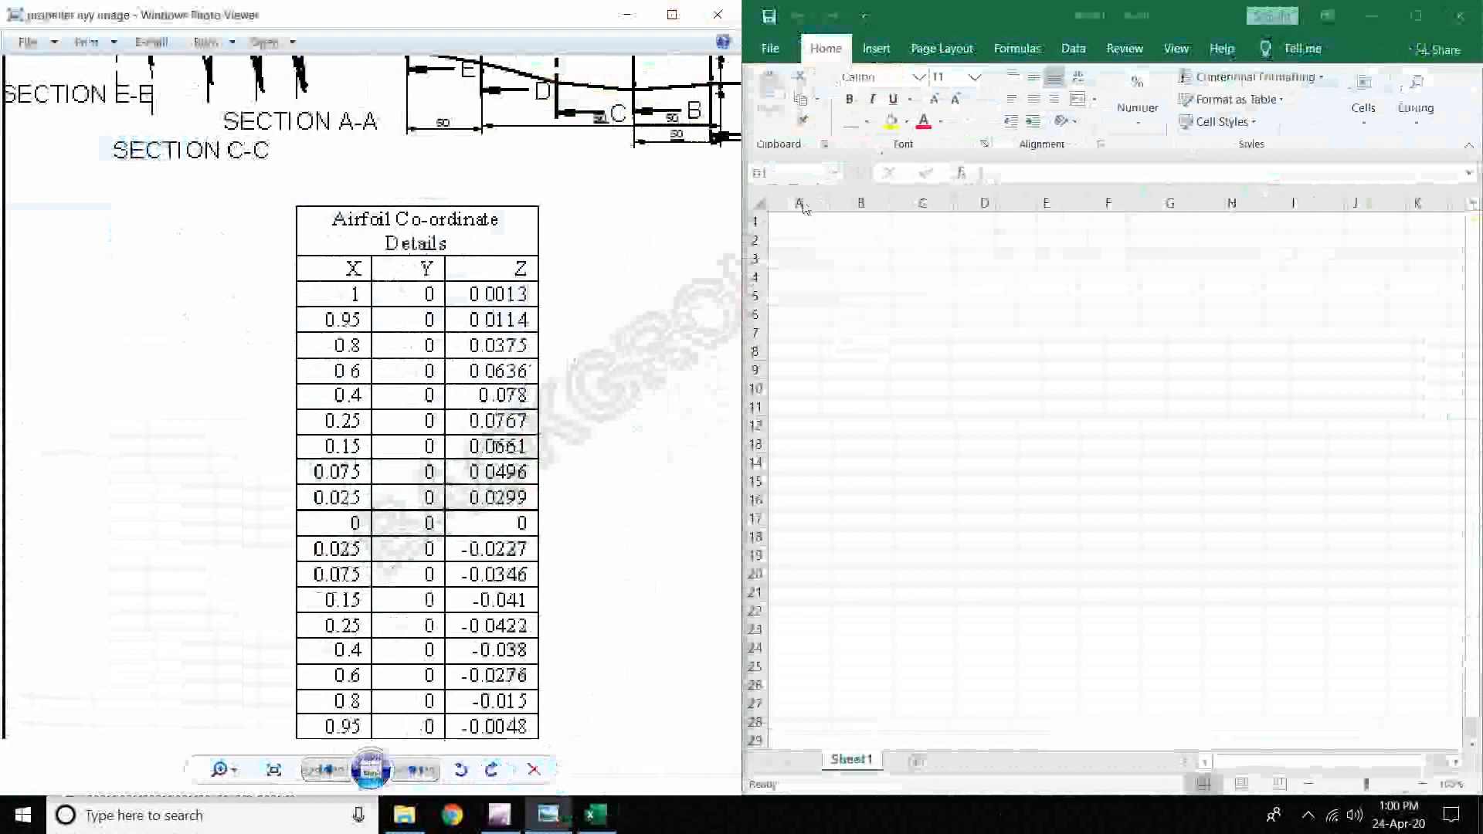
- Zoom out the Photo Viewer image so the whole airfoil coordinate table shows beside Book1
{"action": "left_click", "coordinate": [811, 228]}
{"action": "scroll", "coordinate": [566, 286], "scroll_direction": "down", "scroll_amount": 1}
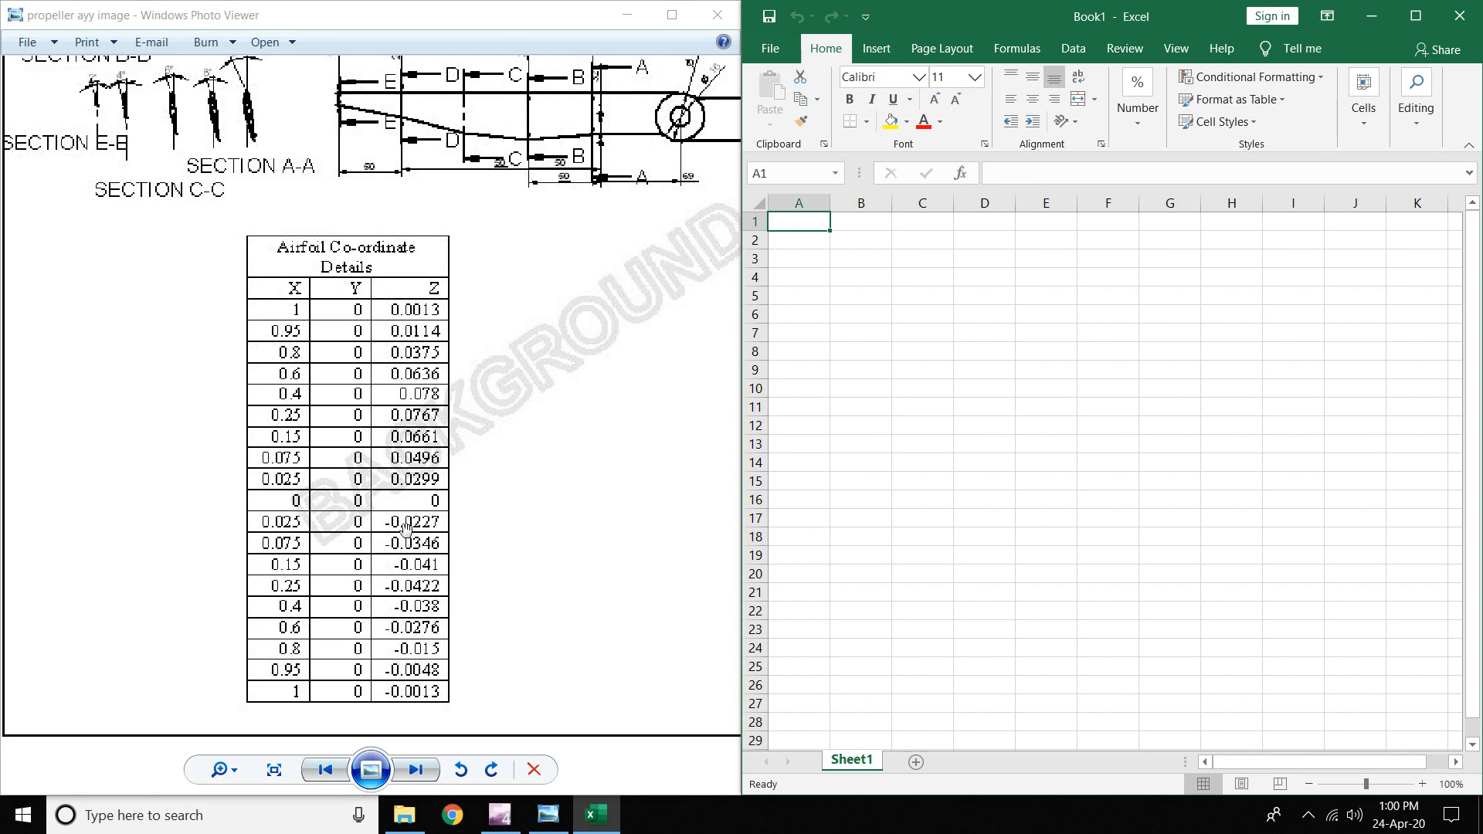
- Enter X values 1, 0.95, 0.8, 0.6, 0.4, 0.25, 0.15, 0.075, 0.025, 0 in A1:A10
{"action": "type", "text": "1"}
{"action": "key", "text": "Return"}
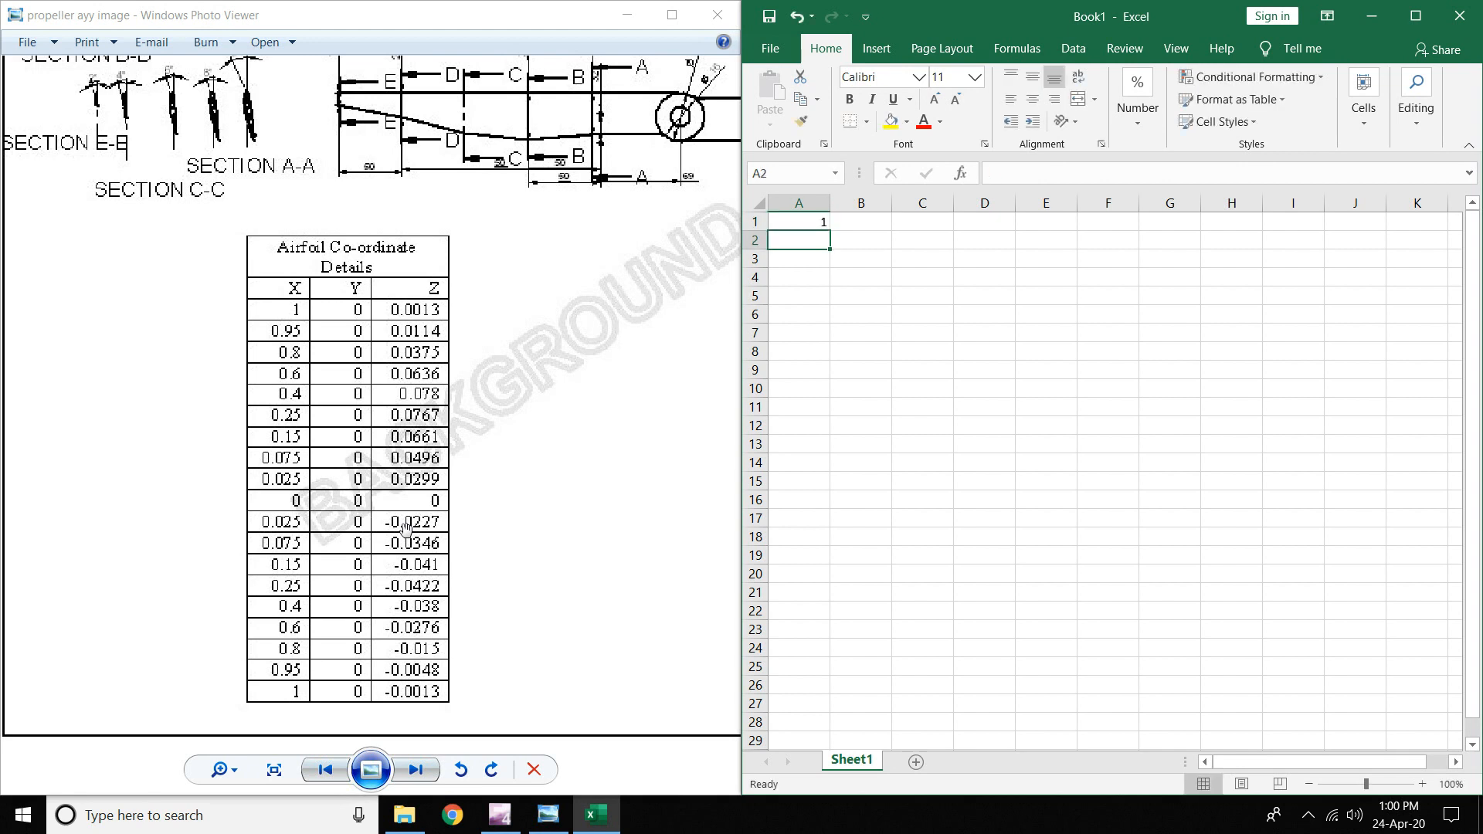
{"action": "type", "text": "0.95"}
{"action": "key", "text": "Return"}
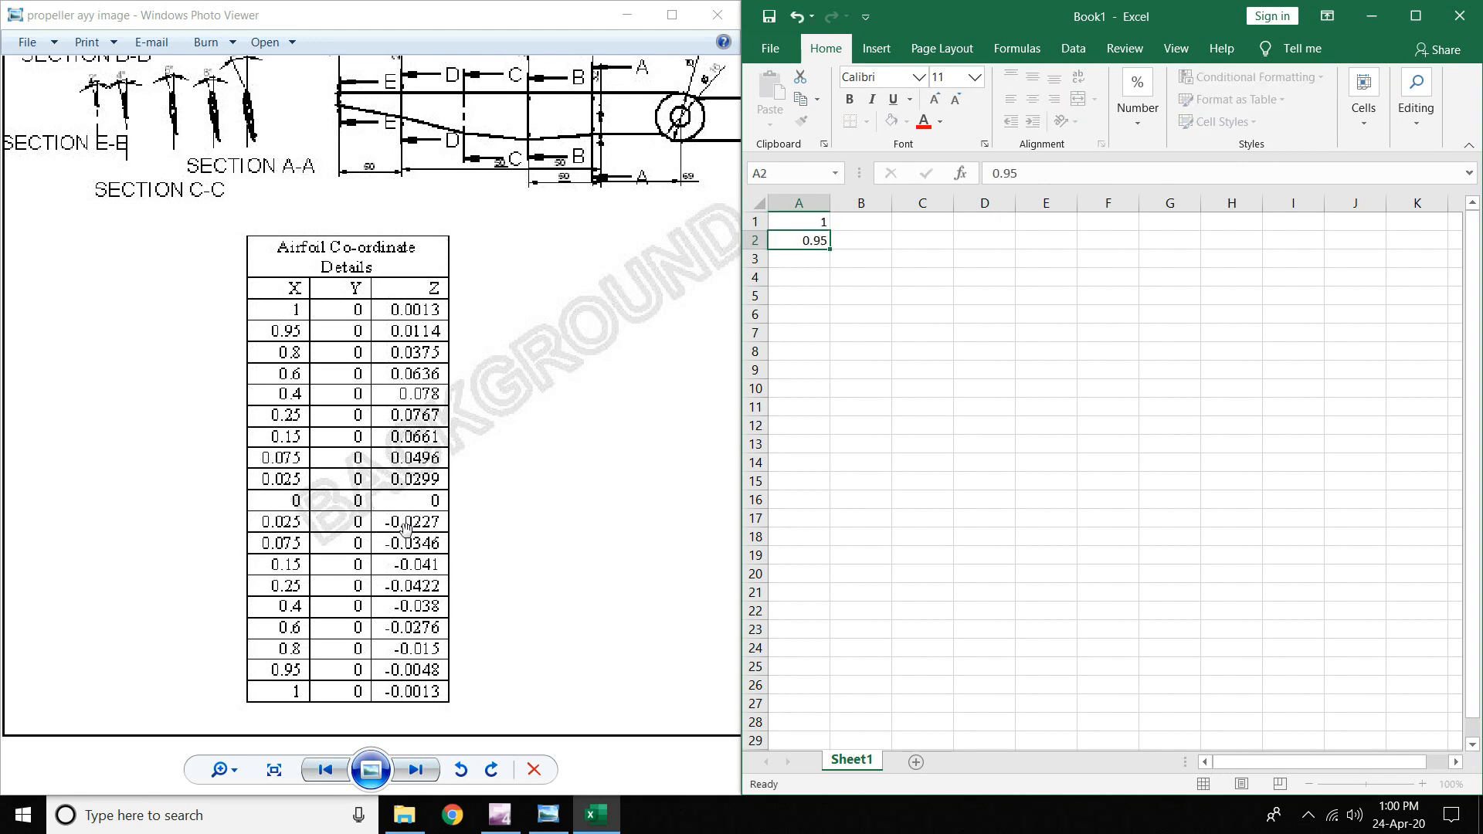
{"action": "type", "text": "0.8"}
{"action": "key", "text": "Return"}
{"action": "type", "text": "0.6"}
{"action": "key", "text": "Return"}
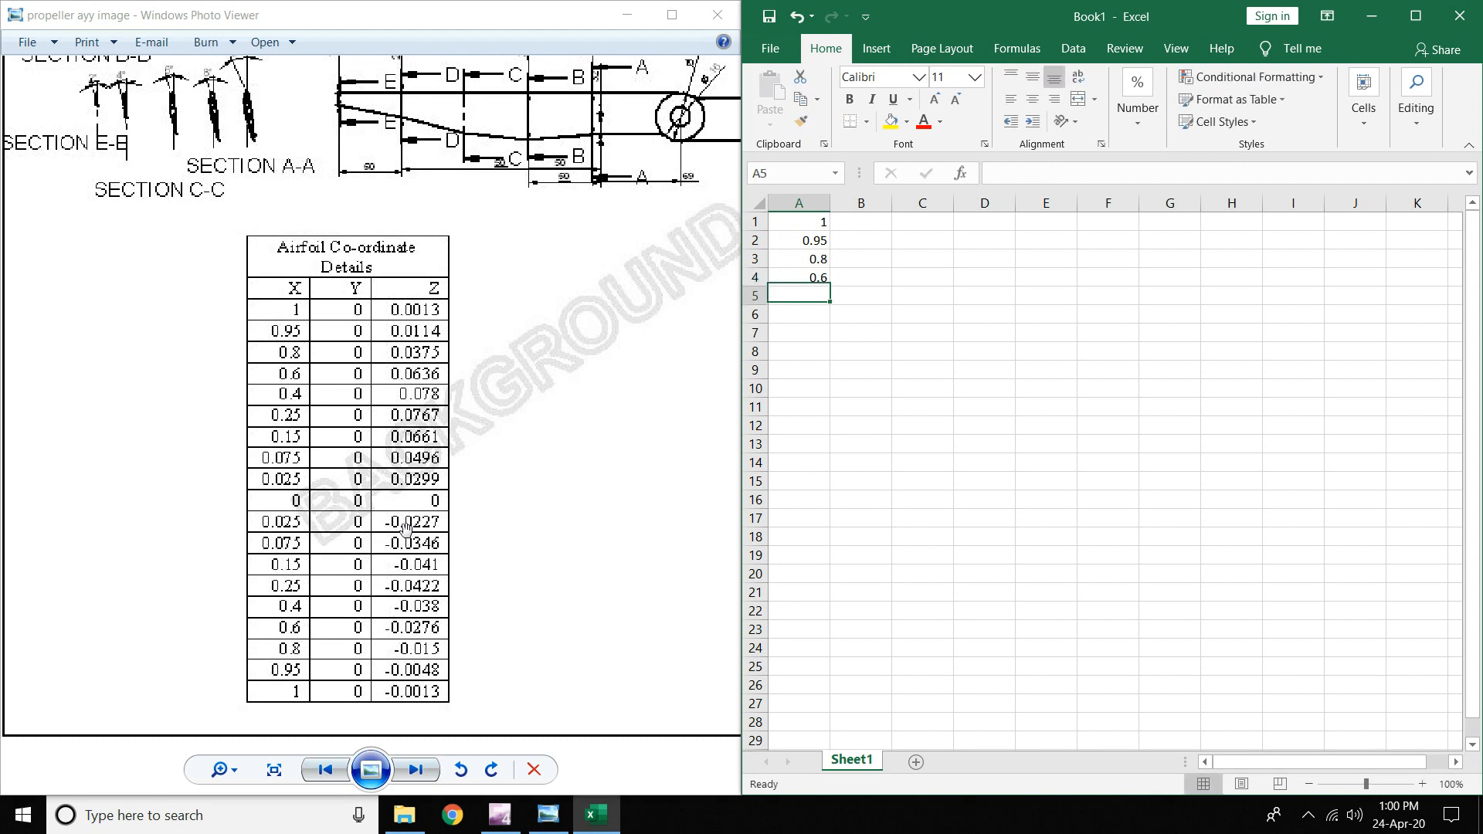
{"action": "type", "text": "0.4"}
{"action": "key", "text": "Return"}
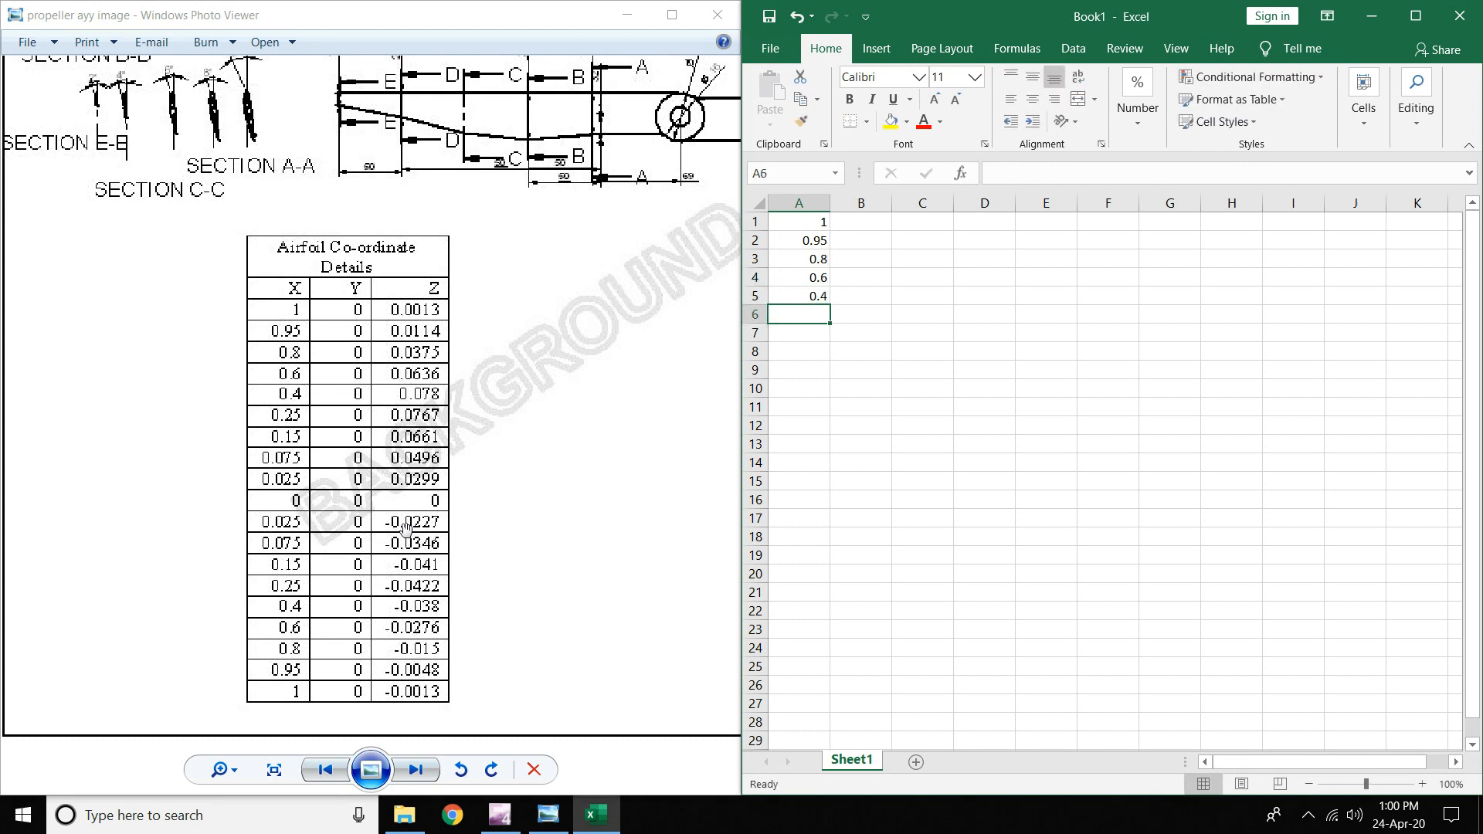
{"action": "type", "text": "0.25"}
{"action": "key", "text": "Return"}
{"action": "type", "text": "0."}
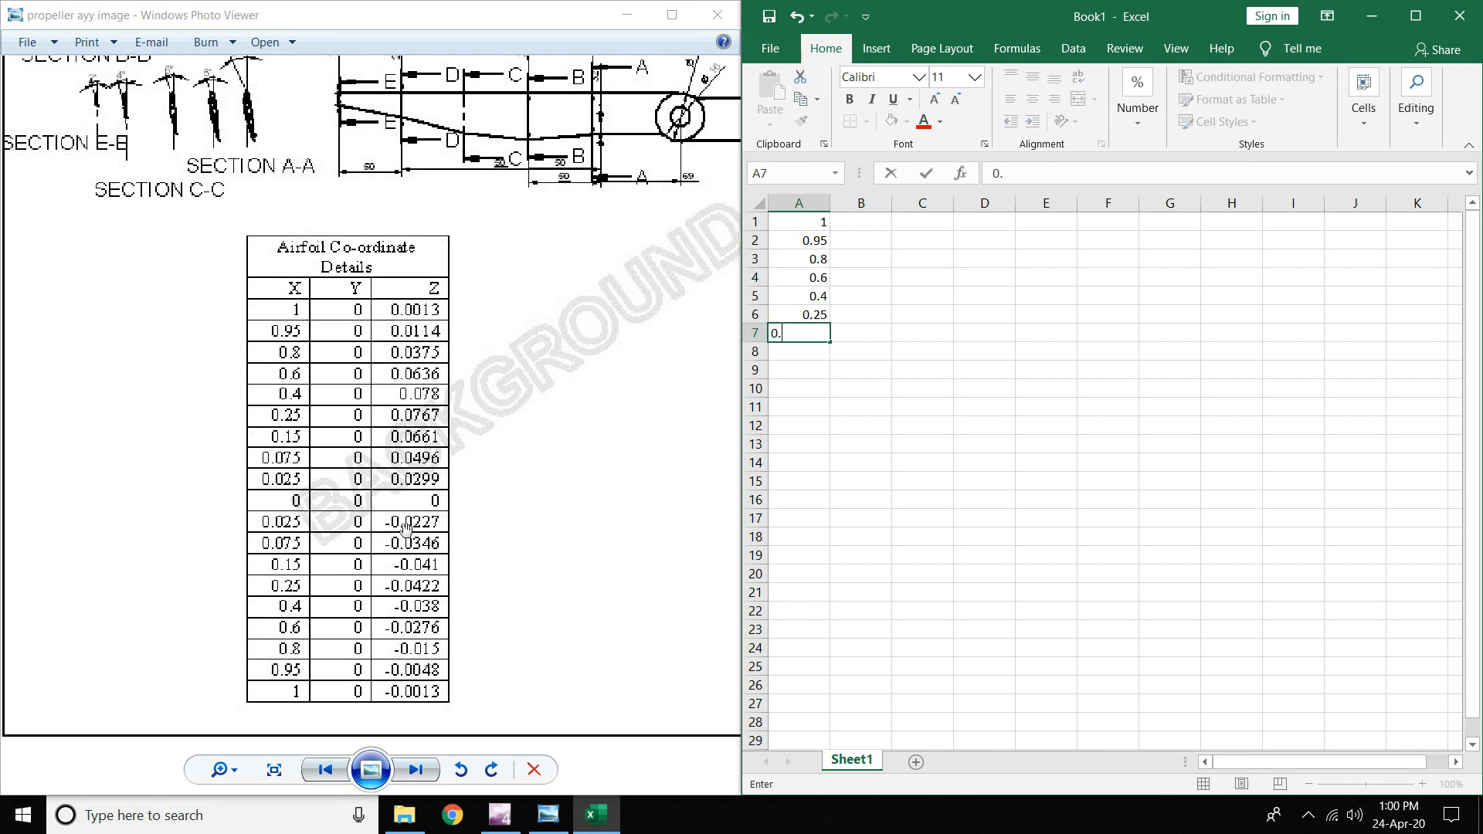
{"action": "type", "text": "15"}
{"action": "key", "text": "Return"}
{"action": "type", "text": "0.0"}
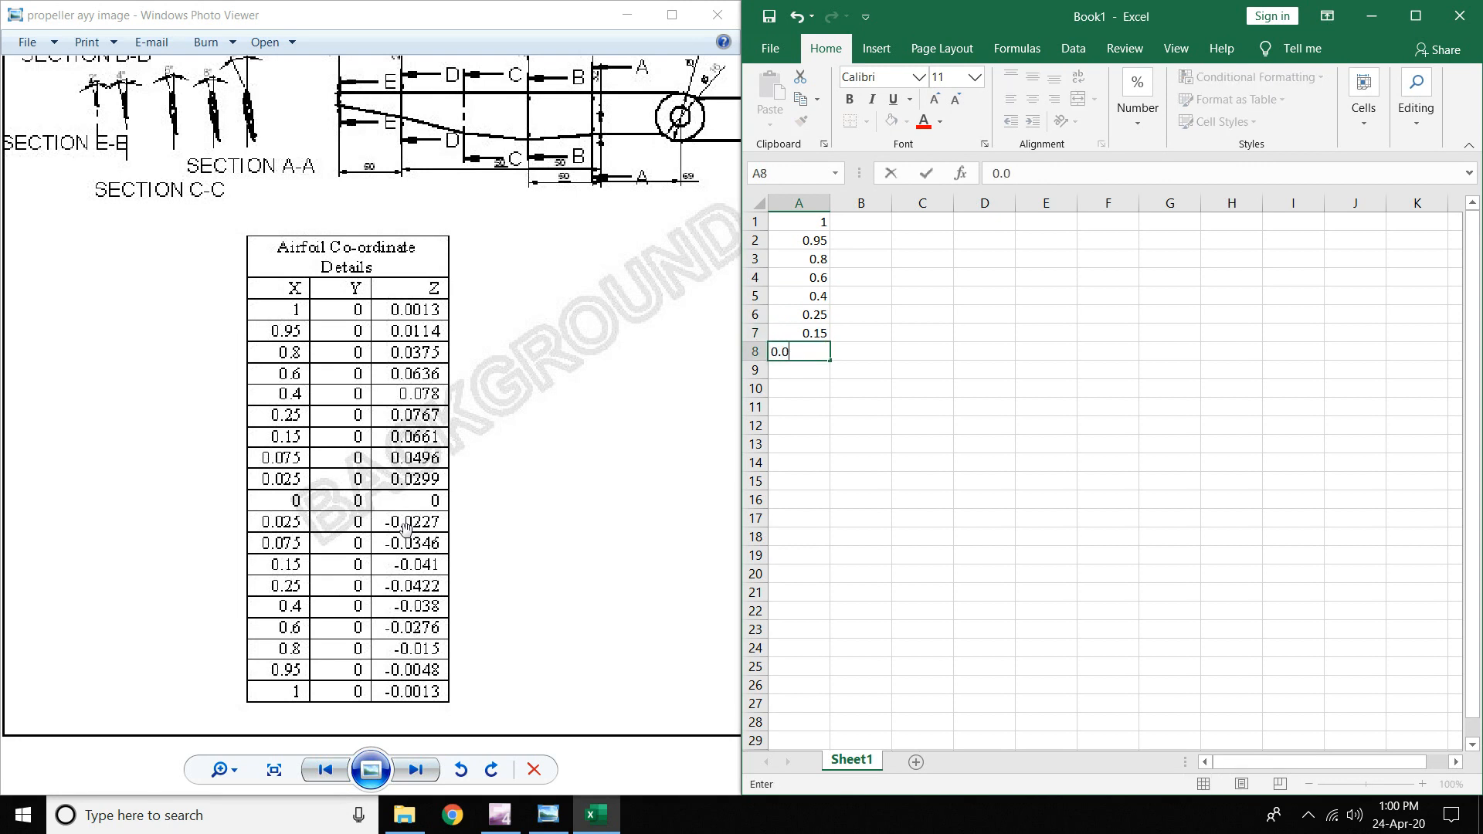
{"action": "type", "text": "75"}
{"action": "key", "text": "Return"}
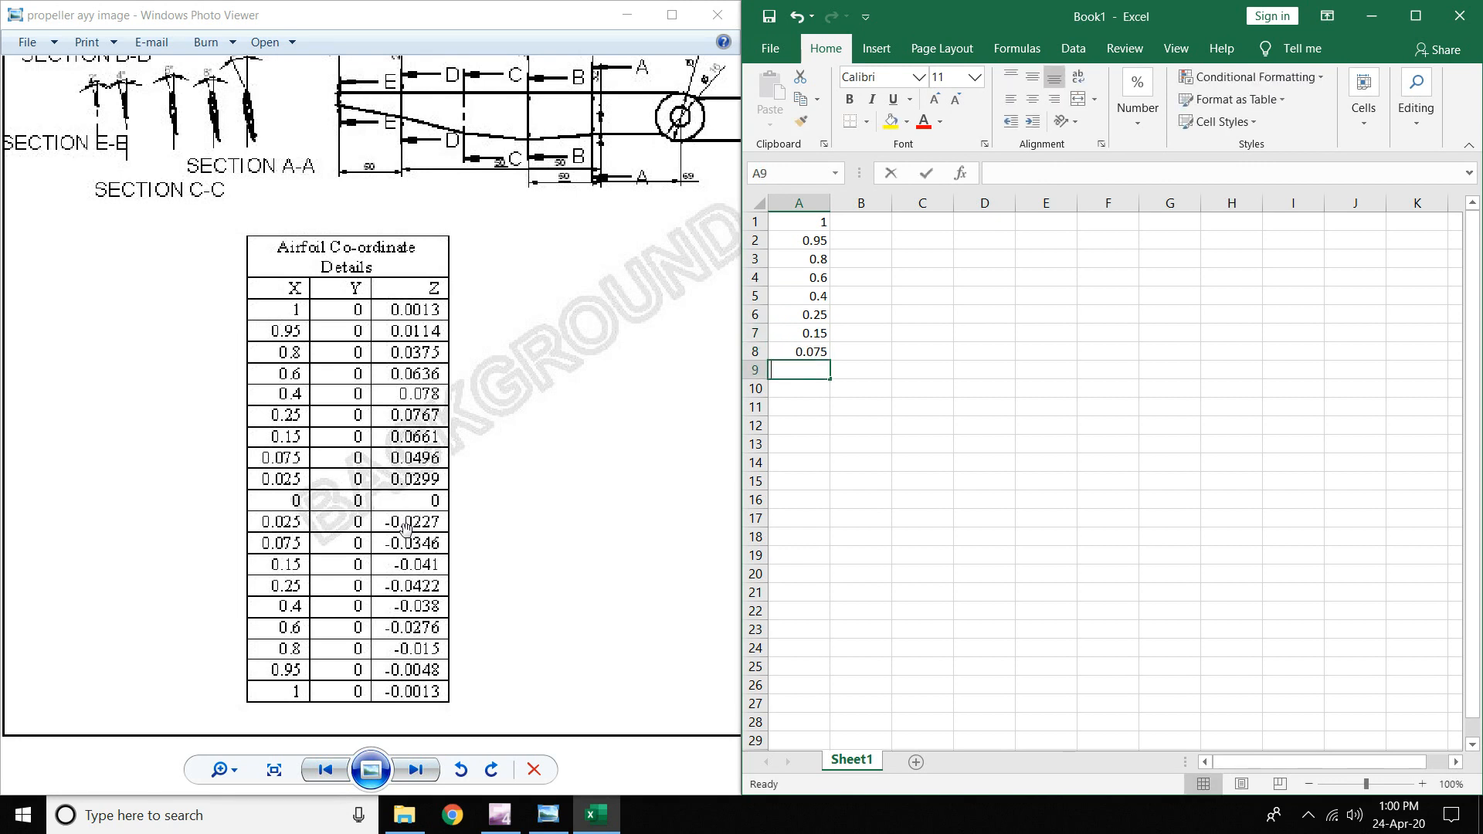
{"action": "type", "text": "0.02"}
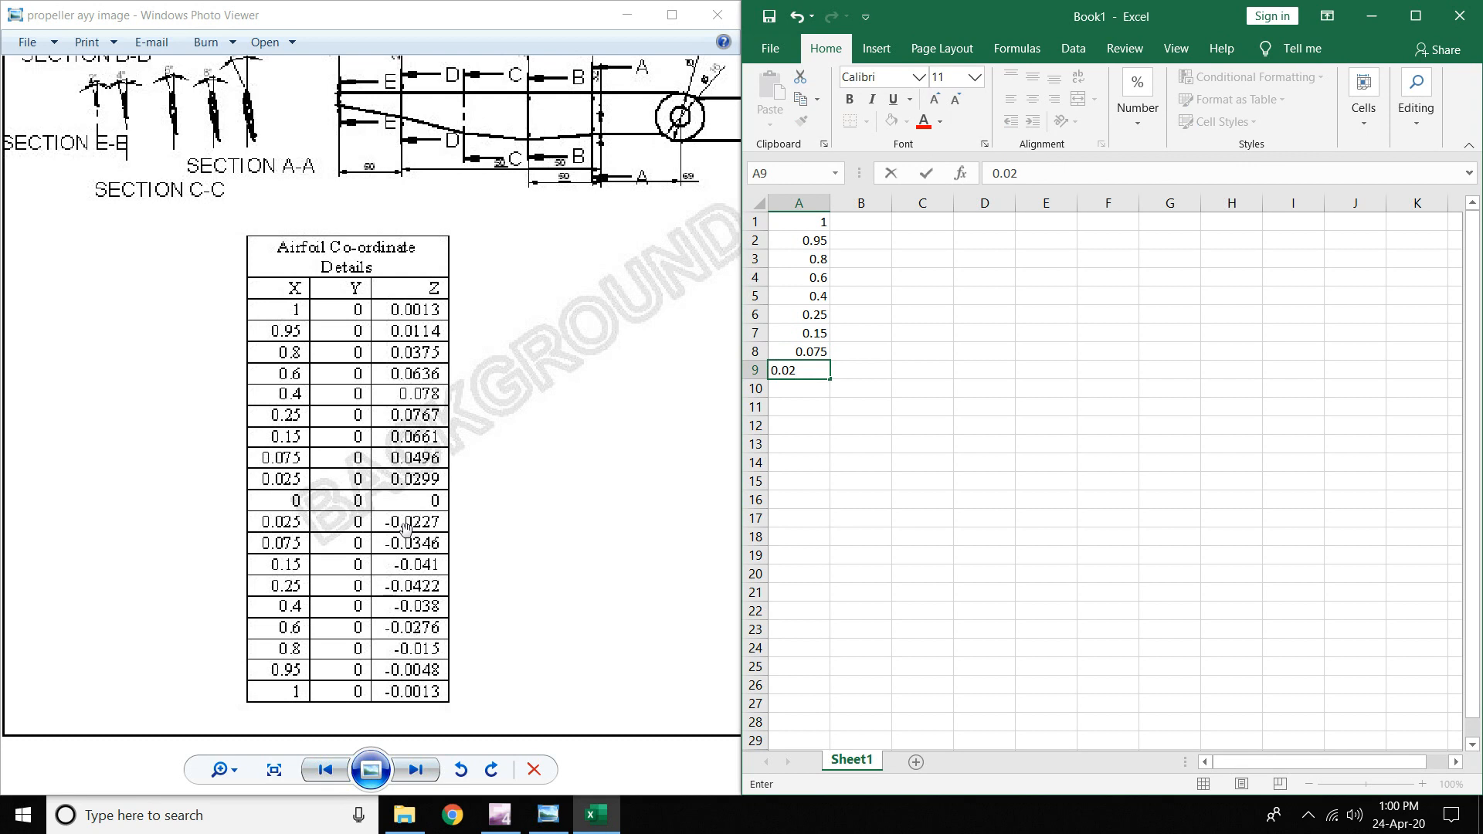
{"action": "type", "text": "5"}
{"action": "key", "text": "Return"}
{"action": "type", "text": "0"}
{"action": "key", "text": "Return"}
- Enter X values 0.025, 0.075, 0.15, 0.25, 0.4, 0.5, 0.8, 0.95, 1 in A11:A19
{"action": "type", "text": "0."}
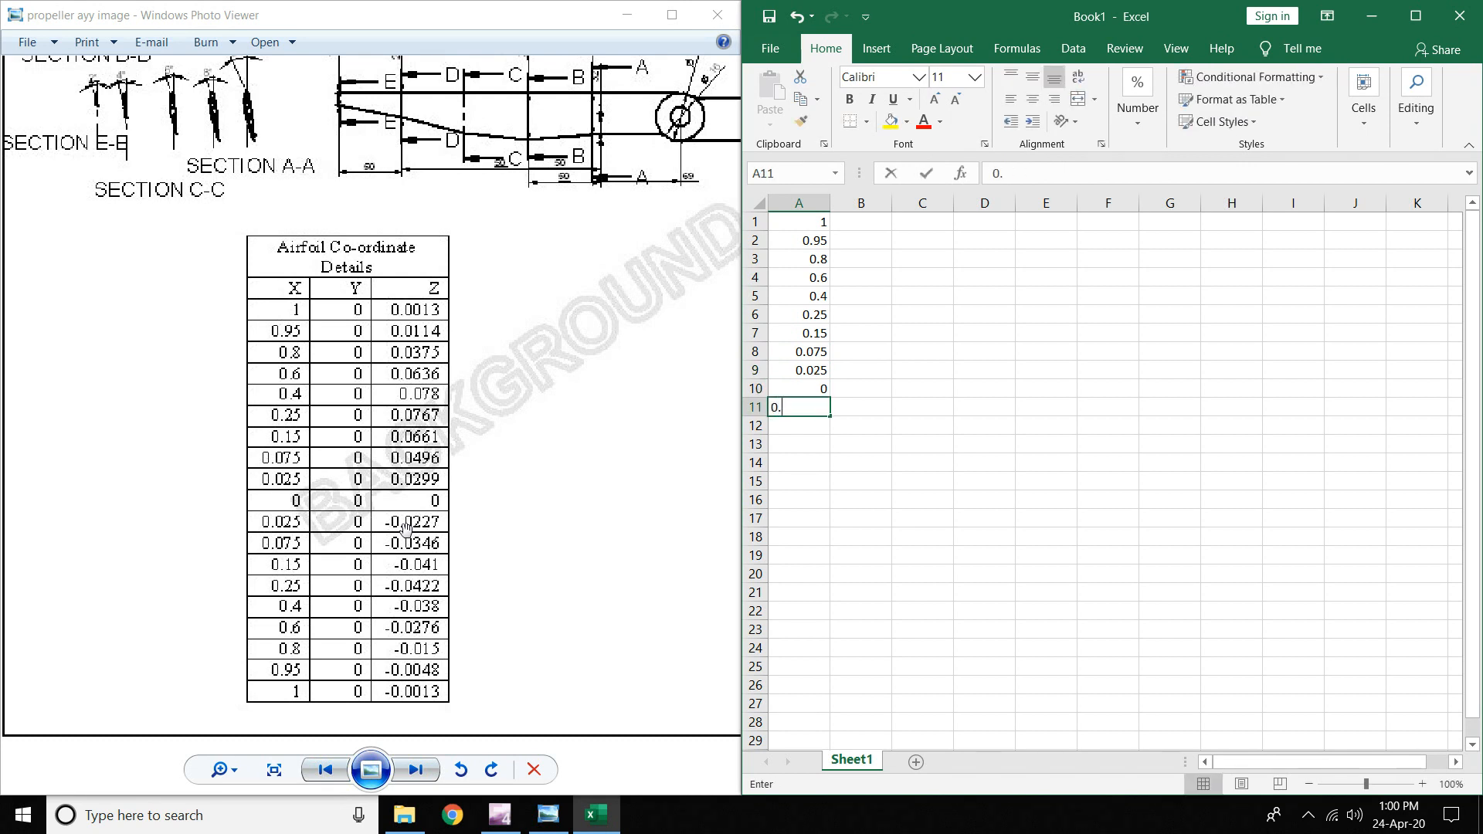
{"action": "type", "text": "025"}
{"action": "key", "text": "Return"}
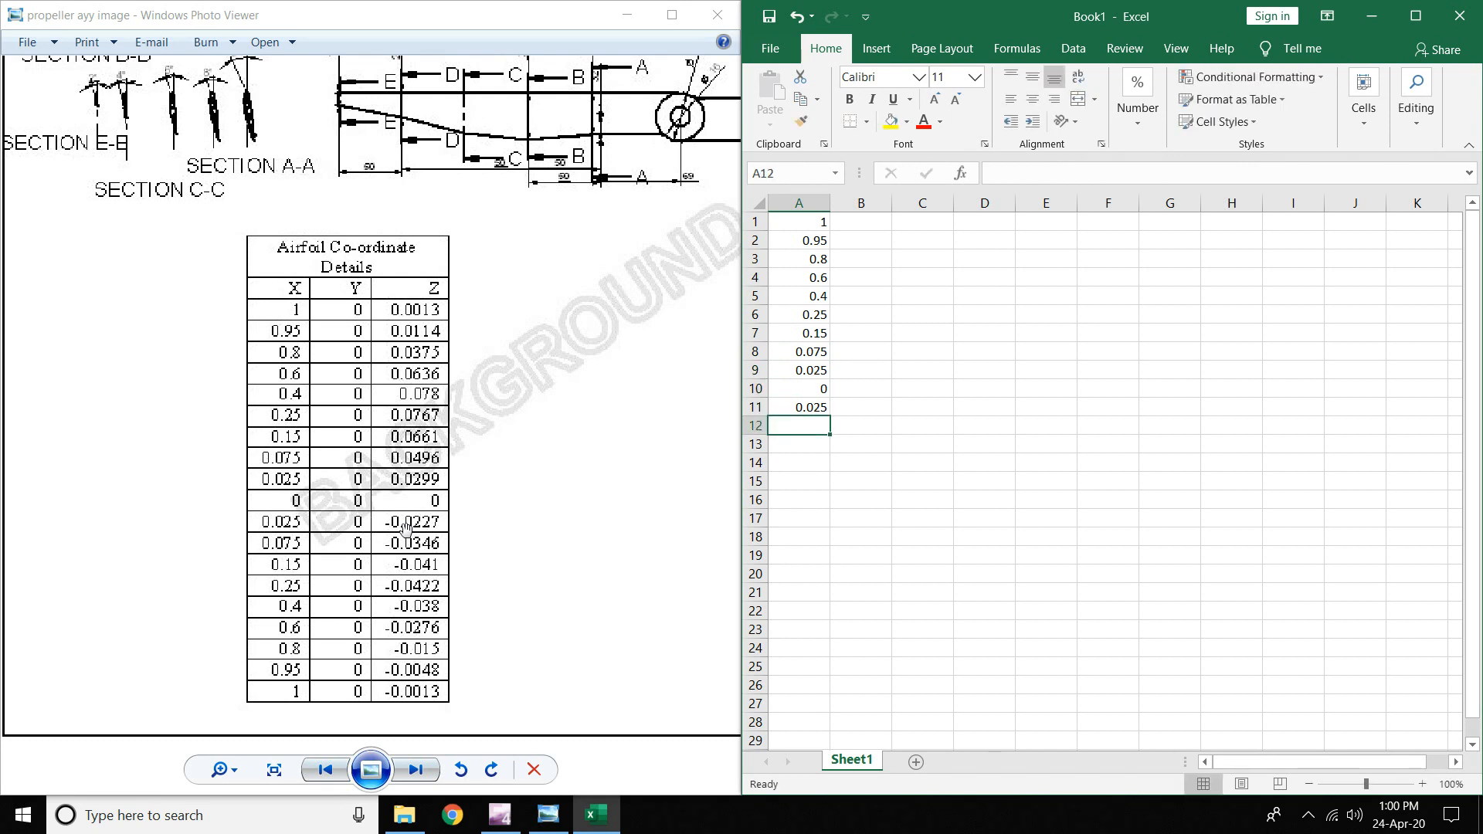
{"action": "type", "text": "0.075"}
{"action": "key", "text": "Return"}
{"action": "type", "text": "0"}
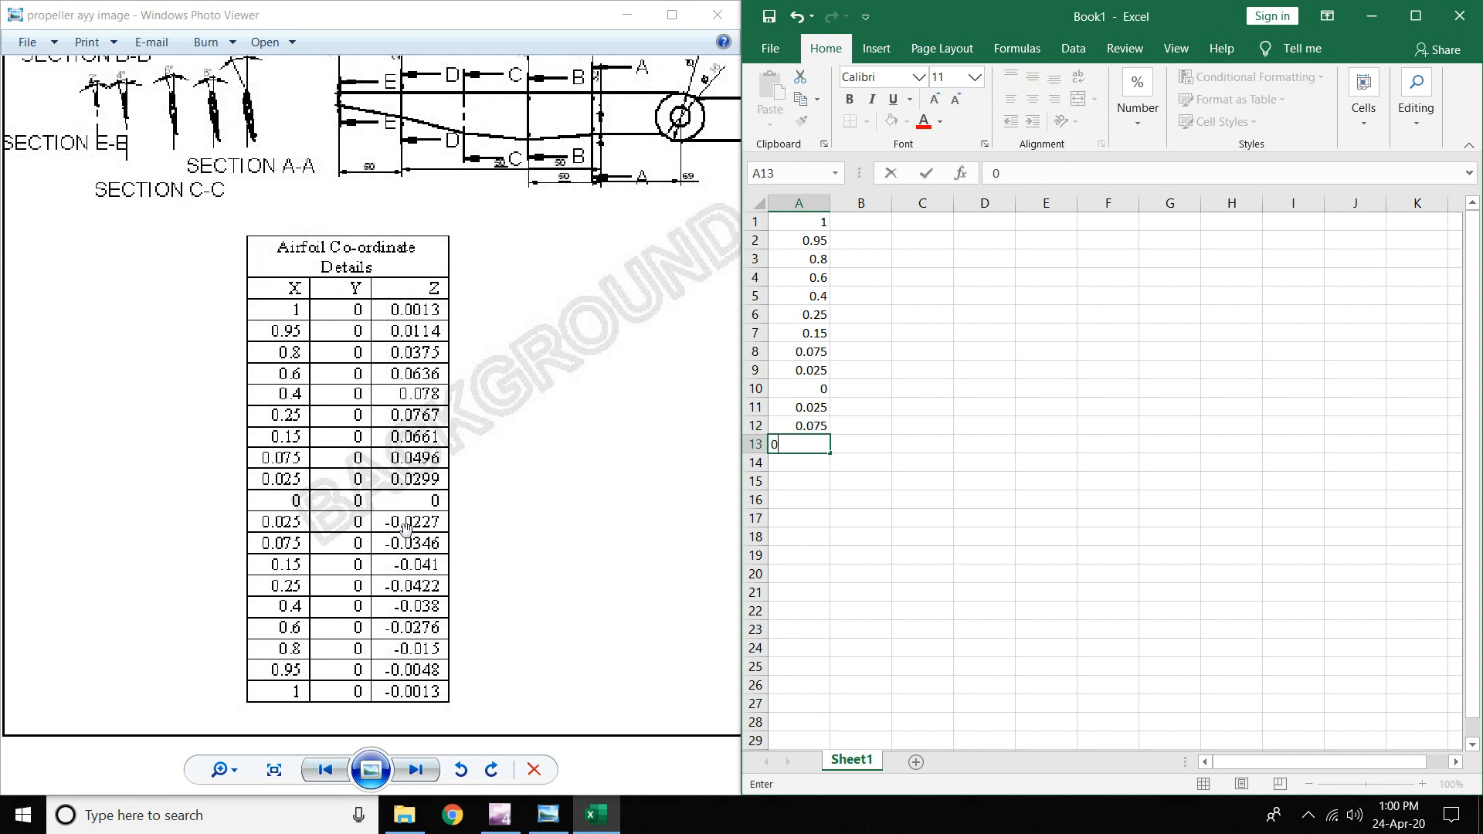
{"action": "type", "text": ".15"}
{"action": "key", "text": "Return"}
{"action": "type", "text": "0.25"}
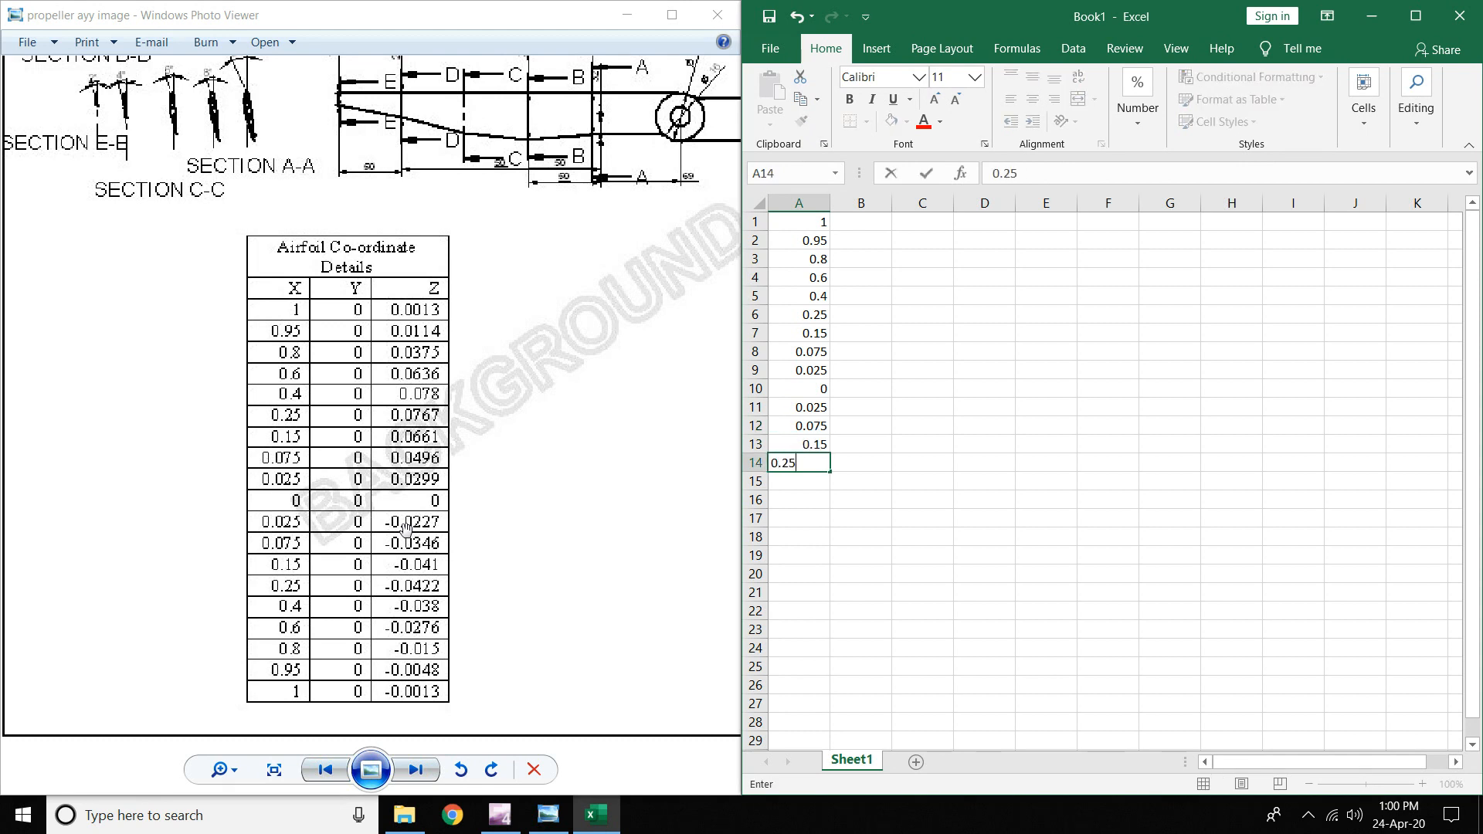
{"action": "key", "text": "Return"}
{"action": "type", "text": "0.4"}
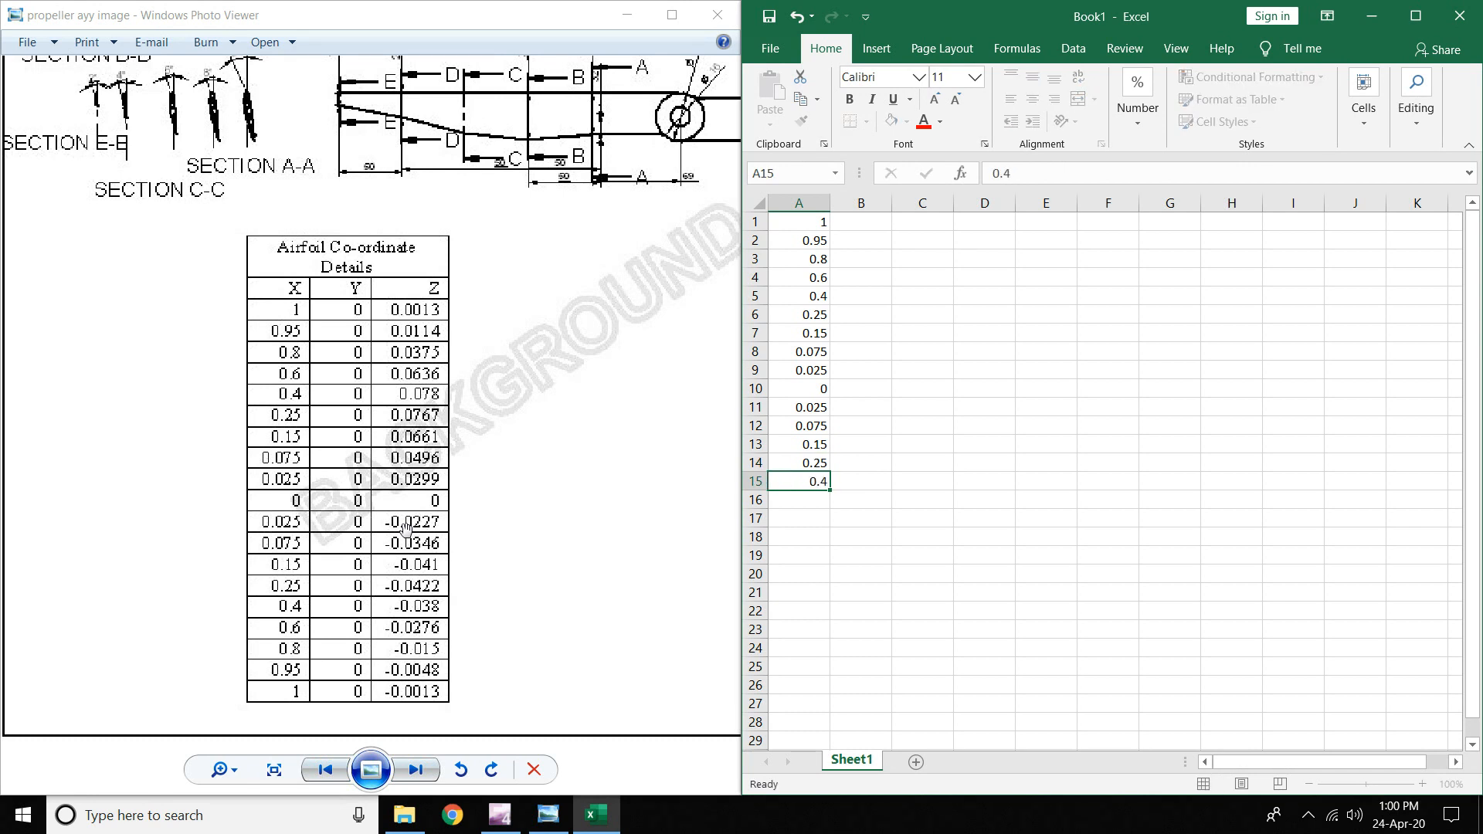
{"action": "key", "text": "Return"}
{"action": "type", "text": "0.5"}
{"action": "key", "text": "Return"}
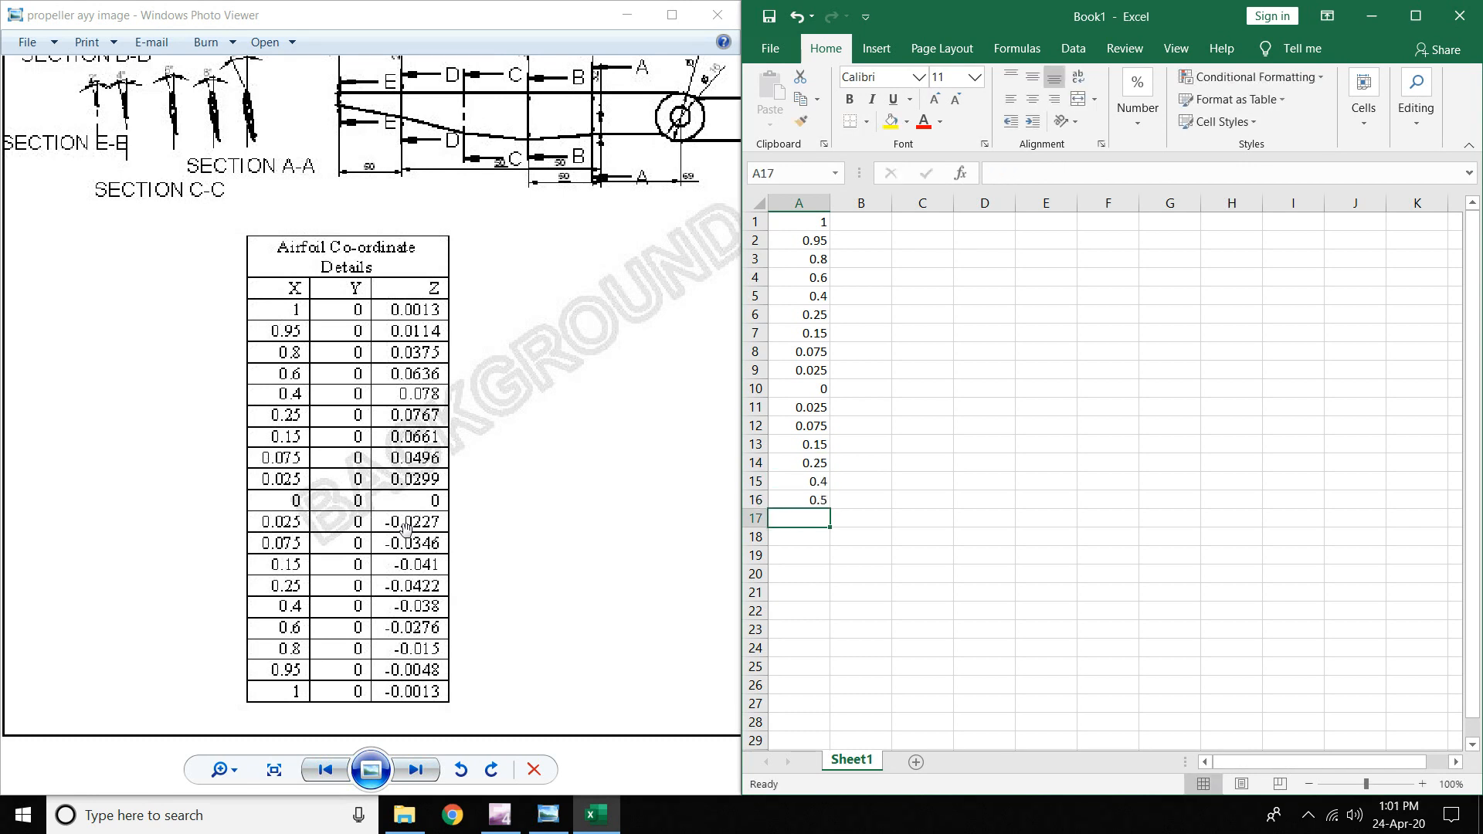
{"action": "type", "text": "0.8"}
{"action": "key", "text": "Return"}
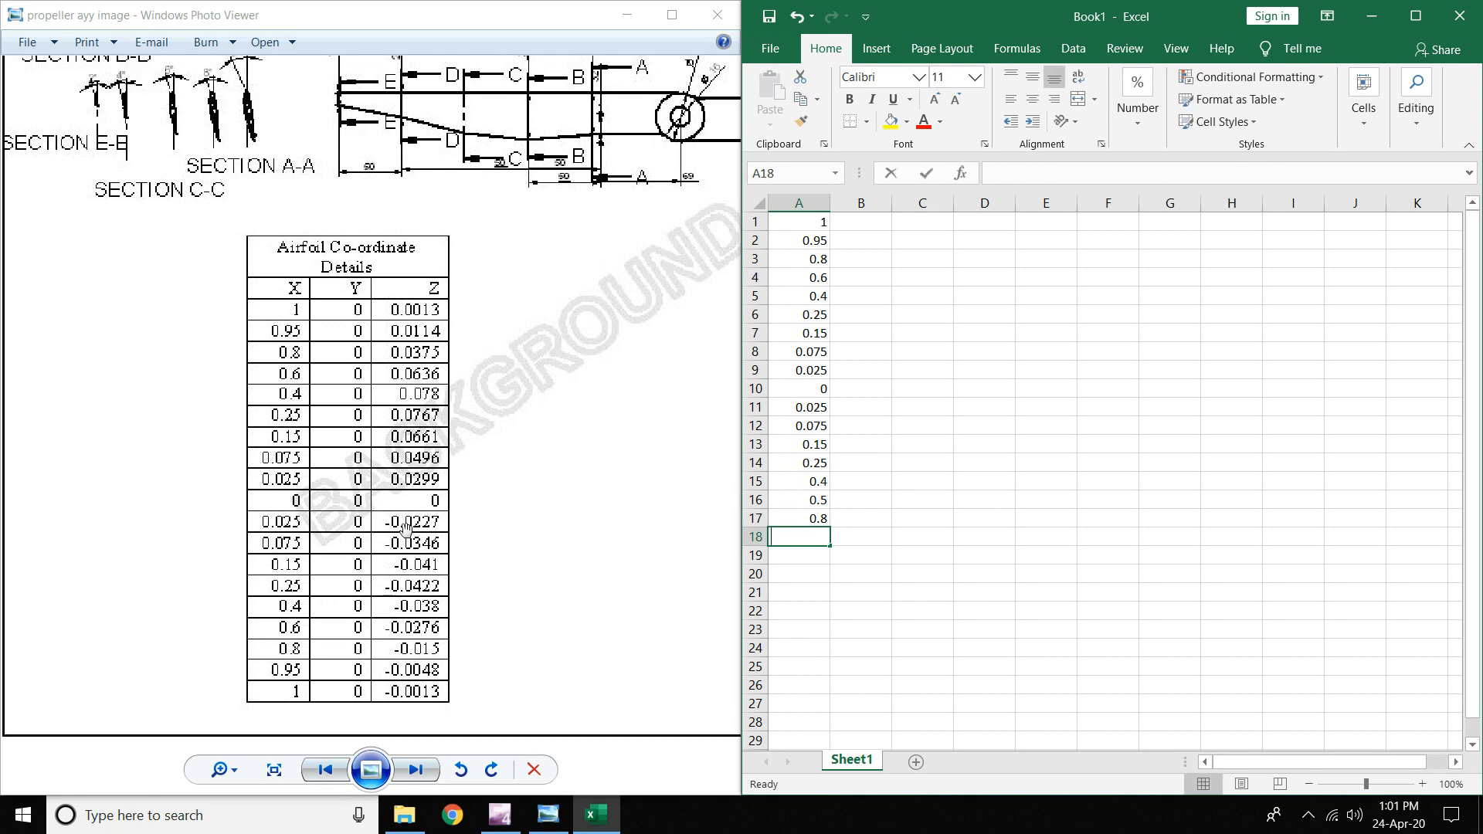
{"action": "type", "text": "0.95"}
{"action": "key", "text": "Return"}
{"action": "type", "text": "0"}
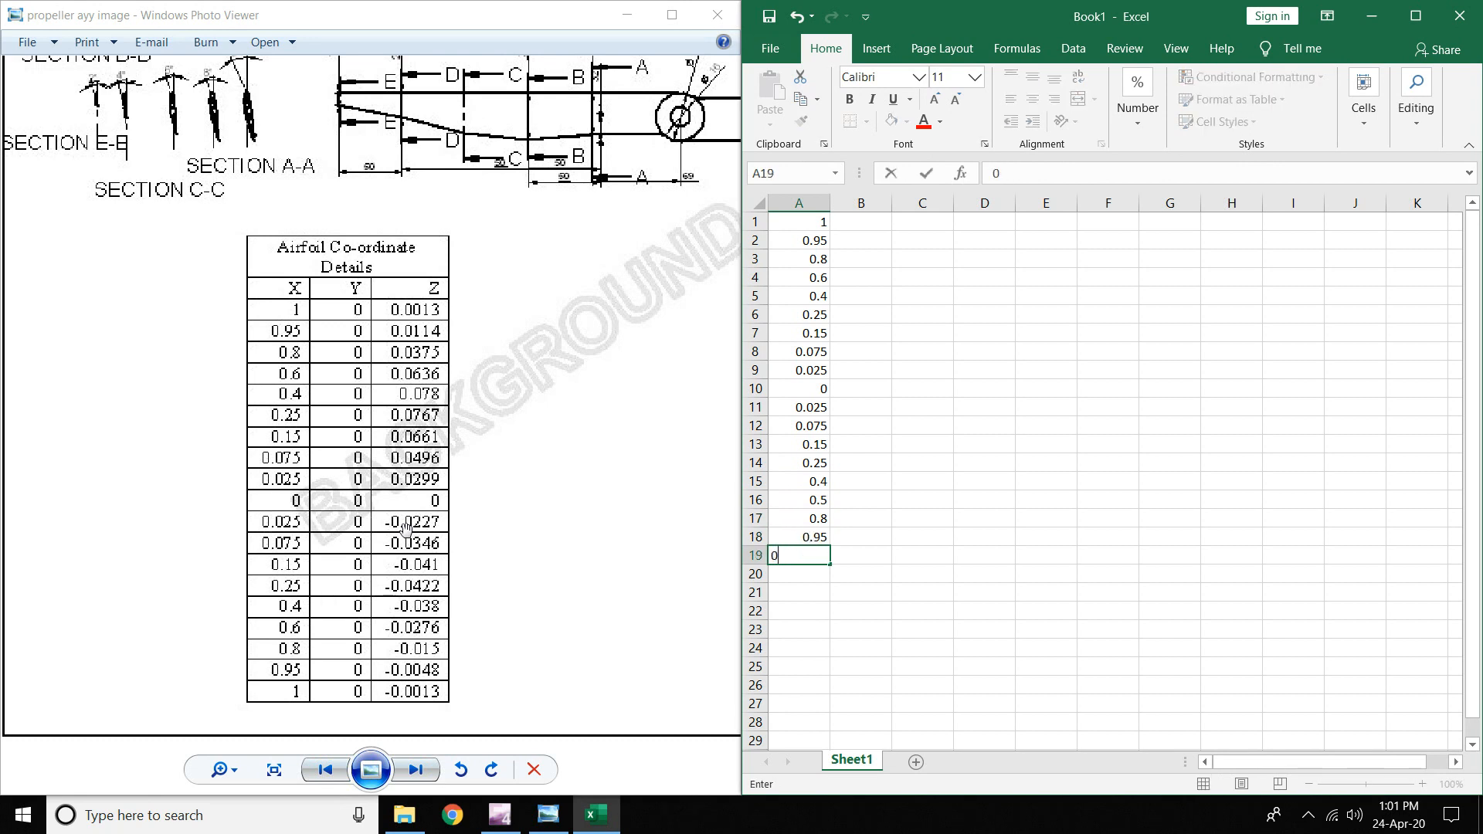
{"action": "key", "text": "Return"}
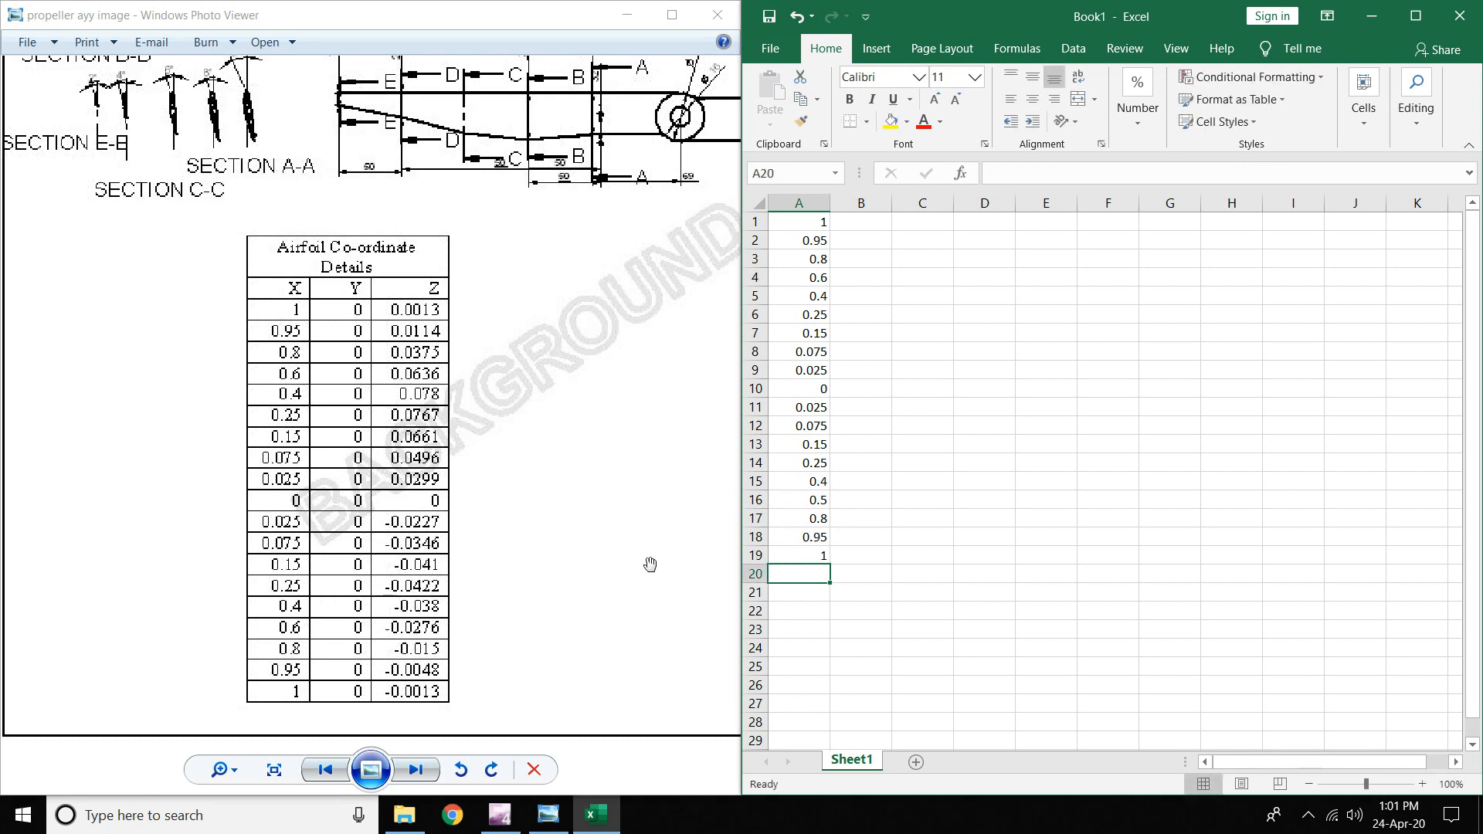
- Put 0 in every cell of B1:B19 and clear the stray zero in B20
{"action": "left_click", "coordinate": [855, 538]}
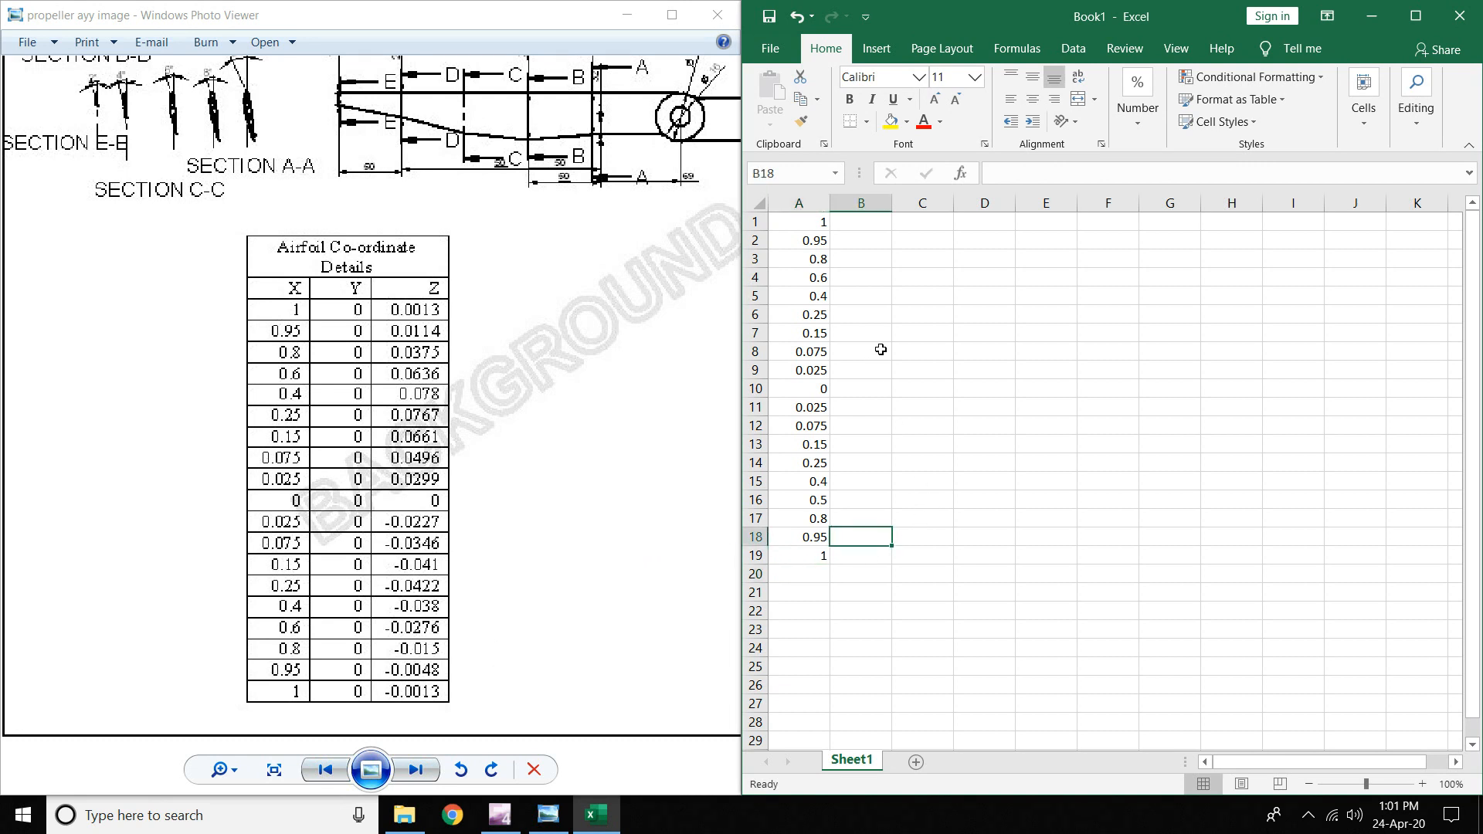
{"action": "left_click", "coordinate": [855, 221]}
{"action": "left_click_drag", "start_coordinate": [805, 221], "coordinate": [797, 555]}
{"action": "left_click", "coordinate": [857, 217]}
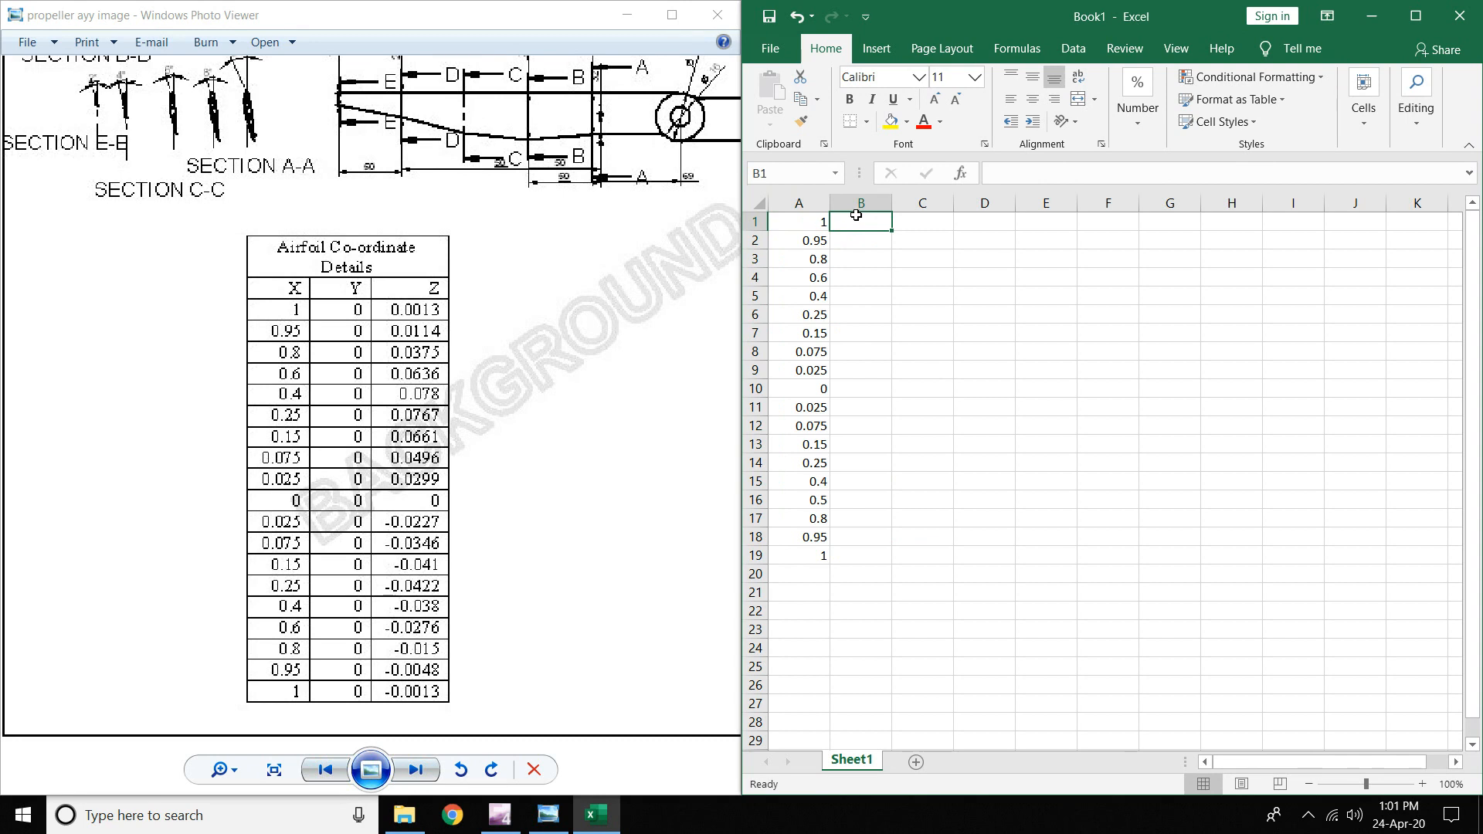
{"action": "type", "text": "0"}
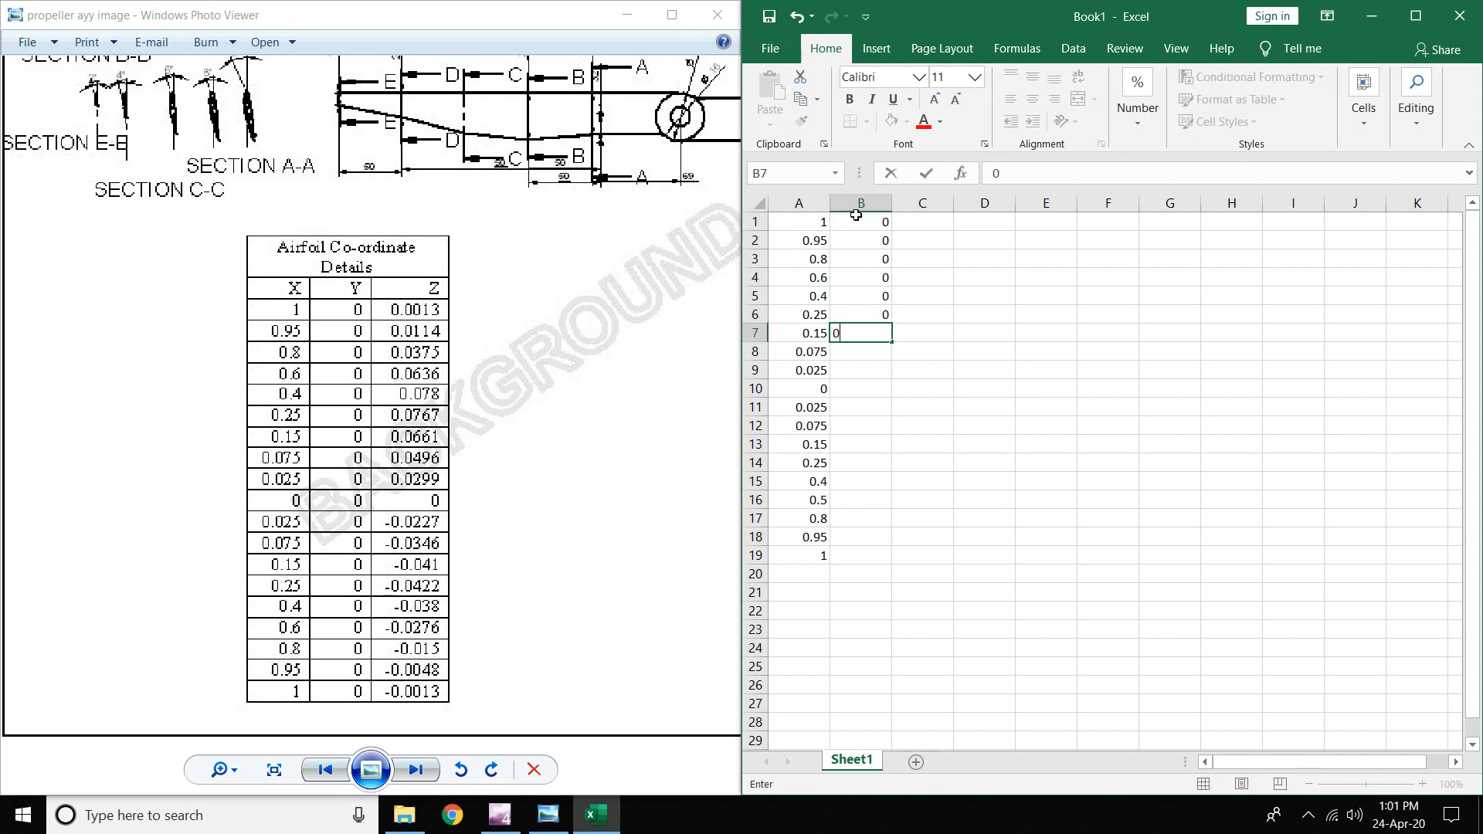
{"action": "type", "text": " 0 0 0 0 0 0 0 0 0 0 0 0 0 0 0 0 0"}
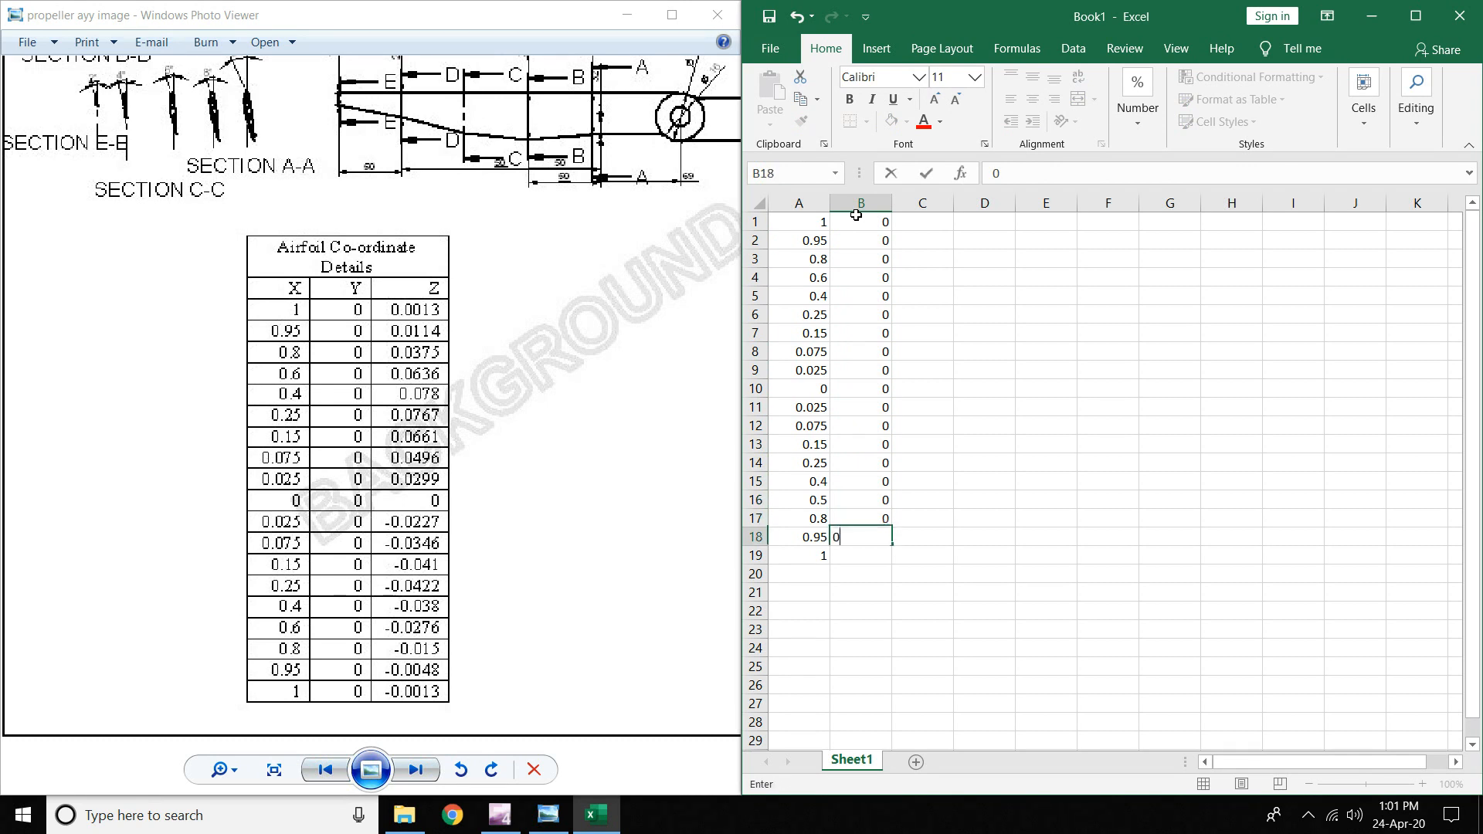
{"action": "key", "text": "Down"}
{"action": "key", "text": "Down"}
{"action": "type", "text": "0"}
{"action": "key", "text": "Up"}
{"action": "type", "text": "0"}
{"action": "key", "text": "Down"}
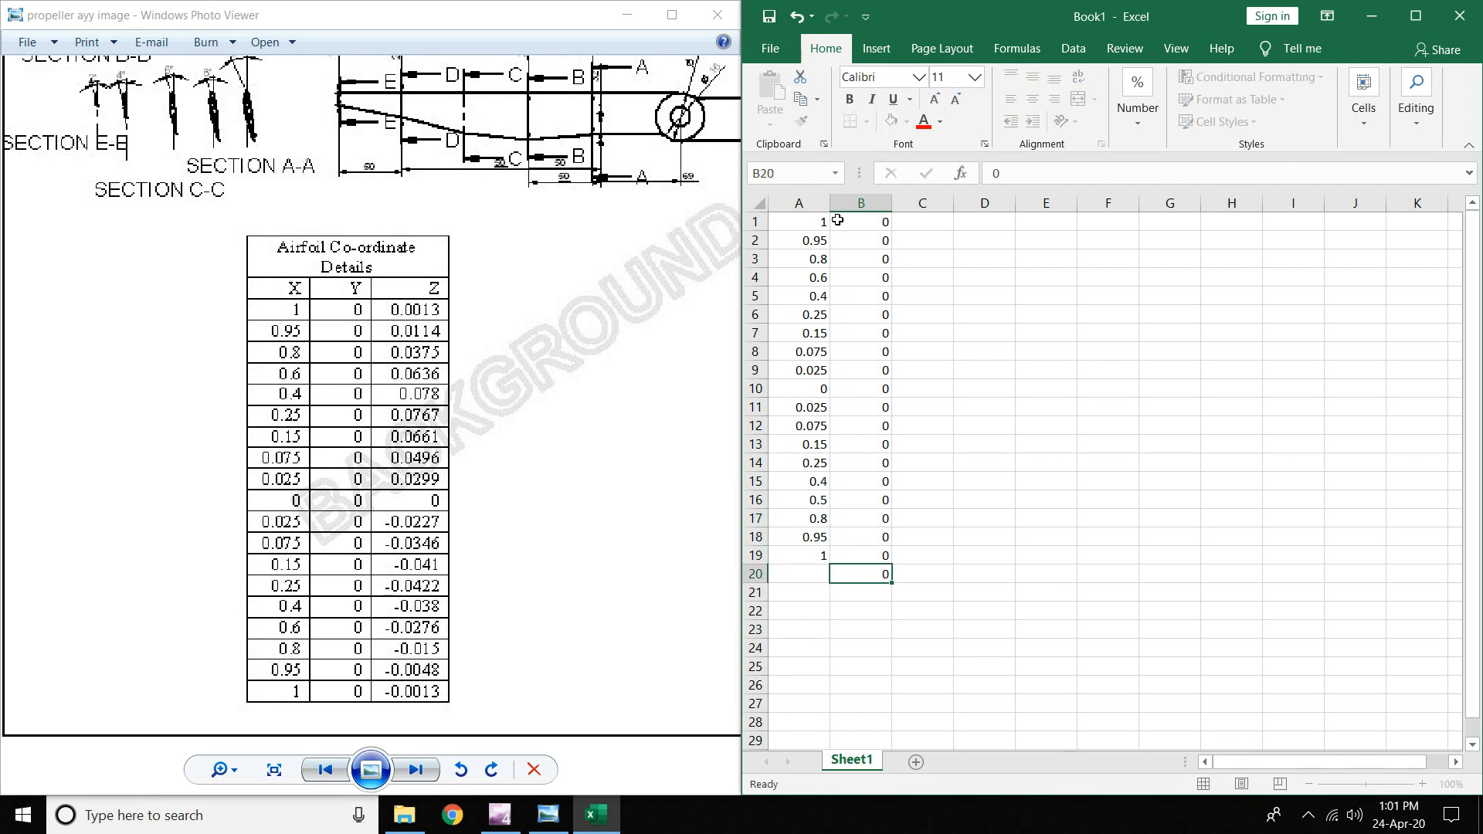
{"action": "key", "text": "Delete"}
- Enter Z values 0.0013, 0.0114, 0.0375, 0.0636, 0.078, 0.0767, 0.0661, 0.0496, 0.0299, 0 in C1:C10
{"action": "left_click", "coordinate": [929, 223]}
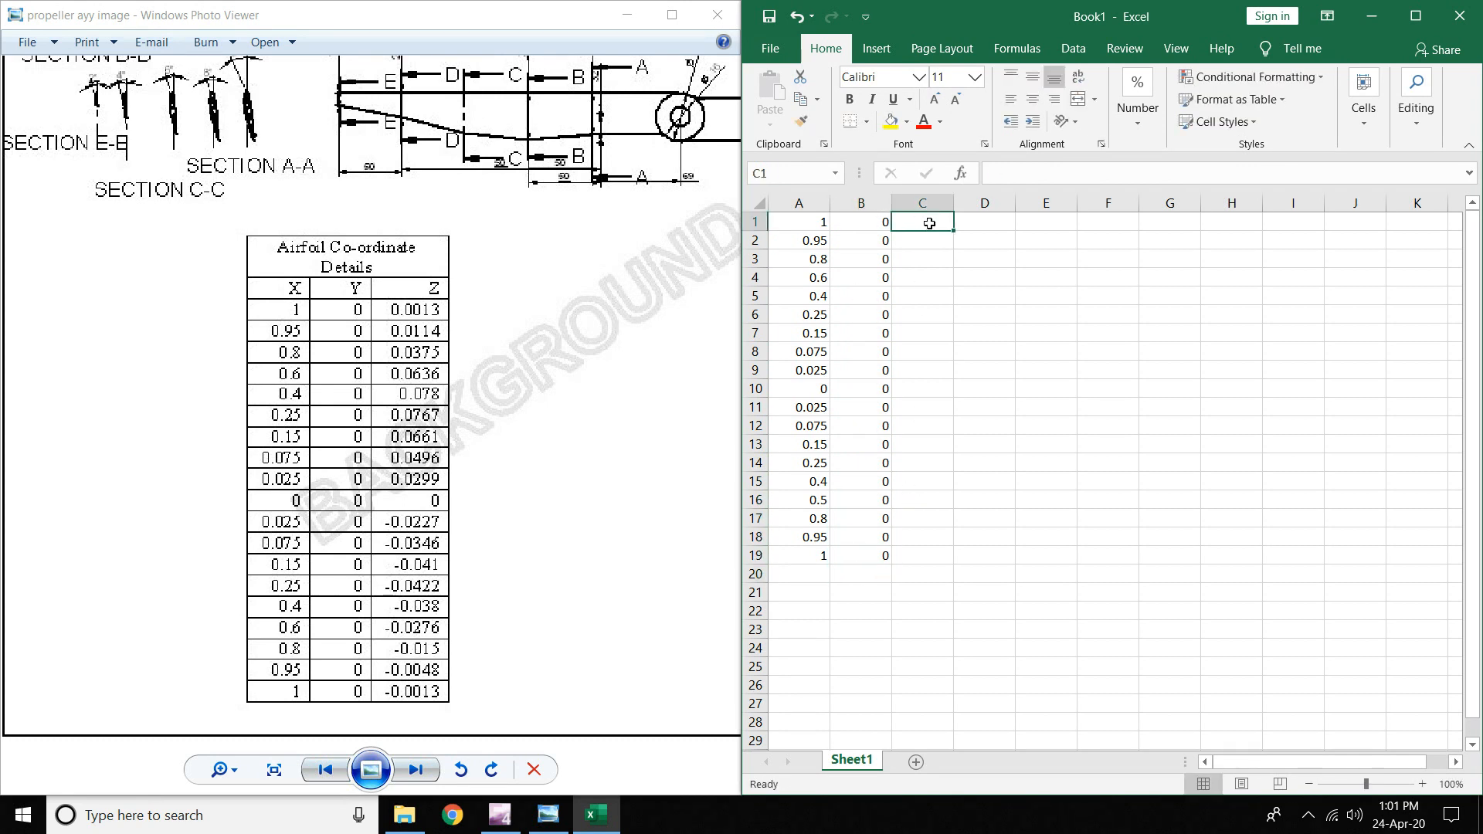
{"action": "type", "text": "0.0013"}
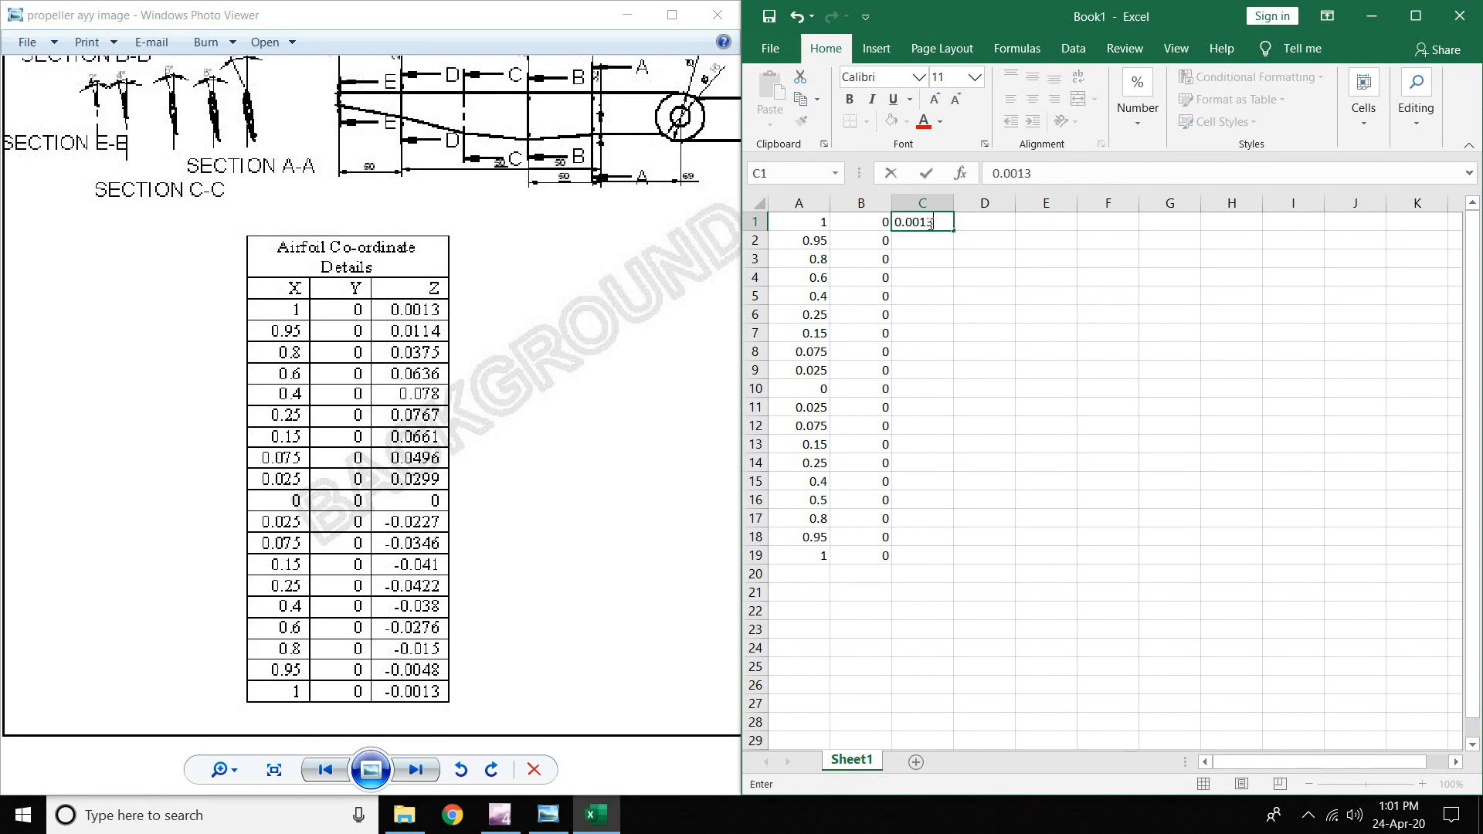
{"action": "key", "text": "Return"}
{"action": "type", "text": "0."}
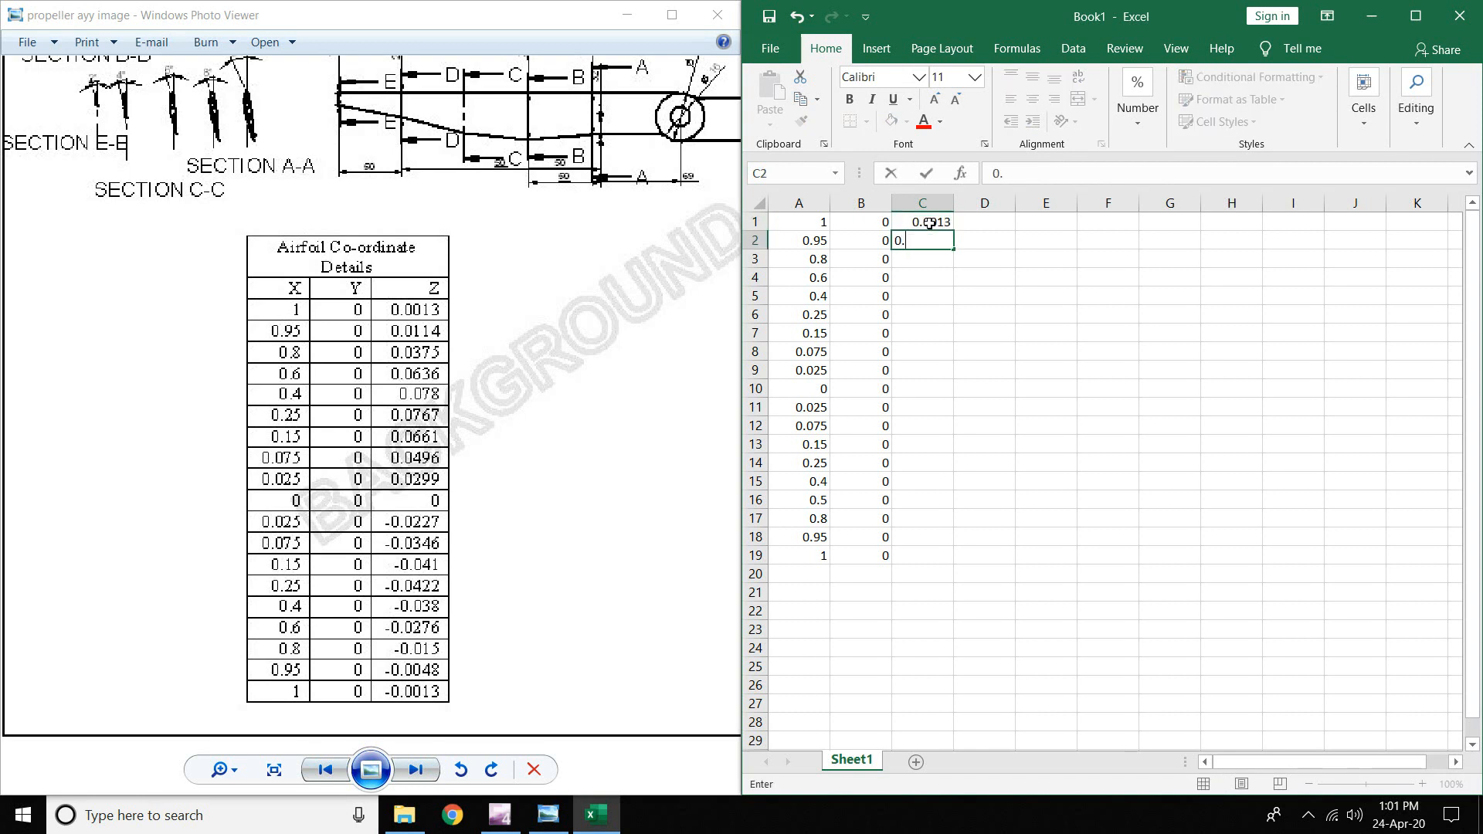
{"action": "type", "text": "0114"}
{"action": "key", "text": "Return"}
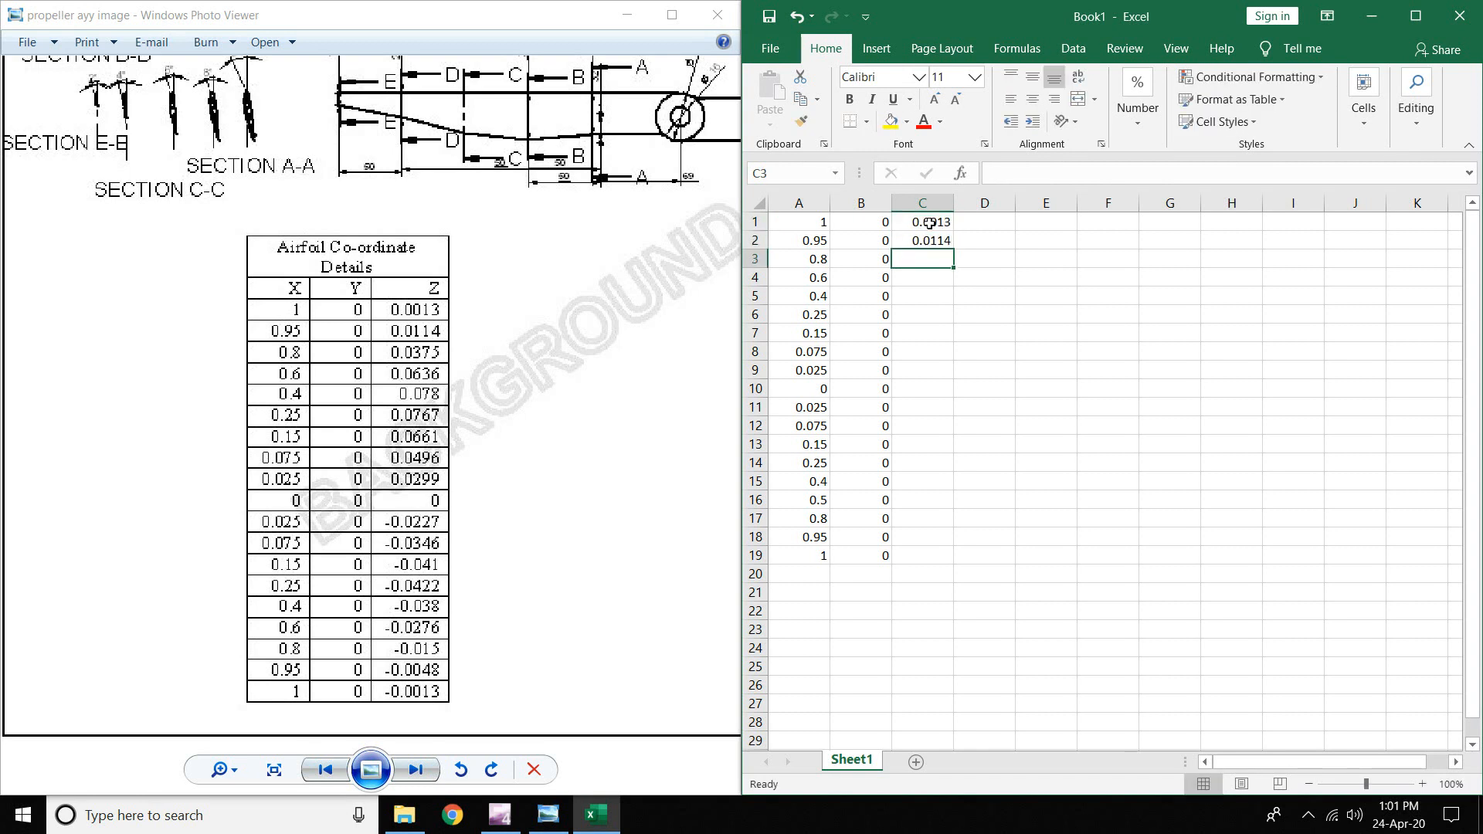
{"action": "type", "text": "0.0375"}
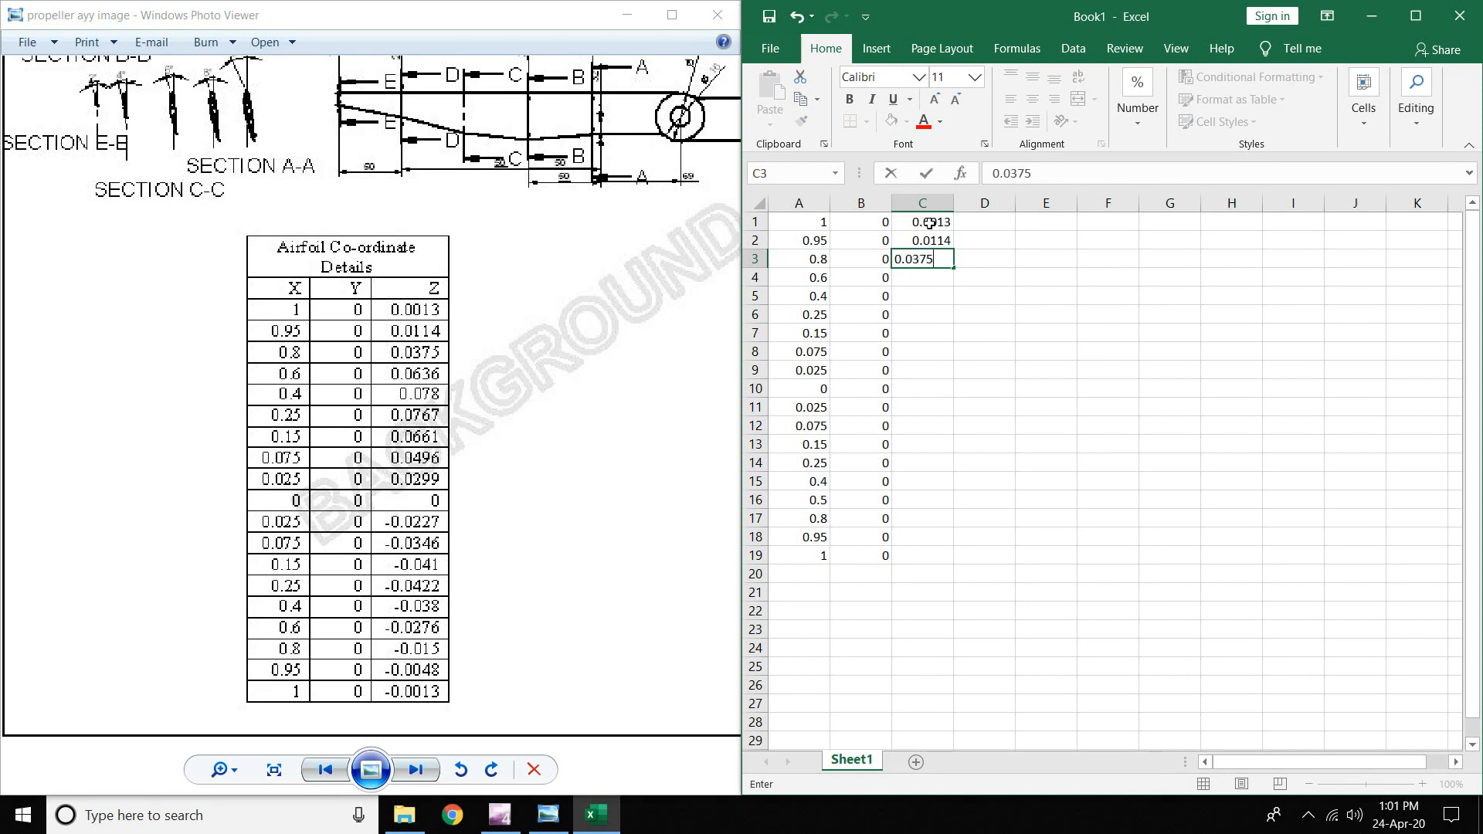
{"action": "key", "text": "Return"}
{"action": "type", "text": "0.0"}
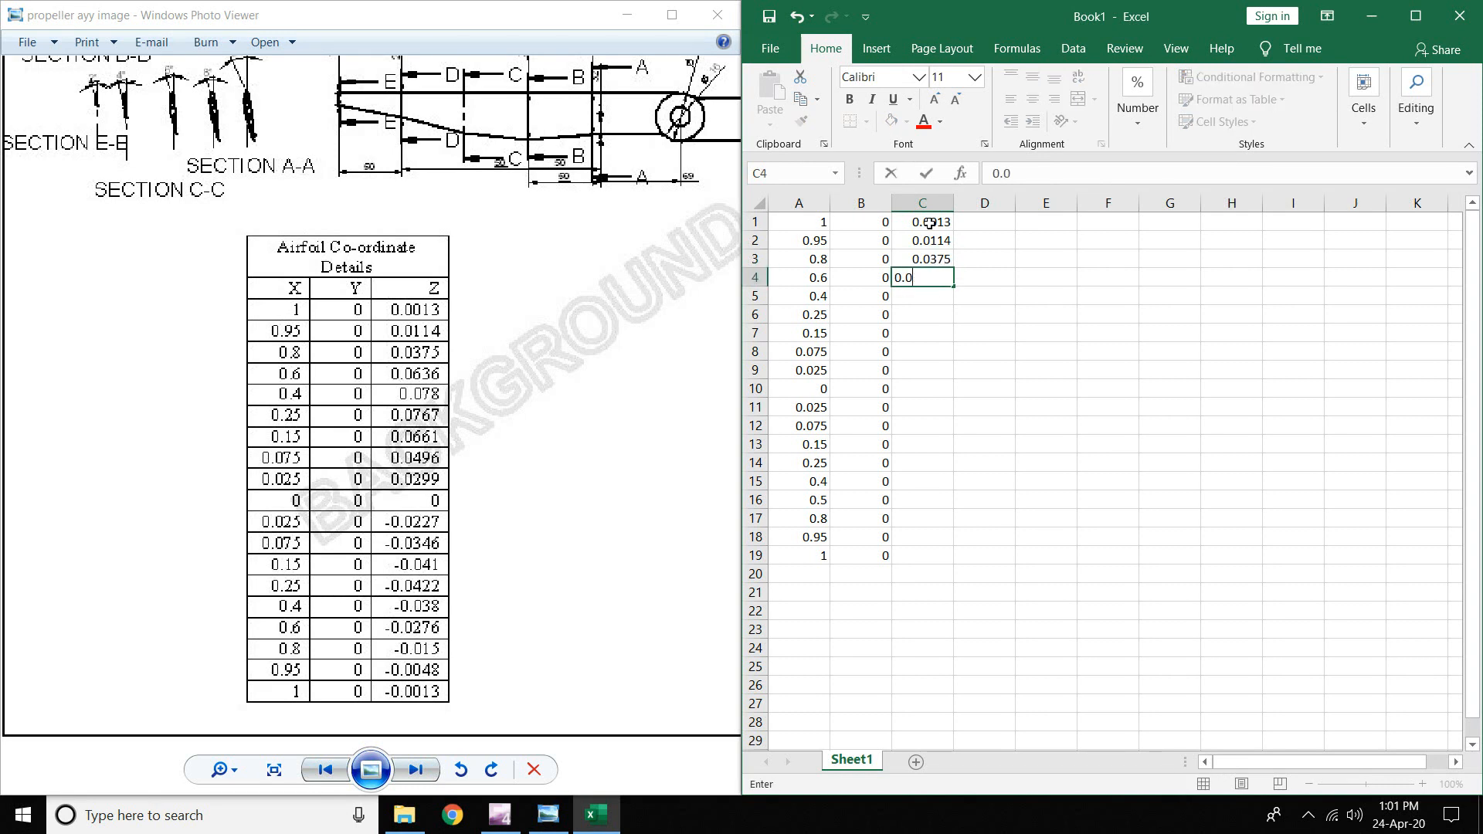
{"action": "type", "text": "636"}
{"action": "key", "text": "Return"}
{"action": "type", "text": "0.0"}
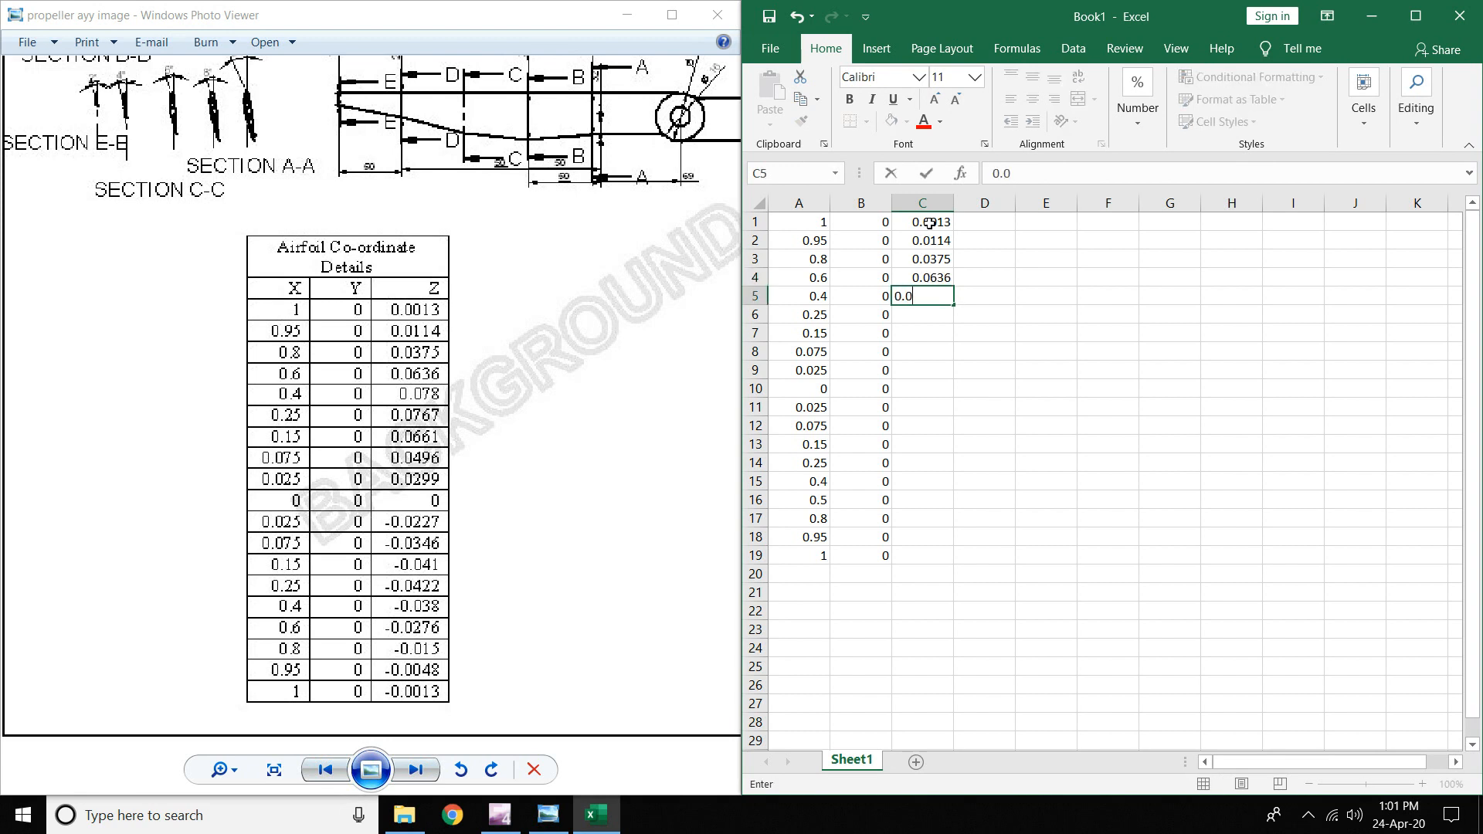
{"action": "type", "text": "78"}
{"action": "key", "text": "Return"}
{"action": "type", "text": "0.0767"}
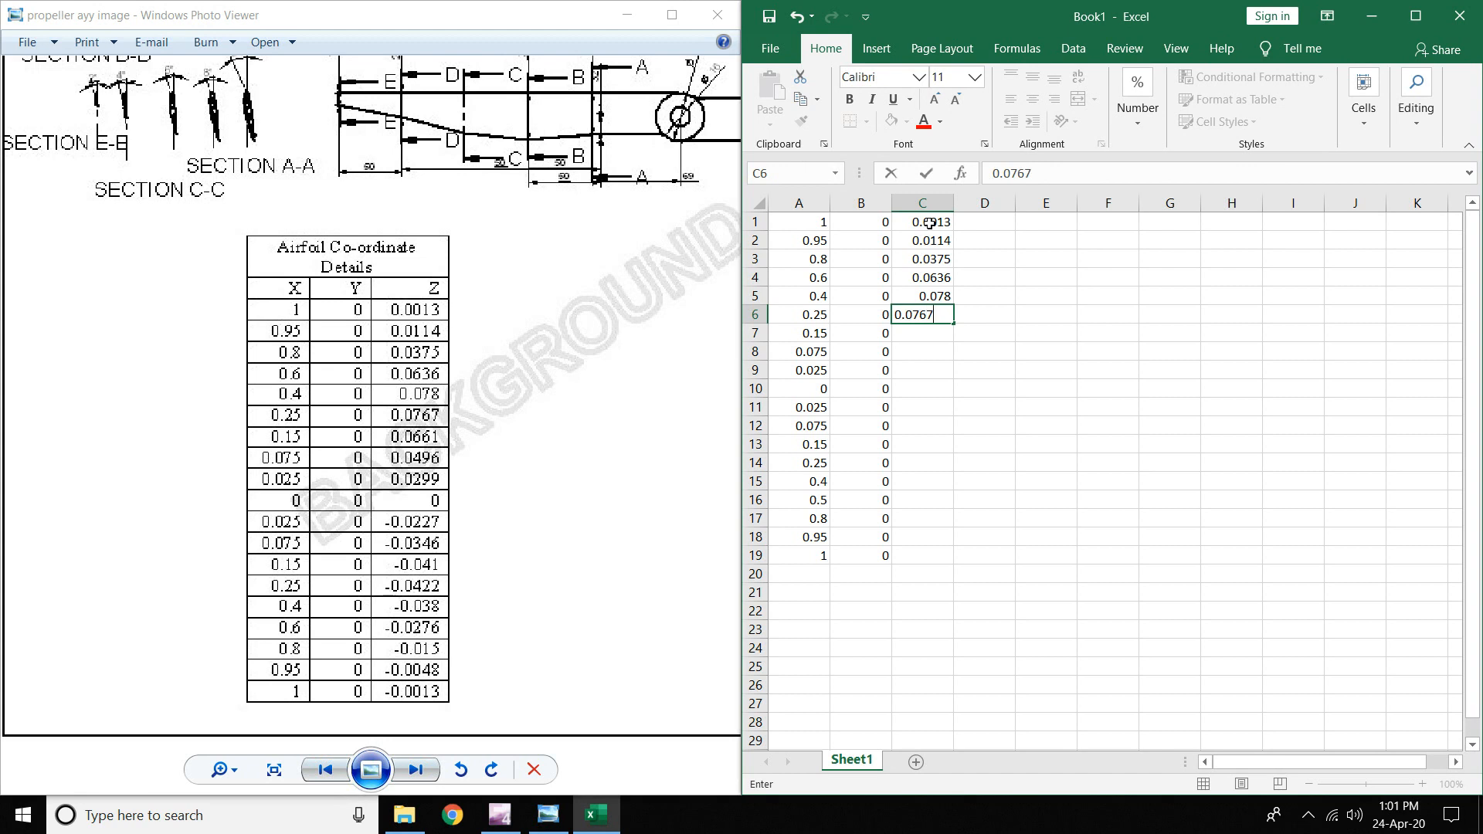
{"action": "key", "text": "Return"}
{"action": "type", "text": "0.0661"}
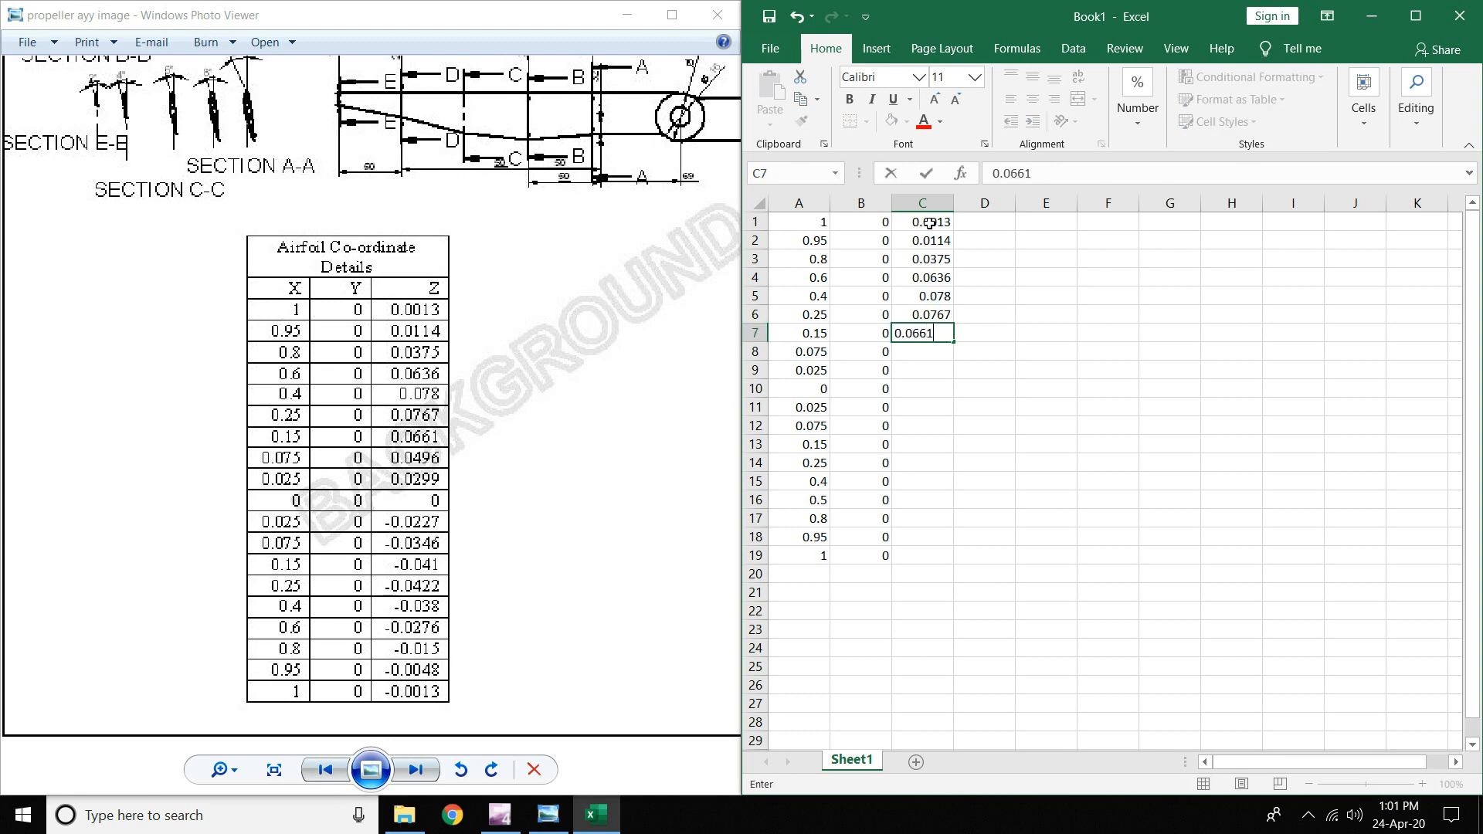
{"action": "key", "text": "Return"}
{"action": "type", "text": "0"}
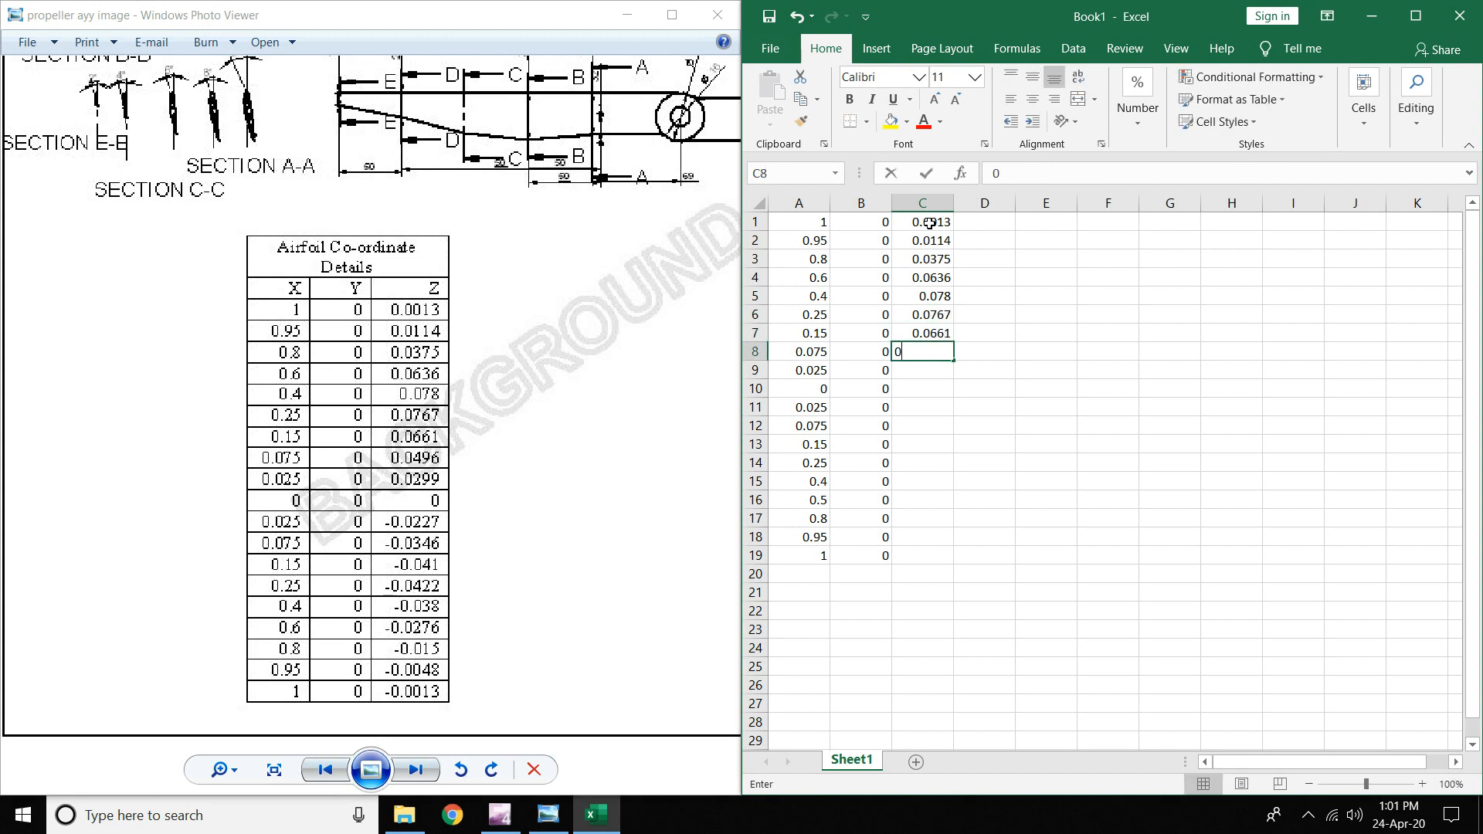
{"action": "type", "text": ".0496"}
{"action": "key", "text": "Return"}
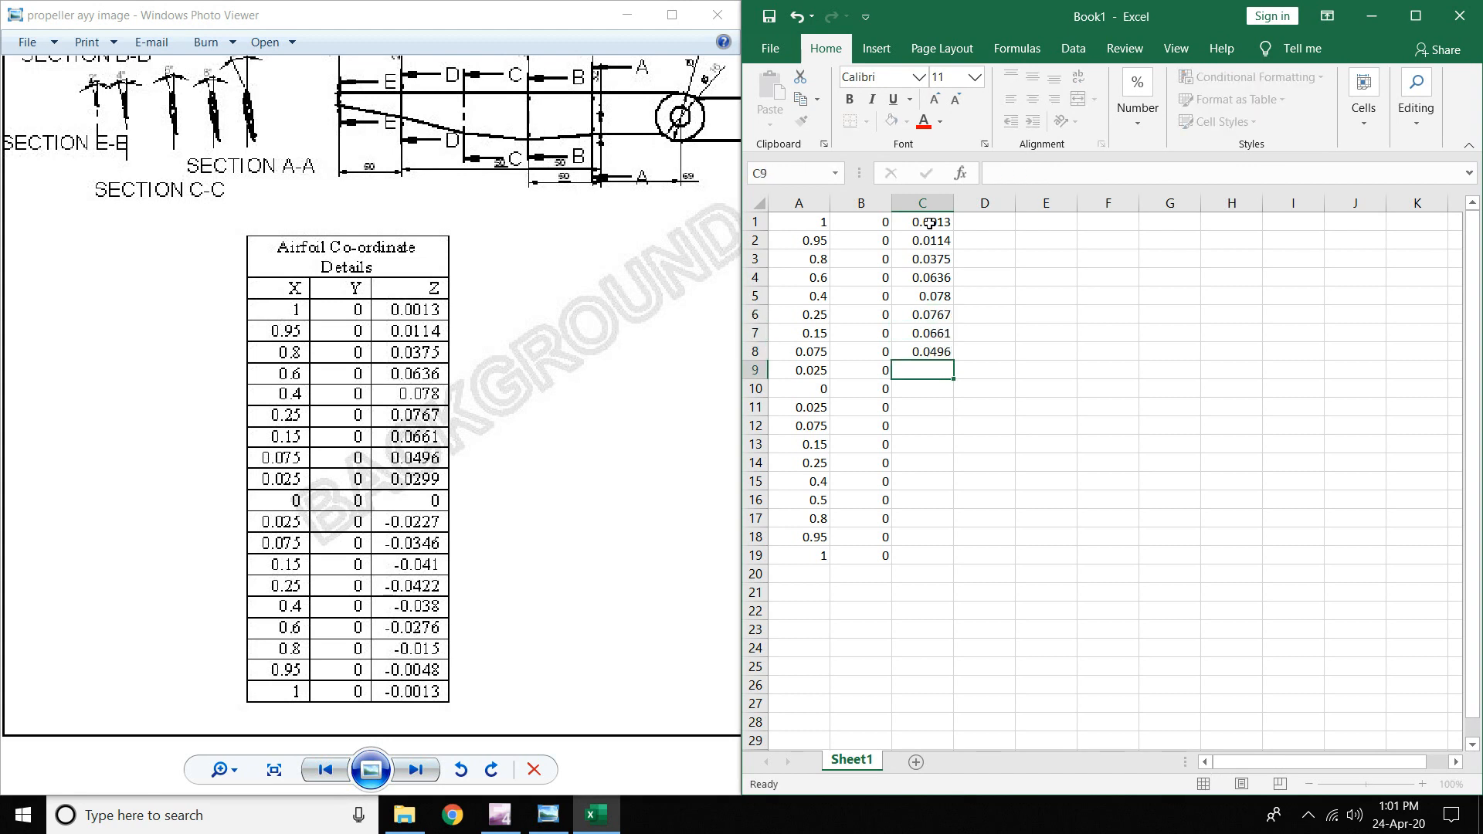
{"action": "type", "text": "0.0299"}
{"action": "key", "text": "Return"}
{"action": "type", "text": "0"}
{"action": "key", "text": "Return"}
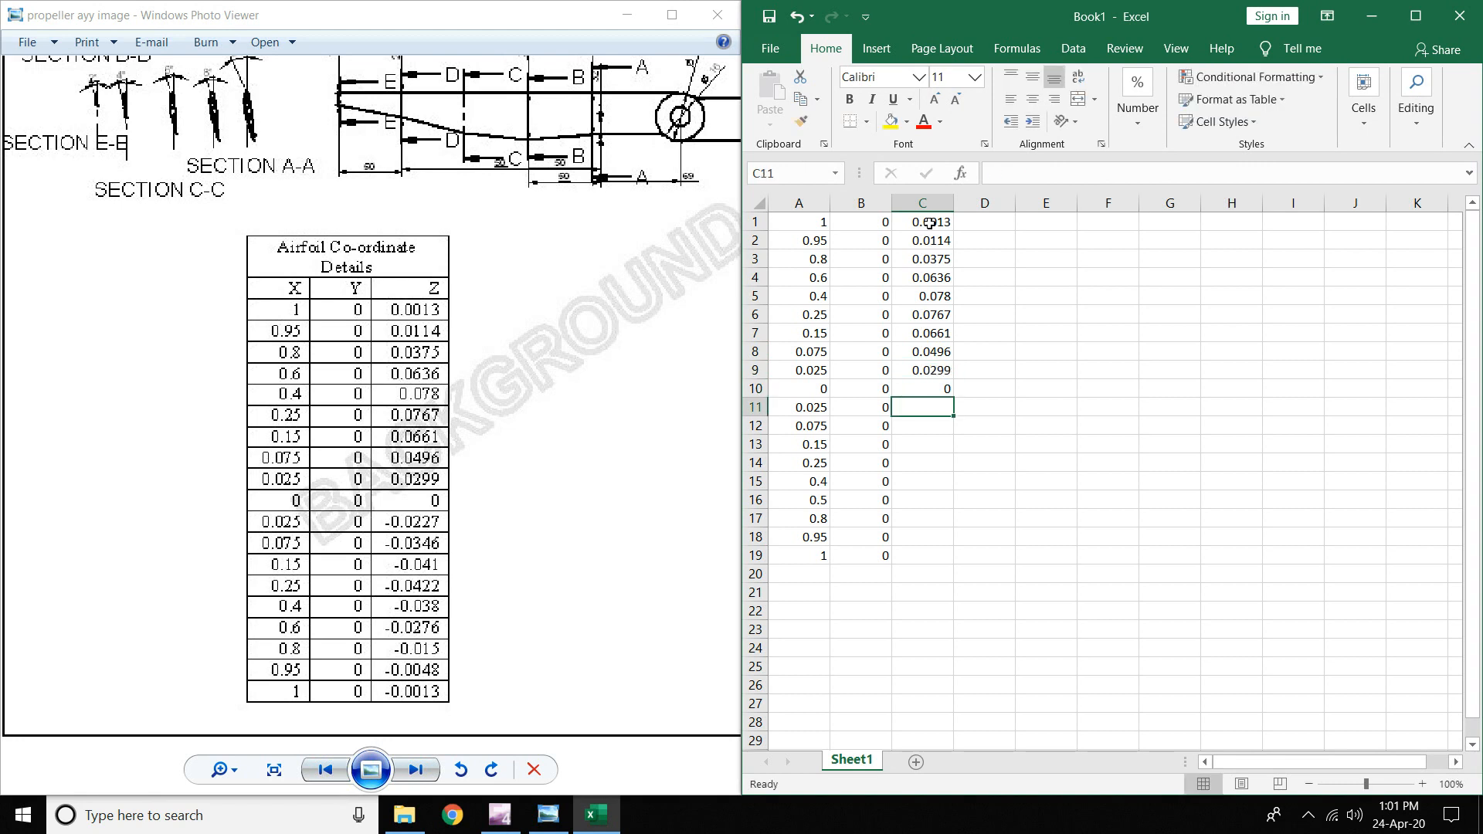
- Enter Z values -0.0227, -0.0346, -0.041, -0.0422, -0.038, -0.0276, -0.015, -0.0048, -0.0013 in C11:C19
{"action": "type", "text": "-0.0"}
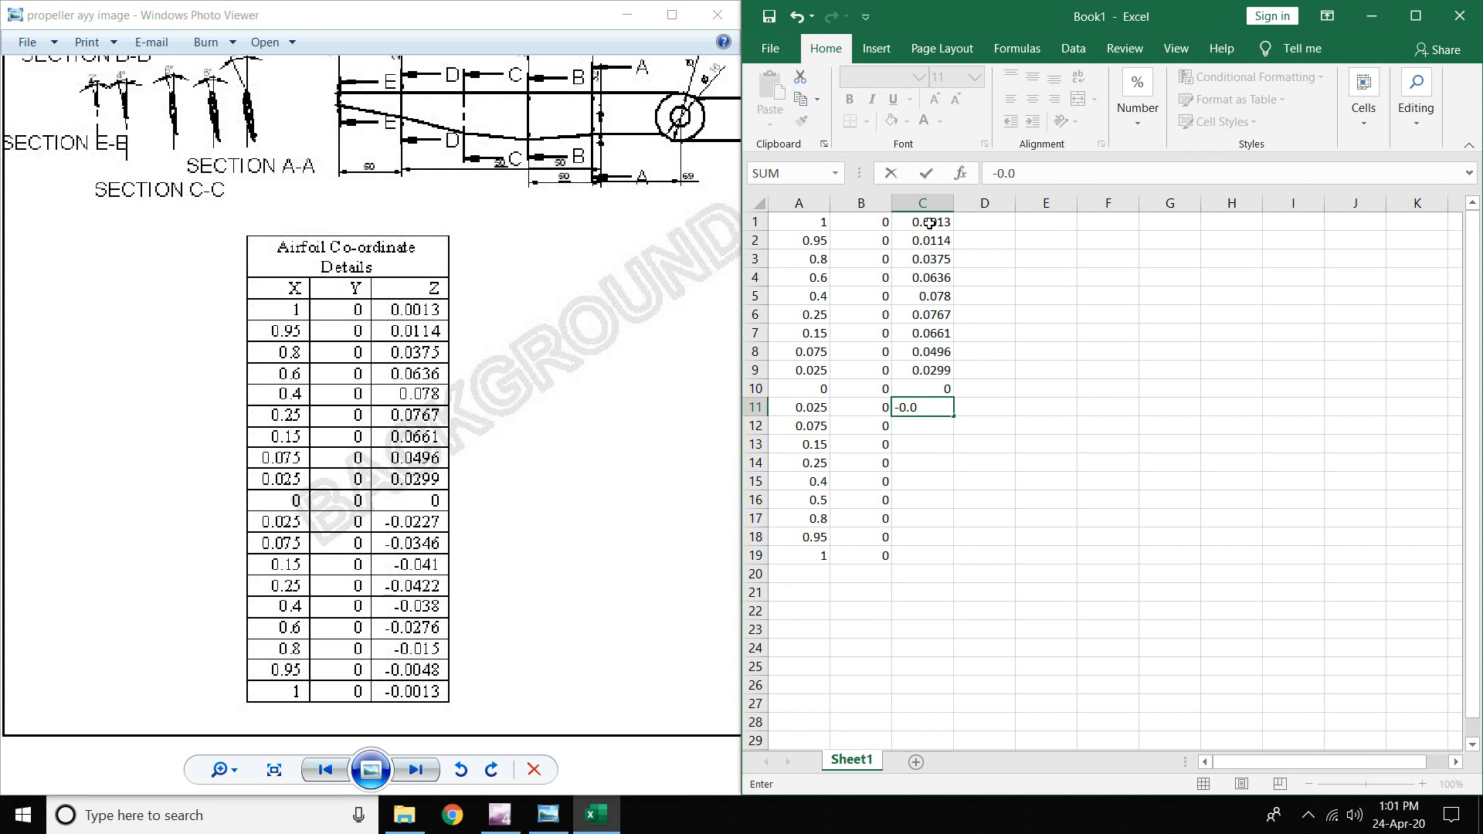
{"action": "type", "text": "227"}
{"action": "key", "text": "Return"}
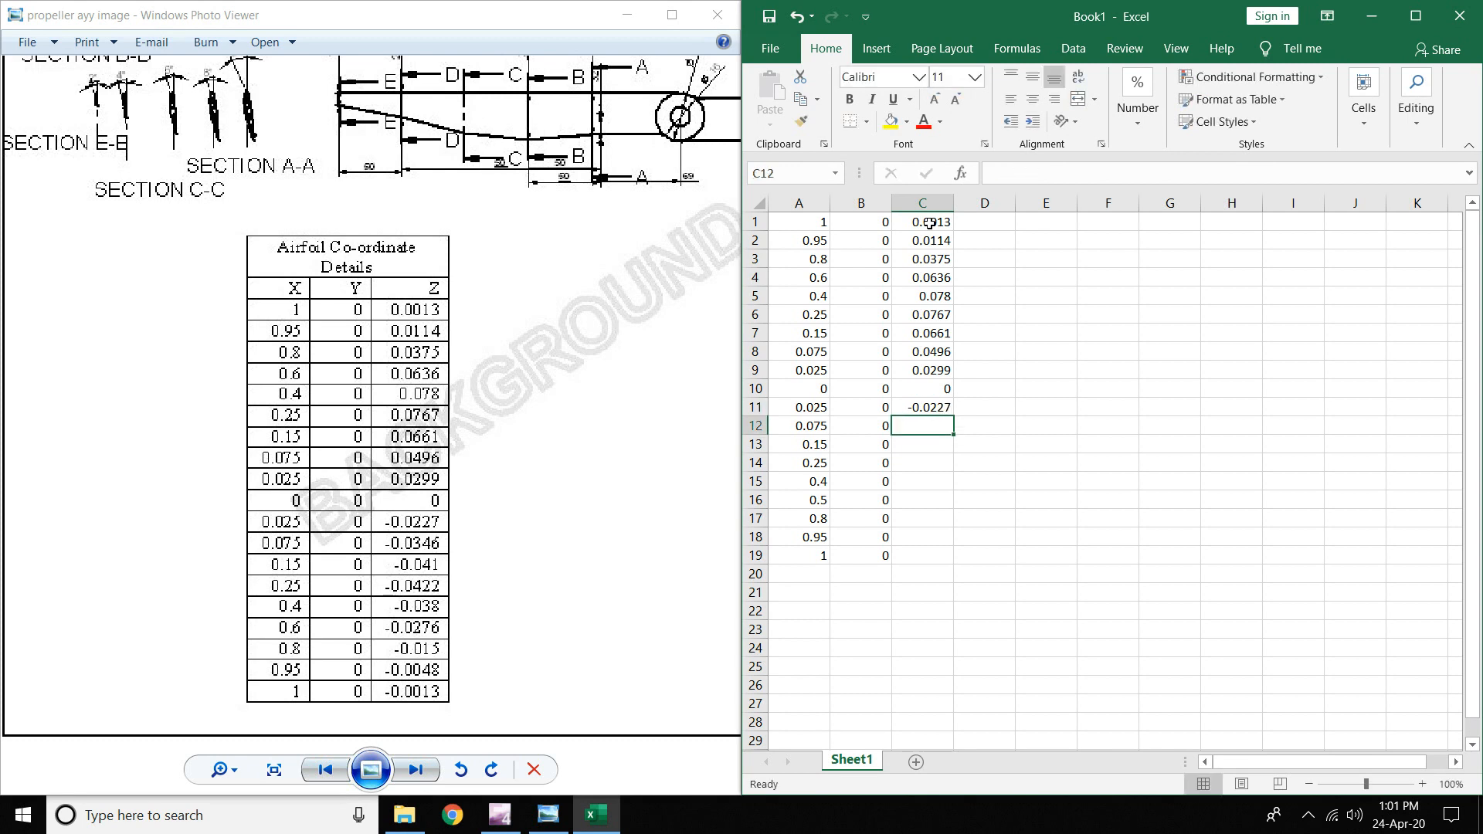
{"action": "type", "text": "-0."}
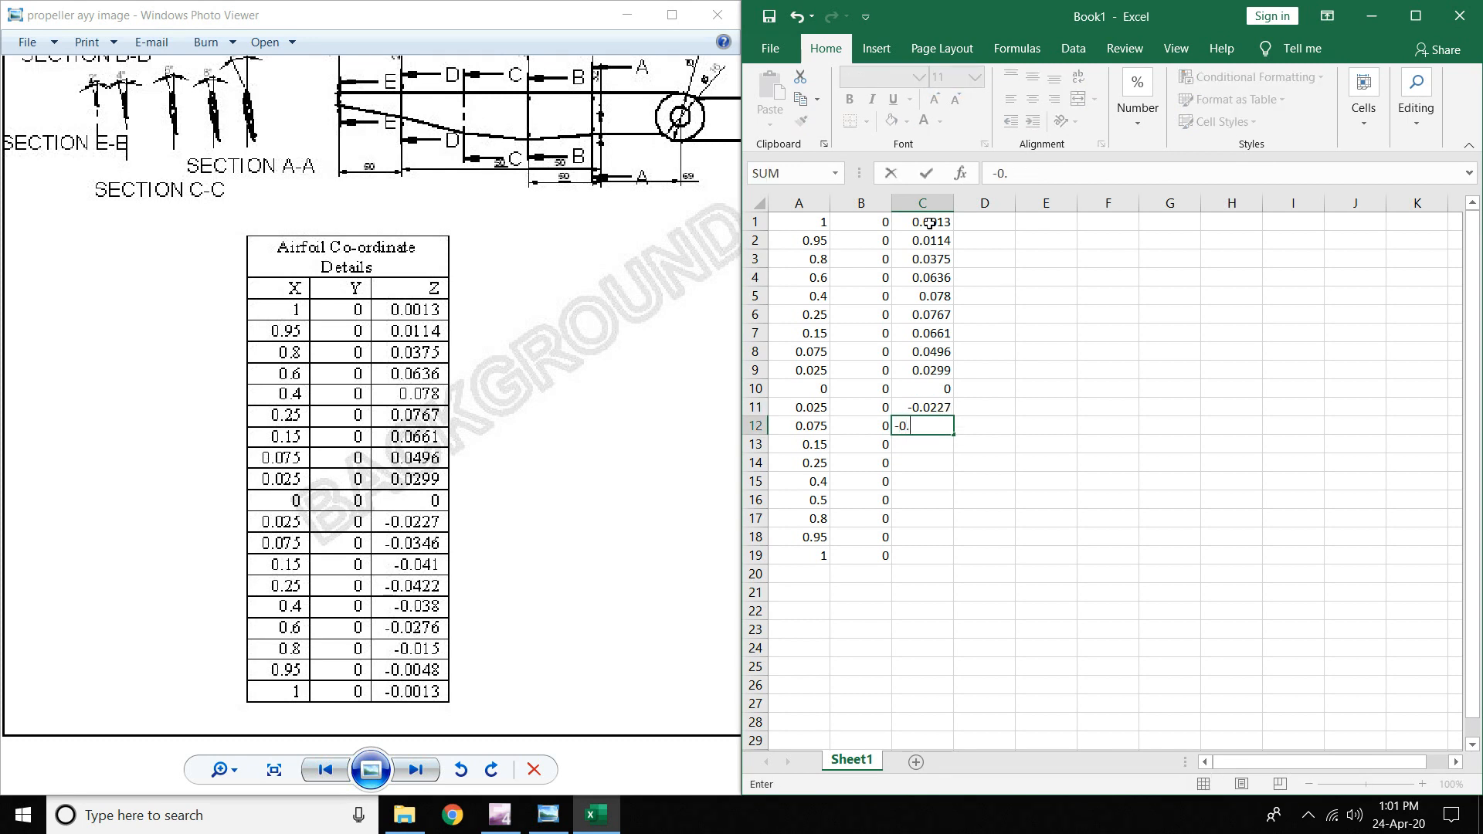
{"action": "type", "text": "0346"}
{"action": "key", "text": "Return"}
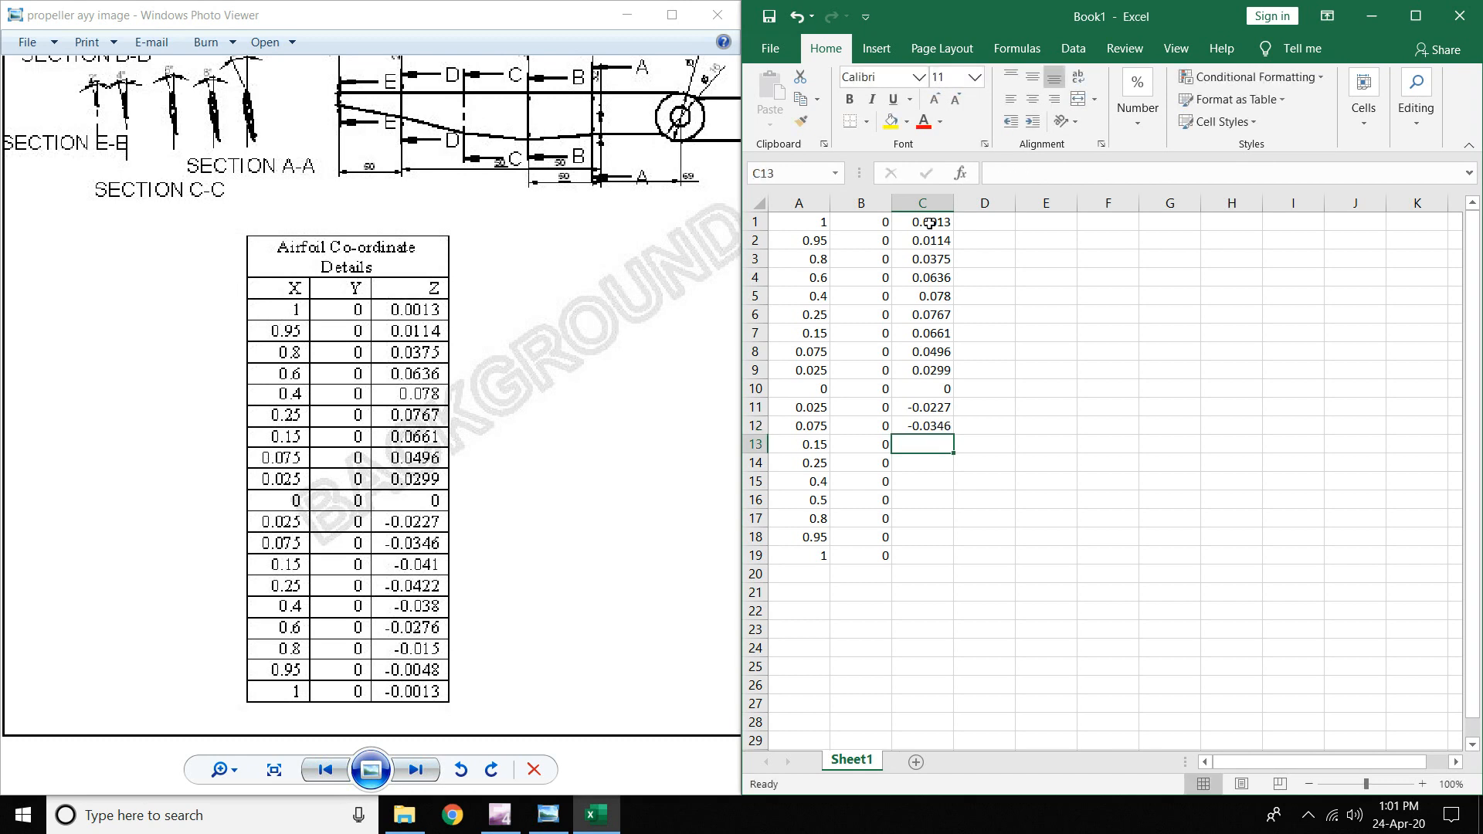
{"action": "type", "text": "-0."}
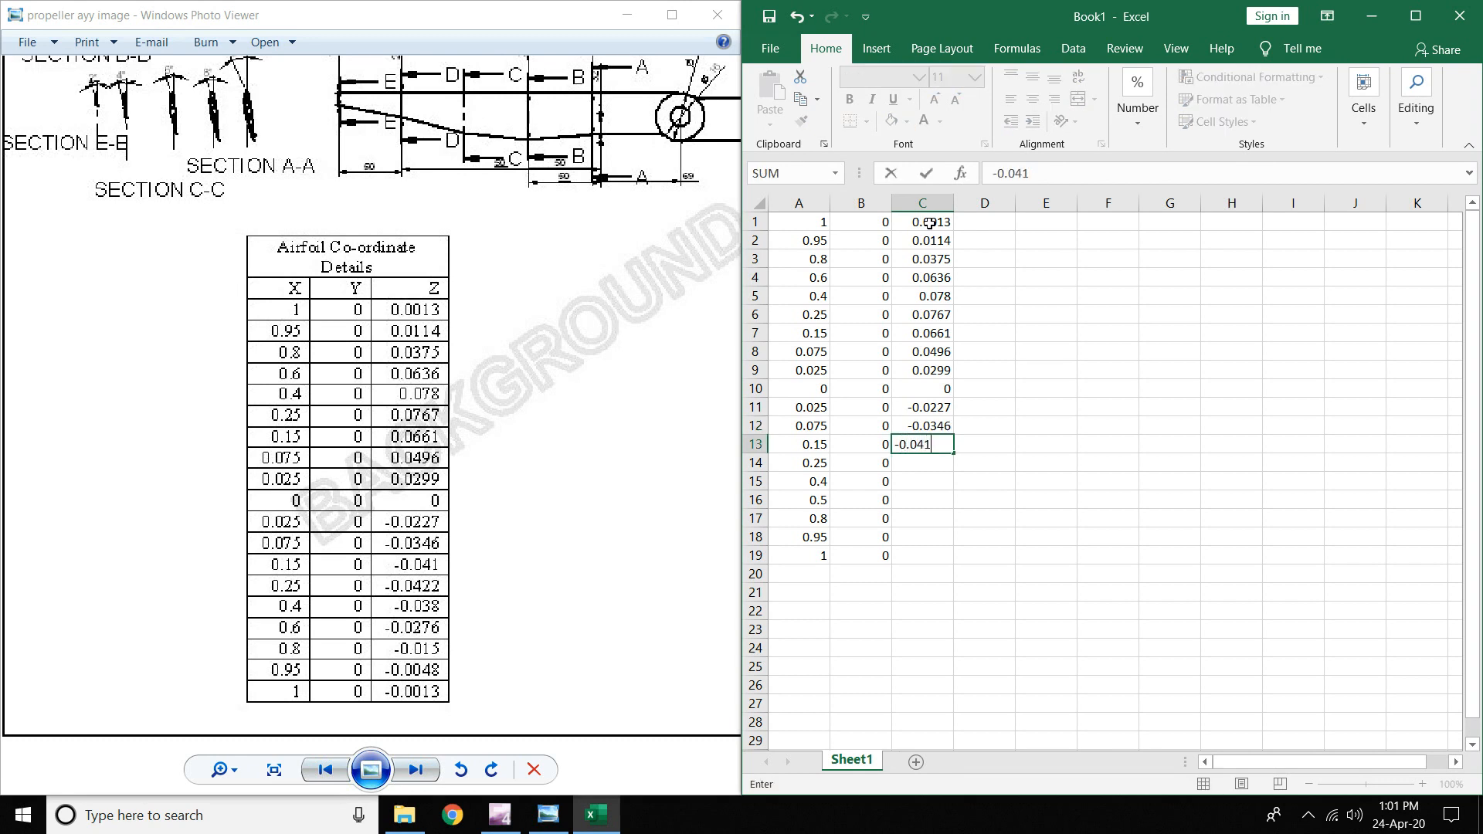
{"action": "type", "text": "041"}
{"action": "key", "text": "Return"}
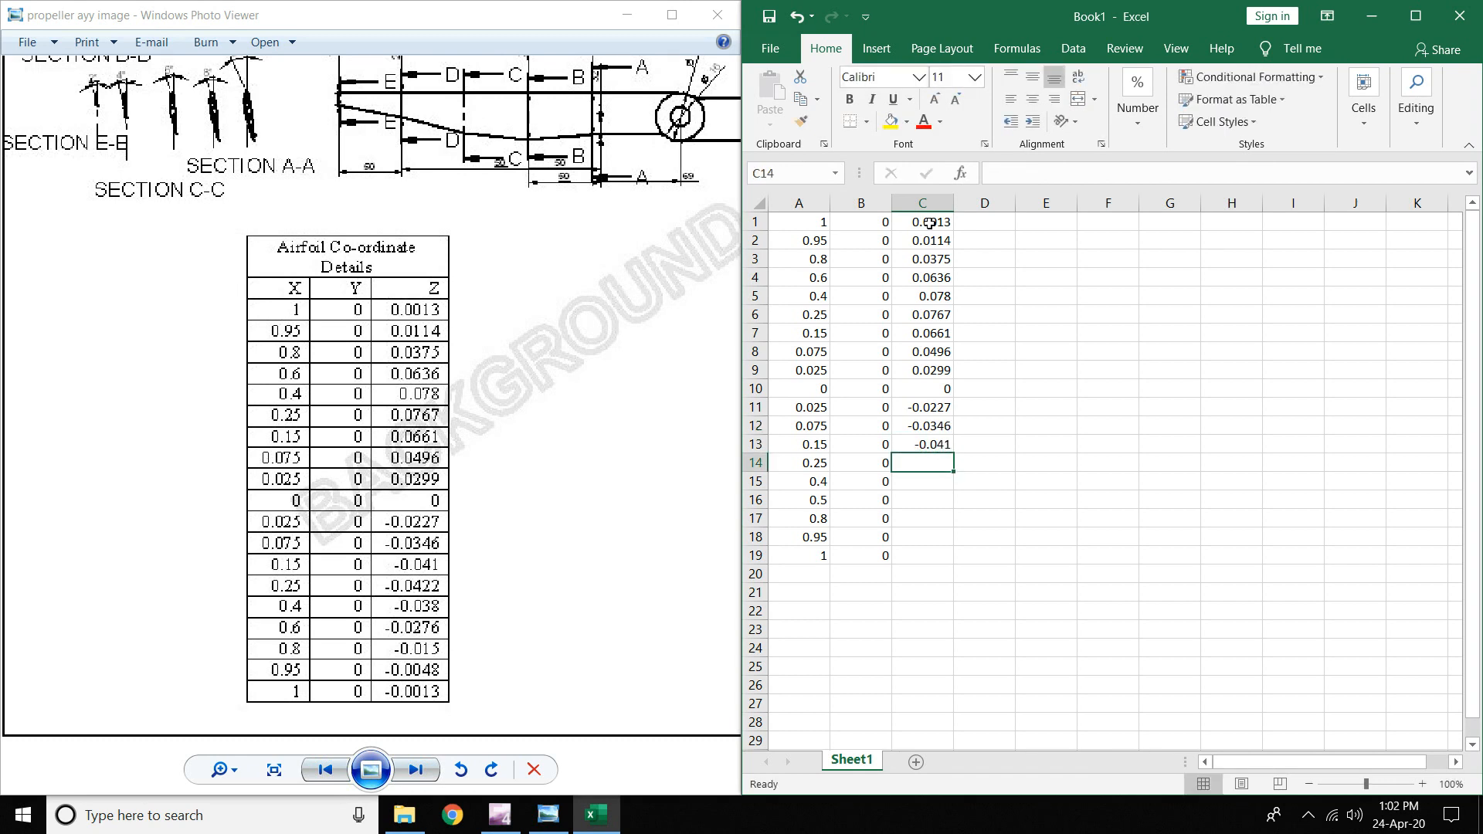
{"action": "type", "text": "-0.04"}
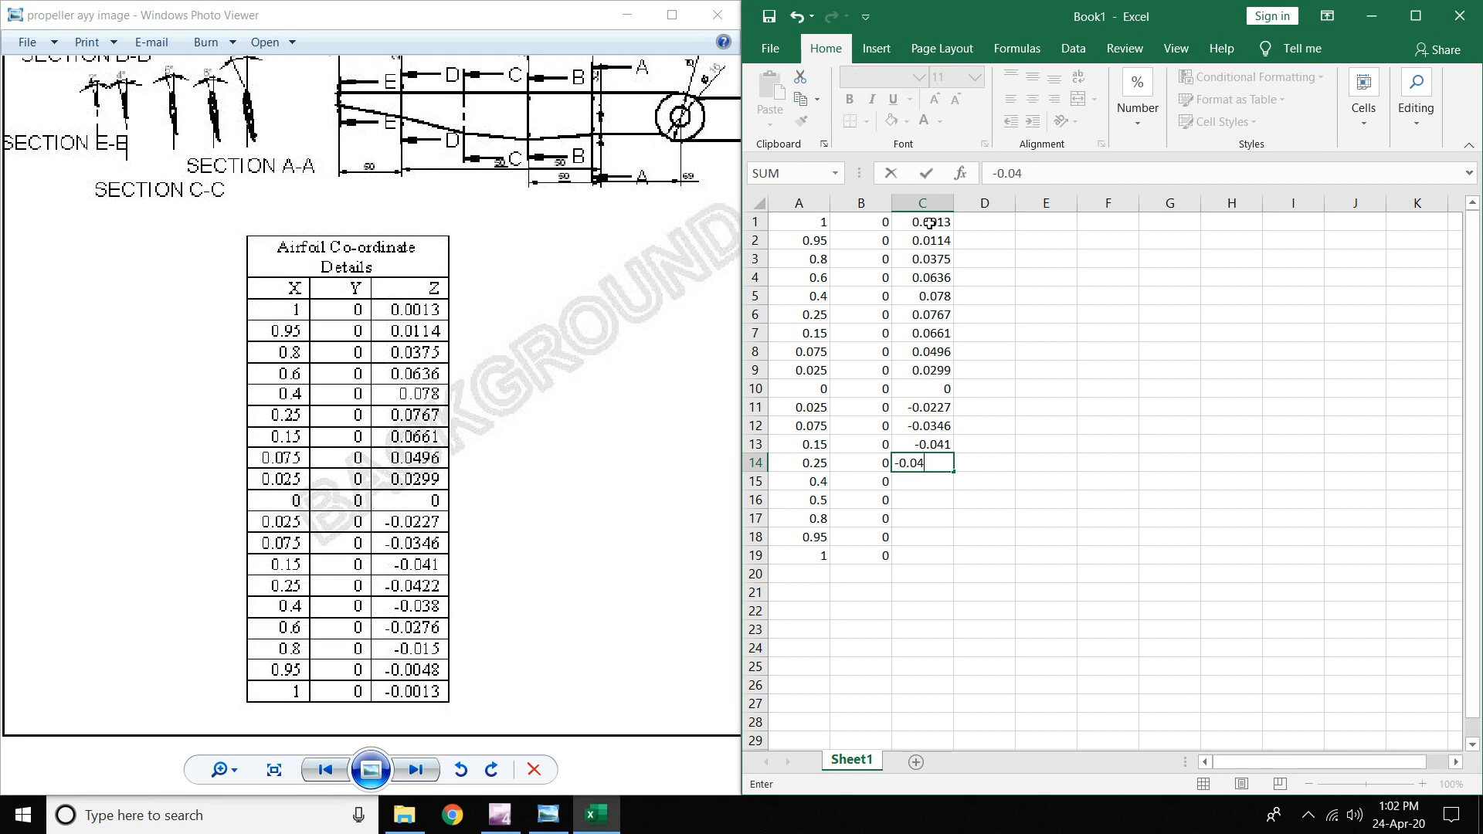
{"action": "type", "text": "22"}
{"action": "key", "text": "Return"}
{"action": "type", "text": "-"}
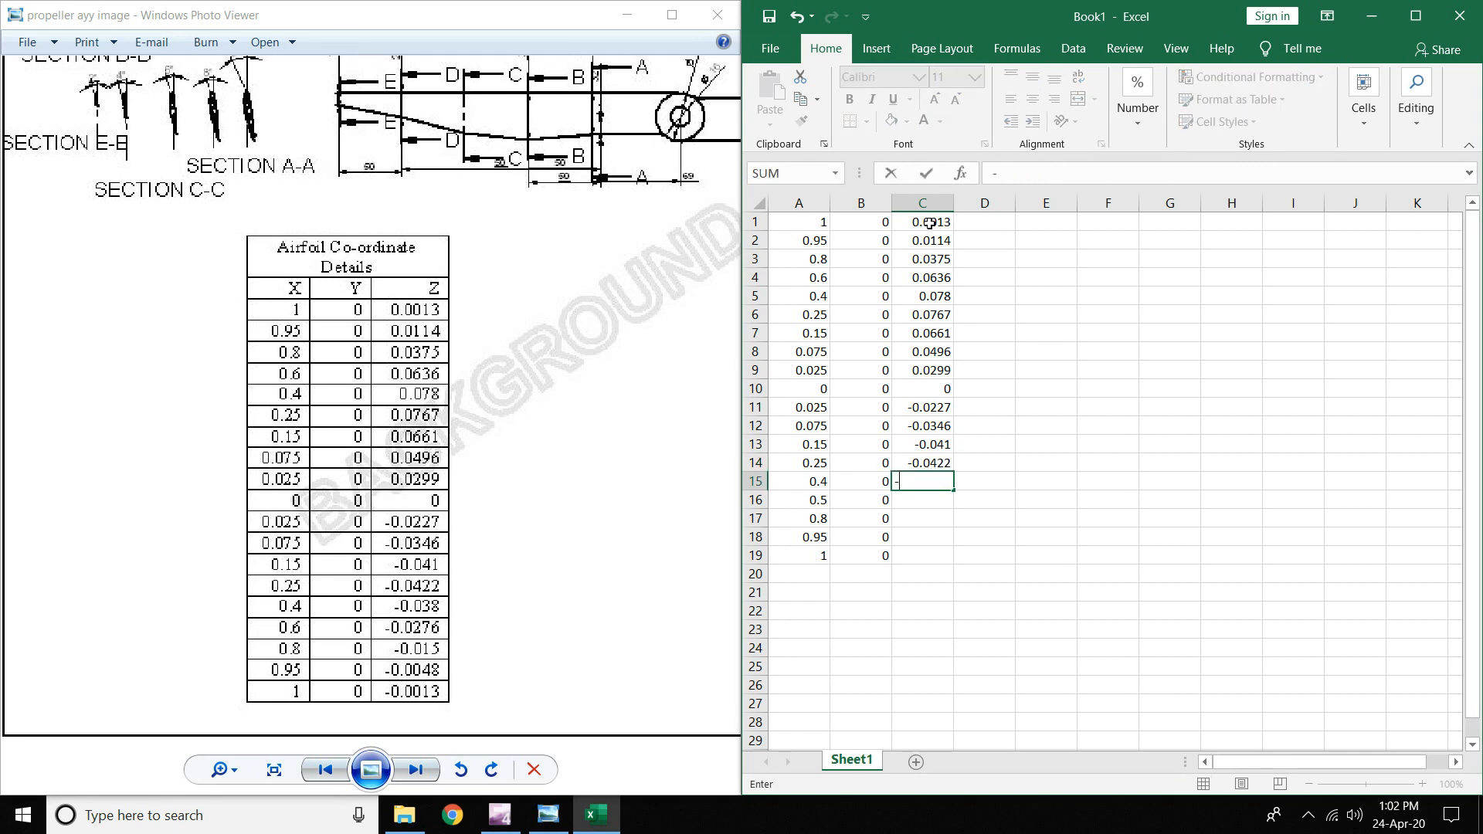
{"action": "type", "text": "0.038"}
{"action": "key", "text": "Return"}
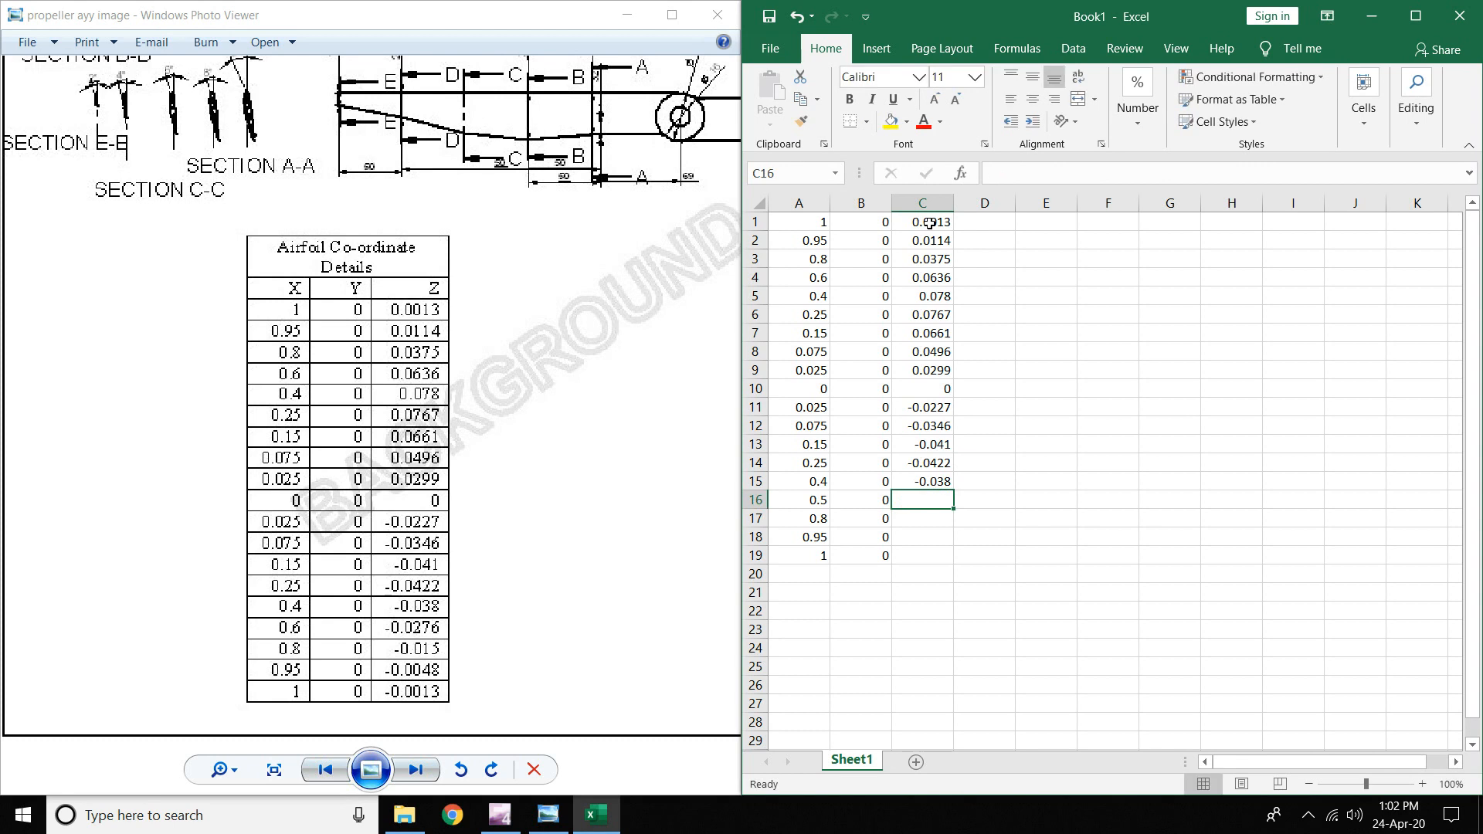
{"action": "type", "text": "-0.02"}
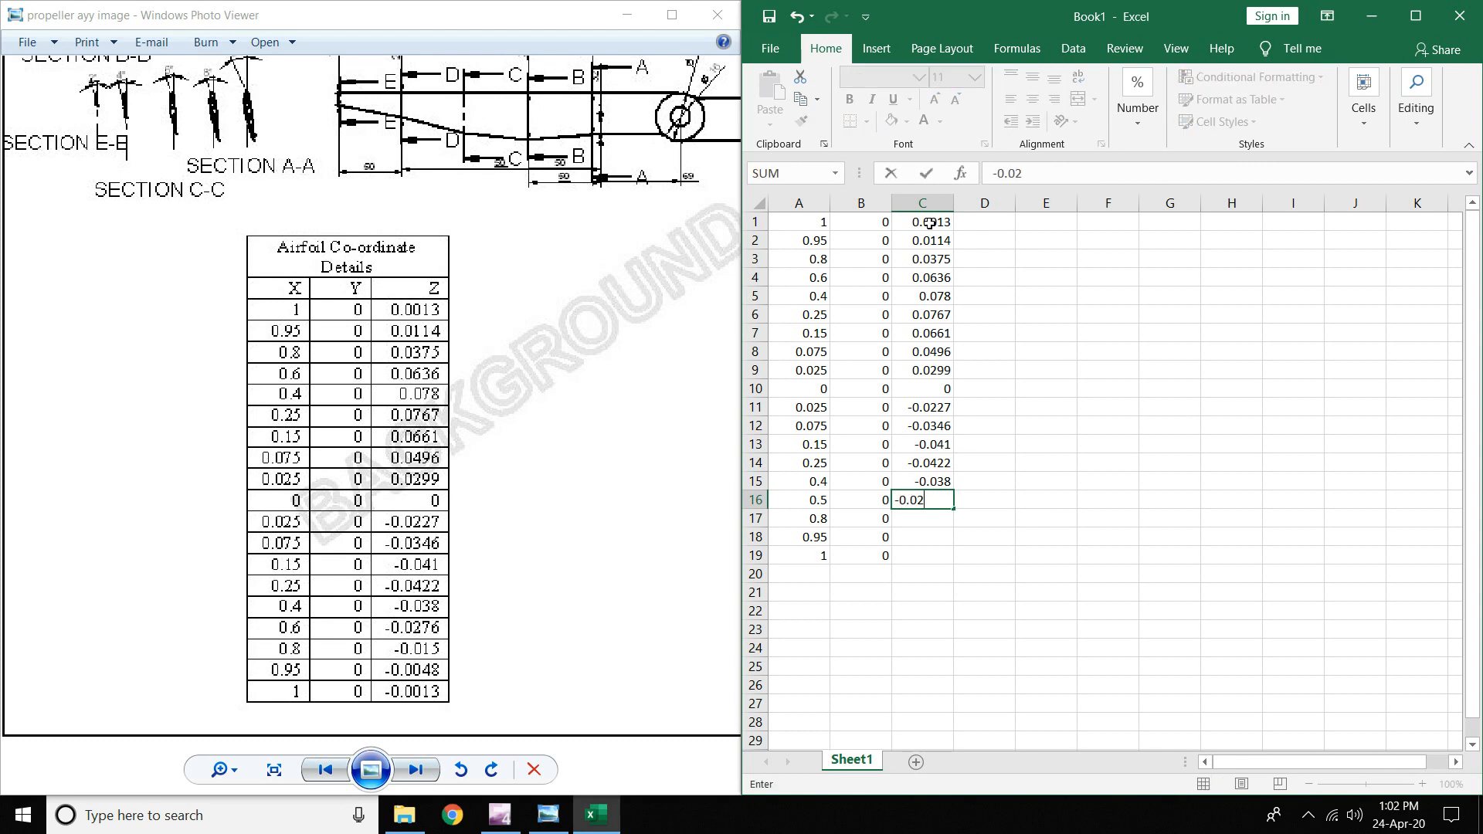
{"action": "type", "text": "76"}
{"action": "key", "text": "Return"}
{"action": "type", "text": "-0"}
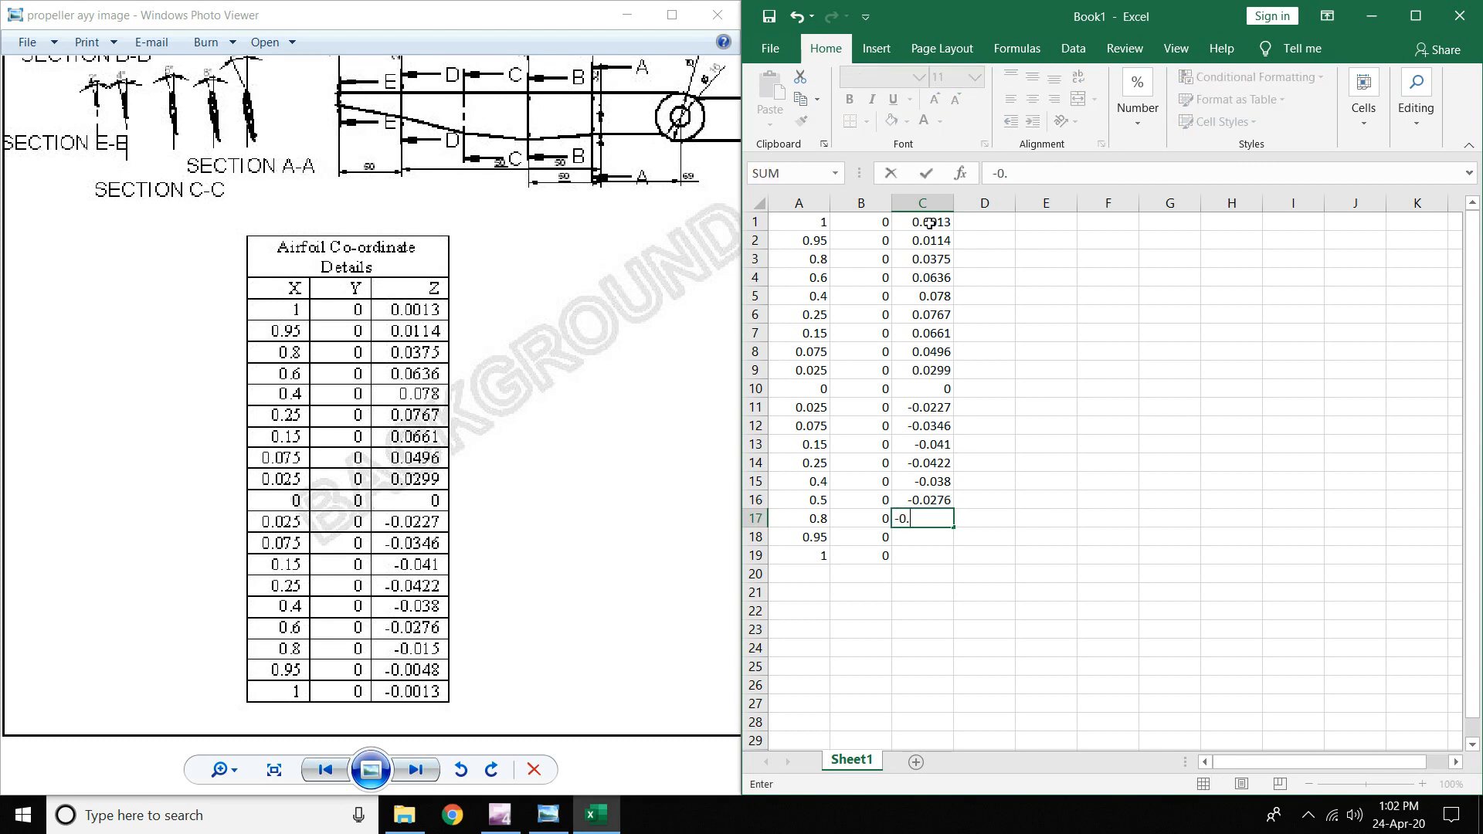
{"action": "type", "text": ".015"}
{"action": "key", "text": "Return"}
{"action": "type", "text": "-"}
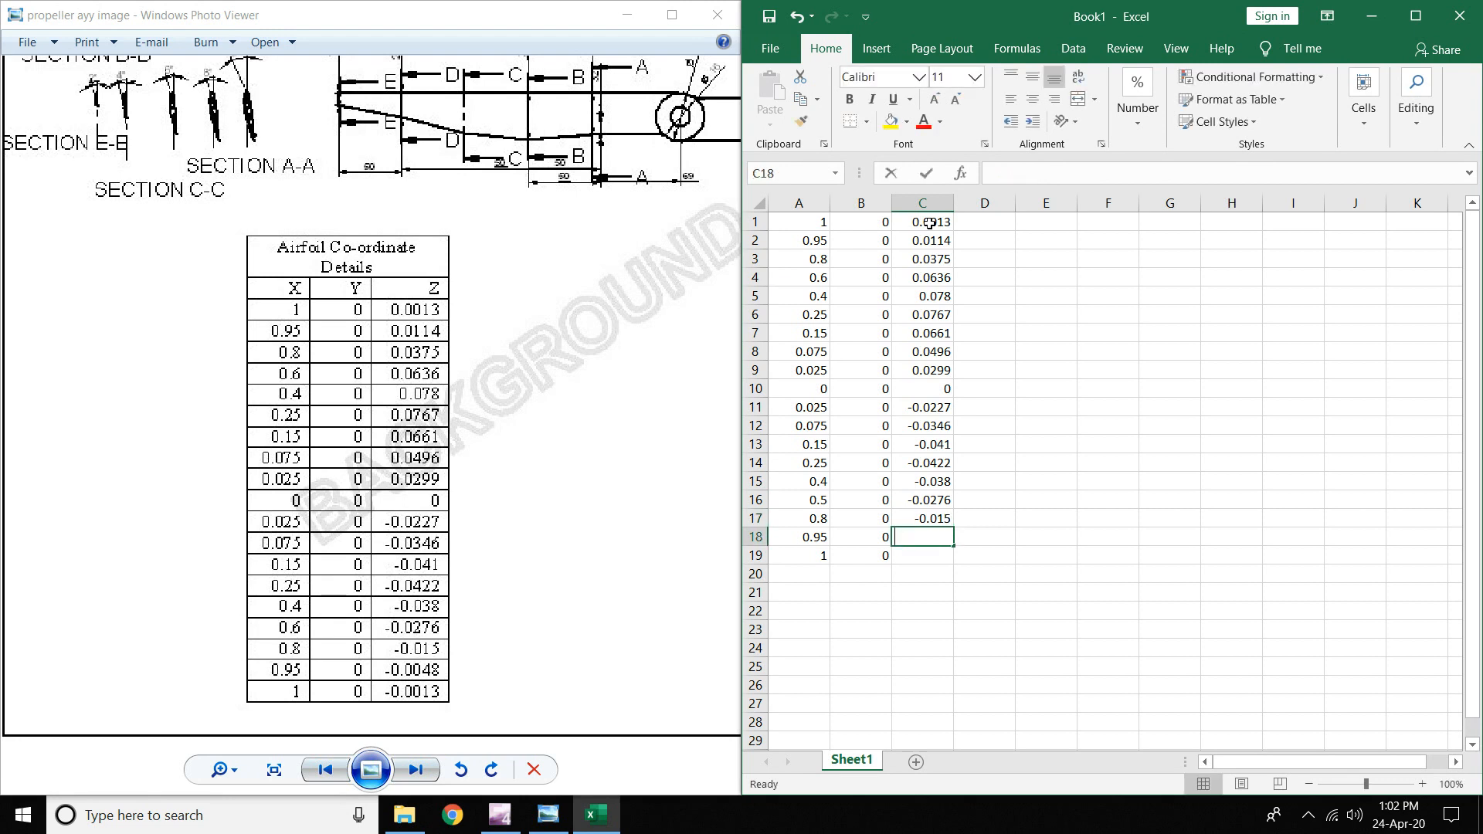
{"action": "type", "text": "0.0"}
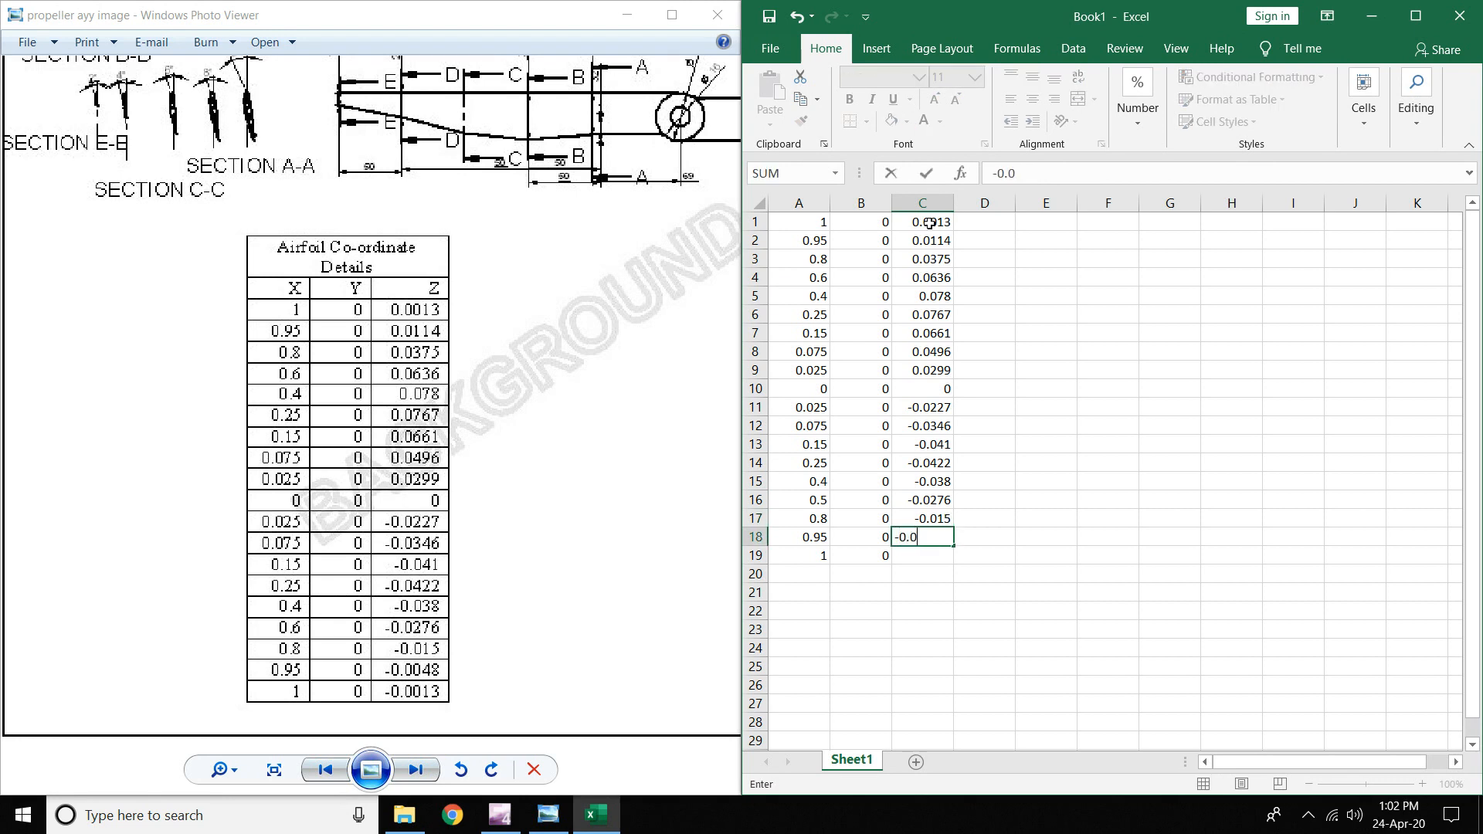
{"action": "type", "text": "048"}
{"action": "key", "text": "Return"}
{"action": "type", "text": "-0"}
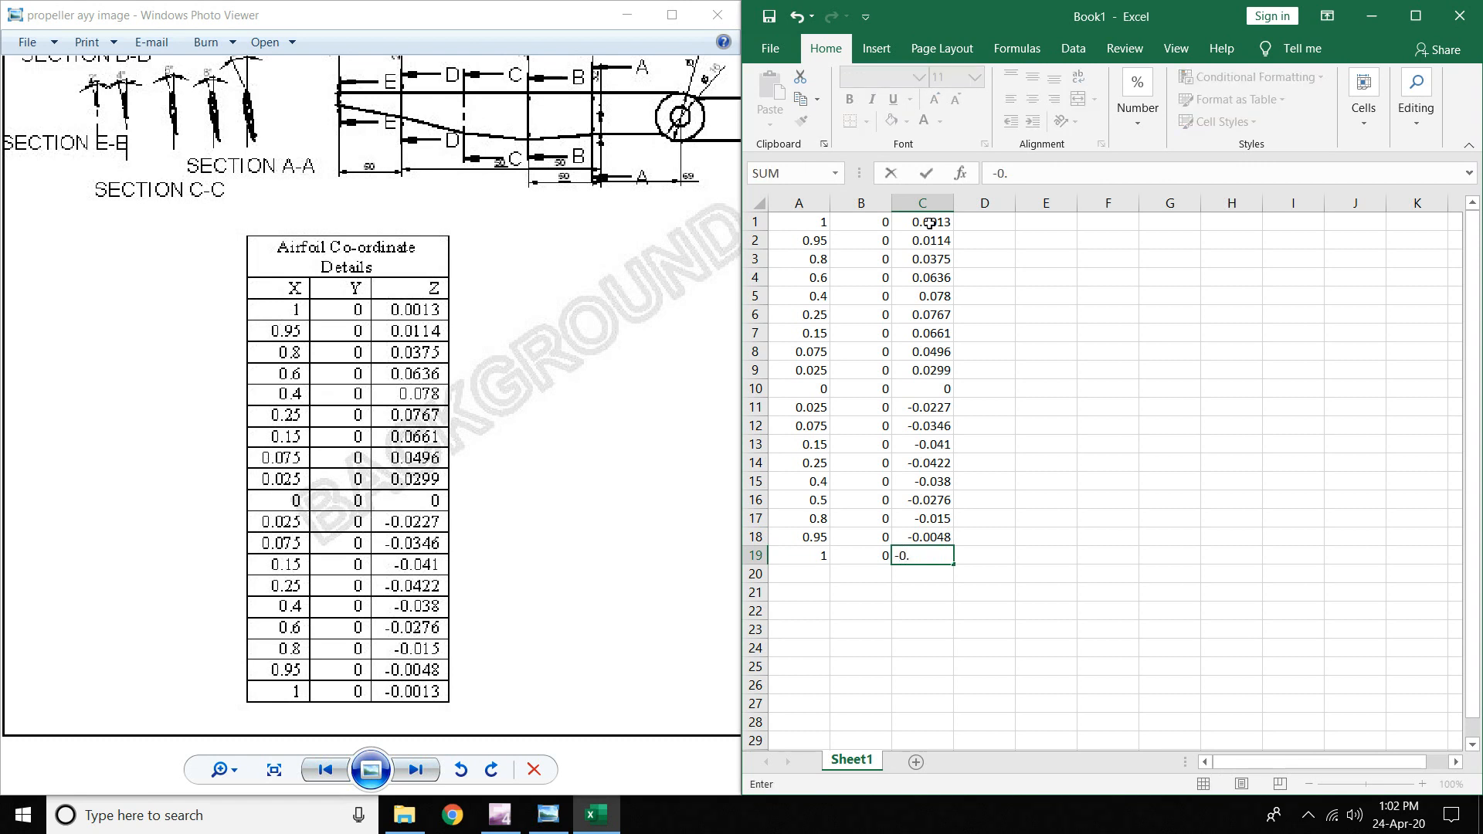
{"action": "type", "text": ".0013"}
{"action": "left_click", "coordinate": [1231, 407]}
{"action": "left_click", "coordinate": [1202, 590]}
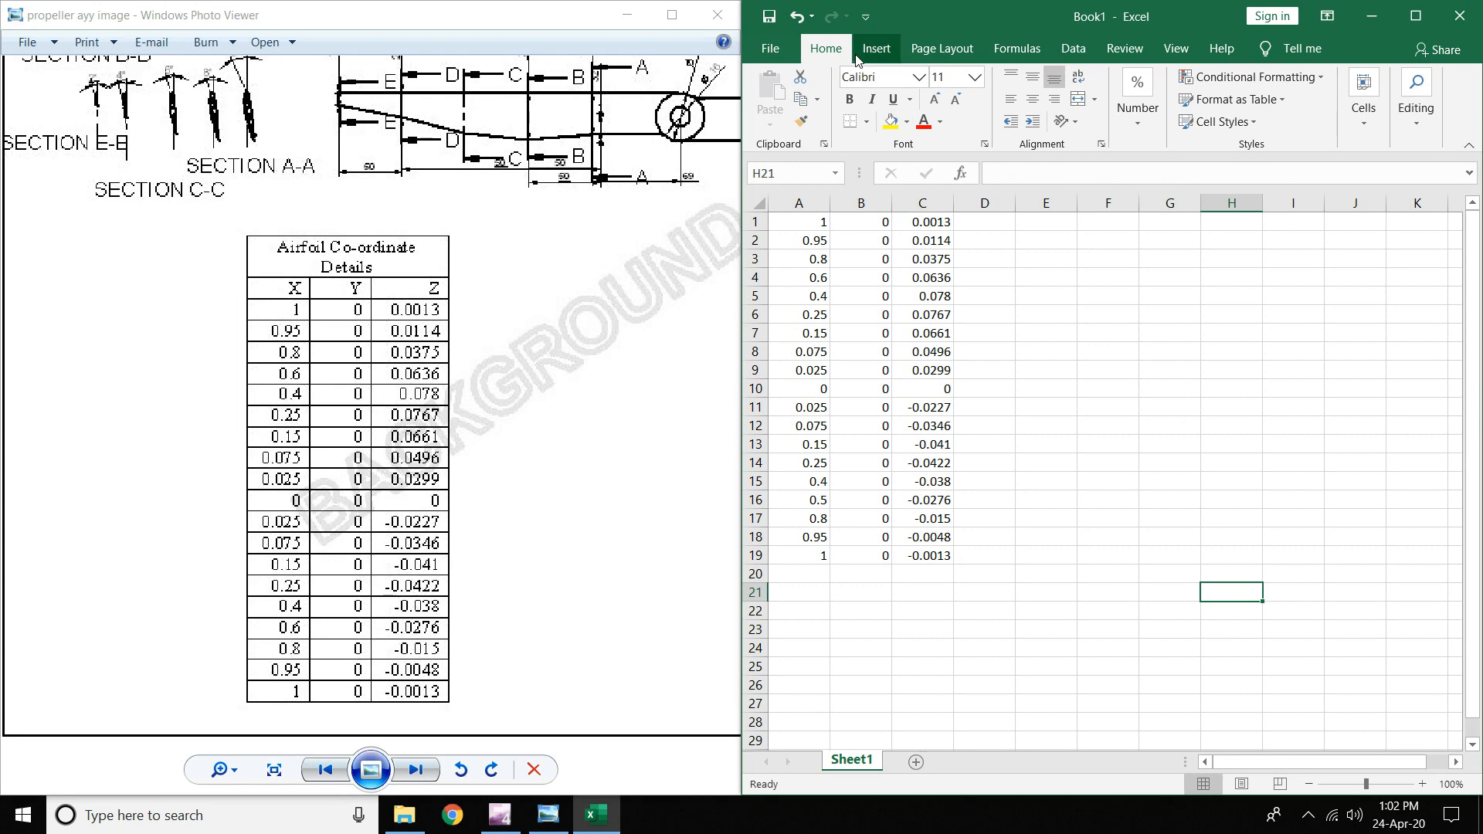
{"action": "key", "text": "ctrl+s"}
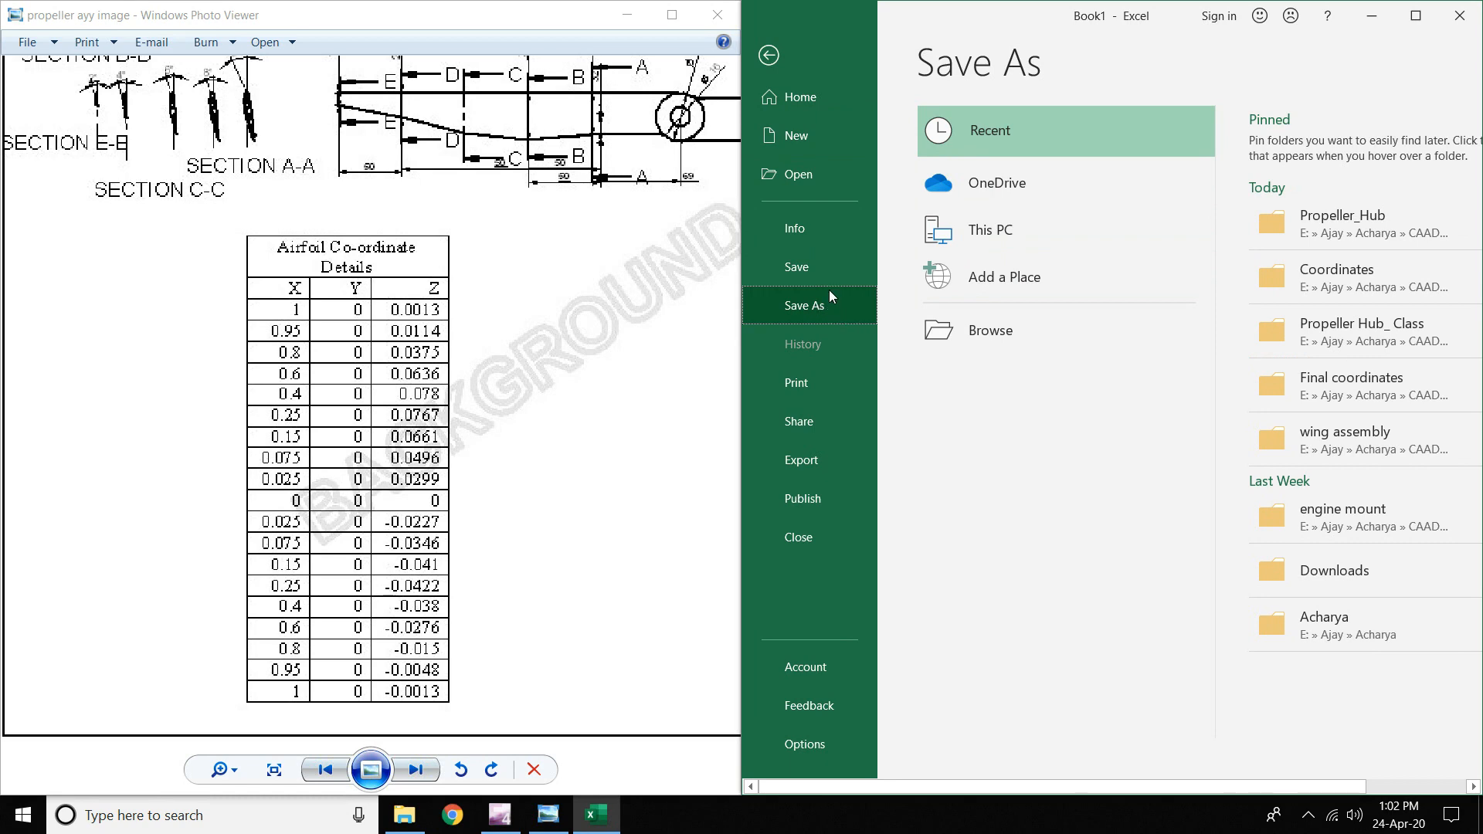
{"action": "left_click", "coordinate": [1007, 340]}
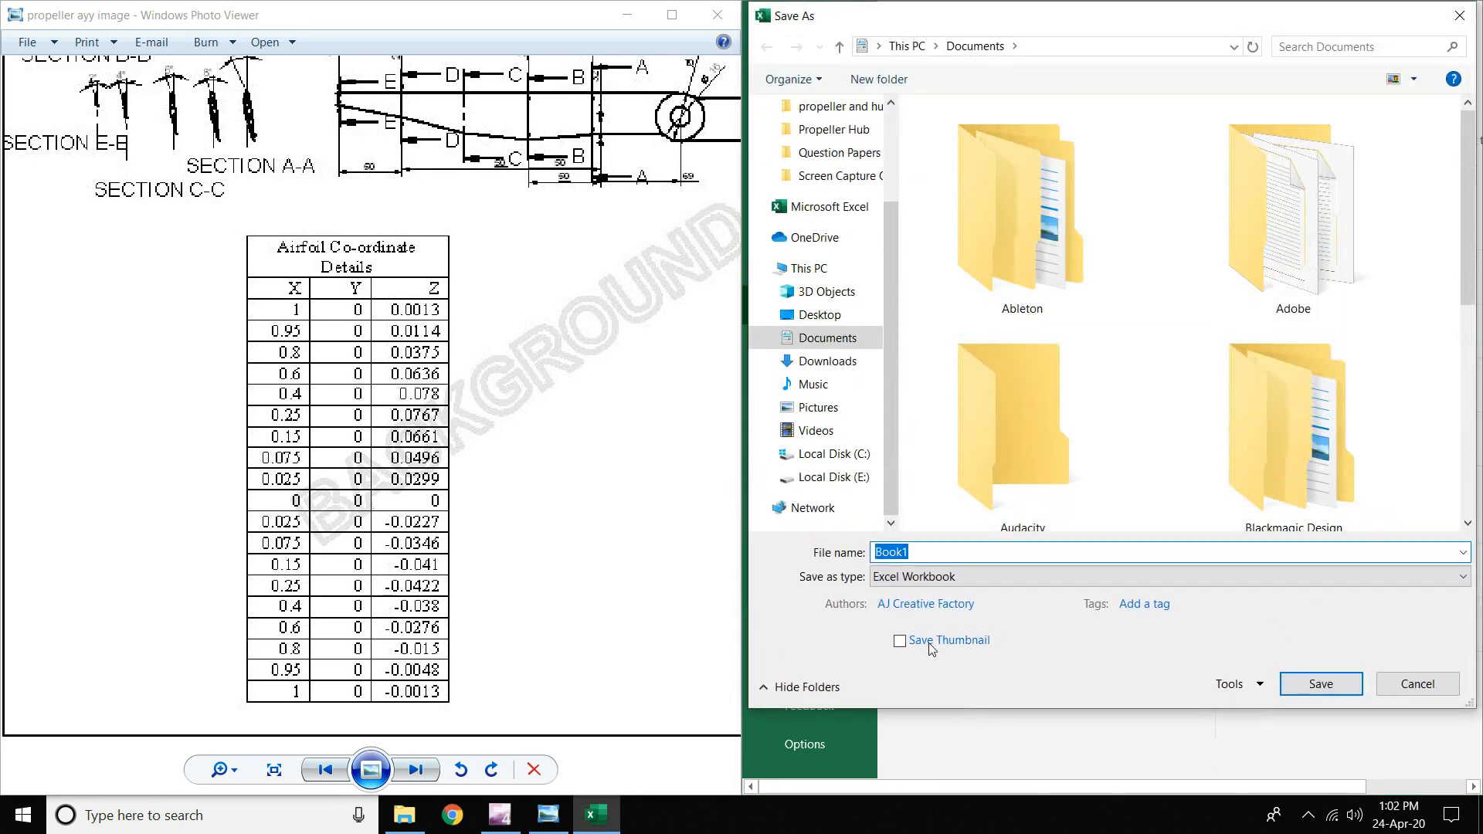
{"action": "left_click", "coordinate": [834, 454]}
{"action": "left_click", "coordinate": [834, 478]}
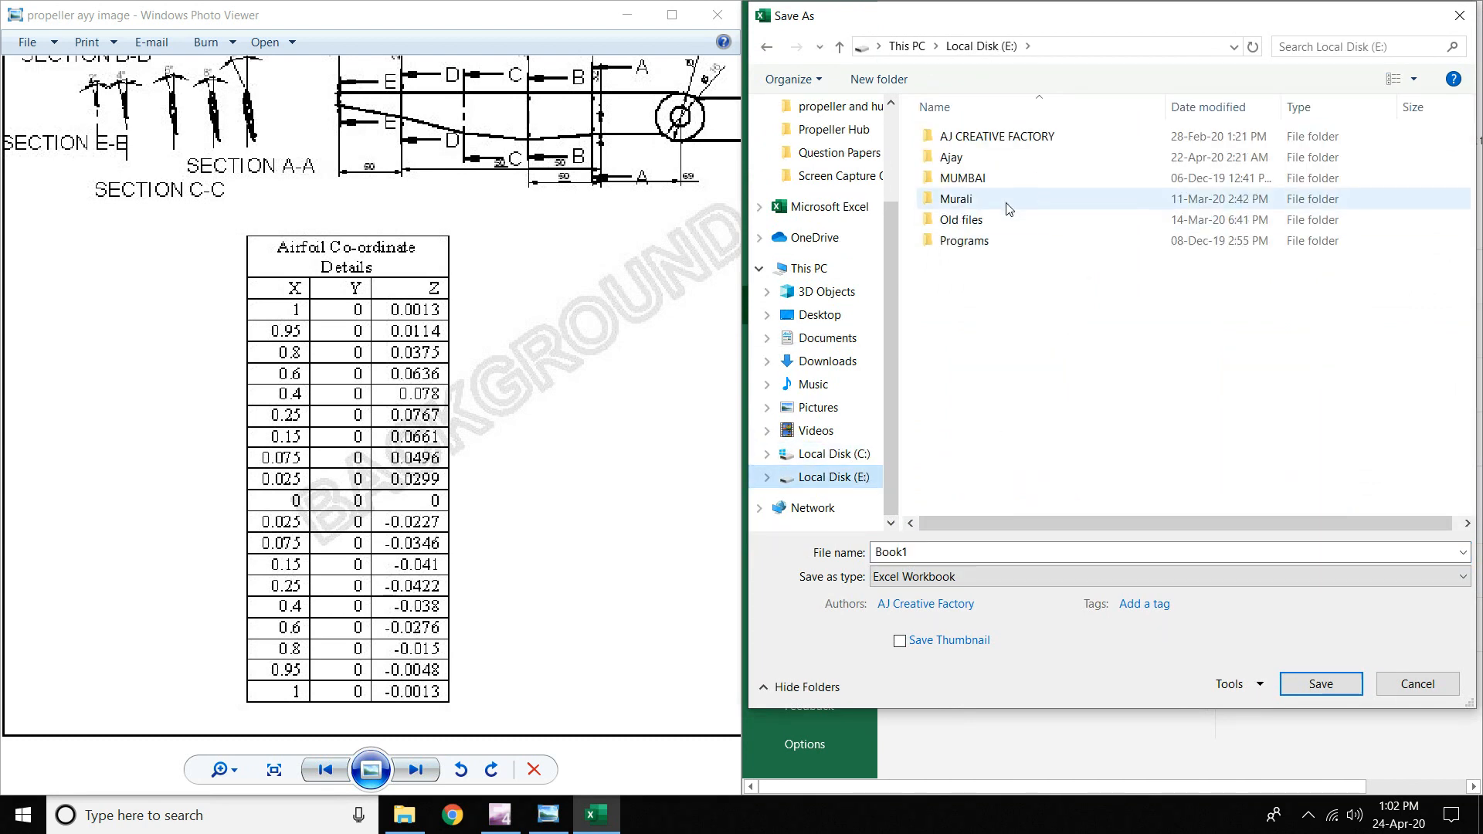
{"action": "double_click", "coordinate": [954, 157]}
{"action": "double_click", "coordinate": [957, 157]}
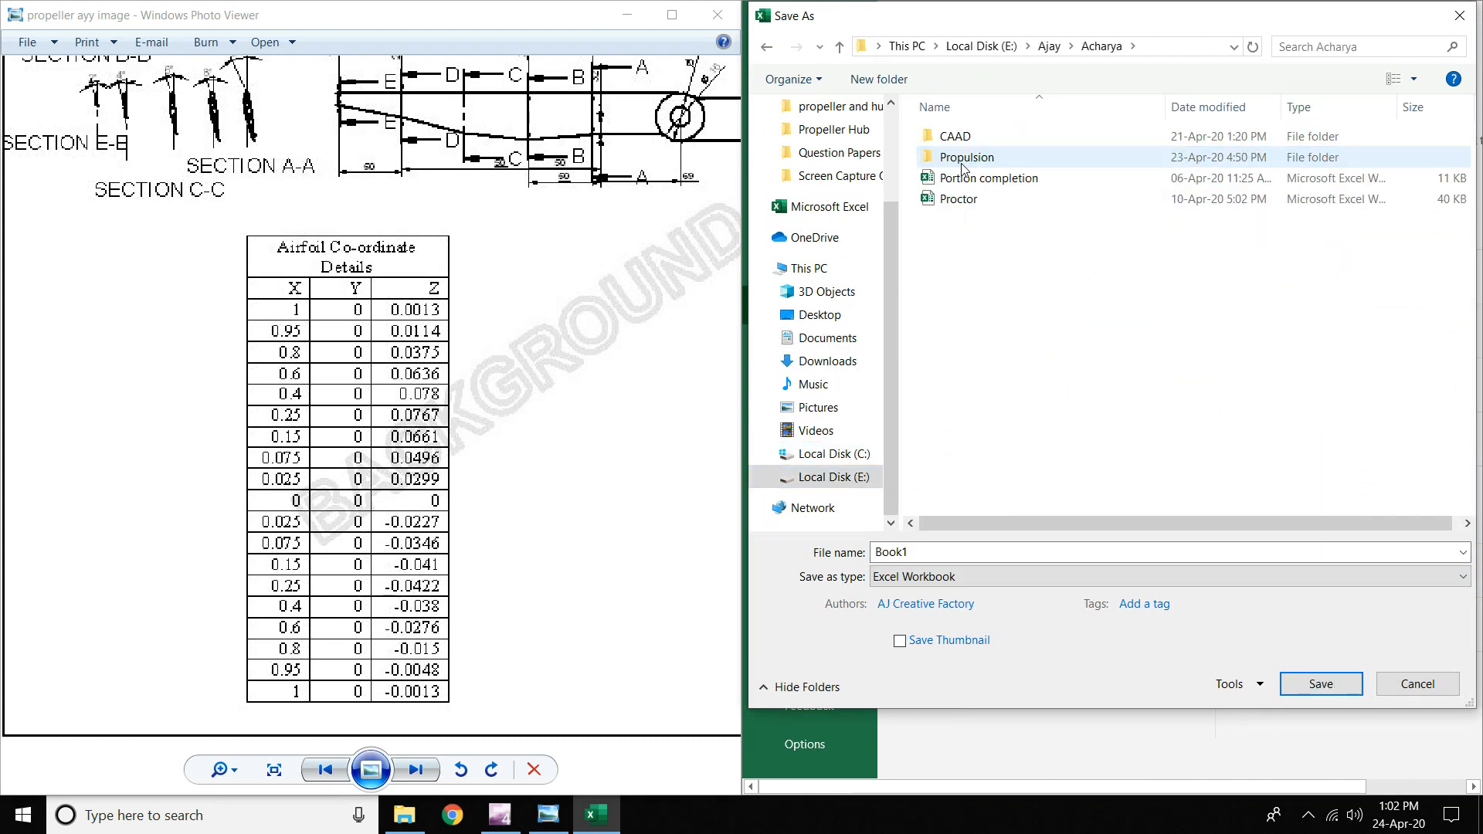
{"action": "double_click", "coordinate": [963, 162]}
{"action": "left_click", "coordinate": [770, 47]}
{"action": "left_click", "coordinate": [989, 137]}
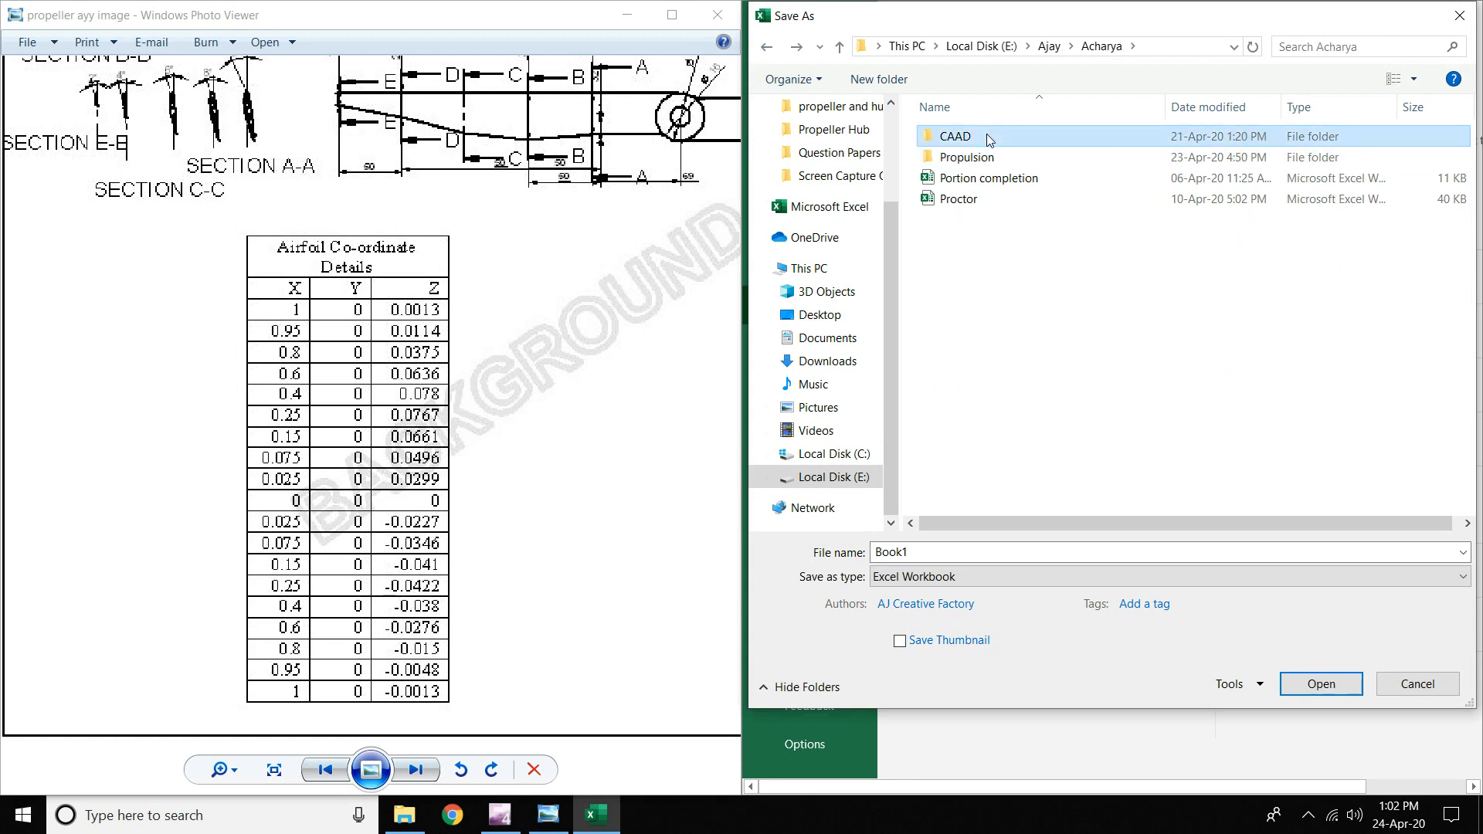
{"action": "double_click", "coordinate": [989, 138]}
{"action": "double_click", "coordinate": [958, 157]}
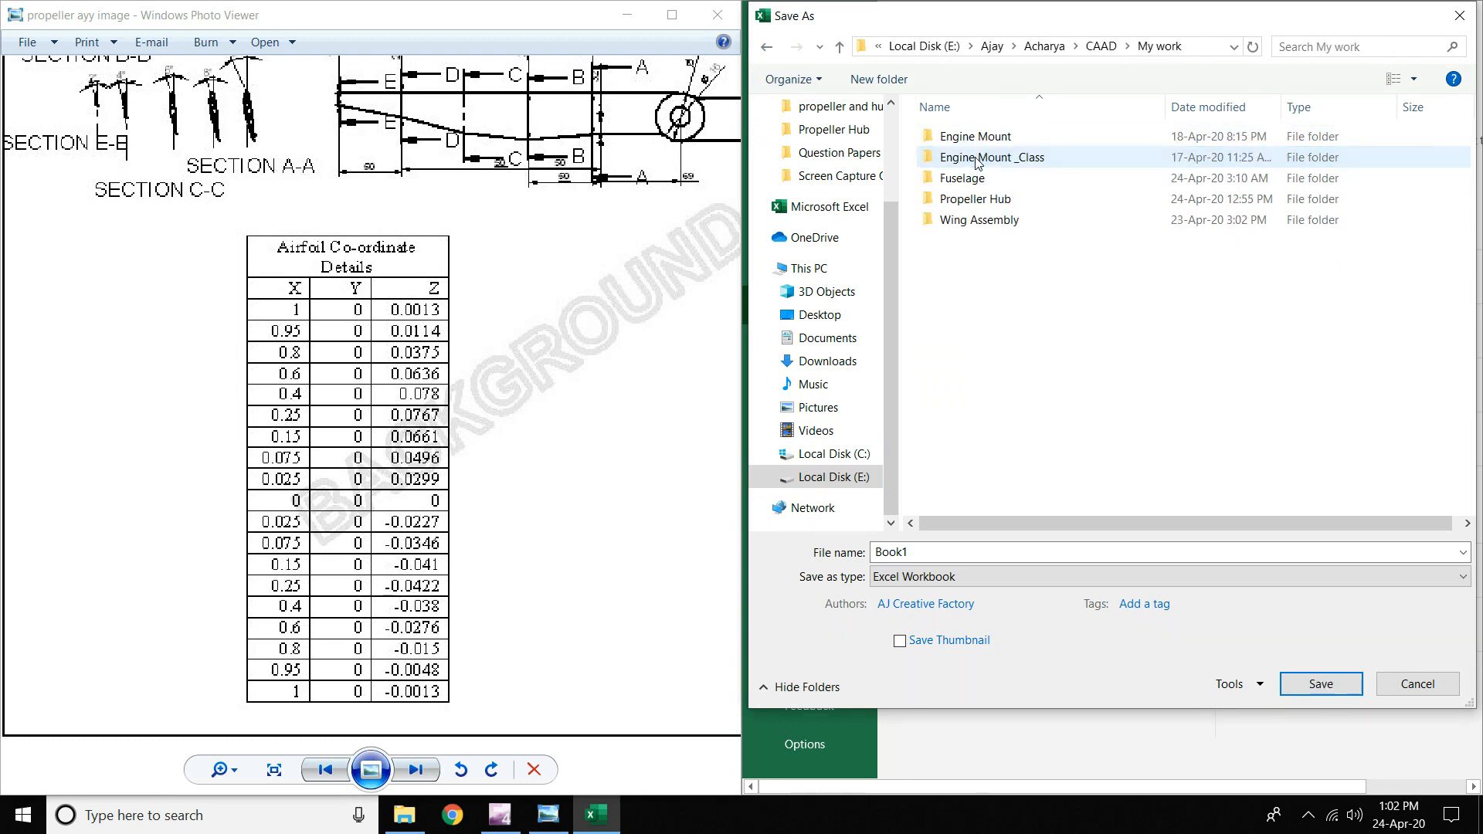
{"action": "double_click", "coordinate": [992, 199]}
- Save the workbook under the name Main Coordinates
{"action": "left_click", "coordinate": [1018, 549]}
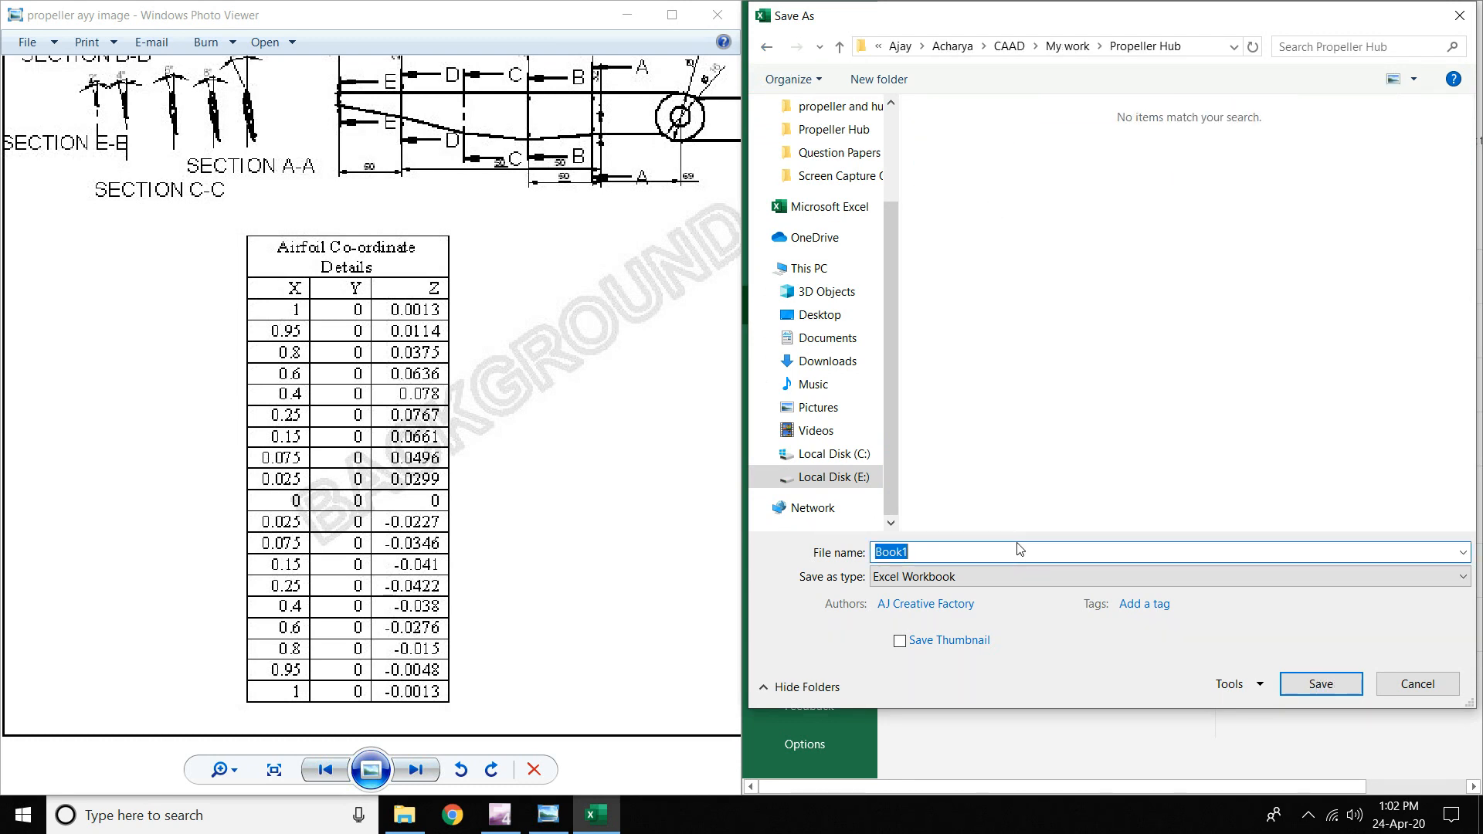
{"action": "type", "text": "Main Coordinates"}
{"action": "key", "text": "Return"}
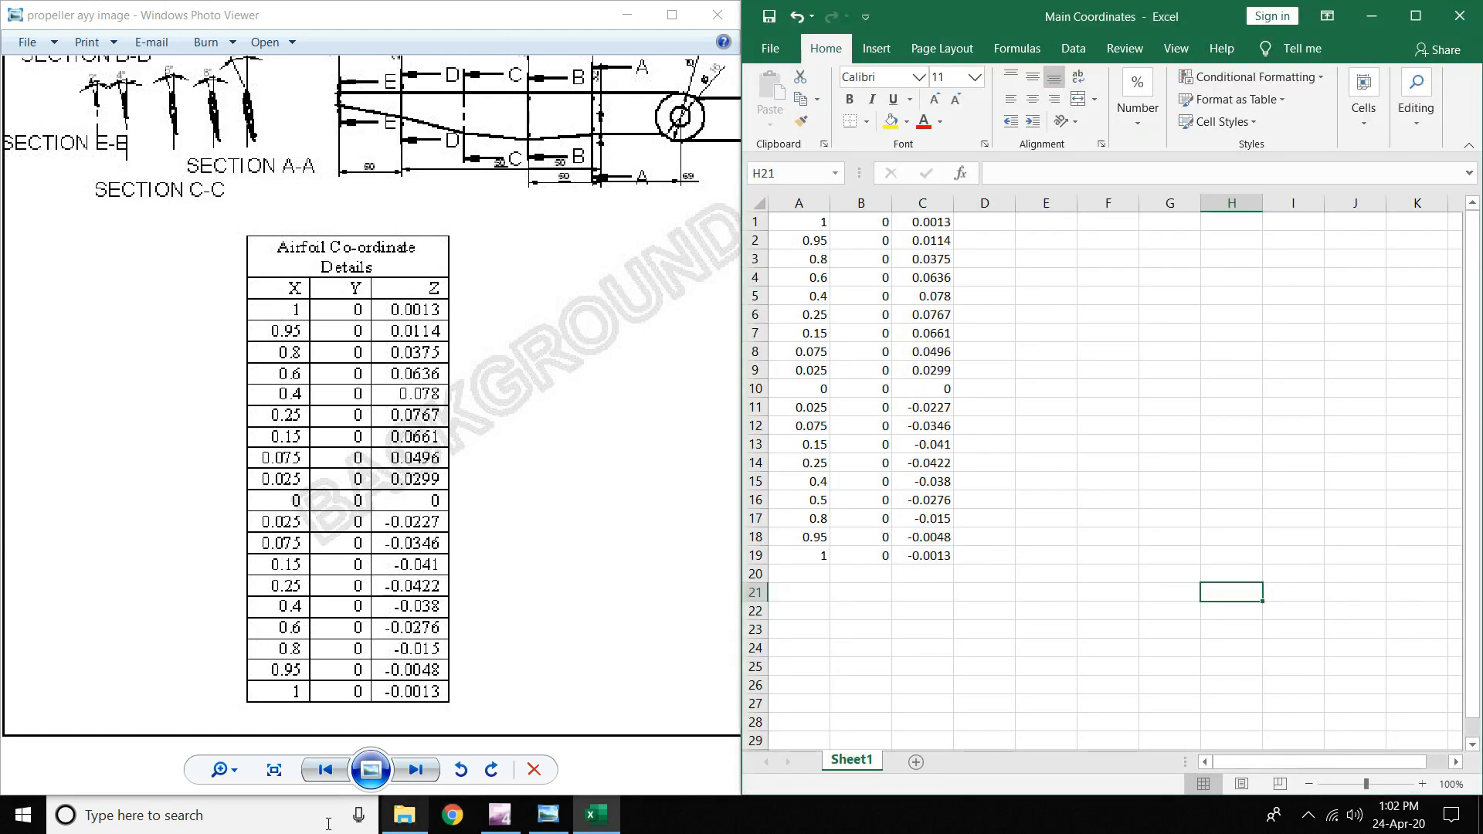
- Launch Solid Edge ST9, create a new Metric Part document, and maximize its window
{"action": "left_click", "coordinate": [328, 824]}
{"action": "type", "text": "solid"}
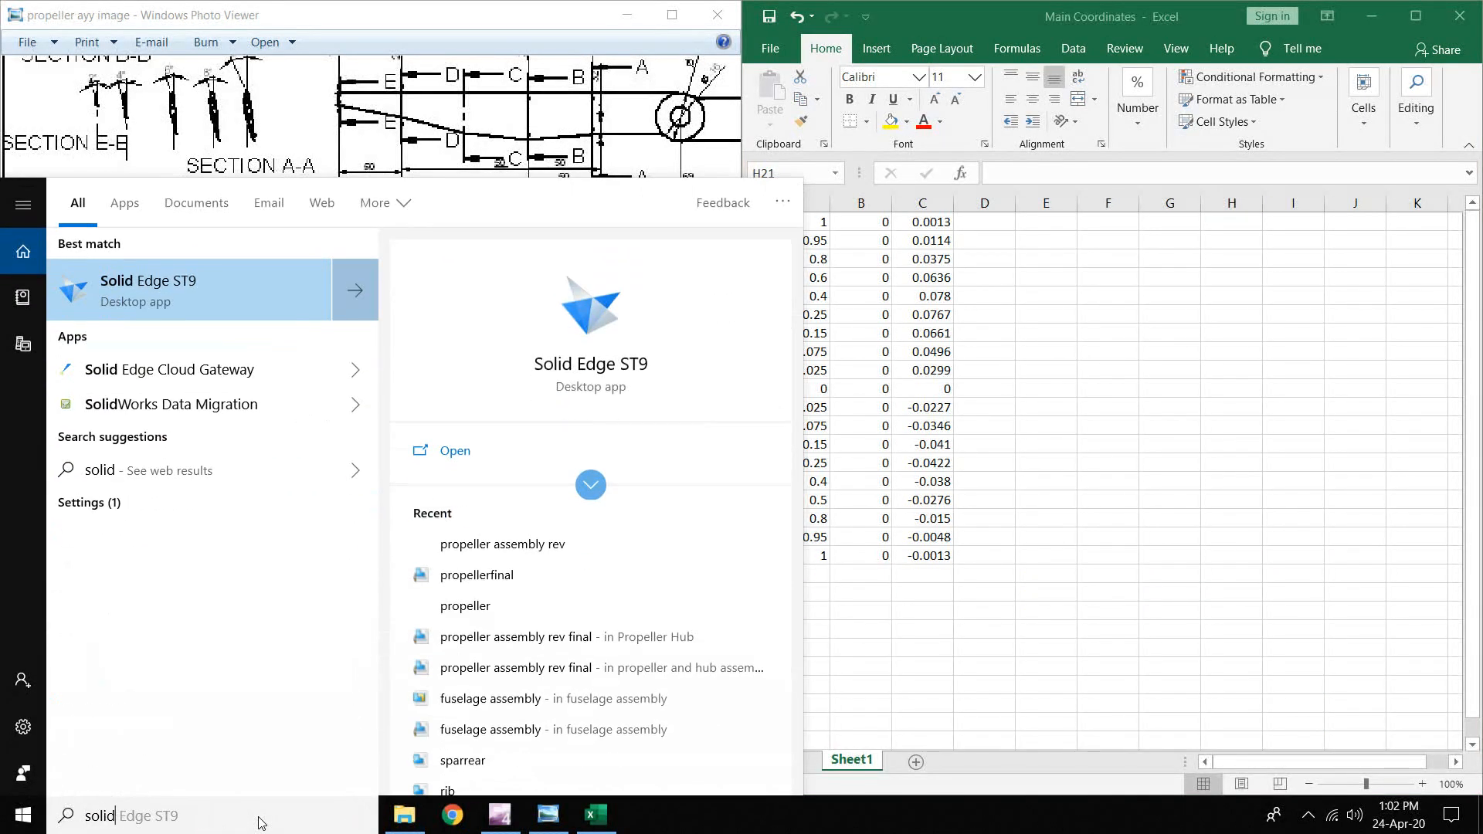
{"action": "key", "text": "Return"}
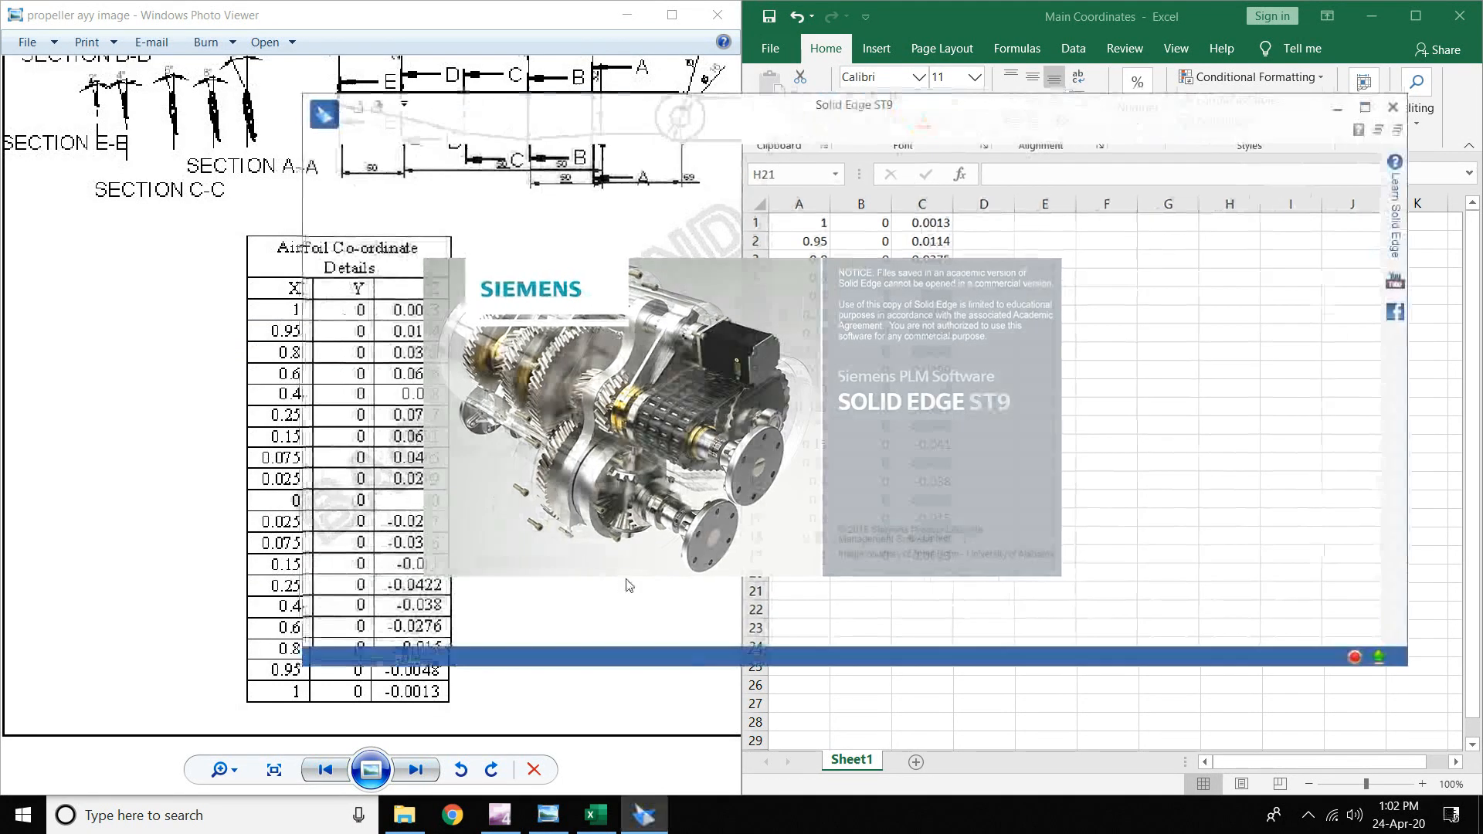
{"action": "left_click", "coordinate": [352, 222]}
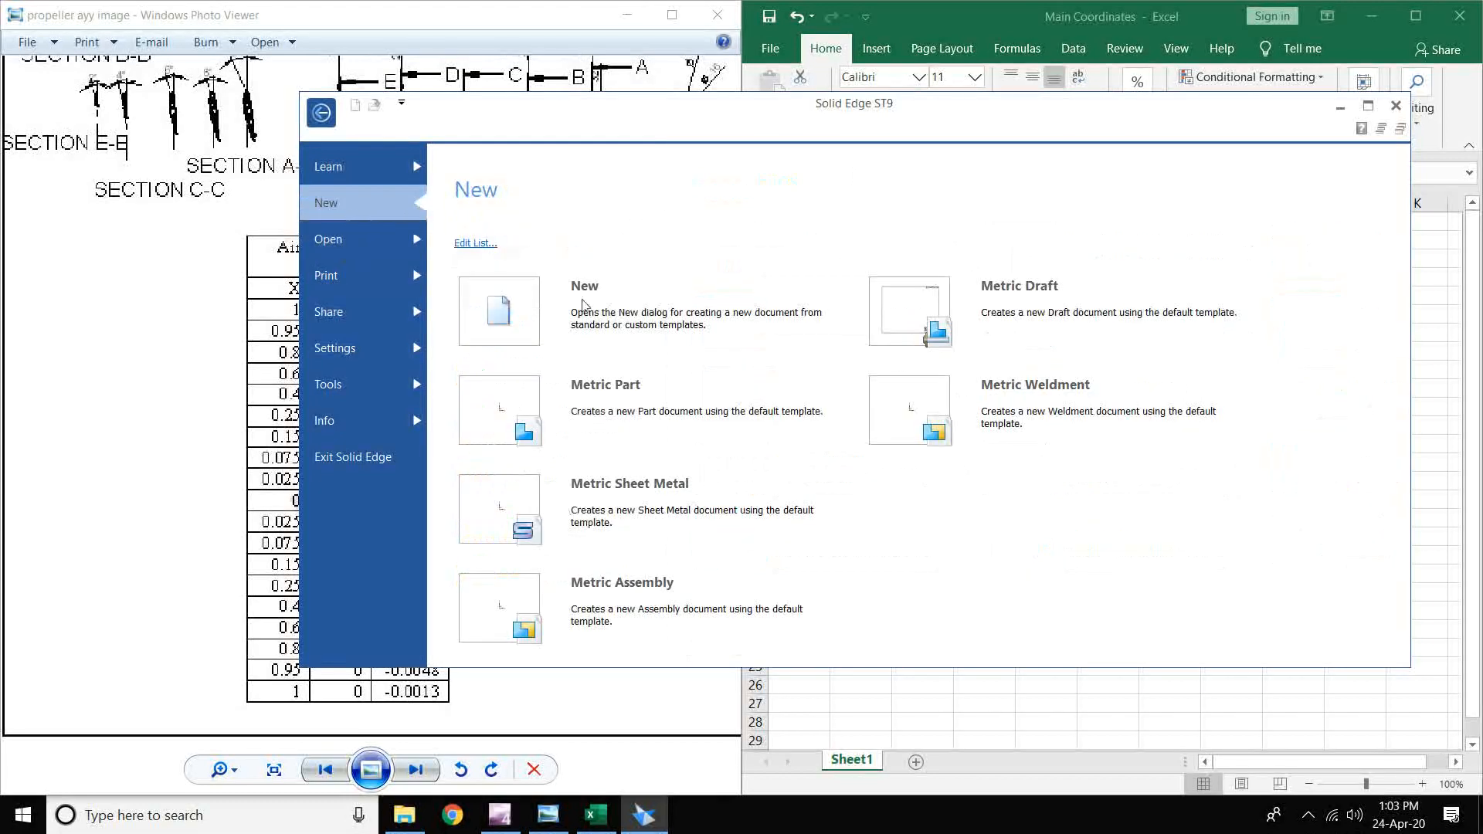
{"action": "left_click", "coordinate": [655, 433]}
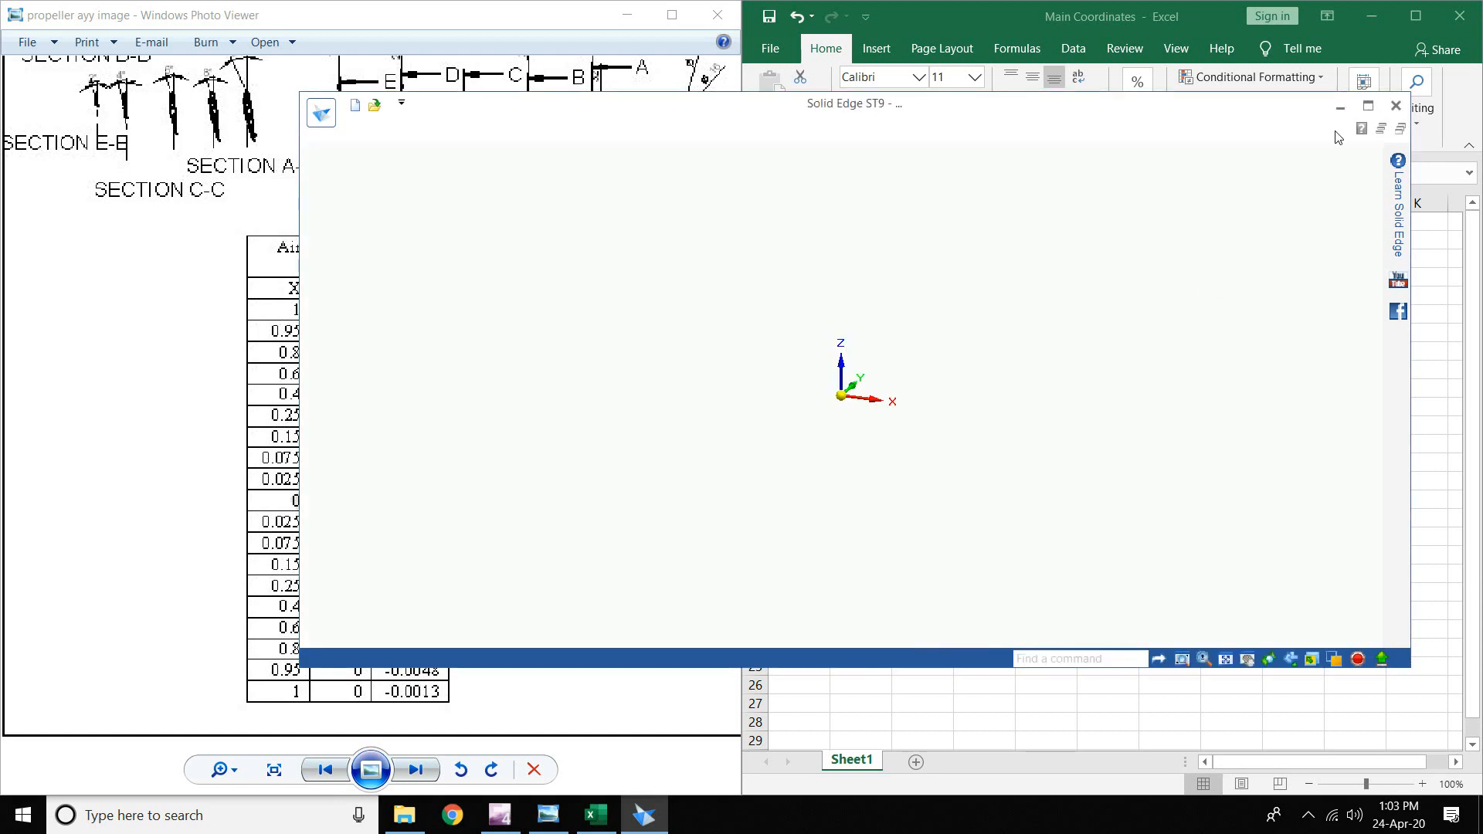
{"action": "left_click", "coordinate": [1368, 105]}
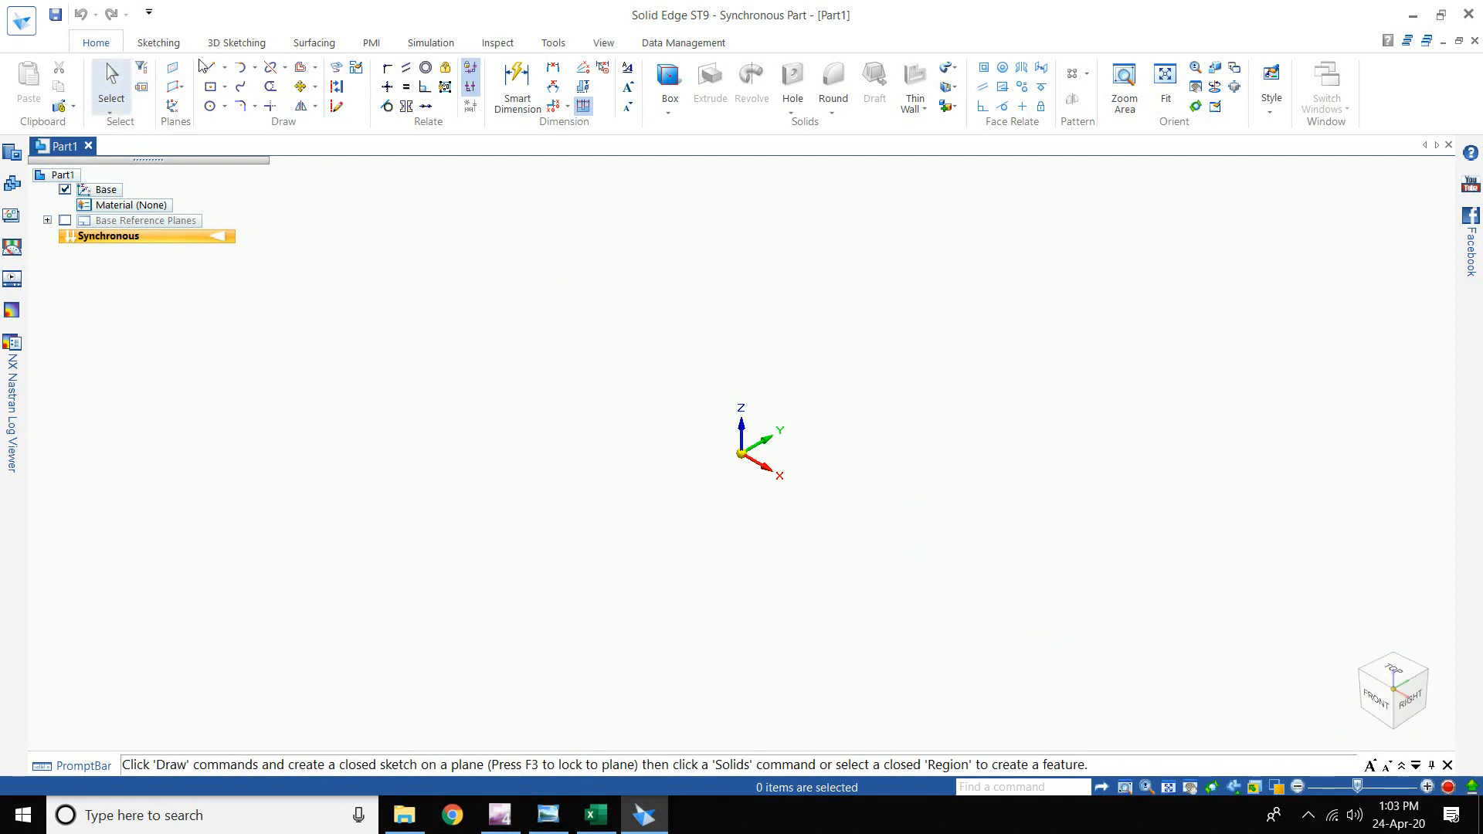
- Start the Curve by Table command from the Surfacing tab's Keypoint curve options
{"action": "left_click", "coordinate": [148, 42]}
{"action": "left_click", "coordinate": [240, 48]}
{"action": "left_click", "coordinate": [294, 45]}
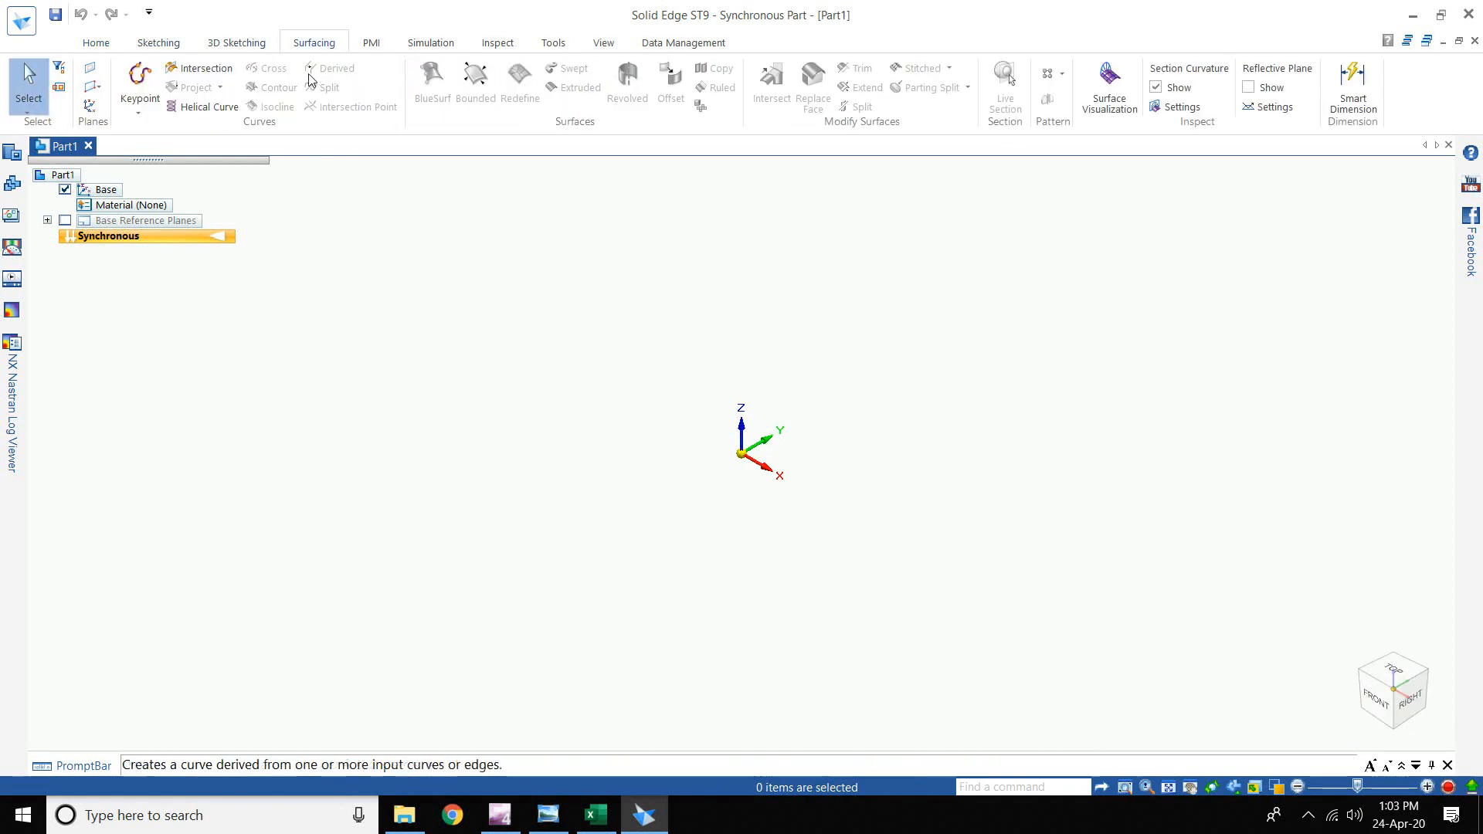
{"action": "left_click", "coordinate": [139, 113]}
{"action": "left_click", "coordinate": [192, 147]}
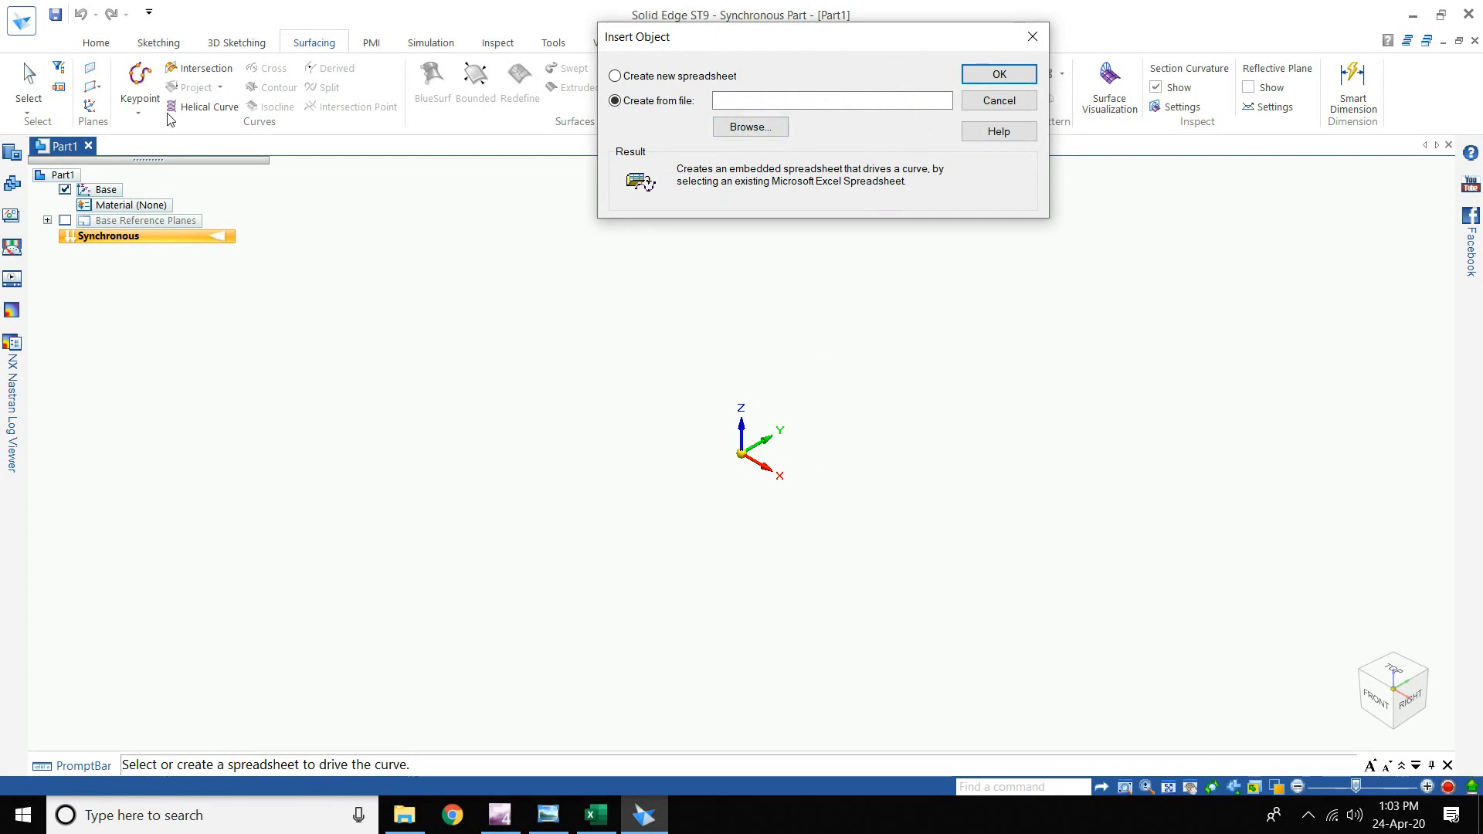
- Use Propeller Hub\Main Coordinates as the curve's source spreadsheet and confirm
{"action": "left_click", "coordinate": [783, 133]}
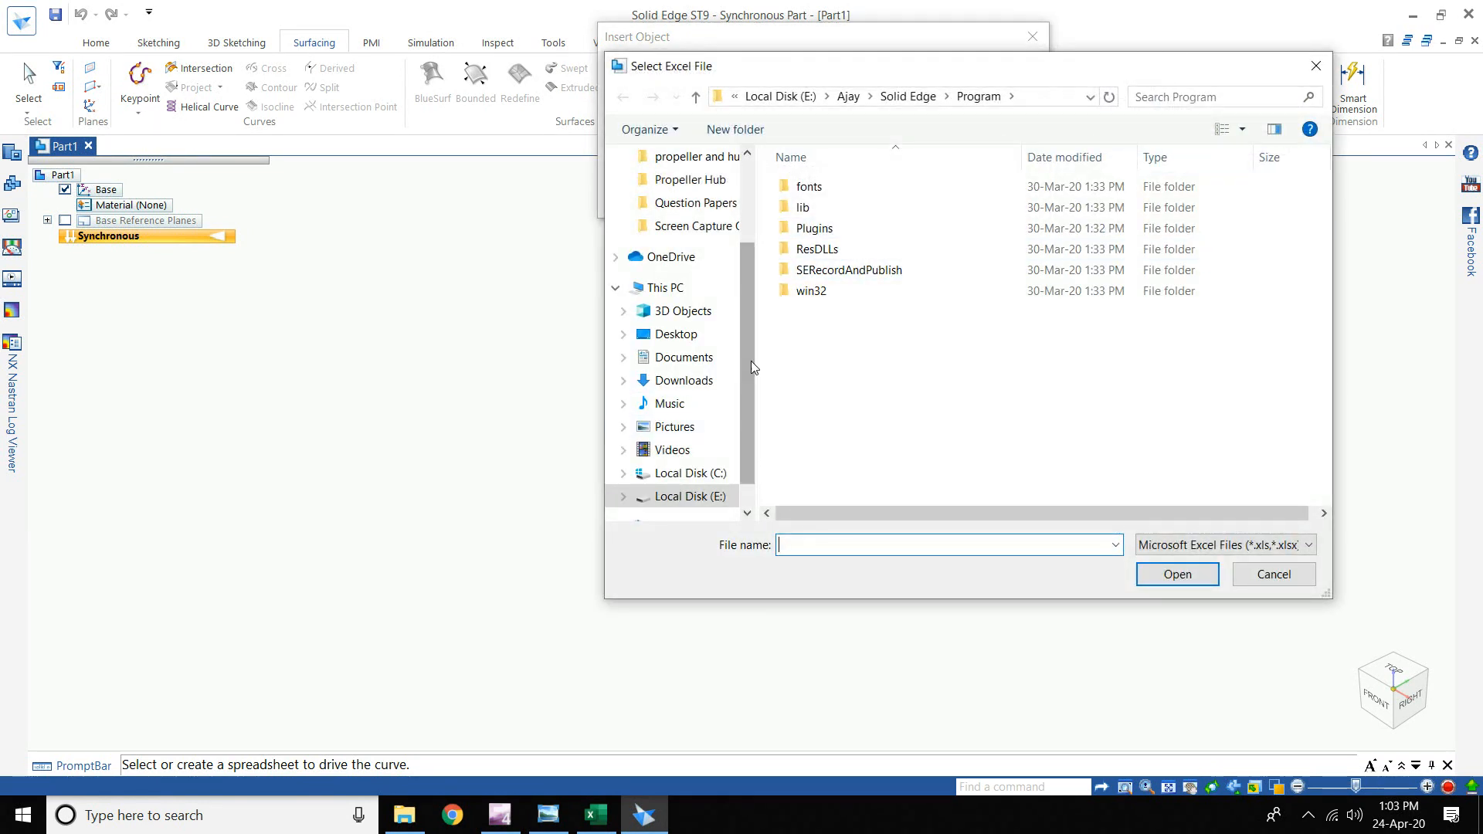
{"action": "left_click", "coordinate": [848, 95]}
{"action": "double_click", "coordinate": [828, 207]}
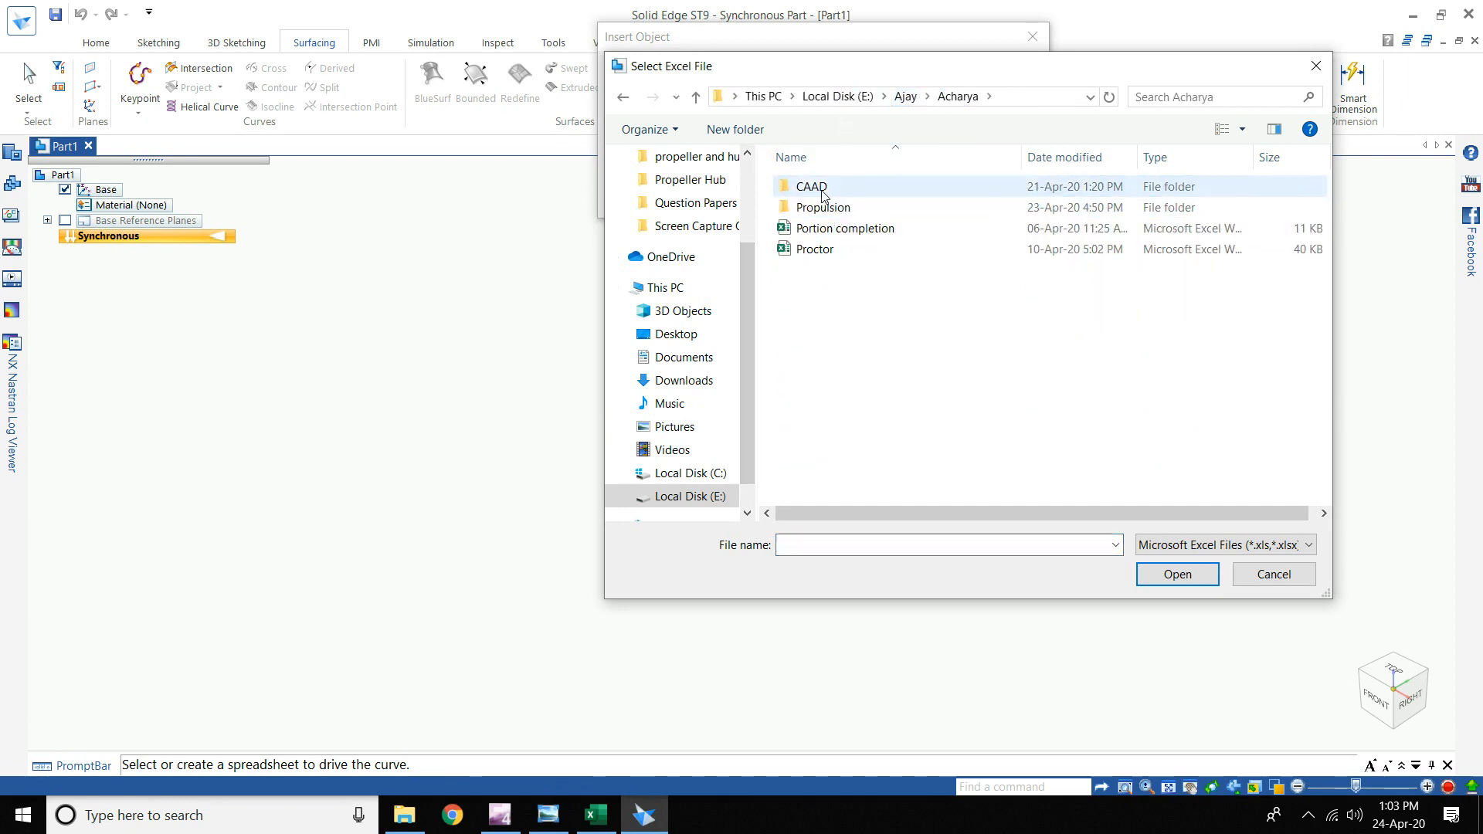
{"action": "double_click", "coordinate": [811, 187]}
{"action": "left_click", "coordinate": [822, 210]}
{"action": "double_click", "coordinate": [821, 210]}
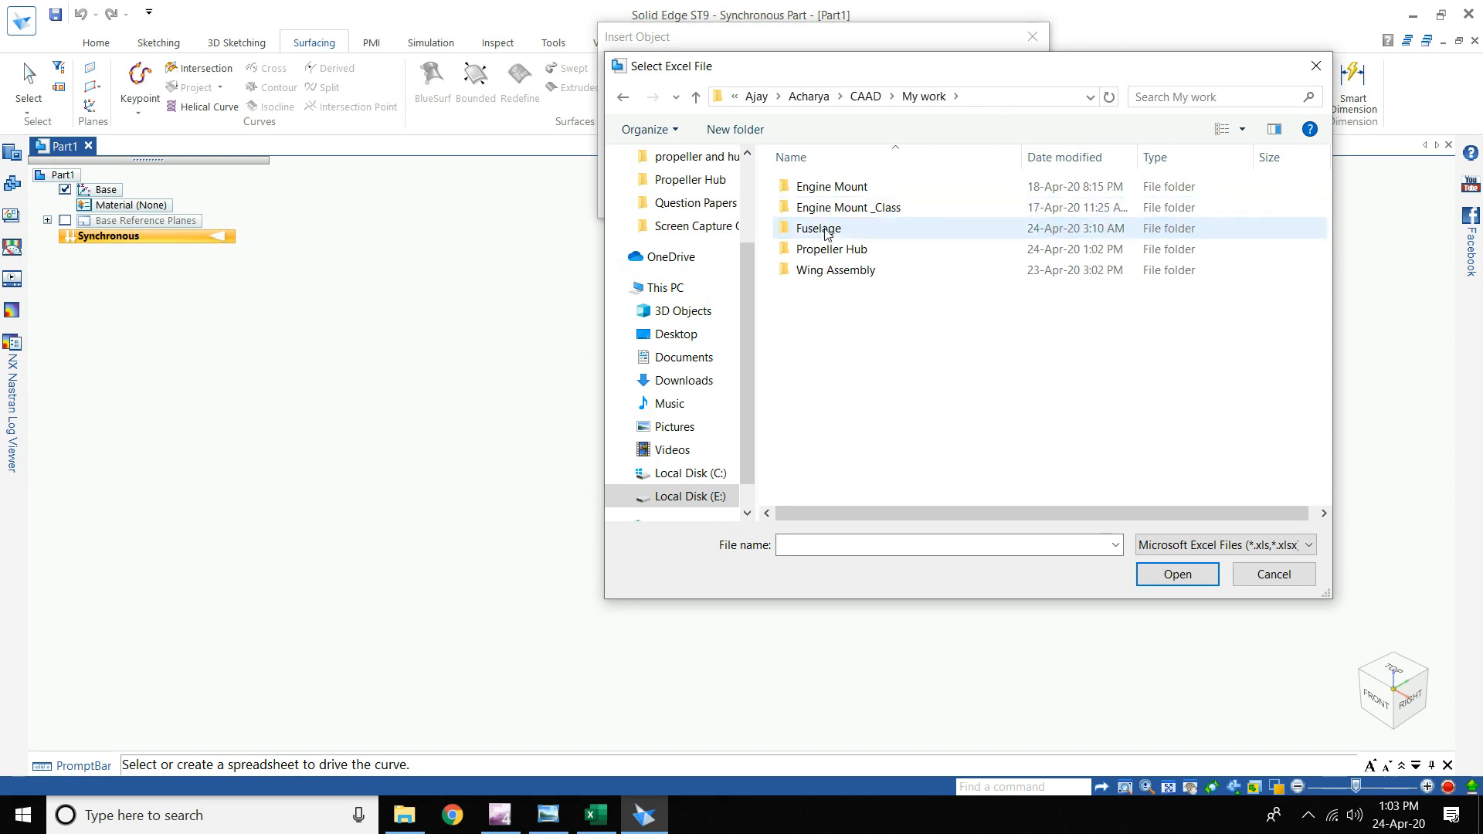
{"action": "double_click", "coordinate": [832, 246]}
{"action": "left_click", "coordinate": [834, 195]}
{"action": "left_click", "coordinate": [1177, 574]}
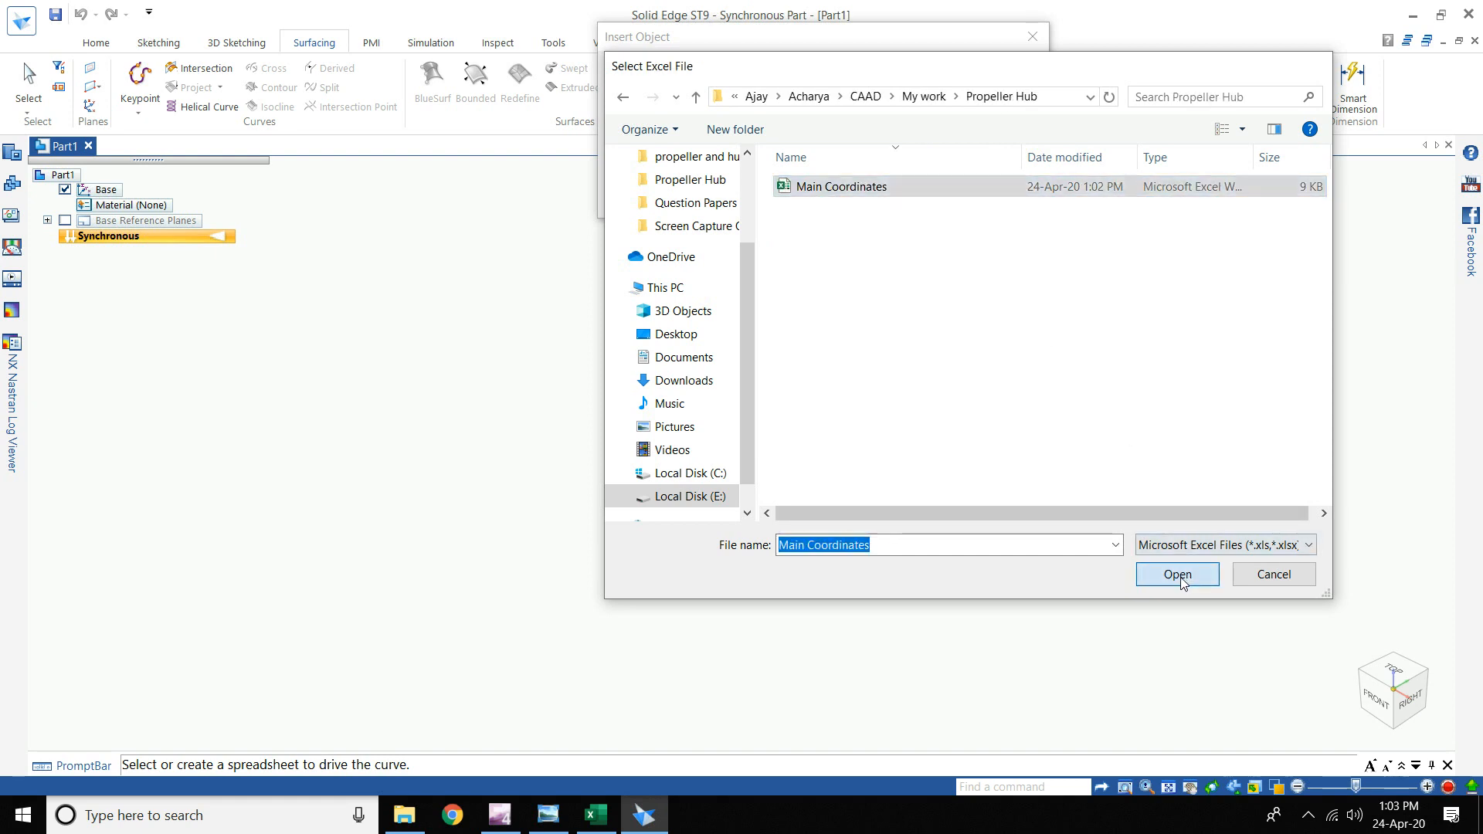
{"action": "left_click", "coordinate": [1000, 74]}
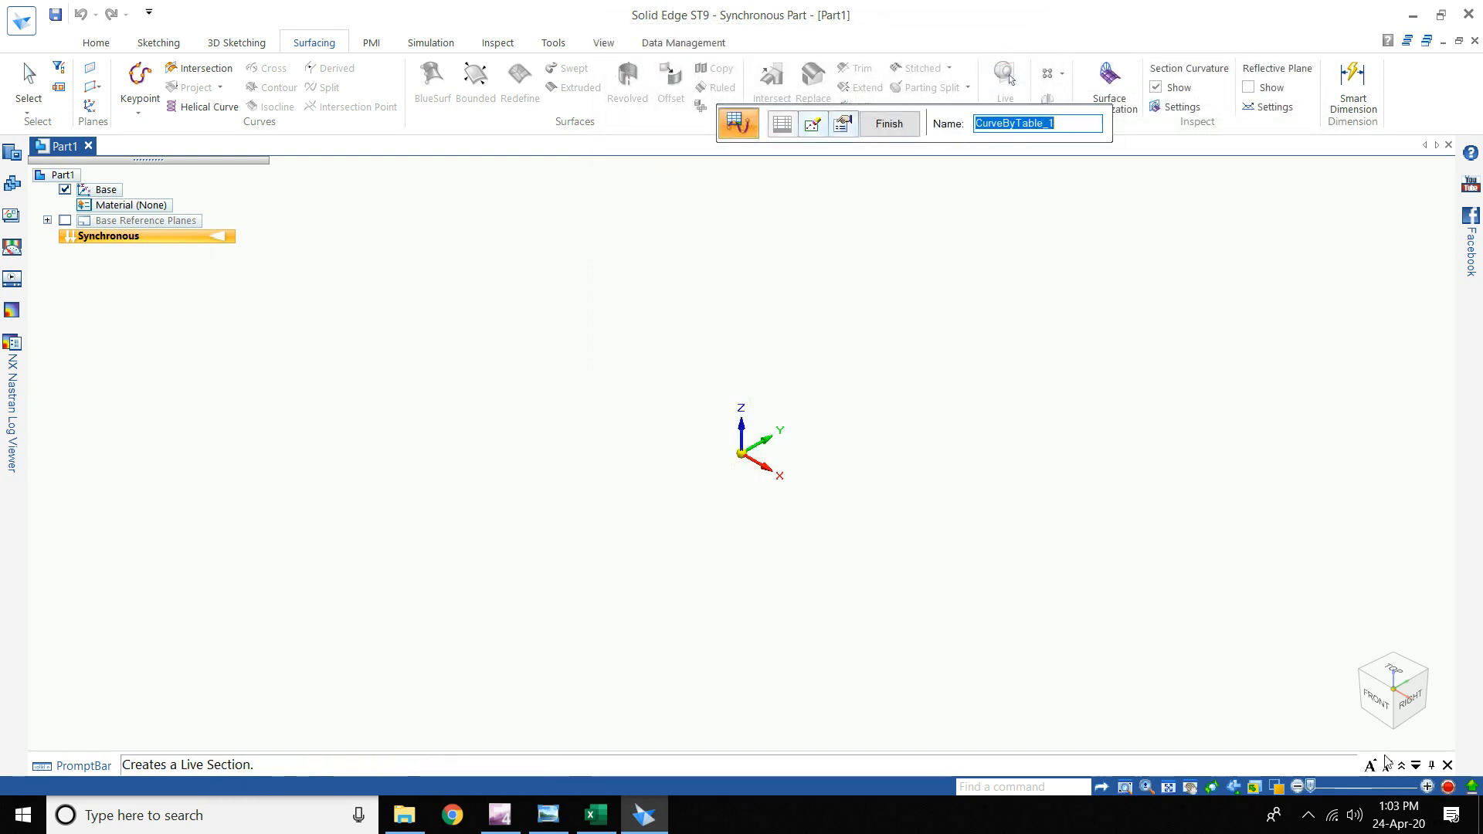
- View the airfoil curve from the front and pan over to its leading edge and origin
{"action": "left_click", "coordinate": [1375, 699]}
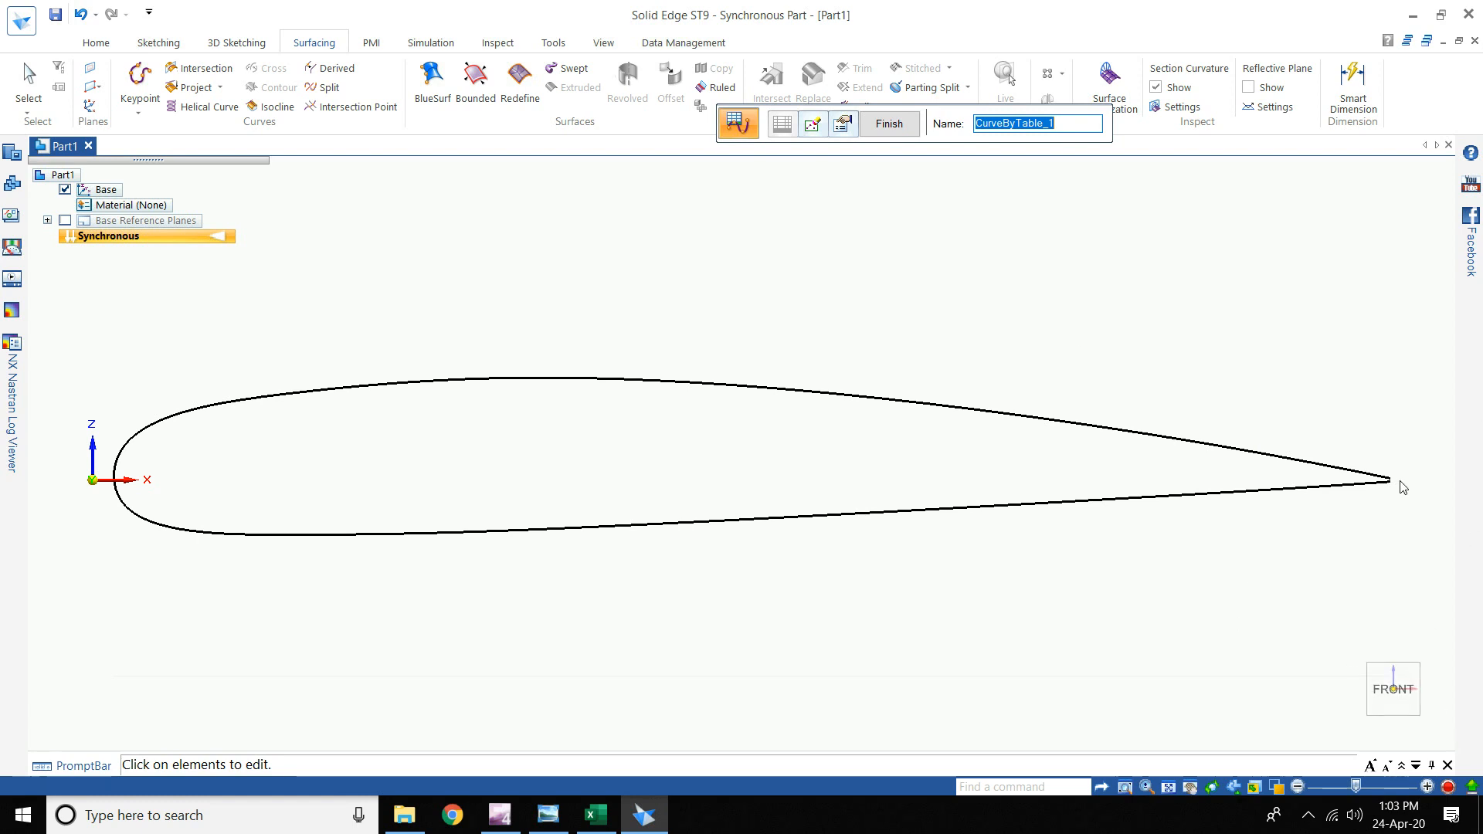
{"action": "scroll", "coordinate": [1398, 486], "scroll_direction": "up", "scroll_amount": 3}
{"action": "scroll", "coordinate": [1402, 487], "scroll_direction": "up", "scroll_amount": 4}
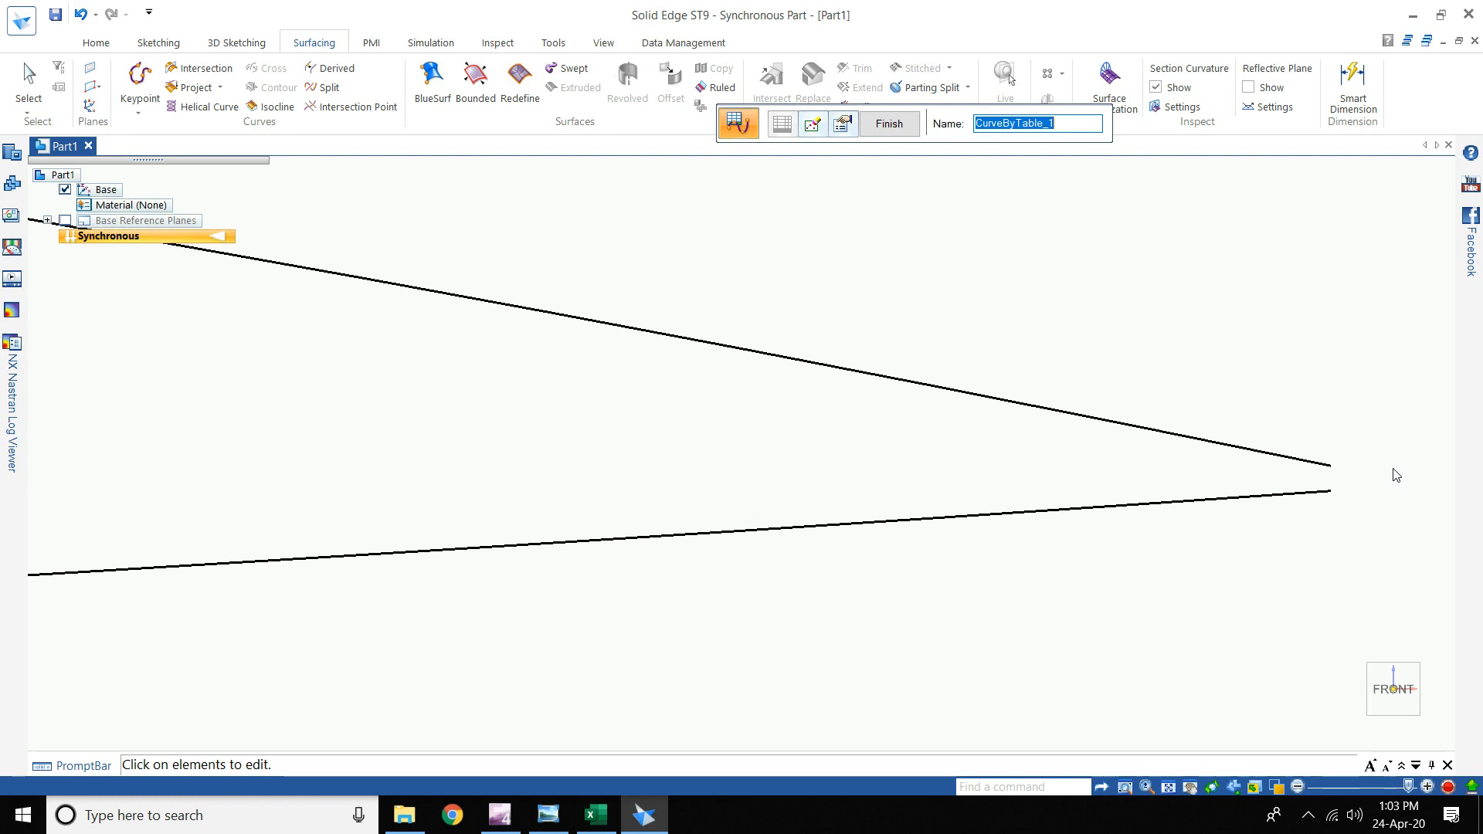
{"action": "scroll", "coordinate": [1231, 504], "scroll_direction": "down", "scroll_amount": 5}
{"action": "scroll", "coordinate": [1093, 560], "scroll_direction": "down", "scroll_amount": 3}
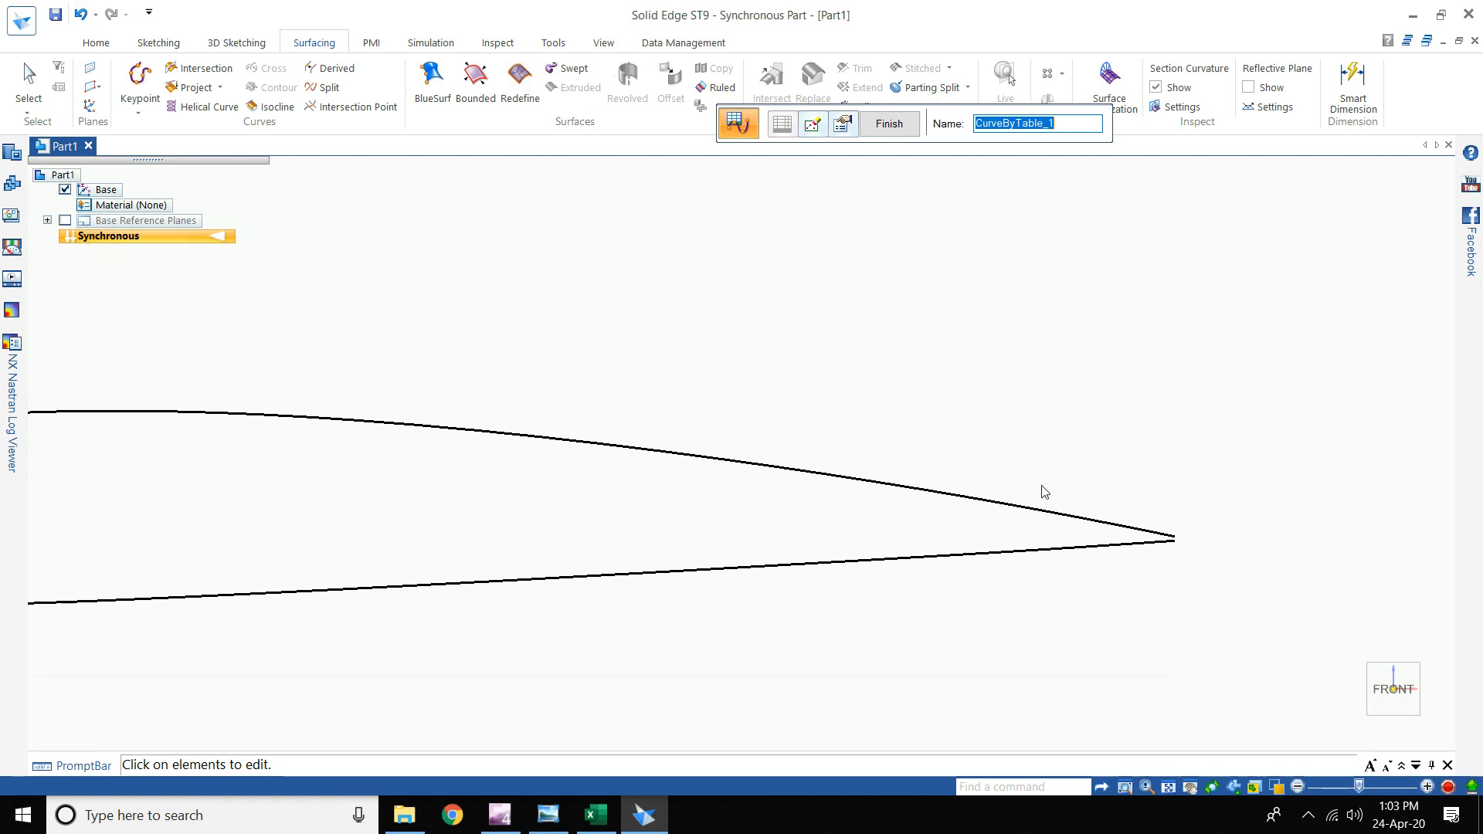
{"action": "left_click", "coordinate": [1189, 786]}
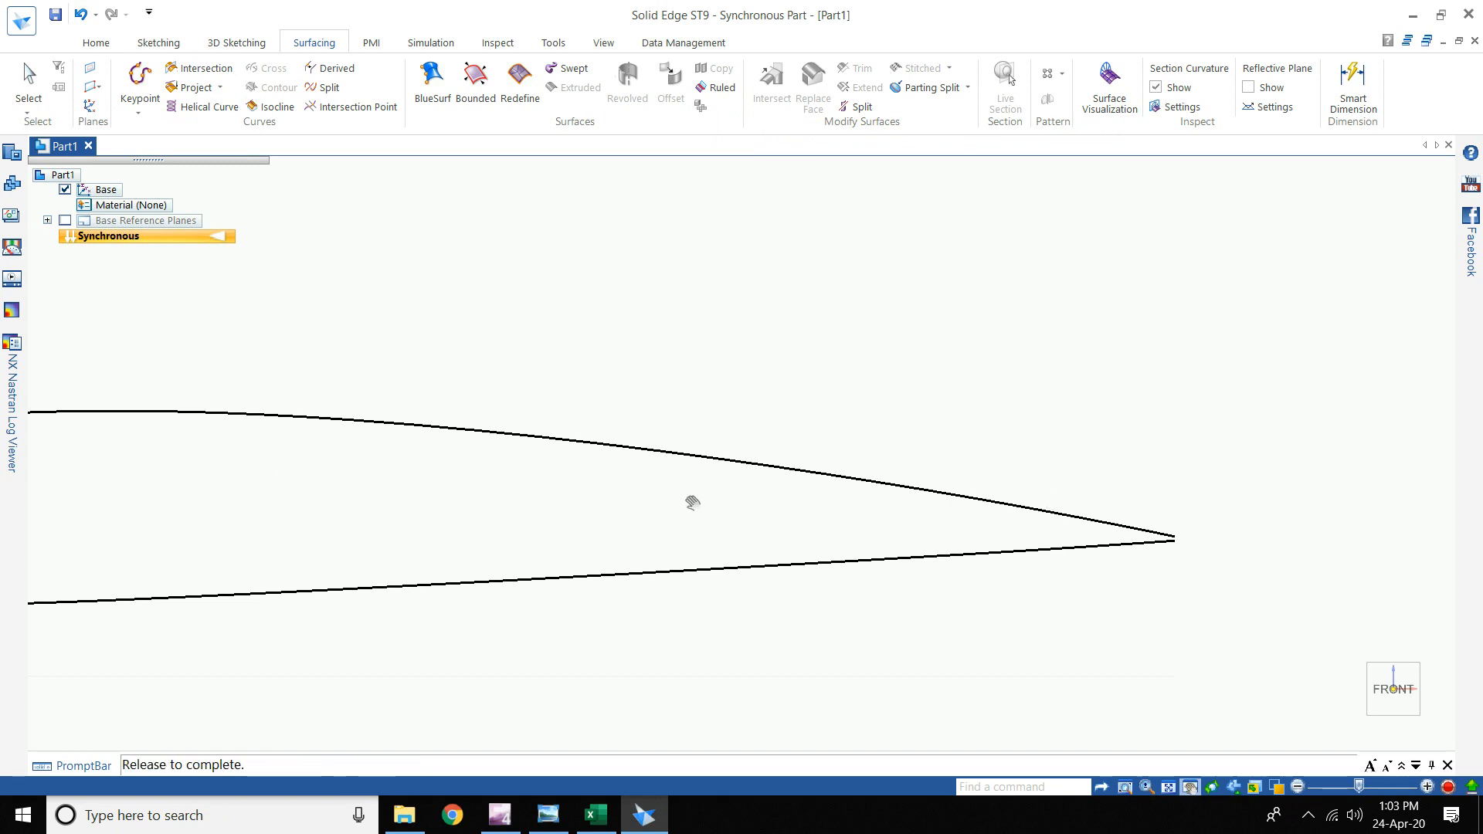
{"action": "left_click_drag", "start_coordinate": [653, 456], "coordinate": [792, 441]}
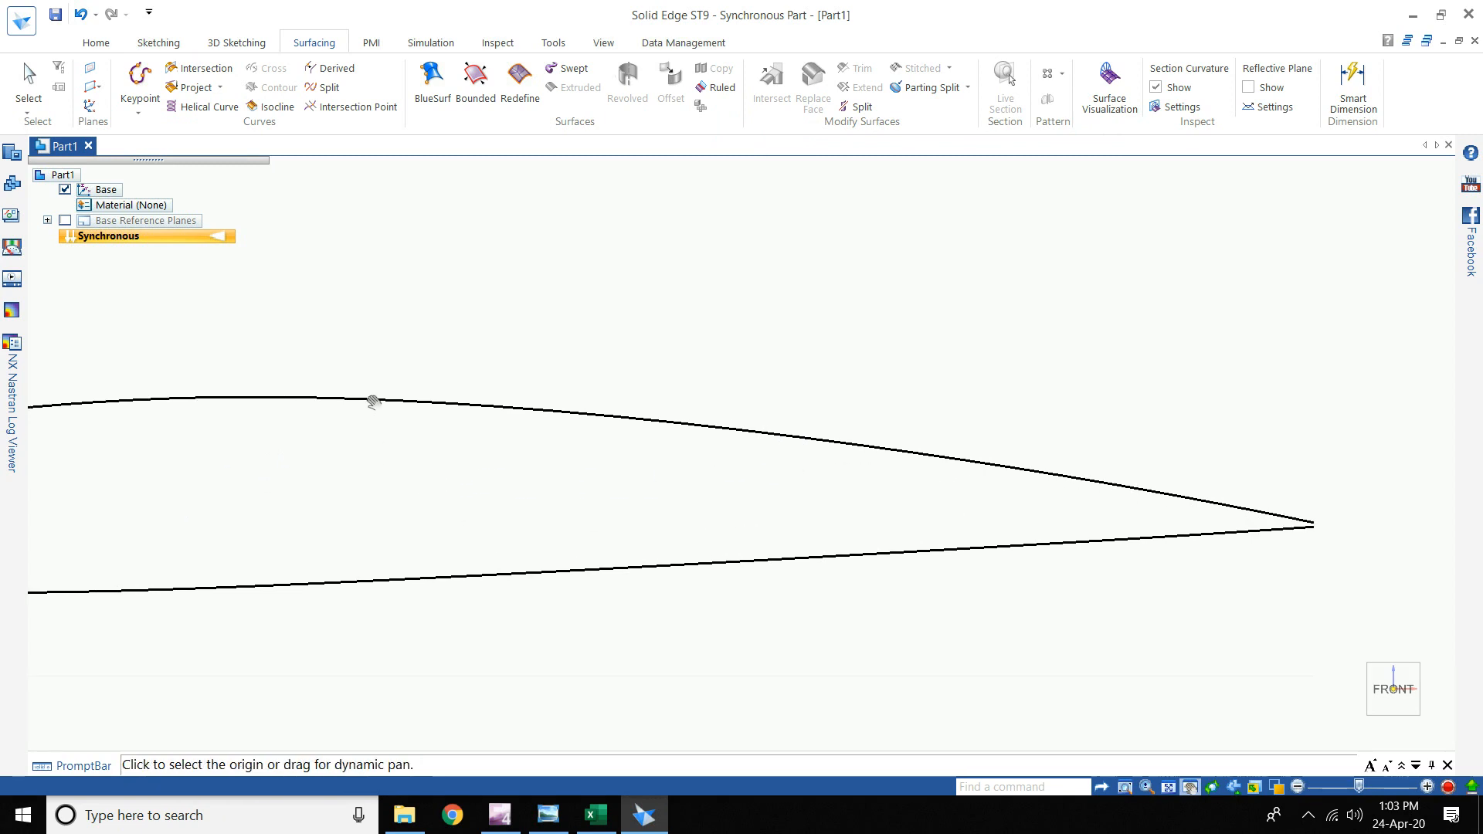
{"action": "left_click_drag", "start_coordinate": [373, 404], "coordinate": [1124, 392]}
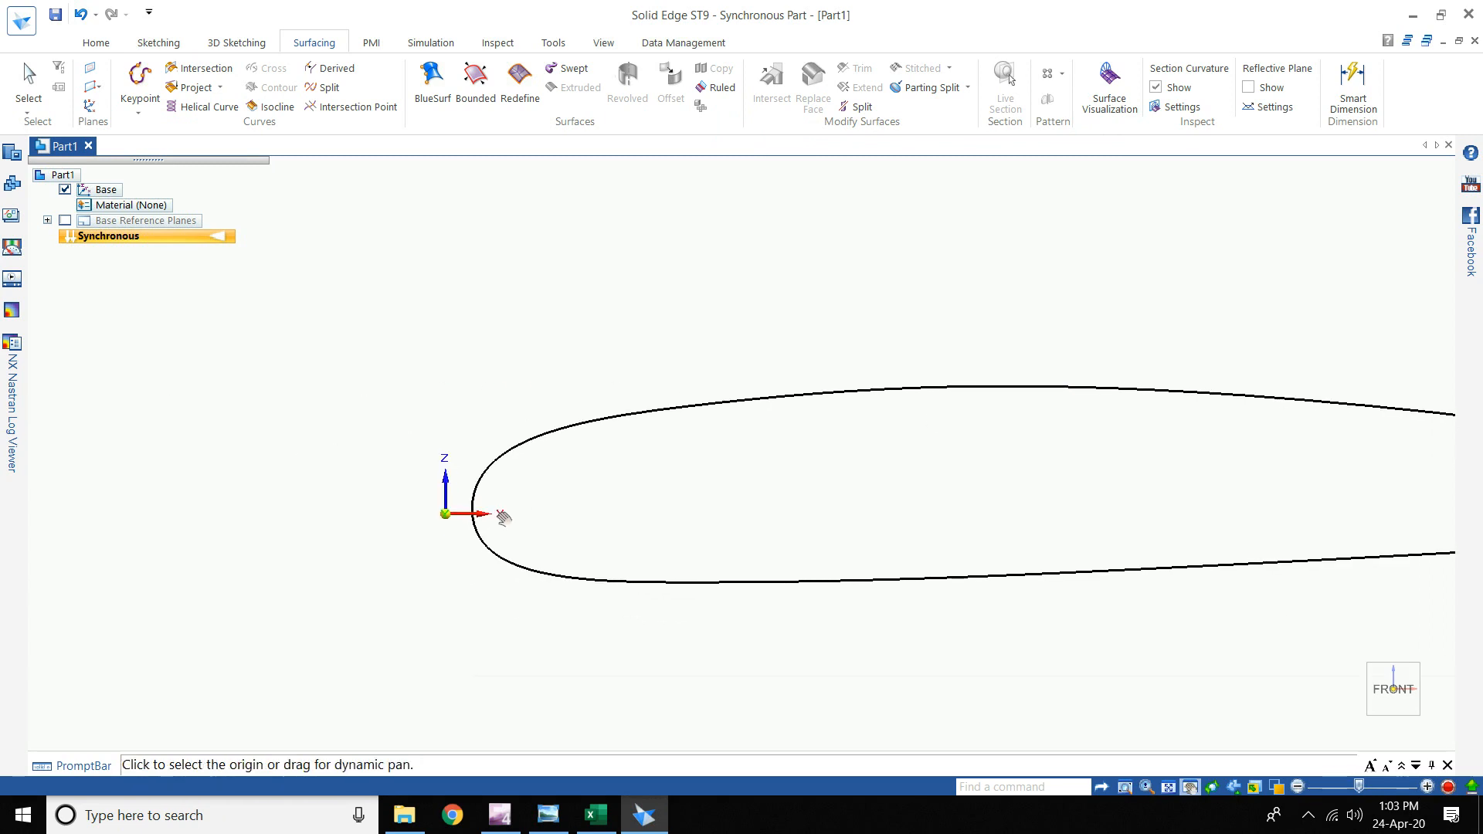
{"action": "scroll", "coordinate": [497, 536], "scroll_direction": "up", "scroll_amount": 5}
- Check the Main Coordinates workbook, then fit the airfoil and zoom on its trailing edge
{"action": "left_click", "coordinate": [596, 815]}
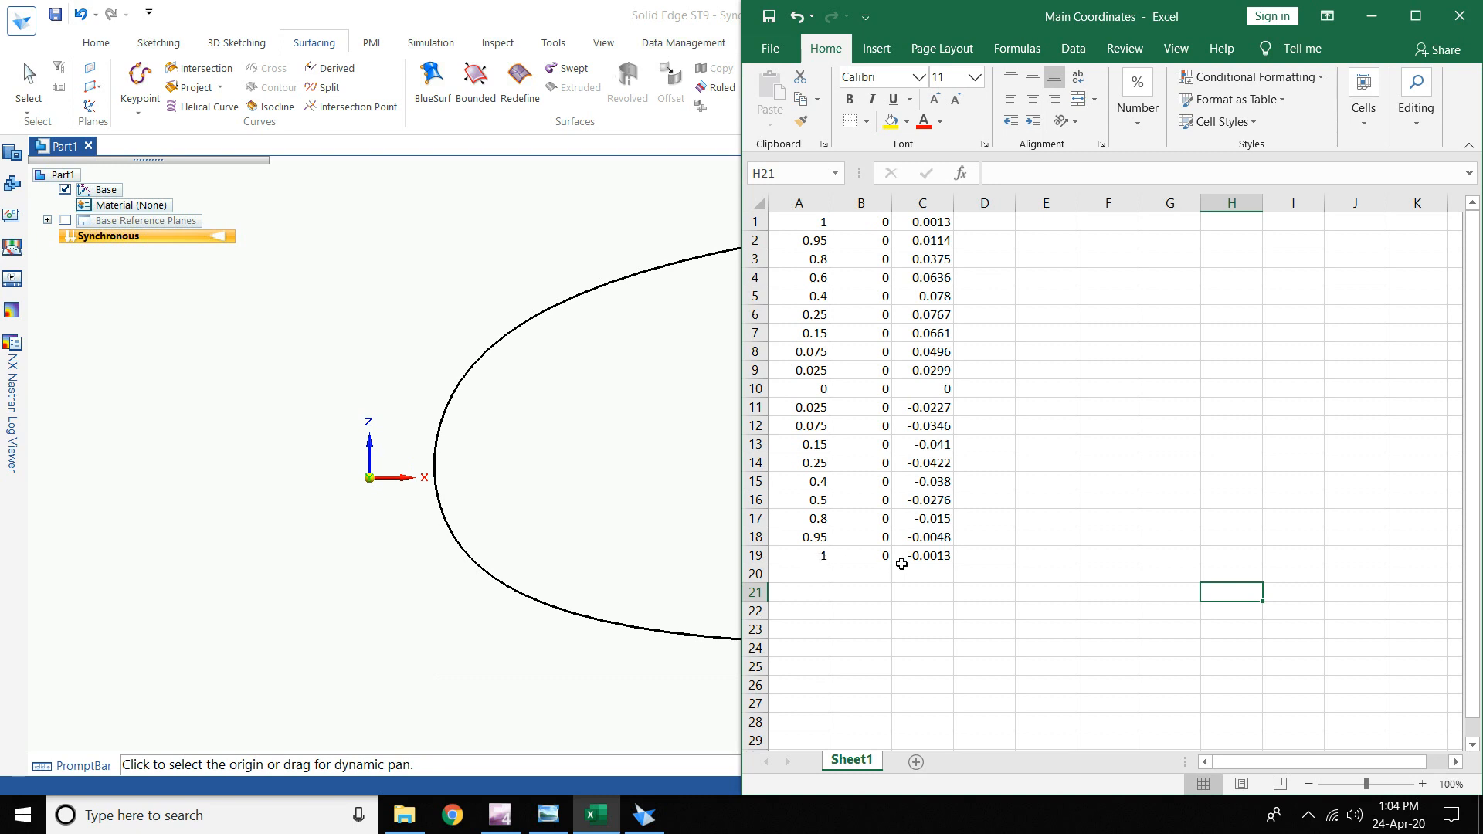
{"action": "left_click", "coordinate": [1372, 16]}
{"action": "left_click_drag", "start_coordinate": [547, 438], "coordinate": [1375, 684]}
{"action": "scroll", "coordinate": [1375, 553], "scroll_direction": "down", "scroll_amount": 2}
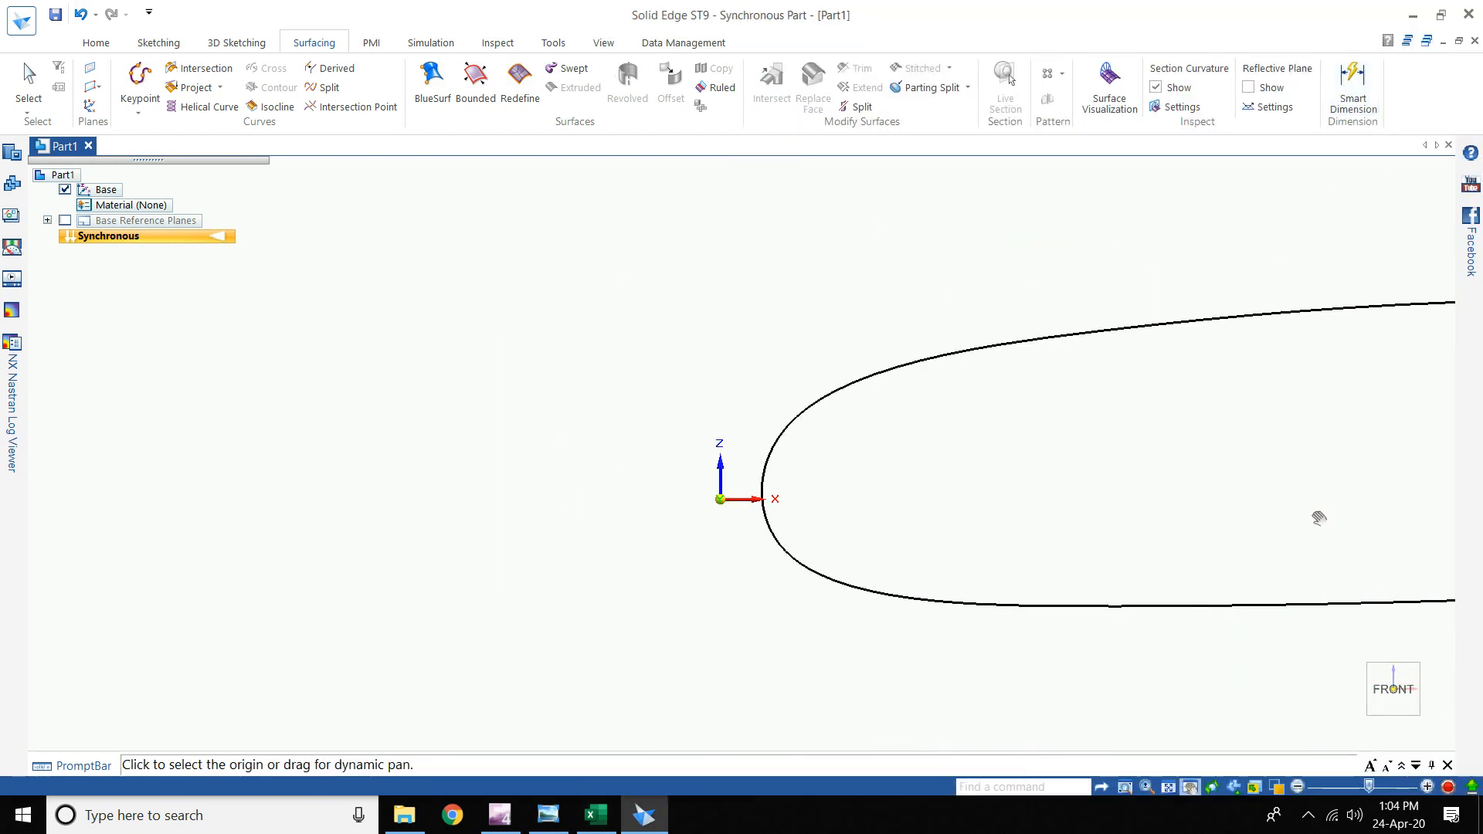
{"action": "left_click_drag", "start_coordinate": [1319, 517], "coordinate": [763, 509]}
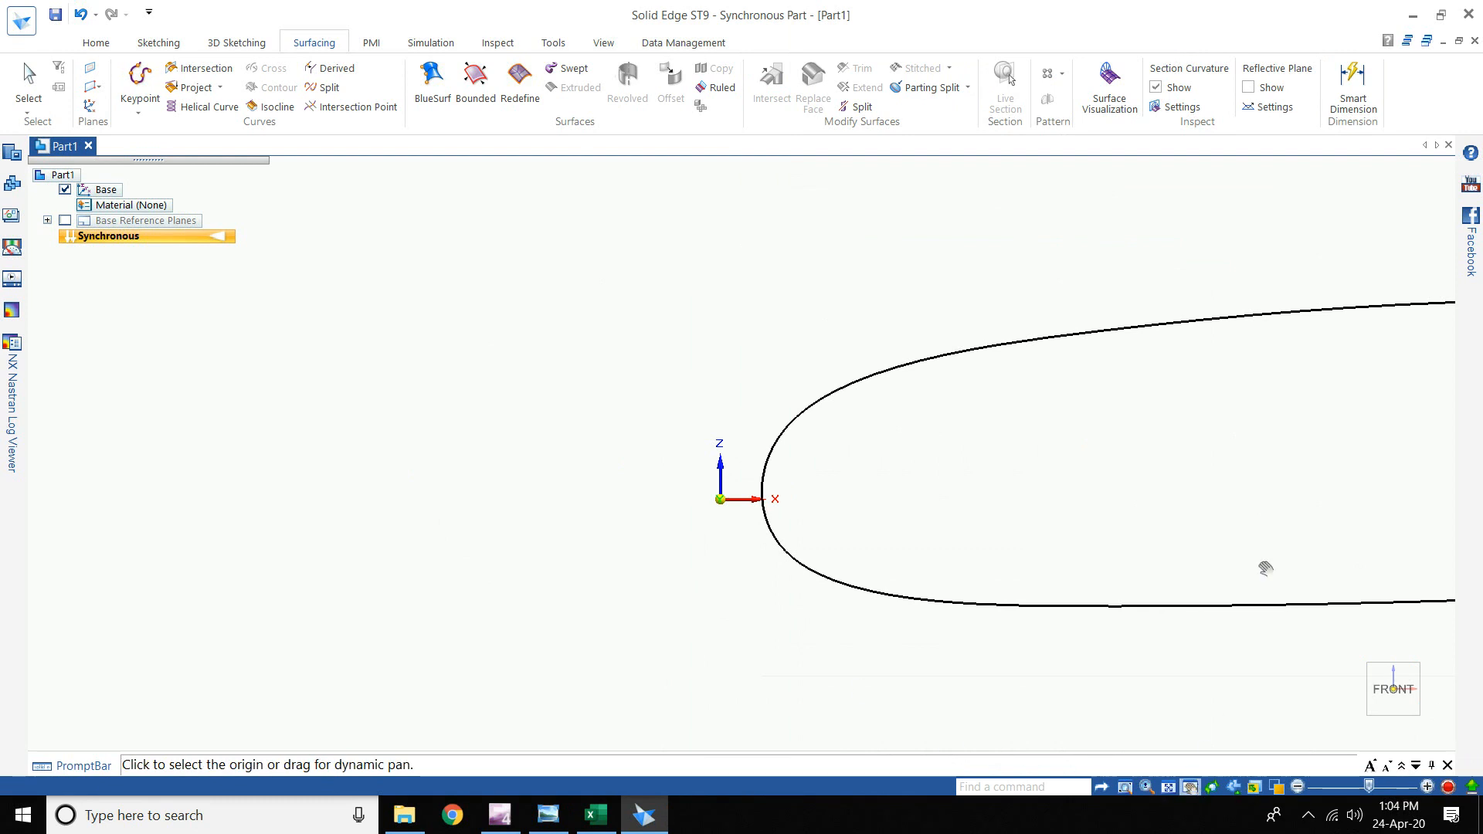
{"action": "left_click_drag", "start_coordinate": [1255, 525], "coordinate": [952, 485]}
{"action": "left_click", "coordinate": [1173, 790]}
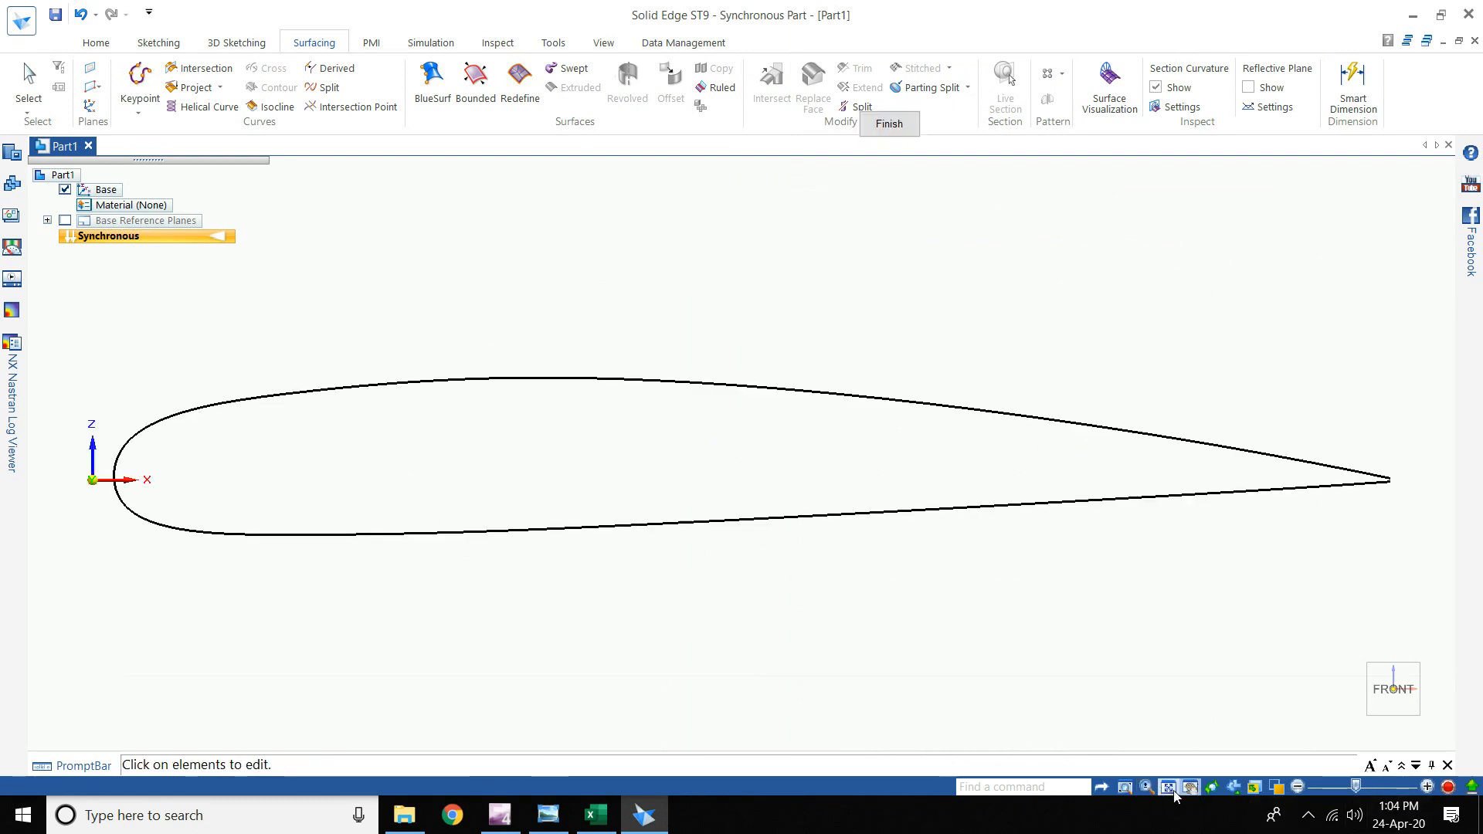
{"action": "scroll", "coordinate": [1393, 480], "scroll_direction": "up", "scroll_amount": 5}
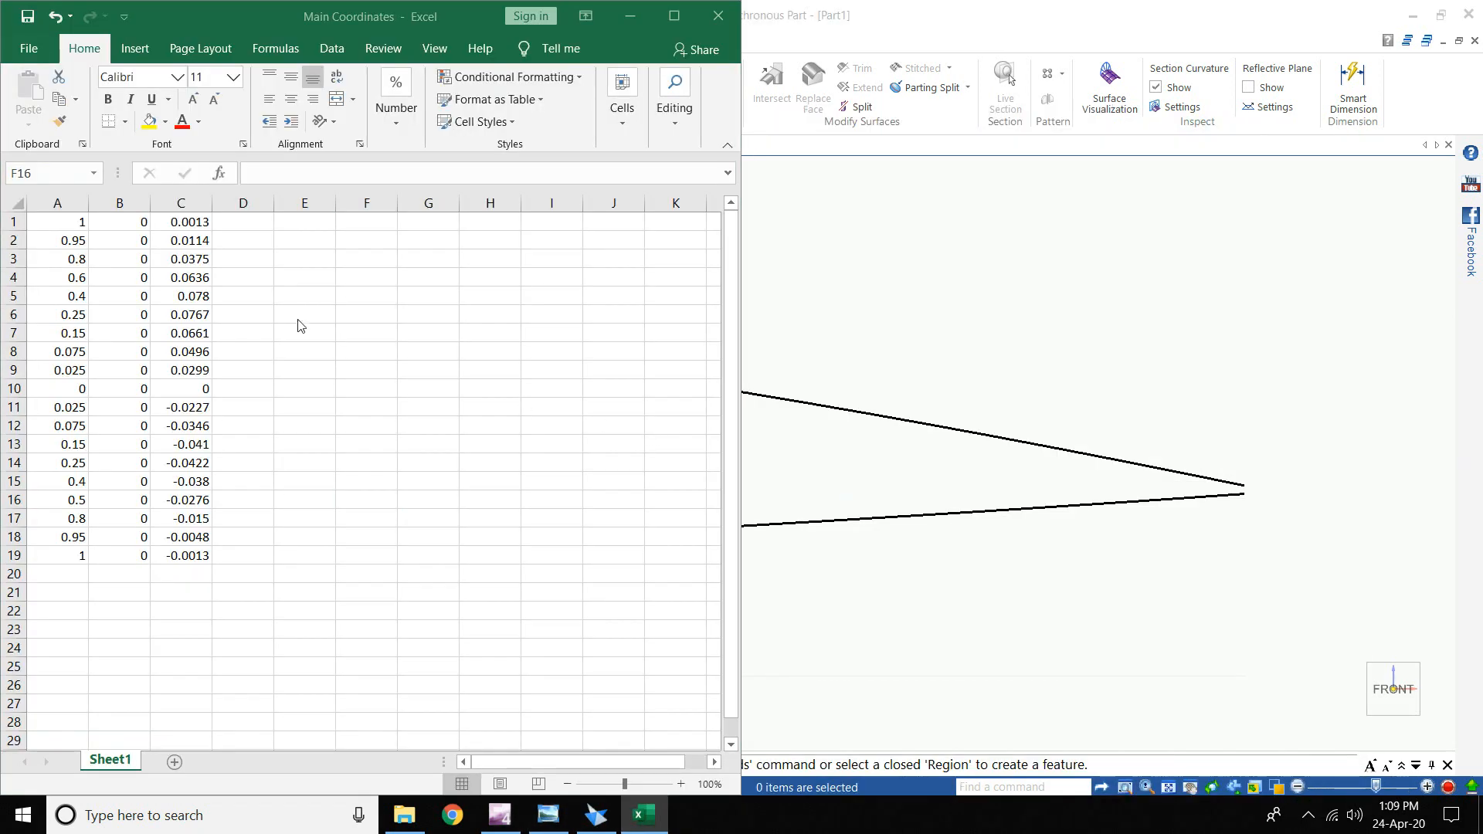
- Make cell C1 negative so it reads -0.0013, matching the last point
{"action": "left_click", "coordinate": [164, 221]}
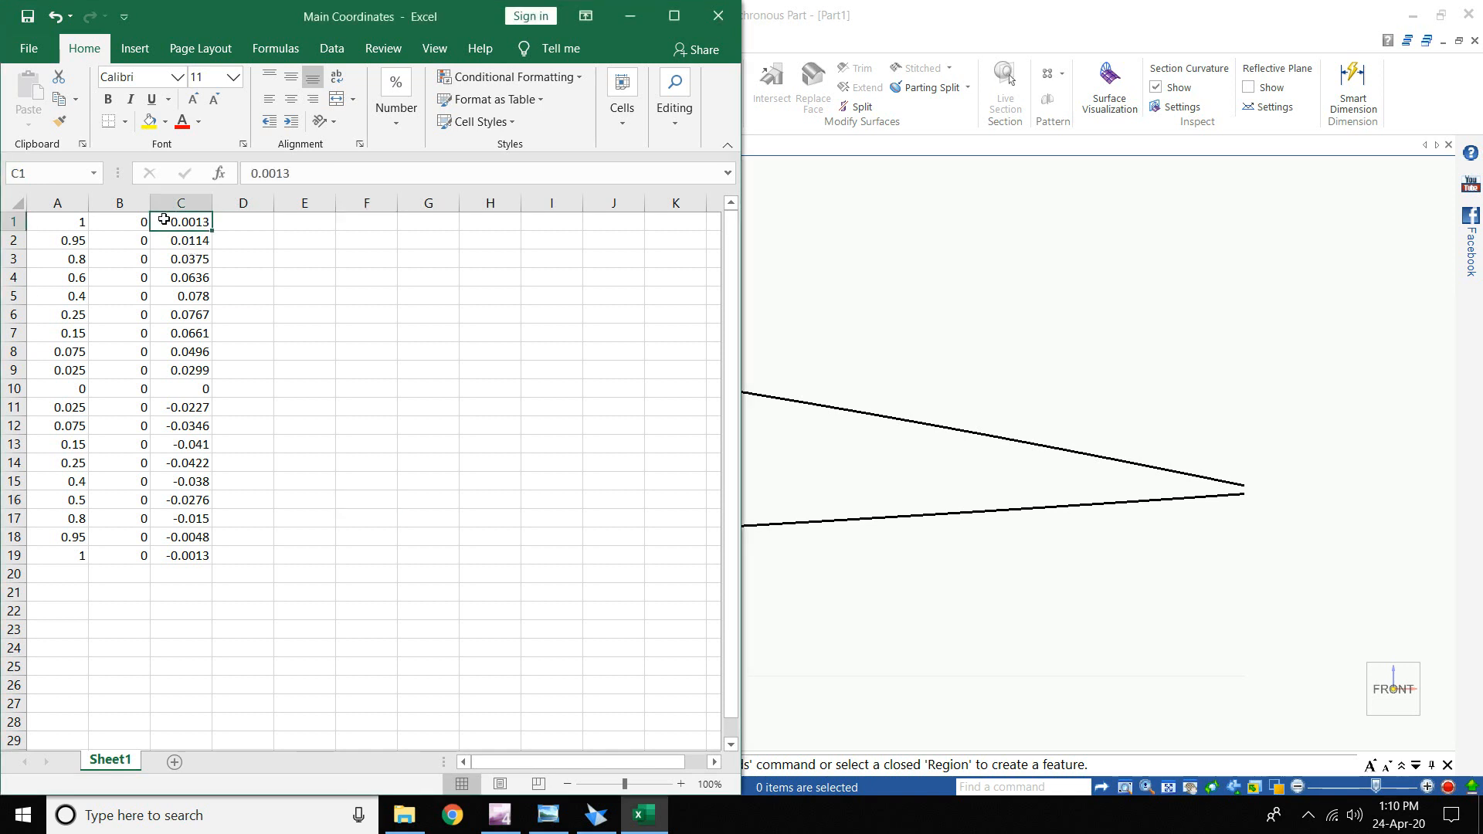
{"action": "double_click", "coordinate": [165, 220]}
{"action": "type", "text": "-"}
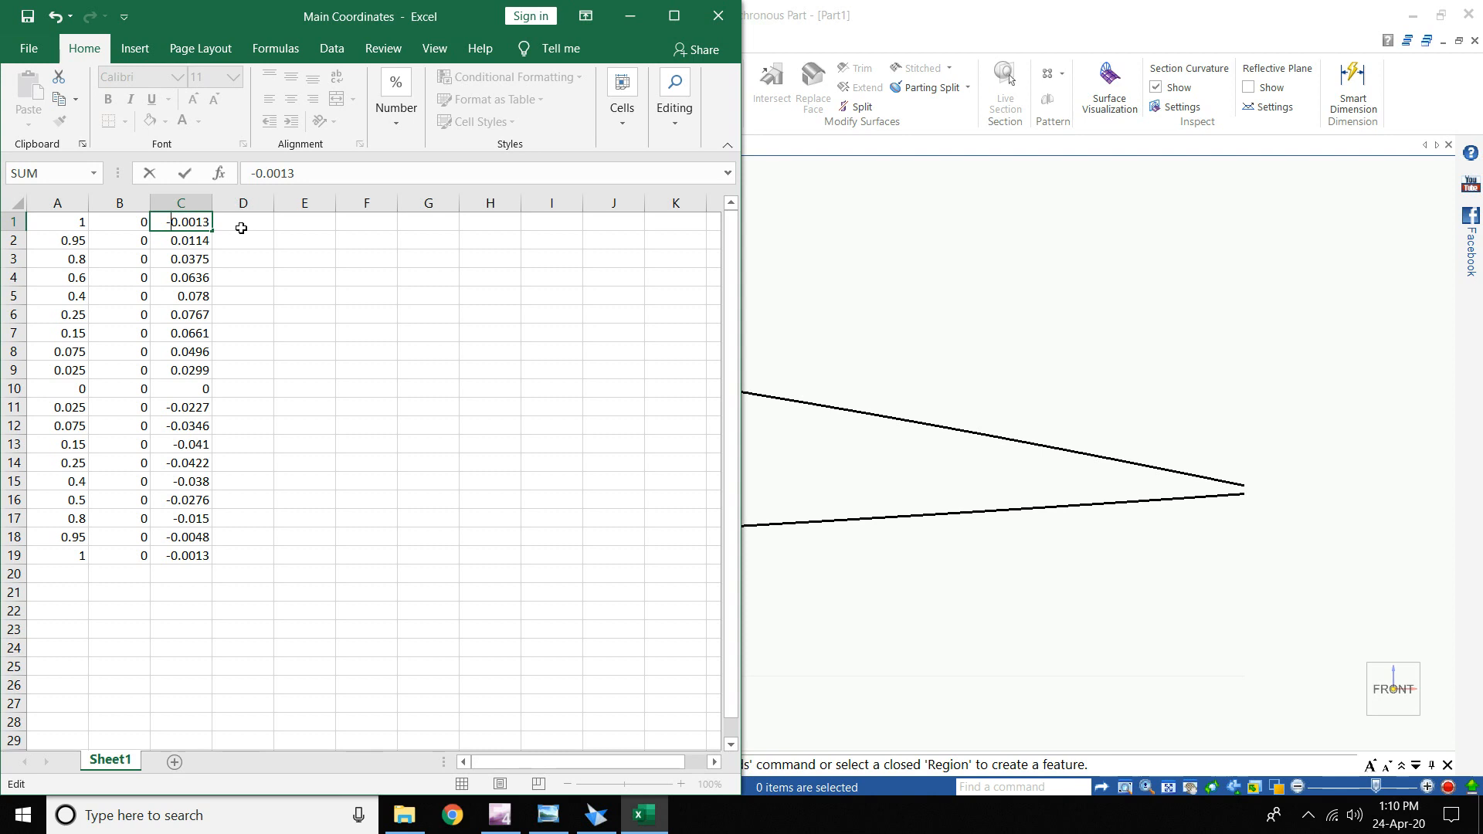
{"action": "key", "text": "Return"}
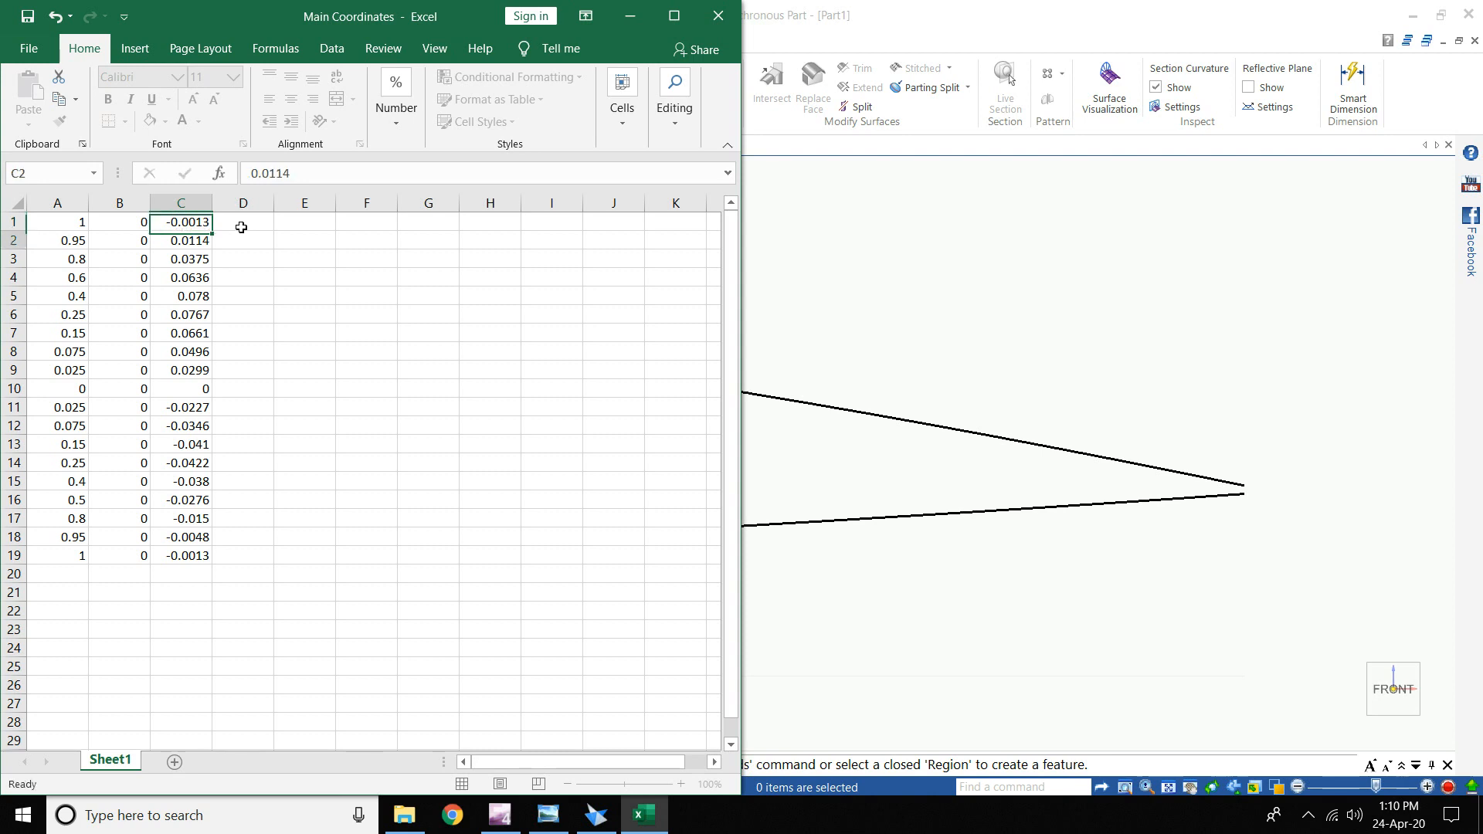
{"action": "left_click", "coordinate": [243, 234]}
{"action": "left_click", "coordinate": [194, 224]}
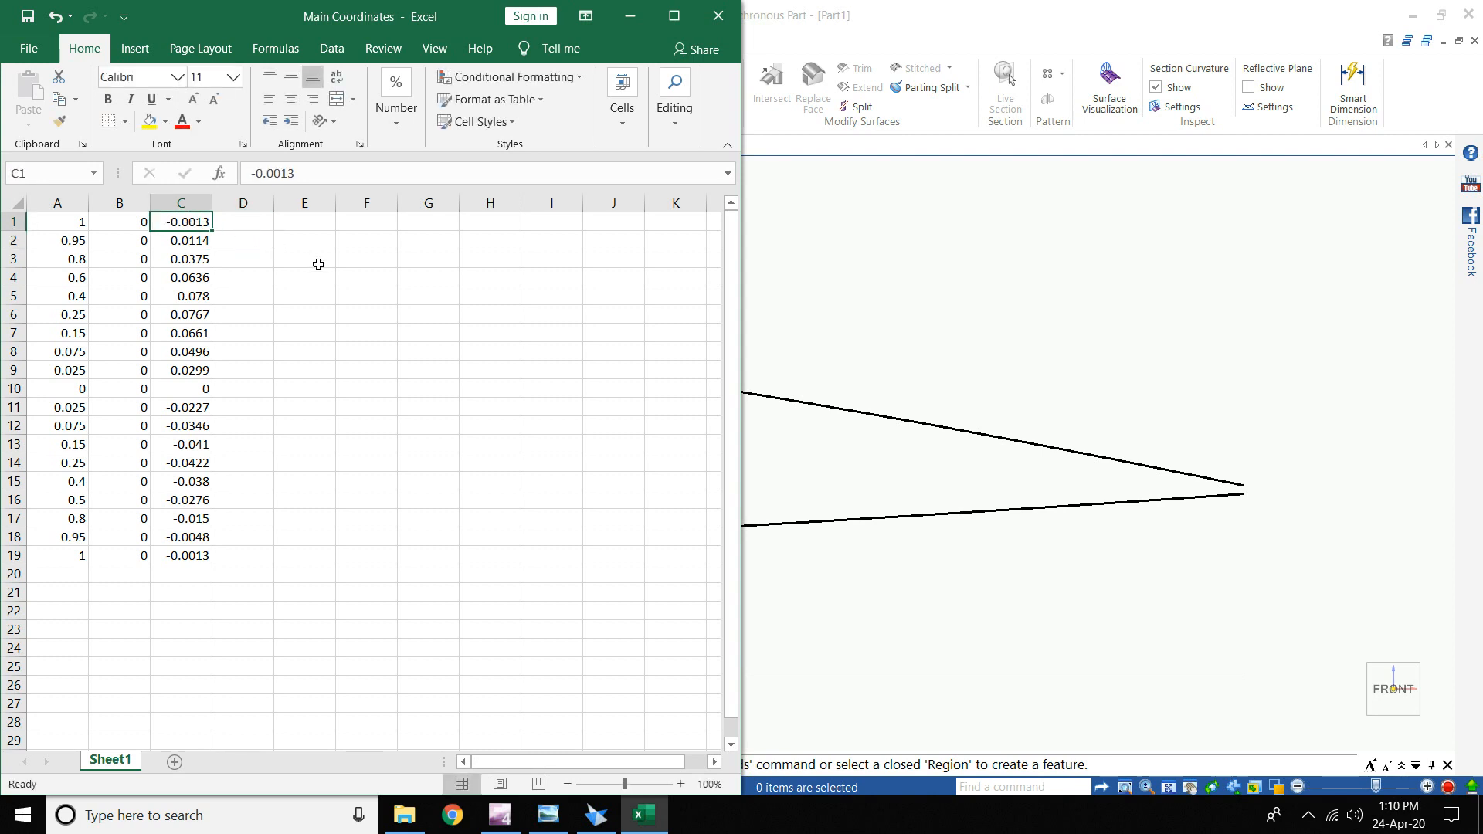
- Review the coordinate block A1:C19 and recheck the first Z value in C1
{"action": "left_click_drag", "start_coordinate": [239, 590], "coordinate": [31, 216]}
{"action": "left_click", "coordinate": [381, 279]}
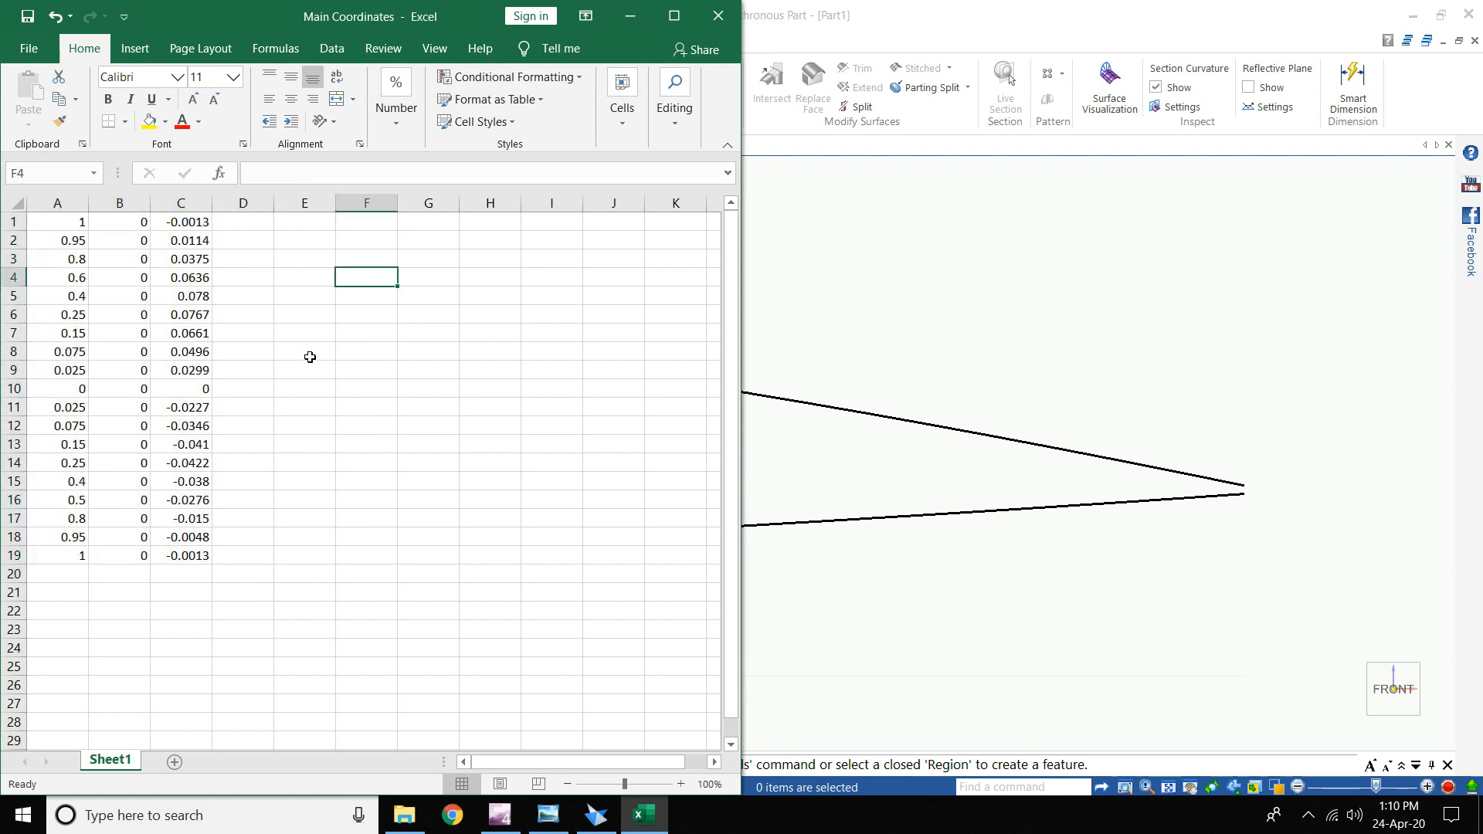
{"action": "left_click_drag", "start_coordinate": [211, 556], "coordinate": [60, 207]}
{"action": "left_click", "coordinate": [437, 384]}
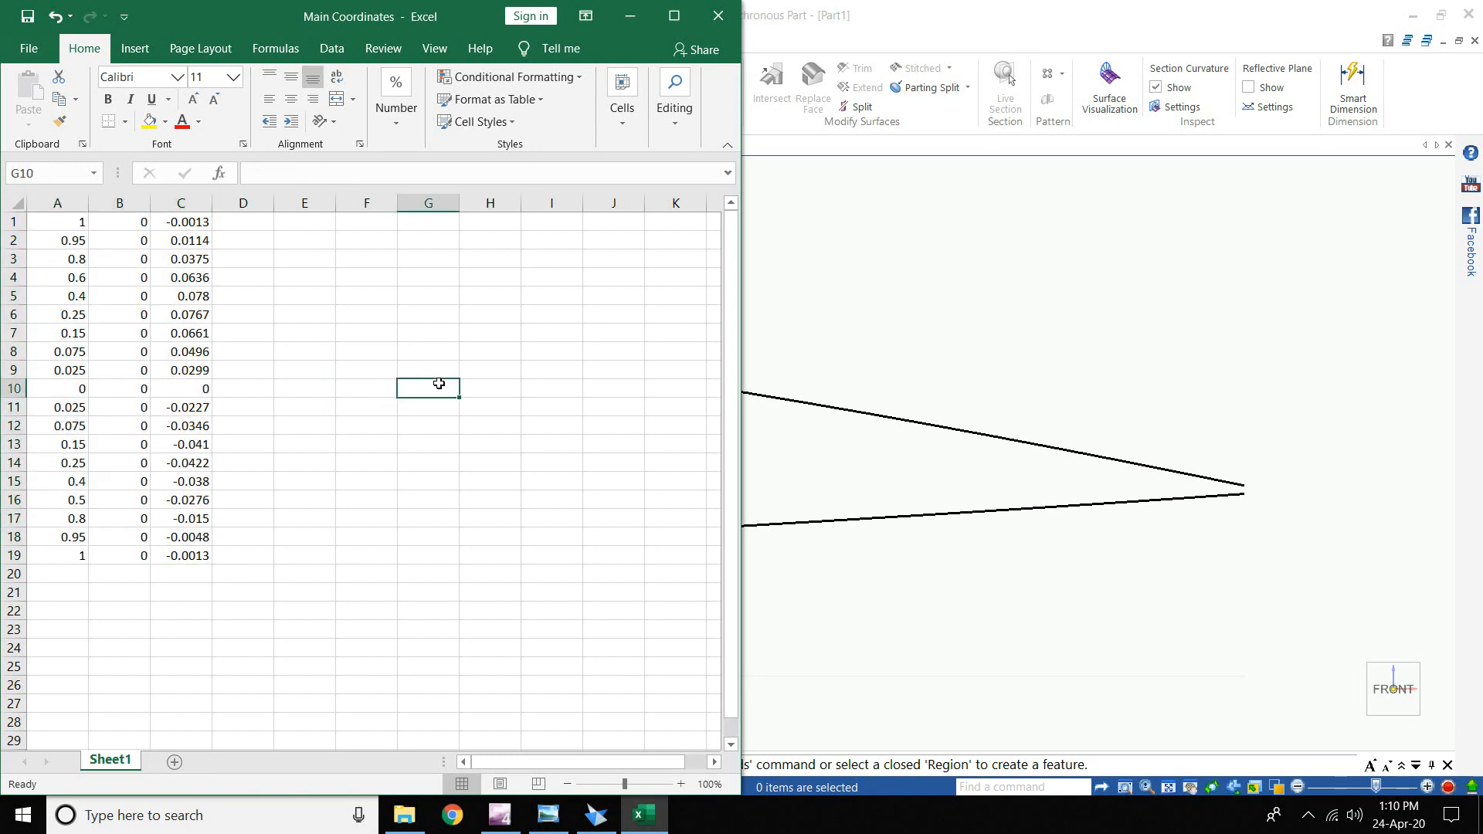
{"action": "left_click_drag", "start_coordinate": [61, 548], "coordinate": [181, 202]}
{"action": "left_click", "coordinate": [241, 258]}
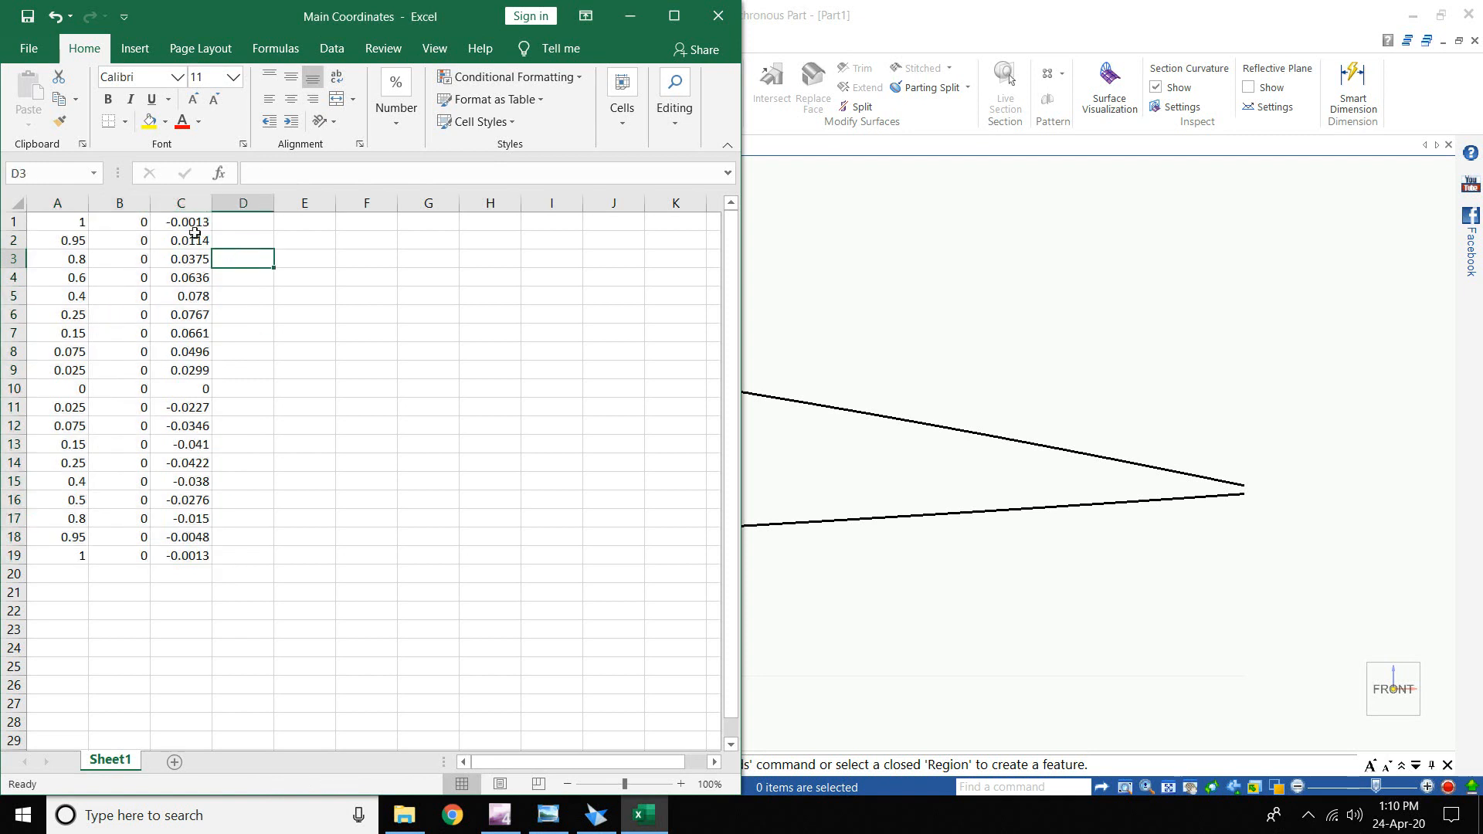
{"action": "left_click", "coordinate": [190, 226]}
{"action": "left_click_drag", "start_coordinate": [59, 227], "coordinate": [203, 558]}
{"action": "left_click", "coordinate": [292, 429]}
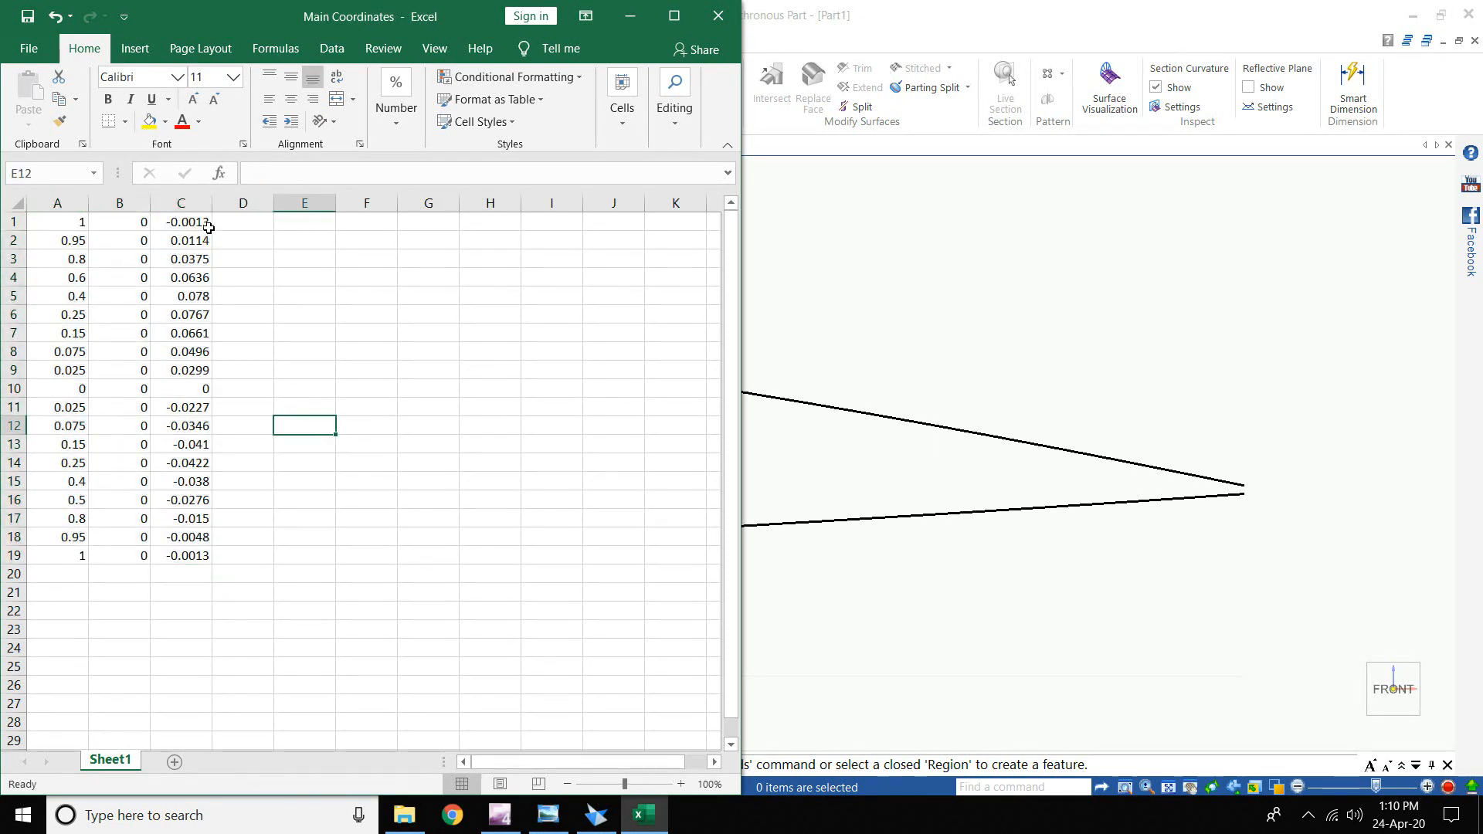
{"action": "left_click", "coordinate": [186, 225]}
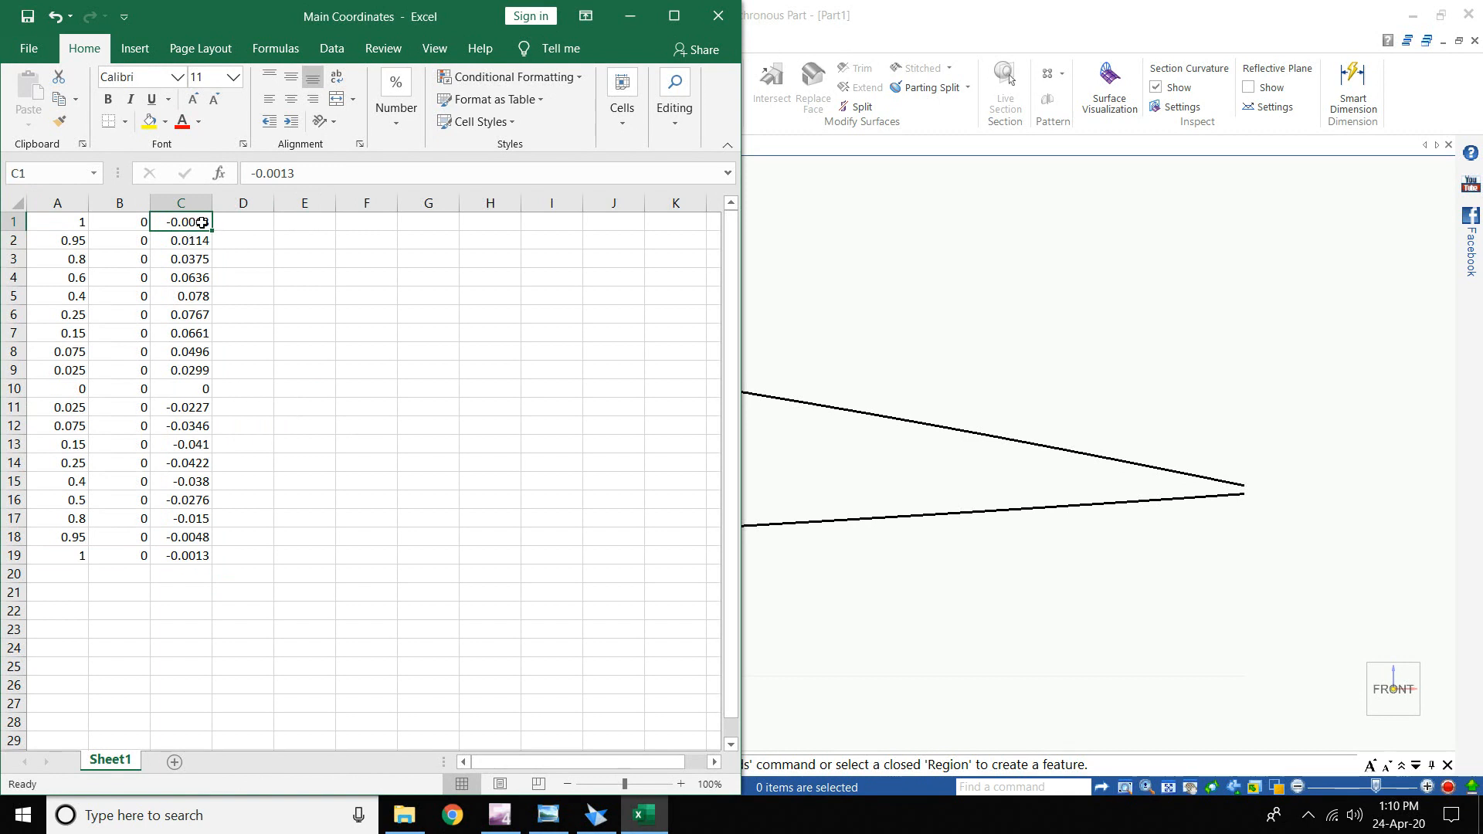
{"action": "left_click", "coordinate": [259, 254]}
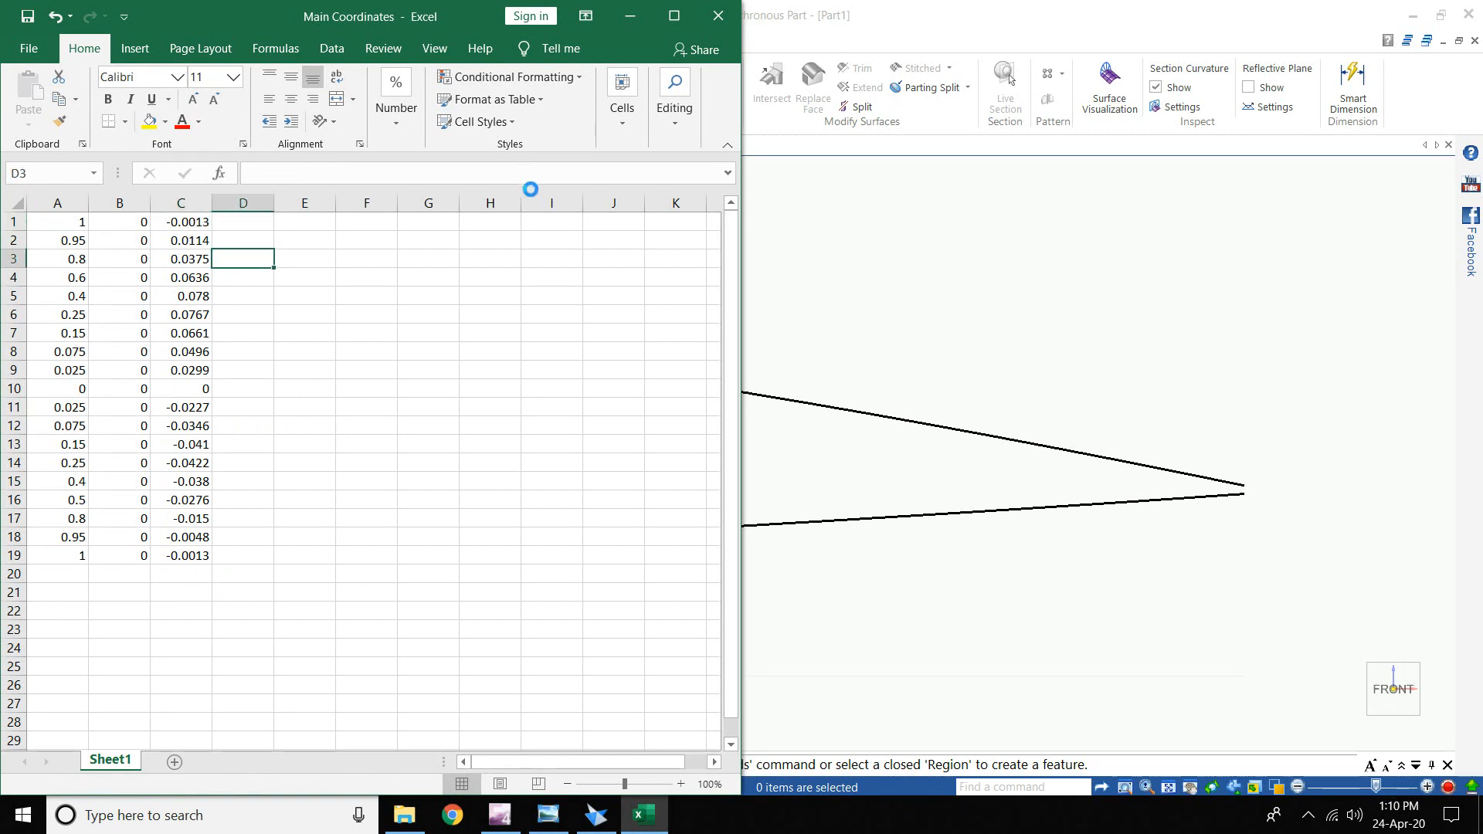
- Return to the Solid Edge airfoil model in isometric view
{"action": "left_click", "coordinate": [548, 814]}
{"action": "left_click", "coordinate": [599, 821]}
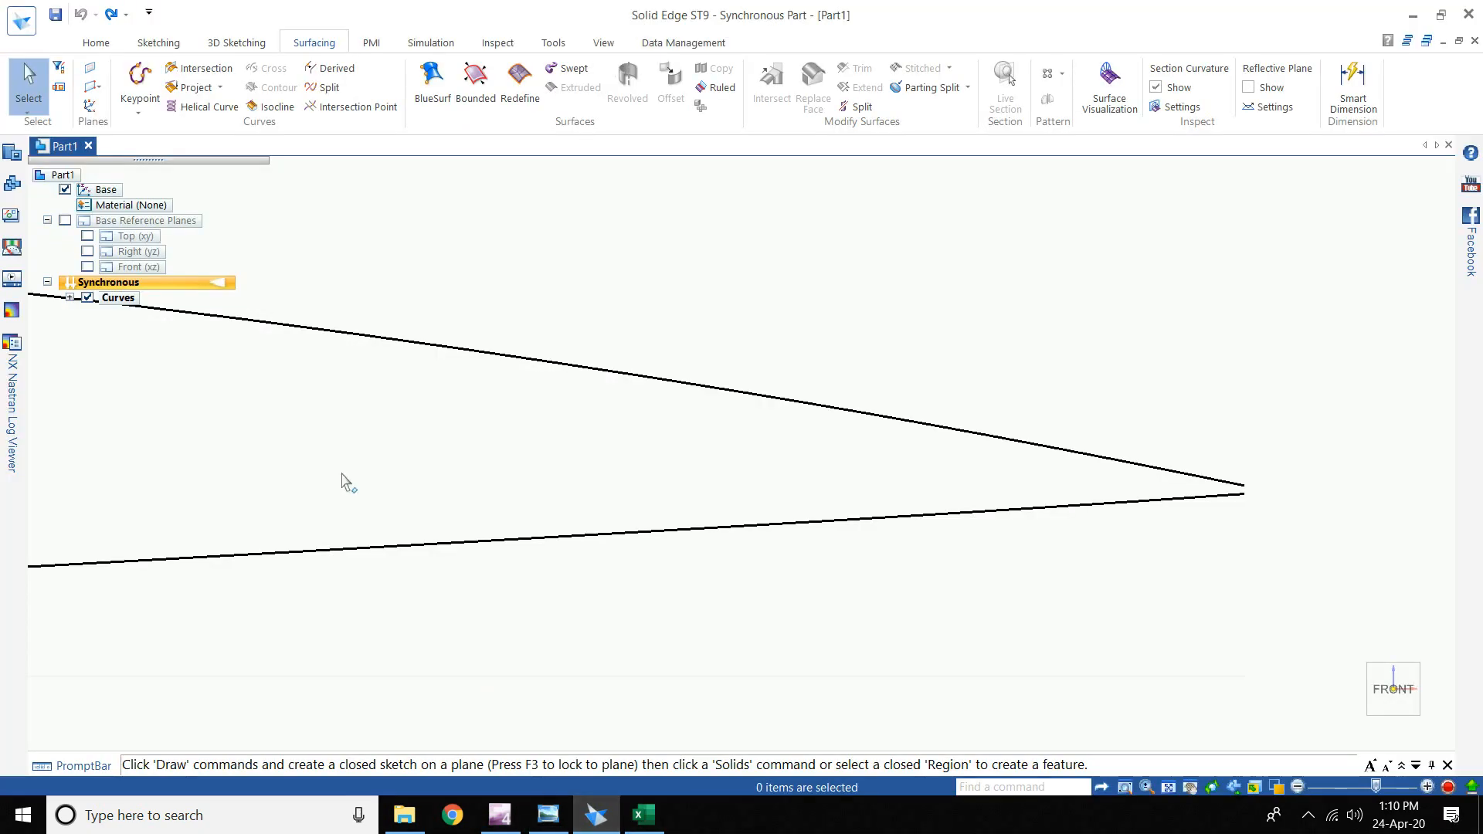
{"action": "left_click", "coordinate": [1358, 731]}
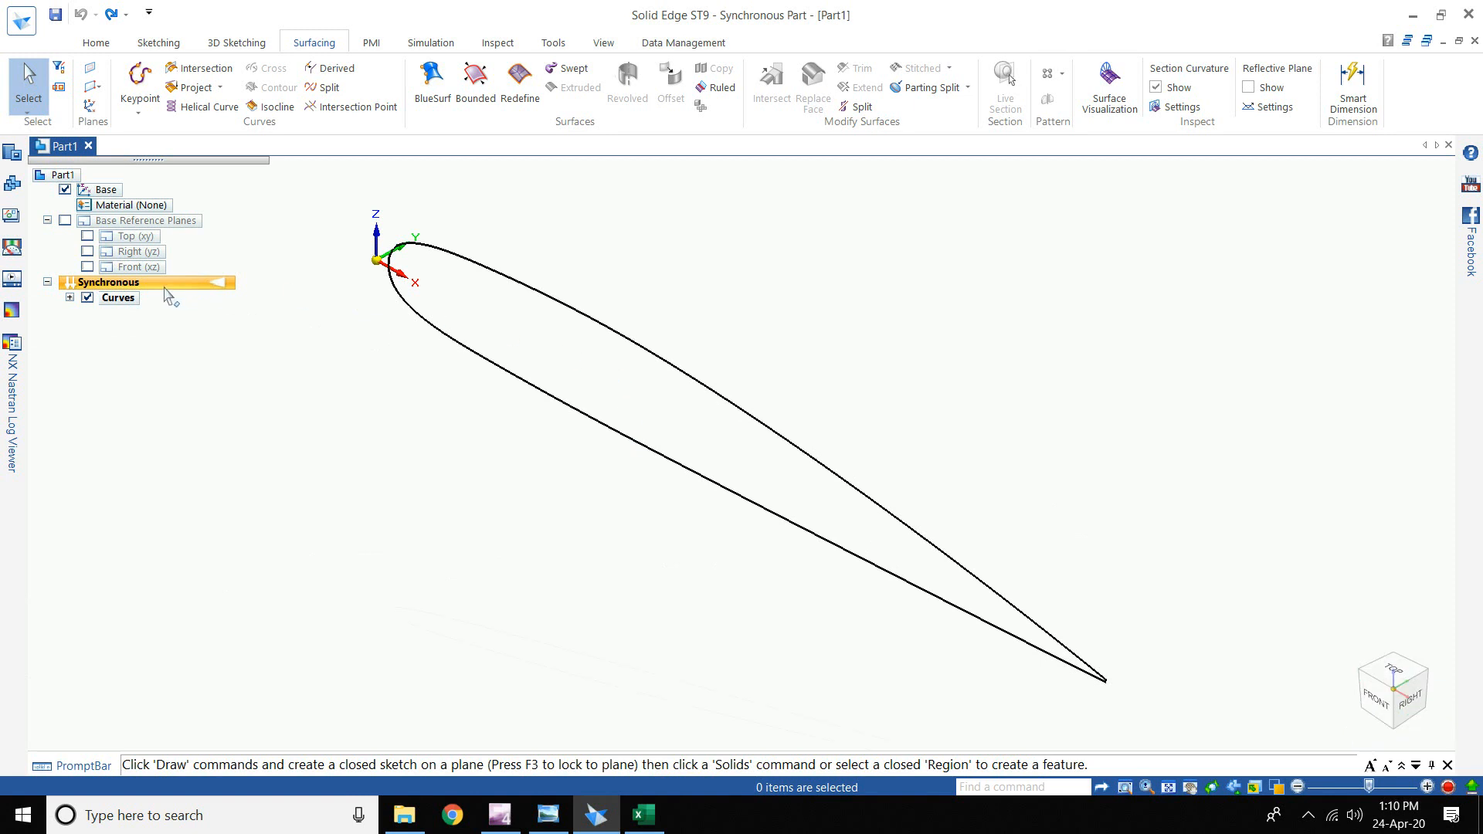
- Delete the earlier airfoil curve from the model
{"action": "left_click", "coordinate": [97, 43]}
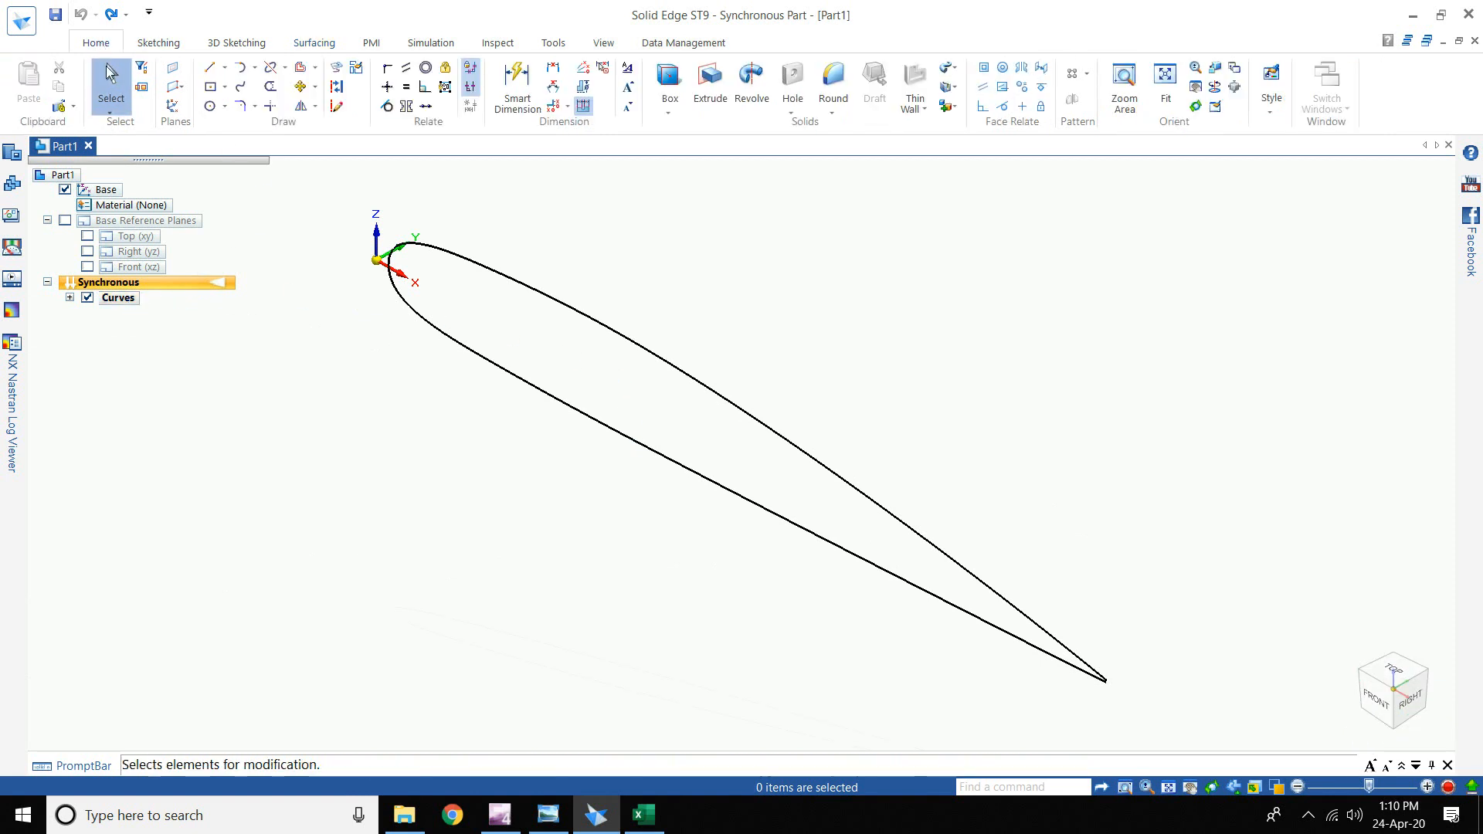
{"action": "left_click", "coordinate": [530, 293]}
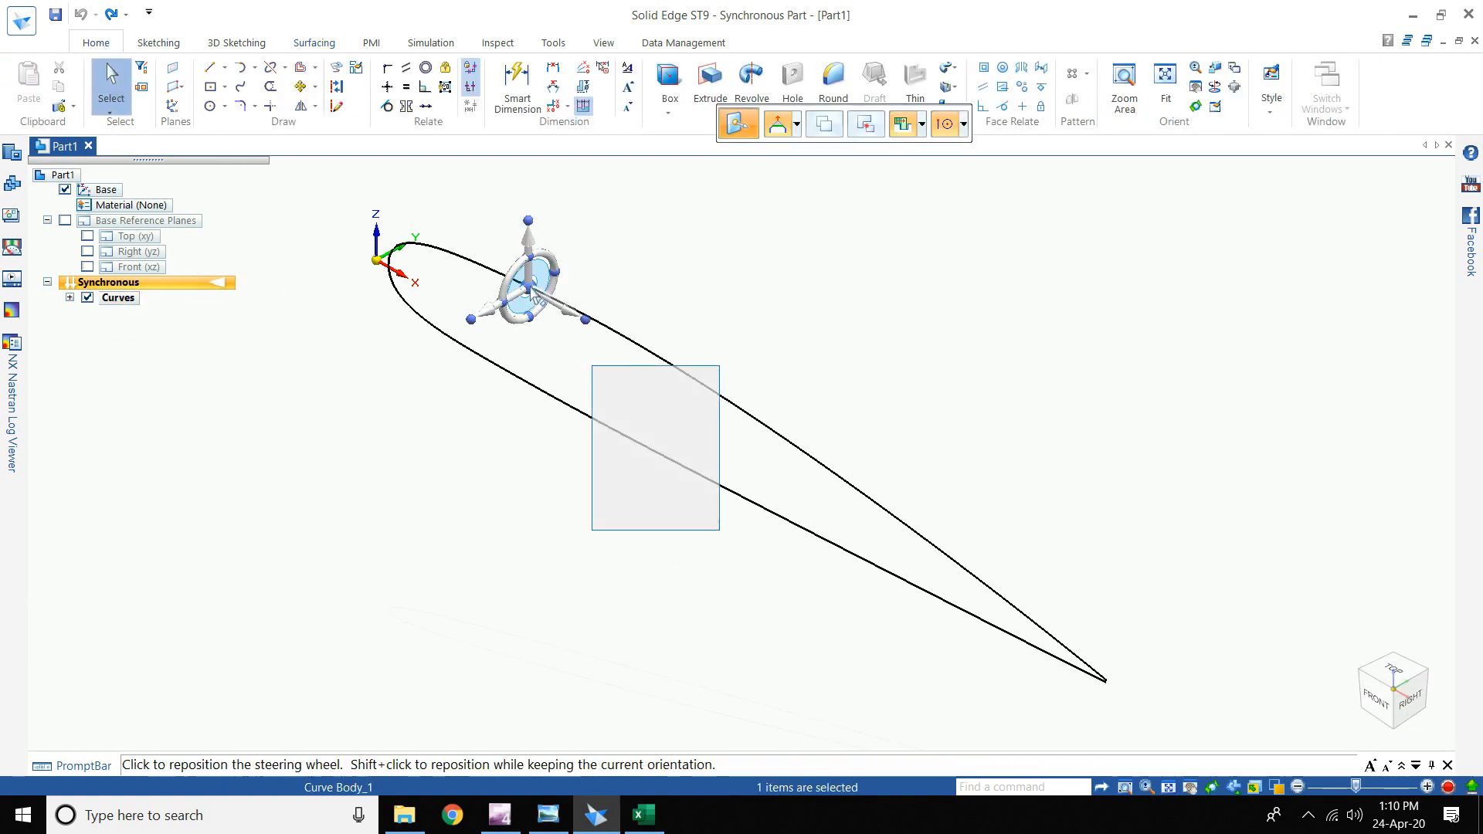
{"action": "key", "text": "Escape"}
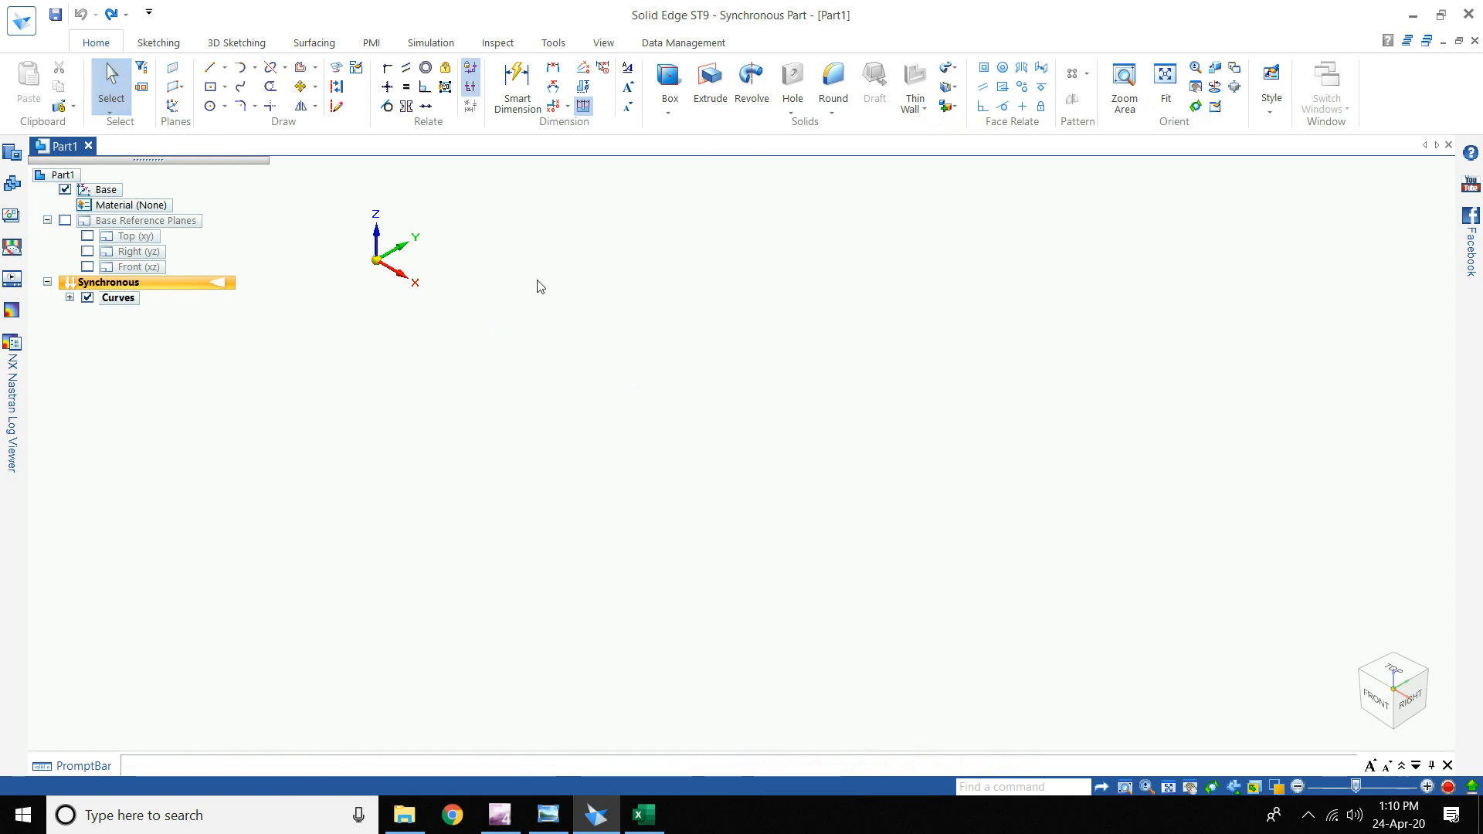
{"action": "left_click", "coordinate": [309, 43]}
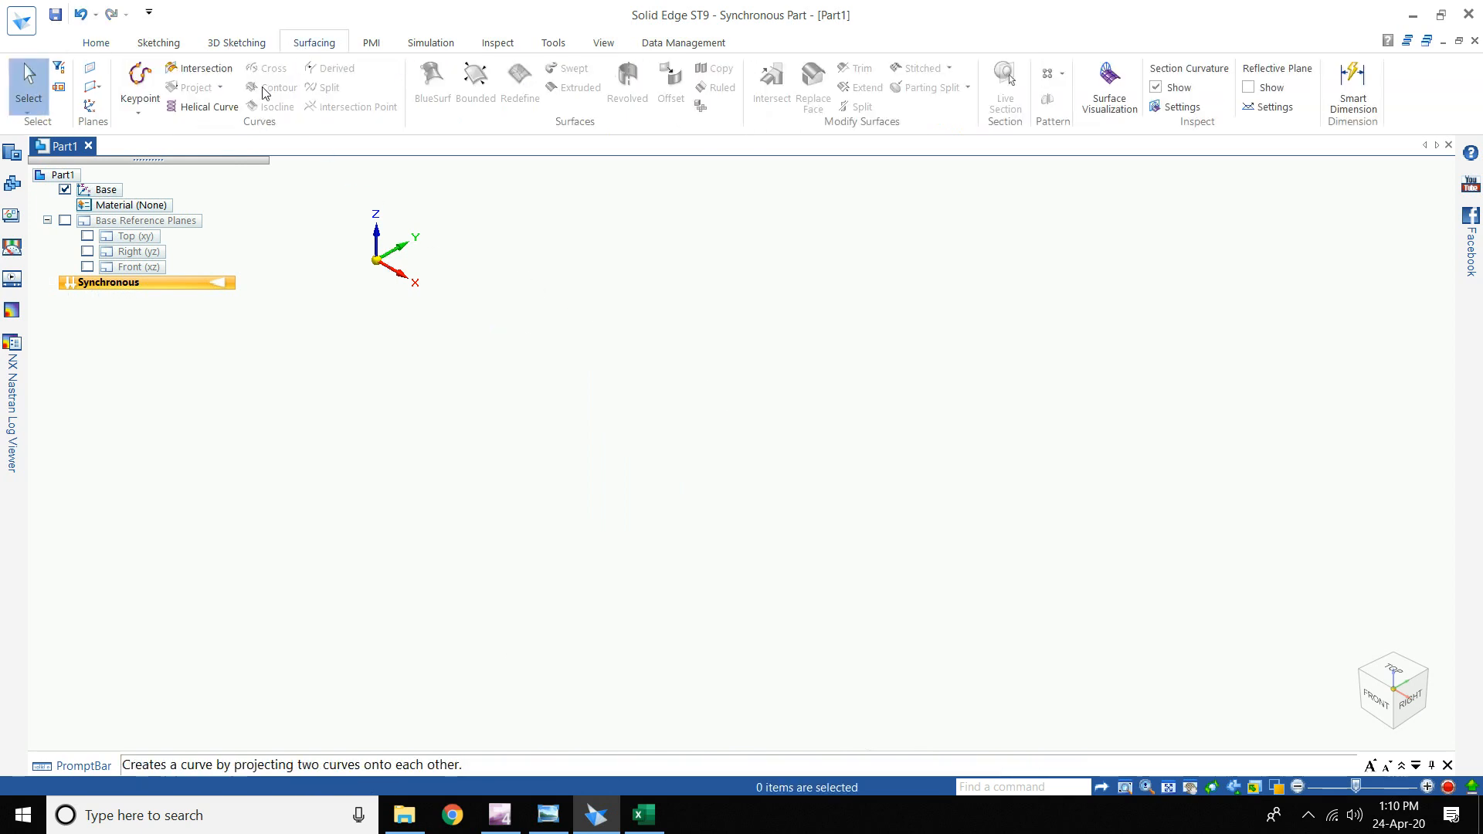
- Create a Curve by Table from the Main Coordinates spreadsheet
{"action": "left_click", "coordinate": [138, 113]}
{"action": "left_click", "coordinate": [185, 142]}
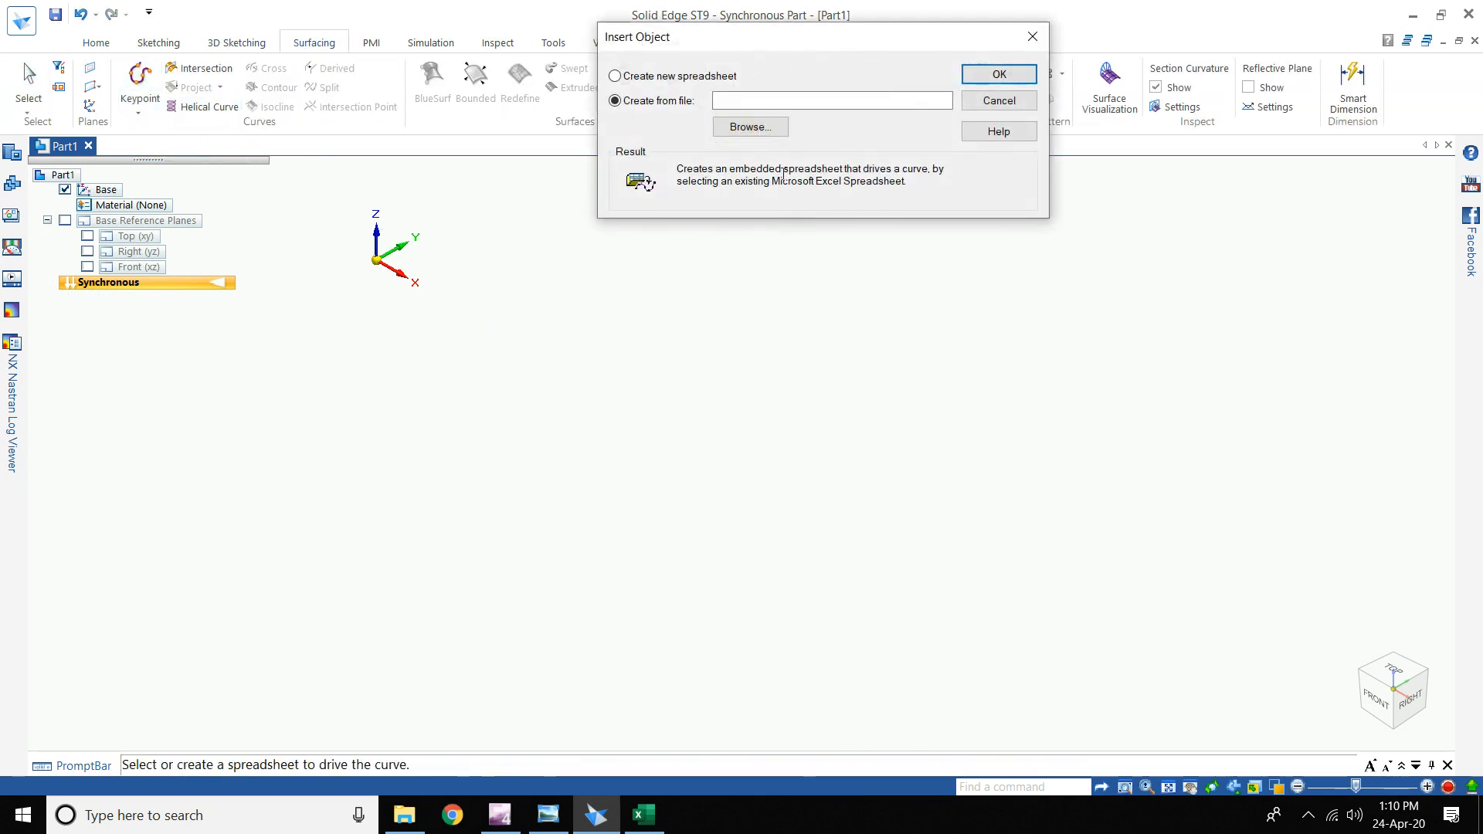
{"action": "left_click", "coordinate": [748, 129]}
{"action": "left_click", "coordinate": [811, 188]}
{"action": "left_click", "coordinate": [1149, 576]}
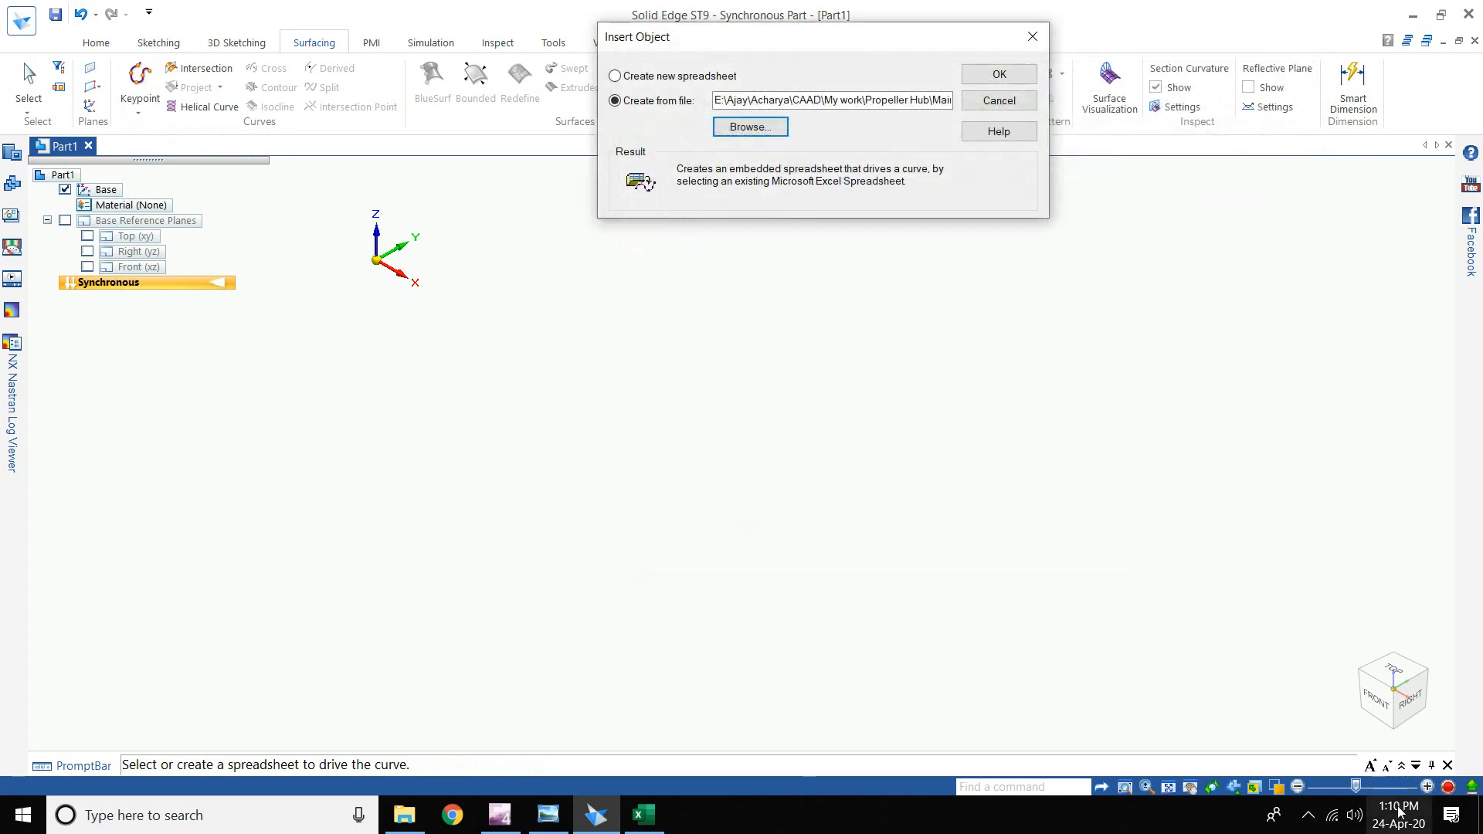
{"action": "left_click", "coordinate": [1004, 74]}
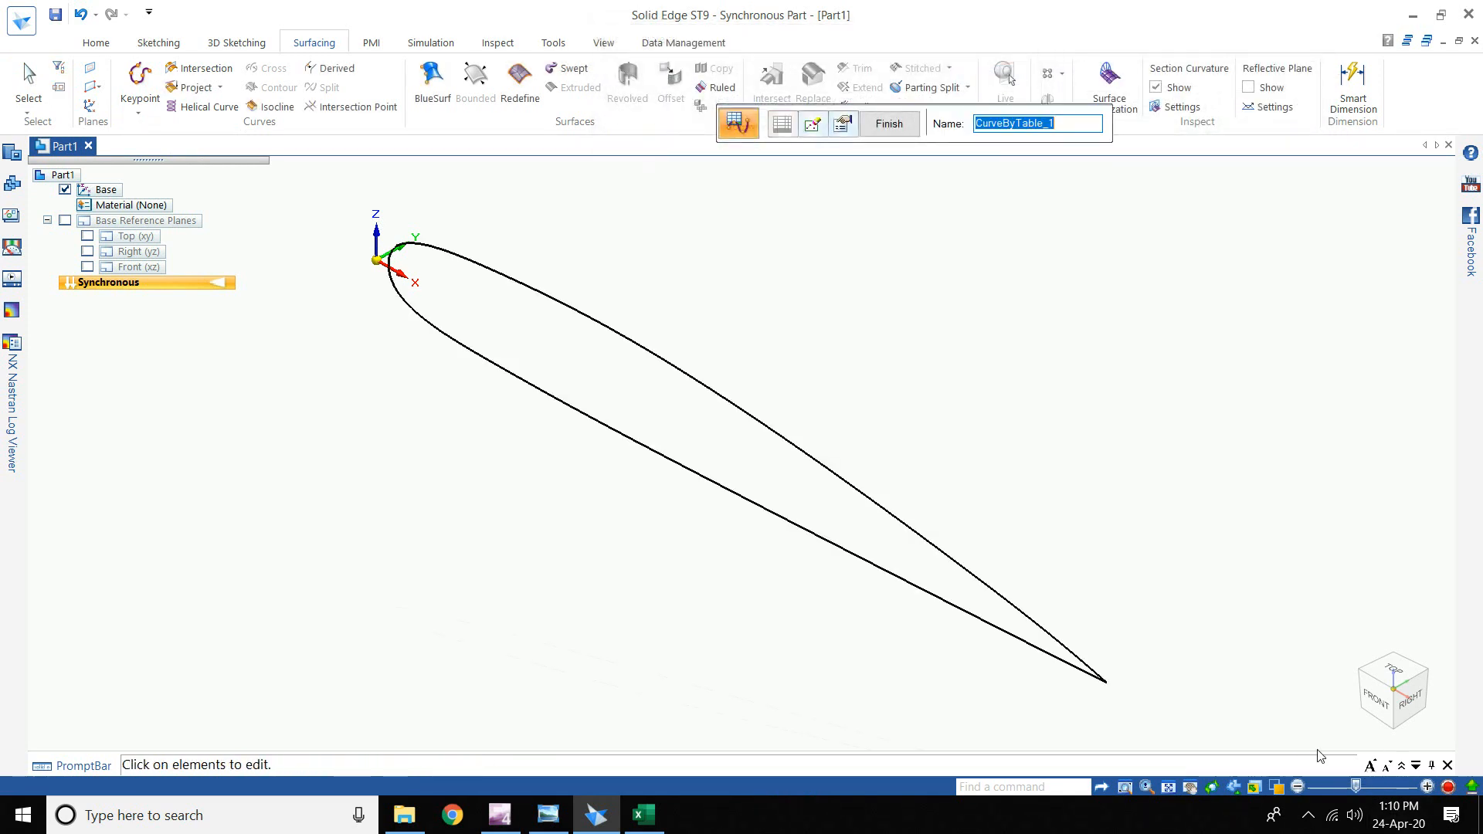
- Inspect the new curve from the front, finish the command, and select the curve
{"action": "left_click", "coordinate": [1371, 695]}
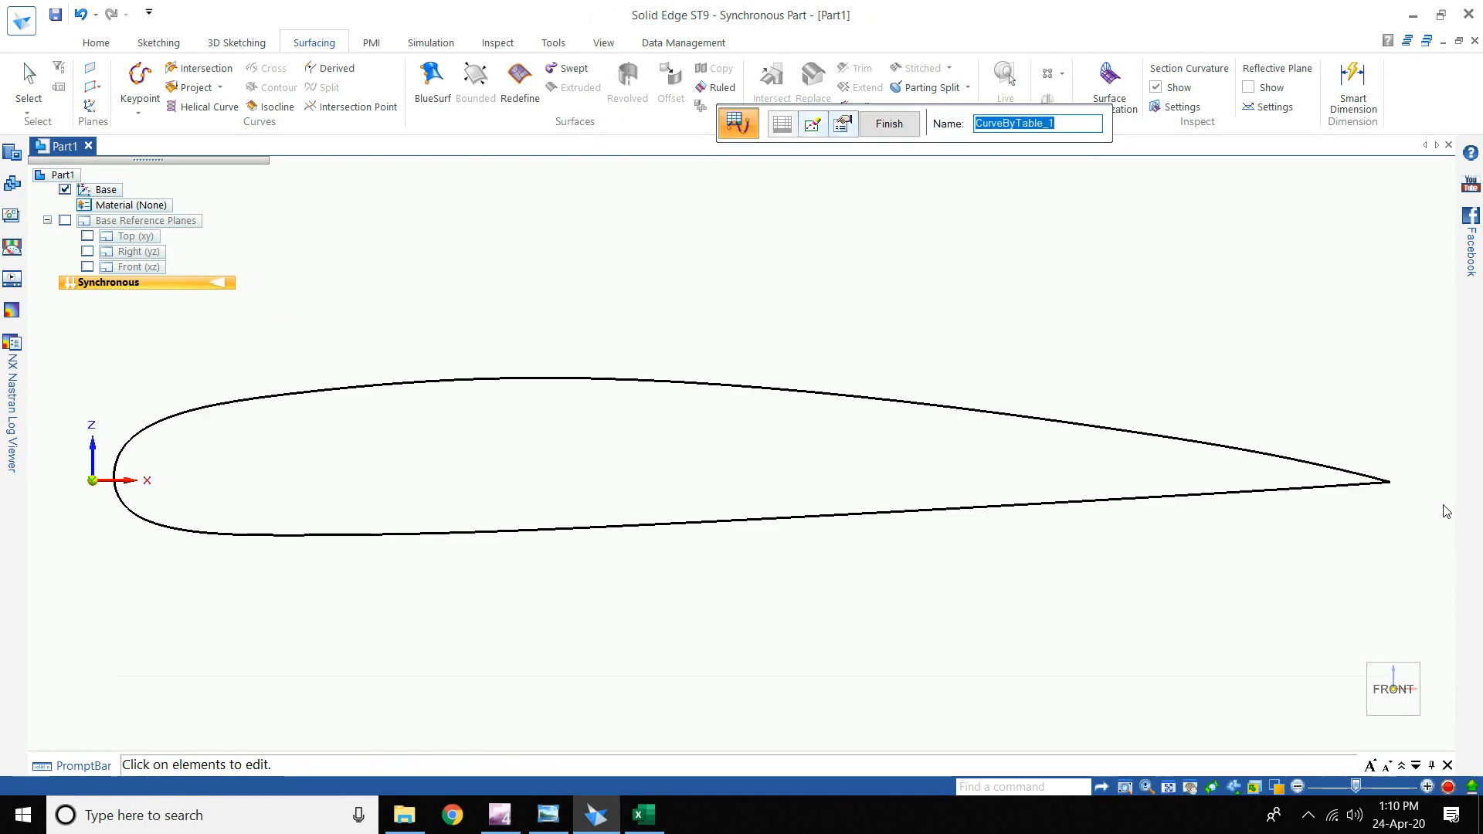
{"action": "scroll", "coordinate": [1340, 484], "scroll_direction": "up", "scroll_amount": 5}
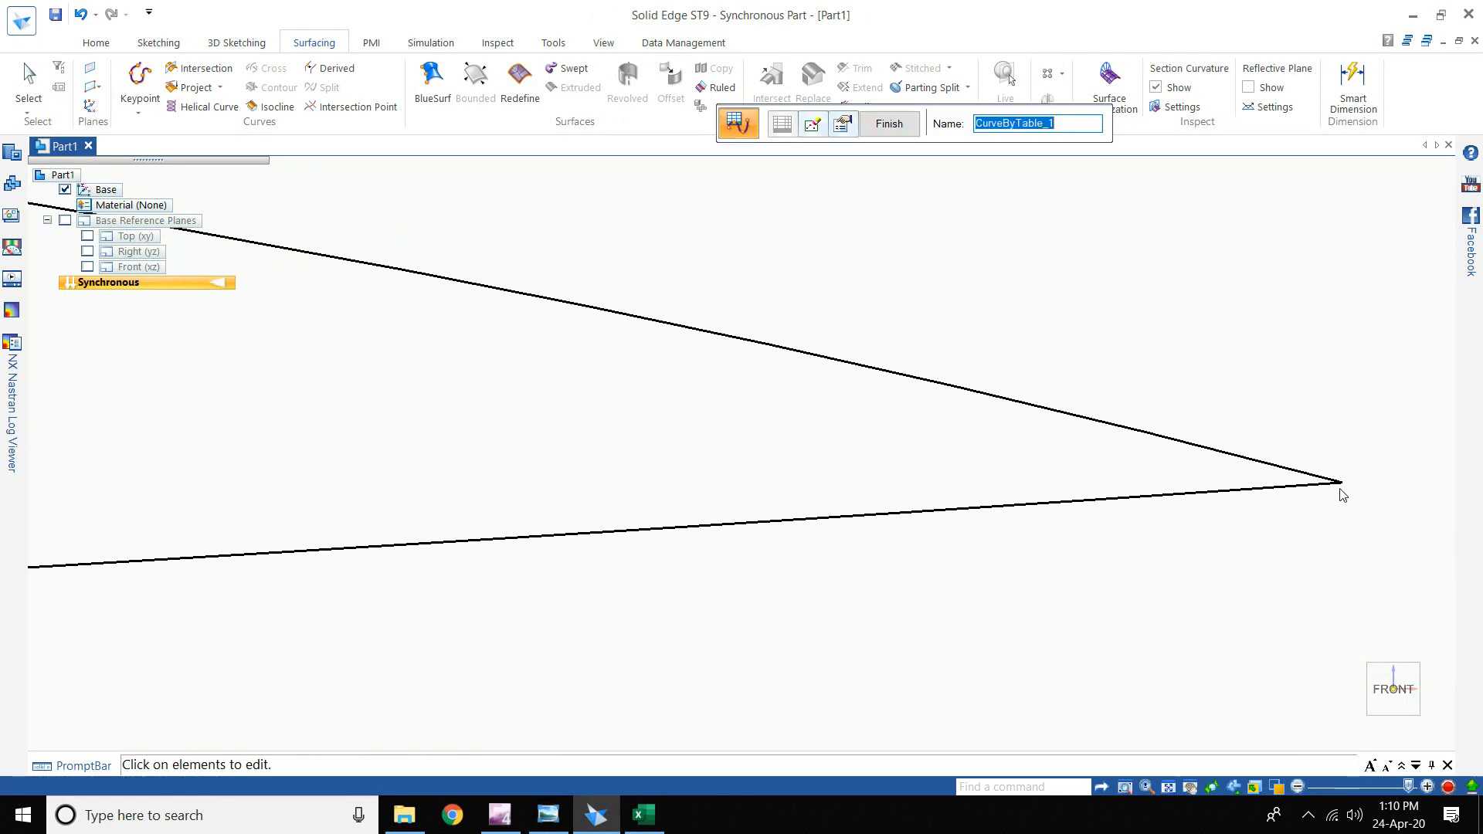
{"action": "scroll", "coordinate": [1342, 494], "scroll_direction": "down", "scroll_amount": 5}
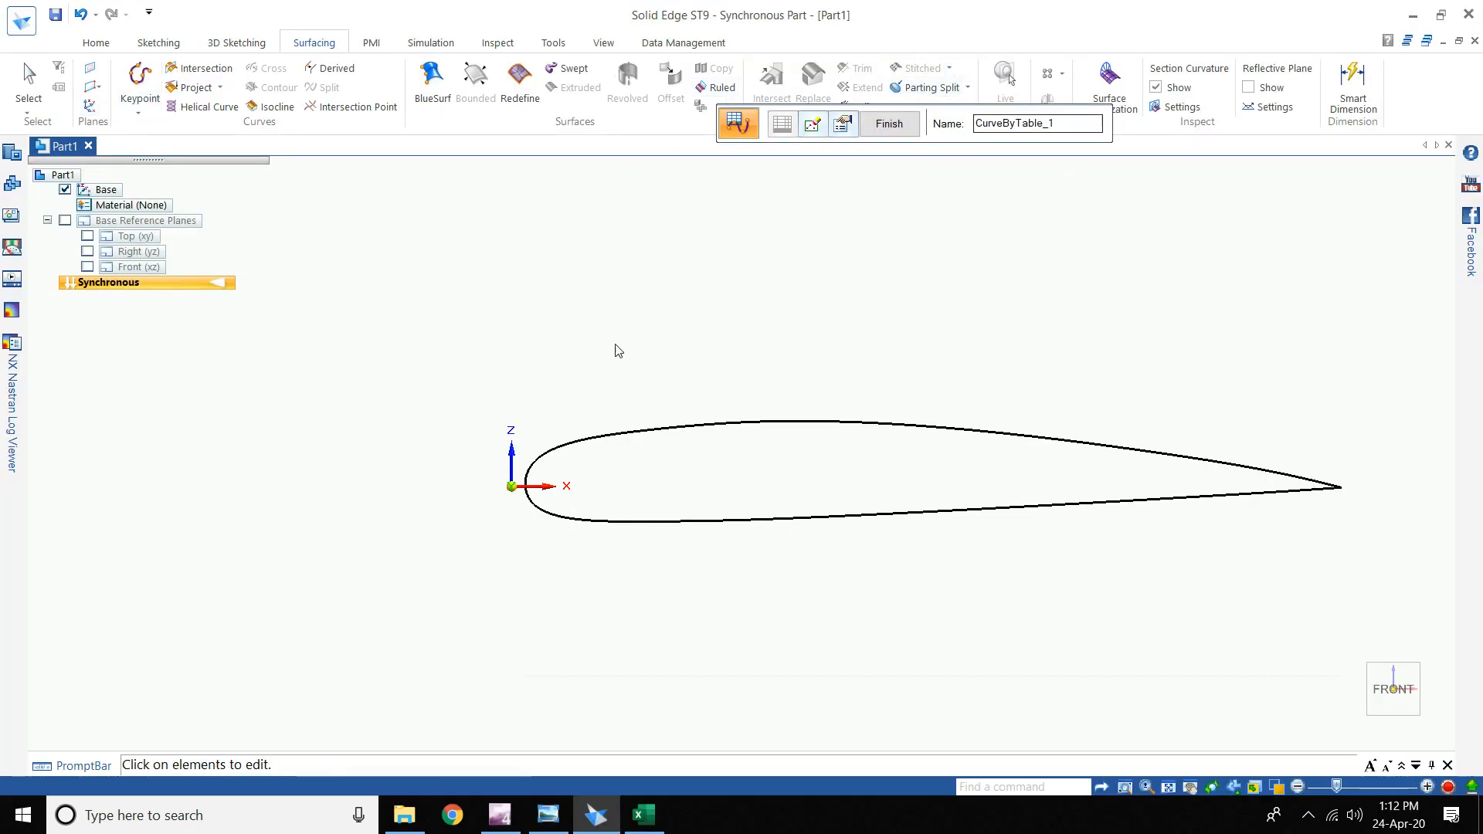
{"action": "left_click", "coordinate": [95, 43]}
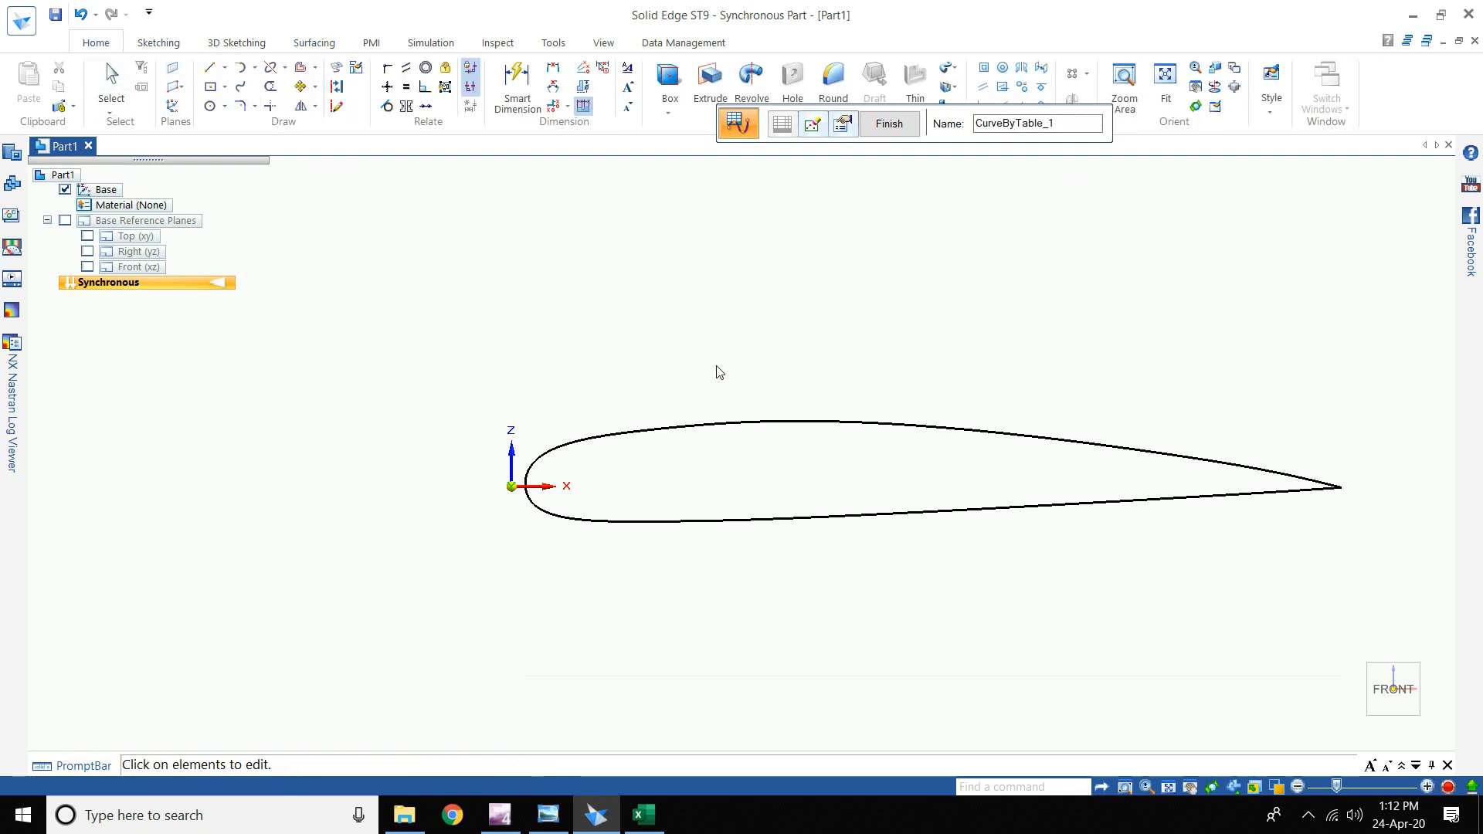
{"action": "key", "text": "Escape"}
{"action": "left_click", "coordinate": [687, 428]}
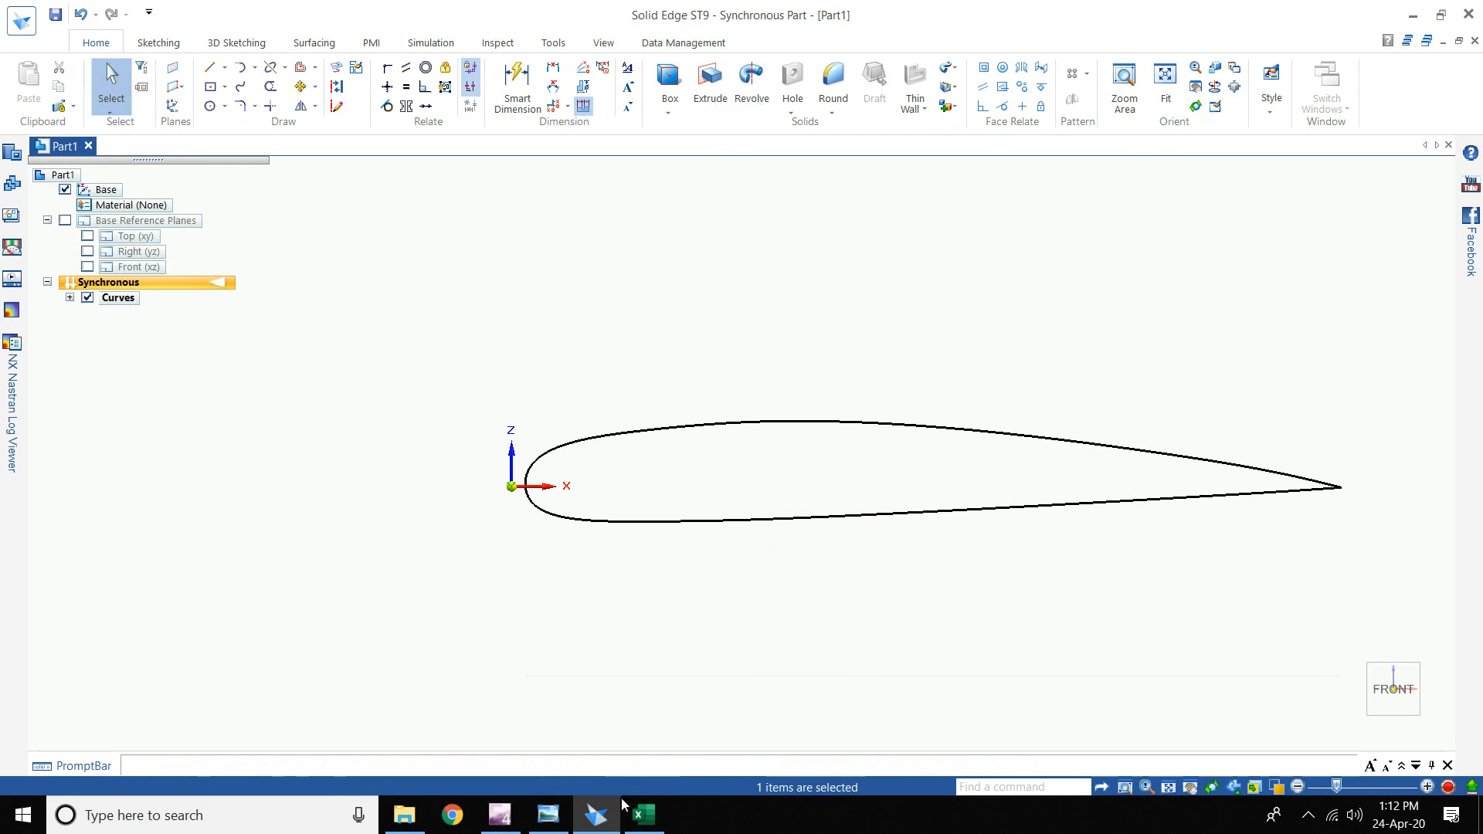
- Bring the Main Coordinates workbook forward and review the A1:C19 coordinate table
{"action": "left_click", "coordinate": [644, 815]}
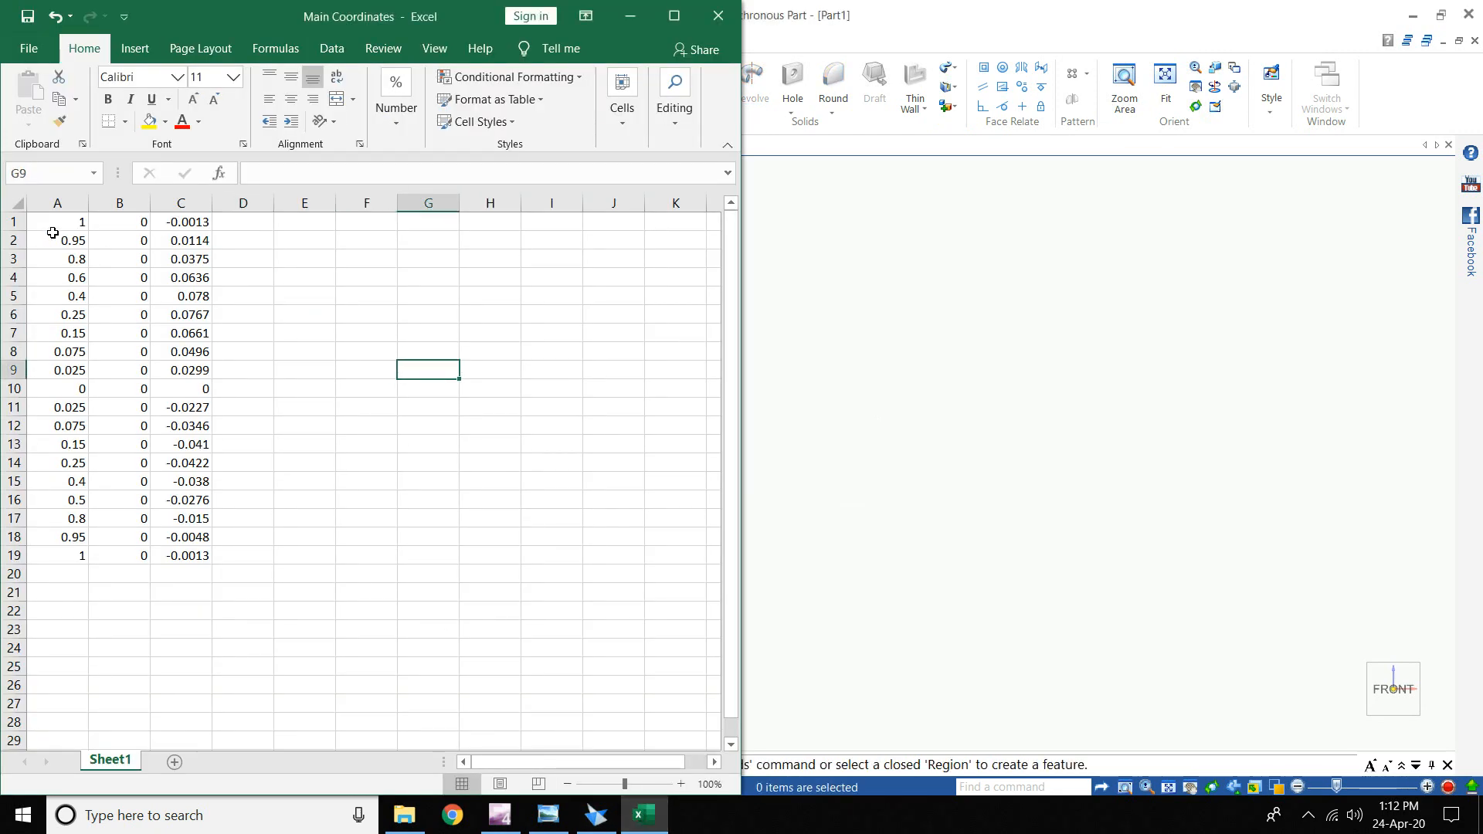
{"action": "left_click_drag", "start_coordinate": [59, 221], "coordinate": [185, 556]}
{"action": "left_click", "coordinate": [303, 240]}
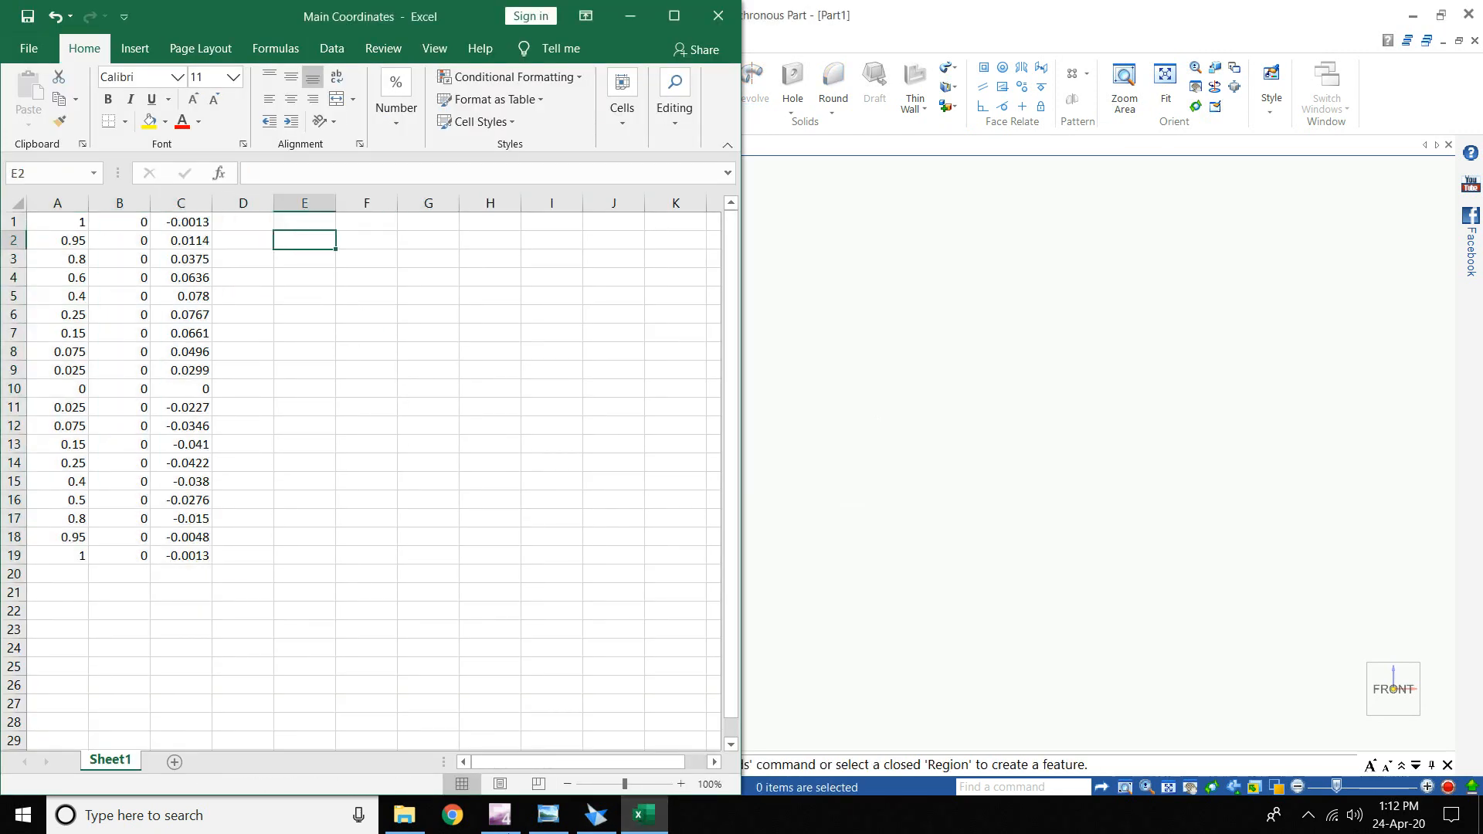
- Place the propeller drawing beside the spreadsheet and centre it on the hub dimensions
{"action": "left_click", "coordinate": [548, 815]}
{"action": "left_click_drag", "start_coordinate": [777, 23], "coordinate": [1477, 276]}
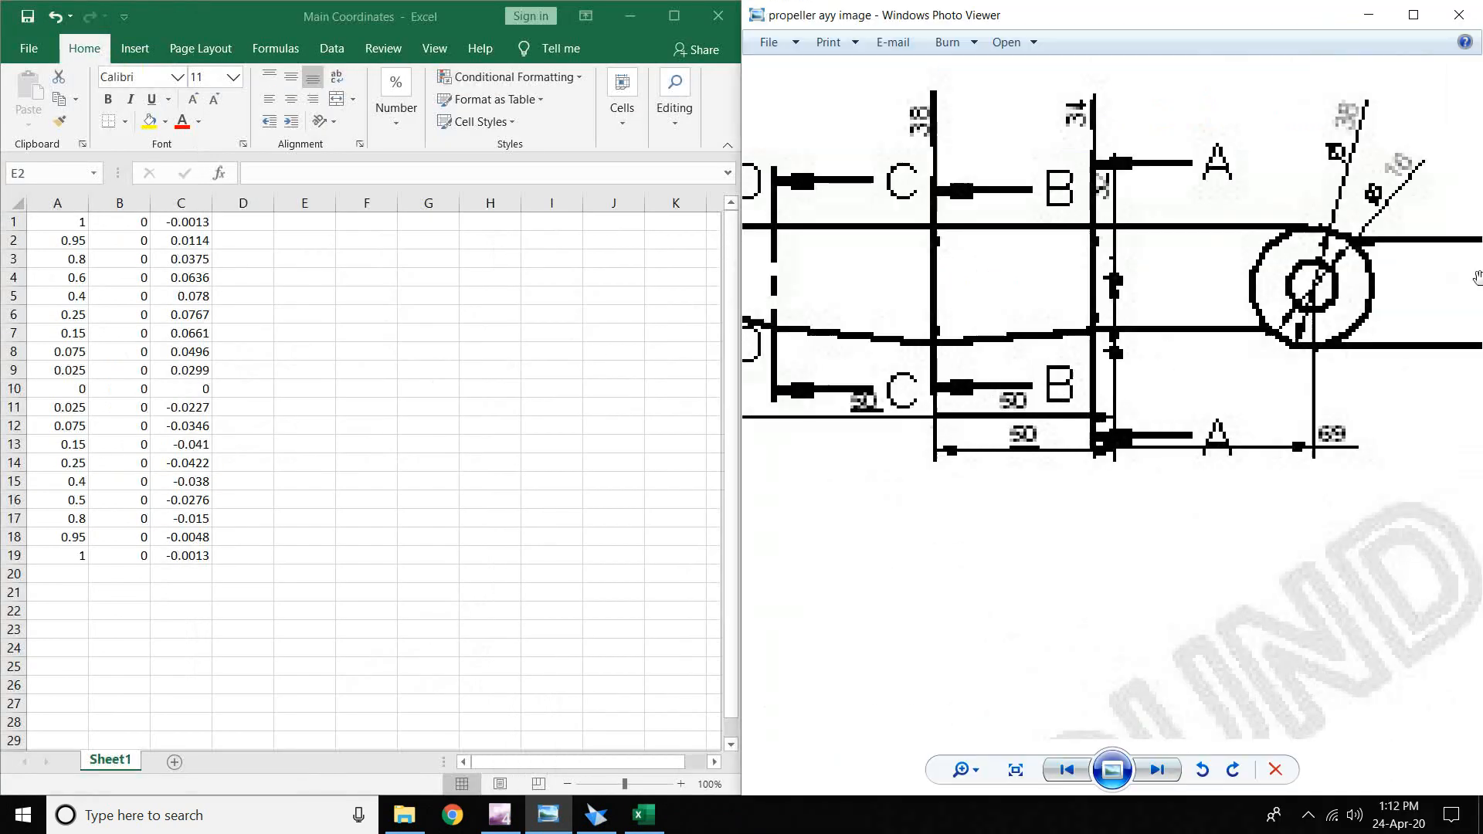
{"action": "scroll", "coordinate": [1109, 346], "scroll_direction": "up", "scroll_amount": 1}
{"action": "scroll", "coordinate": [1247, 308], "scroll_direction": "down", "scroll_amount": 1}
{"action": "left_click_drag", "start_coordinate": [1313, 254], "coordinate": [1142, 276]}
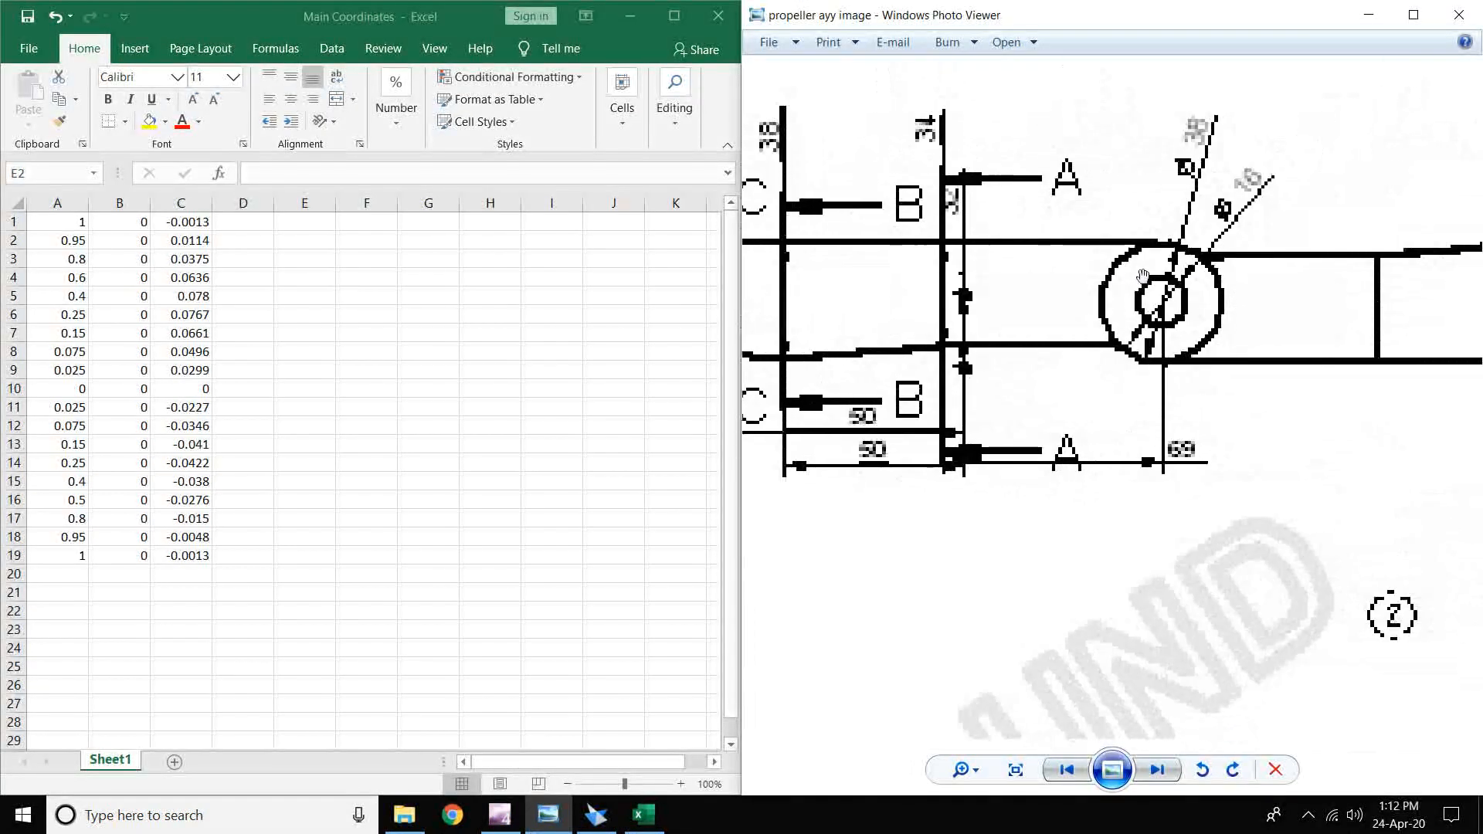
{"action": "scroll", "coordinate": [1142, 275], "scroll_direction": "down", "scroll_amount": 1}
{"action": "scroll", "coordinate": [1234, 281], "scroll_direction": "up", "scroll_amount": 2}
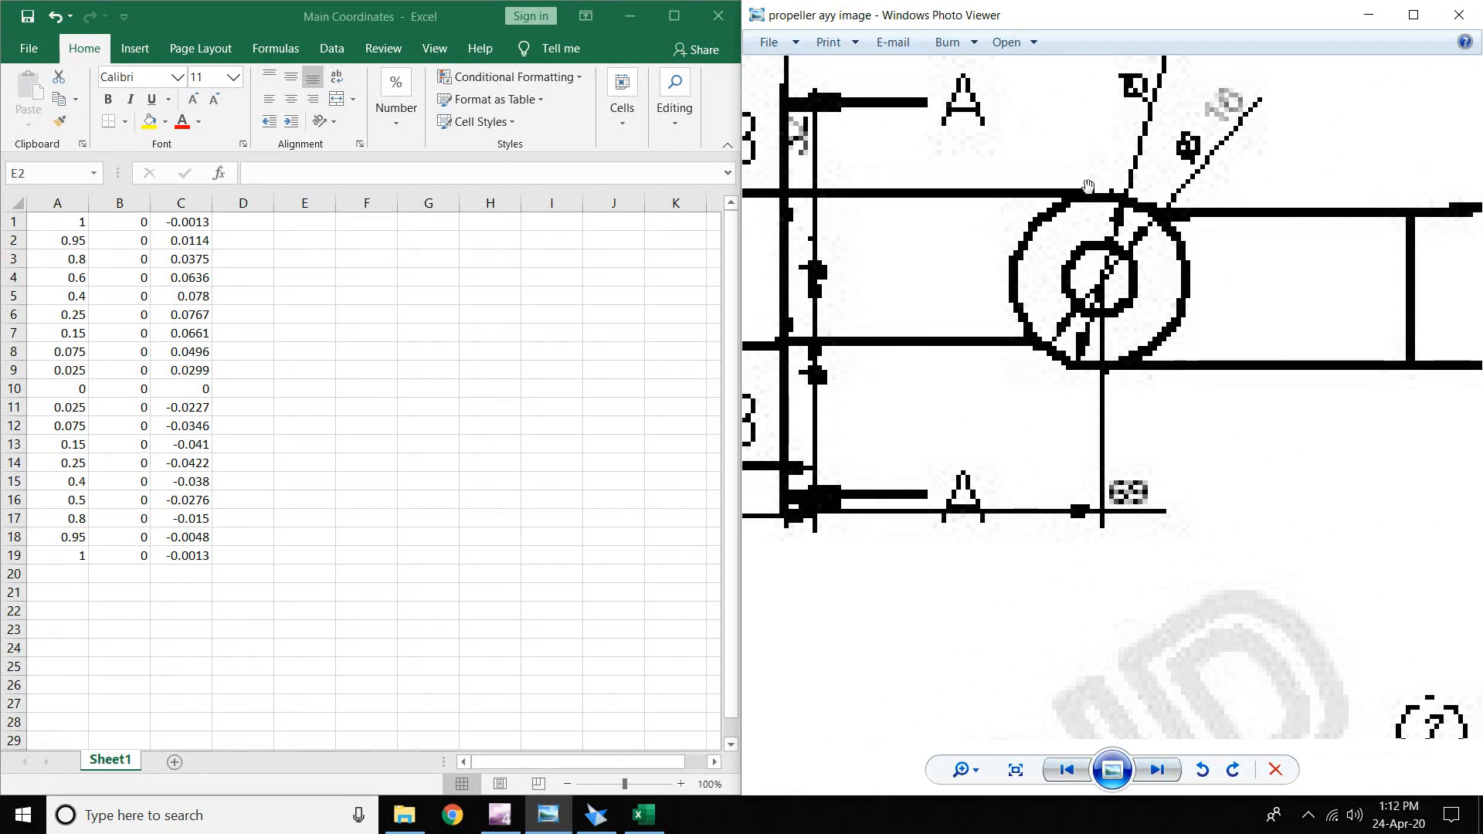
{"action": "scroll", "coordinate": [1085, 186], "scroll_direction": "up", "scroll_amount": 1}
{"action": "scroll", "coordinate": [1004, 176], "scroll_direction": "down", "scroll_amount": 2}
{"action": "left_click_drag", "start_coordinate": [978, 188], "coordinate": [1087, 234]}
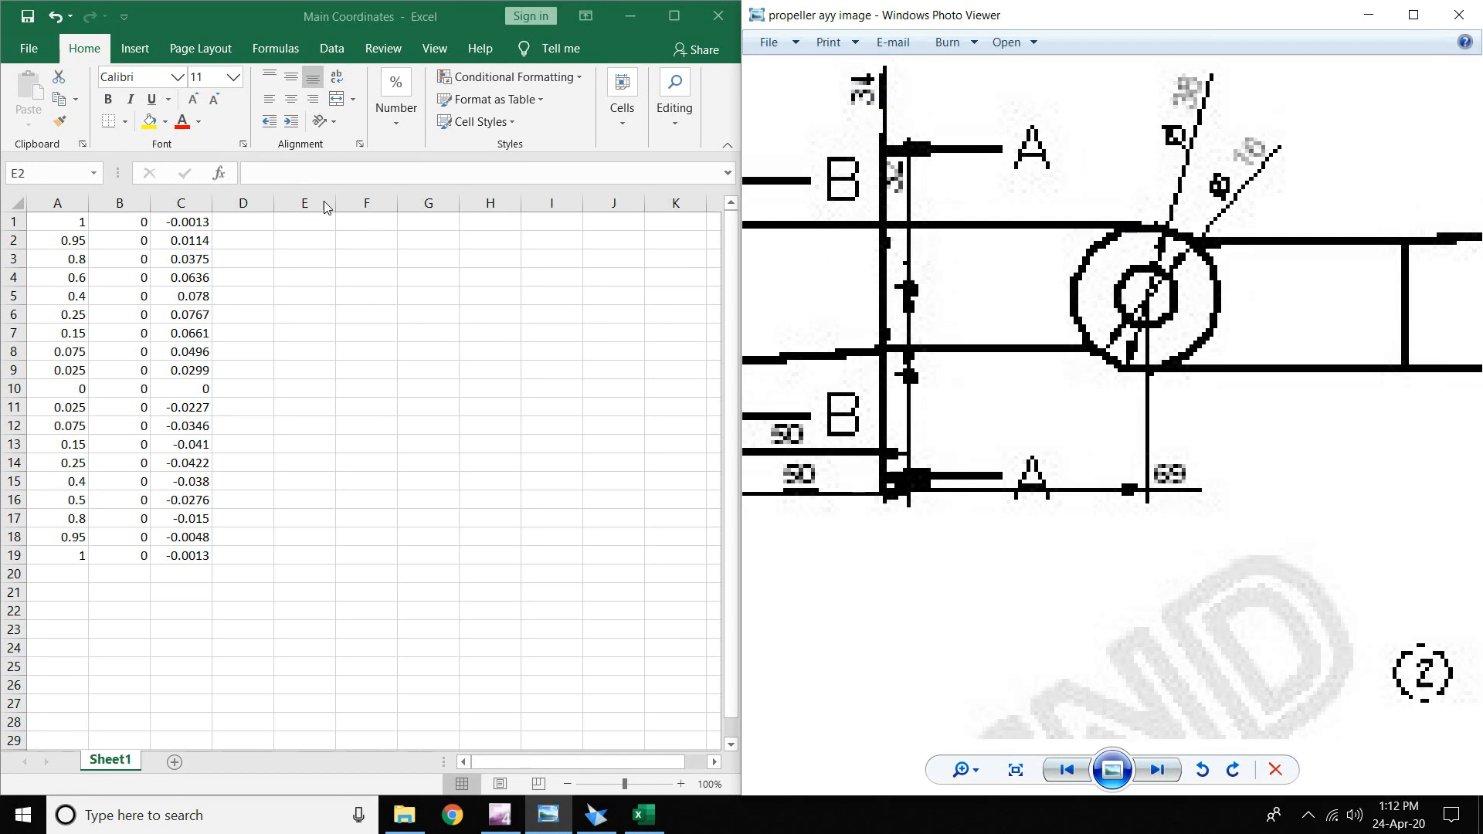
- Enter =34*A1 in E1 and fill the scaling formula across E1:G19
{"action": "left_click", "coordinate": [305, 221]}
{"action": "type", "text": "="}
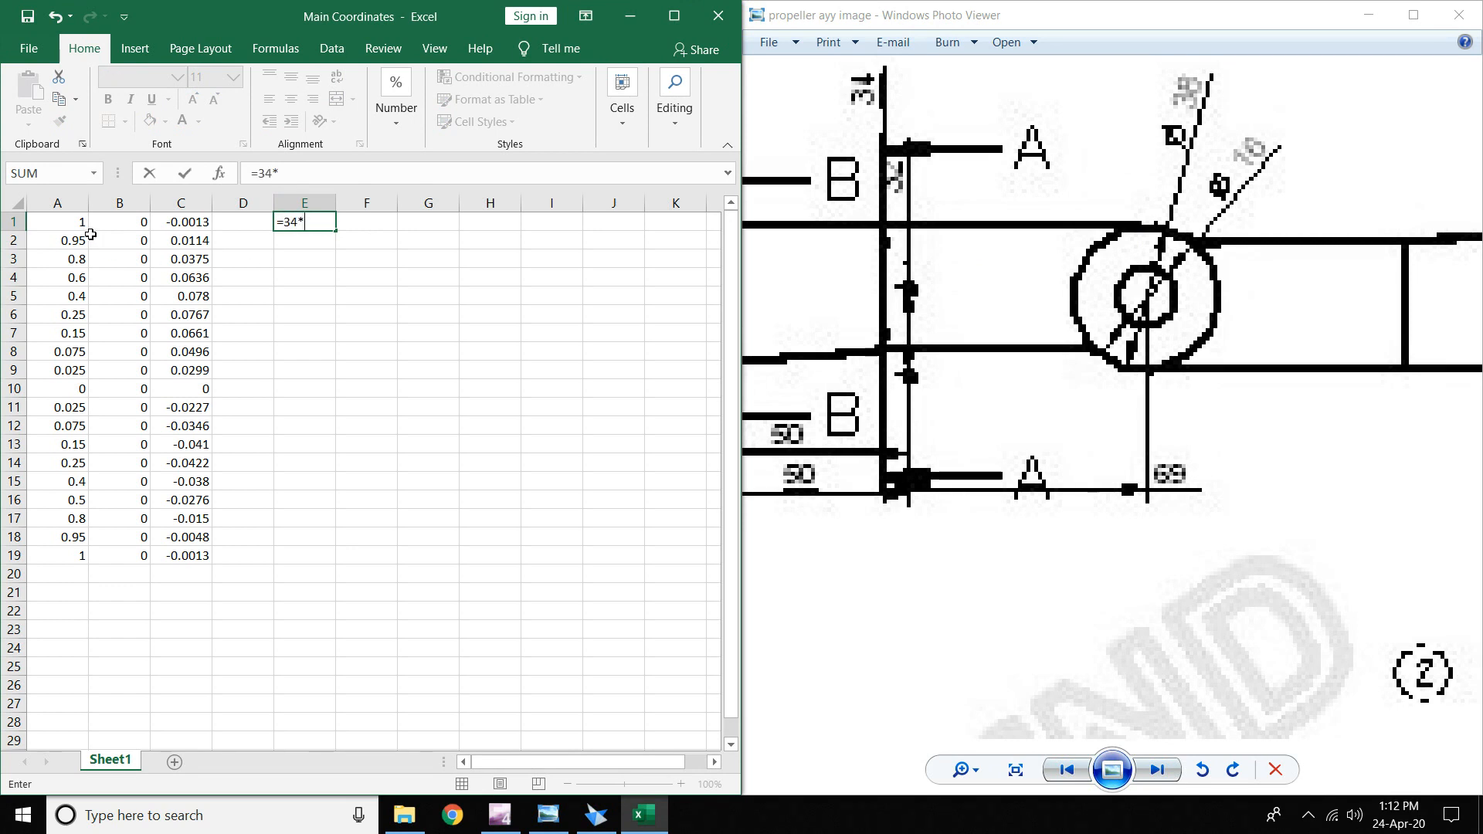
{"action": "type", "text": "34*"}
{"action": "left_click", "coordinate": [69, 224]}
{"action": "key", "text": "Return"}
{"action": "left_click", "coordinate": [328, 226]}
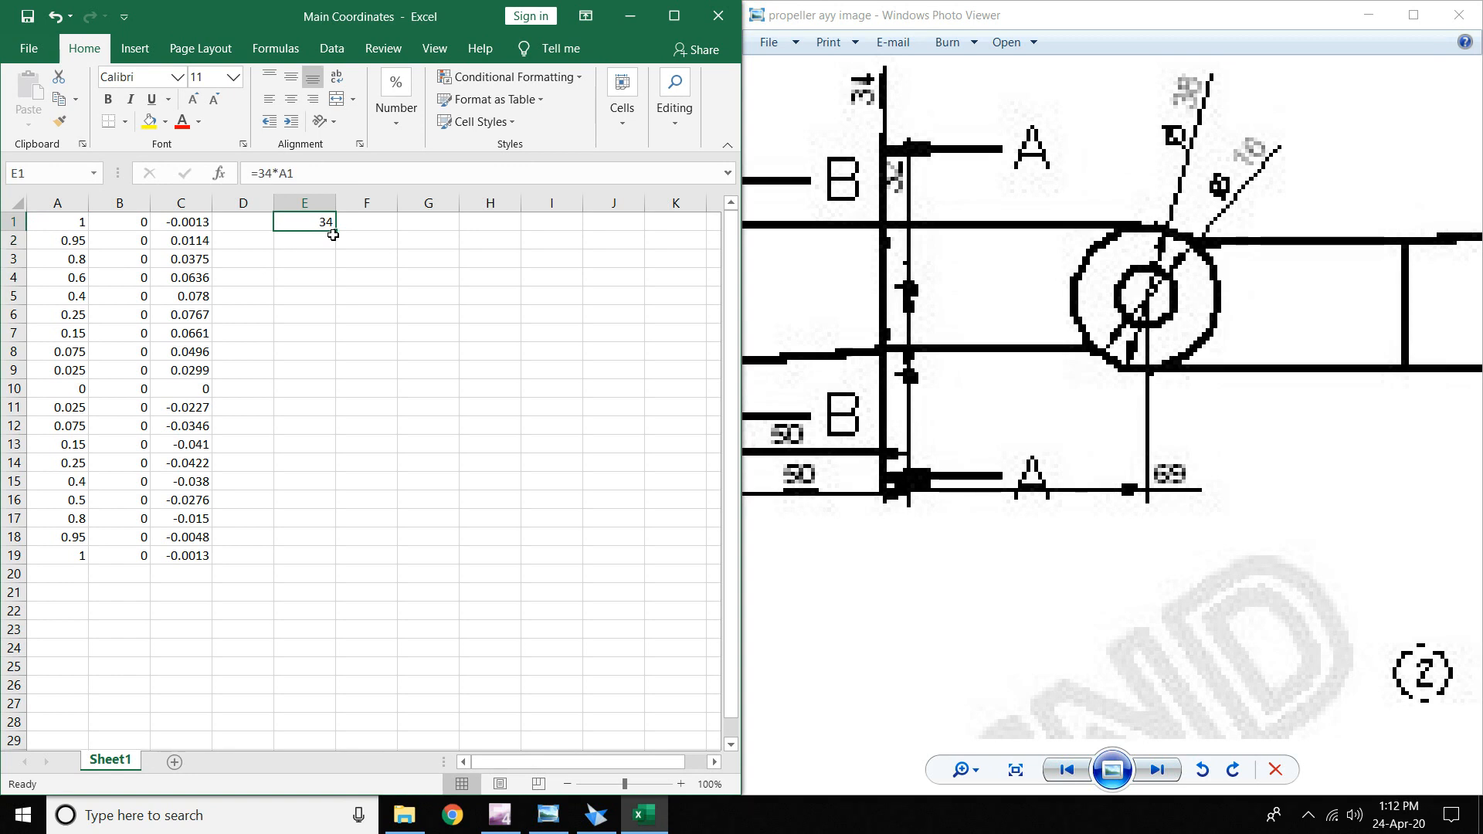
{"action": "left_click_drag", "start_coordinate": [333, 235], "coordinate": [447, 222]}
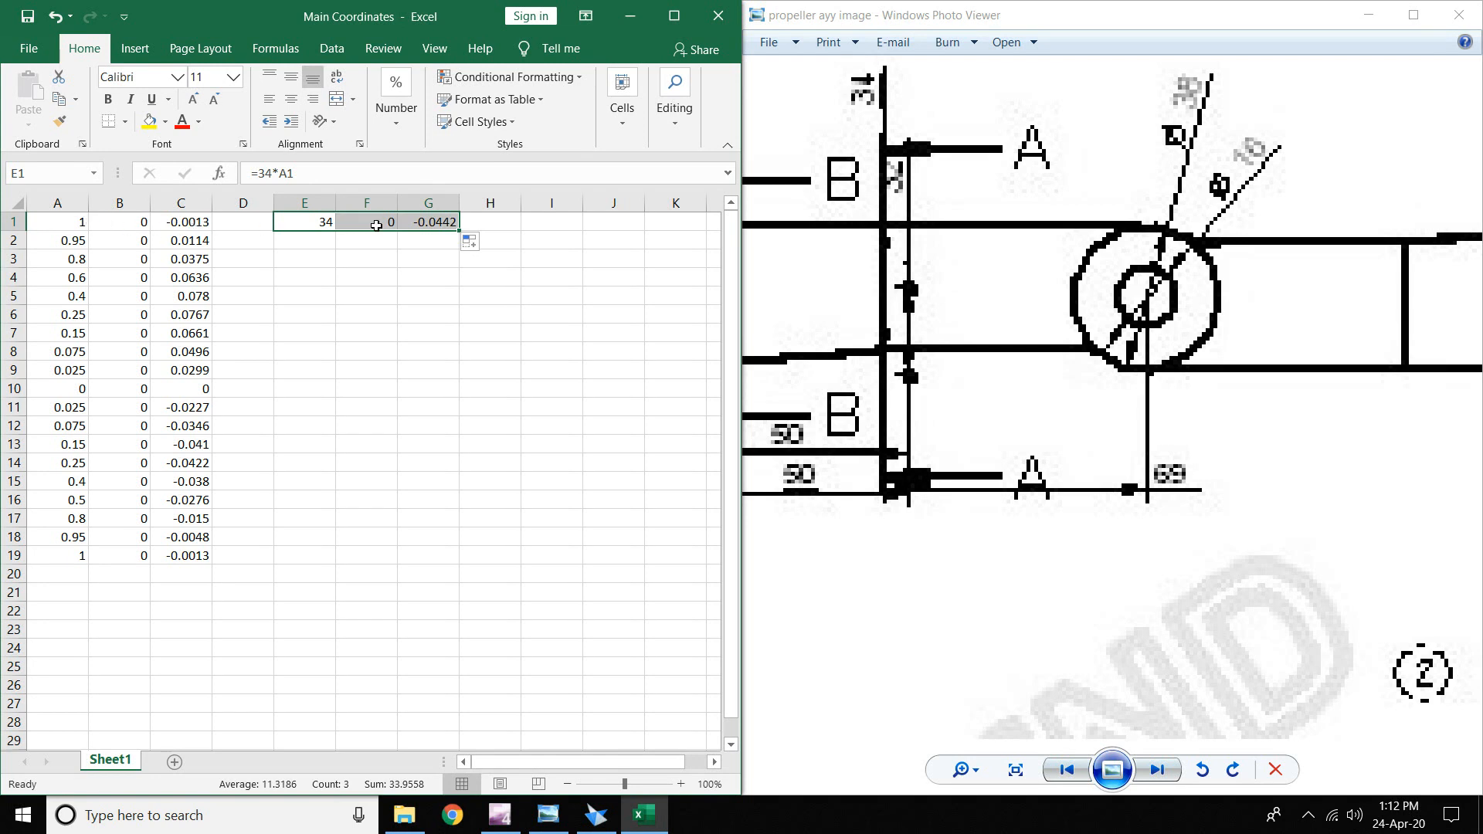
{"action": "left_click_drag", "start_coordinate": [457, 231], "coordinate": [448, 562]}
{"action": "left_click", "coordinate": [613, 479]}
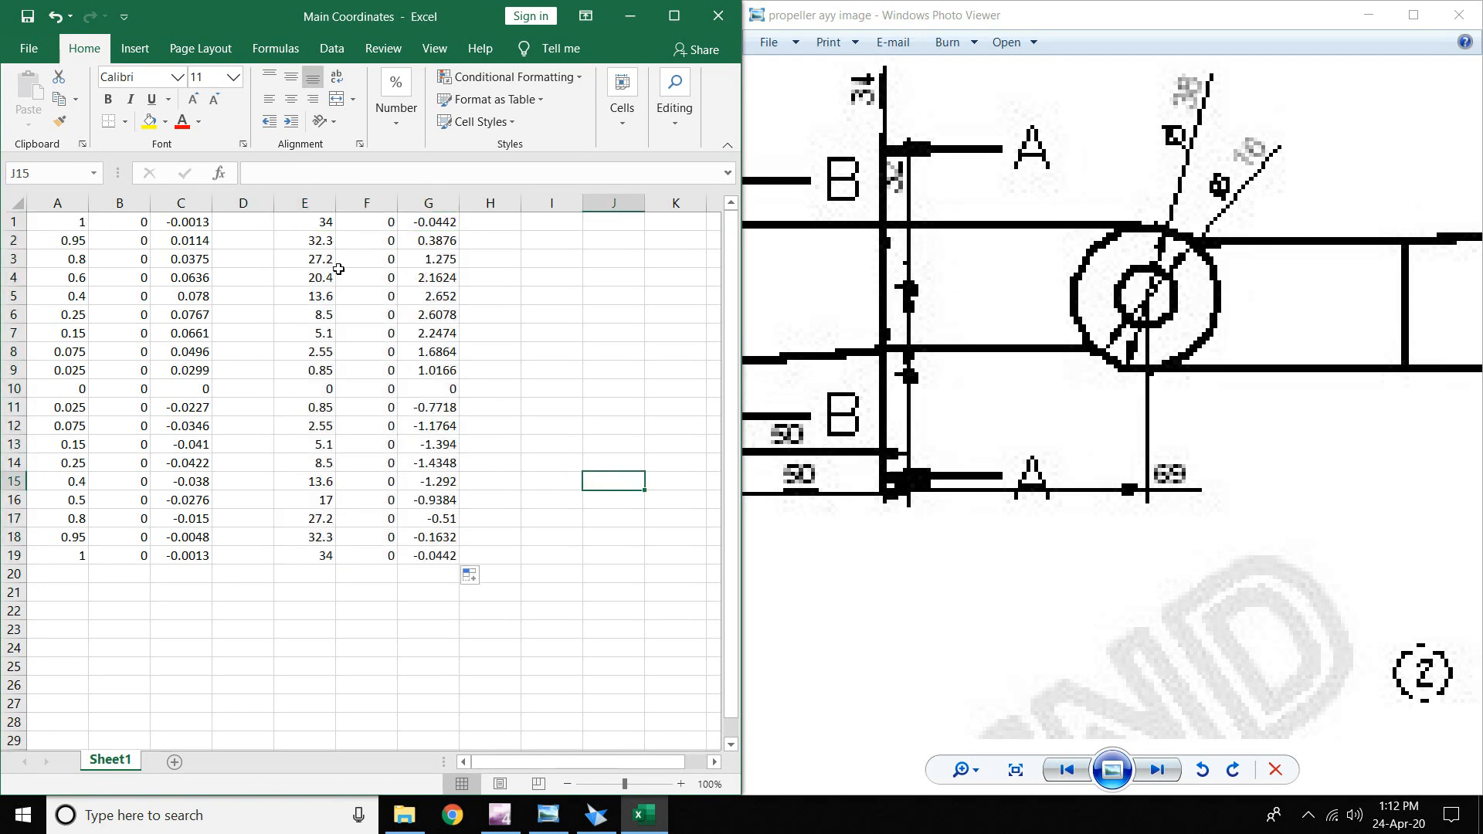
- Copy E1:G19 and paste only the values into A1:C19
{"action": "left_click_drag", "start_coordinate": [291, 220], "coordinate": [444, 560]}
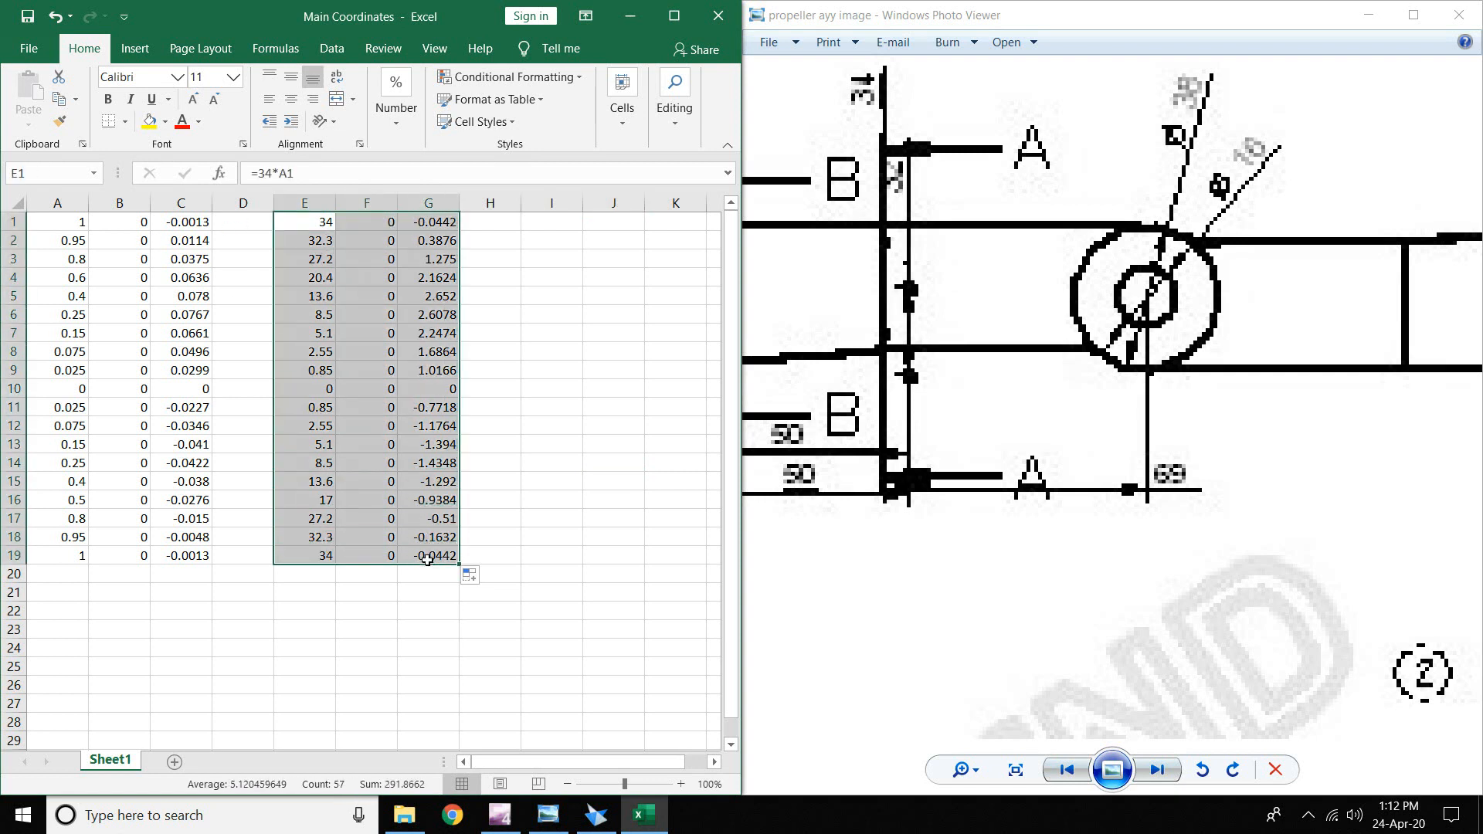
{"action": "right_click", "coordinate": [360, 407]}
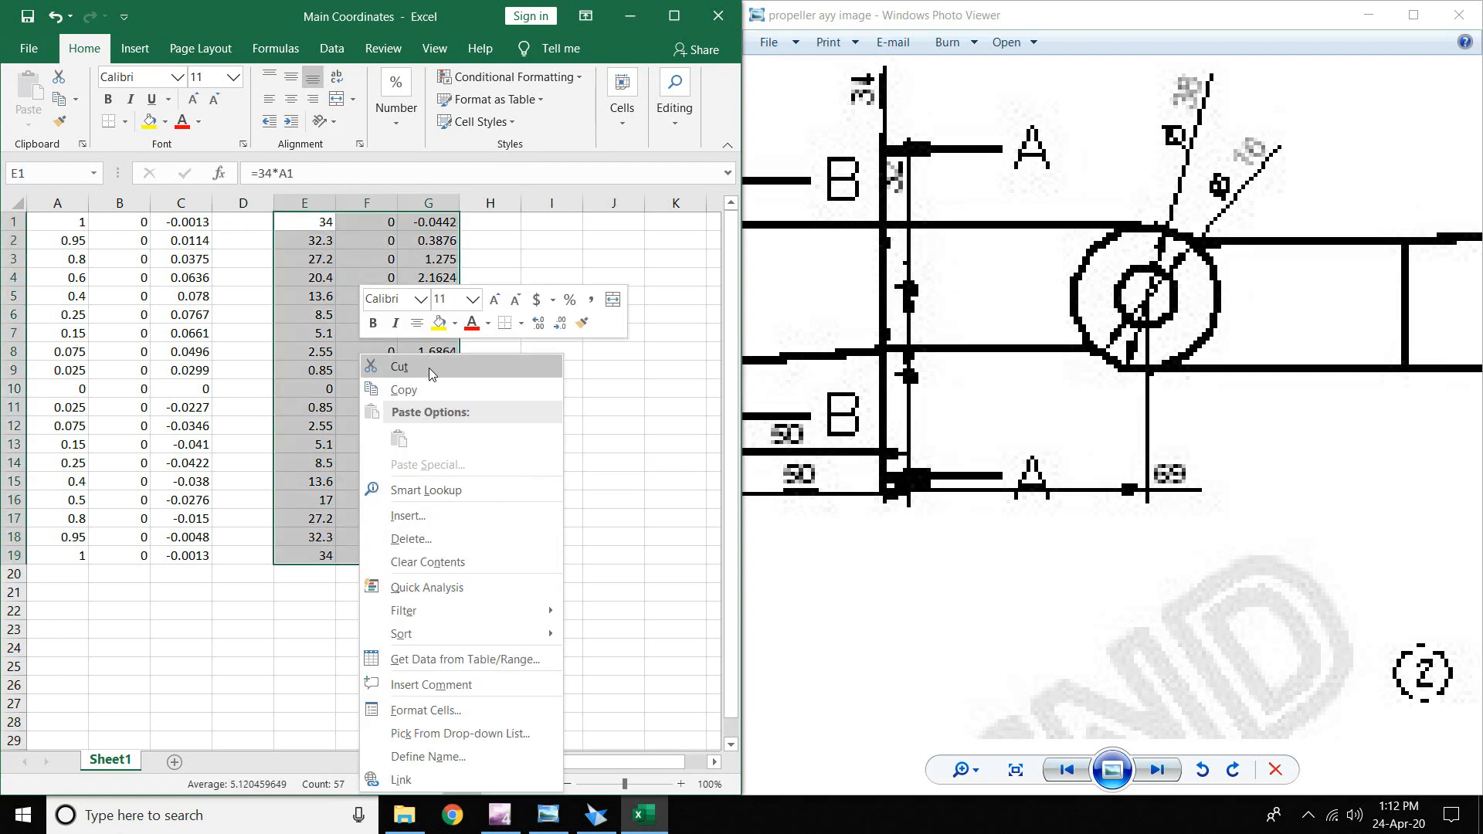
{"action": "left_click", "coordinate": [403, 390]}
{"action": "right_click", "coordinate": [60, 222]}
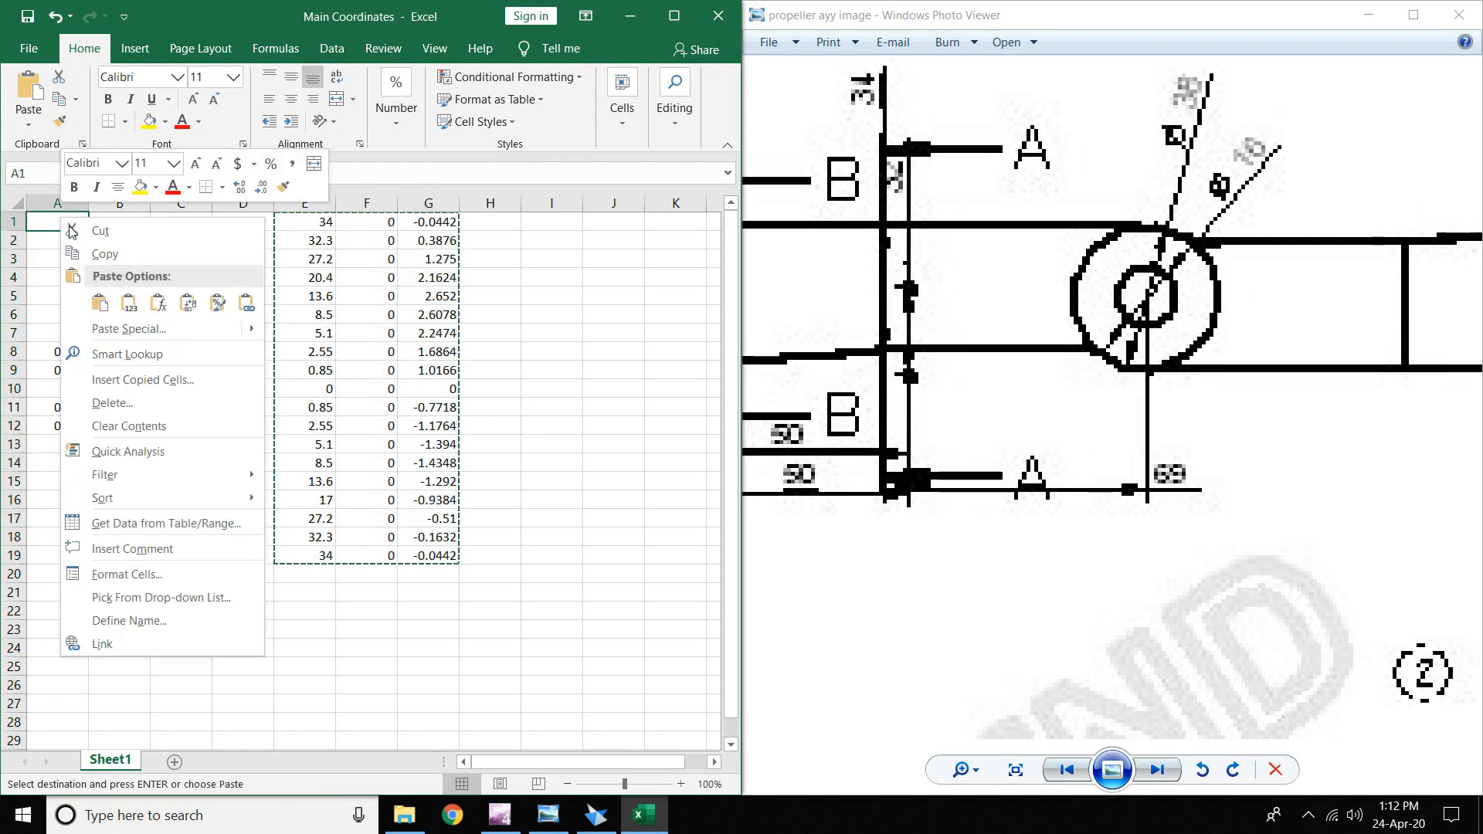
{"action": "left_click", "coordinate": [129, 303]}
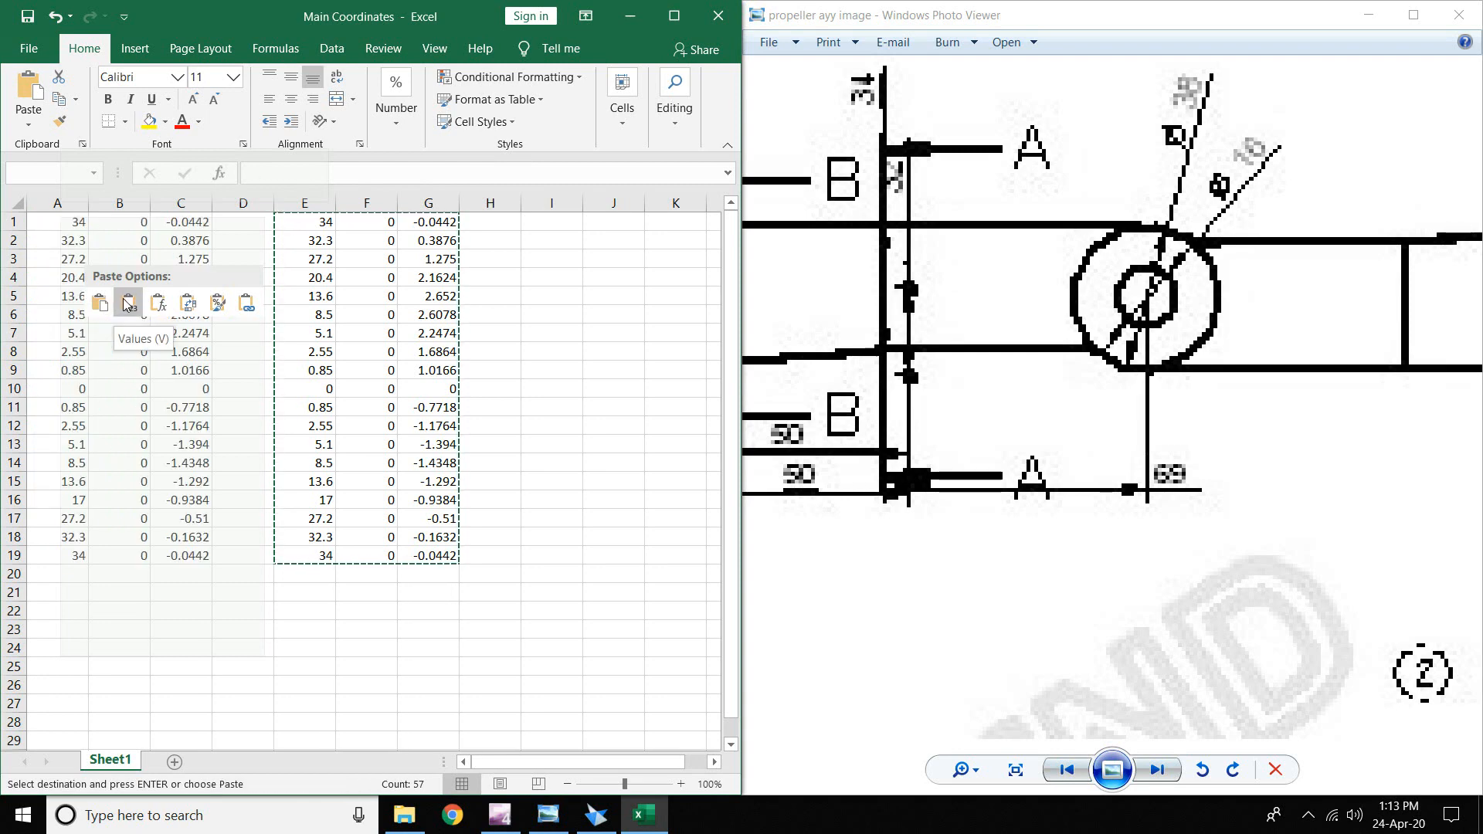
{"action": "left_click", "coordinate": [126, 303]}
- Clear the helper formulas from columns D1:H21
{"action": "left_click_drag", "start_coordinate": [234, 222], "coordinate": [509, 592]}
{"action": "key", "text": "Delete"}
{"action": "left_click", "coordinate": [387, 475]}
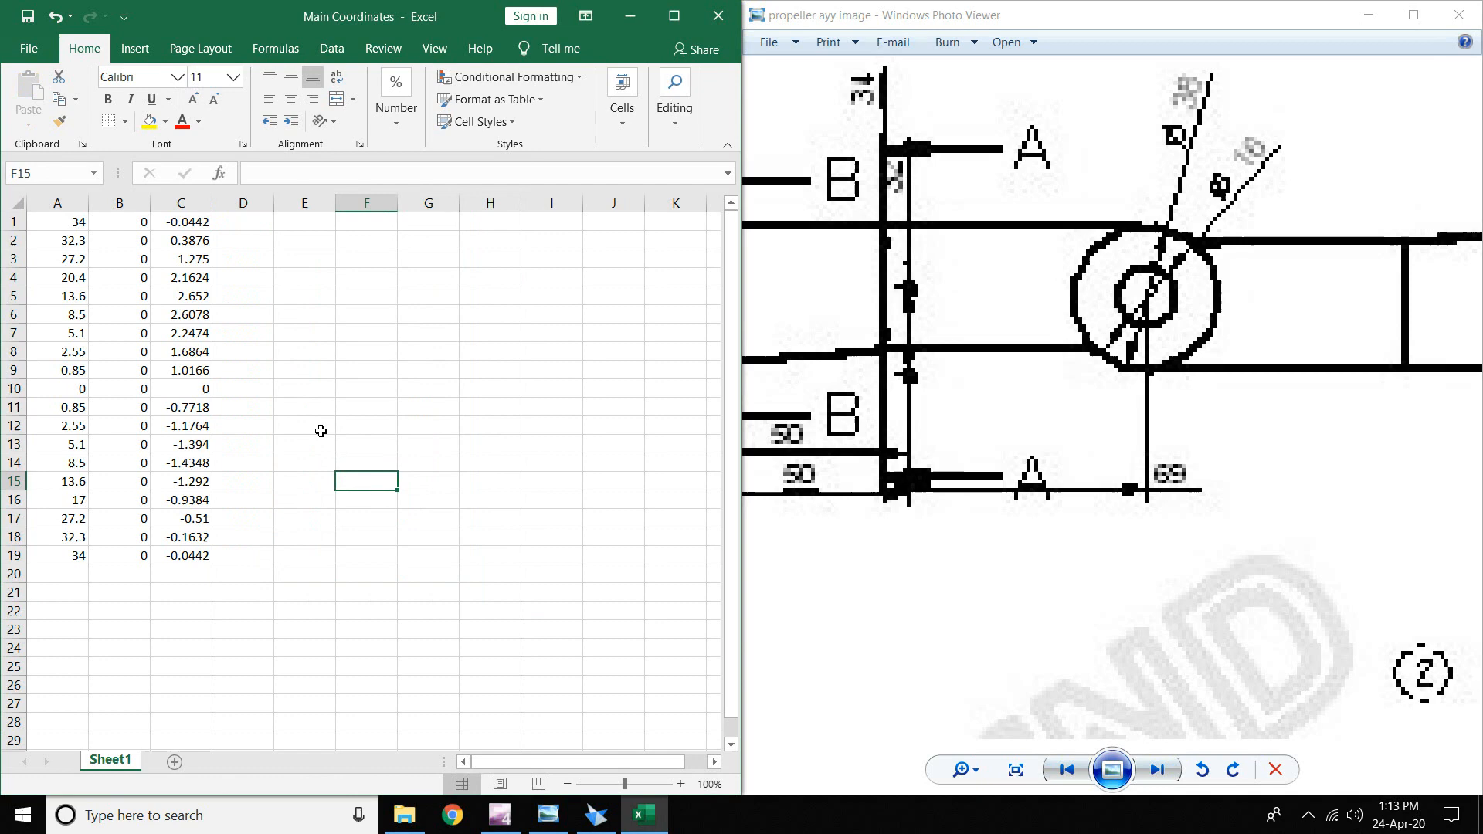
- Save the scaled table as Main Coordinates in Excel 97-2003 format inside Propeller Hub
{"action": "left_click", "coordinate": [29, 47]}
{"action": "left_click", "coordinate": [69, 305]}
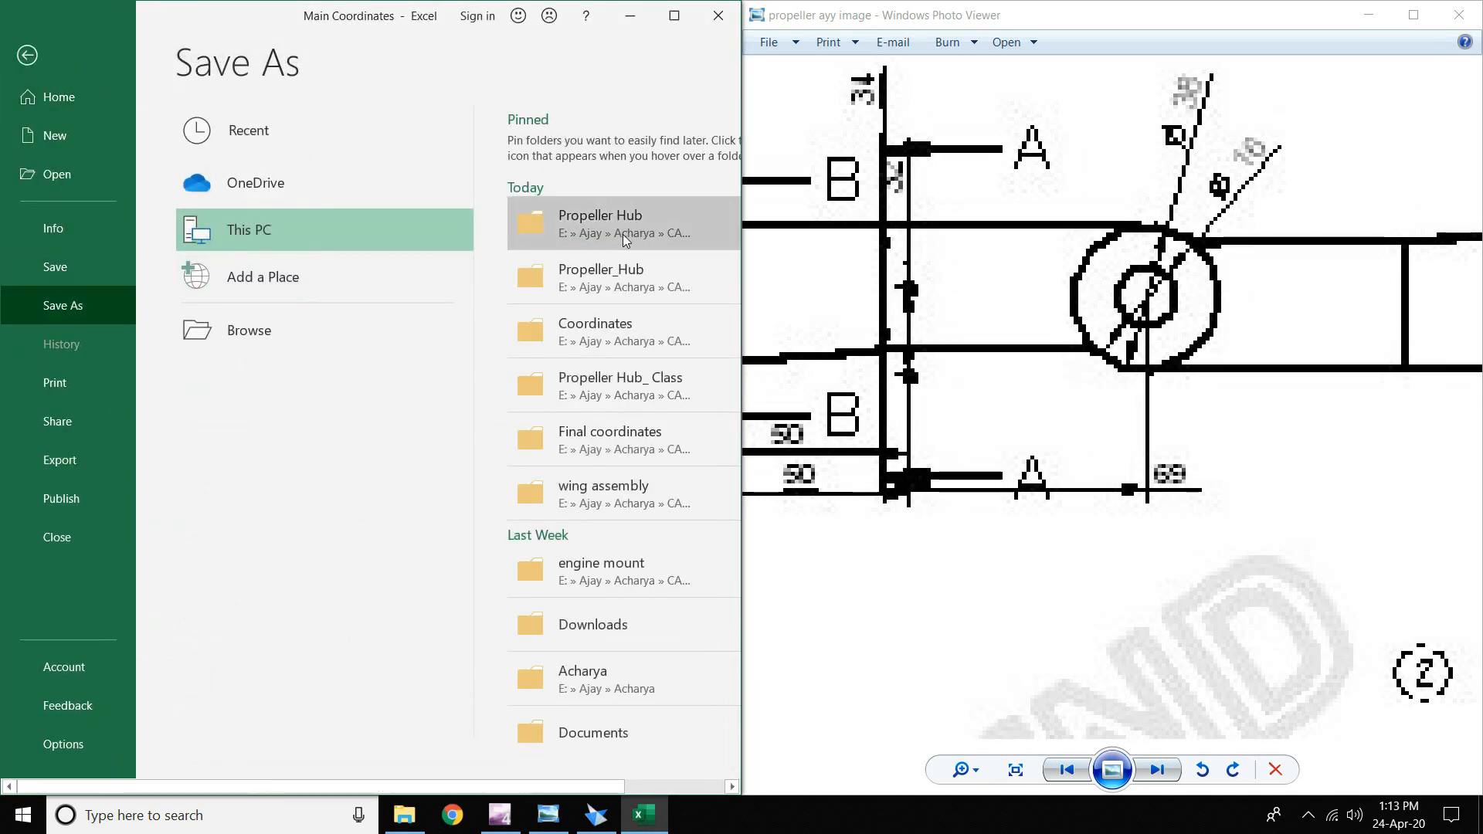
{"action": "left_click", "coordinate": [614, 235]}
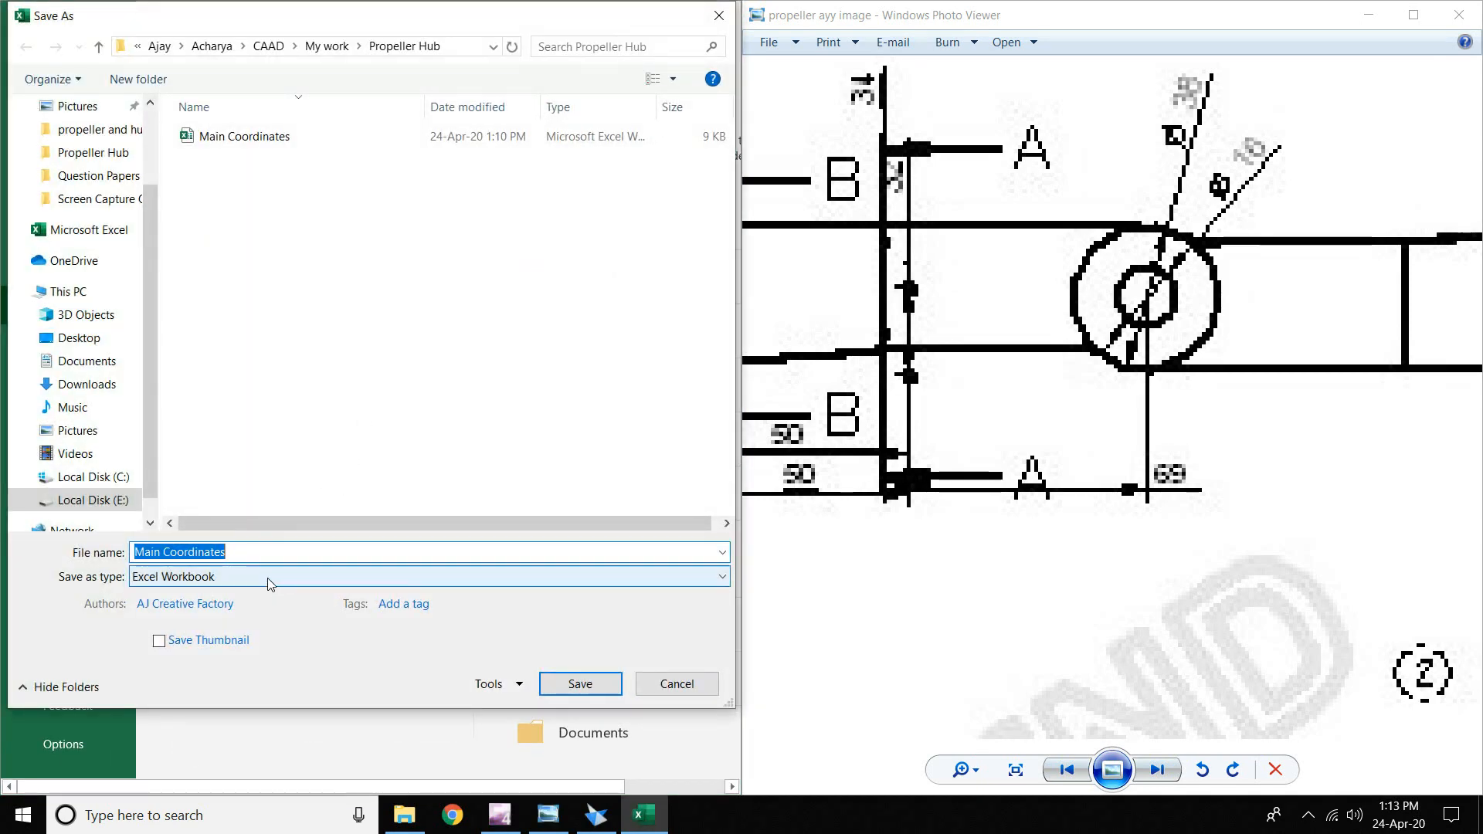
{"action": "left_click", "coordinate": [270, 584]}
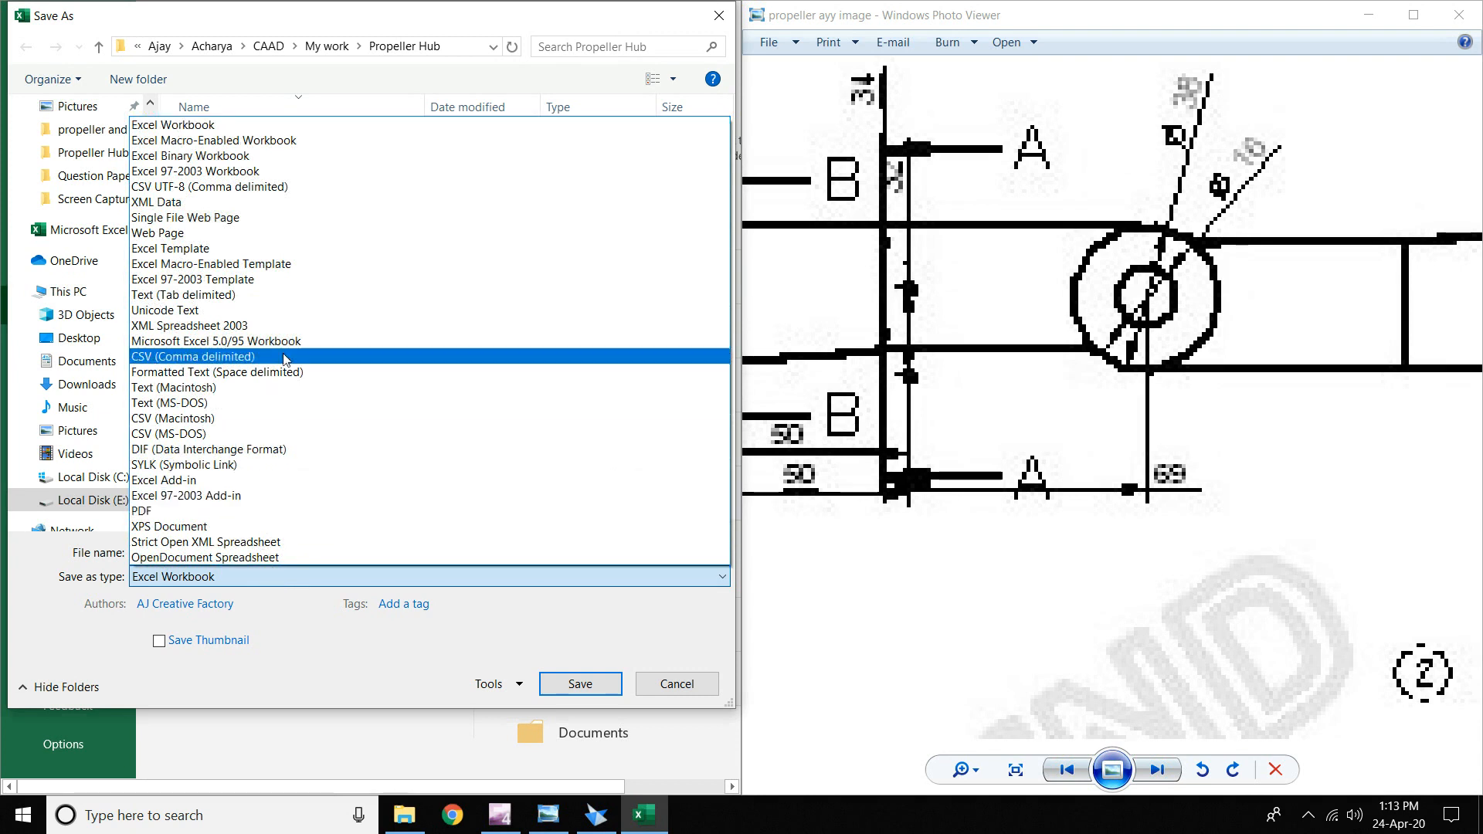
{"action": "left_click", "coordinate": [262, 171]}
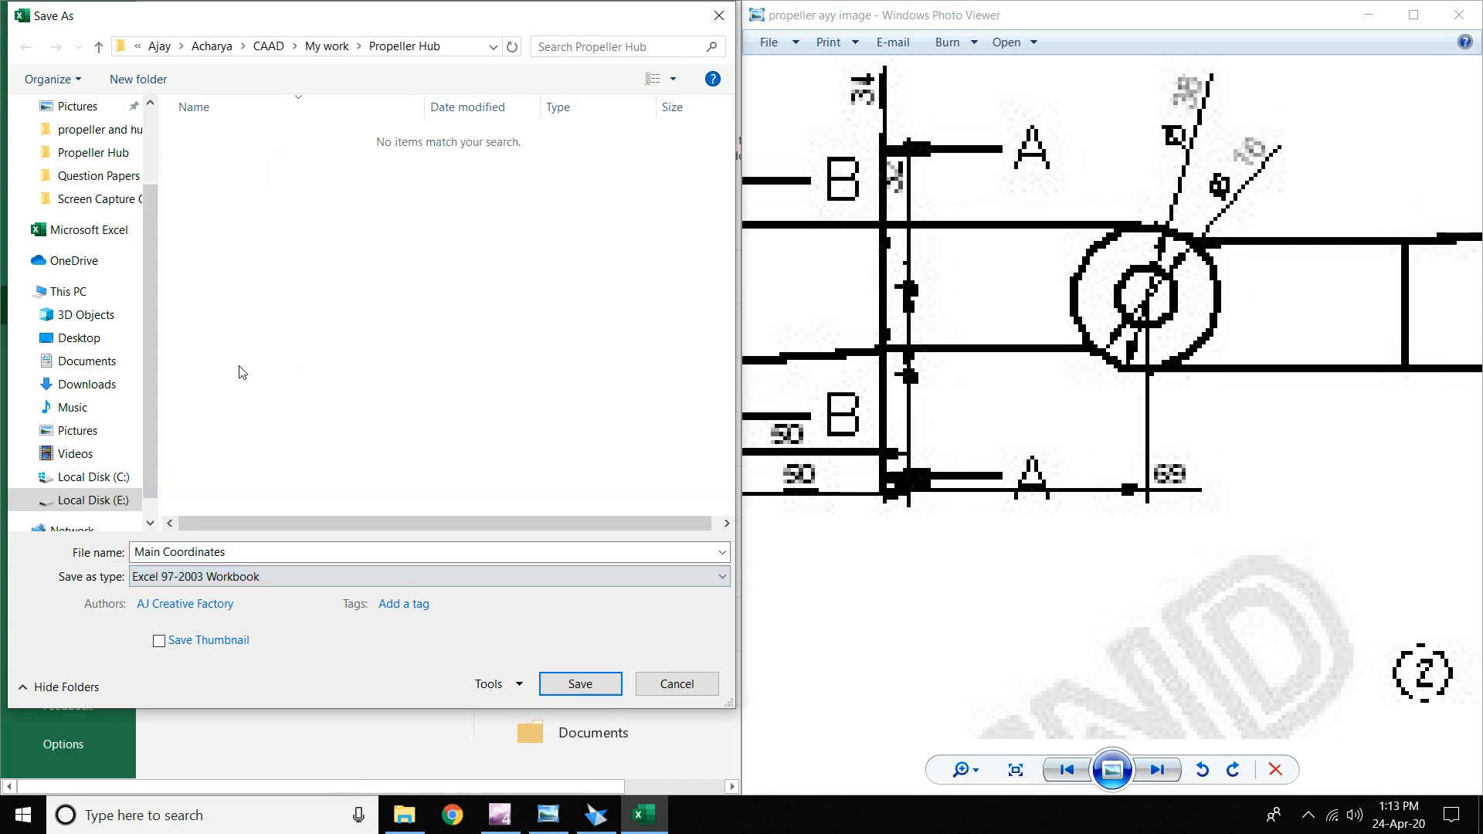
{"action": "left_click", "coordinate": [275, 548]}
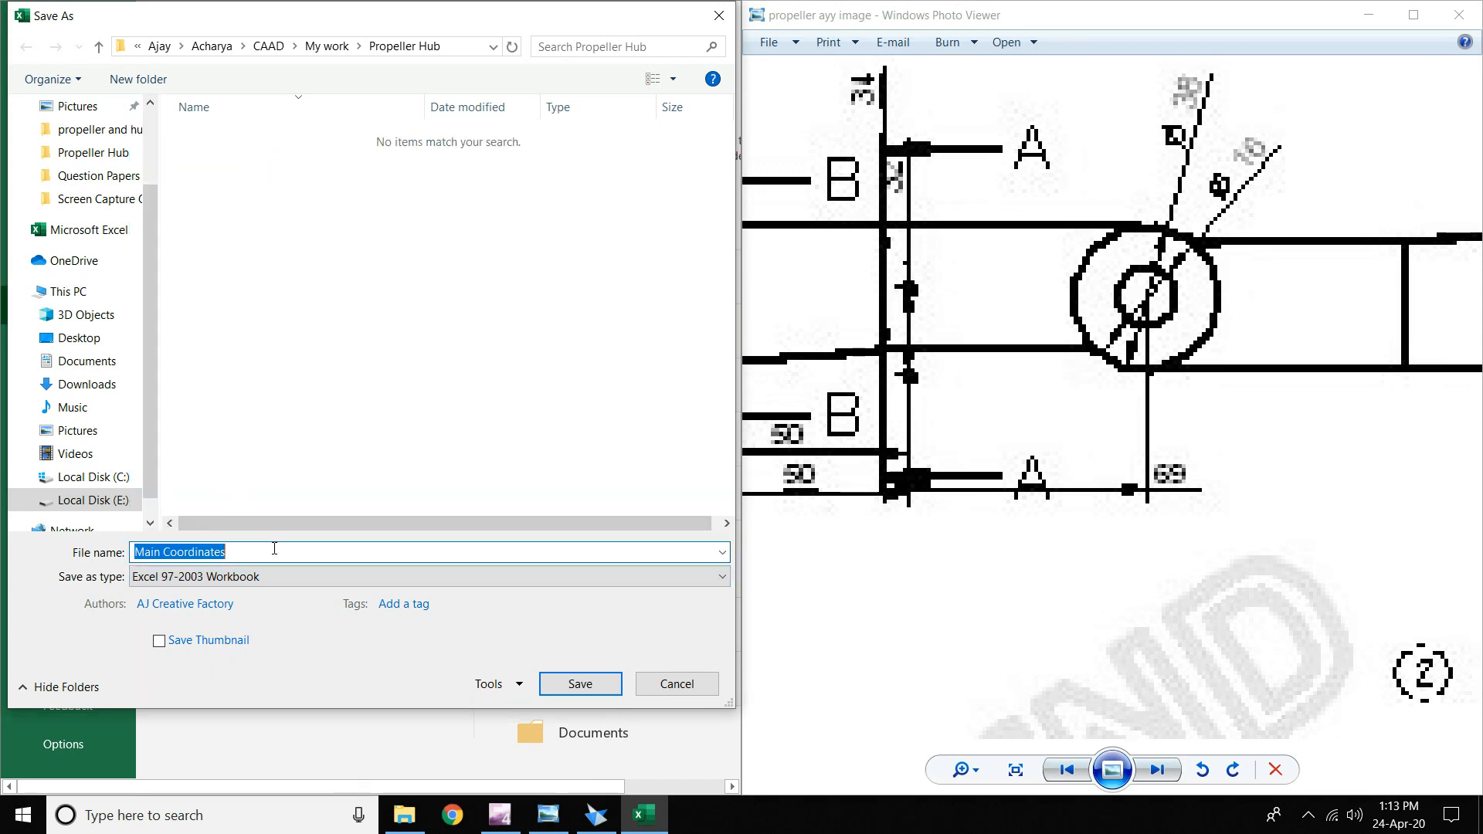
{"action": "left_click", "coordinate": [274, 548]}
{"action": "type", "text": "."}
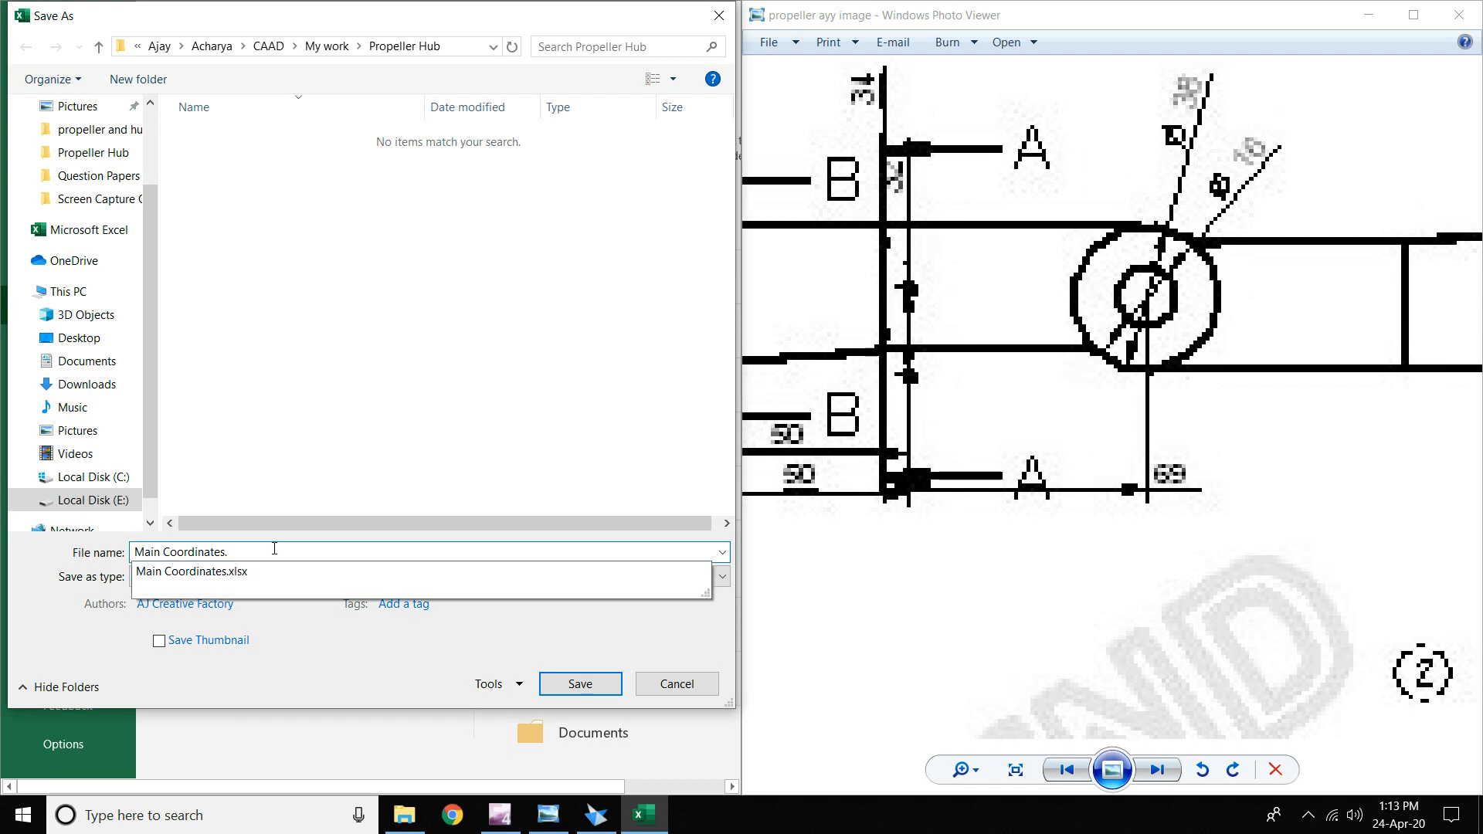
{"action": "type", "text": "xsl"}
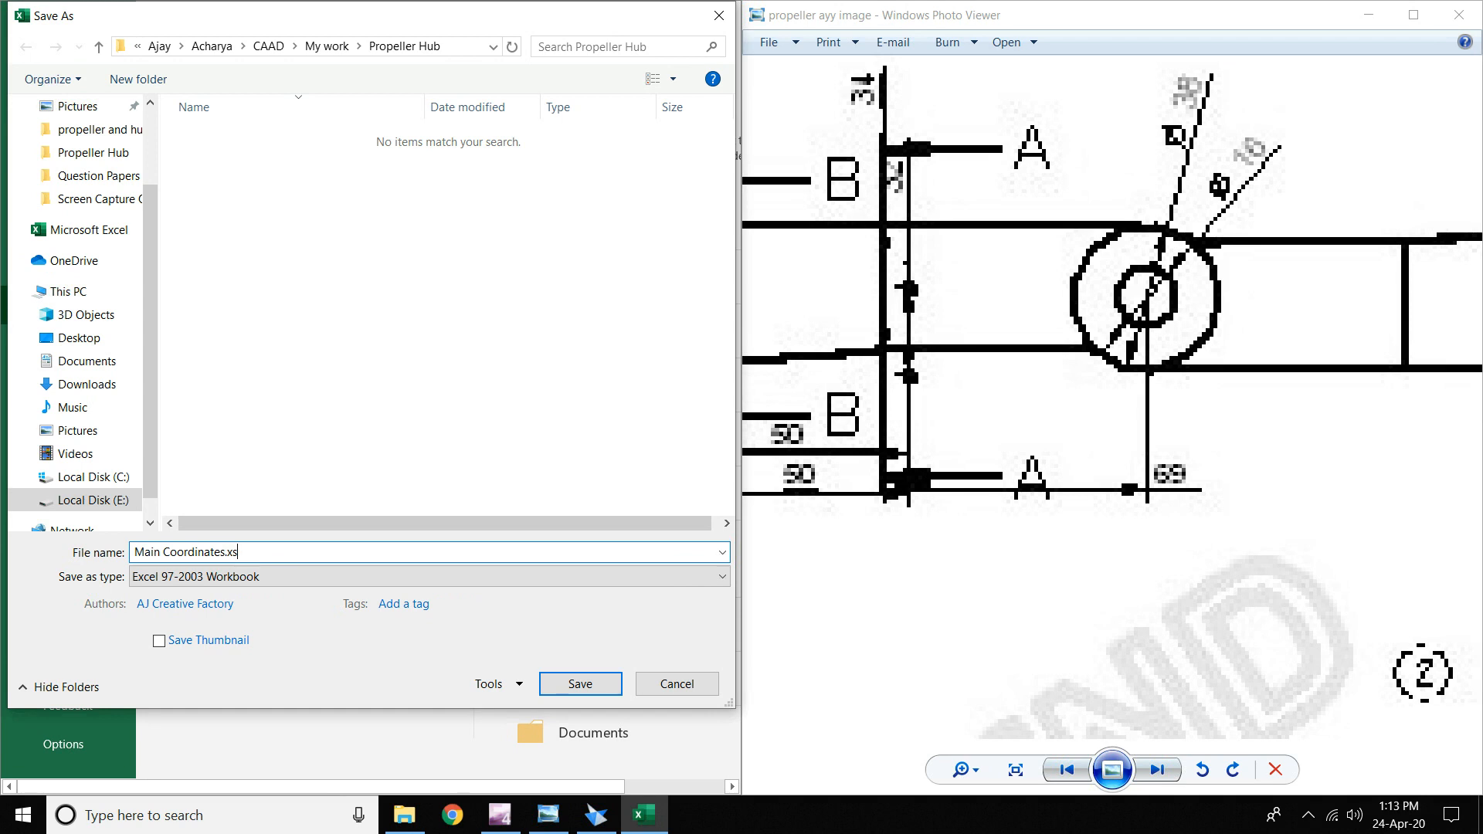
{"action": "key", "text": "BackSpace"}
{"action": "key", "text": "BackSpace"}
{"action": "key", "text": "BackSpace"}
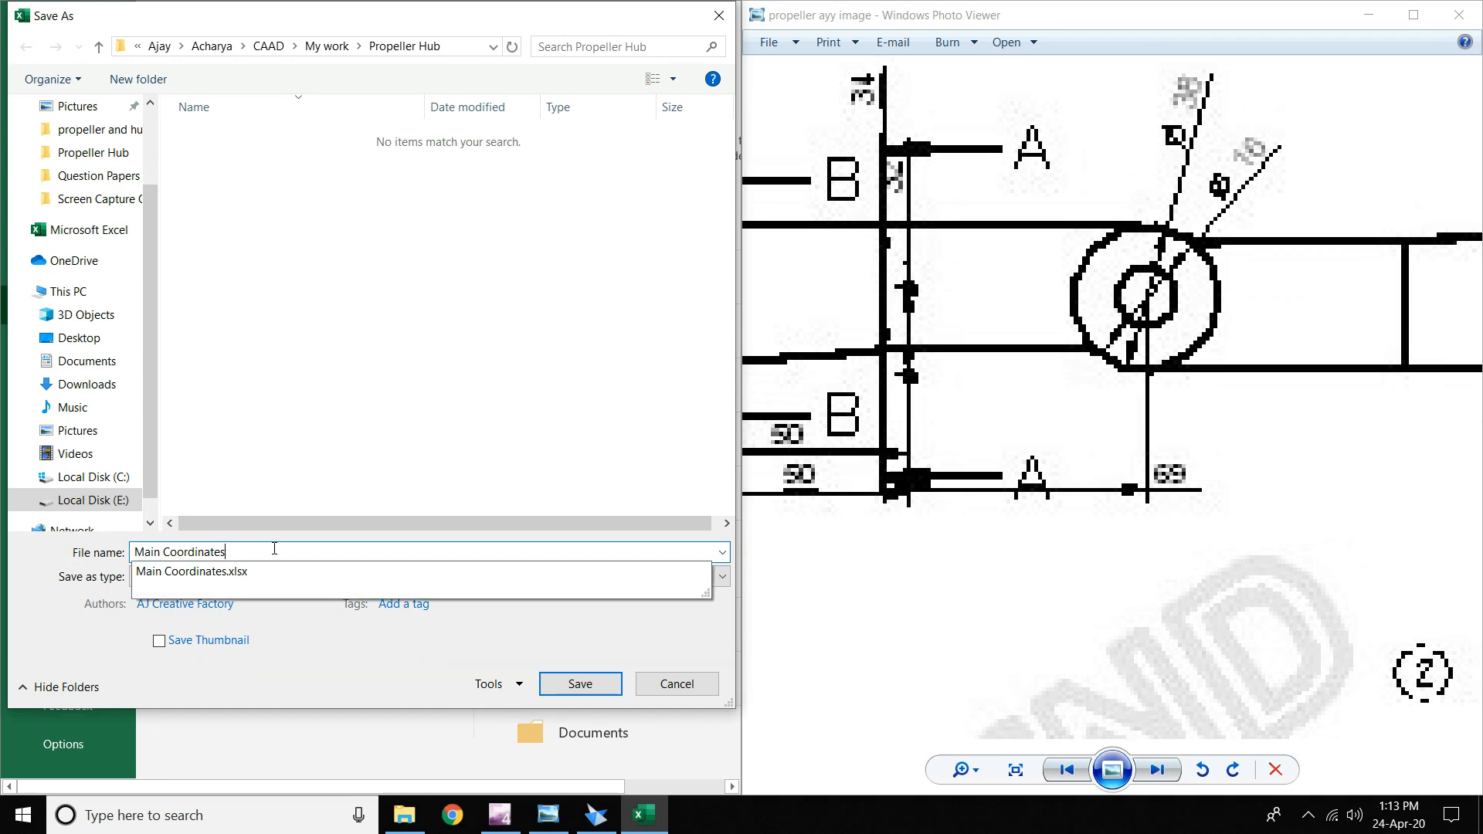
{"action": "left_click", "coordinate": [239, 451]}
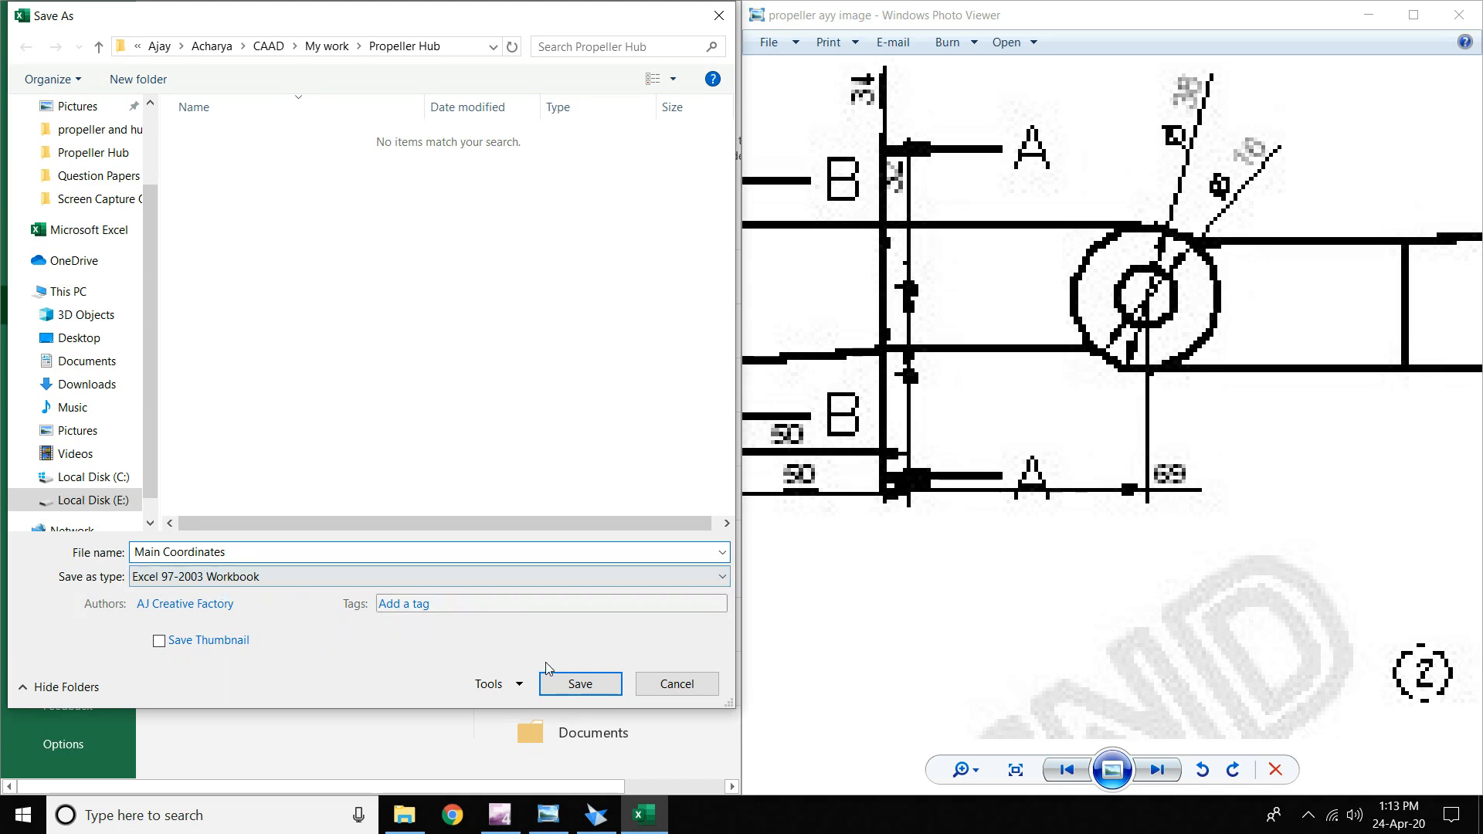
{"action": "left_click", "coordinate": [573, 684]}
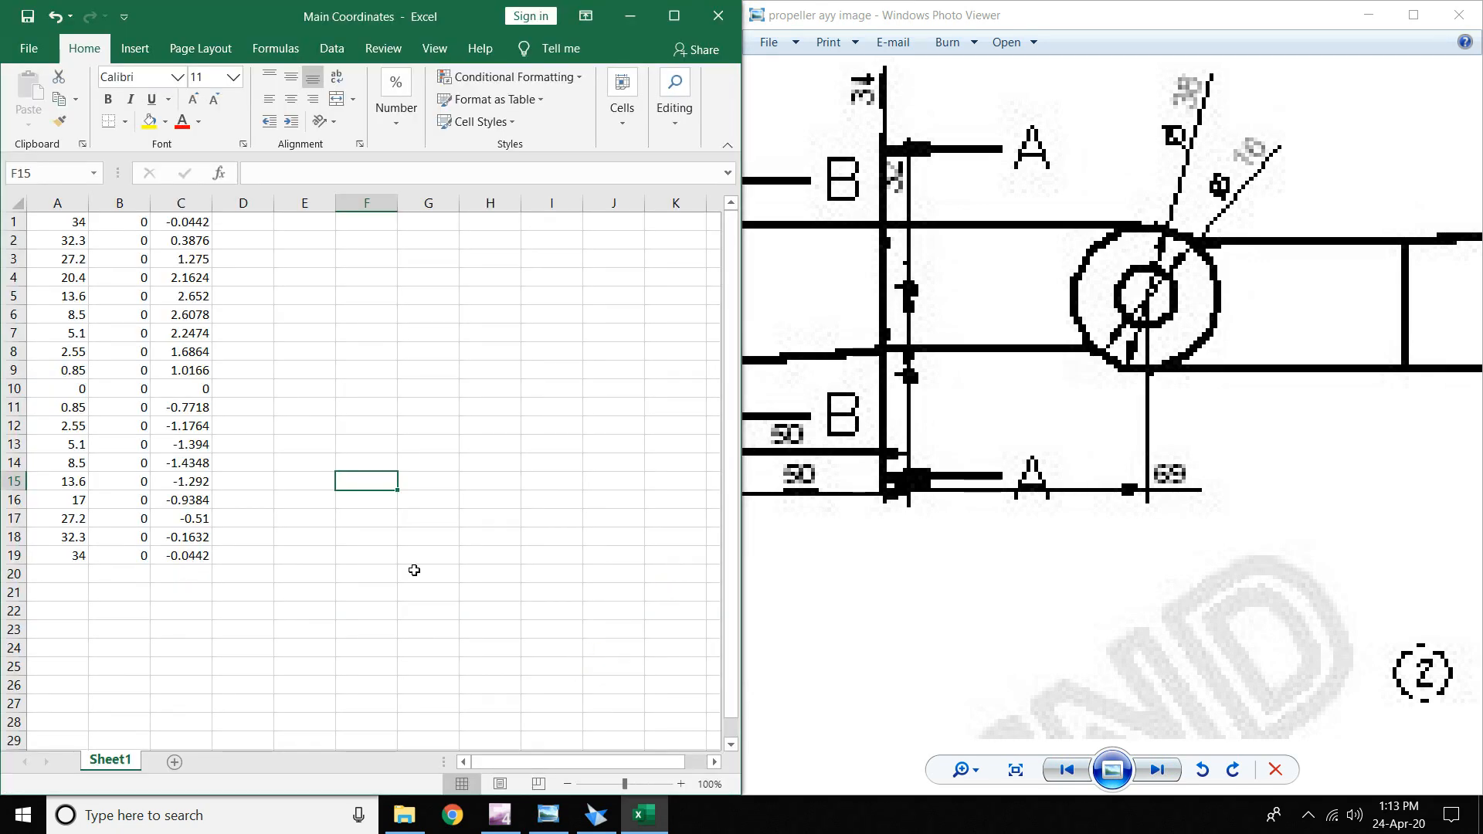
- Set column B to 69 for all points, B1:B19
{"action": "mouse_move", "coordinate": [960, 312]}
{"action": "left_mouse_down"}
{"action": "mouse_move", "coordinate": [1403, 332]}
{"action": "mouse_move", "coordinate": [1080, 326]}
{"action": "left_mouse_up"}
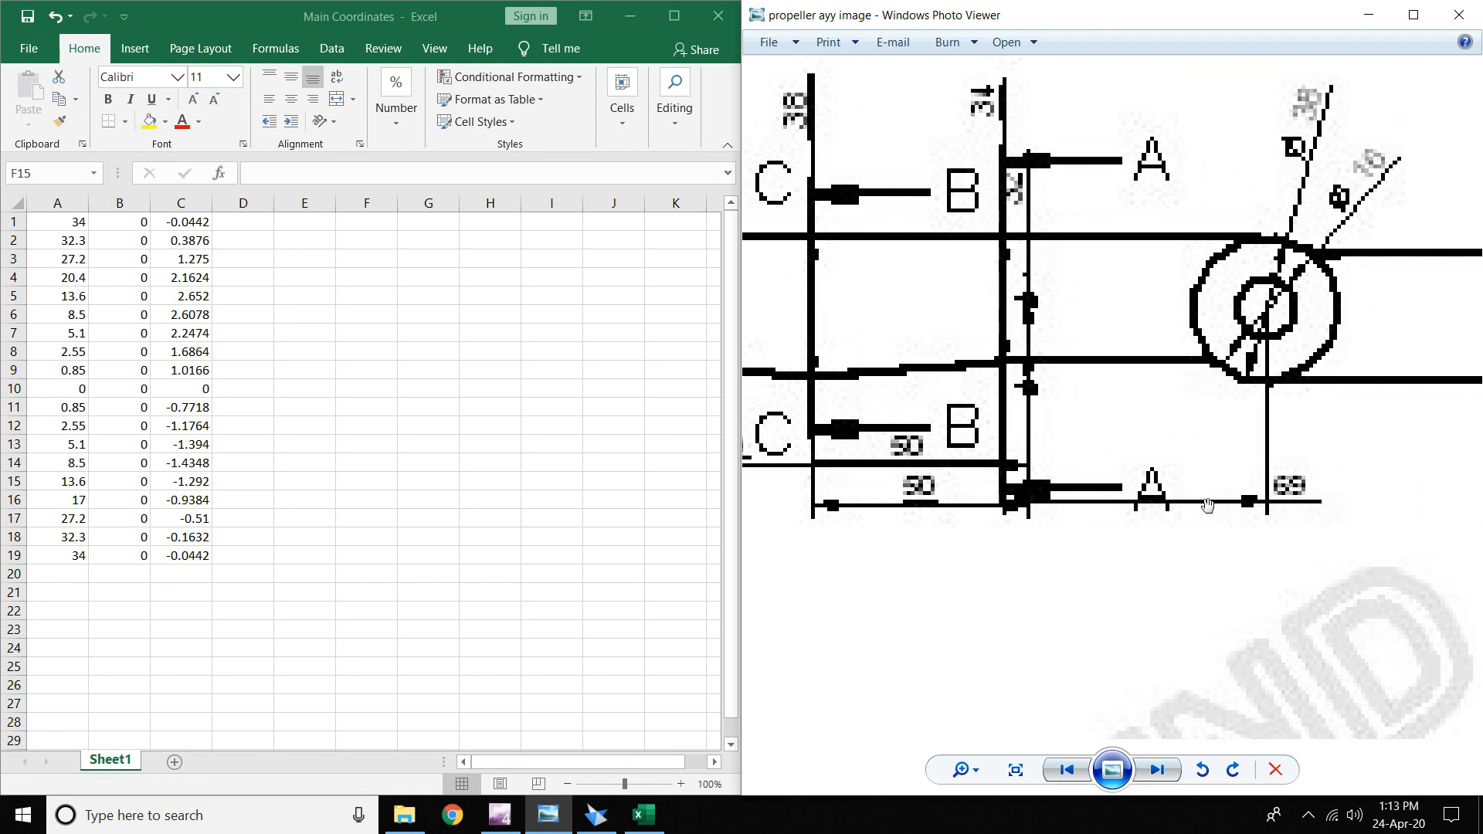
{"action": "left_click", "coordinate": [114, 225]}
{"action": "left_click", "coordinate": [114, 224]}
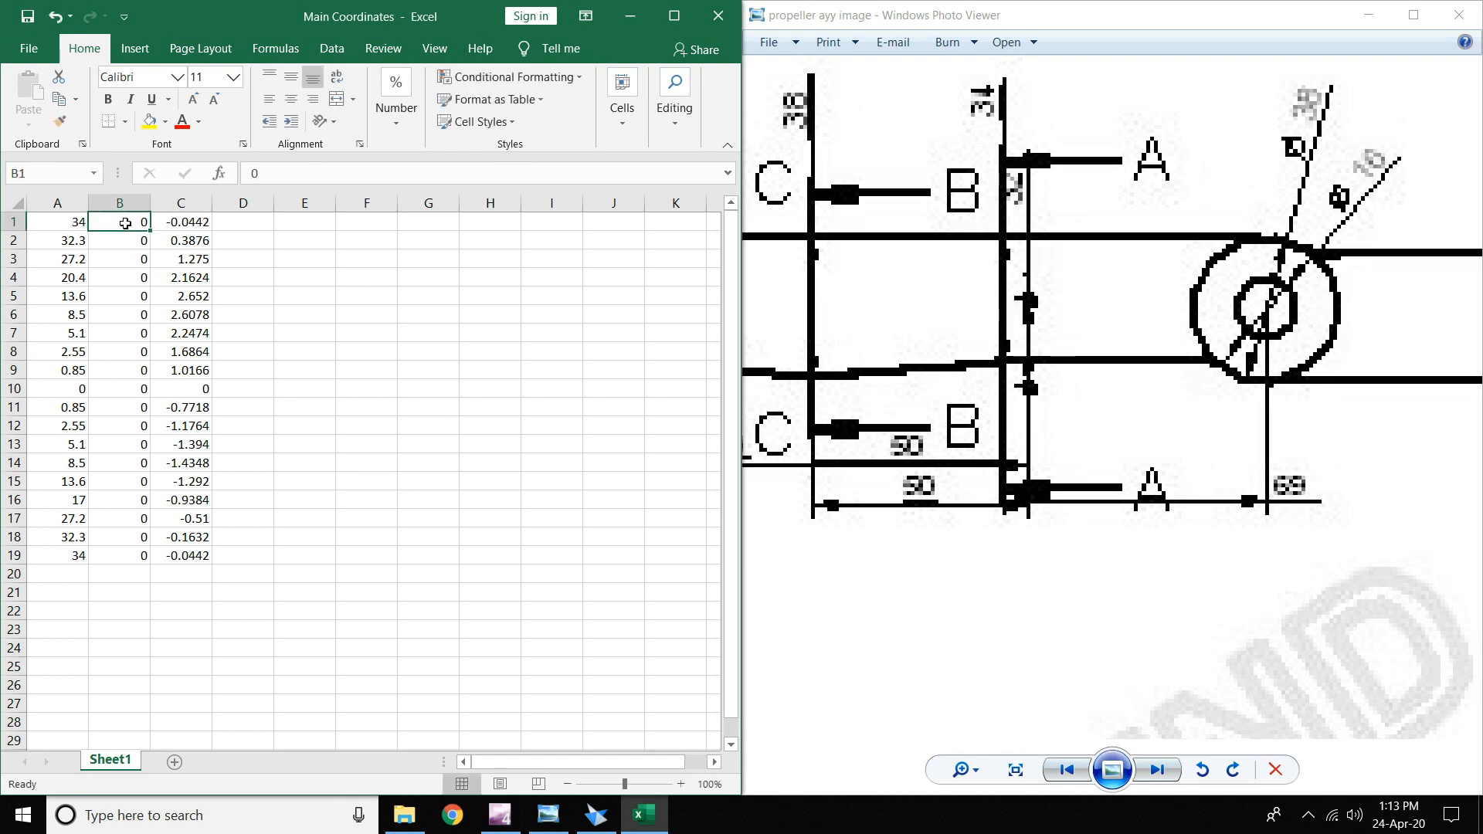
{"action": "type", "text": "6"}
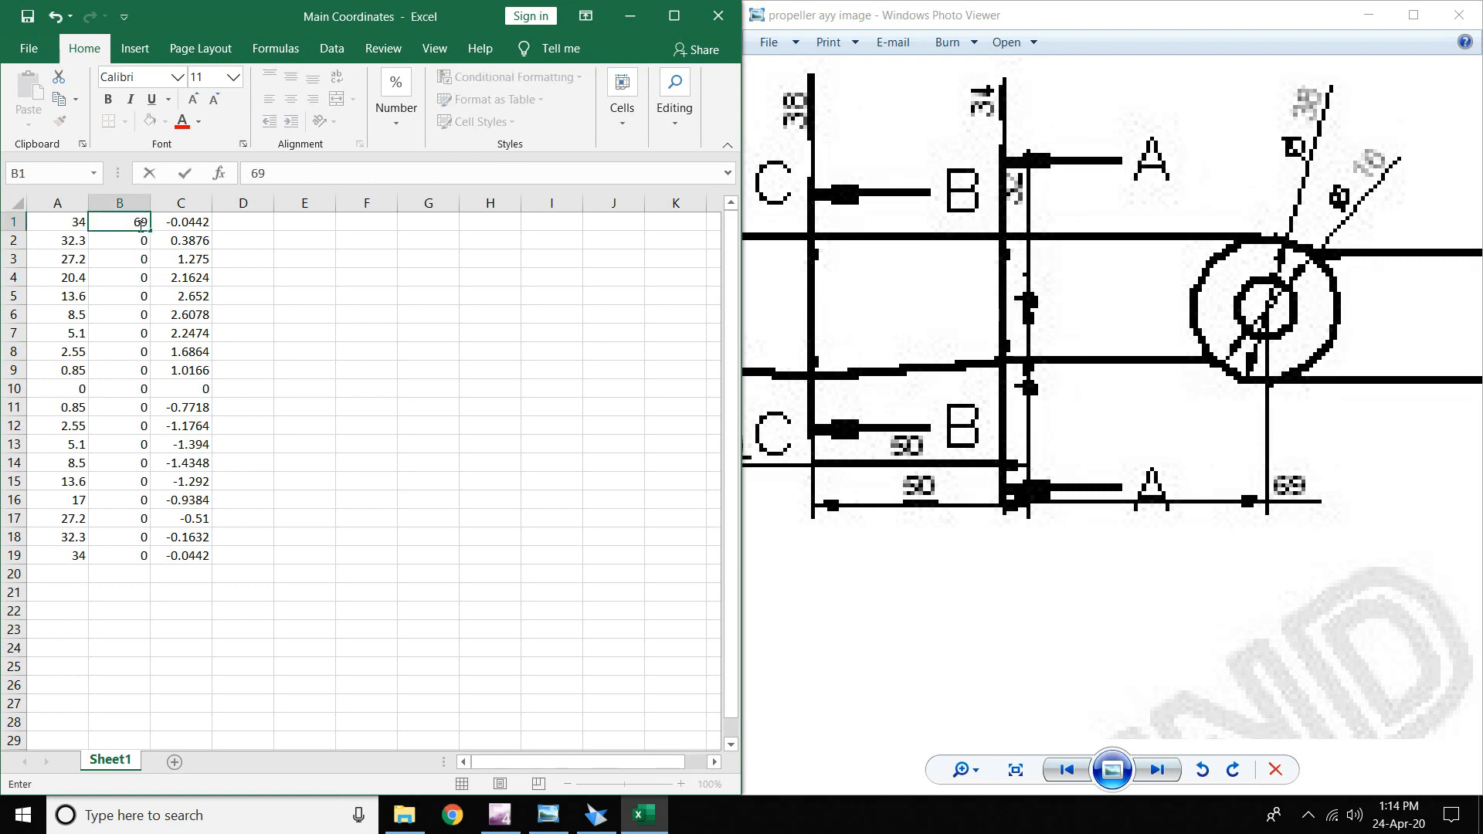
{"action": "type", "text": "9"}
{"action": "left_click_drag", "start_coordinate": [151, 229], "coordinate": [150, 567]}
{"action": "left_click", "coordinate": [243, 389]}
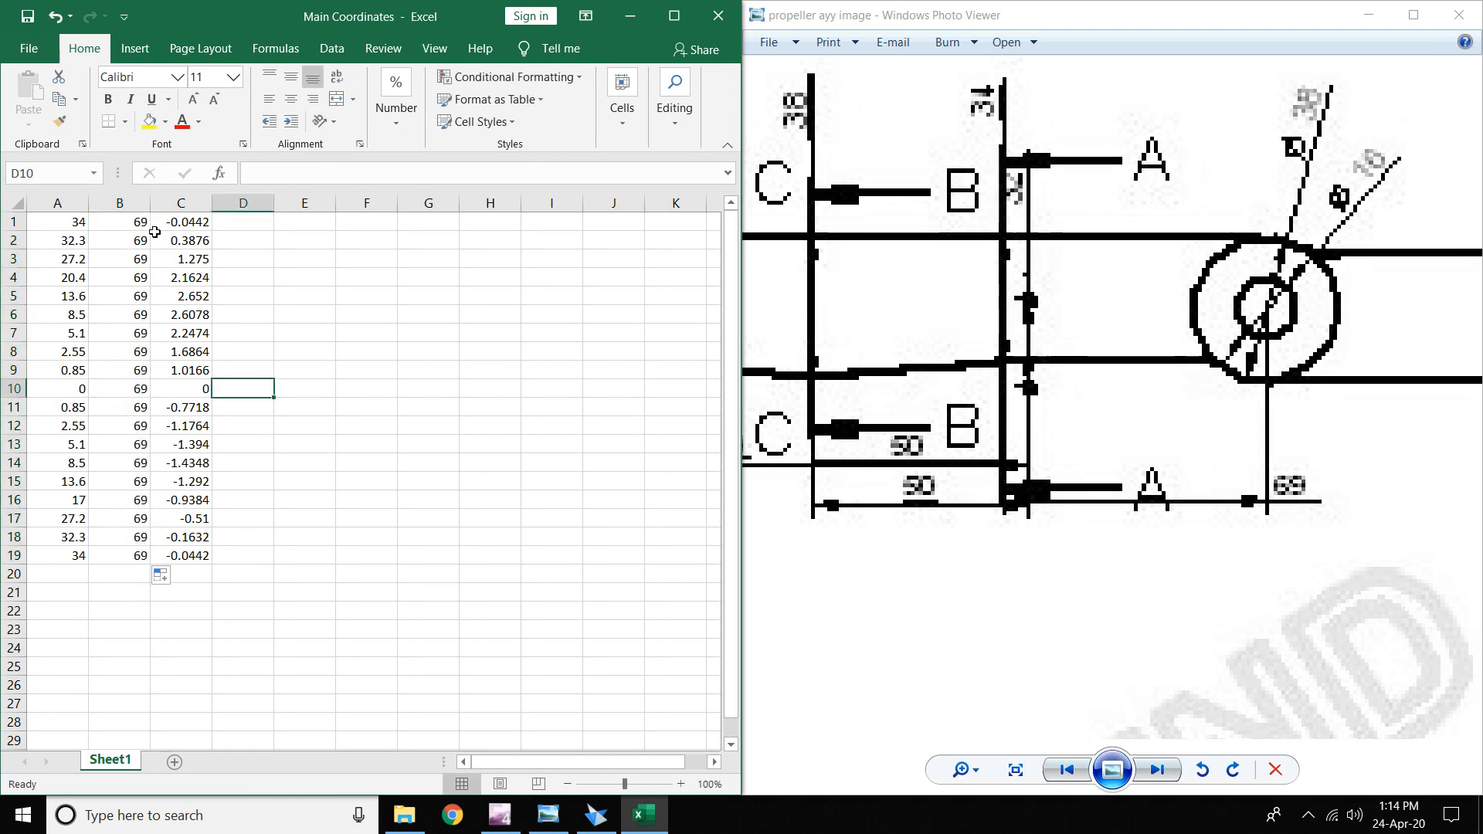
- Save the workbook as A_A in the Propeller Hub folder
{"action": "left_click", "coordinate": [29, 48]}
{"action": "left_click", "coordinate": [81, 303]}
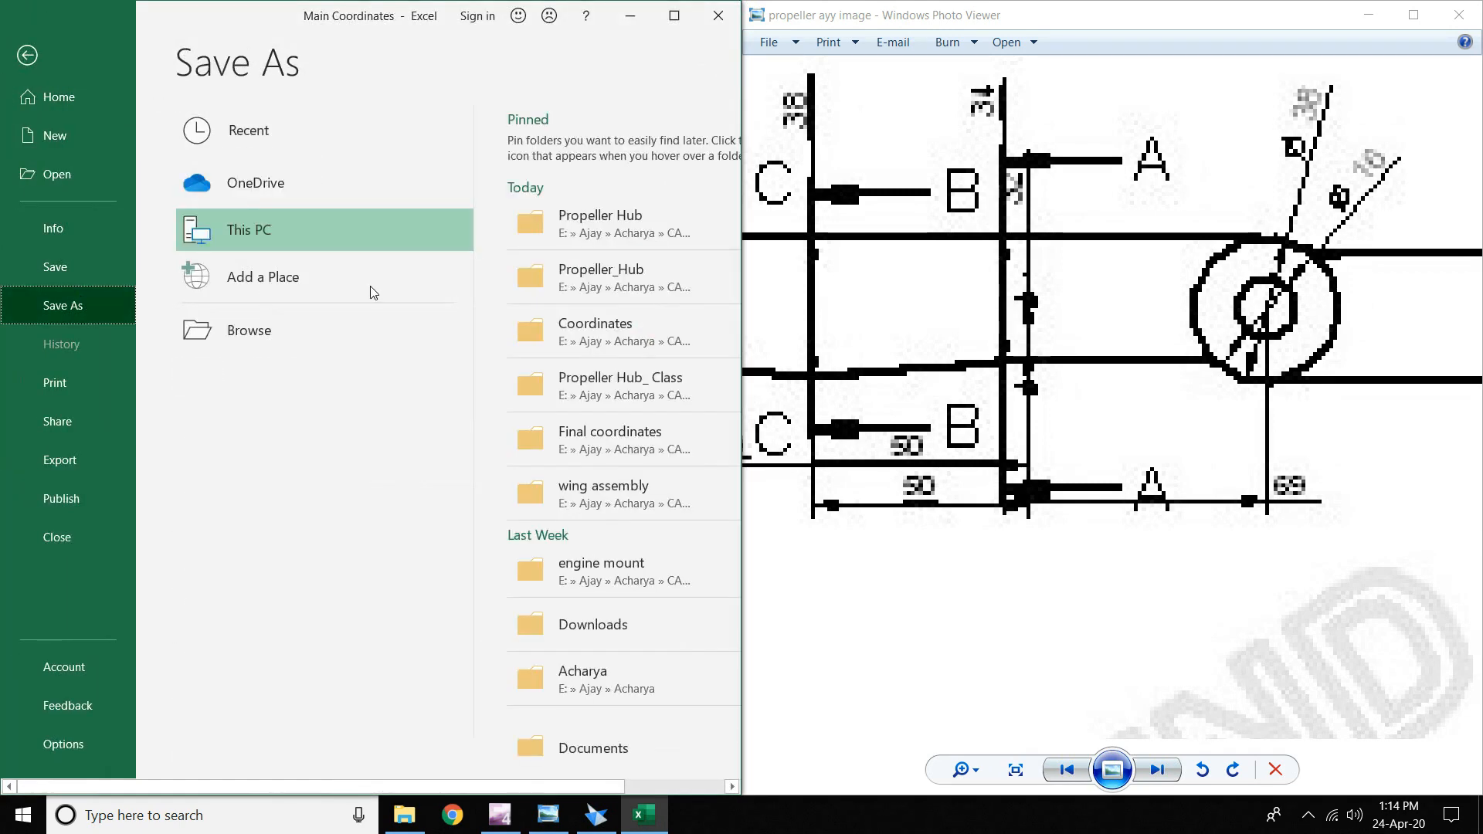
{"action": "left_click", "coordinate": [595, 242]}
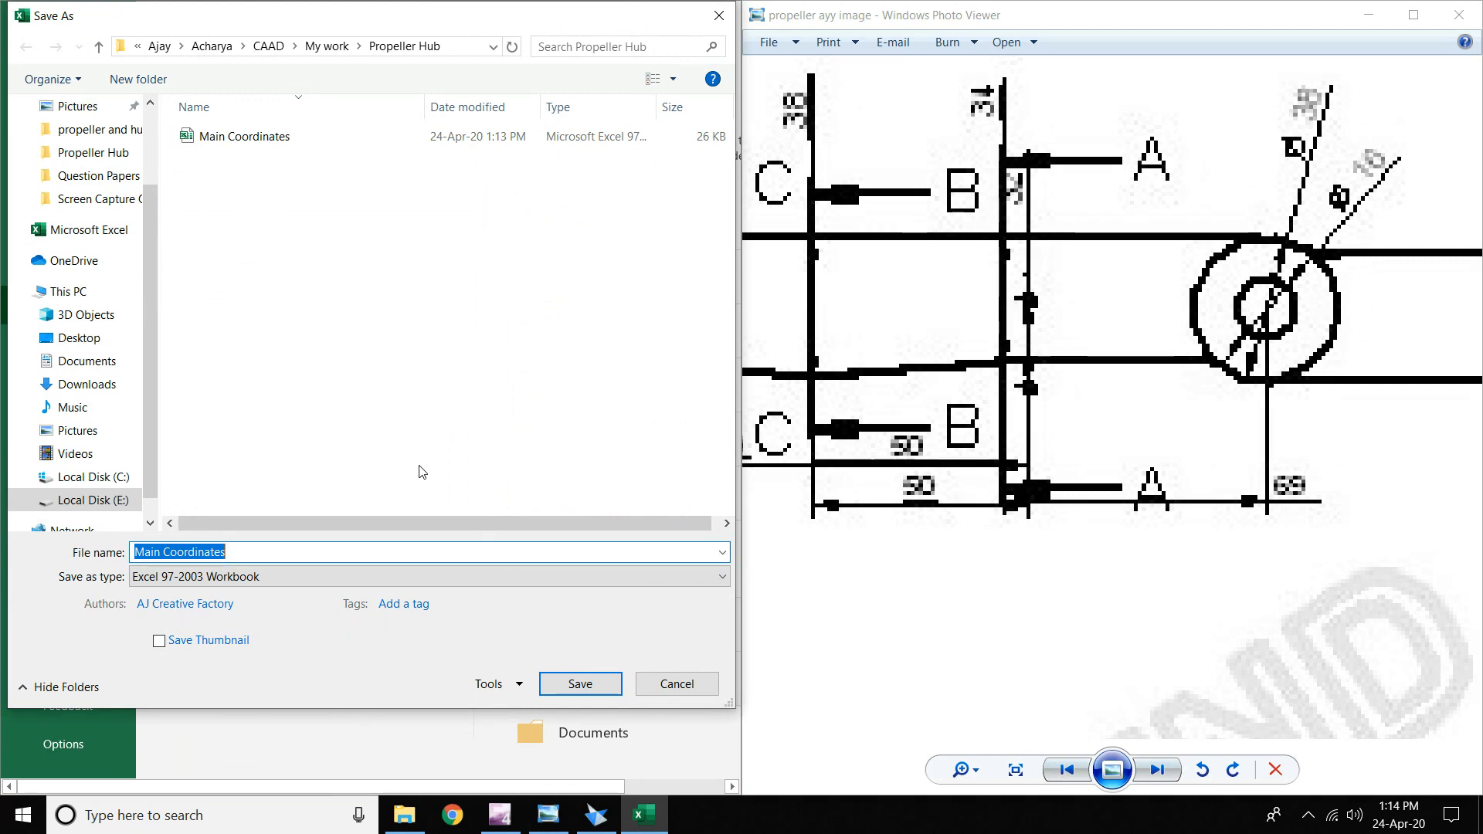
{"action": "type", "text": "A_A"}
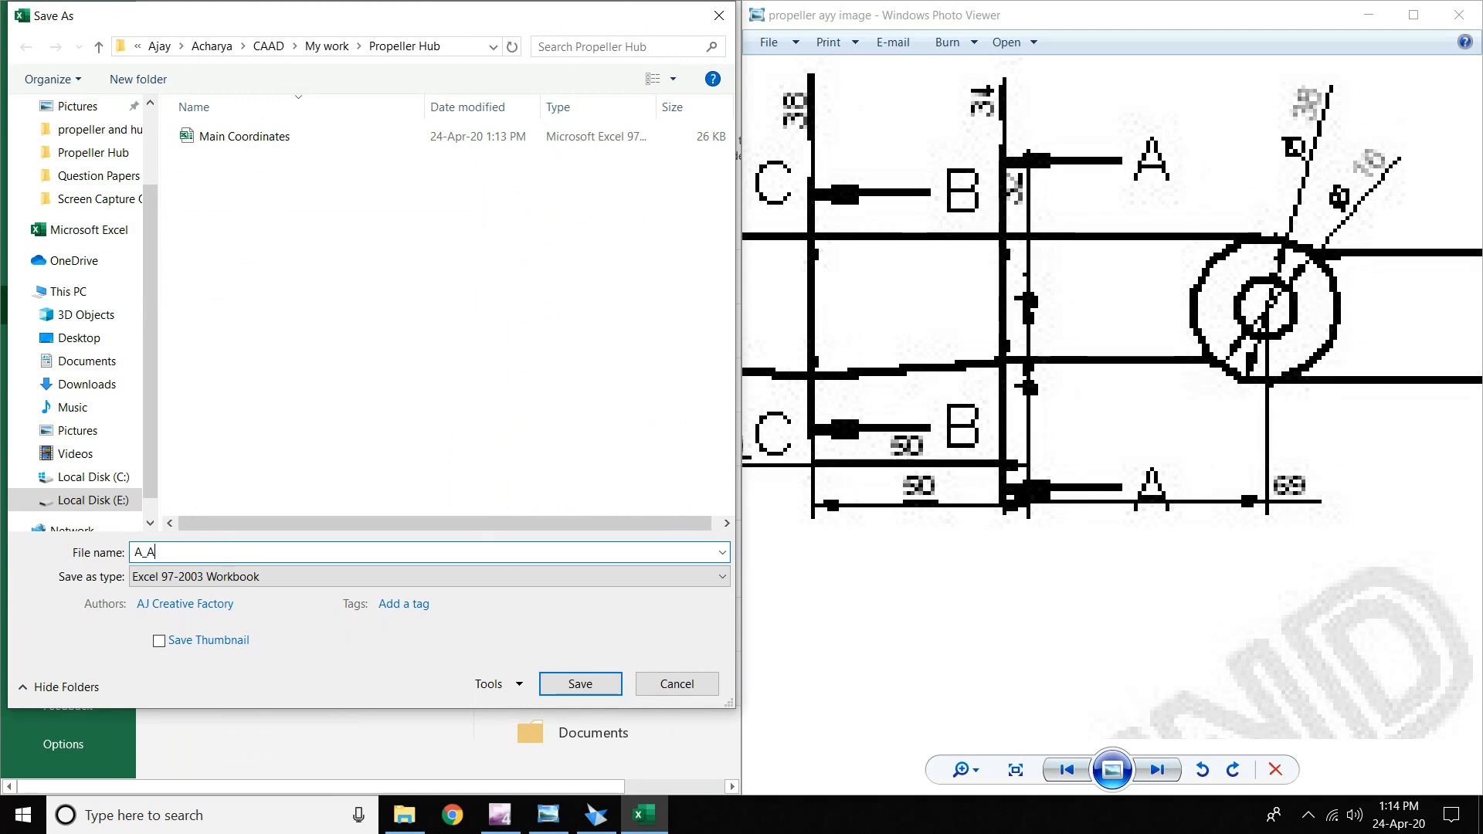
{"action": "key", "text": "Return"}
- Undo back to the normalized data and open the E1 scaling formula for editing
{"action": "left_click", "coordinate": [446, 481]}
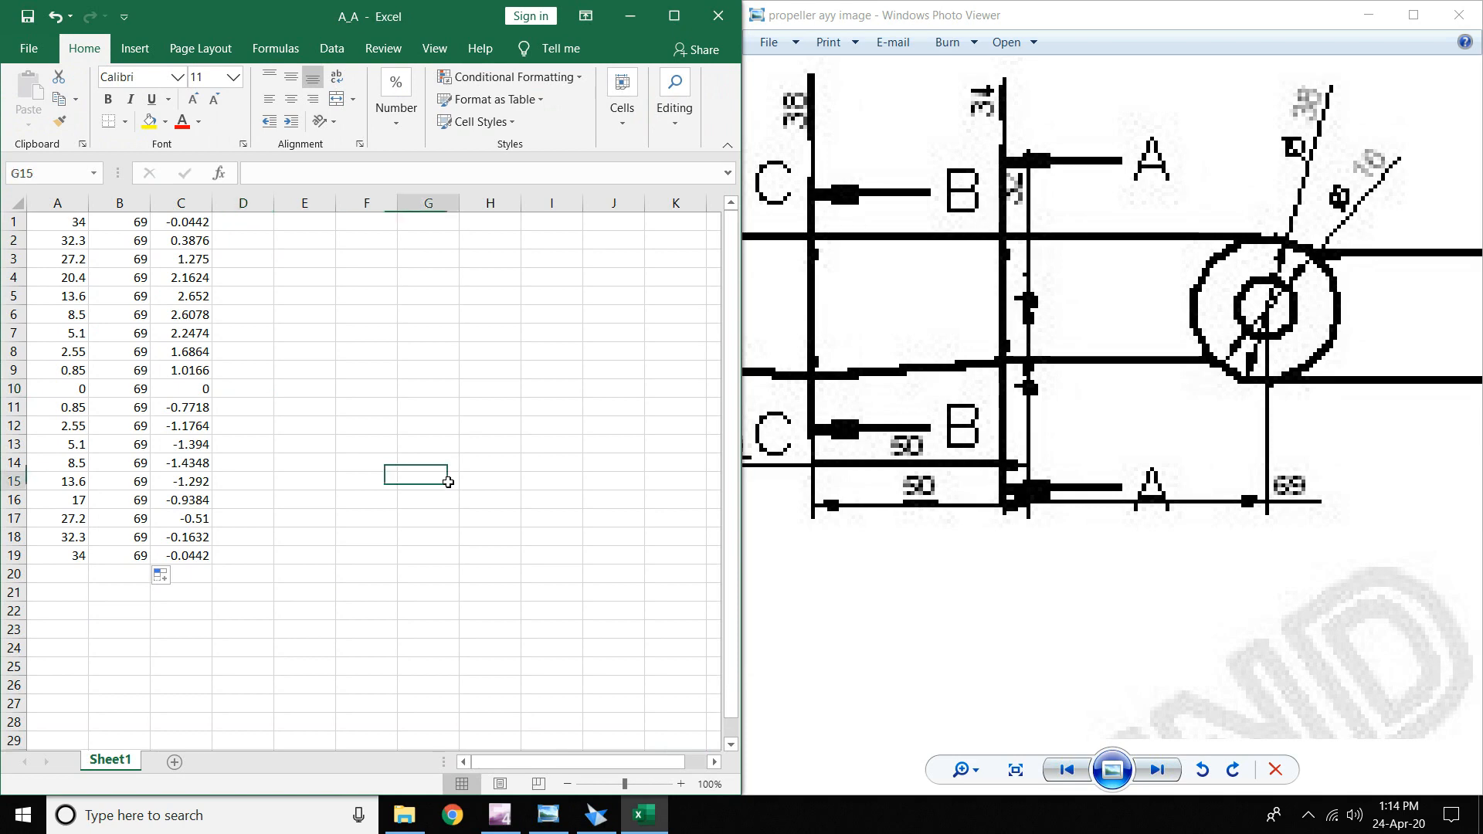
{"action": "key", "text": "ctrl+z"}
{"action": "key", "text": "ctrl+z"}
{"action": "key", "text": "ctrl+z"}
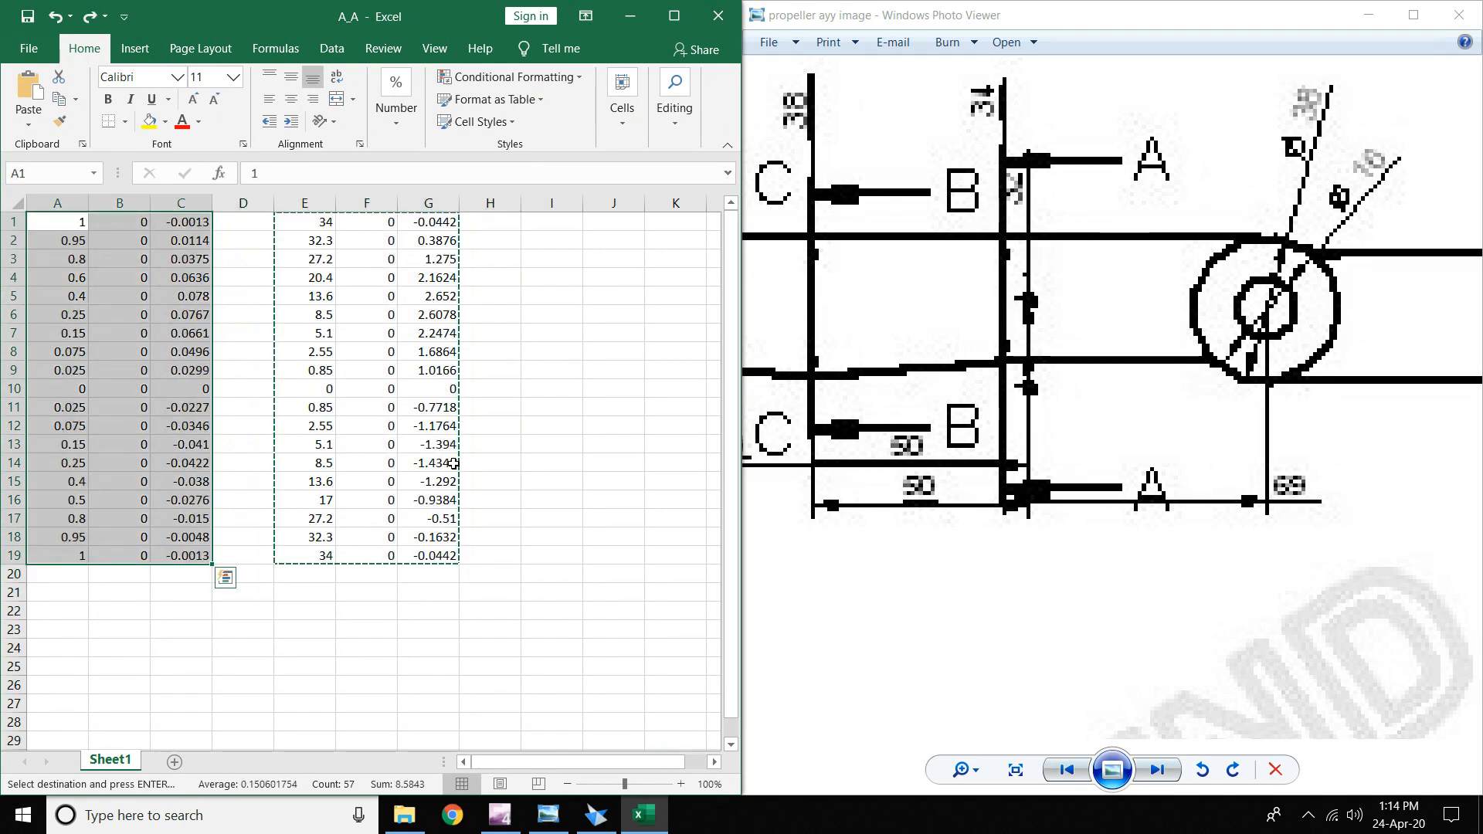
{"action": "left_click", "coordinate": [286, 221]}
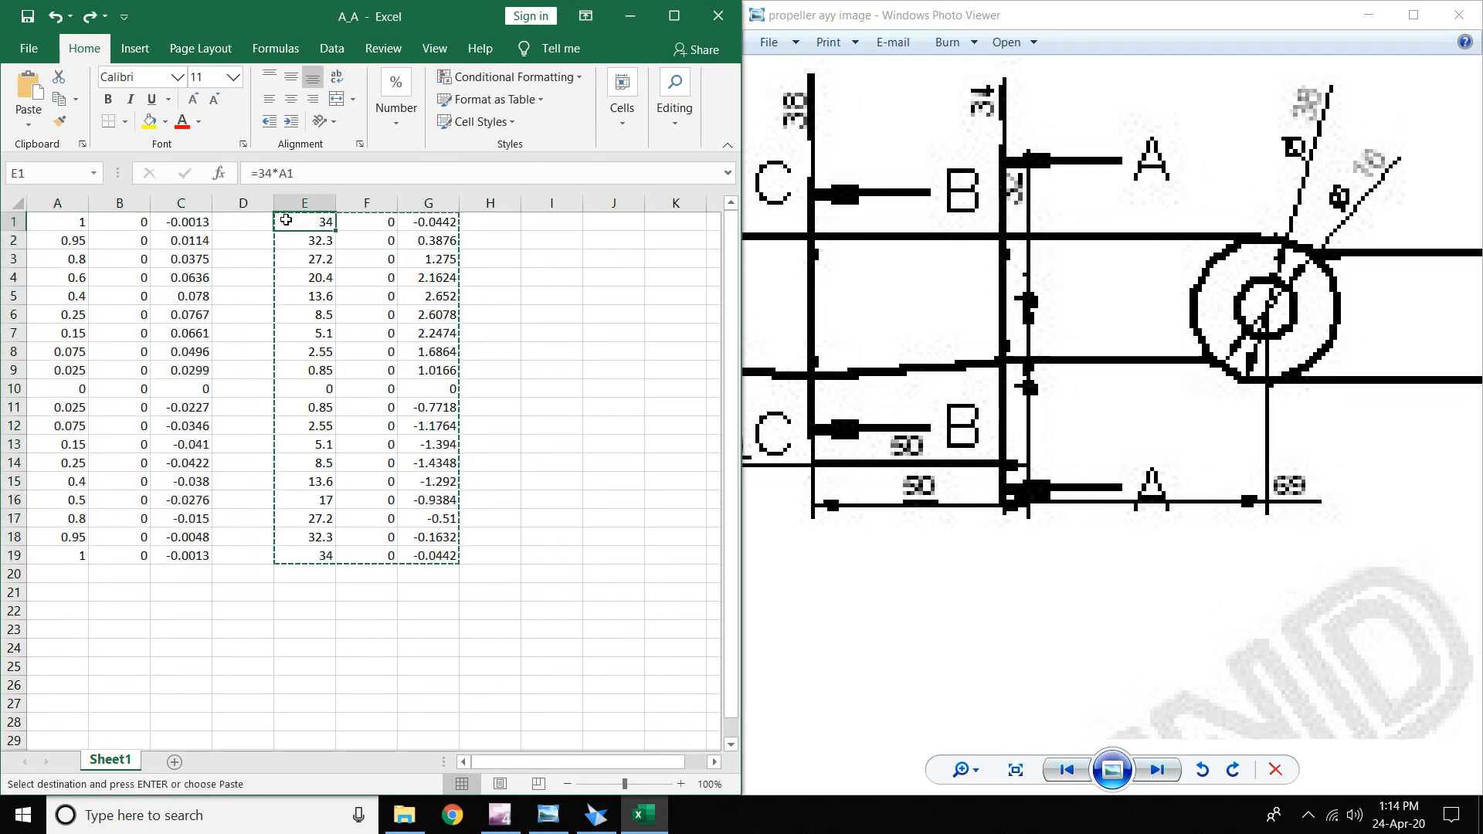
{"action": "double_click", "coordinate": [286, 221]}
{"action": "left_click_drag", "start_coordinate": [910, 297], "coordinate": [943, 294]}
- Change the scale formula to =38*A1 and fill it across E1:G19
{"action": "left_click_drag", "start_coordinate": [816, 269], "coordinate": [989, 289]}
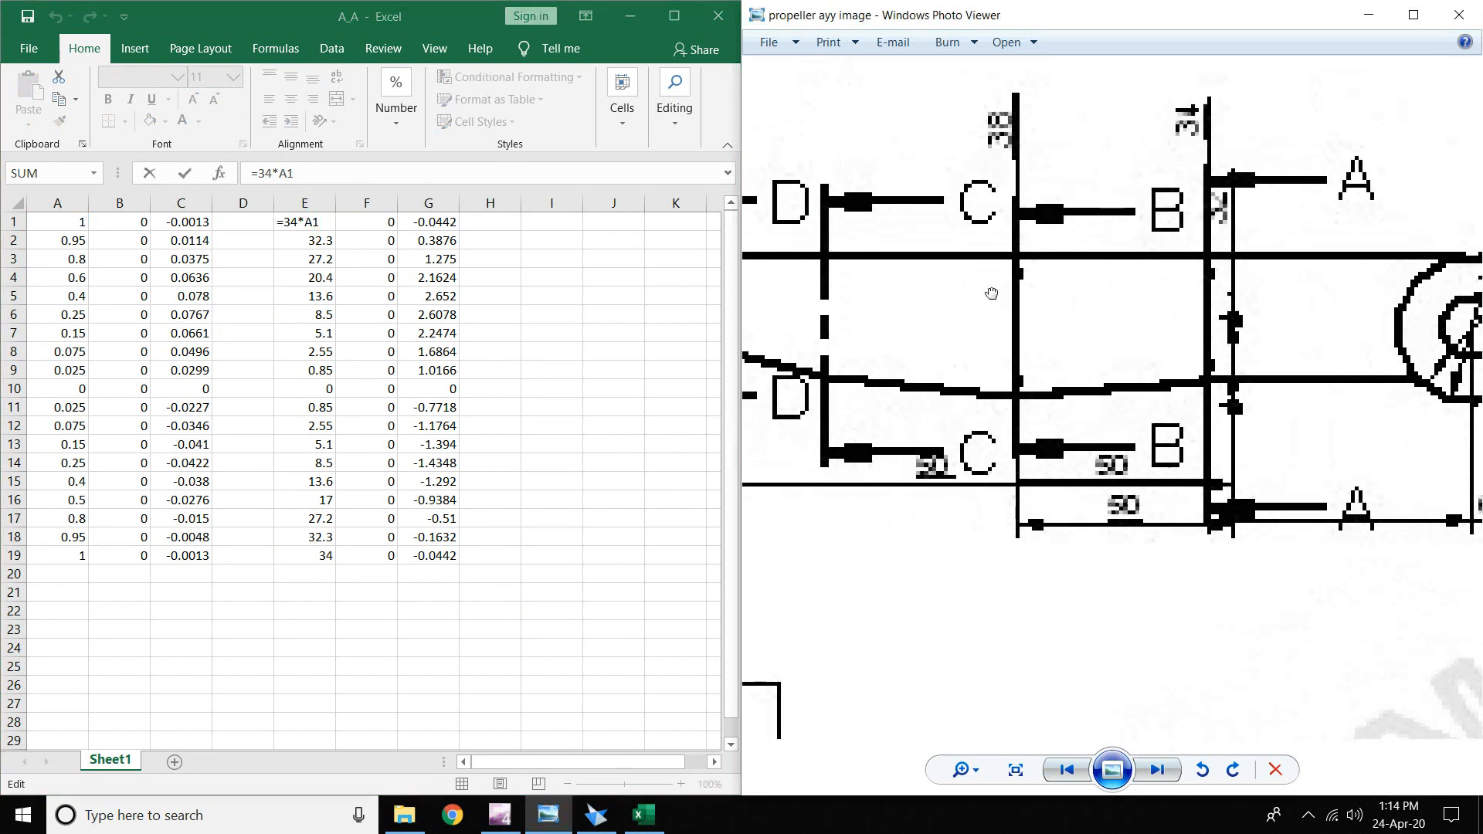
{"action": "left_click", "coordinate": [300, 221]}
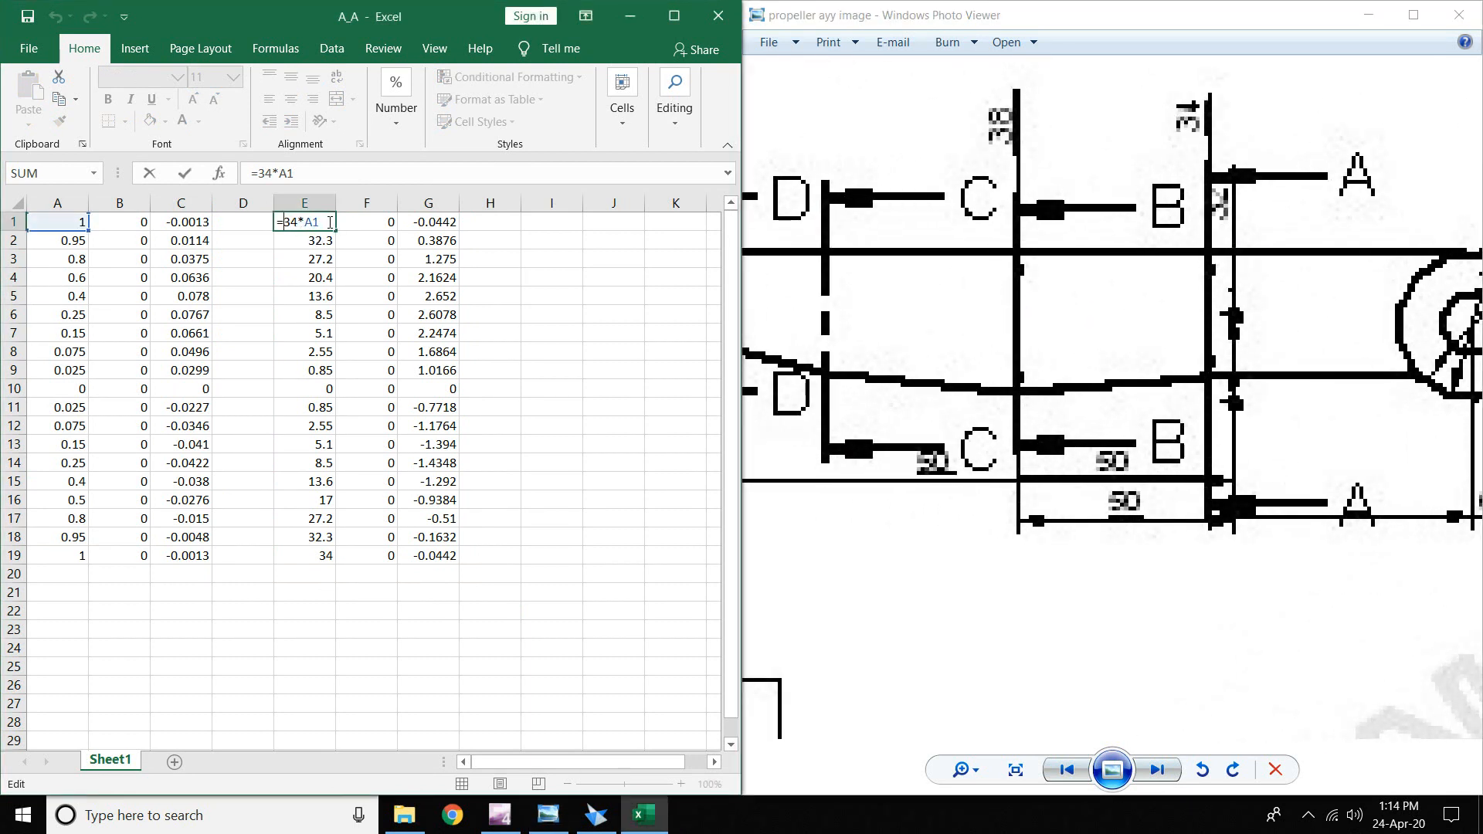
{"action": "key", "text": "BackSpace"}
{"action": "type", "text": "8"}
{"action": "key", "text": "Return"}
{"action": "left_click", "coordinate": [334, 228]}
{"action": "left_click_drag", "start_coordinate": [333, 229], "coordinate": [448, 560]}
{"action": "left_click", "coordinate": [546, 364]}
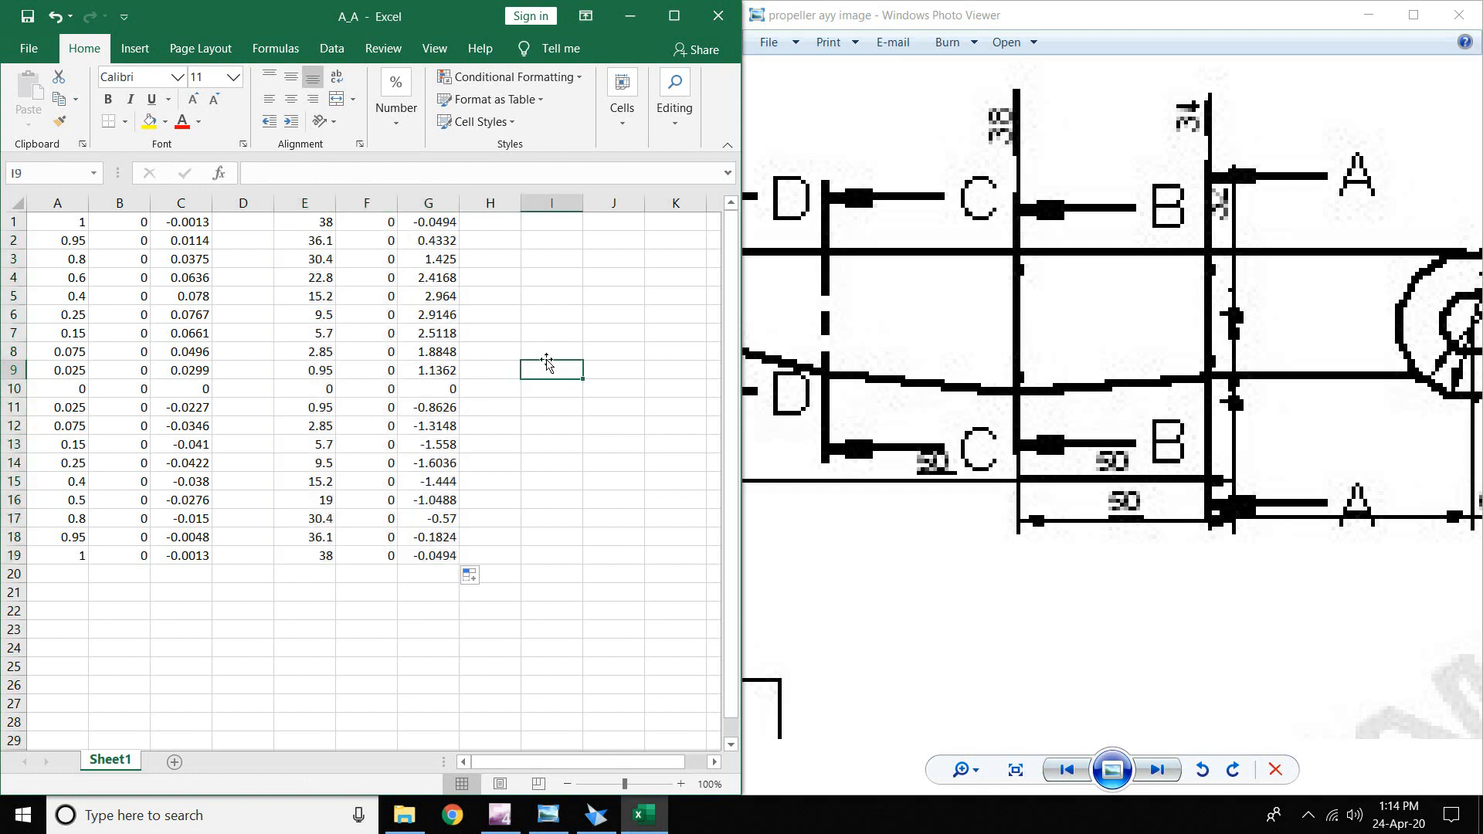
- Set the Y values in F1:F19 to 119
{"action": "left_click_drag", "start_coordinate": [1228, 487], "coordinate": [1103, 468]}
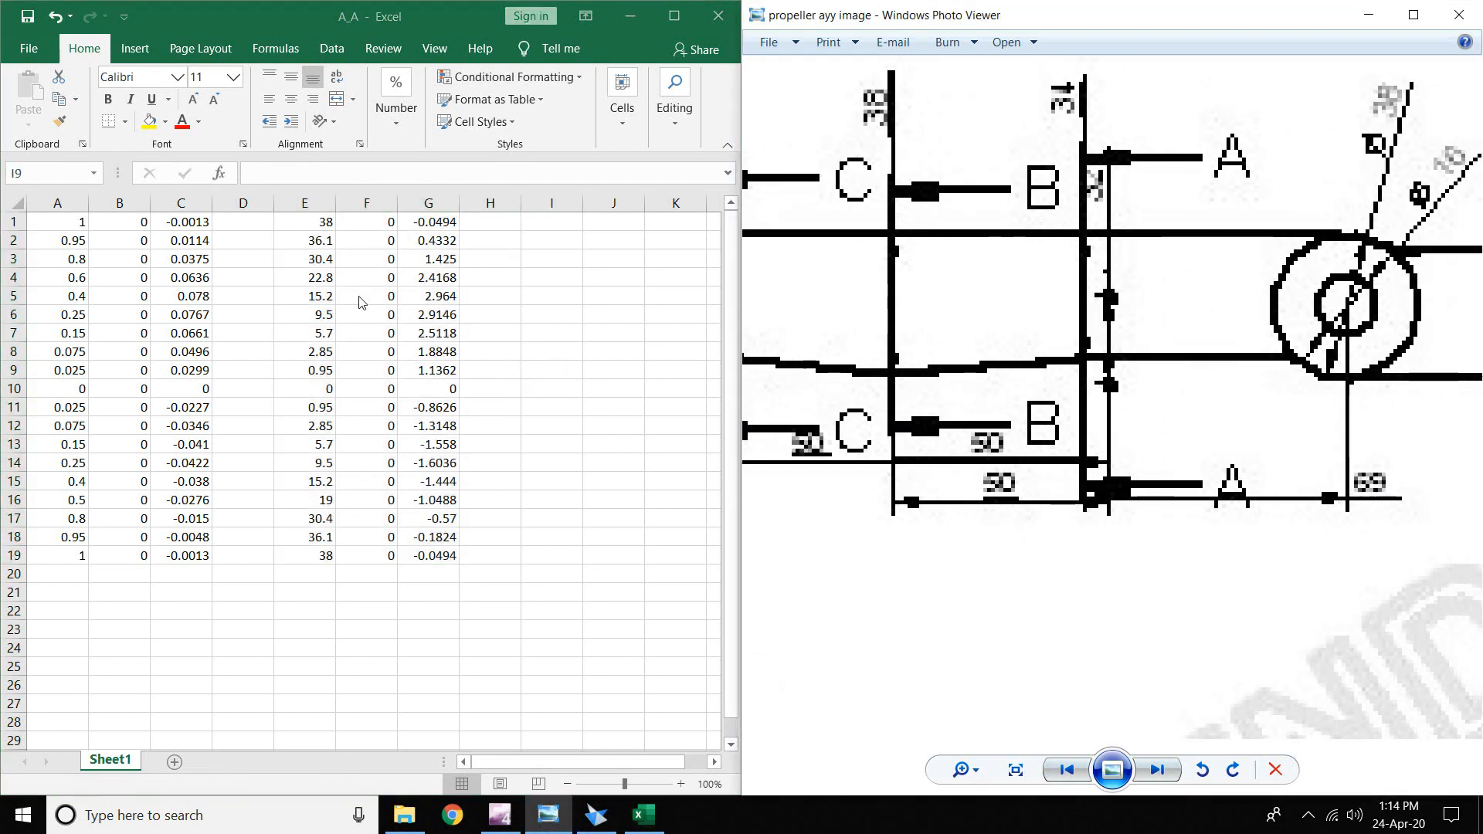
{"action": "left_click", "coordinate": [366, 222]}
{"action": "type", "text": "=38*B1"}
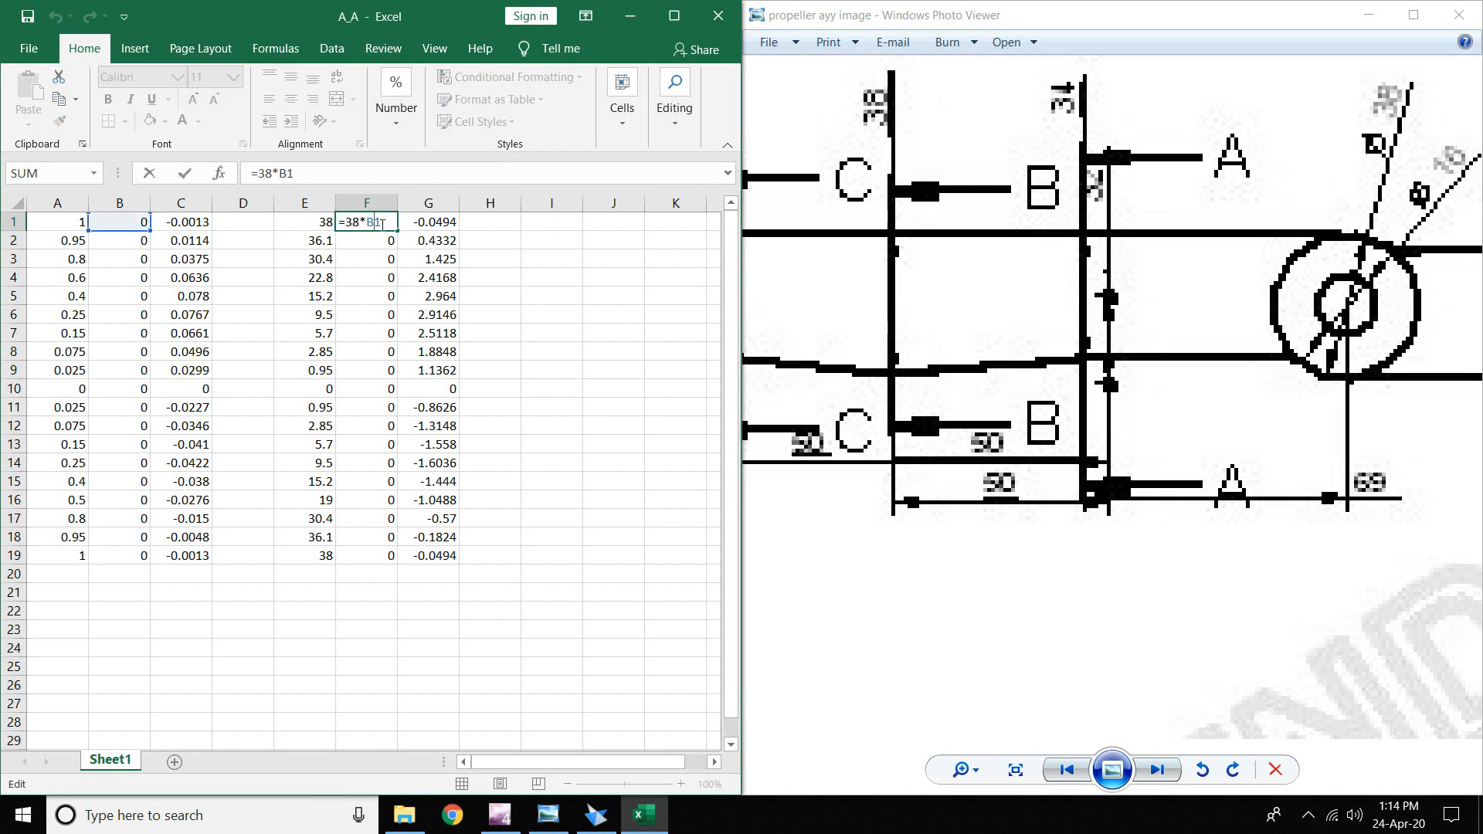
{"action": "key", "text": "Escape"}
{"action": "type", "text": "11"}
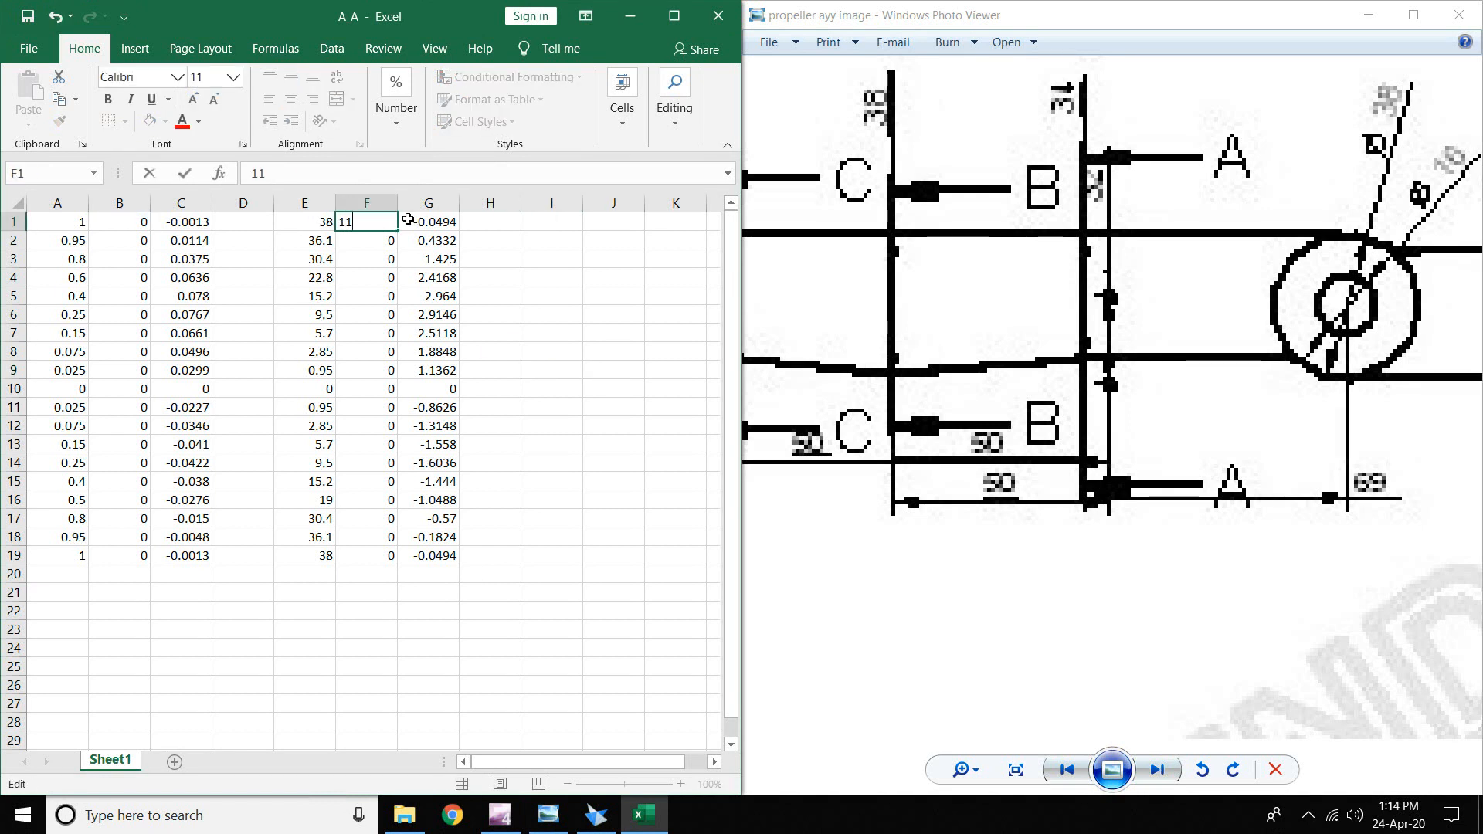
{"action": "type", "text": "9"}
{"action": "key", "text": "Return"}
{"action": "left_click", "coordinate": [392, 225]}
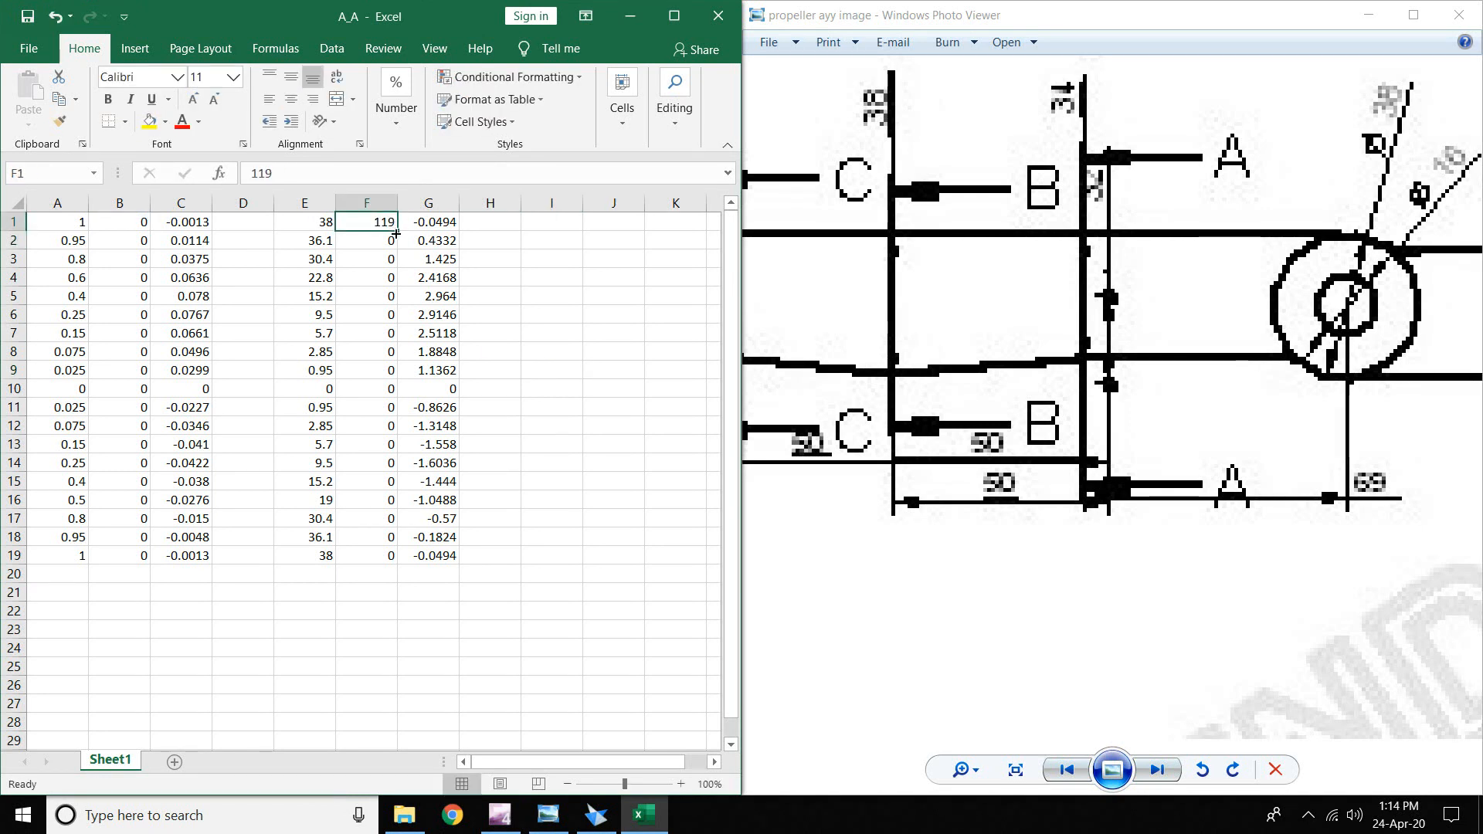
{"action": "left_click_drag", "start_coordinate": [396, 233], "coordinate": [396, 558]}
{"action": "left_click", "coordinate": [490, 574]}
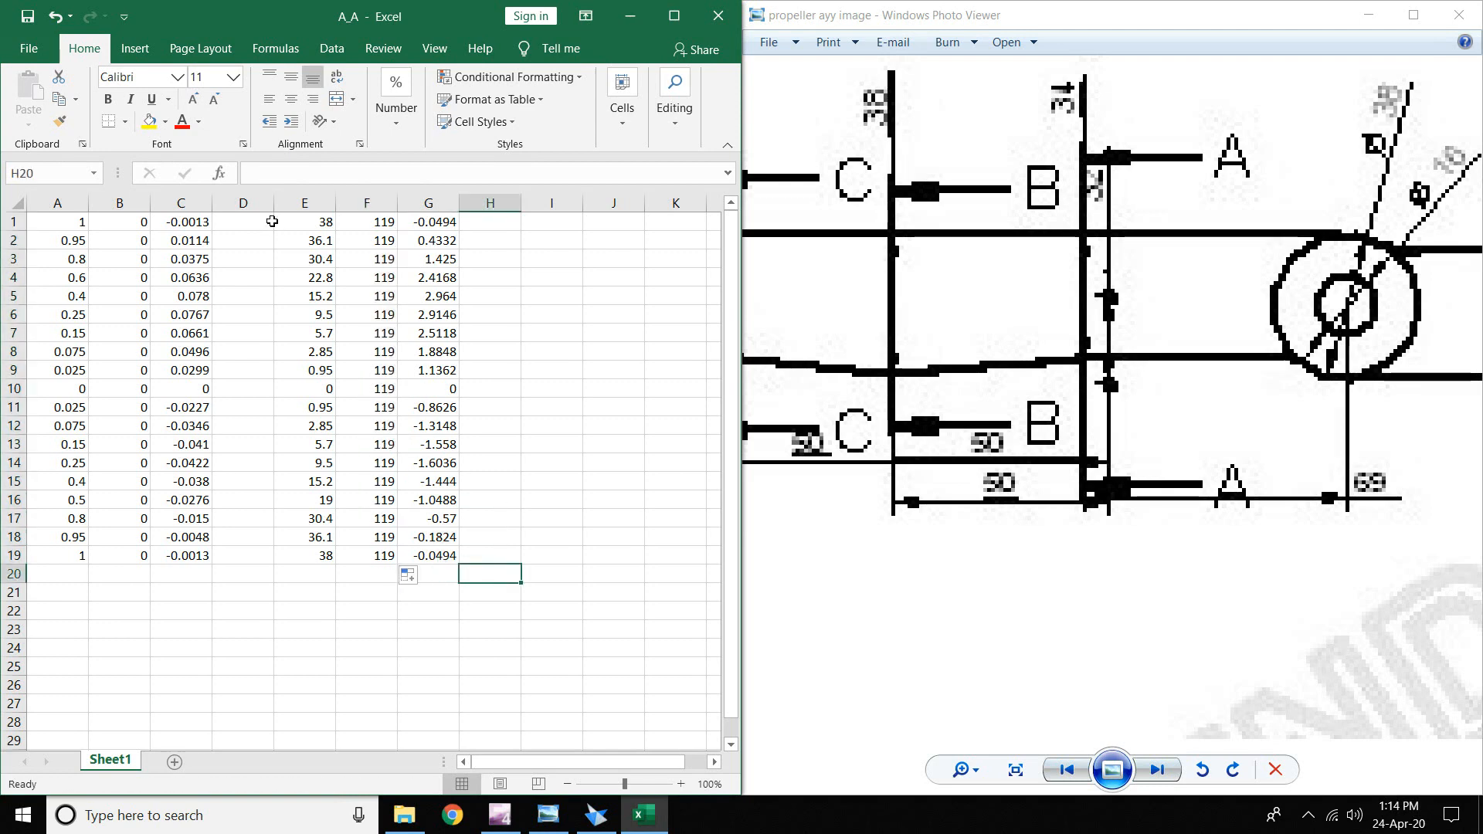
- Copy E1:G19 and paste the values over A1:C19
{"action": "left_click_drag", "start_coordinate": [295, 223], "coordinate": [432, 555]}
{"action": "right_click", "coordinate": [422, 354]}
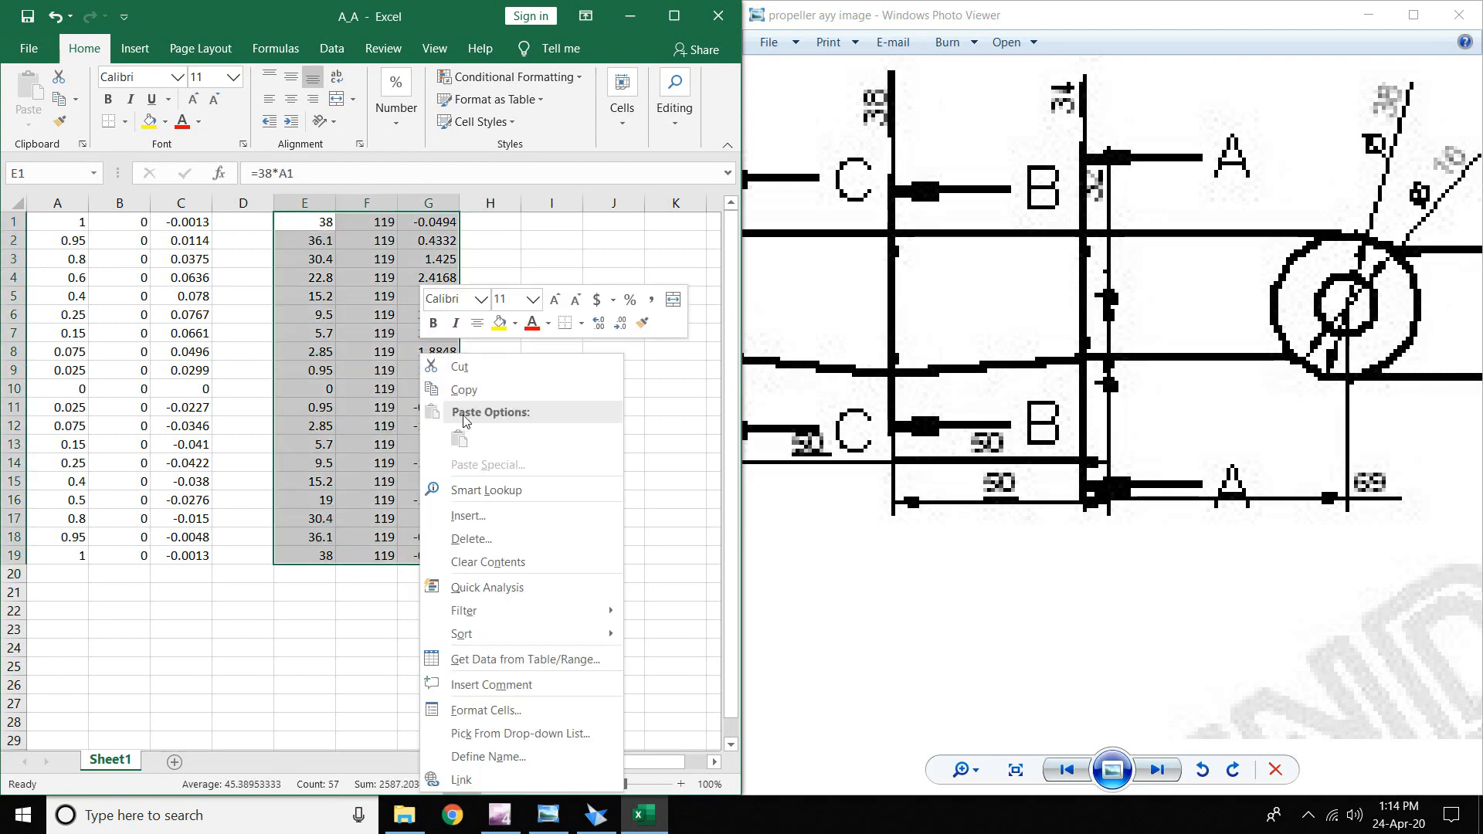
{"action": "left_click", "coordinate": [463, 390]}
{"action": "right_click", "coordinate": [73, 223]}
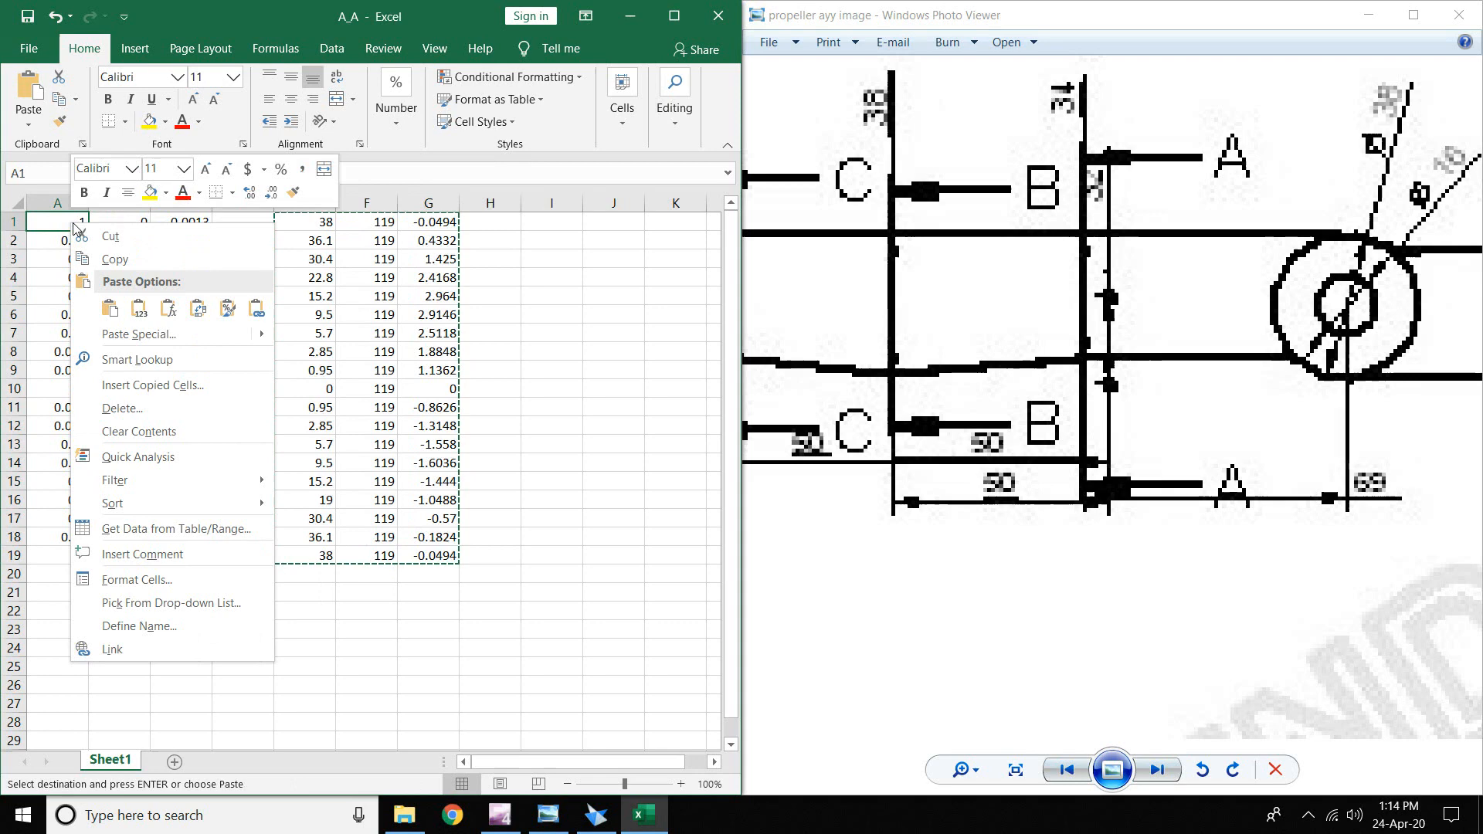
{"action": "left_click", "coordinate": [136, 307]}
{"action": "left_click_drag", "start_coordinate": [243, 220], "coordinate": [523, 595]}
- Save the workbook as B_B in Propeller Hub, then undo back to the normalized coordinates
{"action": "left_click", "coordinate": [29, 48]}
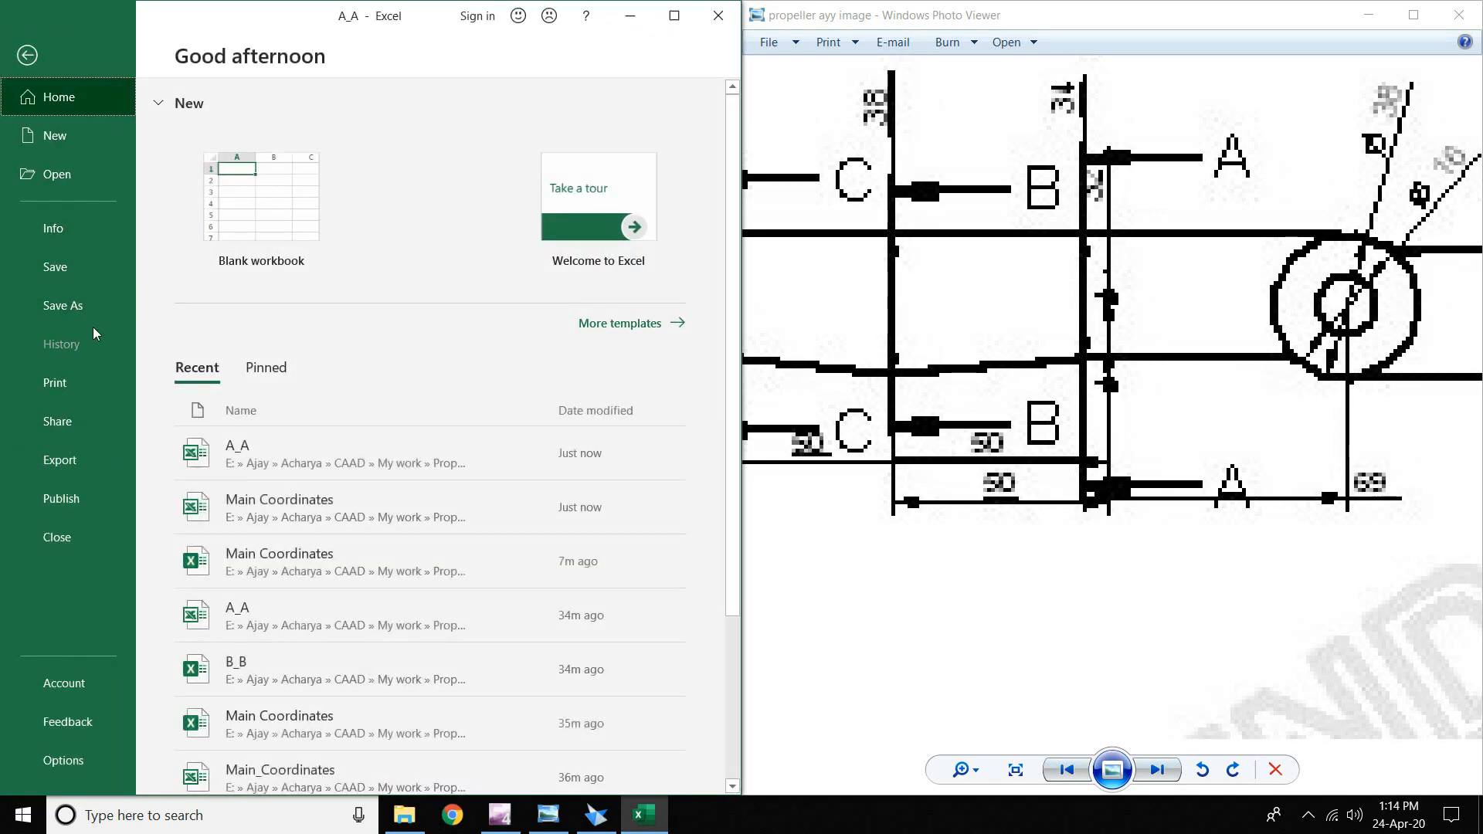
{"action": "left_click", "coordinate": [85, 308]}
{"action": "left_click", "coordinate": [323, 324]}
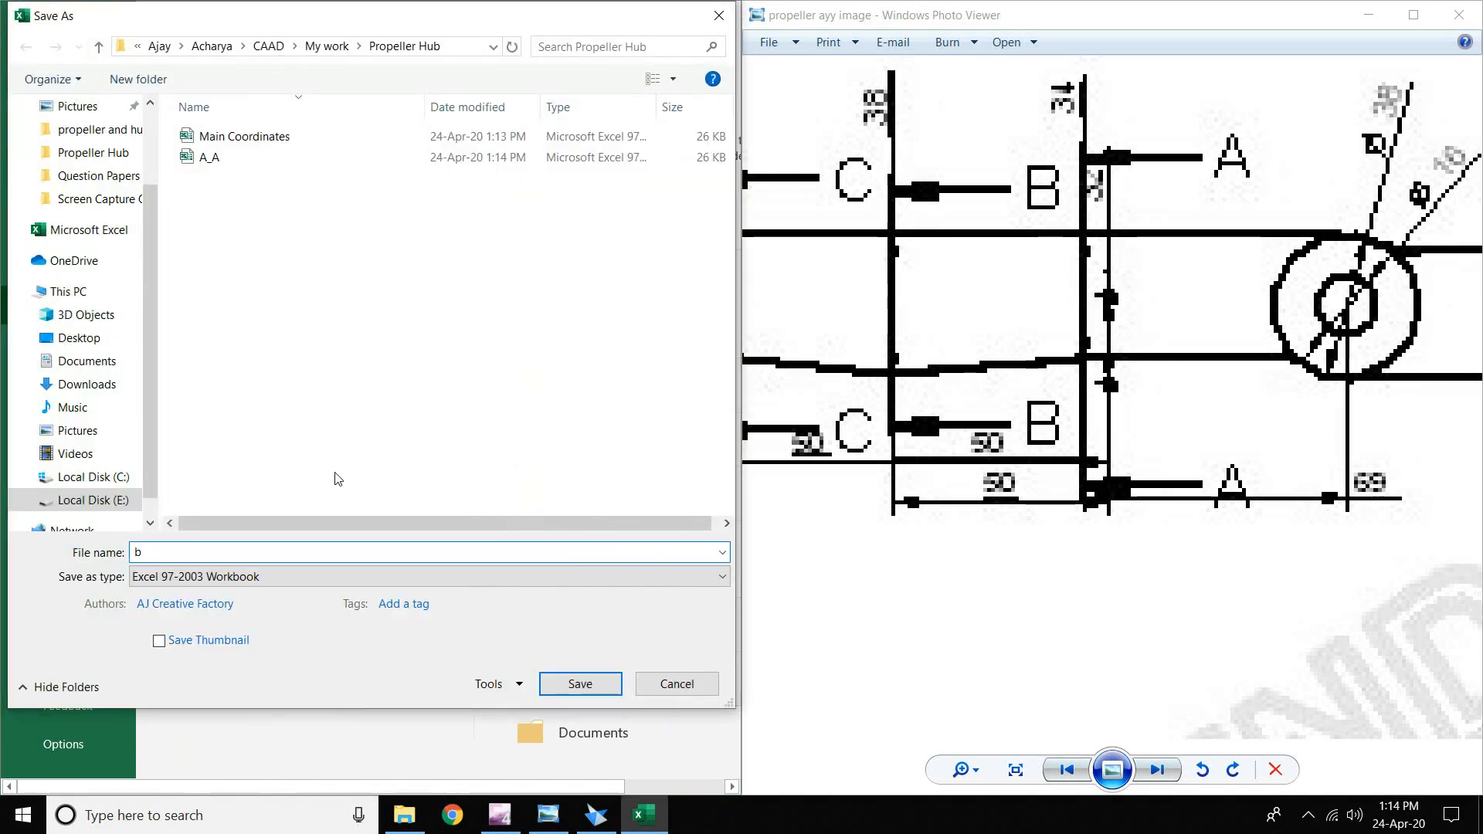
{"action": "type", "text": "B_B"}
{"action": "key", "text": "Return"}
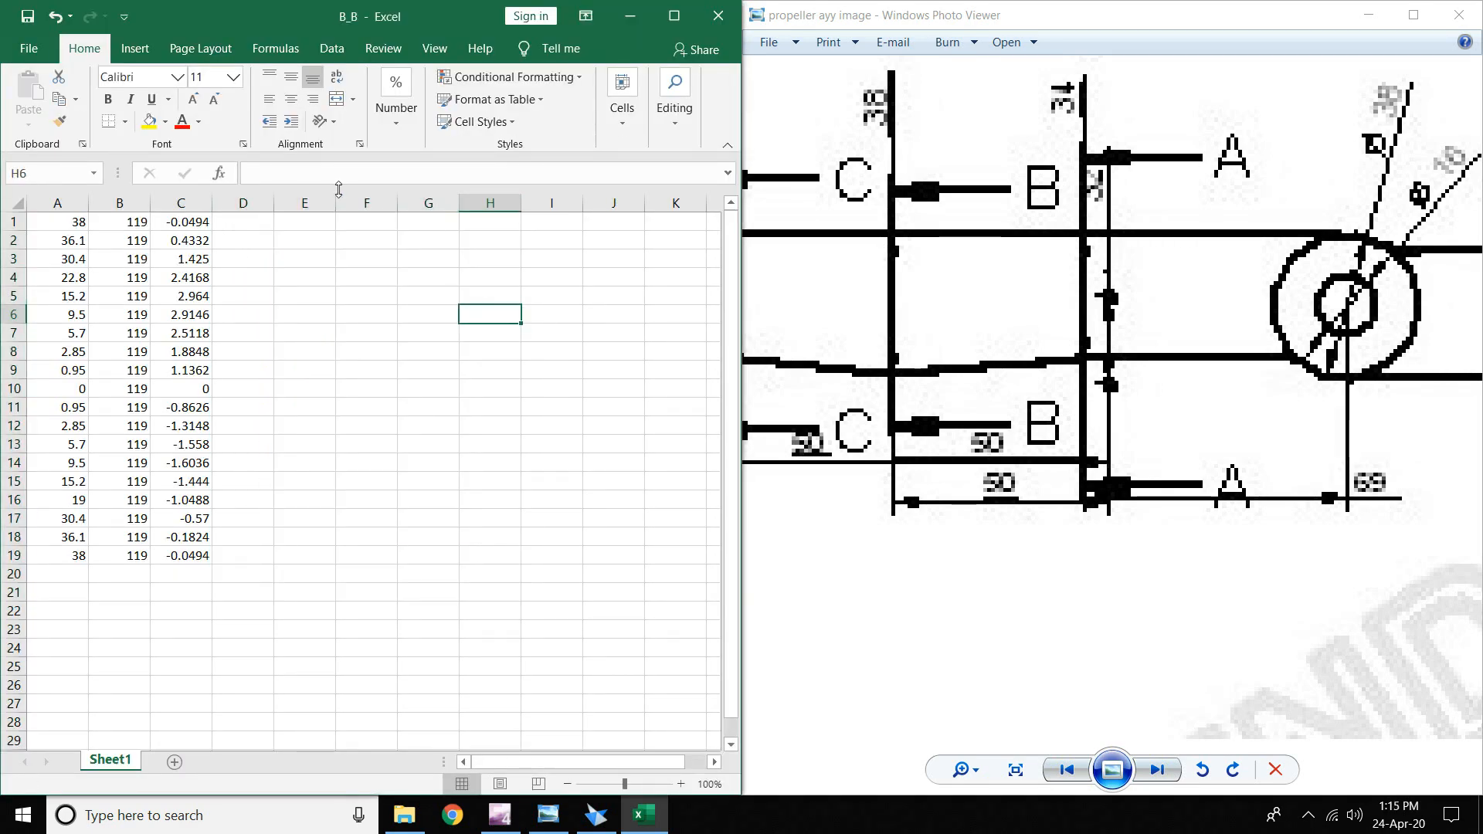
{"action": "key", "text": "ctrl+z"}
{"action": "key", "text": "ctrl+z"}
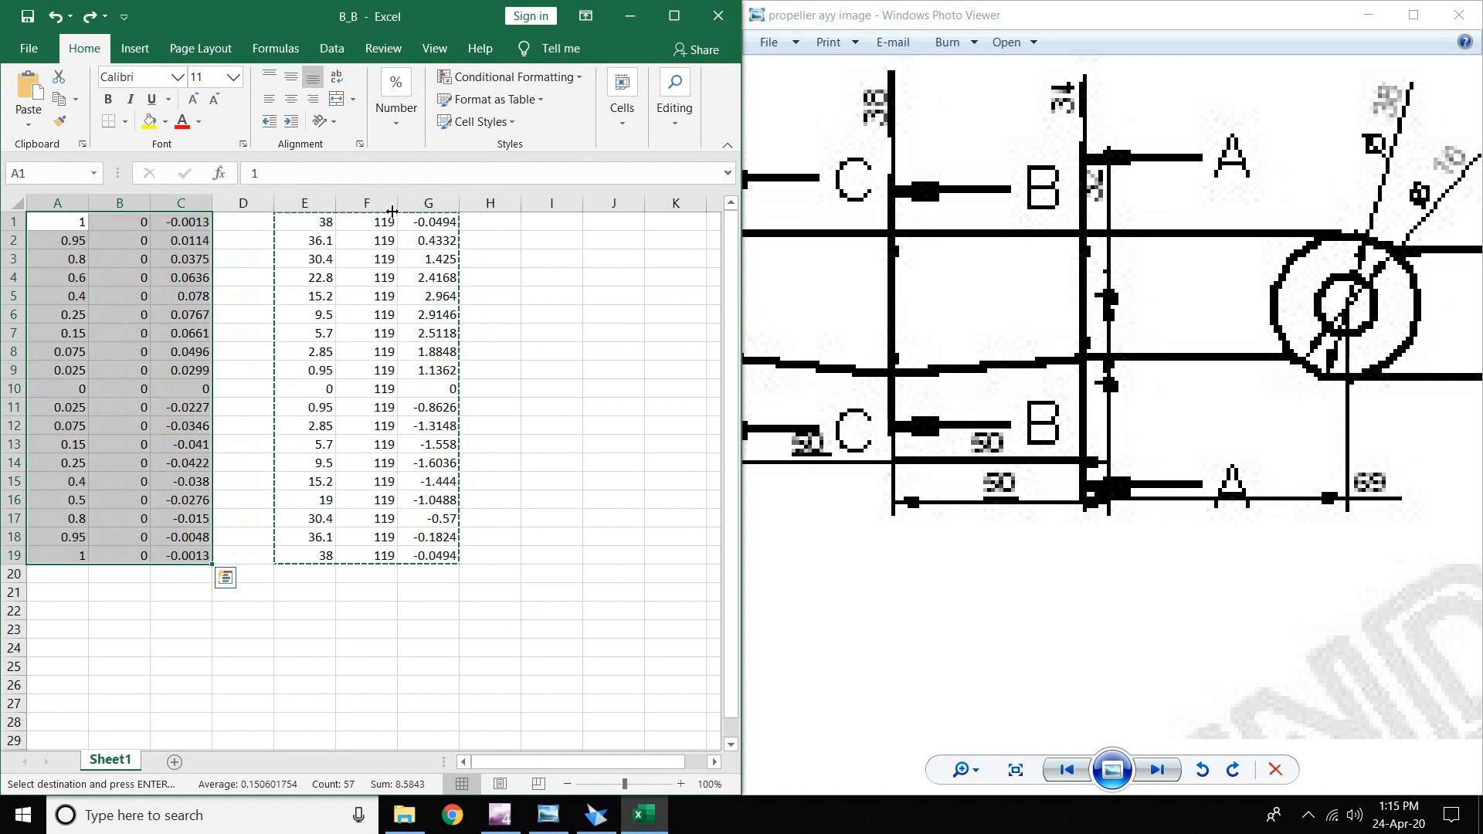
- Pan the reference drawing to locate sections A and E, leaving E1's formula unchanged
{"action": "left_click", "coordinate": [326, 215]}
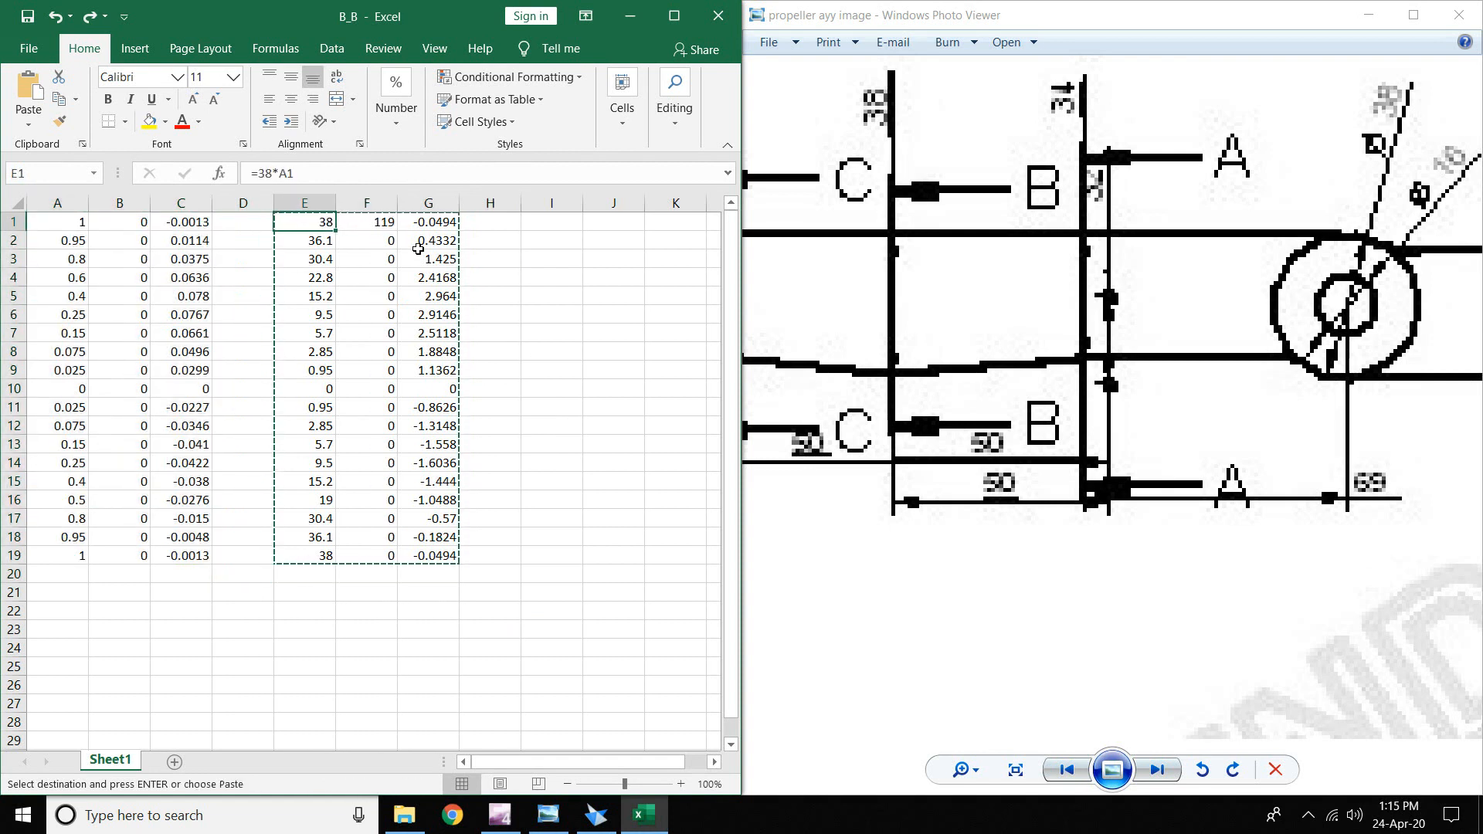
{"action": "double_click", "coordinate": [321, 223]}
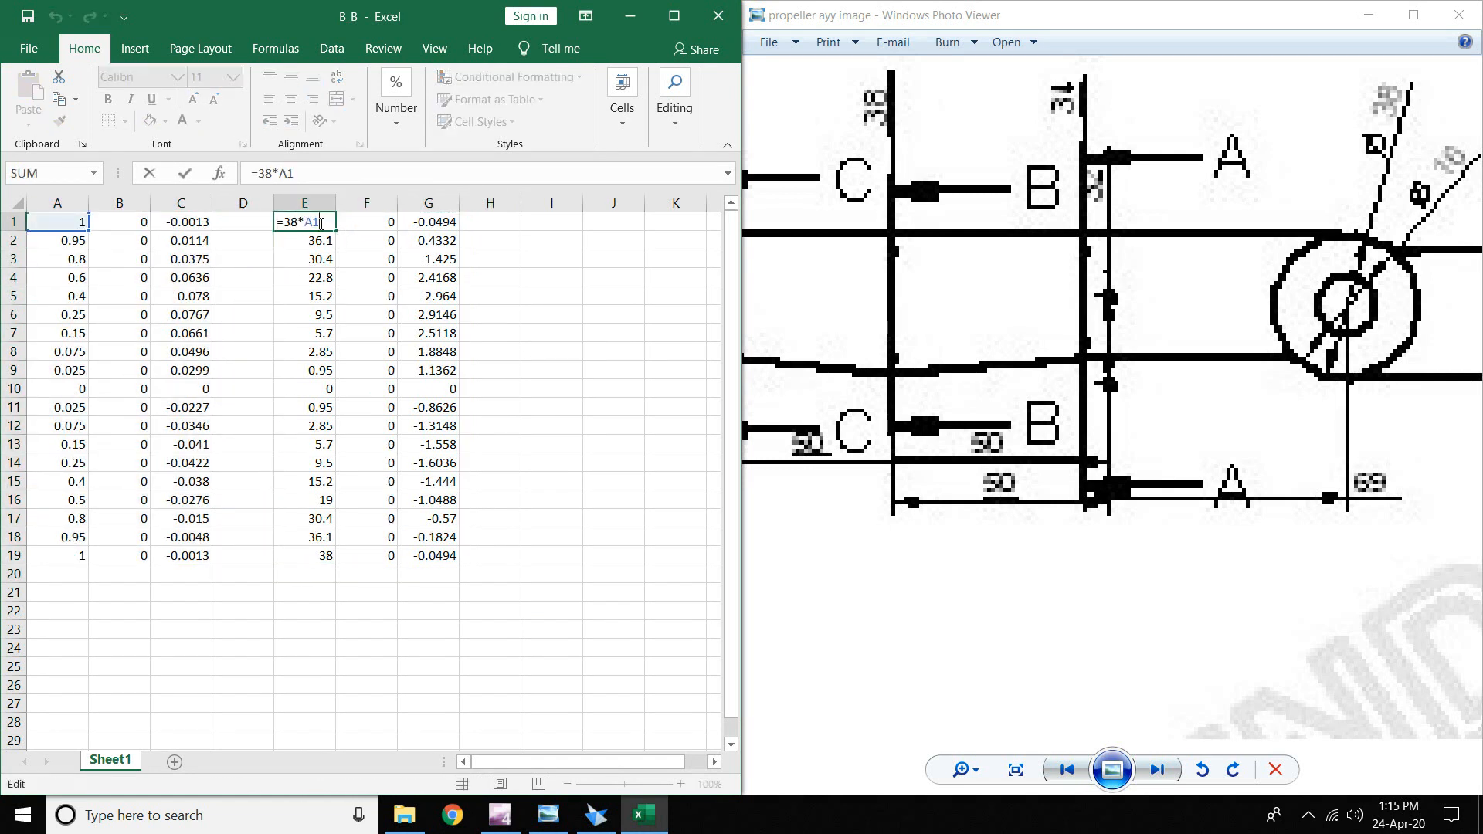
{"action": "left_click_drag", "start_coordinate": [768, 294], "coordinate": [886, 325]}
{"action": "left_click_drag", "start_coordinate": [767, 347], "coordinate": [997, 326]}
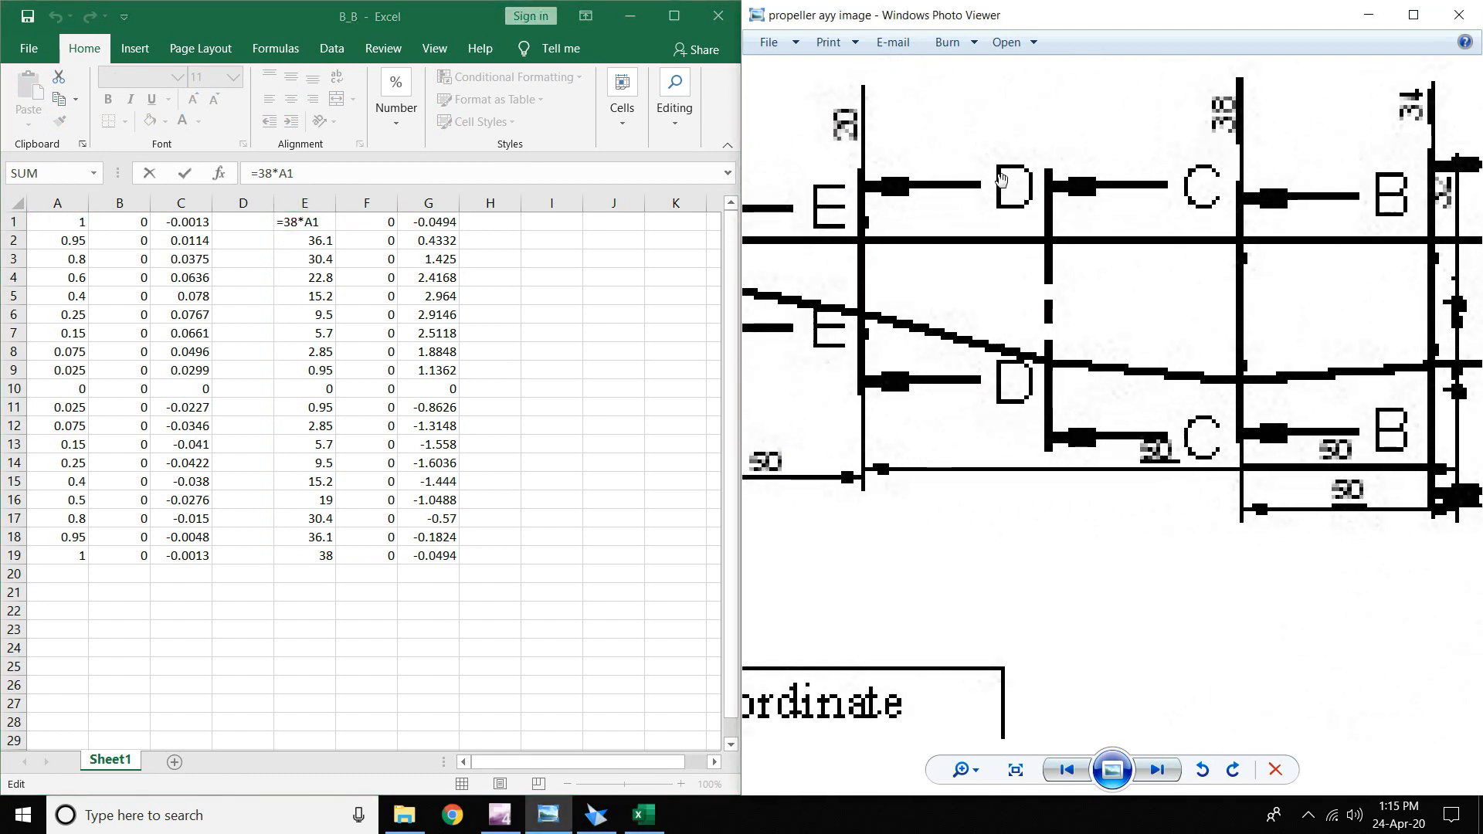
{"action": "left_click", "coordinate": [26, 46]}
{"action": "left_click", "coordinate": [36, 57]}
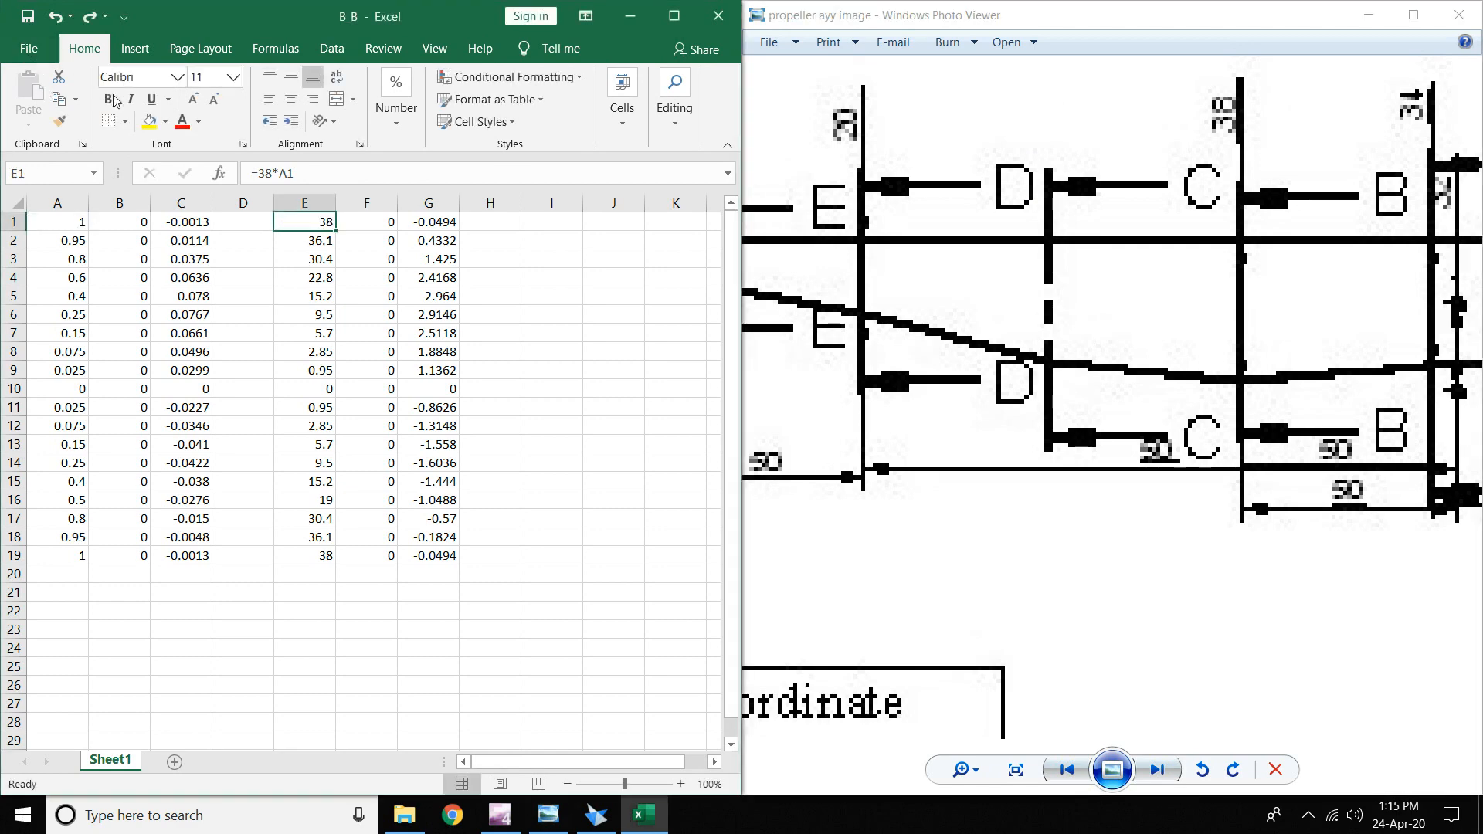
{"action": "left_click_drag", "start_coordinate": [1262, 434], "coordinate": [857, 422]}
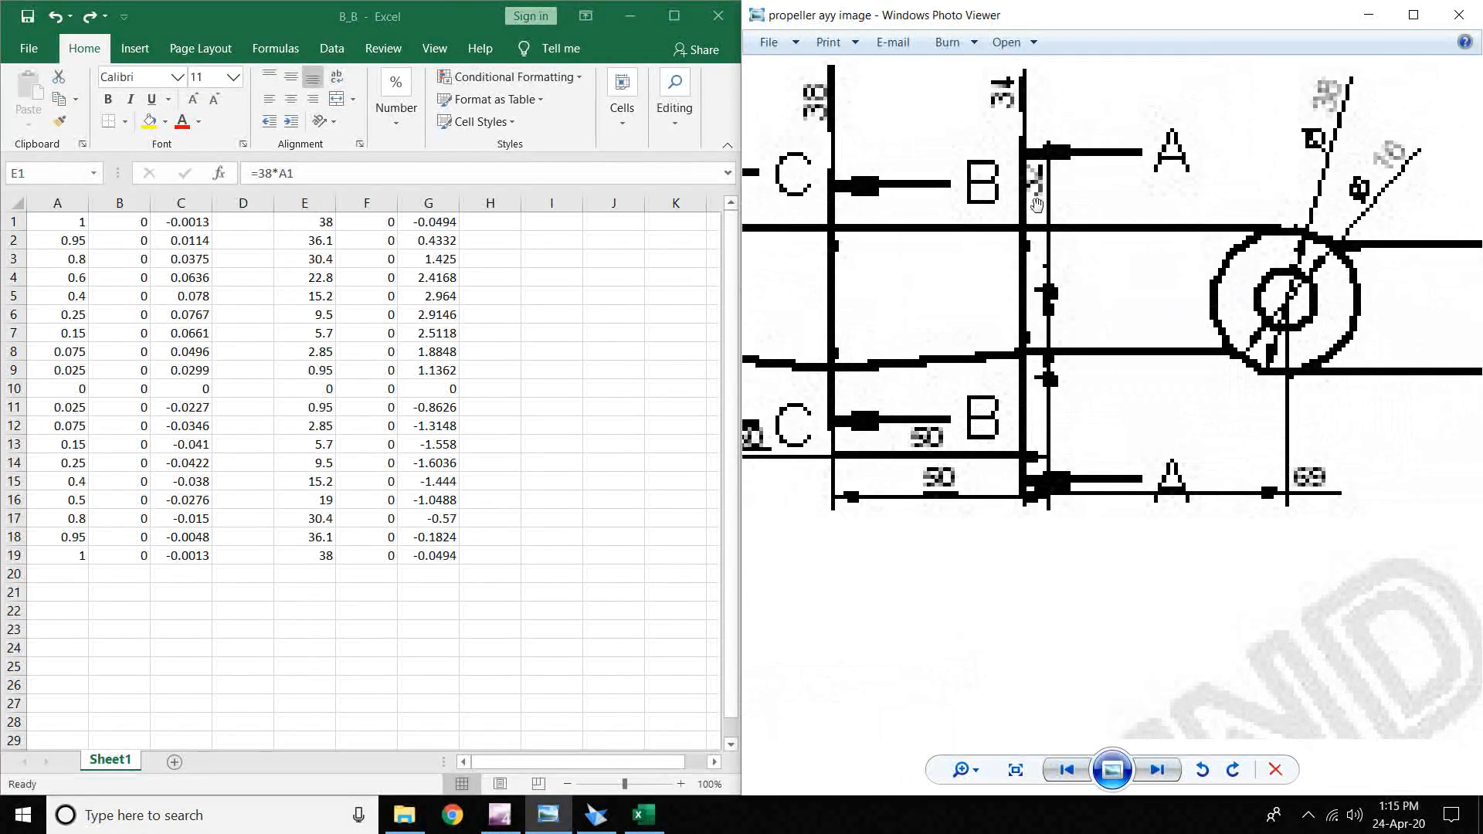
{"action": "left_click_drag", "start_coordinate": [819, 348], "coordinate": [1177, 356]}
{"action": "left_click_drag", "start_coordinate": [1047, 321], "coordinate": [947, 347]}
{"action": "left_click_drag", "start_coordinate": [851, 360], "coordinate": [1068, 369]}
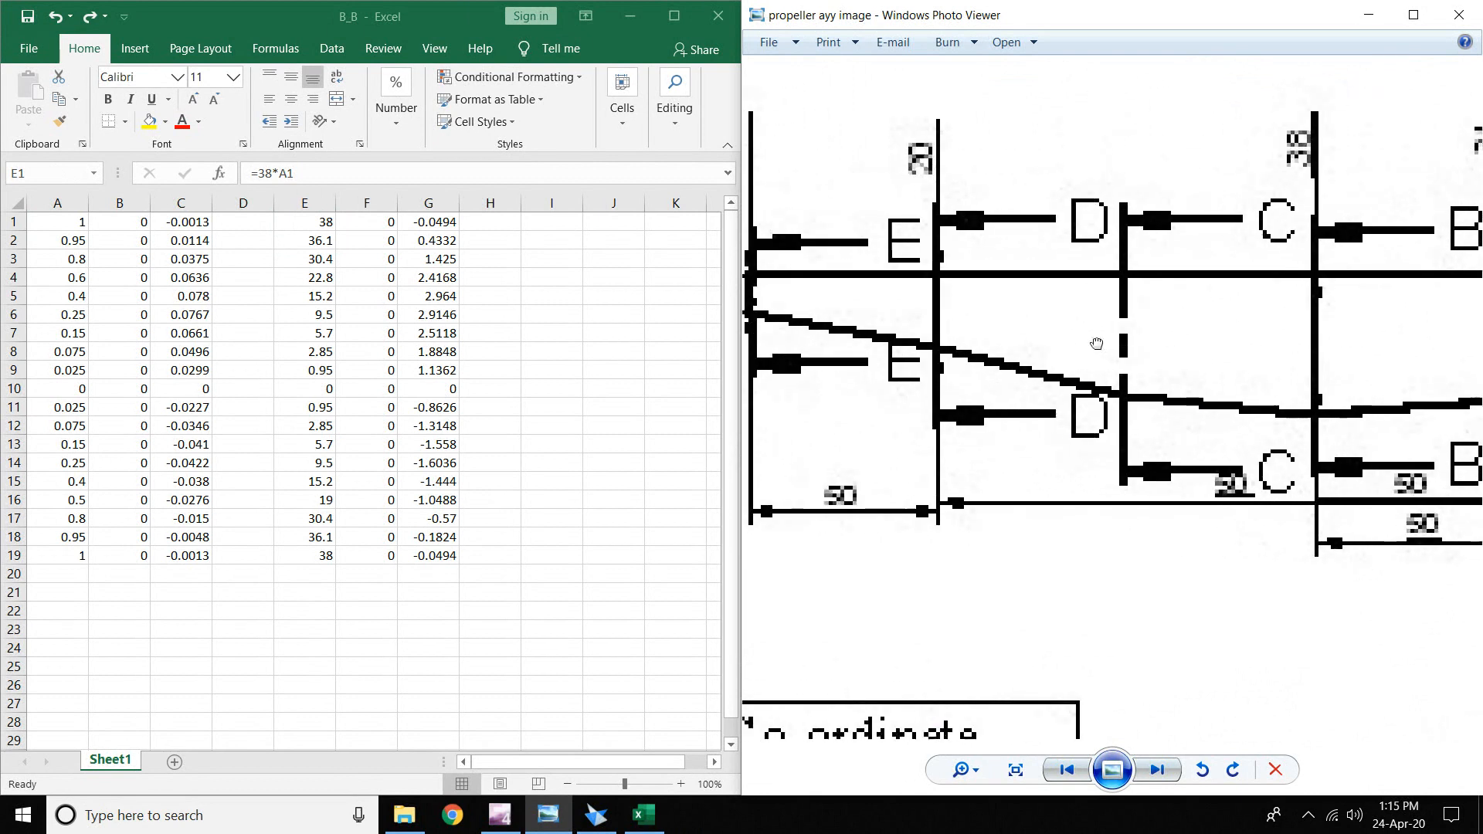
- Change E1's multiplier from 38 to 20 and fill E1:G1 down to row 19
{"action": "double_click", "coordinate": [308, 228]}
{"action": "key", "text": "BackSpace"}
{"action": "key", "text": "BackSpace"}
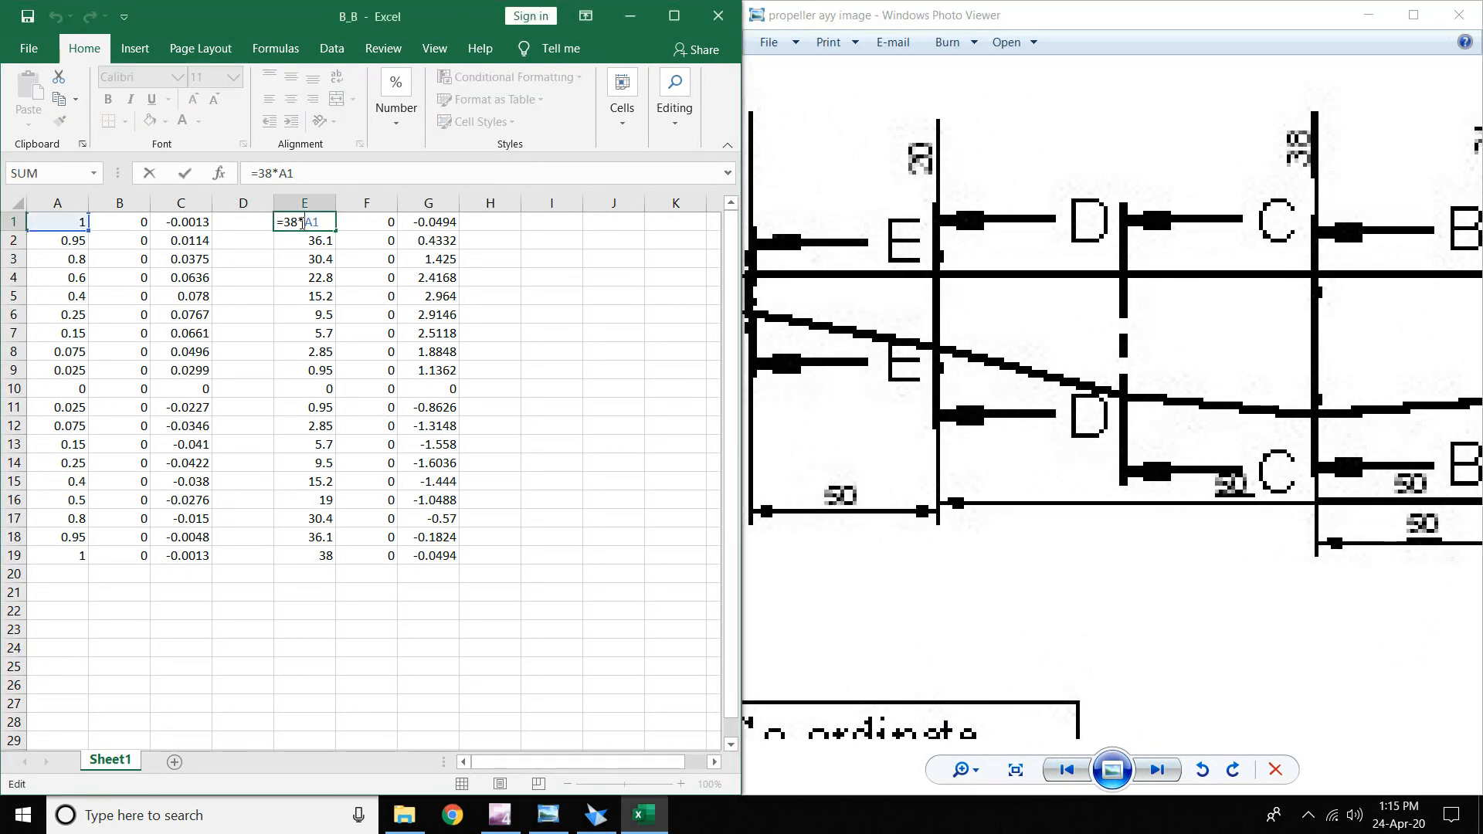
{"action": "type", "text": "20"}
{"action": "key", "text": "Return"}
{"action": "left_click_drag", "start_coordinate": [318, 224], "coordinate": [457, 563]}
{"action": "left_click", "coordinate": [576, 425]}
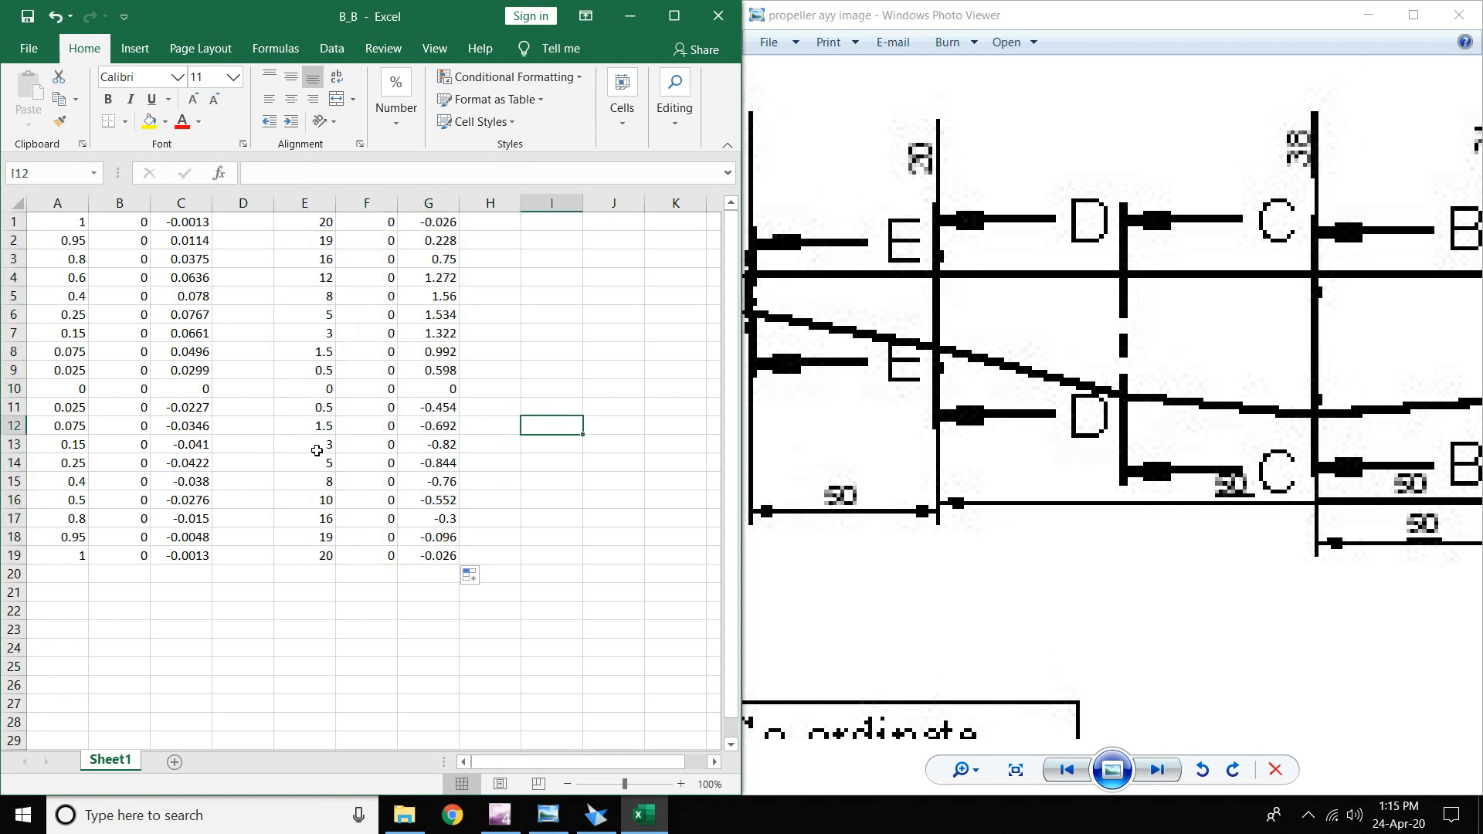
{"action": "left_click_drag", "start_coordinate": [297, 221], "coordinate": [440, 556]}
{"action": "key", "text": "ctrl"}
- Copy the scaled E1:G19 block and paste it as values into A1
{"action": "right_click", "coordinate": [382, 421]}
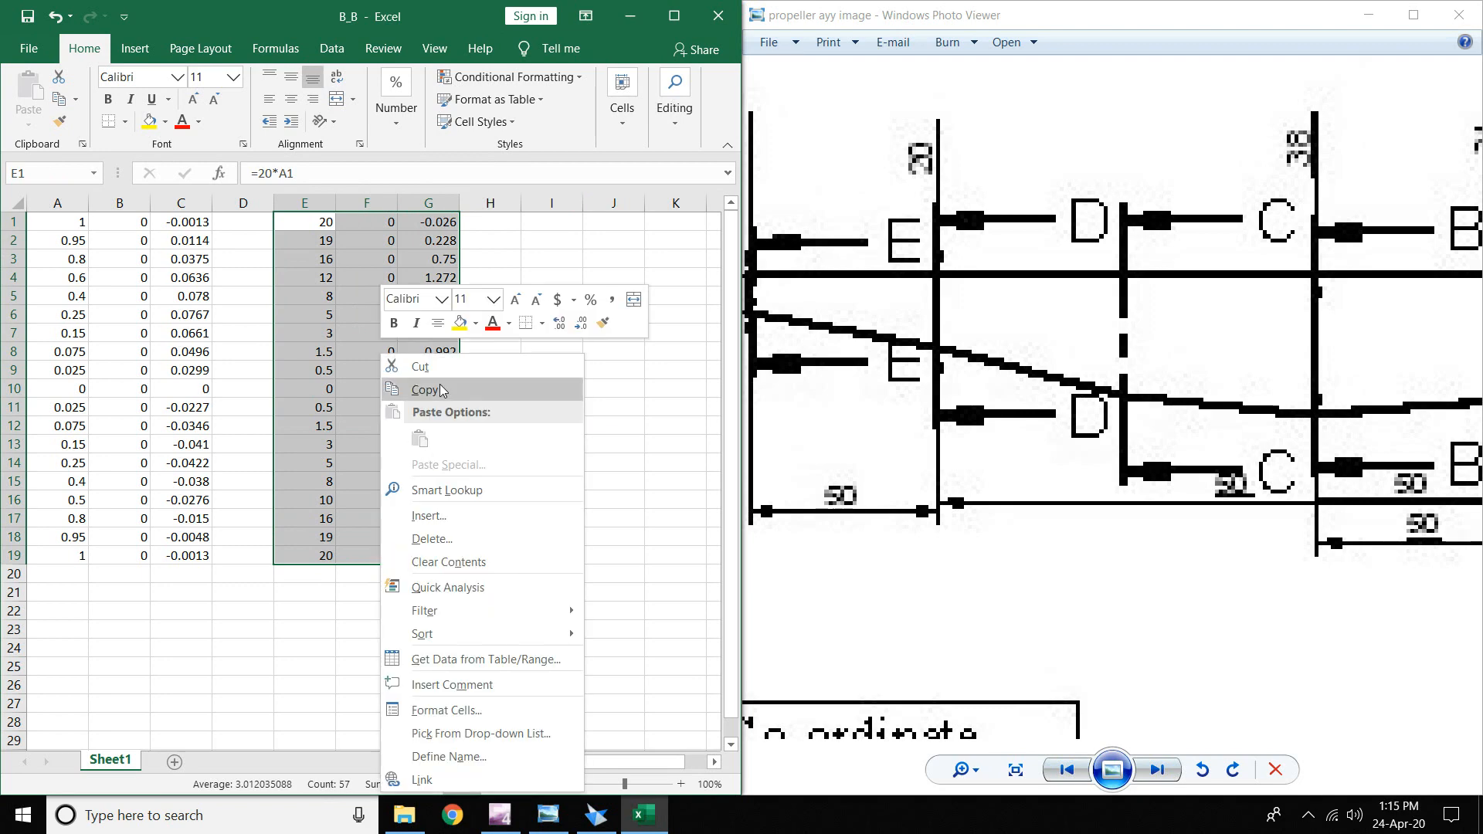
{"action": "left_click", "coordinate": [442, 390]}
{"action": "left_click", "coordinate": [73, 224]}
{"action": "right_click", "coordinate": [73, 223]}
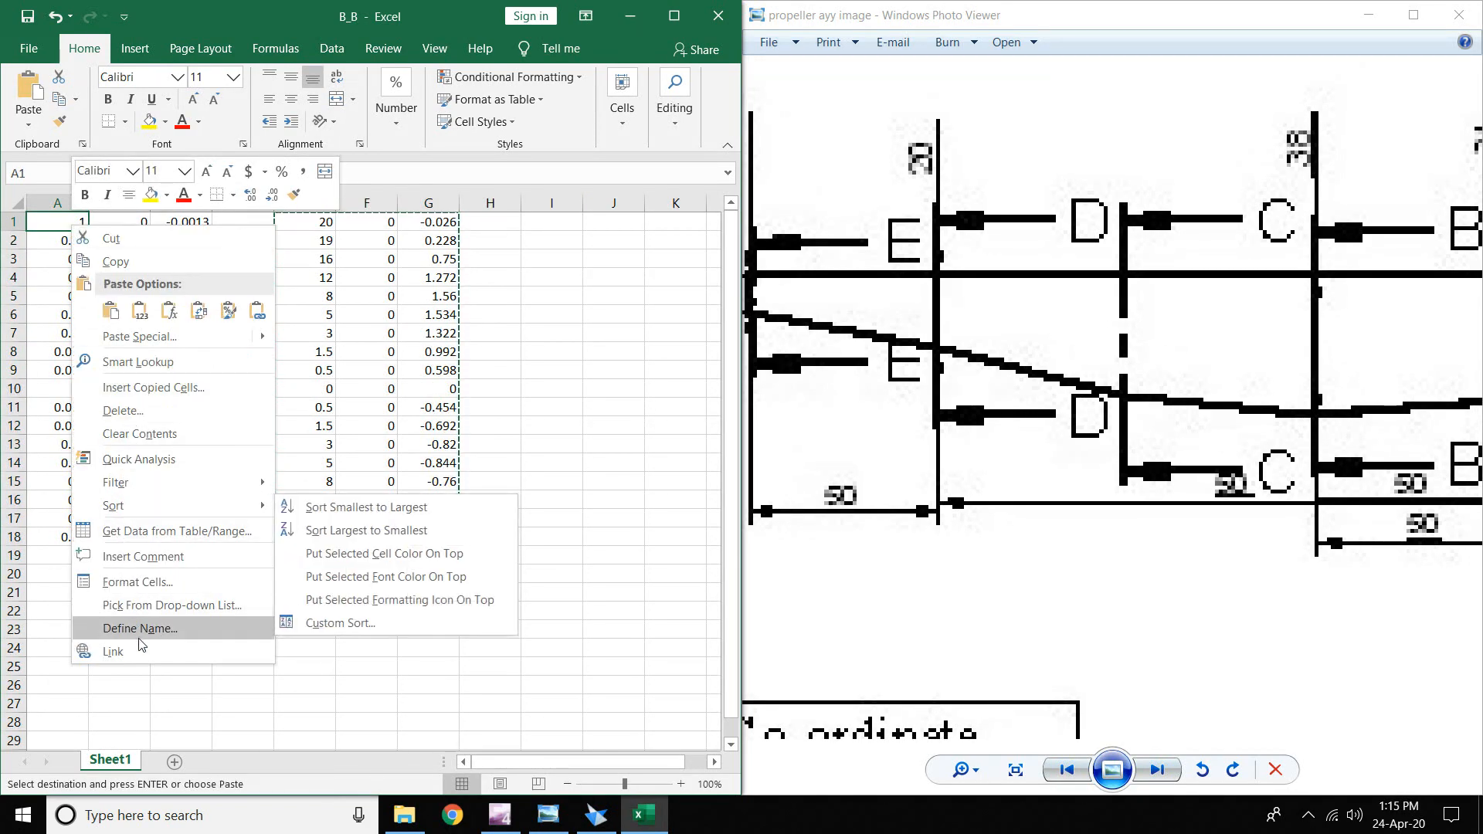
{"action": "left_click", "coordinate": [141, 315]}
- Enter =69+210 in B1 and fill it down column B to row 19
{"action": "left_click", "coordinate": [137, 222]}
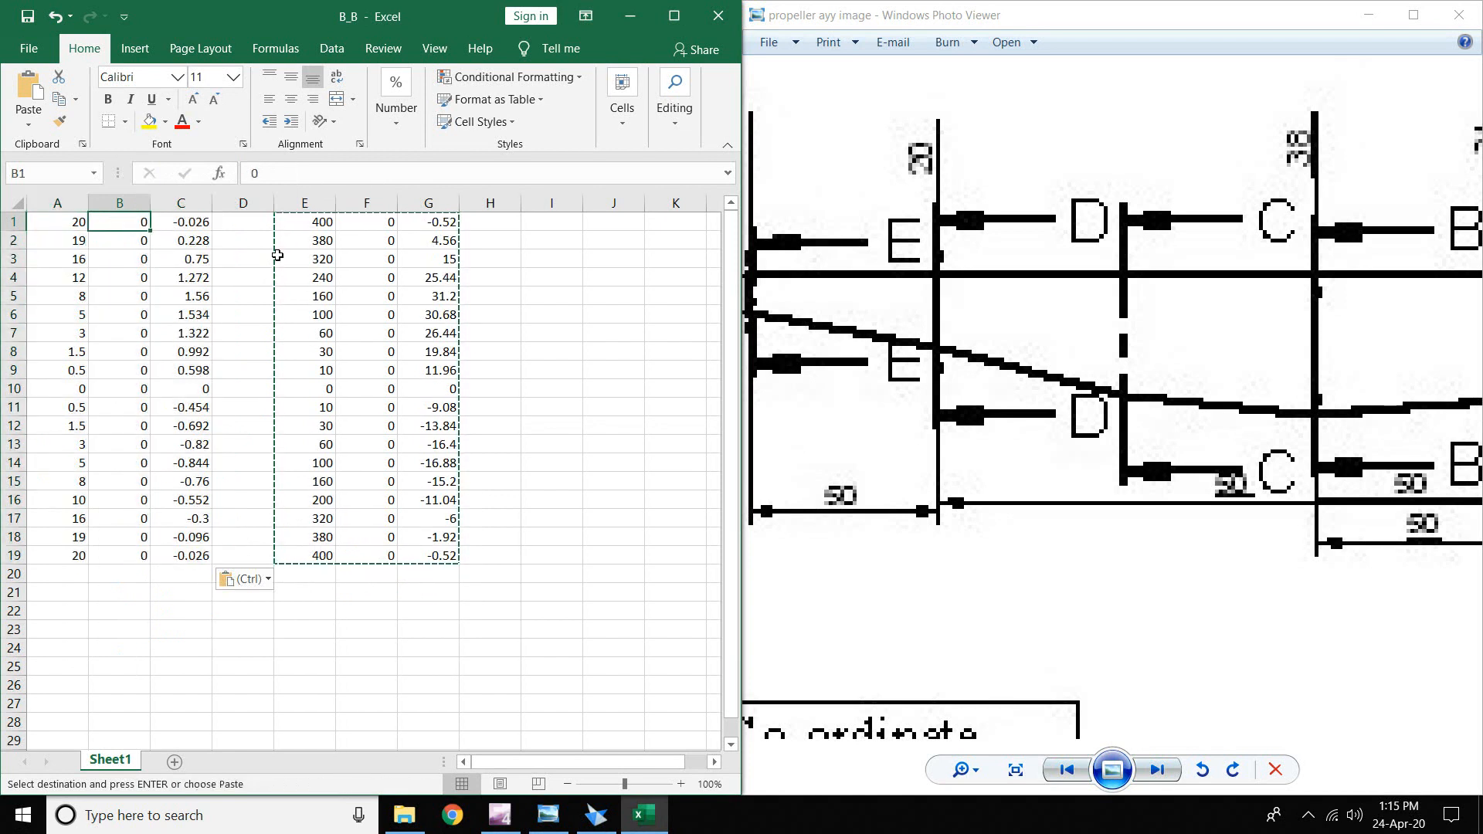
{"action": "left_click_drag", "start_coordinate": [1028, 367], "coordinate": [741, 375]}
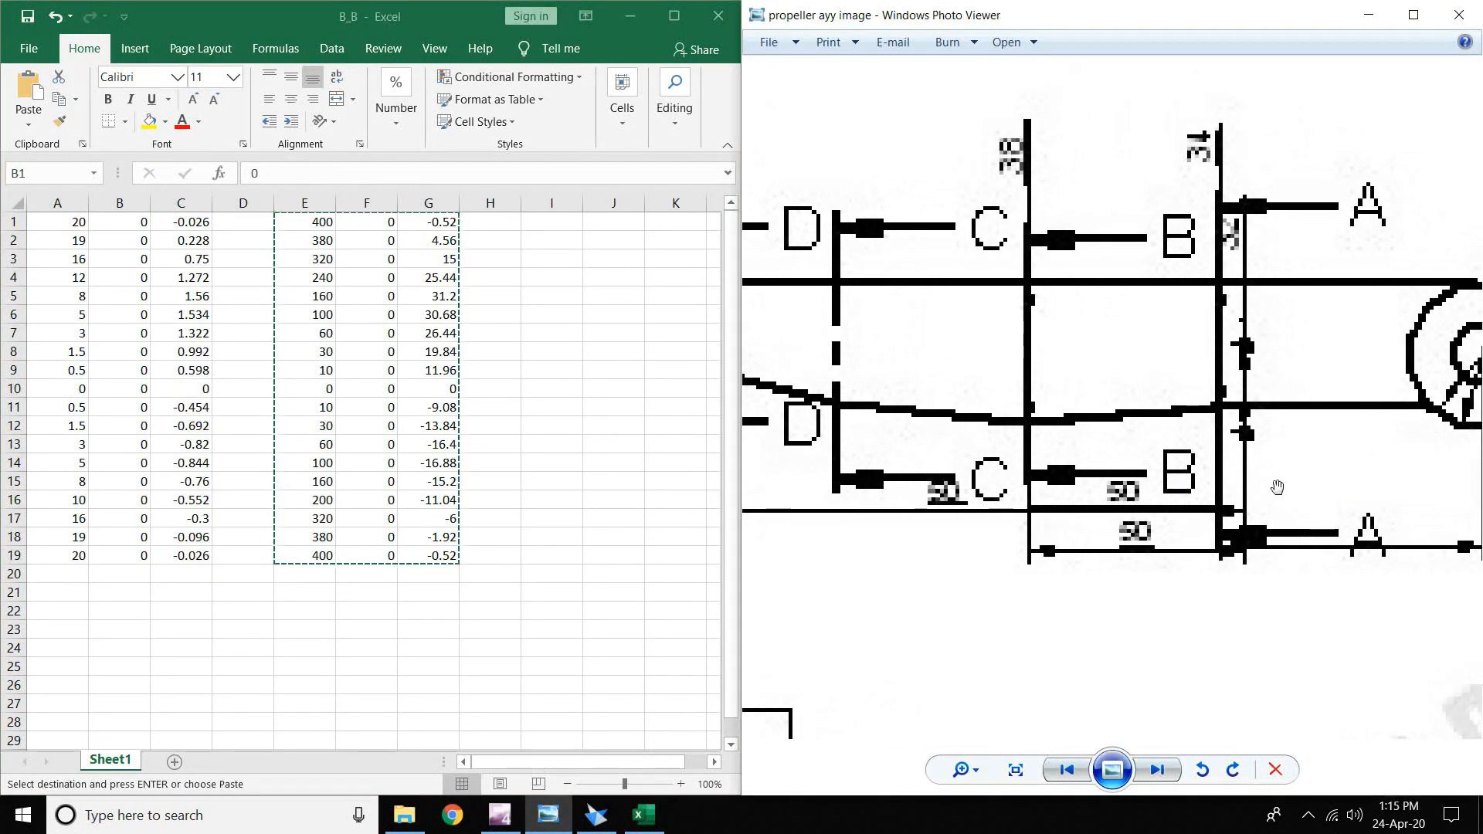
{"action": "left_click_drag", "start_coordinate": [1277, 487], "coordinate": [1415, 474]}
{"action": "left_click_drag", "start_coordinate": [1019, 558], "coordinate": [1159, 593]}
{"action": "mouse_move", "coordinate": [998, 453]}
{"action": "left_mouse_down"}
{"action": "mouse_move", "coordinate": [1113, 457]}
{"action": "mouse_move", "coordinate": [1052, 441]}
{"action": "mouse_move", "coordinate": [1017, 456]}
{"action": "left_mouse_up"}
{"action": "scroll", "coordinate": [1069, 455], "scroll_direction": "up", "scroll_amount": 1}
{"action": "scroll", "coordinate": [1069, 455], "scroll_direction": "down", "scroll_amount": 2}
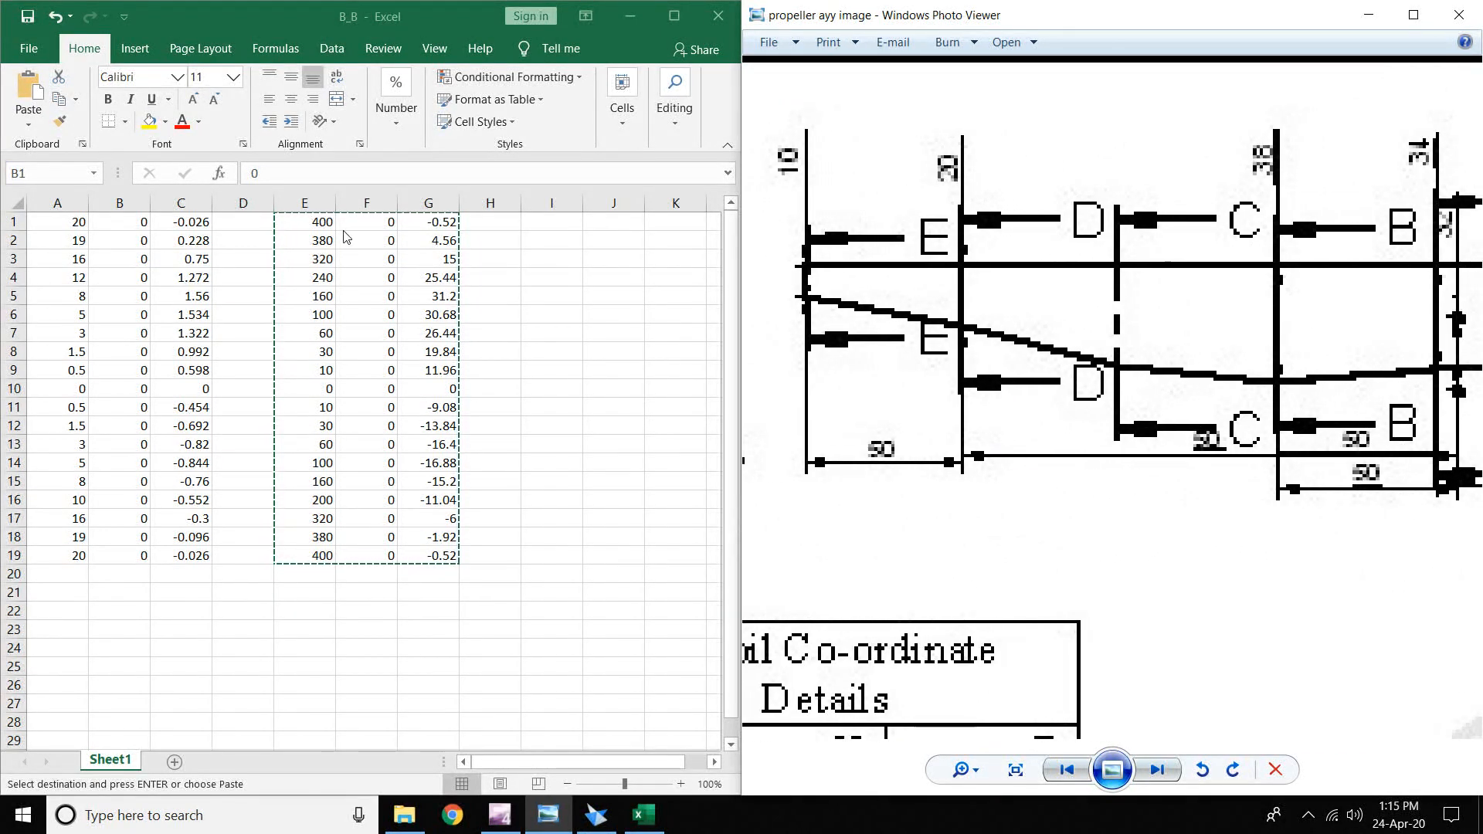
{"action": "left_click", "coordinate": [138, 223]}
{"action": "double_click", "coordinate": [138, 223]}
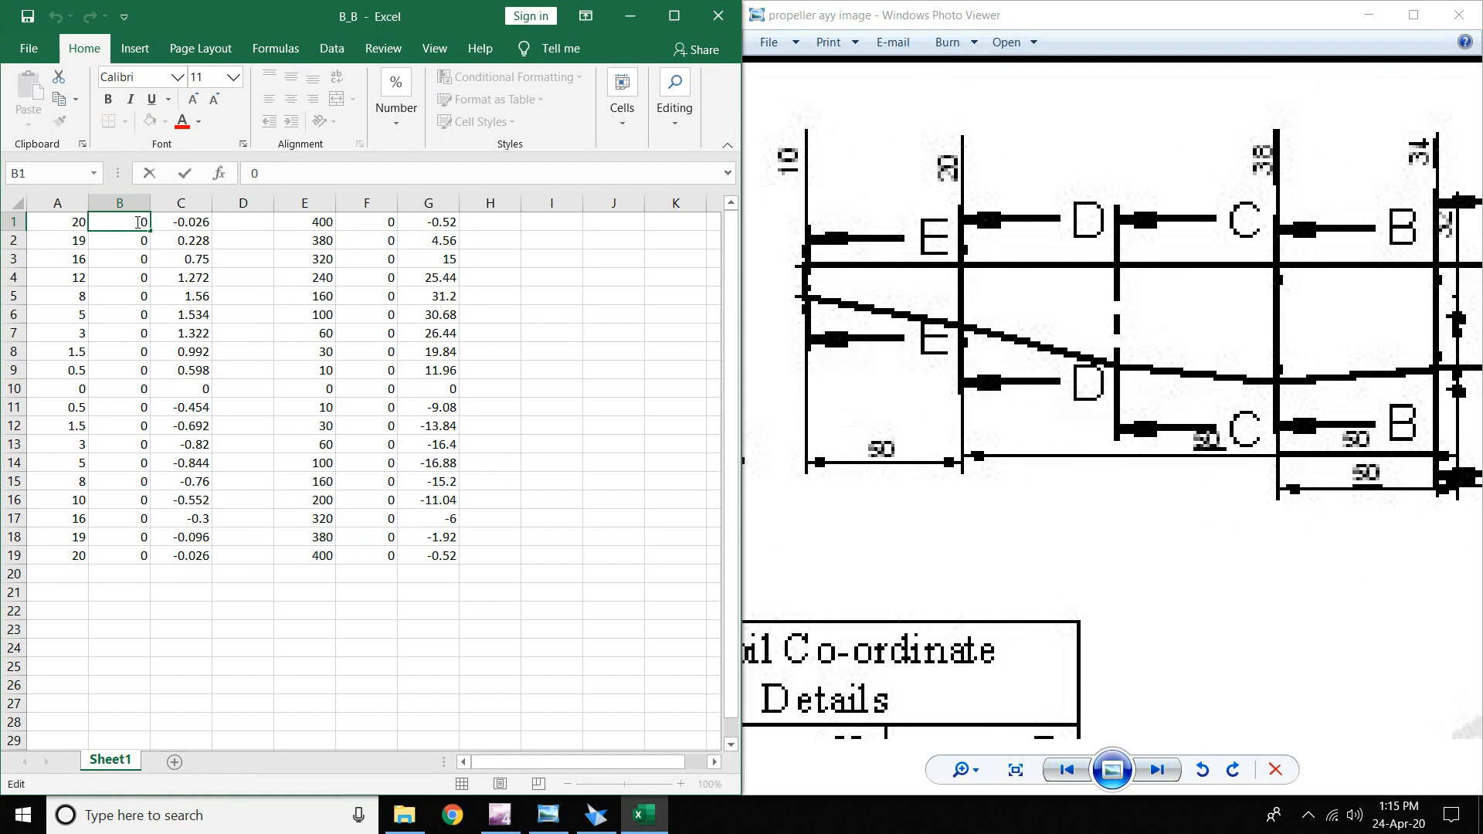
{"action": "type", "text": "="}
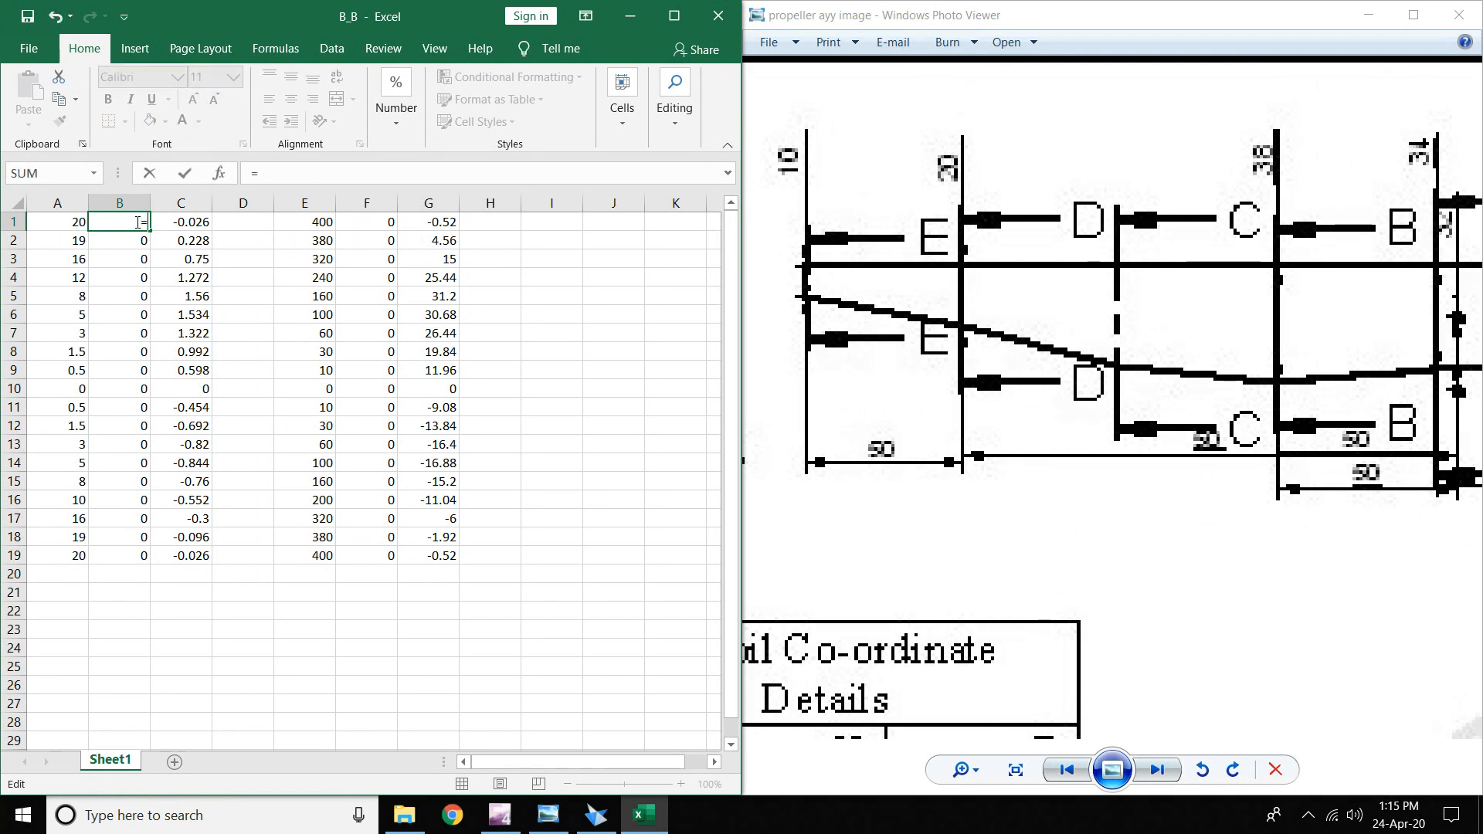
{"action": "type", "text": "69"}
{"action": "type", "text": "+210"}
{"action": "key", "text": "Return"}
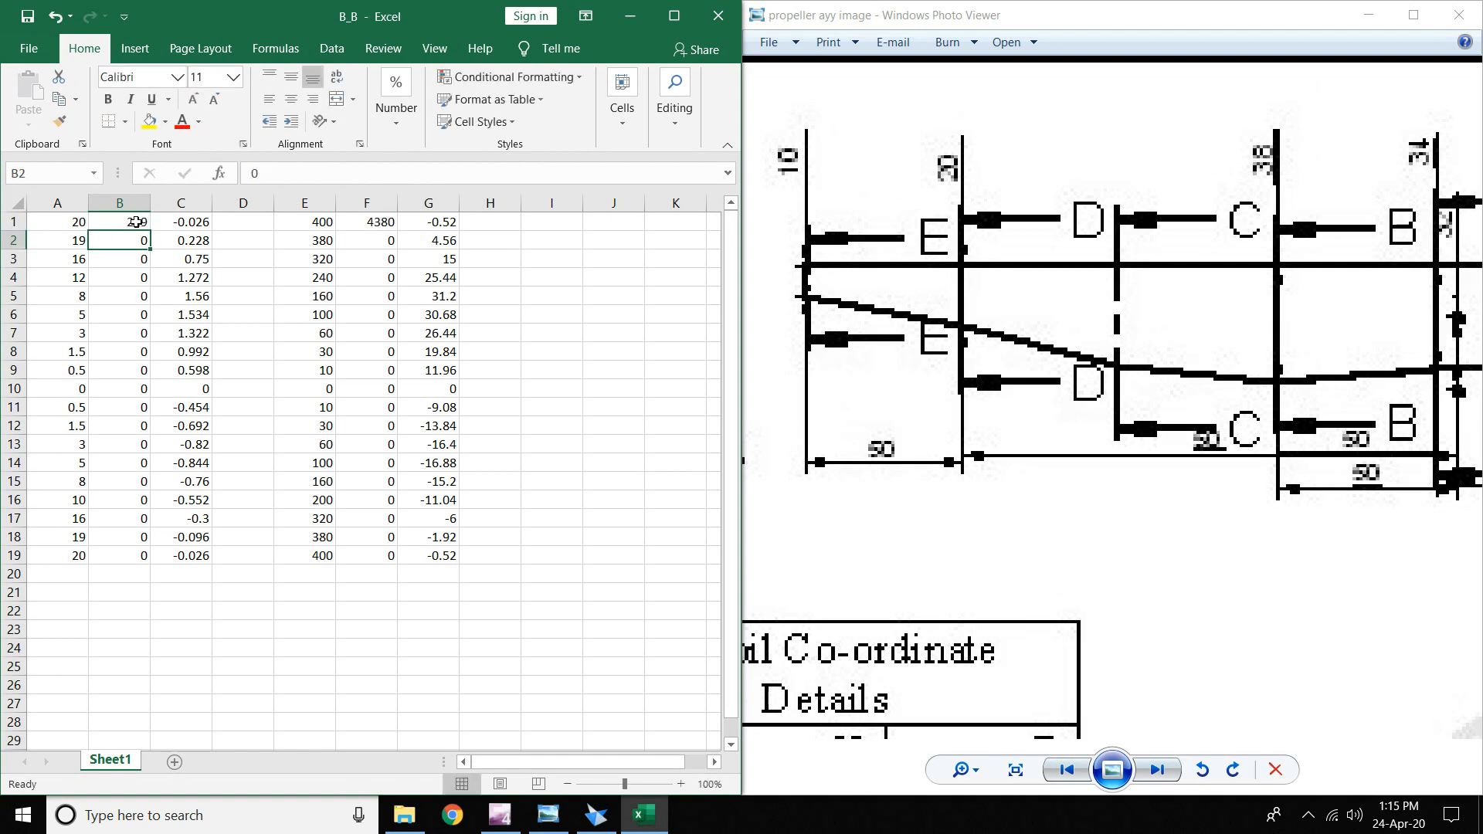
{"action": "left_click", "coordinate": [136, 222]}
{"action": "left_click_drag", "start_coordinate": [150, 229], "coordinate": [143, 563]}
- Clear the helper columns E1:H19
{"action": "left_click", "coordinate": [291, 220]}
{"action": "left_click_drag", "start_coordinate": [291, 220], "coordinate": [506, 555]}
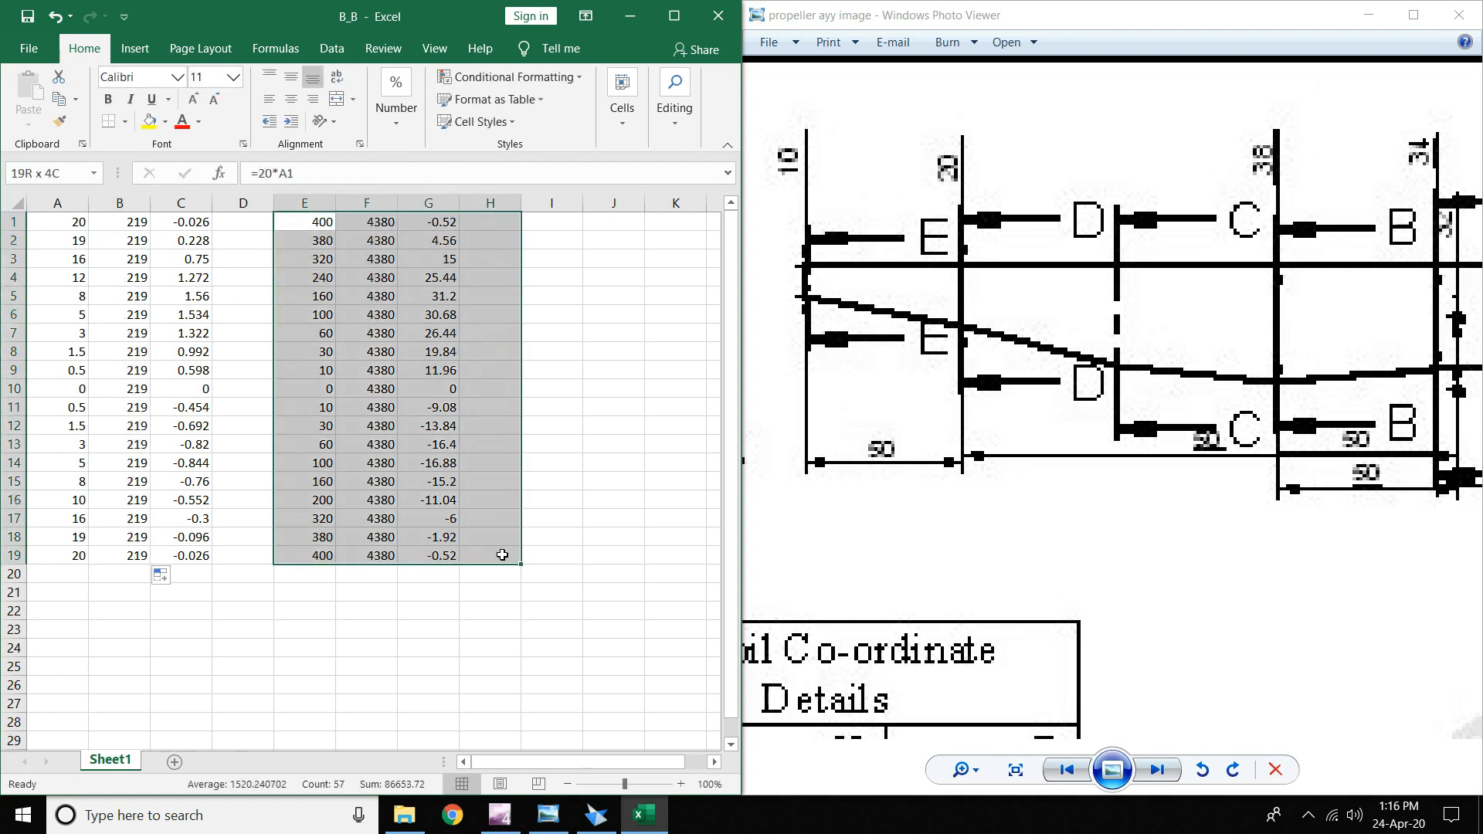
{"action": "key", "text": "Delete"}
{"action": "left_click", "coordinate": [552, 518]}
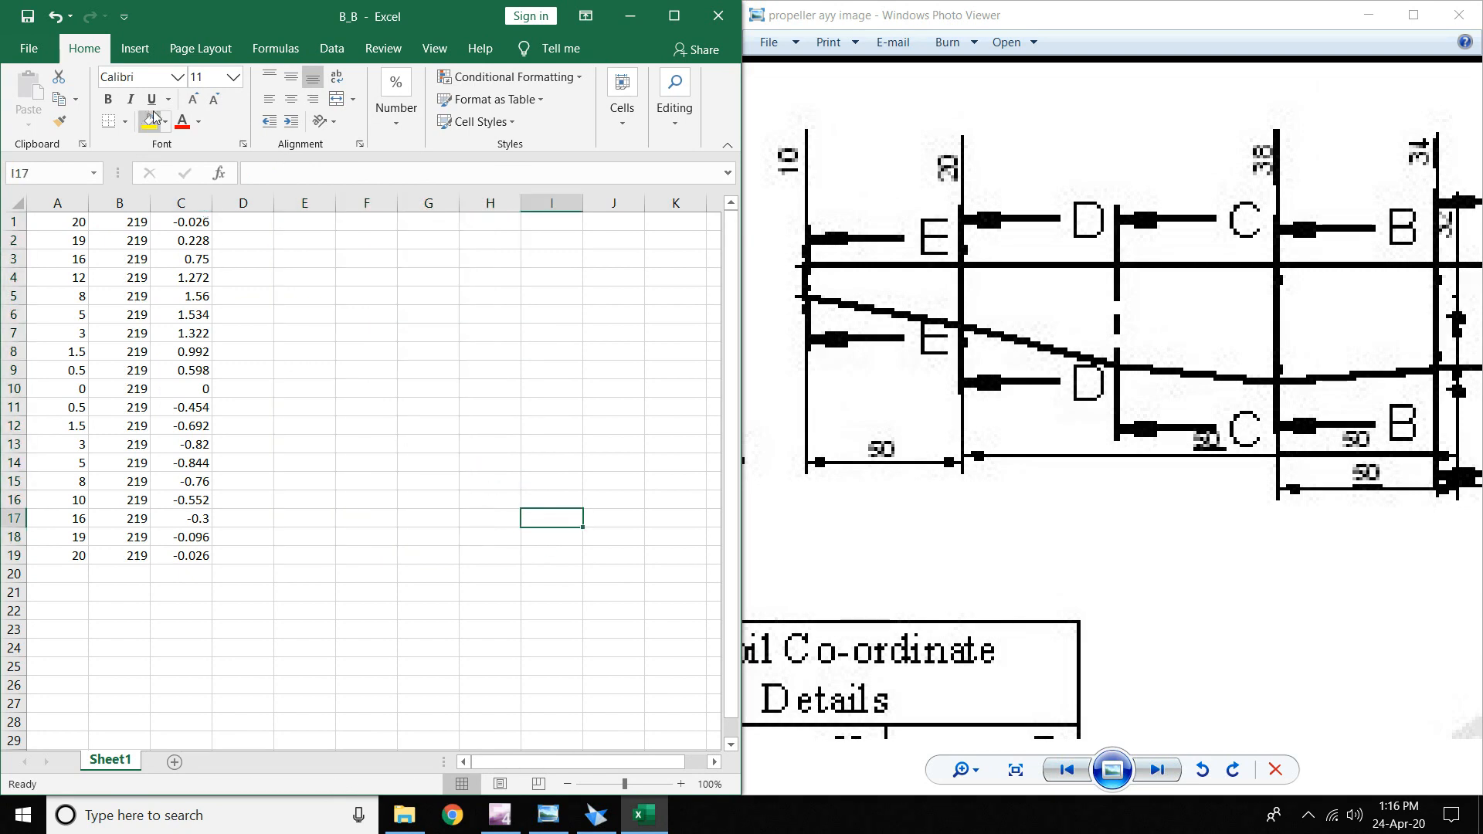
- Save As the workbook named D_D inside the Propeller Hub folder
{"action": "left_click", "coordinate": [29, 48]}
{"action": "left_click", "coordinate": [80, 320]}
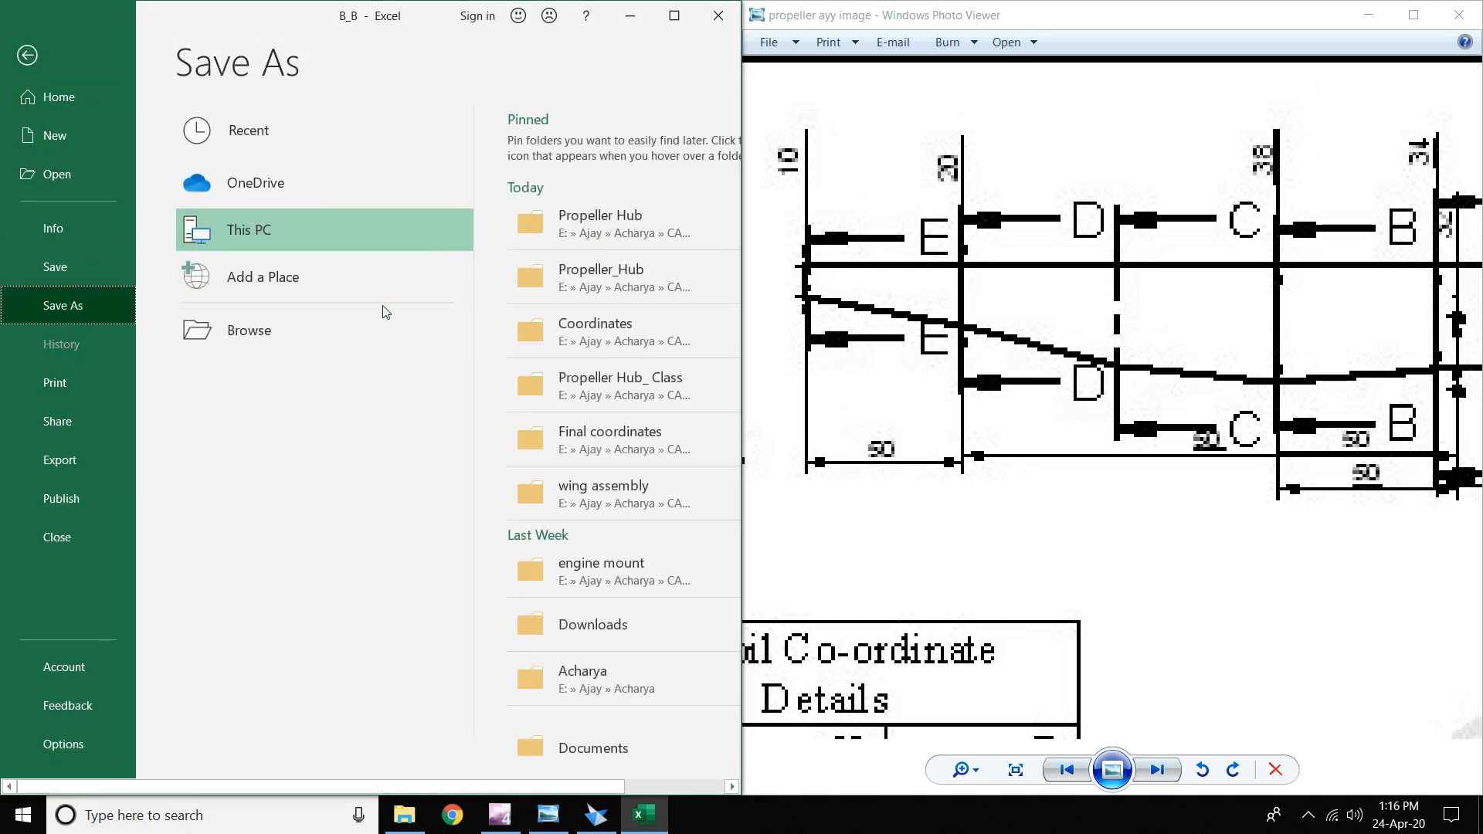
{"action": "left_click", "coordinate": [591, 226]}
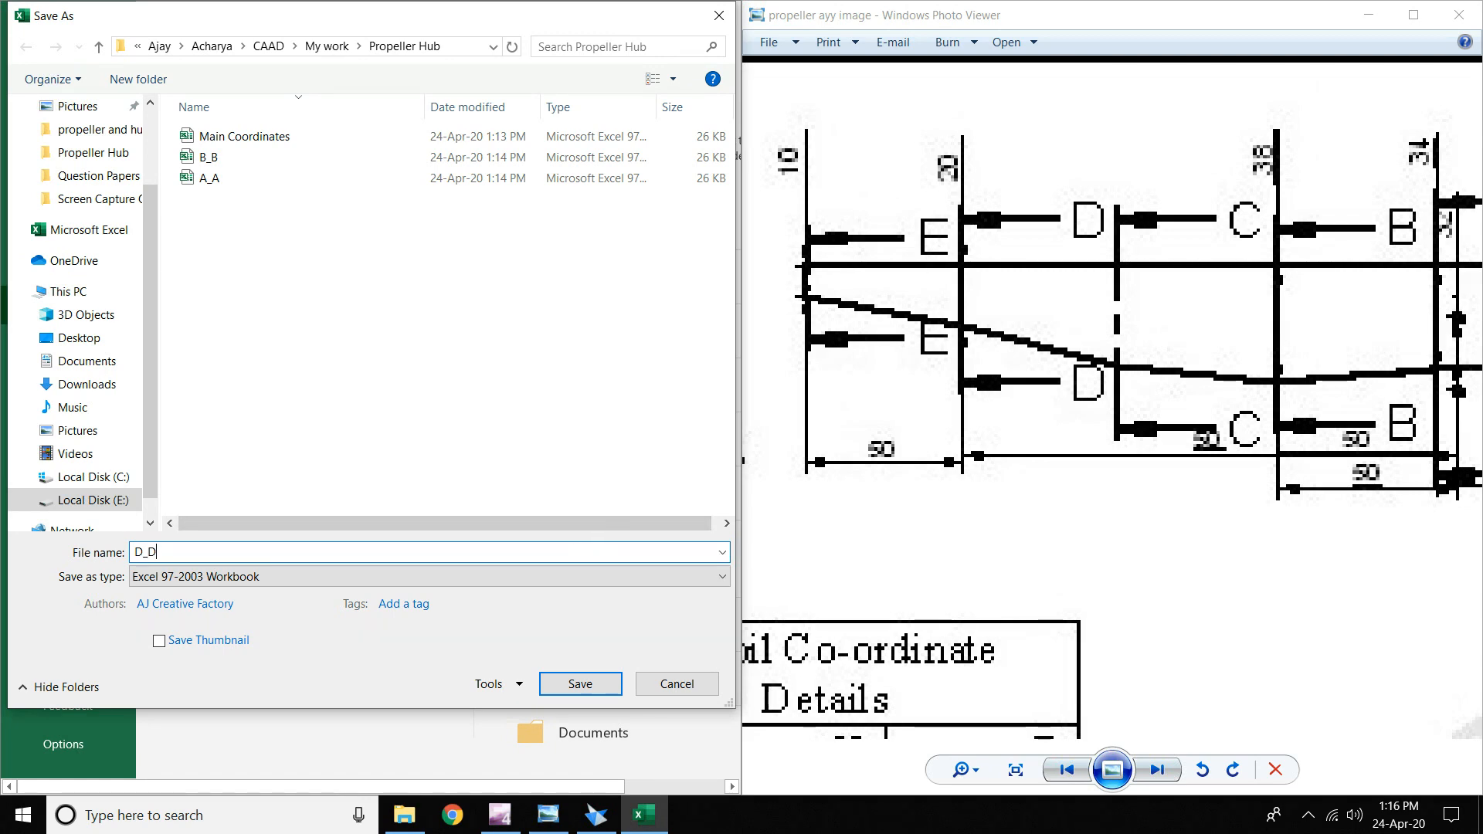
{"action": "key", "text": "Return"}
{"action": "left_click_drag", "start_coordinate": [1252, 447], "coordinate": [1072, 443]}
{"action": "scroll", "coordinate": [1072, 443], "scroll_direction": "down", "scroll_amount": 1}
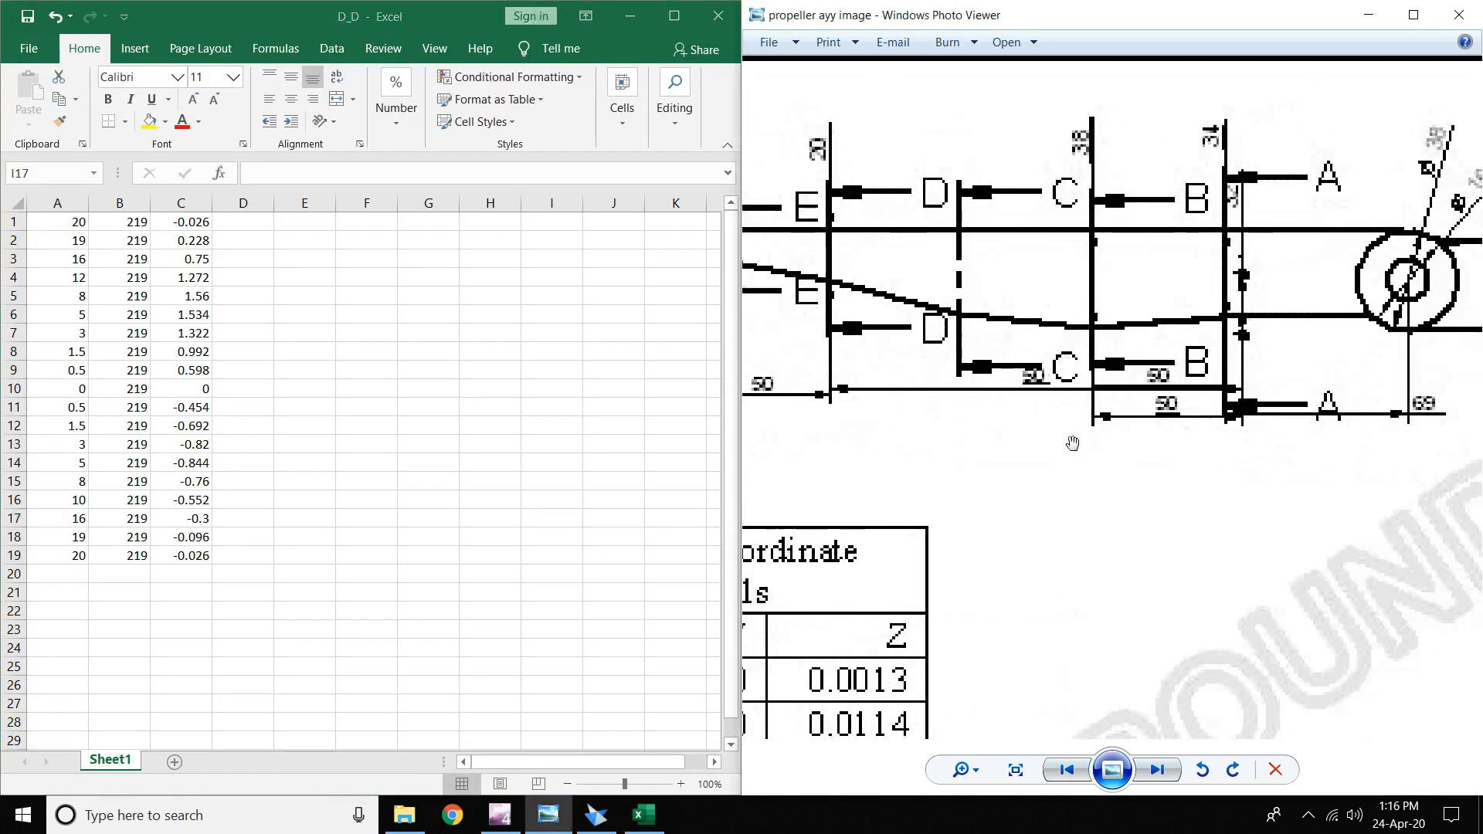
- Undo the helper-column clear and the column B fill
{"action": "scroll", "coordinate": [1098, 430], "scroll_direction": "up", "scroll_amount": 1}
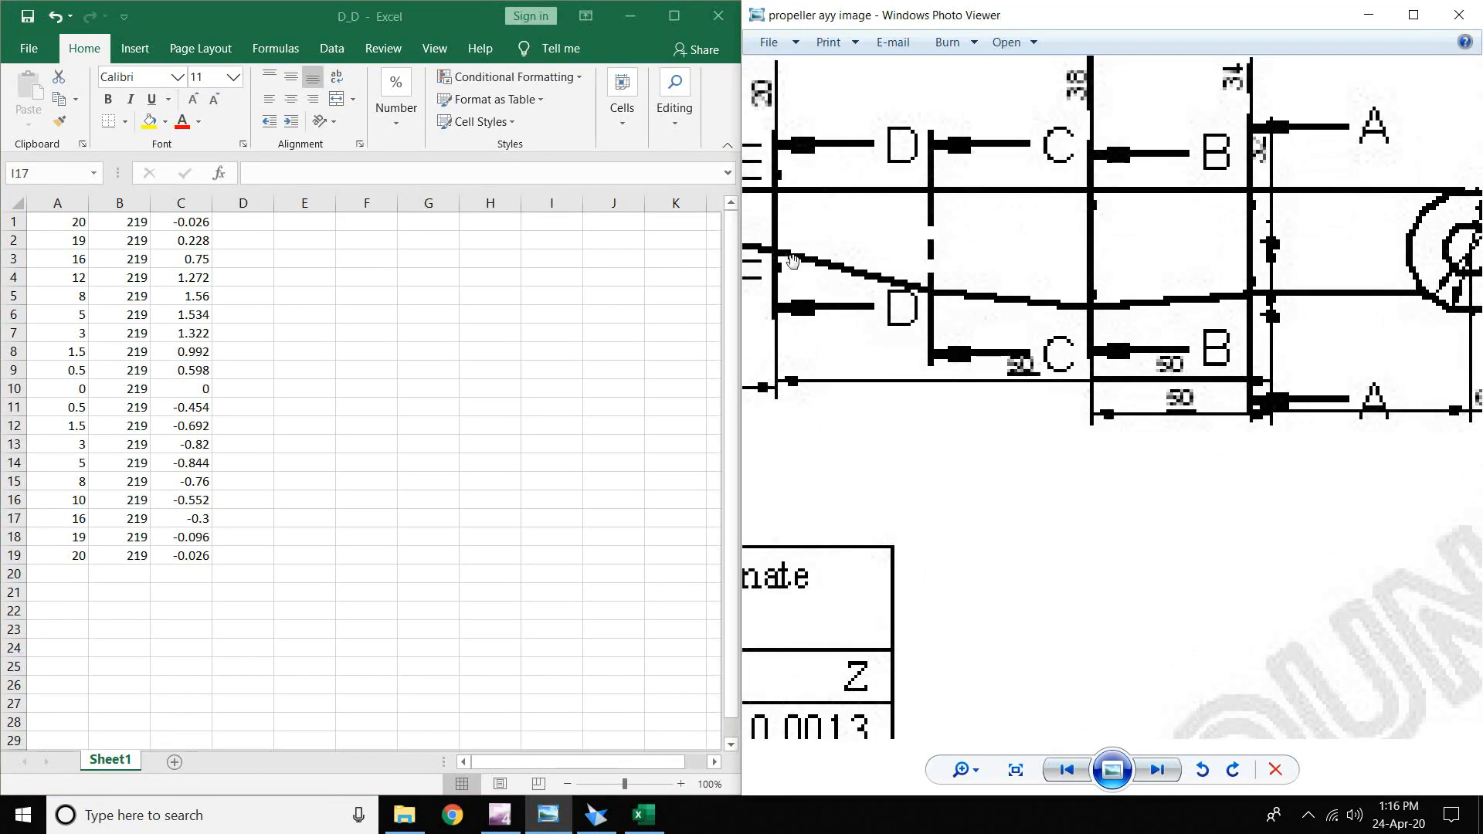
{"action": "left_click_drag", "start_coordinate": [841, 339], "coordinate": [945, 340]}
{"action": "scroll", "coordinate": [927, 352], "scroll_direction": "down", "scroll_amount": 1}
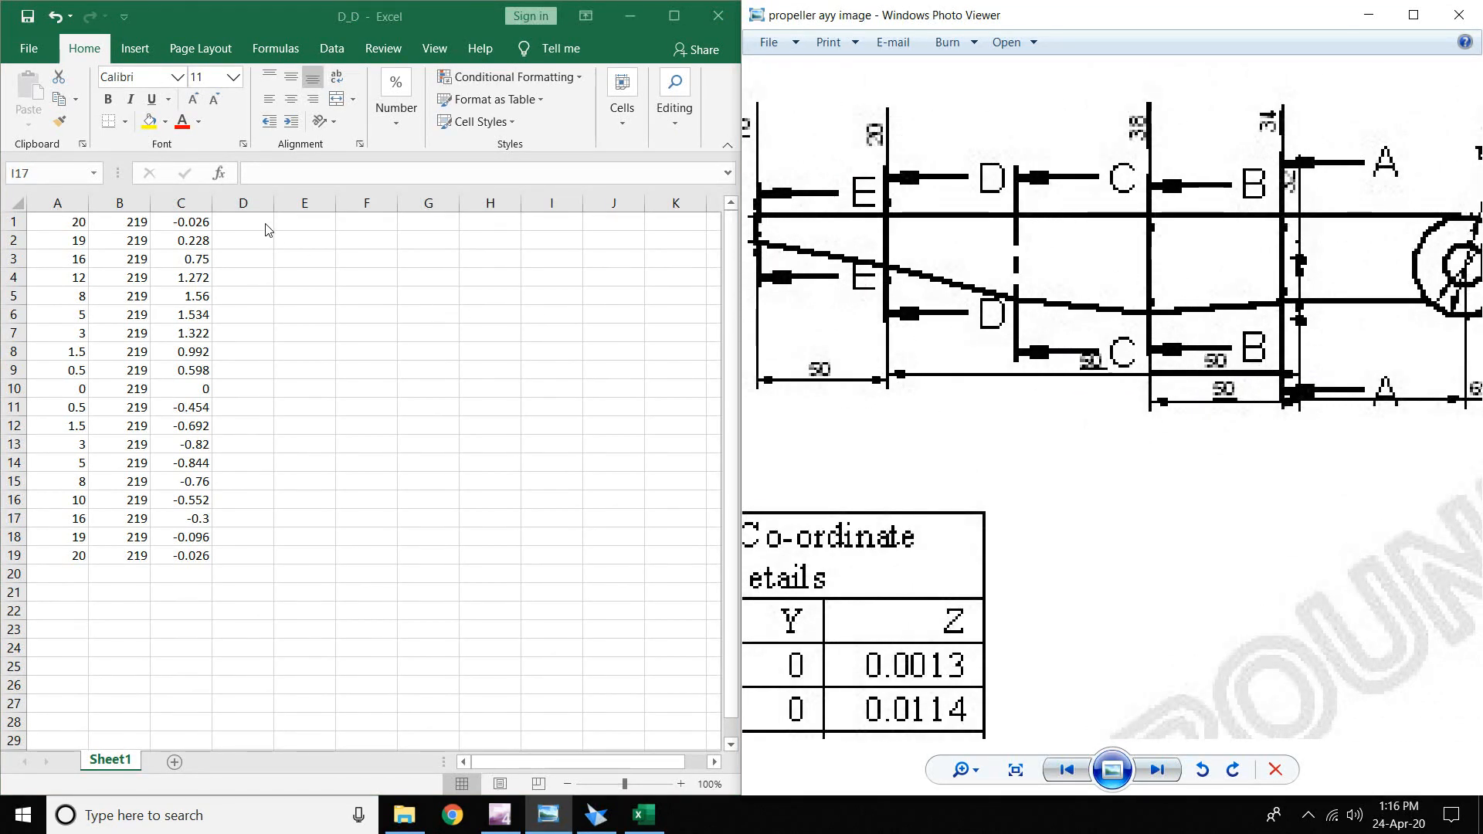
{"action": "left_click", "coordinate": [328, 292]}
{"action": "key", "text": "ctrl+z"}
{"action": "key", "text": "ctrl+z"}
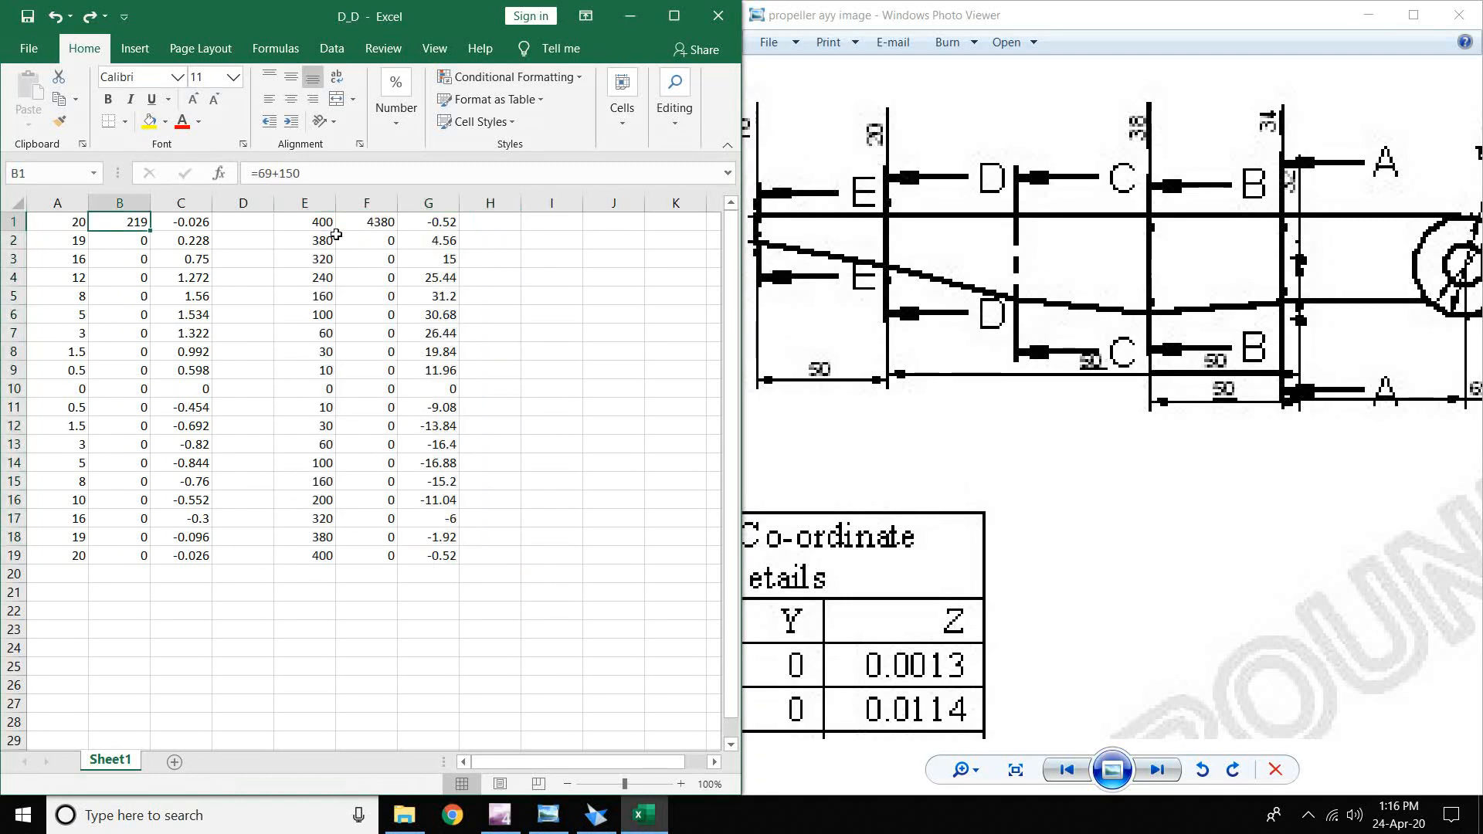
{"action": "key", "text": "ctrl+z"}
{"action": "key", "text": "ctrl+z"}
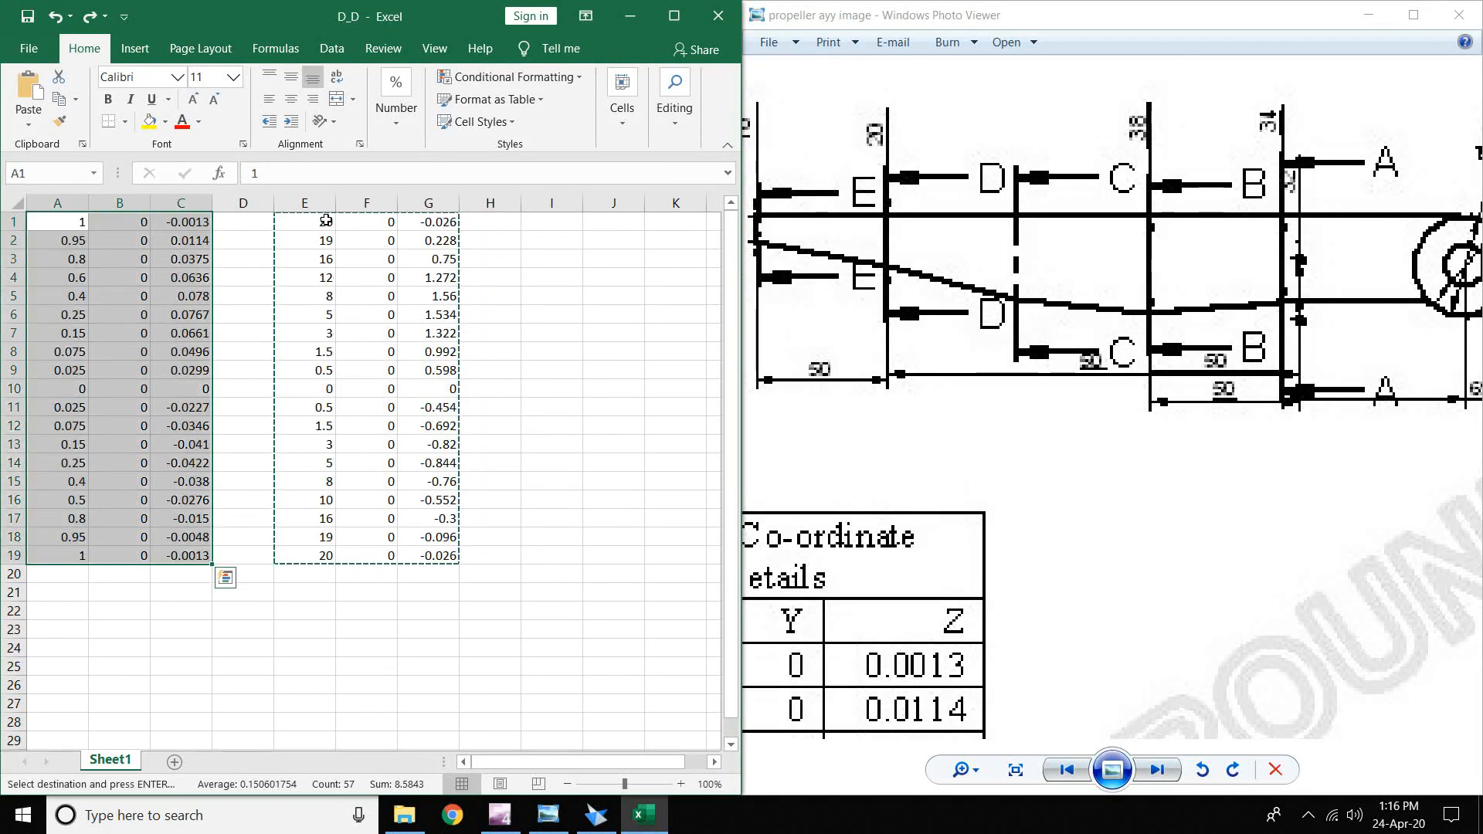
- Change the E1 multiplier to 10 and fill E1:G1 down to row 19
{"action": "double_click", "coordinate": [326, 221]}
{"action": "left_click", "coordinate": [290, 221]}
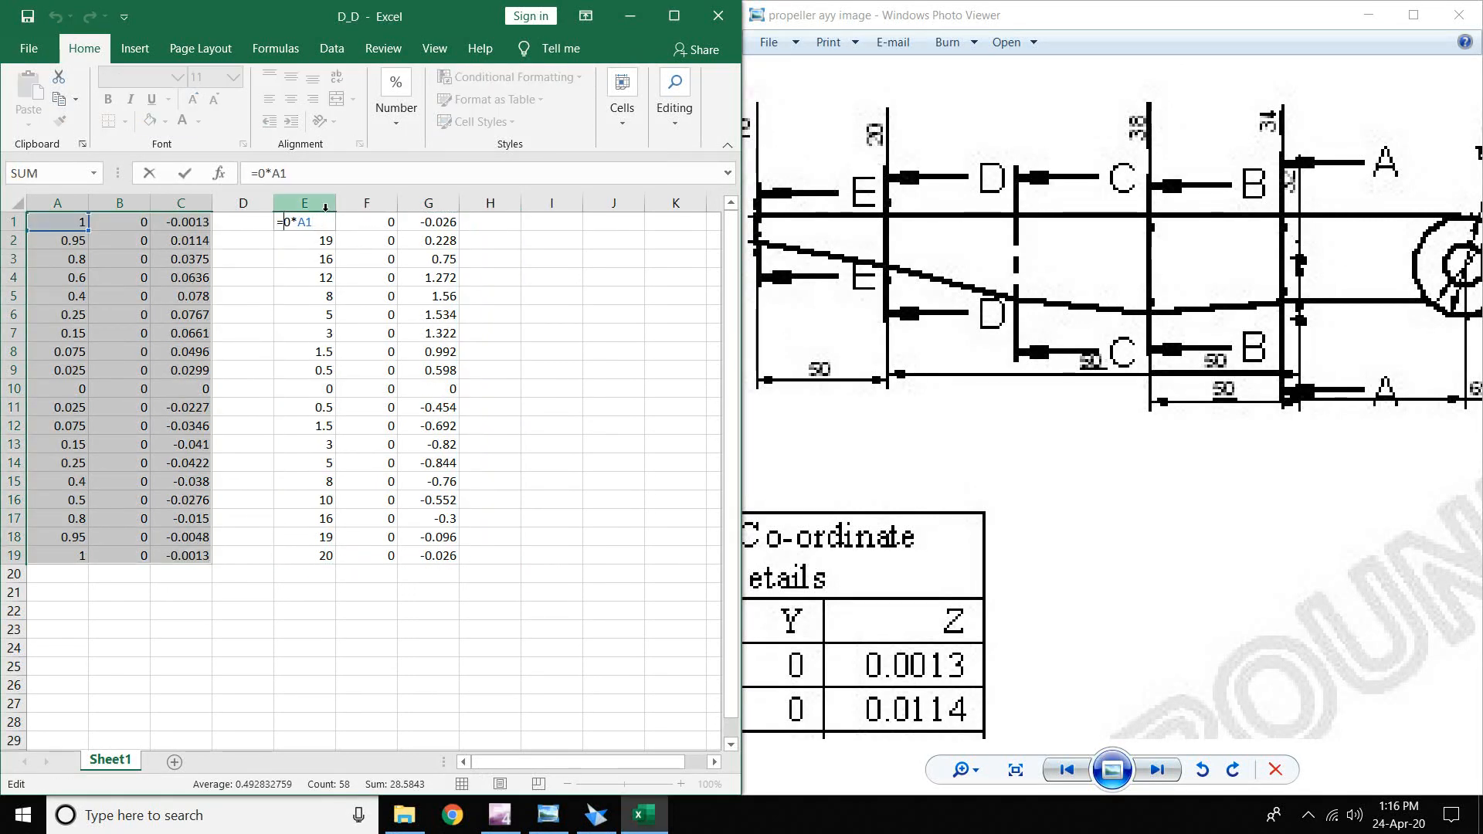
{"action": "key", "text": "BackSpace"}
{"action": "type", "text": "1"}
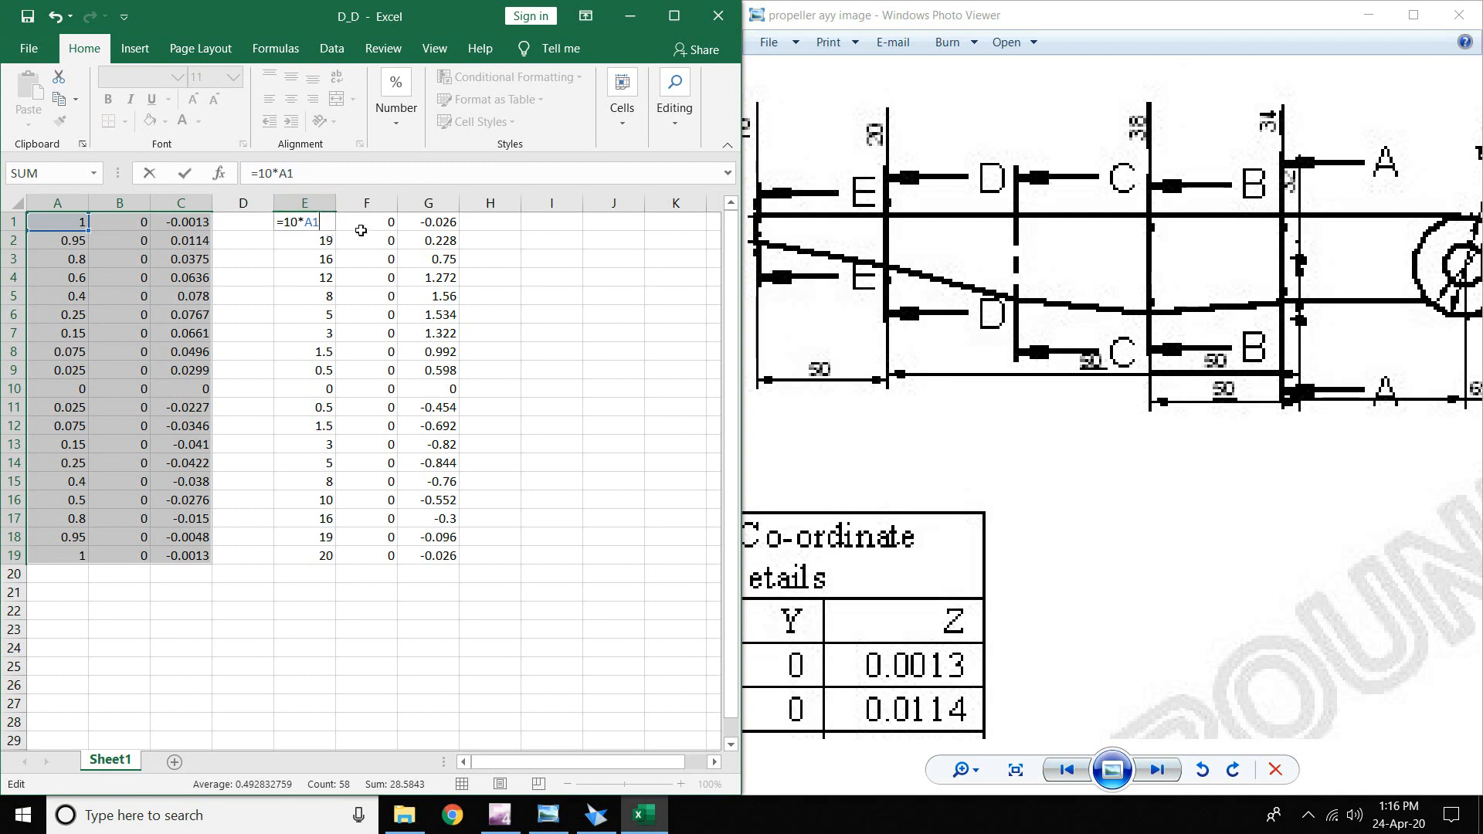
{"action": "key", "text": "ctrl+Return"}
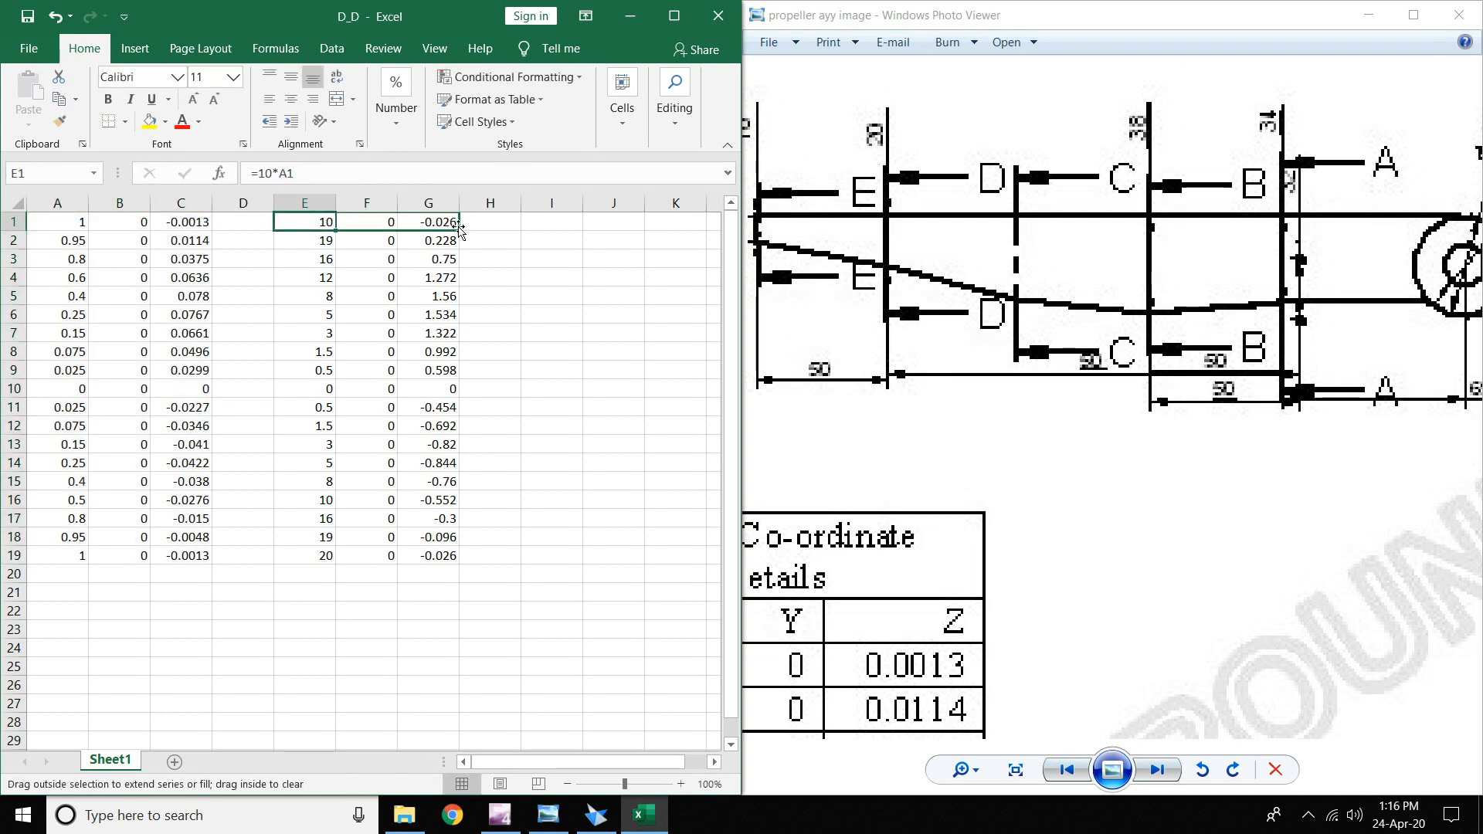
{"action": "left_click_drag", "start_coordinate": [460, 229], "coordinate": [463, 231]}
{"action": "left_click", "coordinate": [448, 223]}
{"action": "left_click_drag", "start_coordinate": [329, 219], "coordinate": [463, 561]}
{"action": "left_click", "coordinate": [533, 536]}
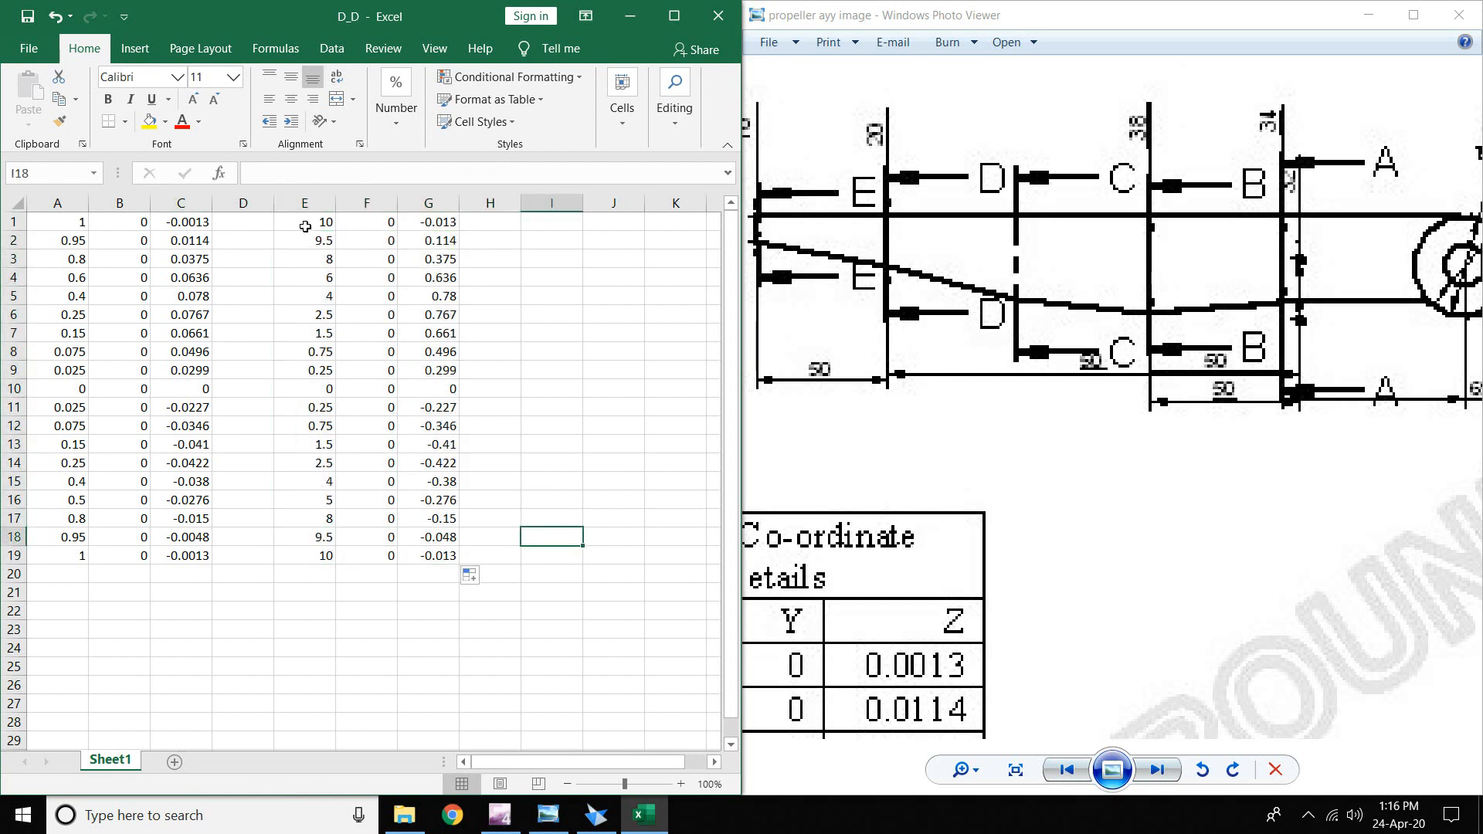
- Replace F1's formula with 269 and fill it down column F to row 19
{"action": "double_click", "coordinate": [386, 224]}
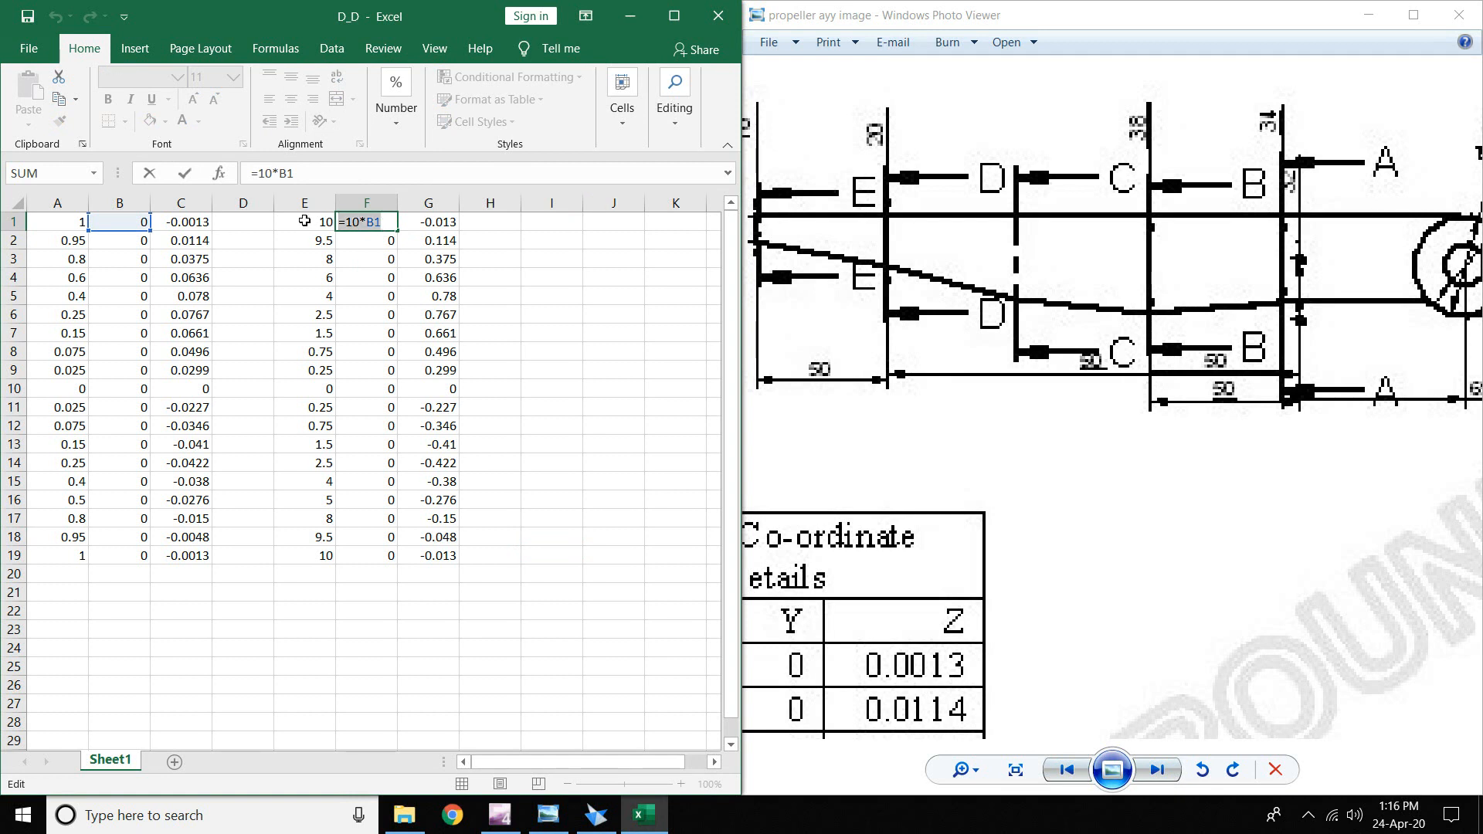
{"action": "key", "text": "BackSpace"}
{"action": "key", "text": "BackSpace"}
{"action": "key", "text": "BackSpace"}
{"action": "key", "text": "BackSpace"}
{"action": "key", "text": "BackSpace"}
{"action": "key", "text": "BackSpace"}
{"action": "type", "text": "26"}
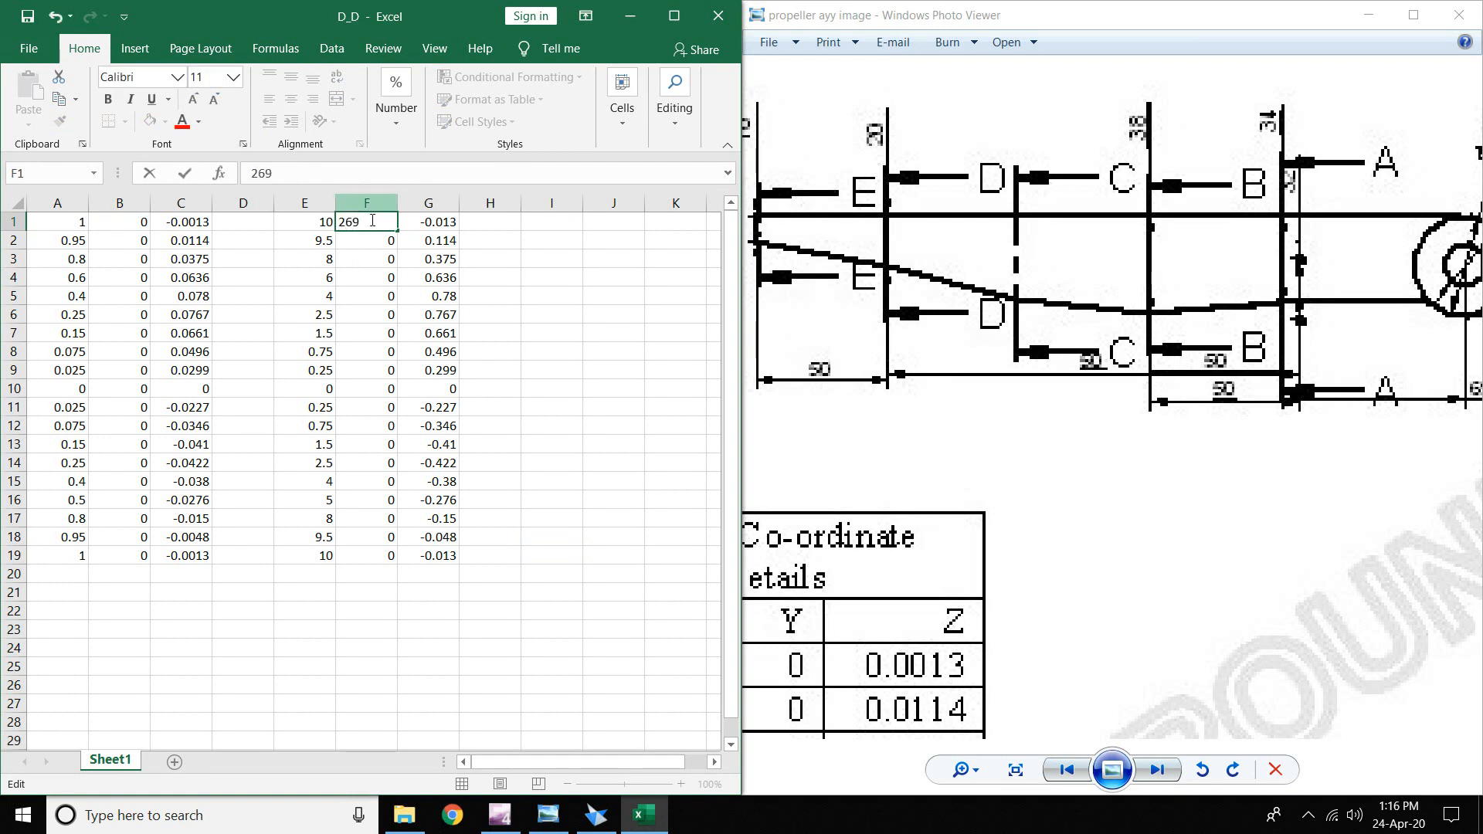
{"action": "type", "text": "9"}
{"action": "key", "text": "Return"}
{"action": "left_click", "coordinate": [386, 224]}
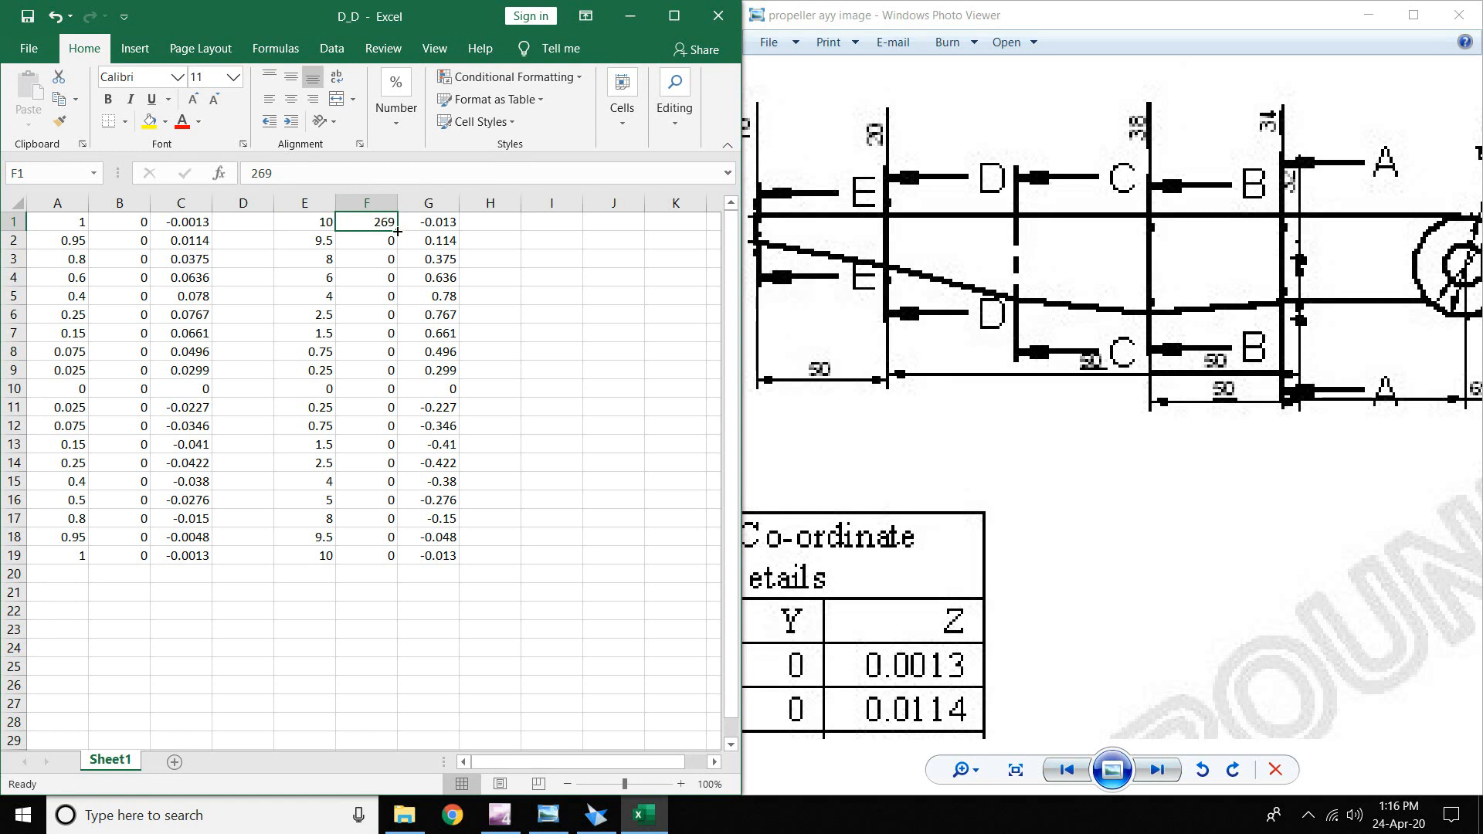
{"action": "left_click_drag", "start_coordinate": [397, 231], "coordinate": [392, 557]}
{"action": "left_click", "coordinate": [552, 444]}
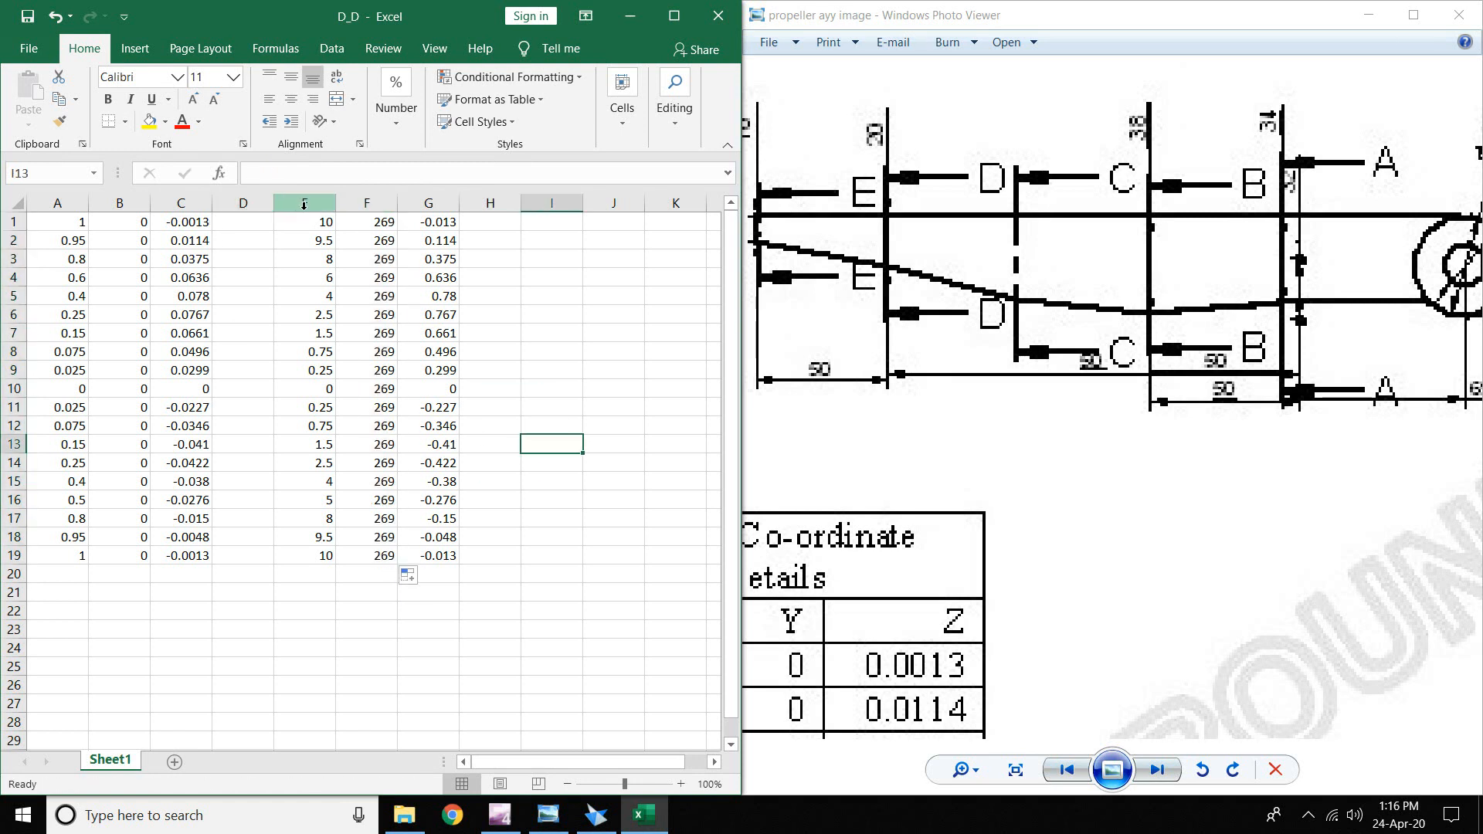
- Paste E1:G19 as values into A1 and clear helper columns D to H
{"action": "left_click_drag", "start_coordinate": [313, 224], "coordinate": [448, 557]}
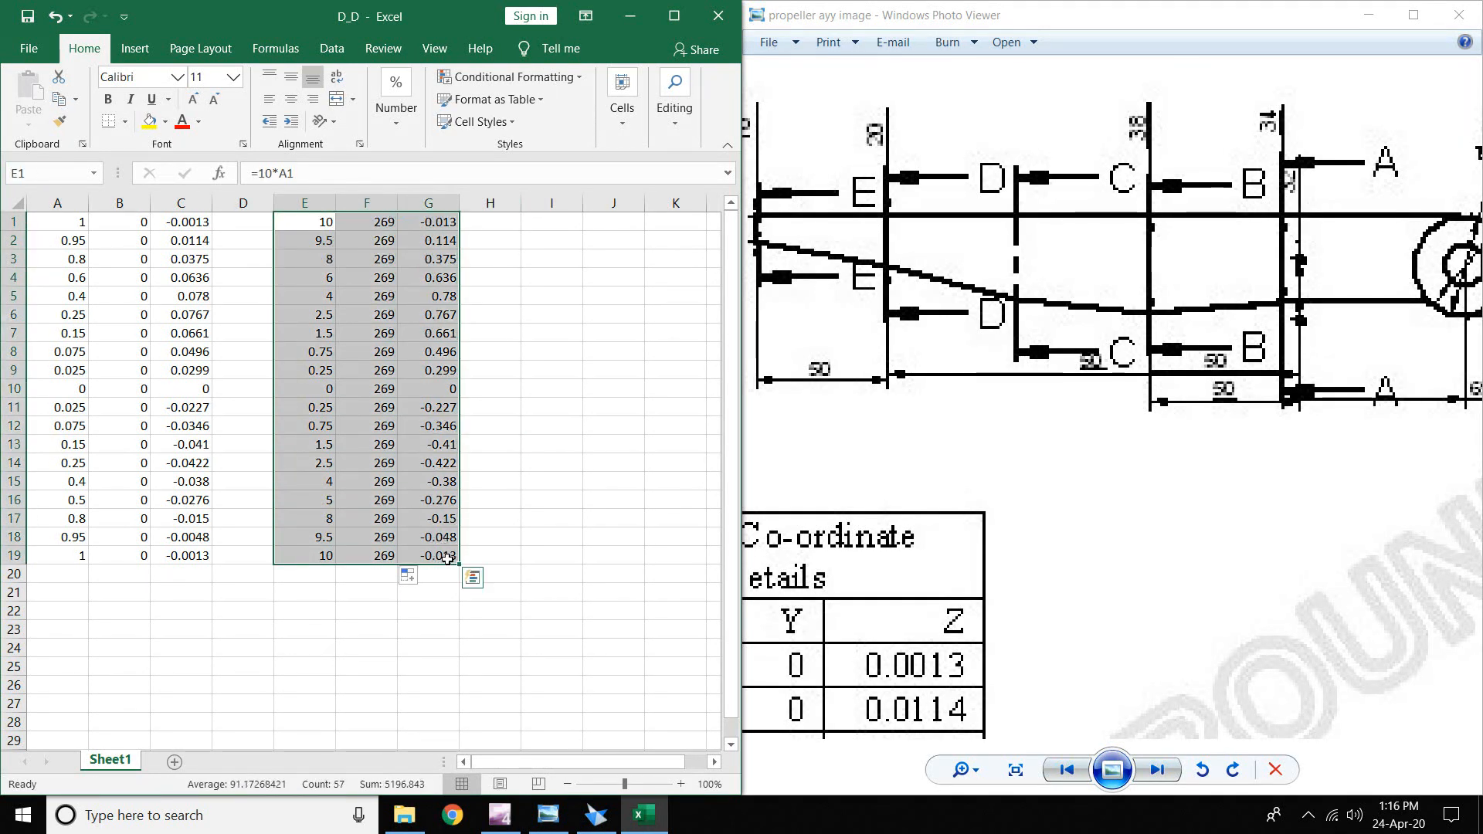
{"action": "key", "text": "ctrl+c"}
{"action": "left_click", "coordinate": [73, 224]}
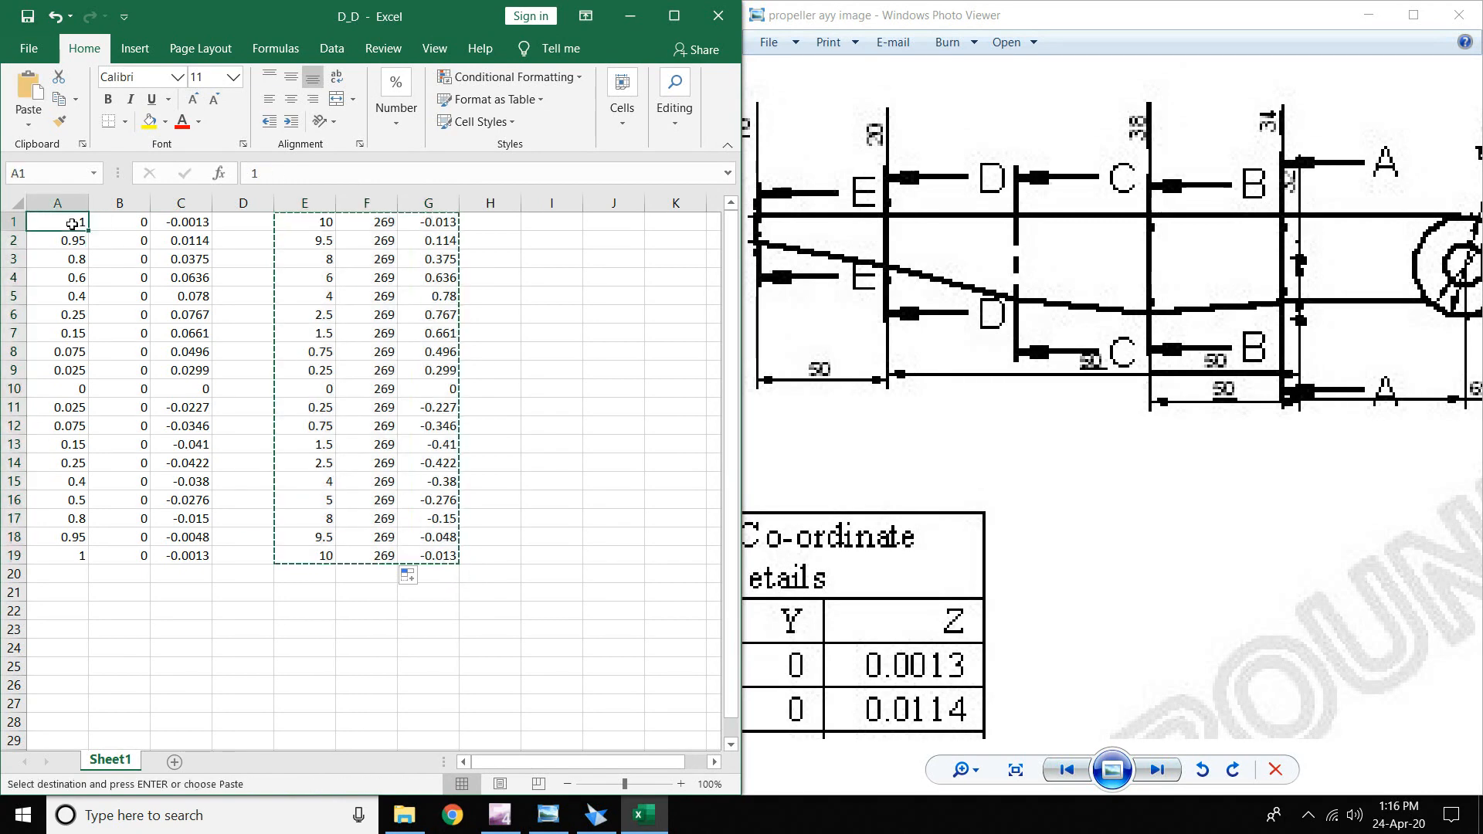
{"action": "right_click", "coordinate": [74, 223]}
{"action": "left_click", "coordinate": [135, 312]}
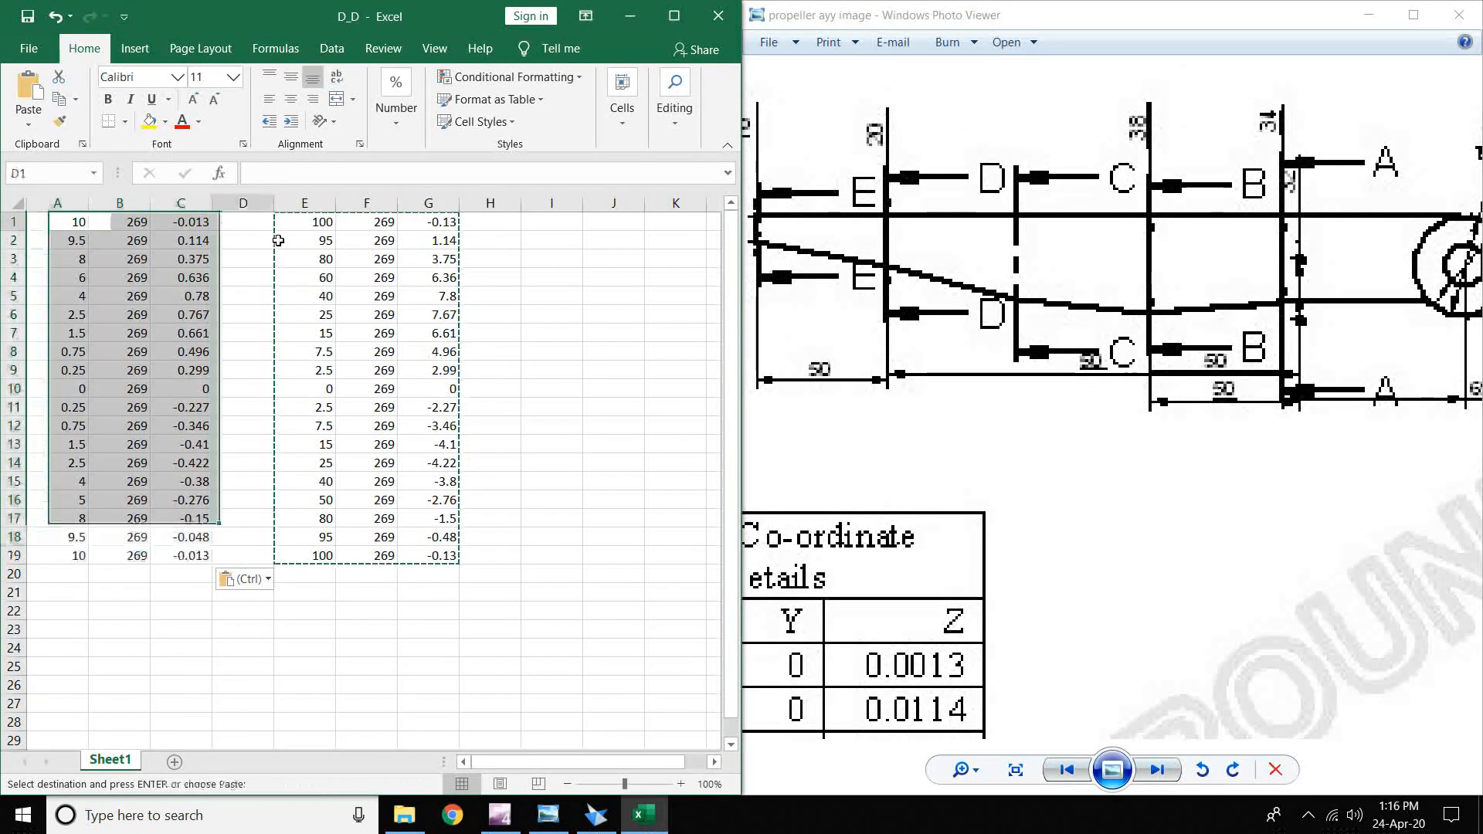
{"action": "left_click_drag", "start_coordinate": [242, 221], "coordinate": [486, 610]}
{"action": "key", "text": "Delete"}
- Save the workbook as E_E in the Propeller Hub folder
{"action": "left_click", "coordinate": [28, 48]}
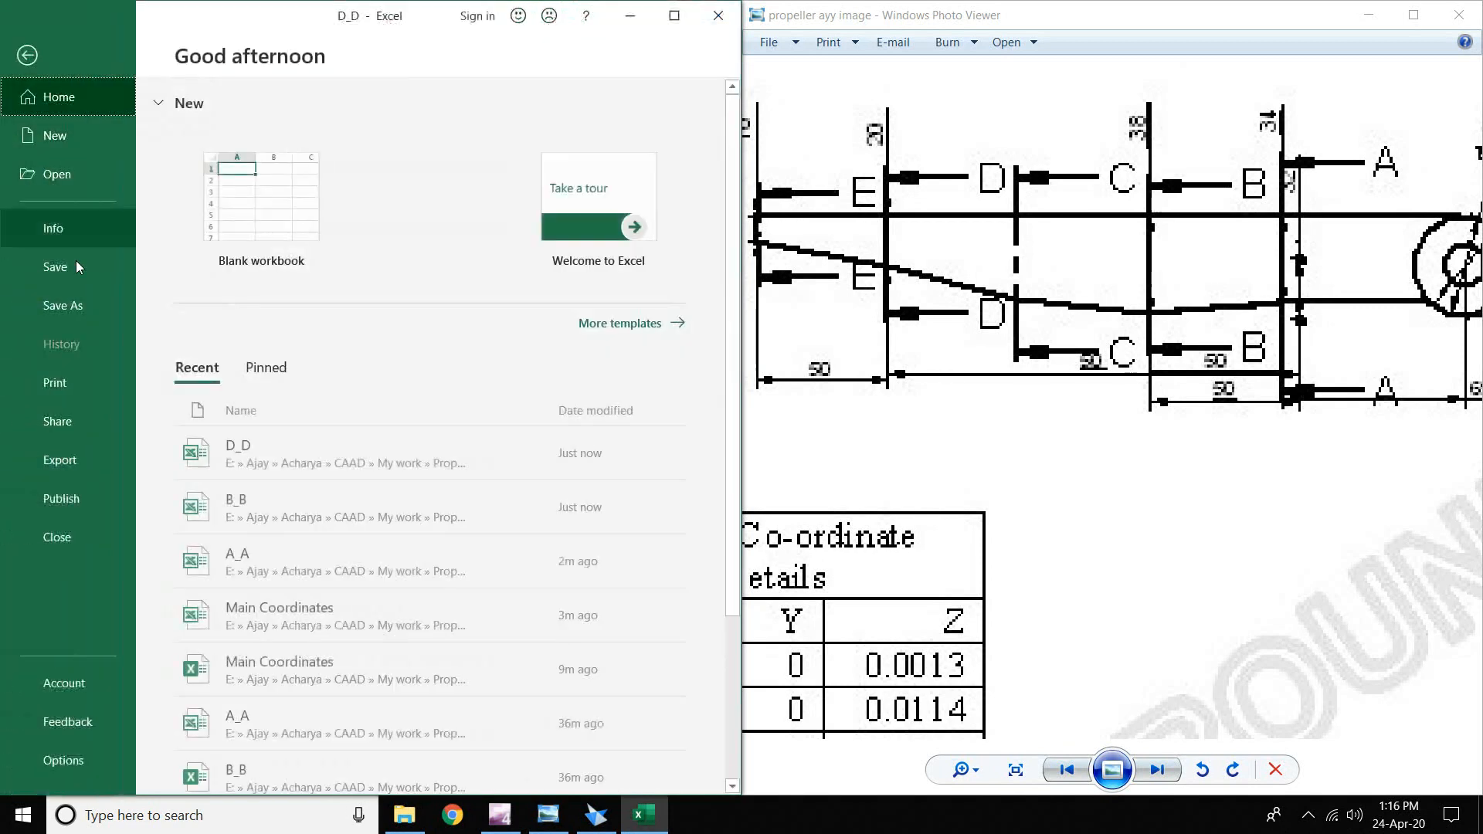
{"action": "left_click", "coordinate": [61, 305]}
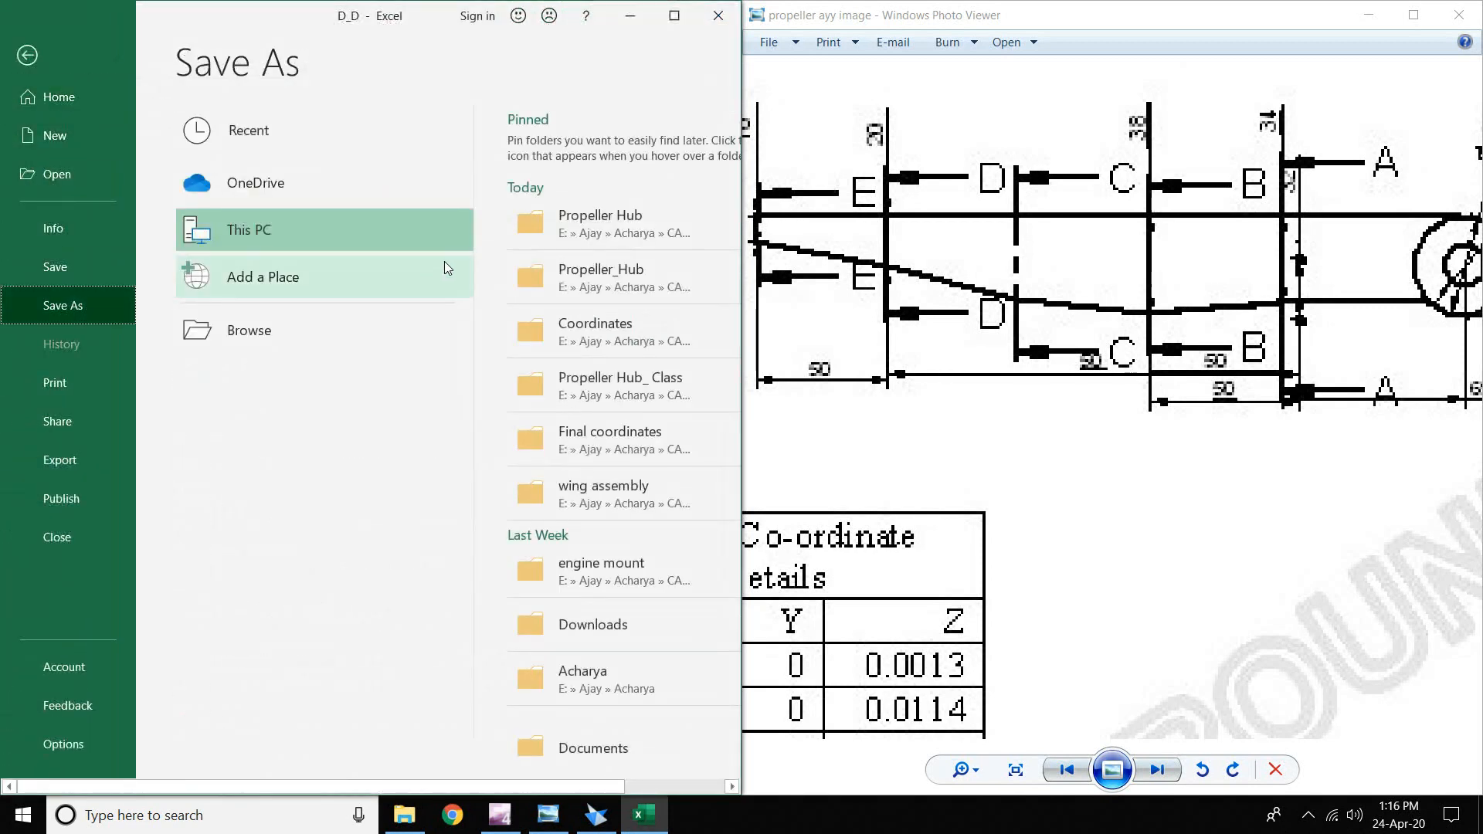
{"action": "left_click", "coordinate": [571, 224]}
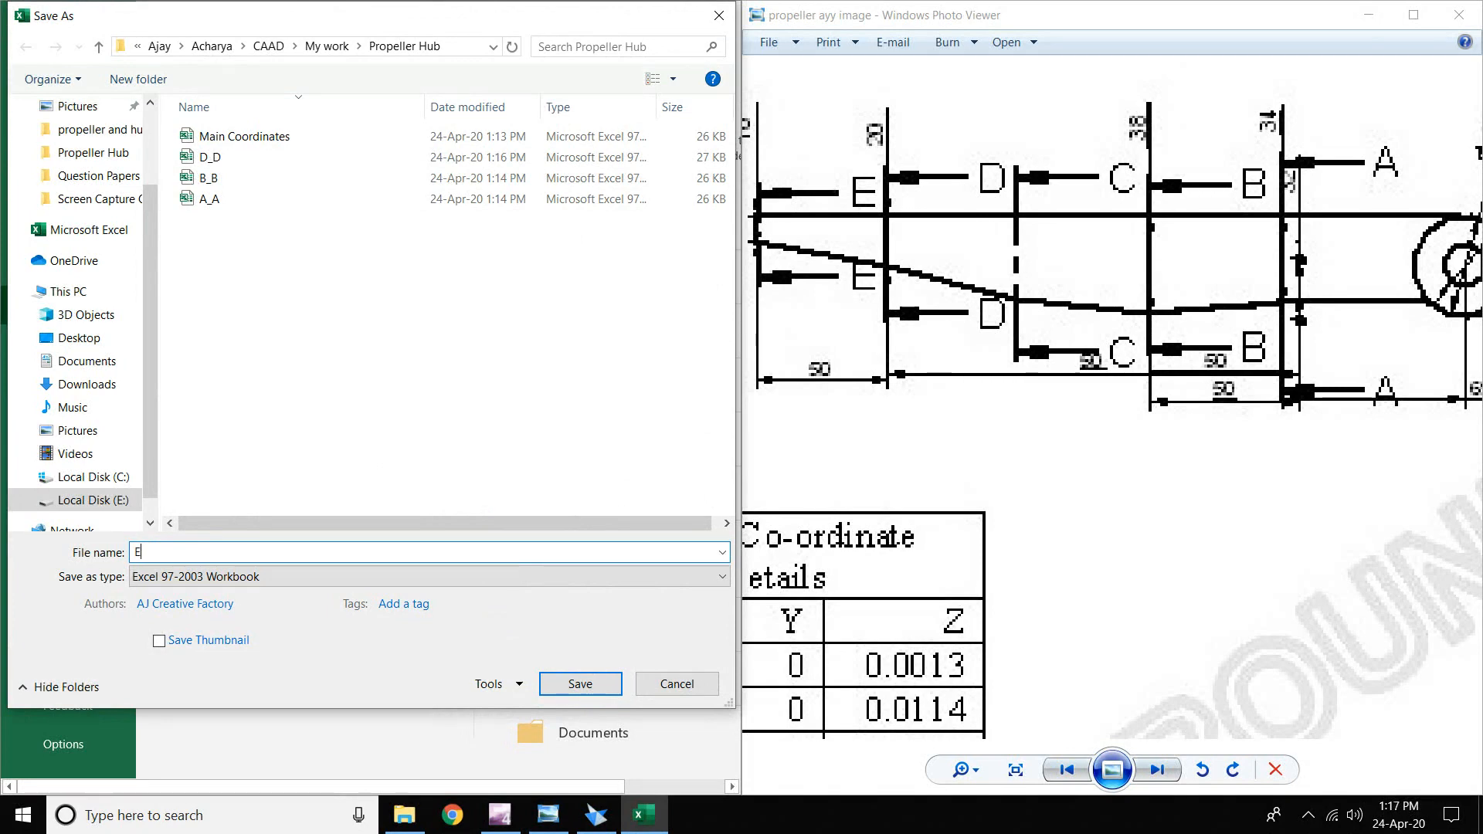
{"action": "type", "text": "E_E"}
{"action": "key", "text": "Return"}
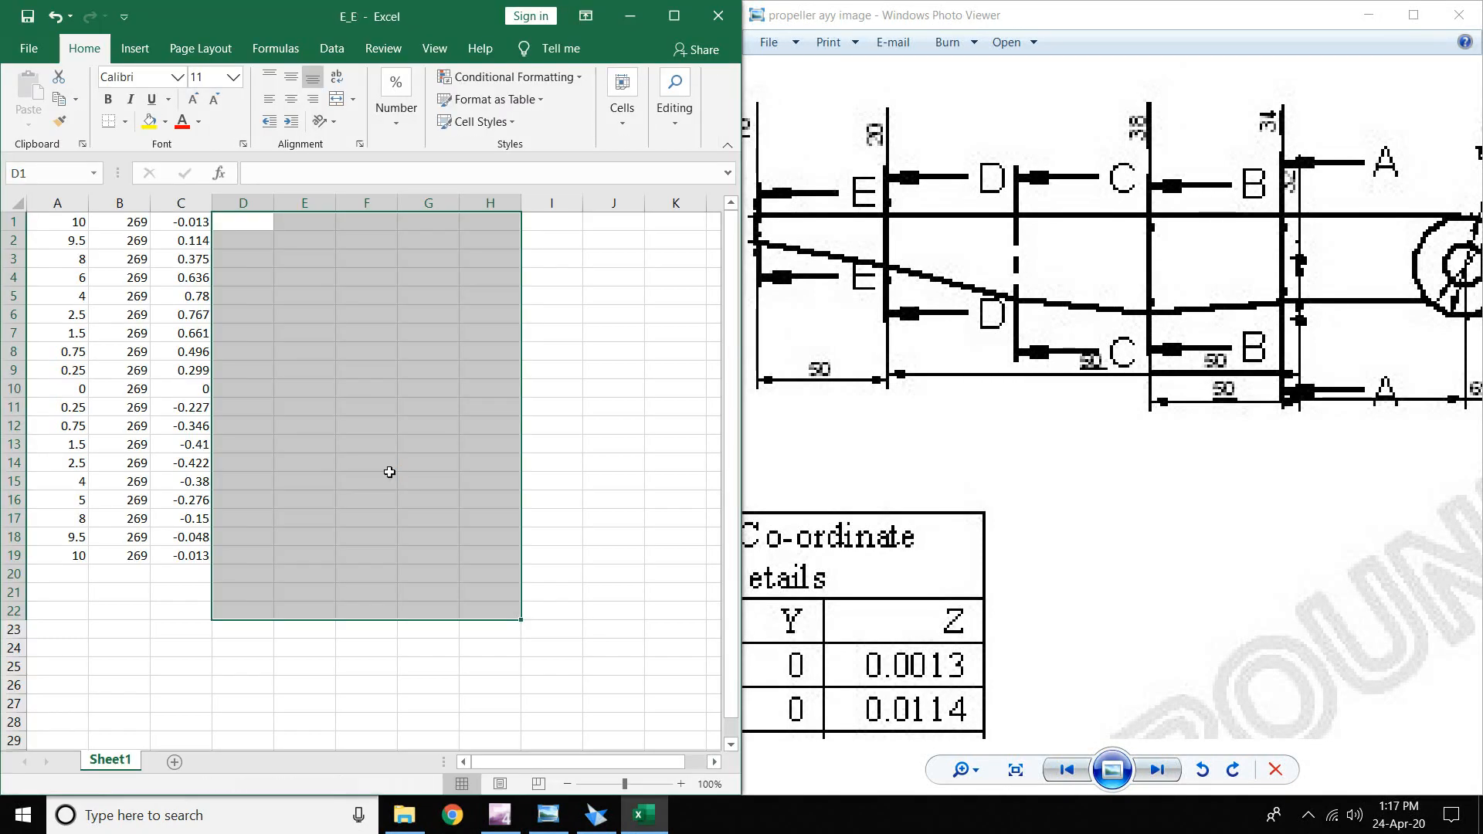
{"action": "left_click", "coordinate": [389, 472]}
- Open the A_A workbook and restore its window beside the drawing
{"action": "left_click", "coordinate": [28, 48]}
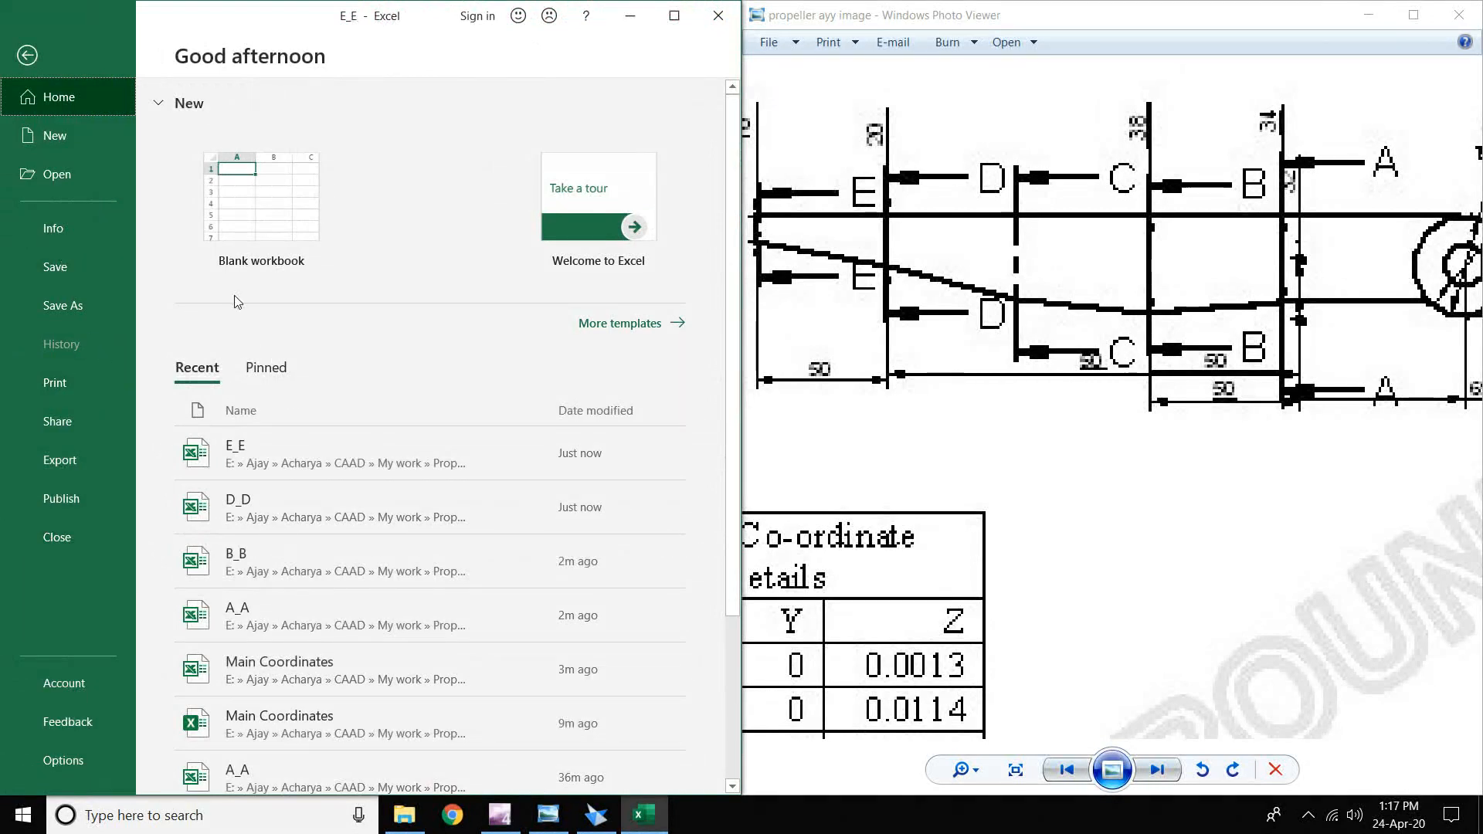
{"action": "left_click", "coordinate": [58, 174]}
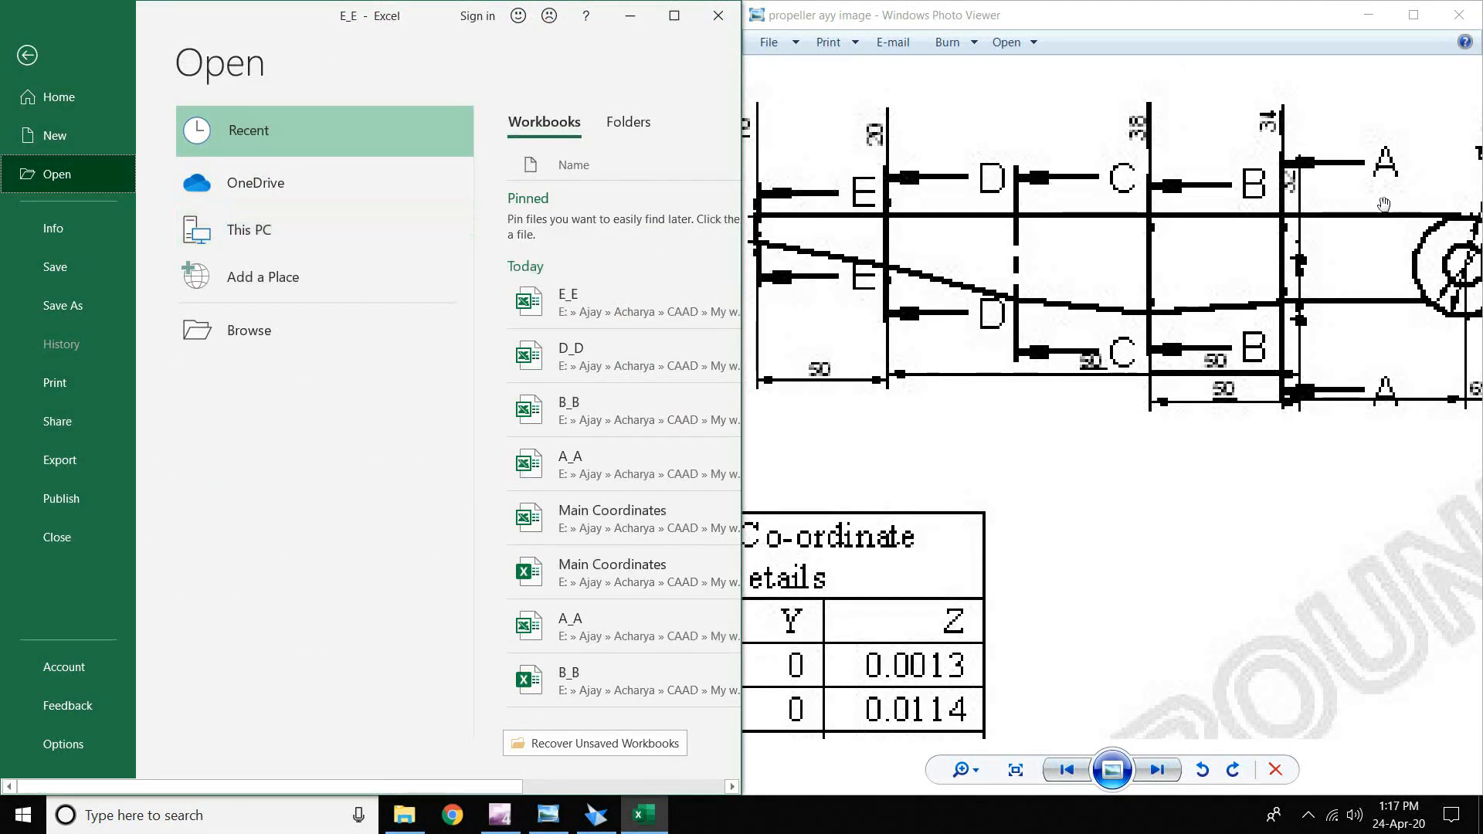
{"action": "left_click", "coordinate": [587, 463]}
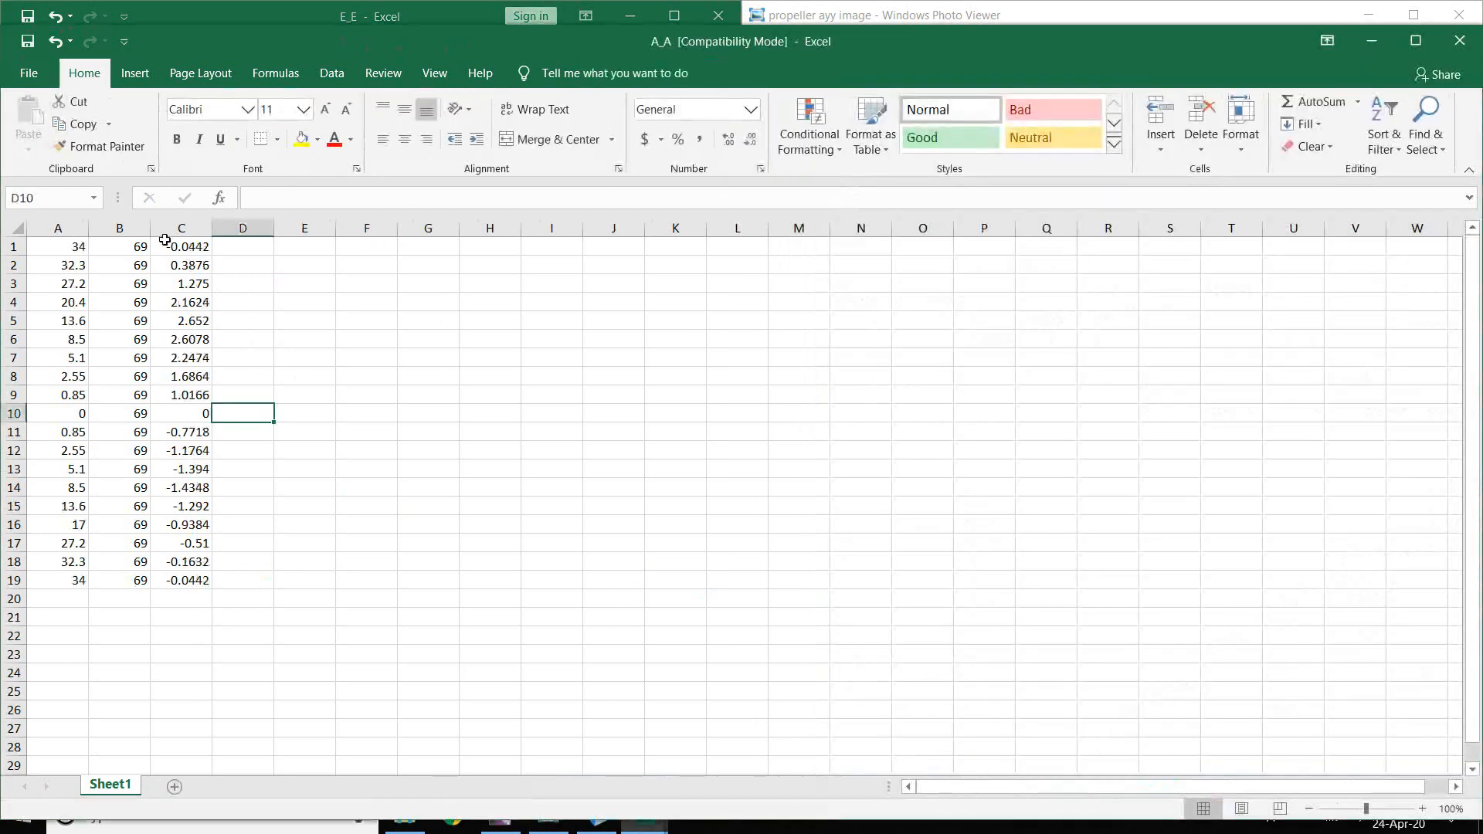
{"action": "double_click", "coordinate": [824, 46]}
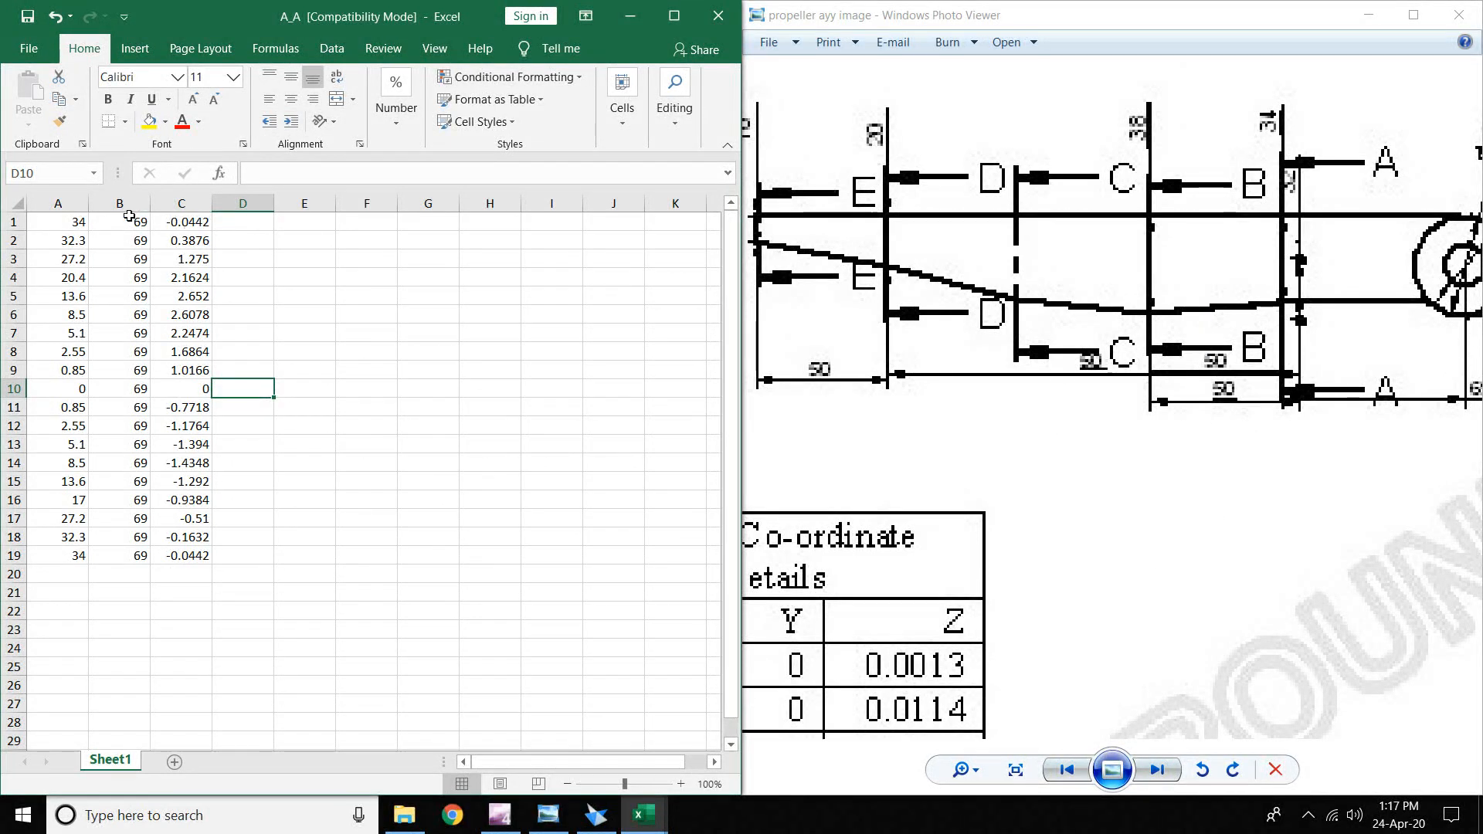
- Change B1 to 169 and fill it down column B to row 19
{"action": "double_click", "coordinate": [136, 222]}
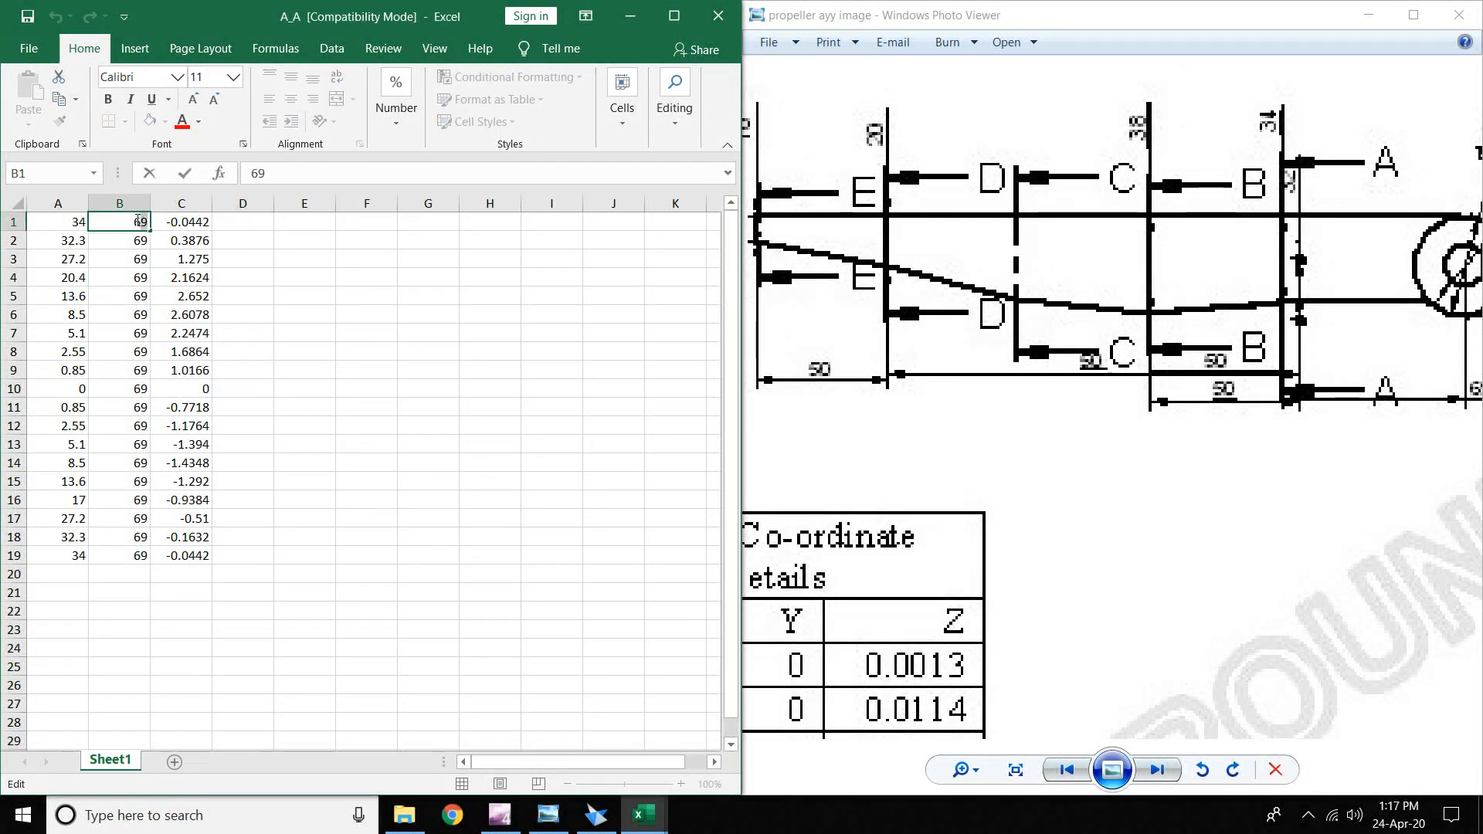
{"action": "double_click", "coordinate": [131, 221]}
{"action": "type", "text": "1"}
{"action": "left_click_drag", "start_coordinate": [151, 229], "coordinate": [159, 558]}
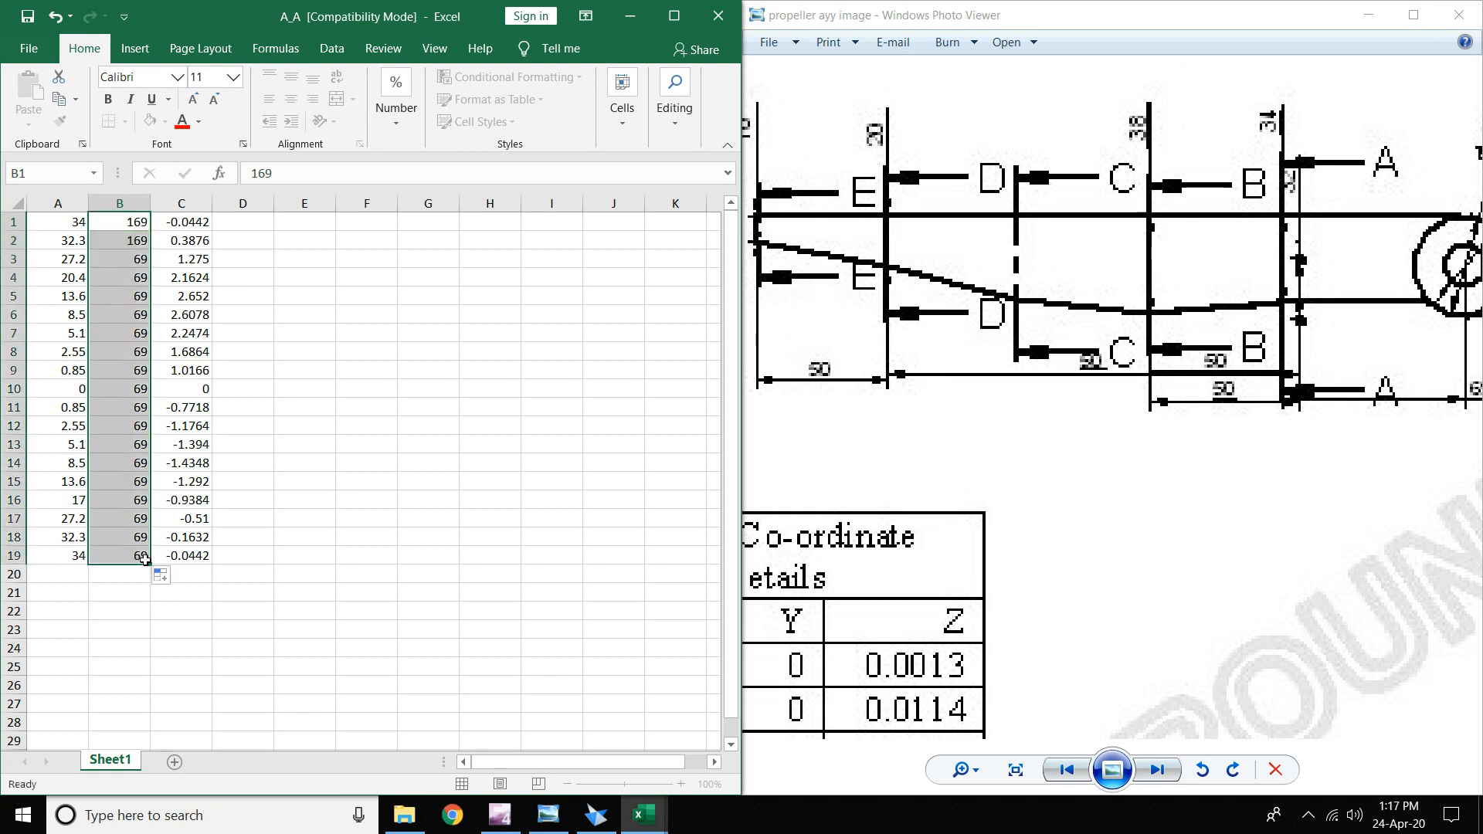
{"action": "left_click", "coordinate": [534, 426]}
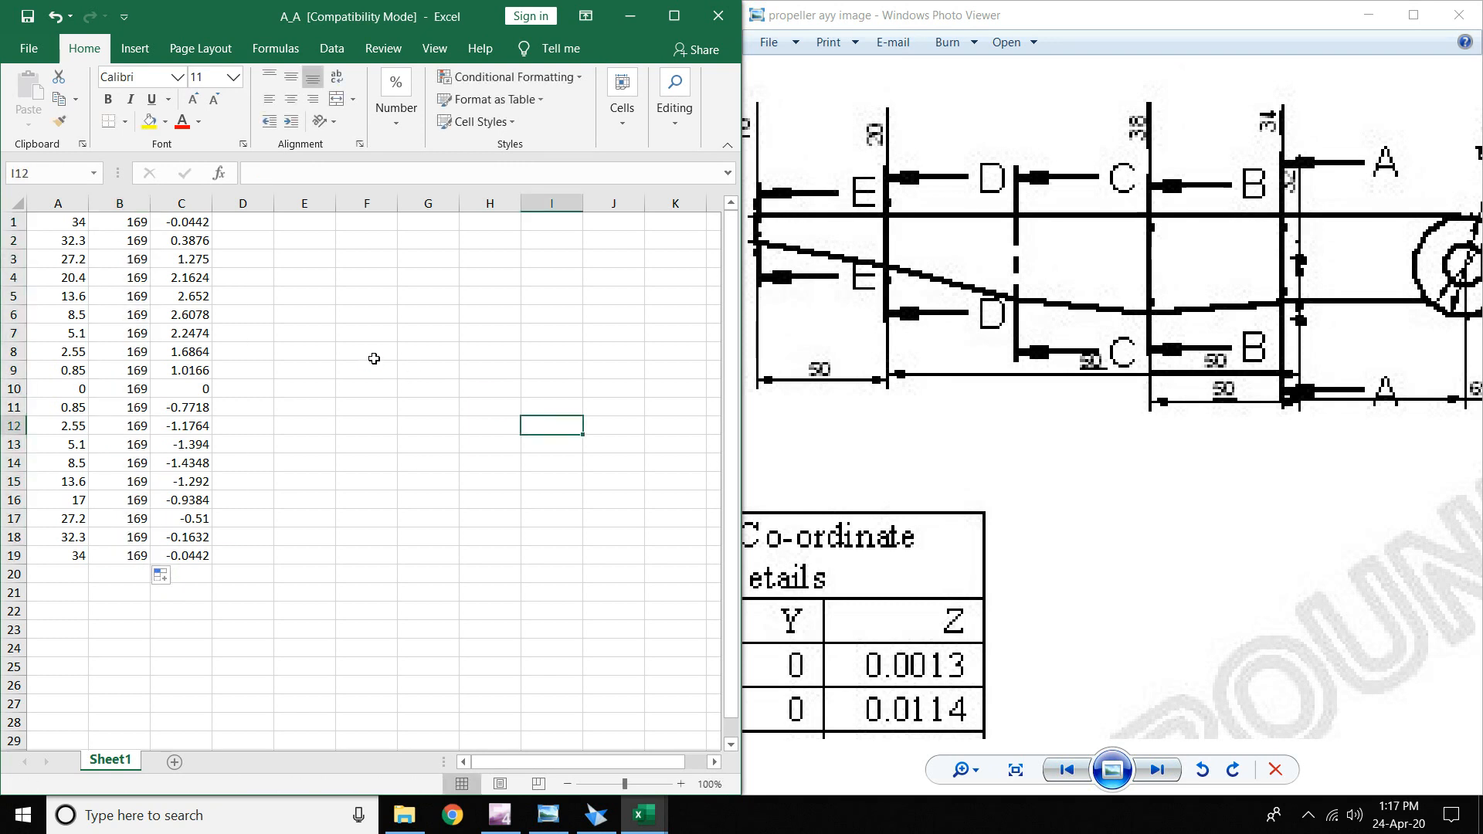
{"action": "key", "text": "ctrl+z"}
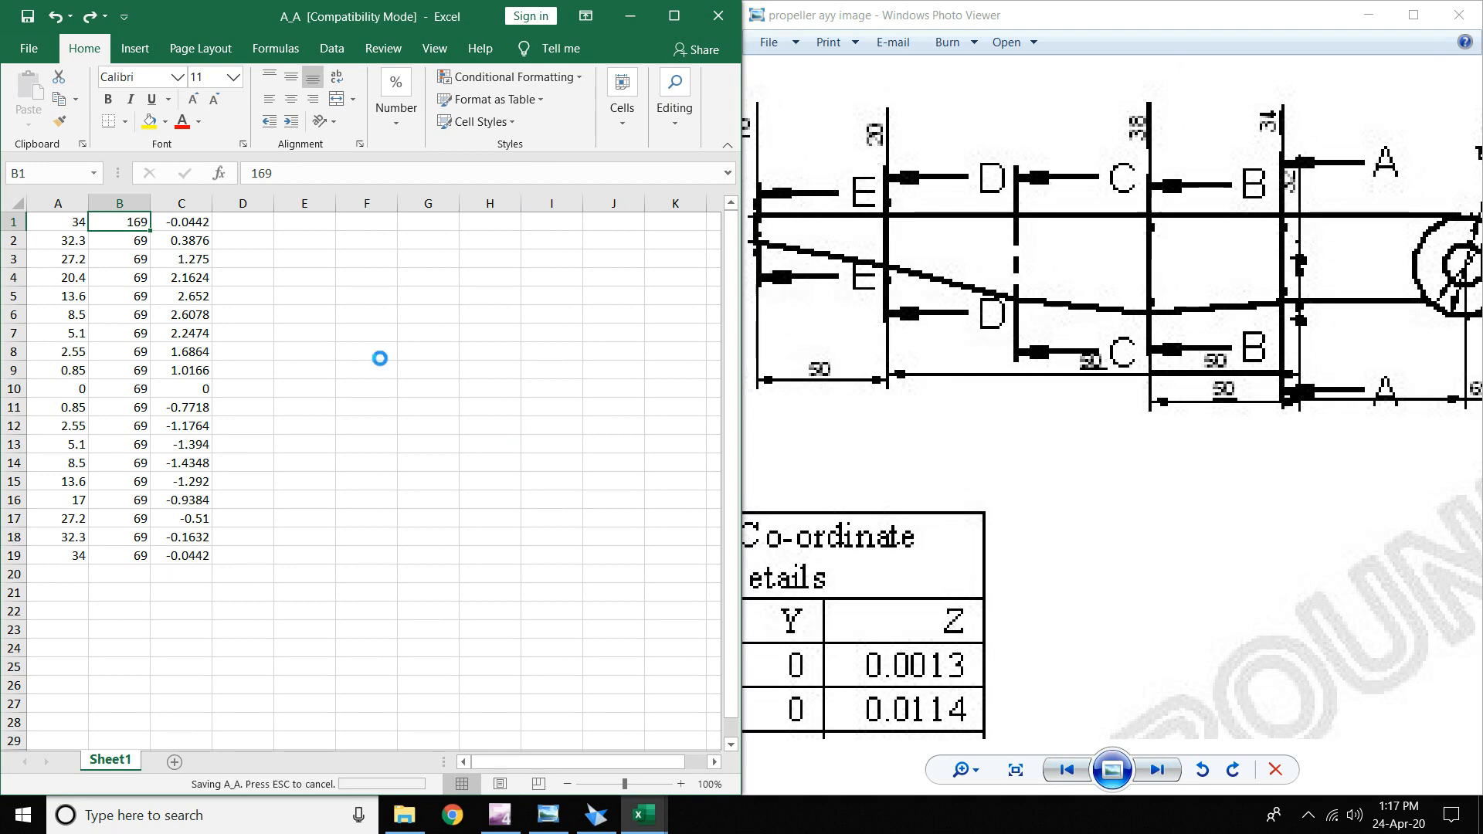
{"action": "key", "text": "ctrl+y"}
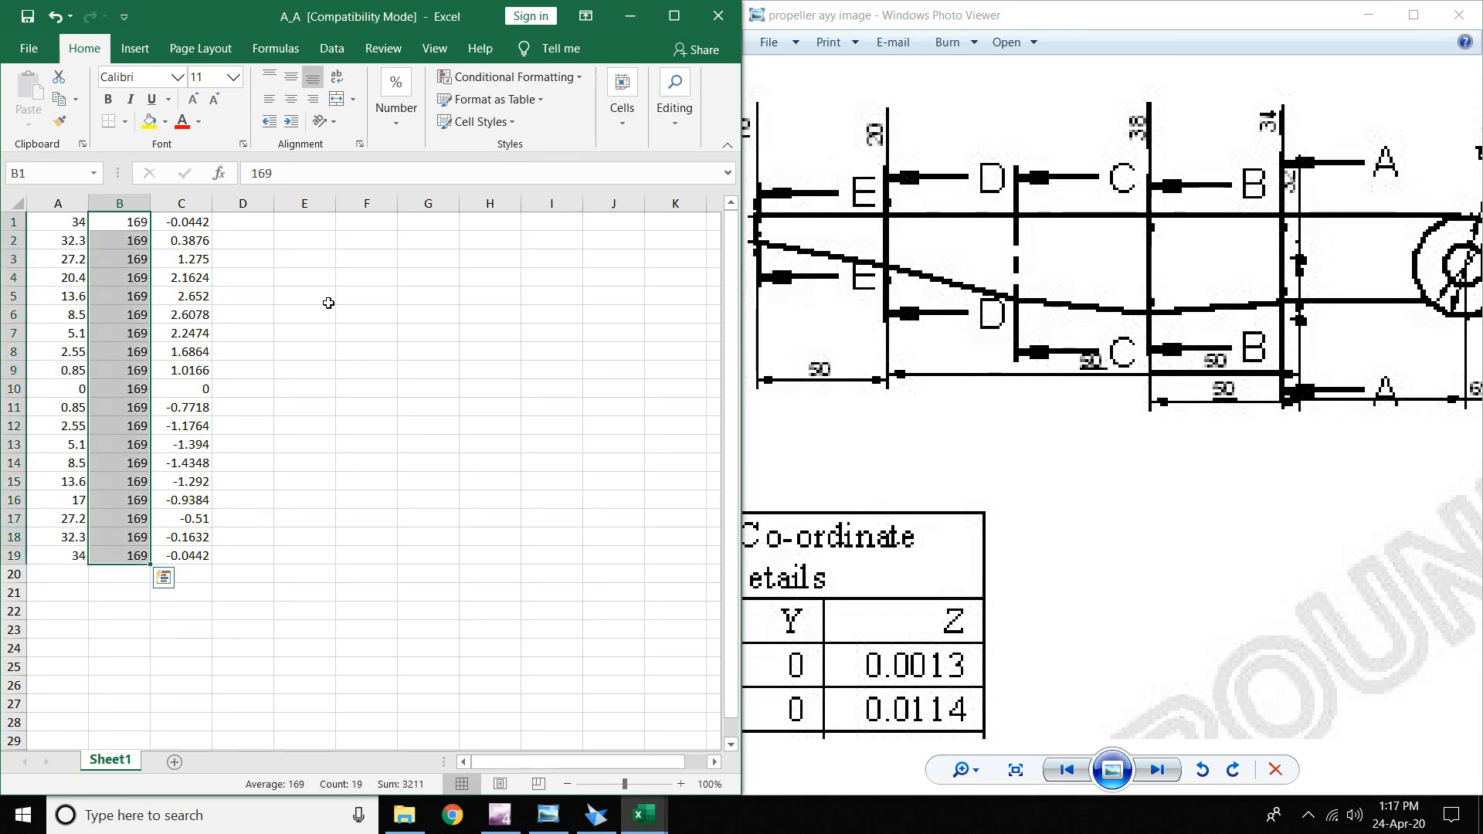
- Save the copy as c_c in Propeller Hub, then close the c_c and E_E workbooks
{"action": "left_click", "coordinate": [28, 48]}
{"action": "left_click", "coordinate": [62, 305]}
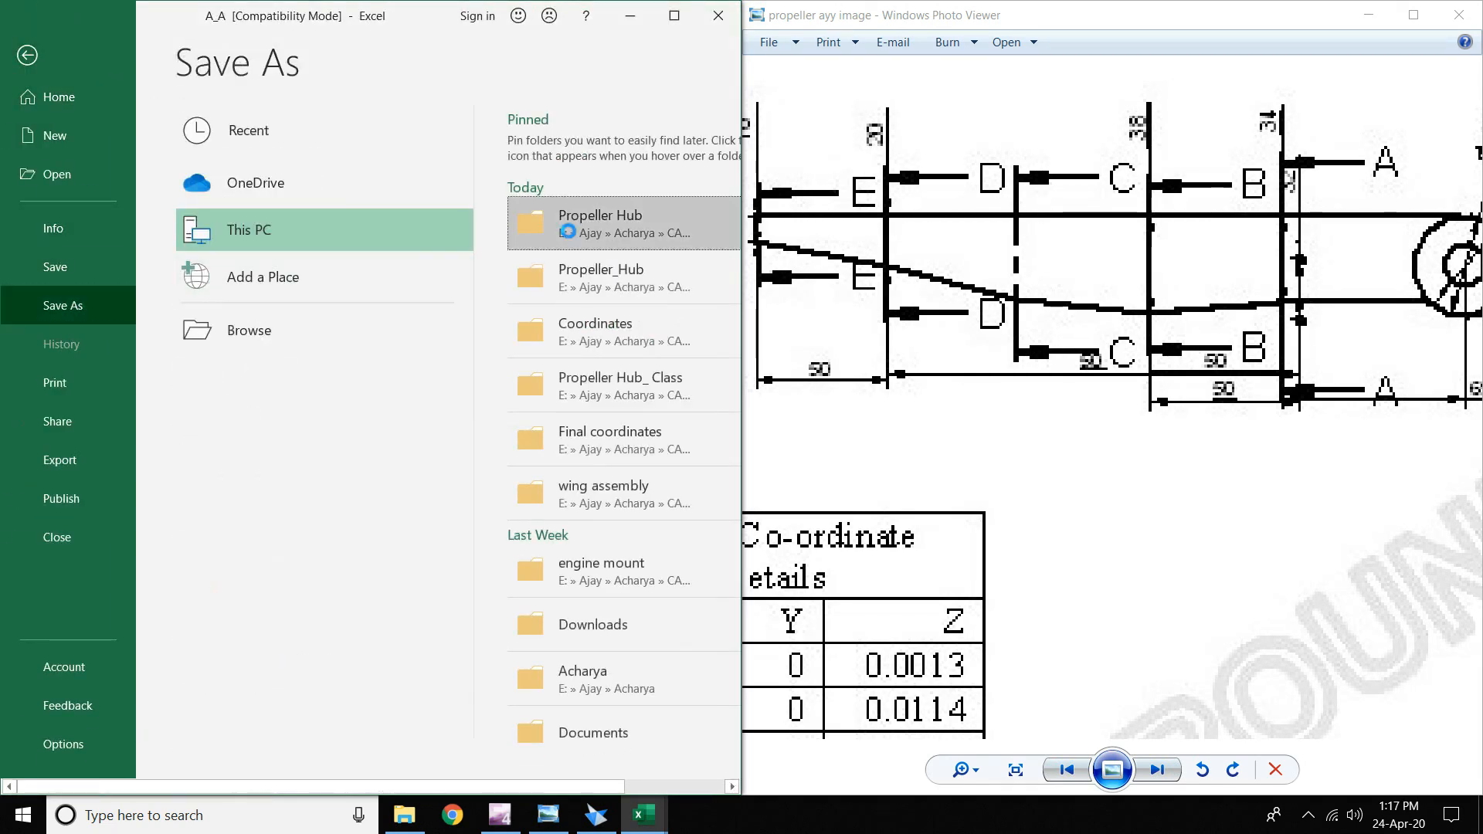
{"action": "left_click", "coordinate": [600, 224]}
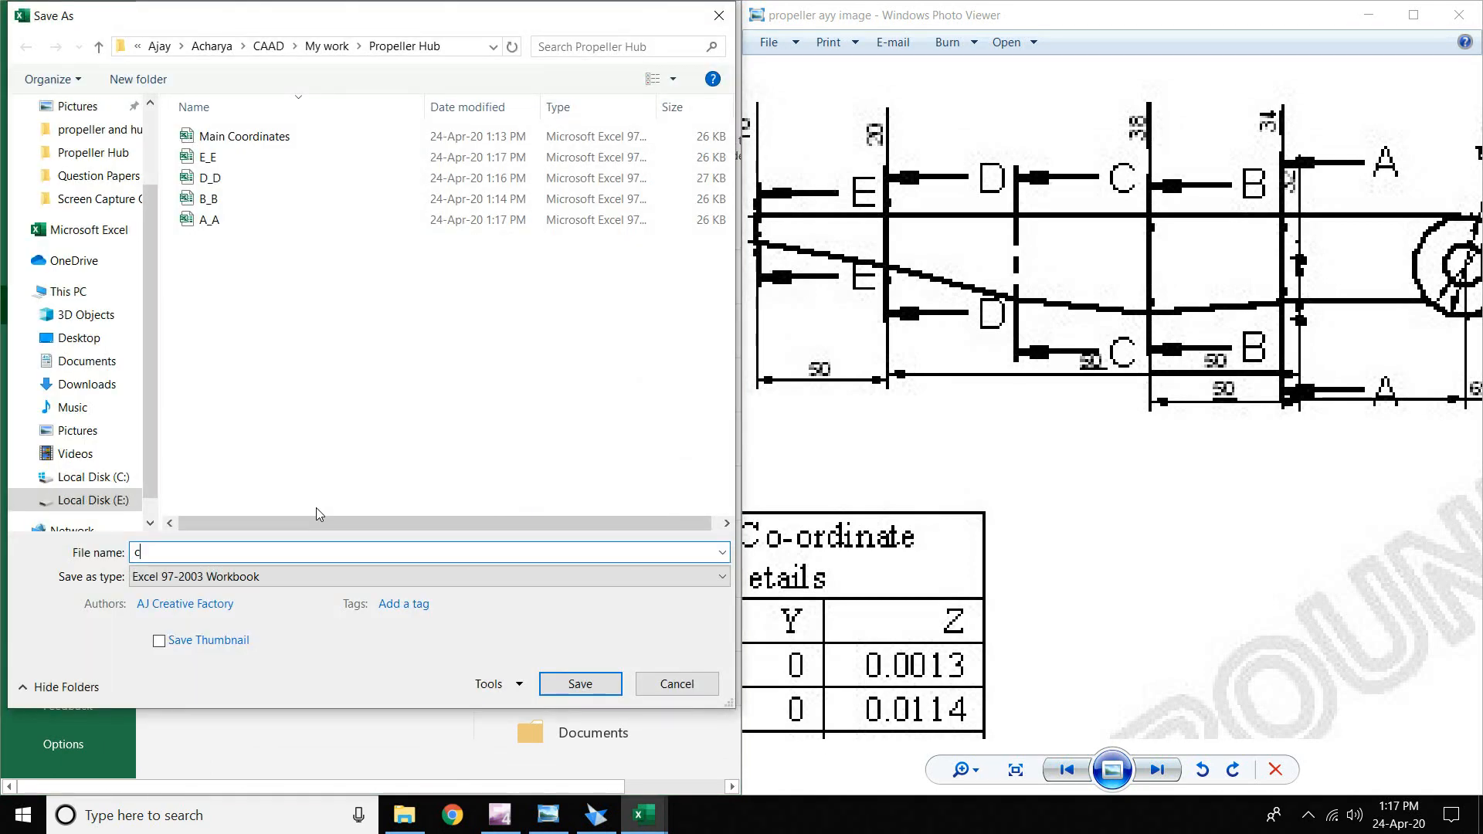
{"action": "type", "text": "c_c"}
{"action": "key", "text": "Return"}
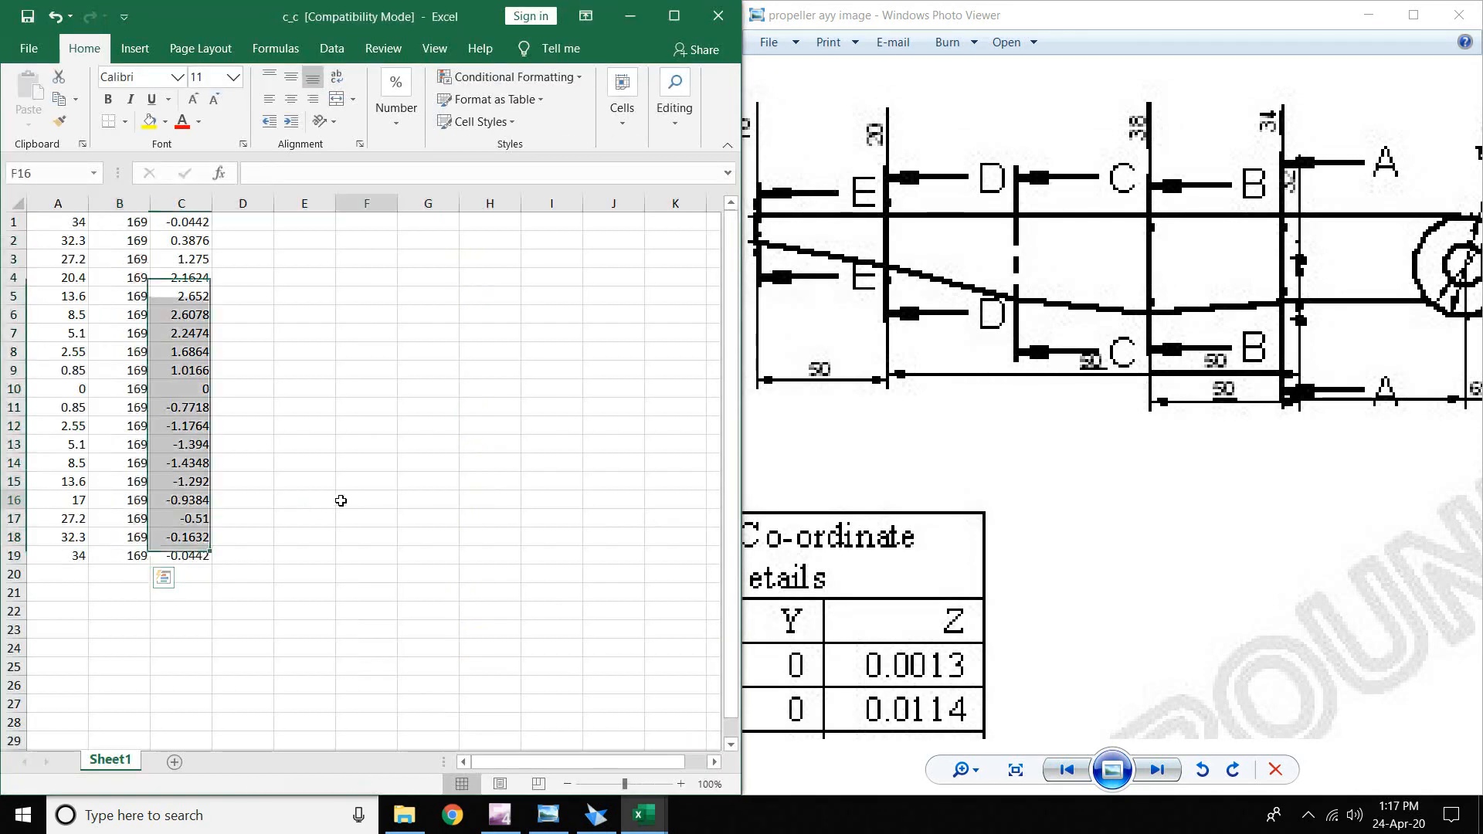
{"action": "left_click", "coordinate": [341, 499]}
{"action": "left_click", "coordinate": [719, 29]}
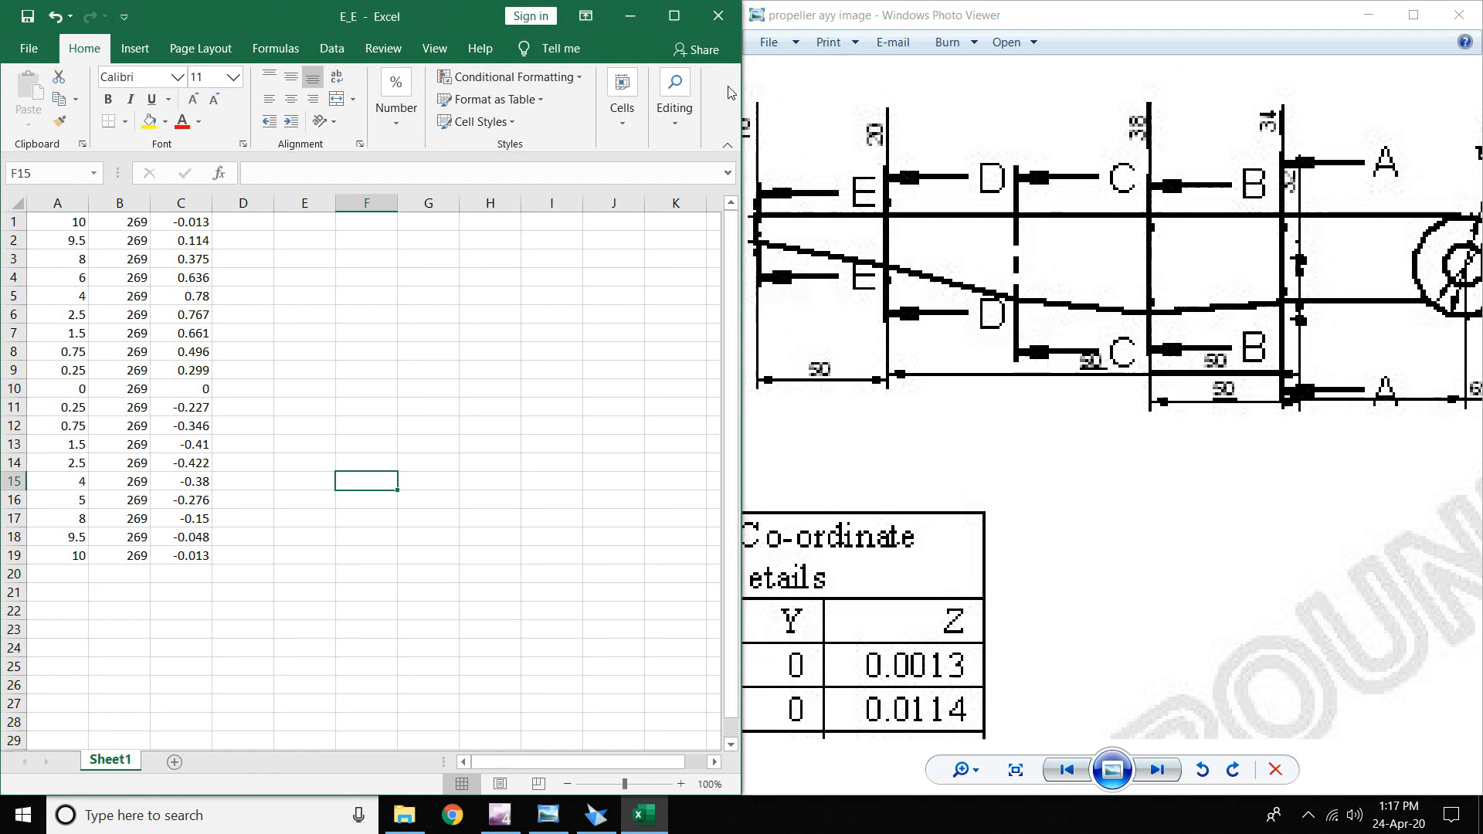
{"action": "left_click", "coordinate": [716, 19]}
- Close the reference image and start Curve by Table from the Surfacing keypoint curves
{"action": "left_click", "coordinate": [1458, 15]}
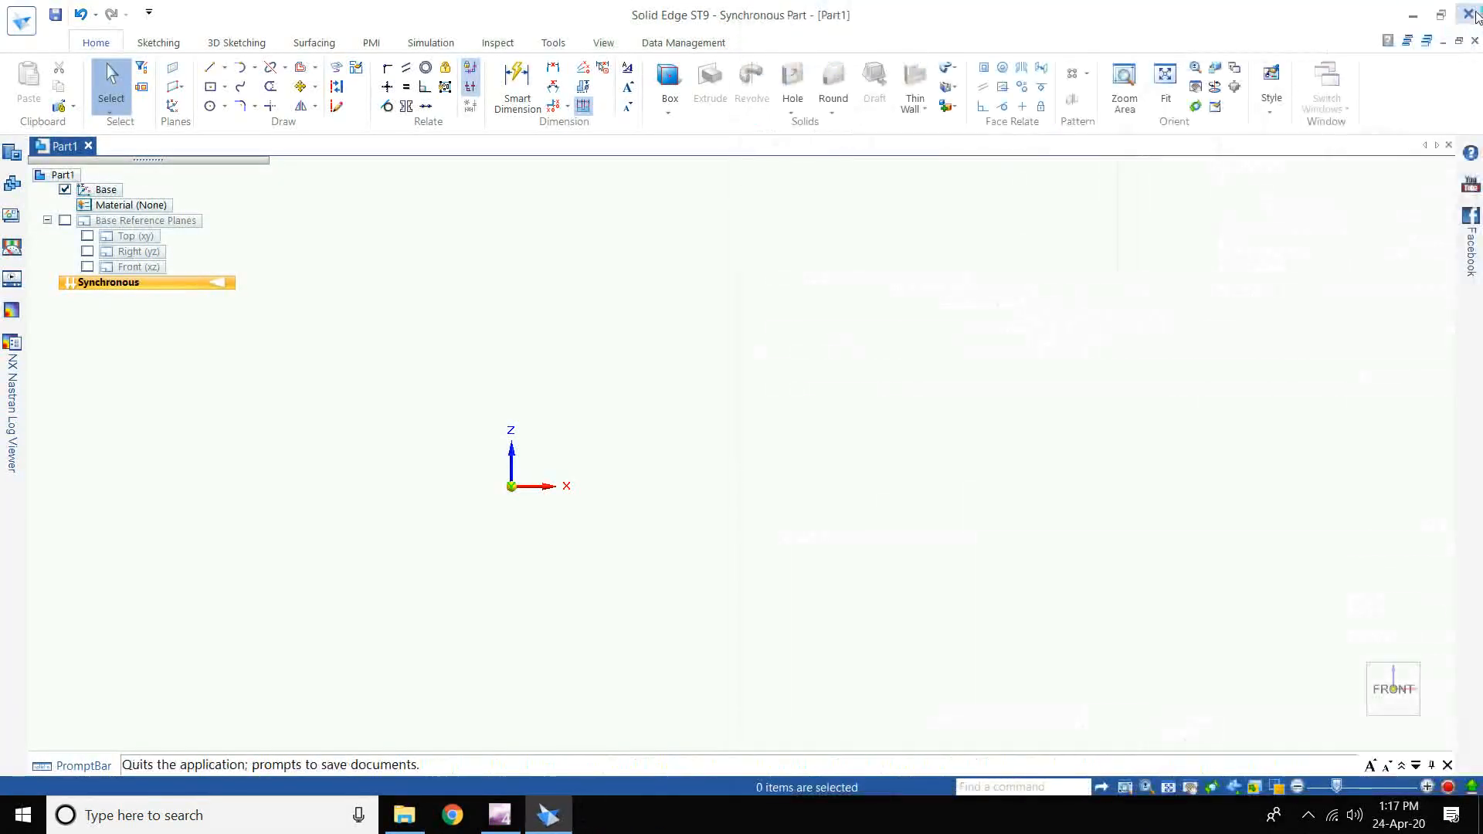
{"action": "scroll", "coordinate": [600, 369], "scroll_direction": "down", "scroll_amount": 1}
{"action": "scroll", "coordinate": [600, 369], "scroll_direction": "up", "scroll_amount": 3}
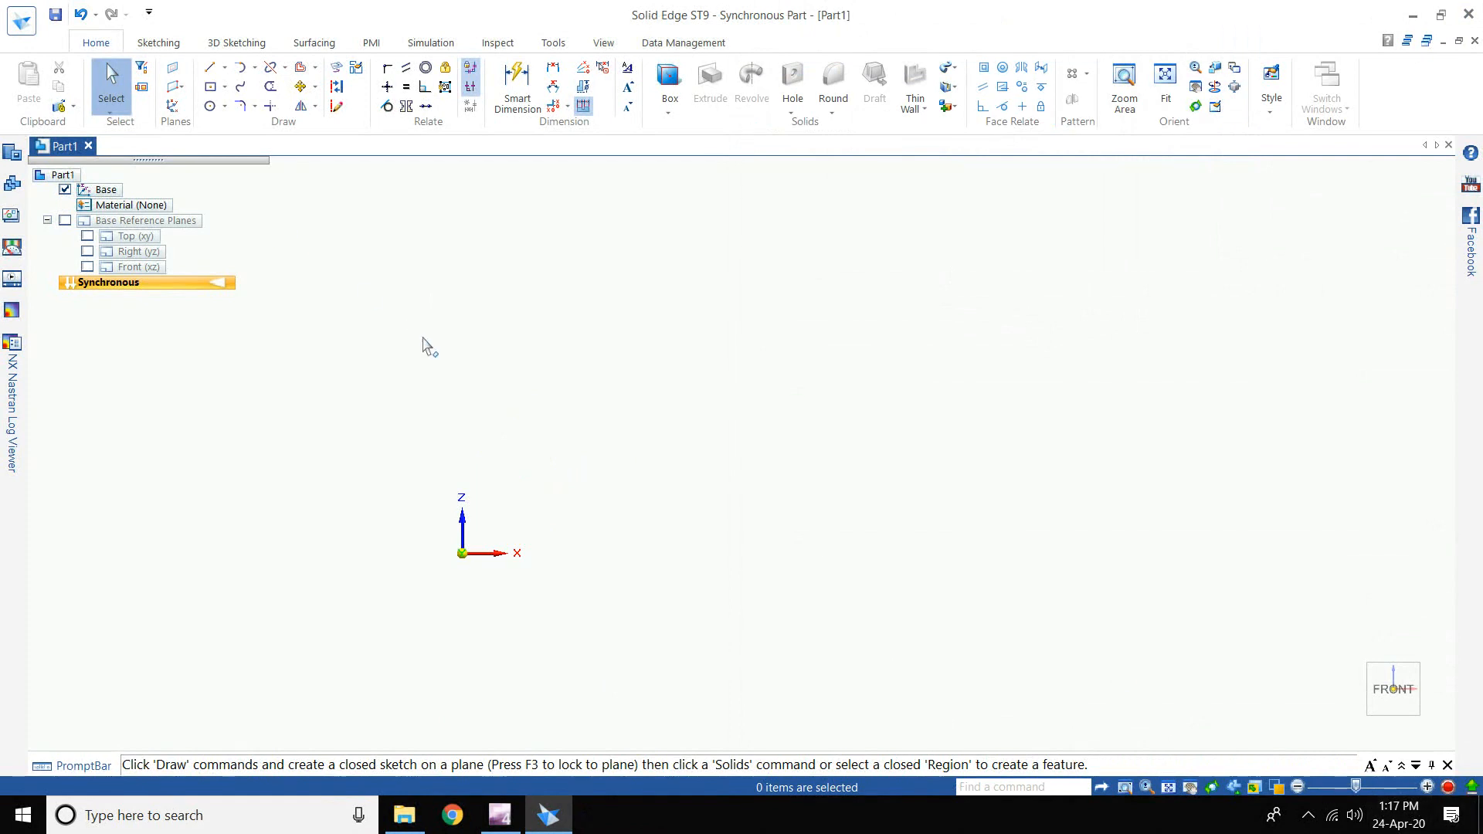
{"action": "left_click", "coordinate": [330, 43]}
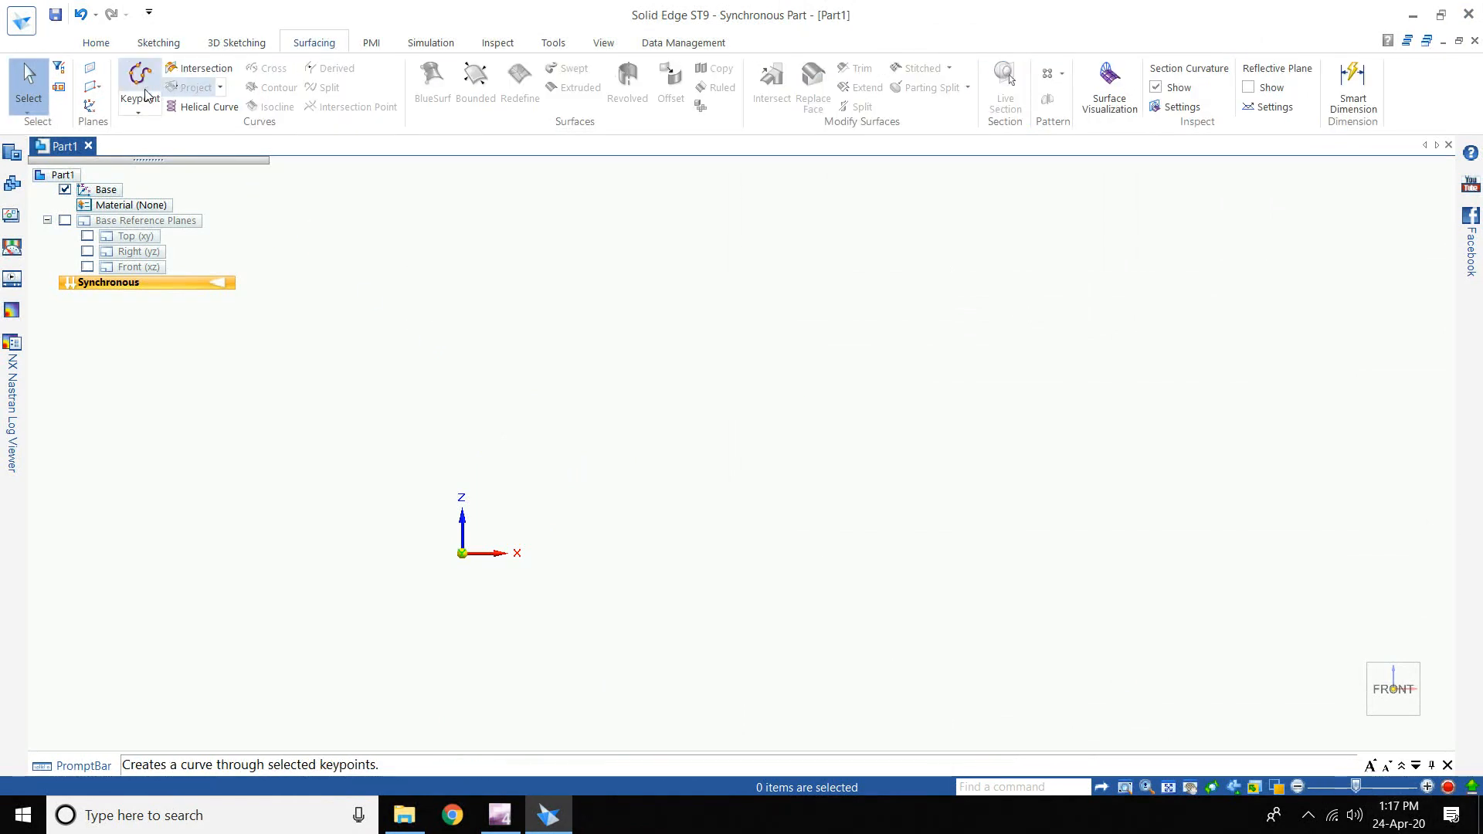
{"action": "left_click", "coordinate": [139, 114]}
{"action": "left_click", "coordinate": [190, 147]}
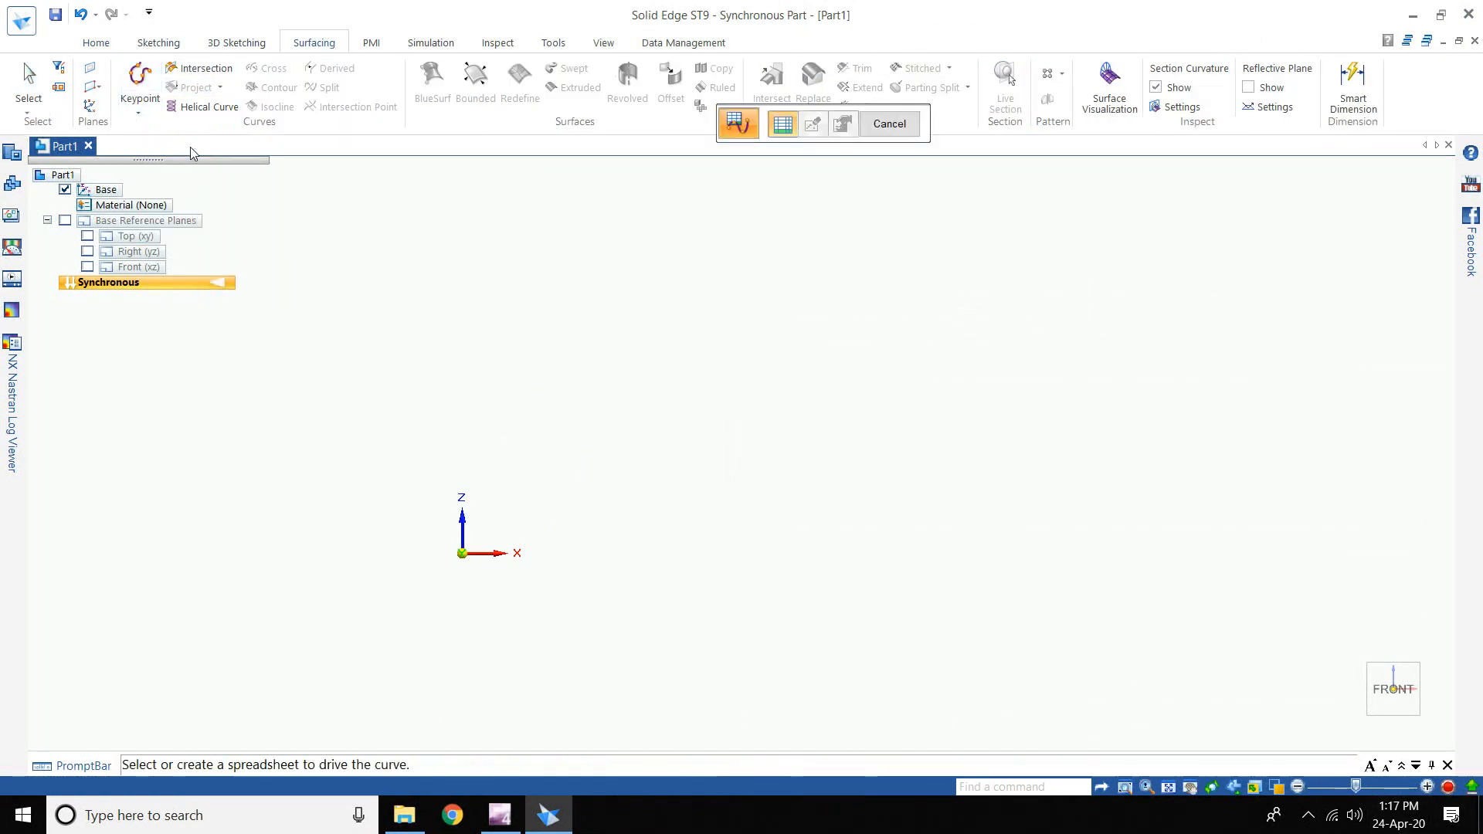
- Browse to the Main Coordinates workbook and bring the Propeller Hub folder forward
{"action": "left_click", "coordinate": [781, 130]}
{"action": "left_click", "coordinate": [781, 130]}
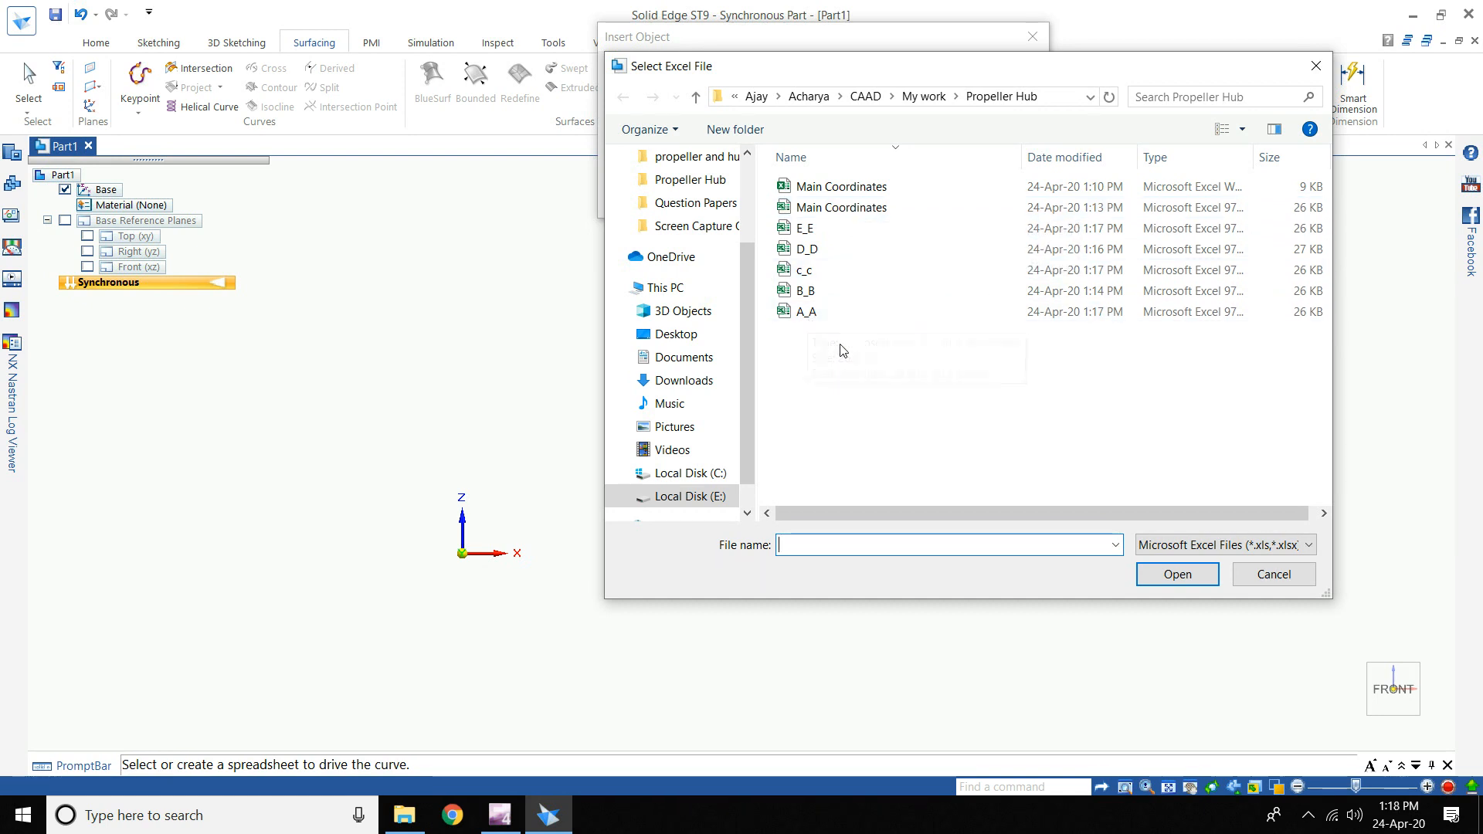
{"action": "left_click", "coordinate": [842, 209]}
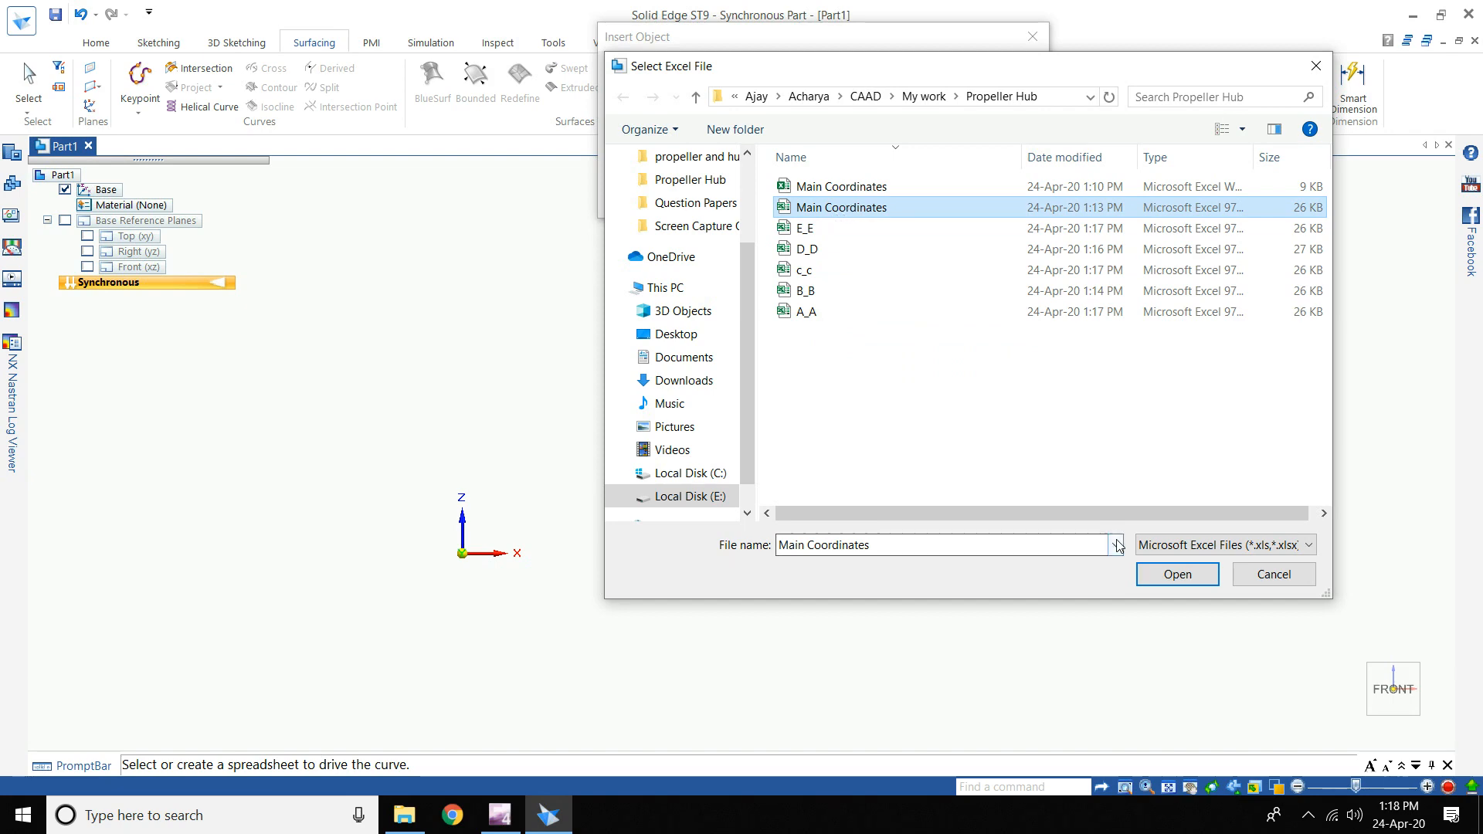
{"action": "left_click", "coordinate": [405, 815]}
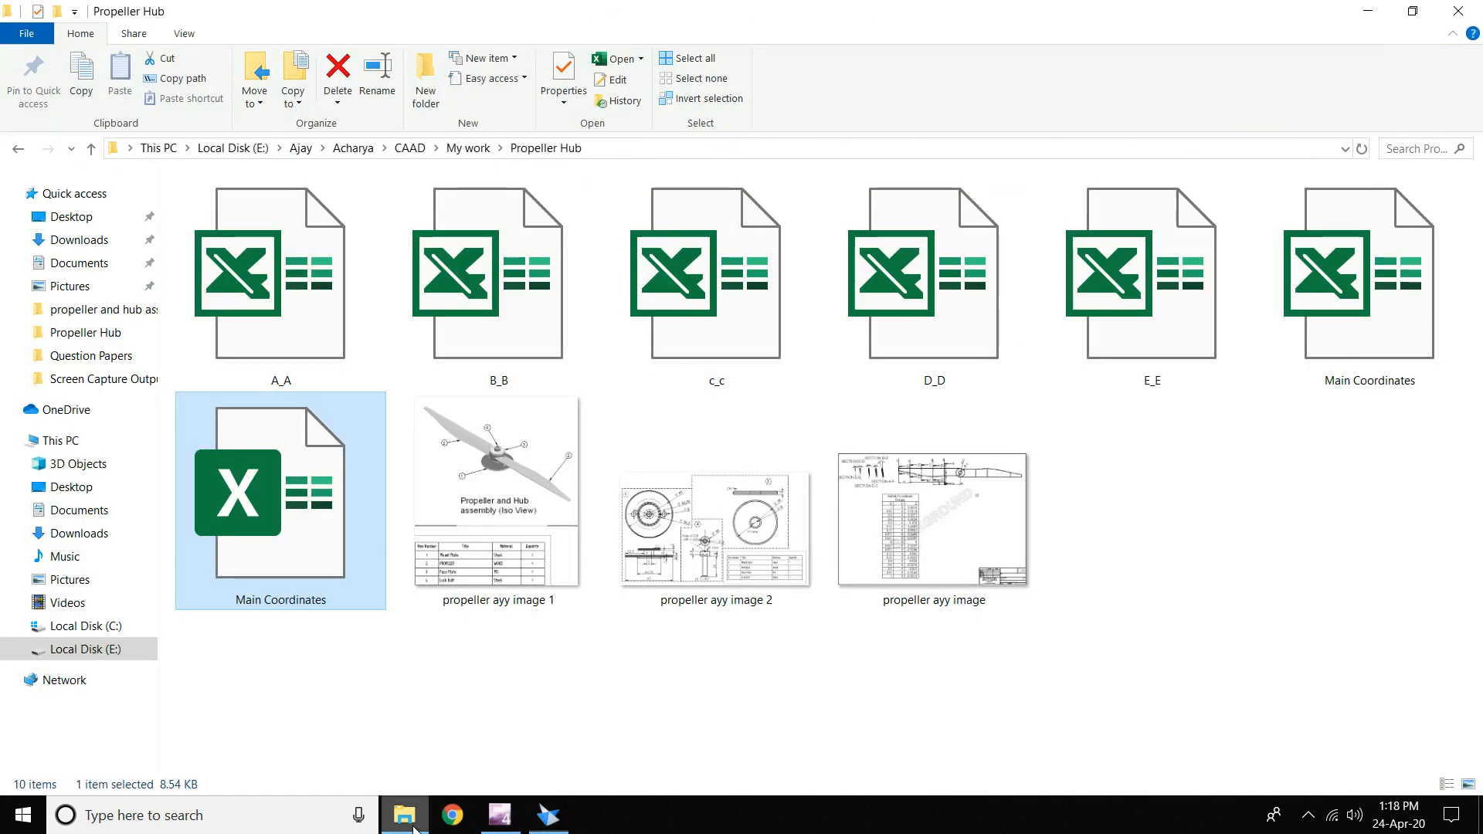
- Open Main Coordinates, close it, and open the A_A workbook instead
{"action": "double_click", "coordinate": [348, 522]}
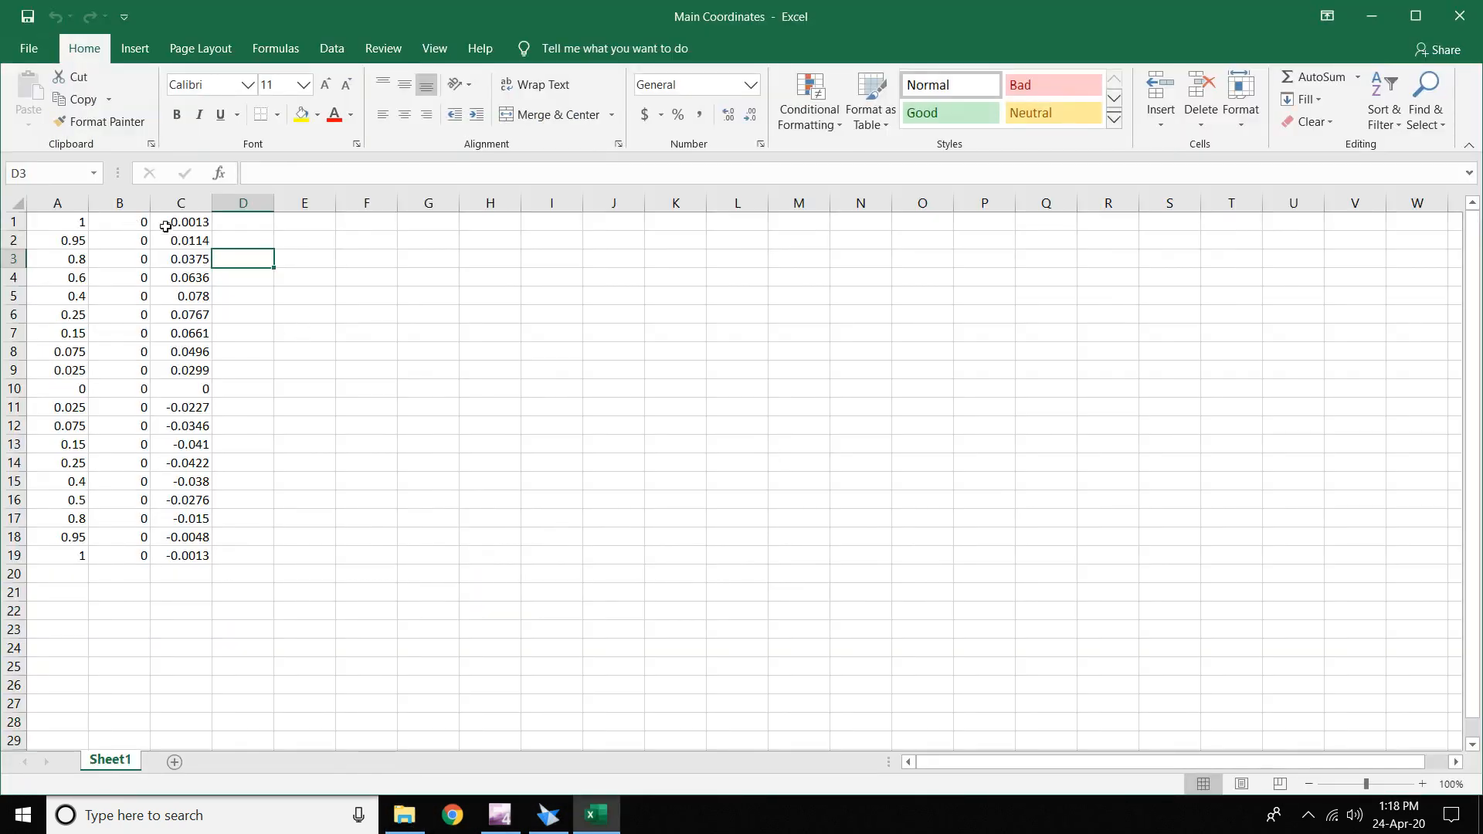
{"action": "left_click", "coordinate": [340, 226]}
{"action": "left_click", "coordinate": [1468, 16]}
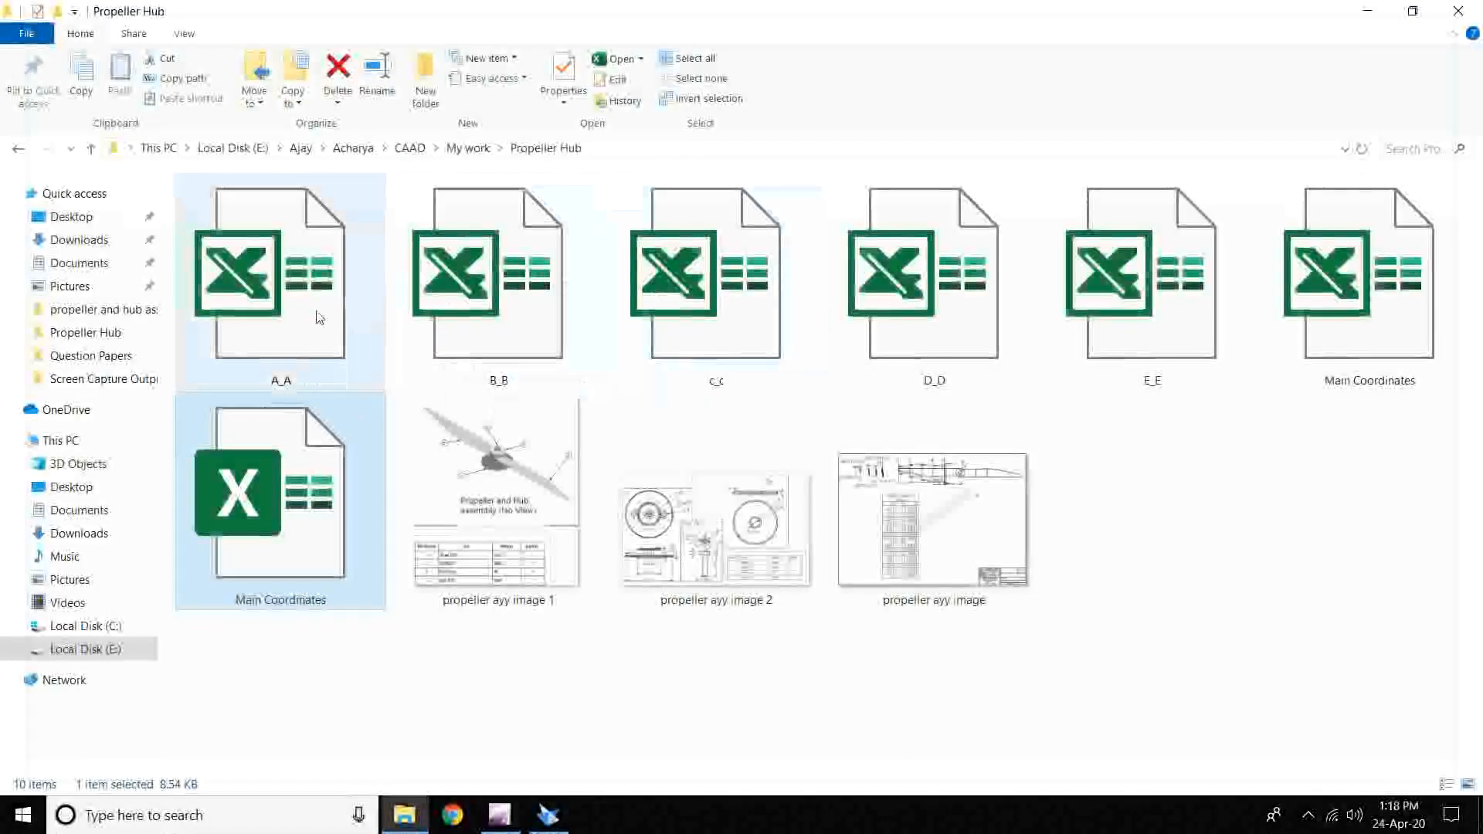
{"action": "double_click", "coordinate": [291, 317]}
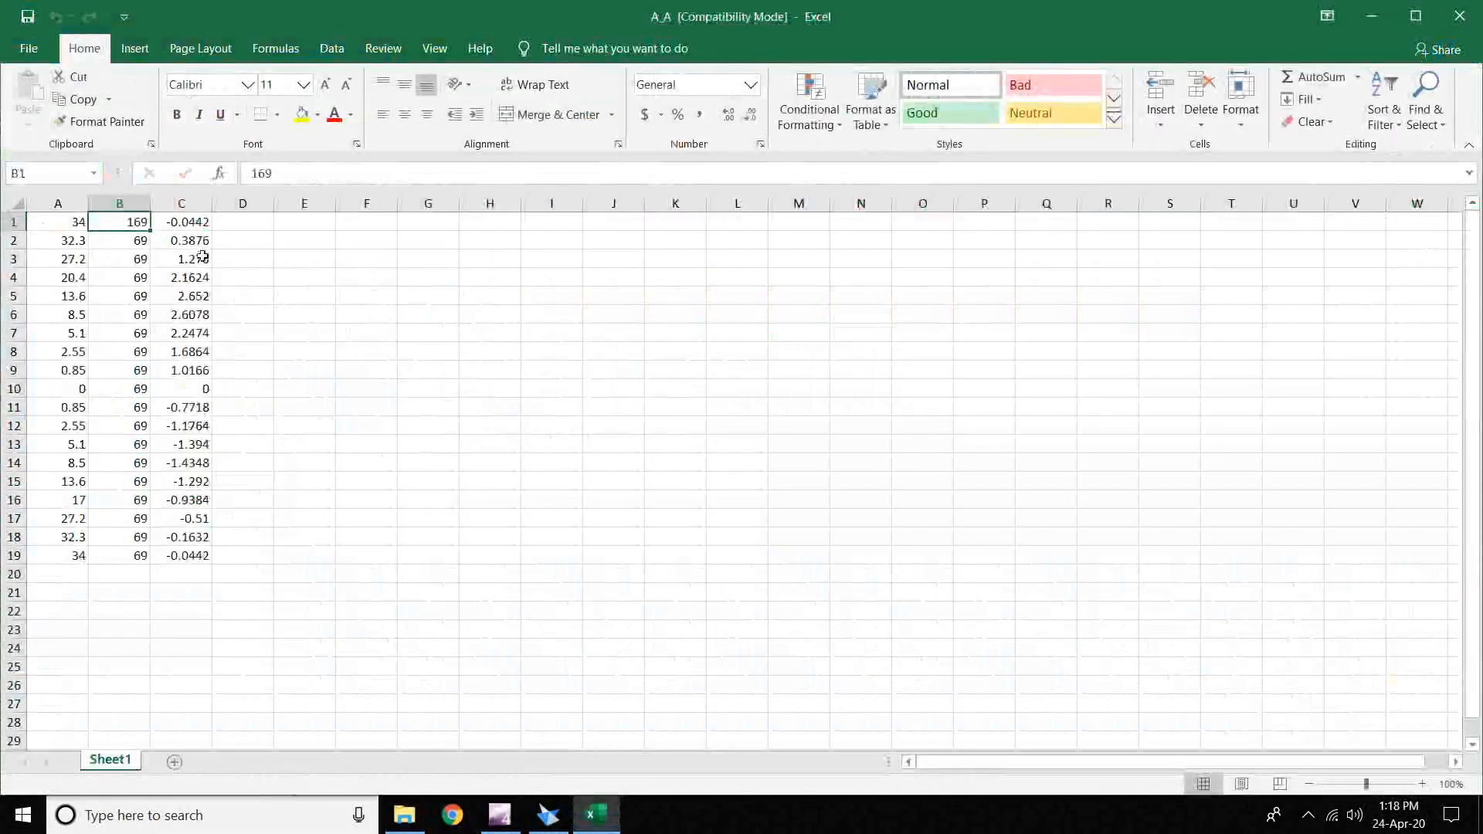
- Set B1 to 0 and fill it down column B to row 19
{"action": "double_click", "coordinate": [134, 223]}
{"action": "key", "text": "BackSpace"}
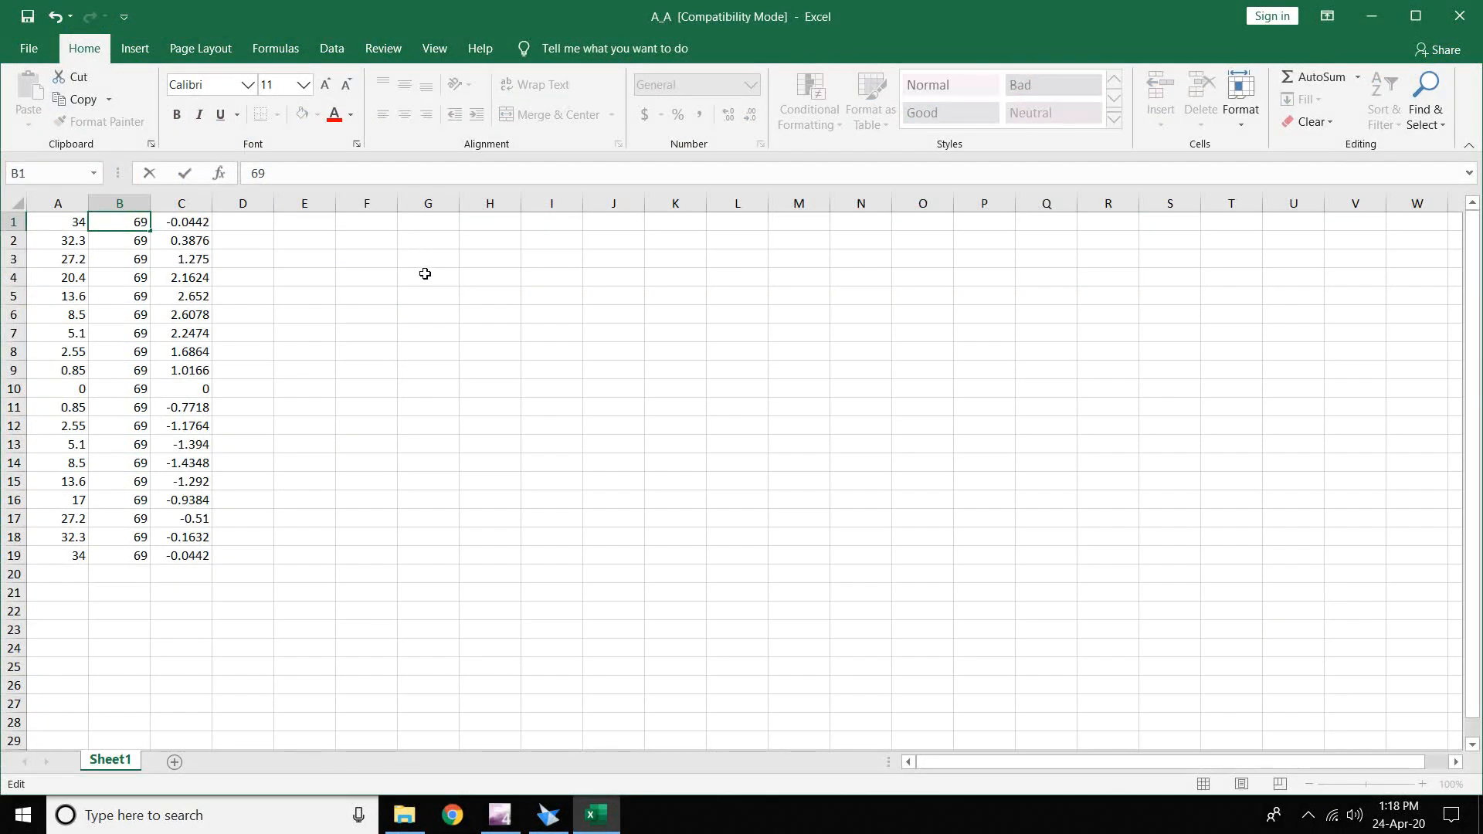
{"action": "left_click", "coordinate": [321, 257]}
{"action": "left_click", "coordinate": [100, 215]}
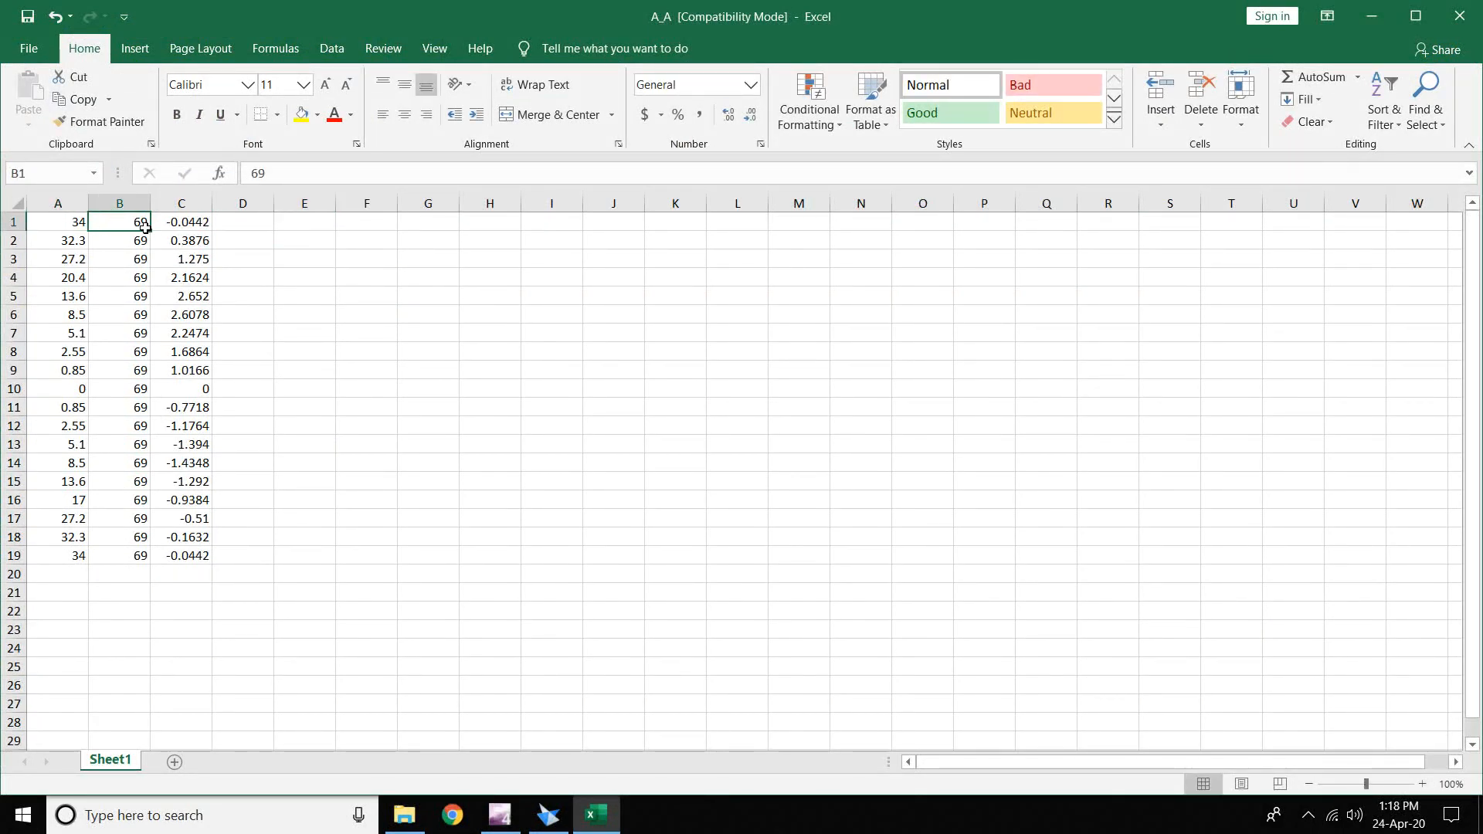
{"action": "type", "text": "0"}
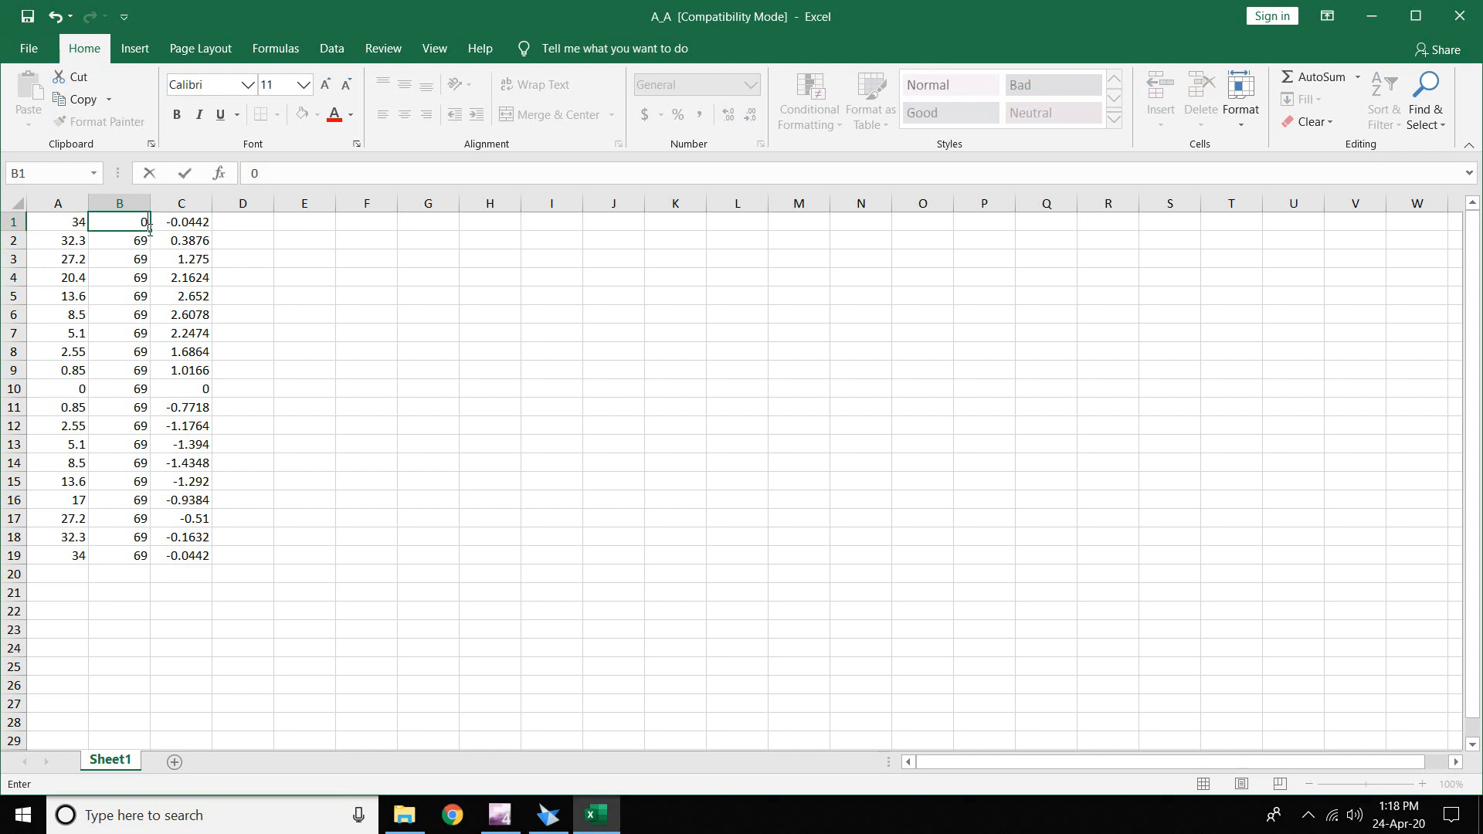
{"action": "left_click_drag", "start_coordinate": [153, 231], "coordinate": [159, 562]}
- Save the workbook as hub in Propeller Hub and close Excel
{"action": "left_click", "coordinate": [45, 60]}
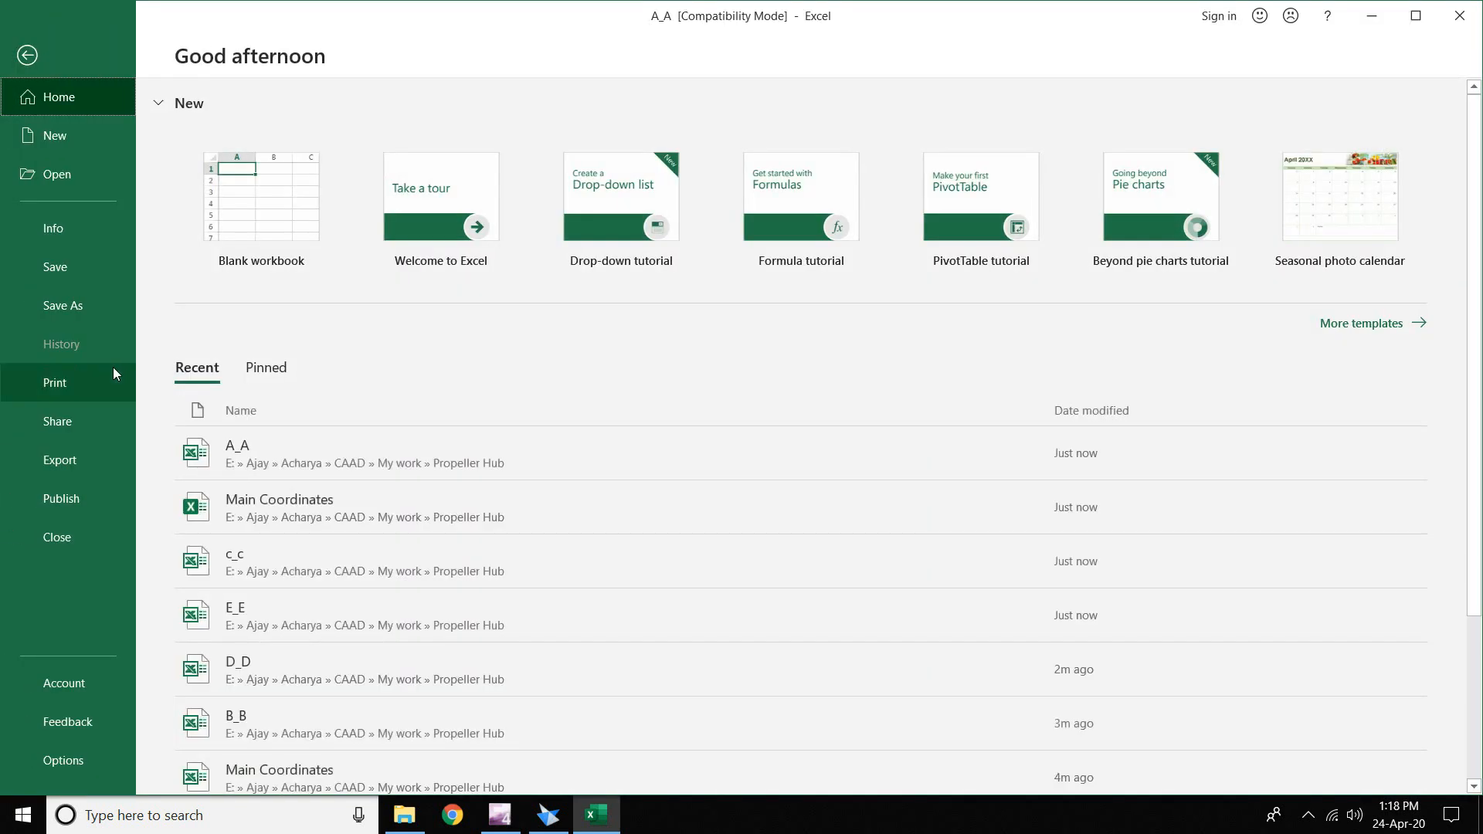
{"action": "left_click", "coordinate": [62, 305]}
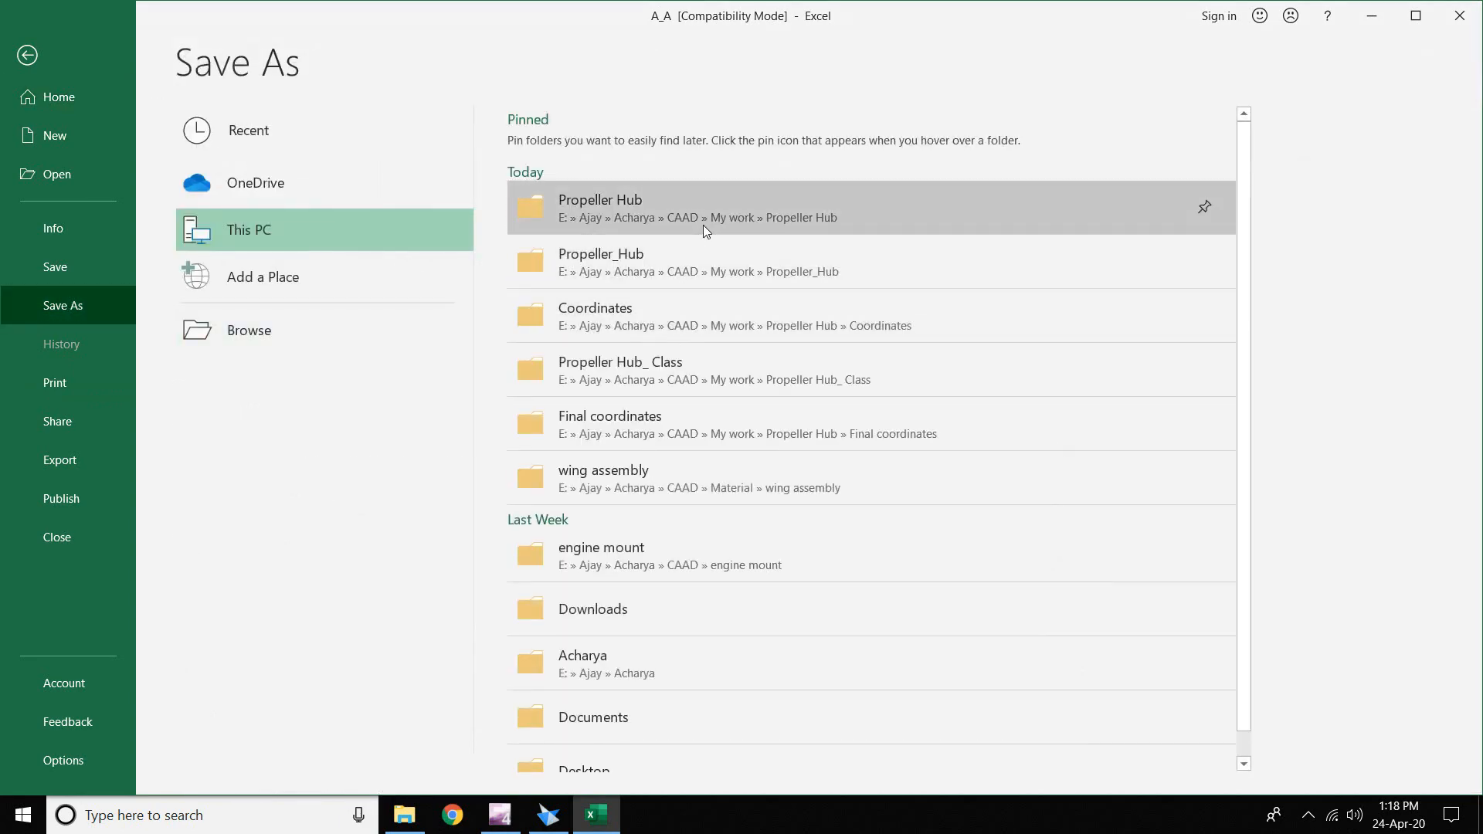
{"action": "left_click", "coordinate": [703, 225]}
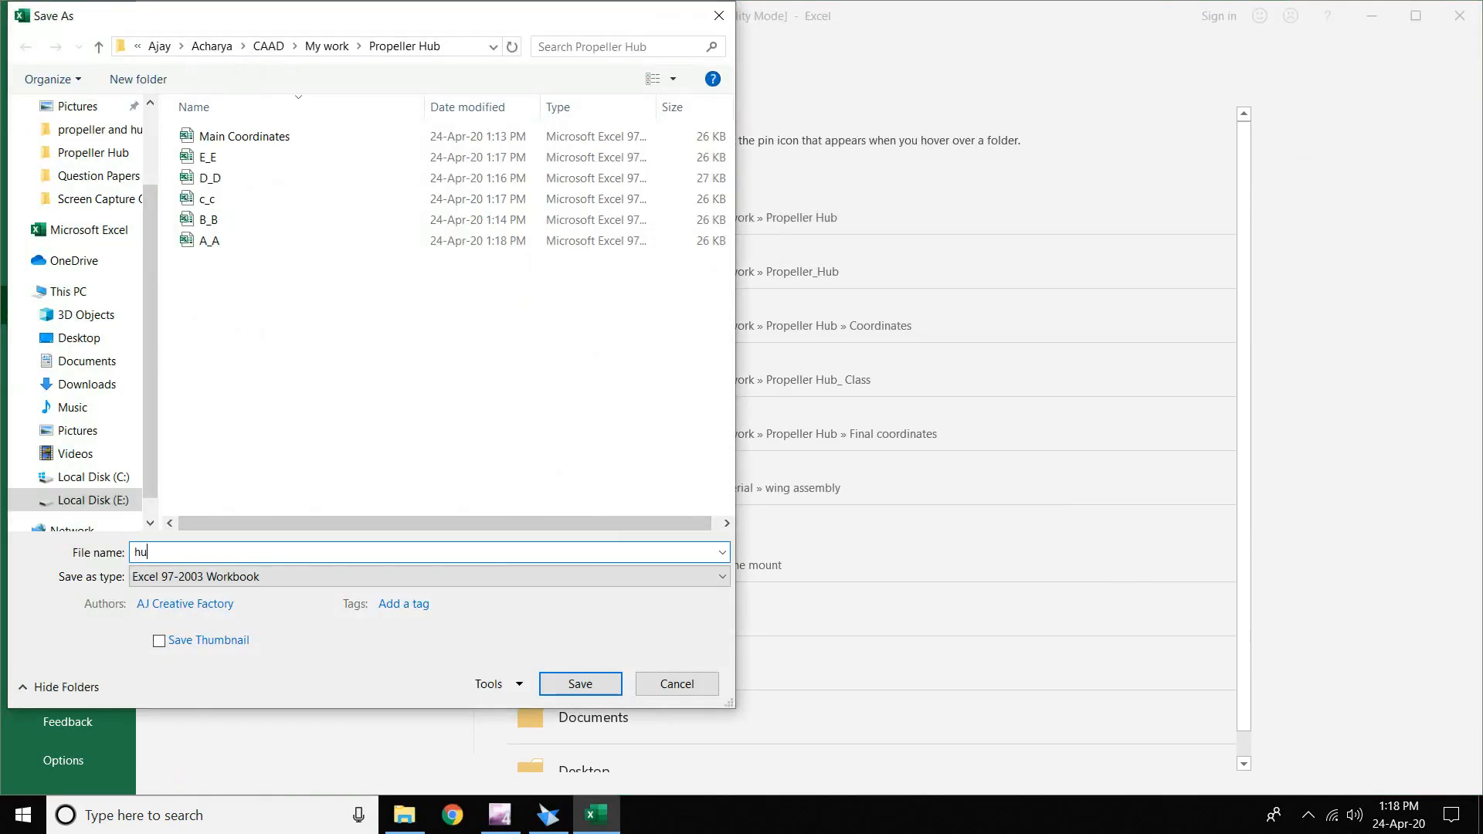
{"action": "type", "text": "hub"}
{"action": "key", "text": "Return"}
{"action": "left_click", "coordinate": [1460, 11]}
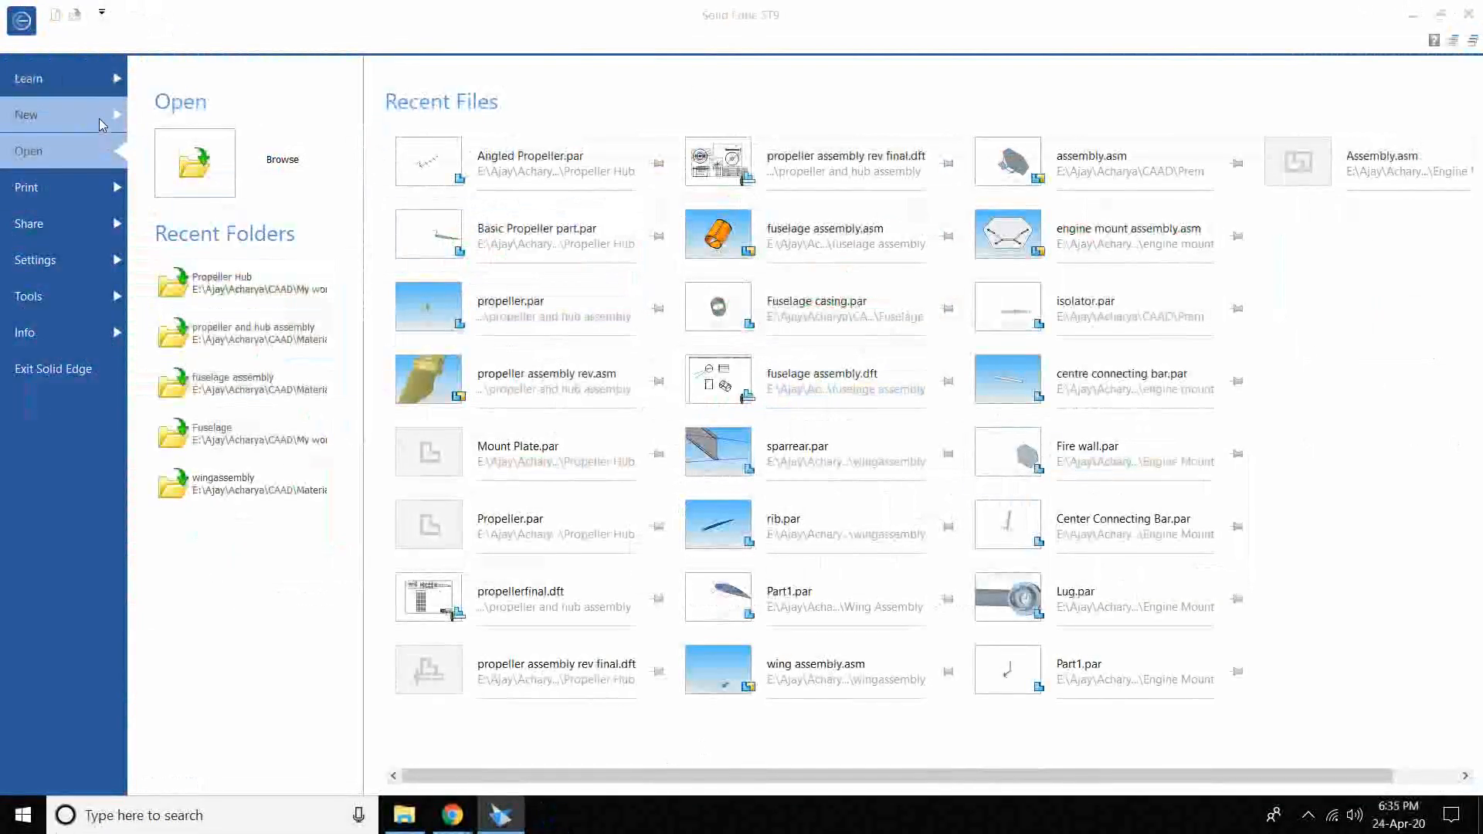
- Start a new metric part and draw a 269 mm vertical line up from the origin in Top view
{"action": "left_click", "coordinate": [102, 123]}
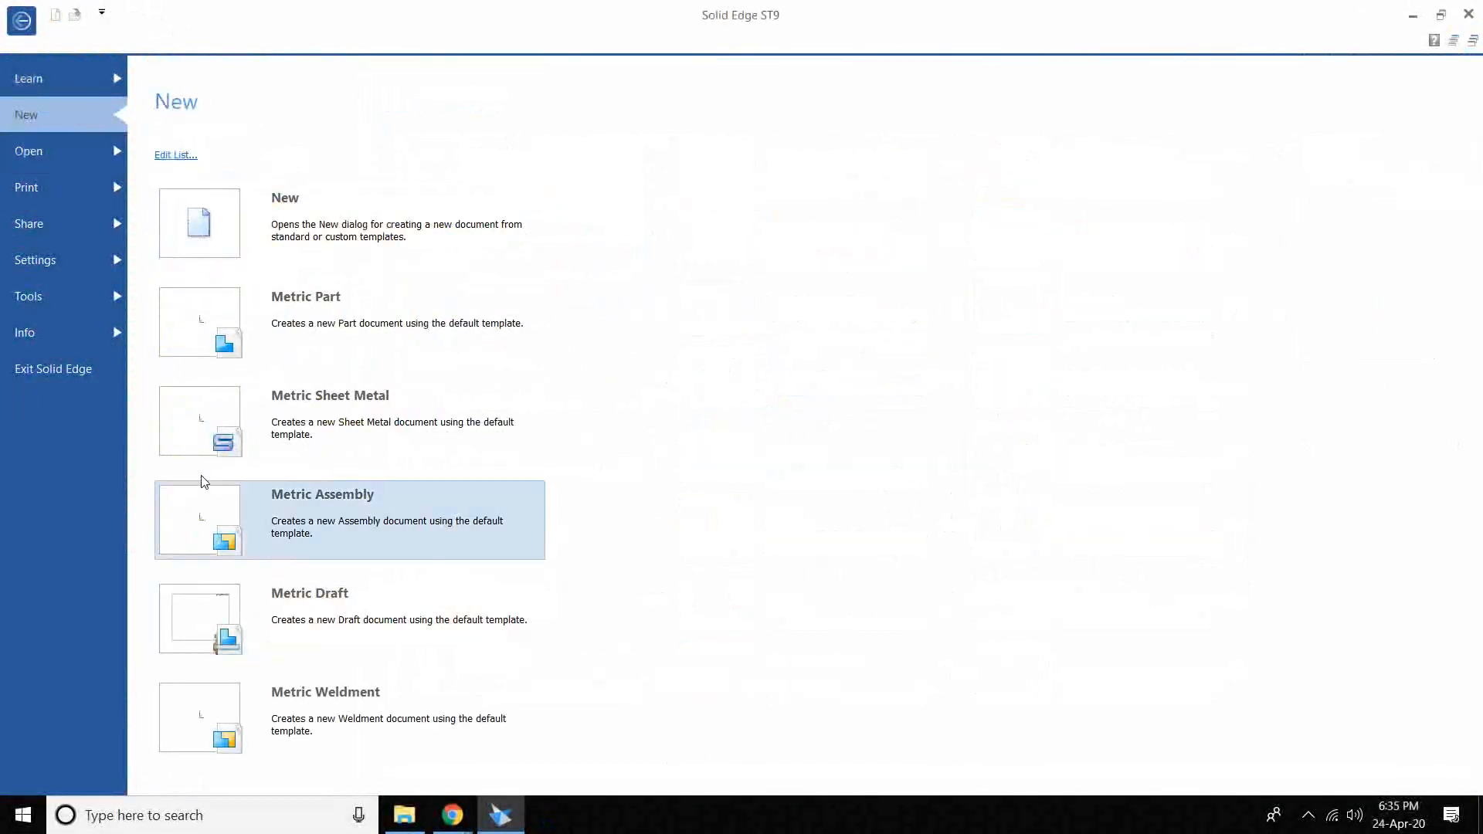
{"action": "left_click", "coordinate": [213, 331]}
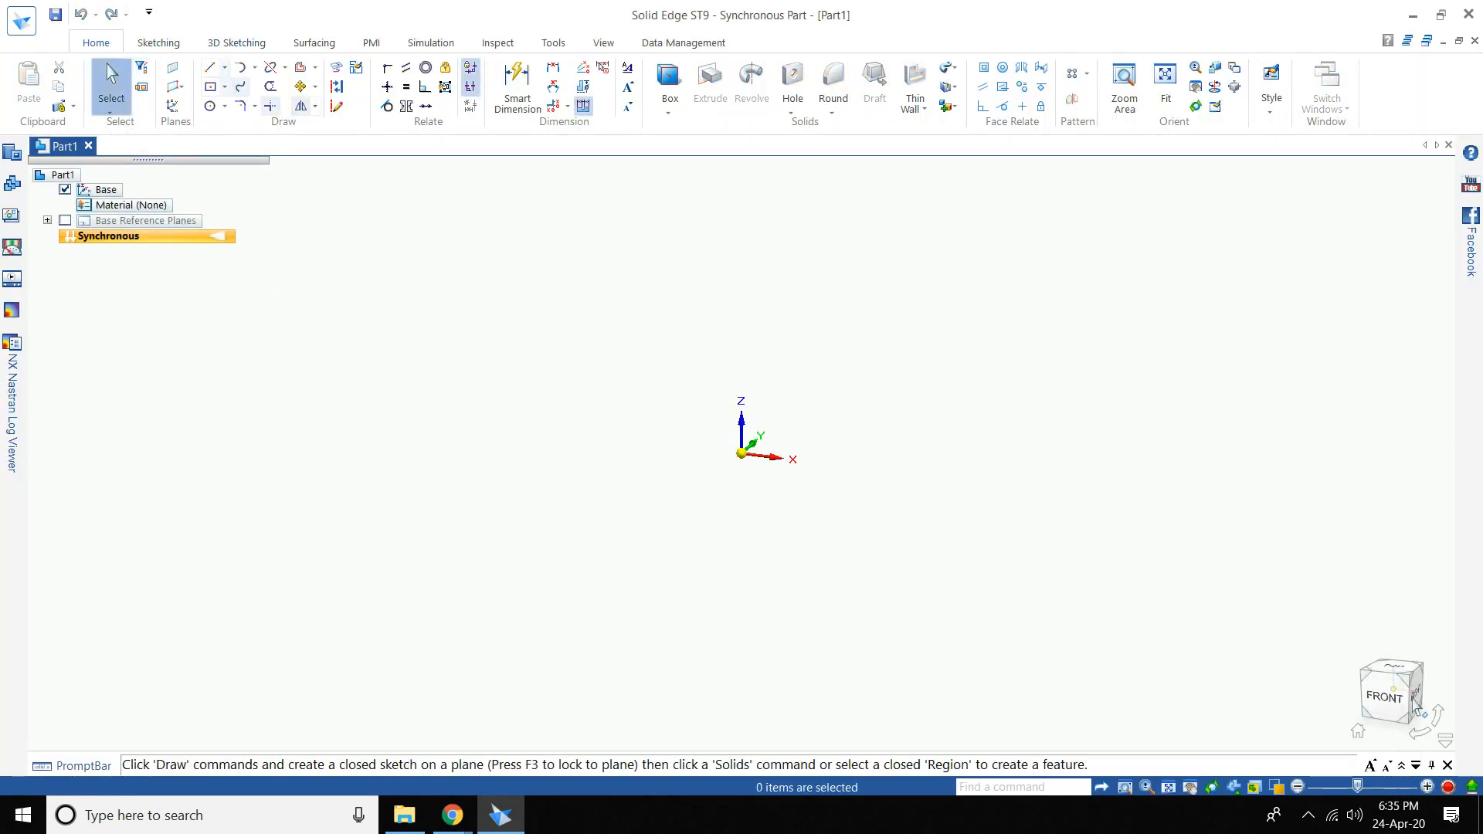
{"action": "left_click", "coordinate": [1398, 670]}
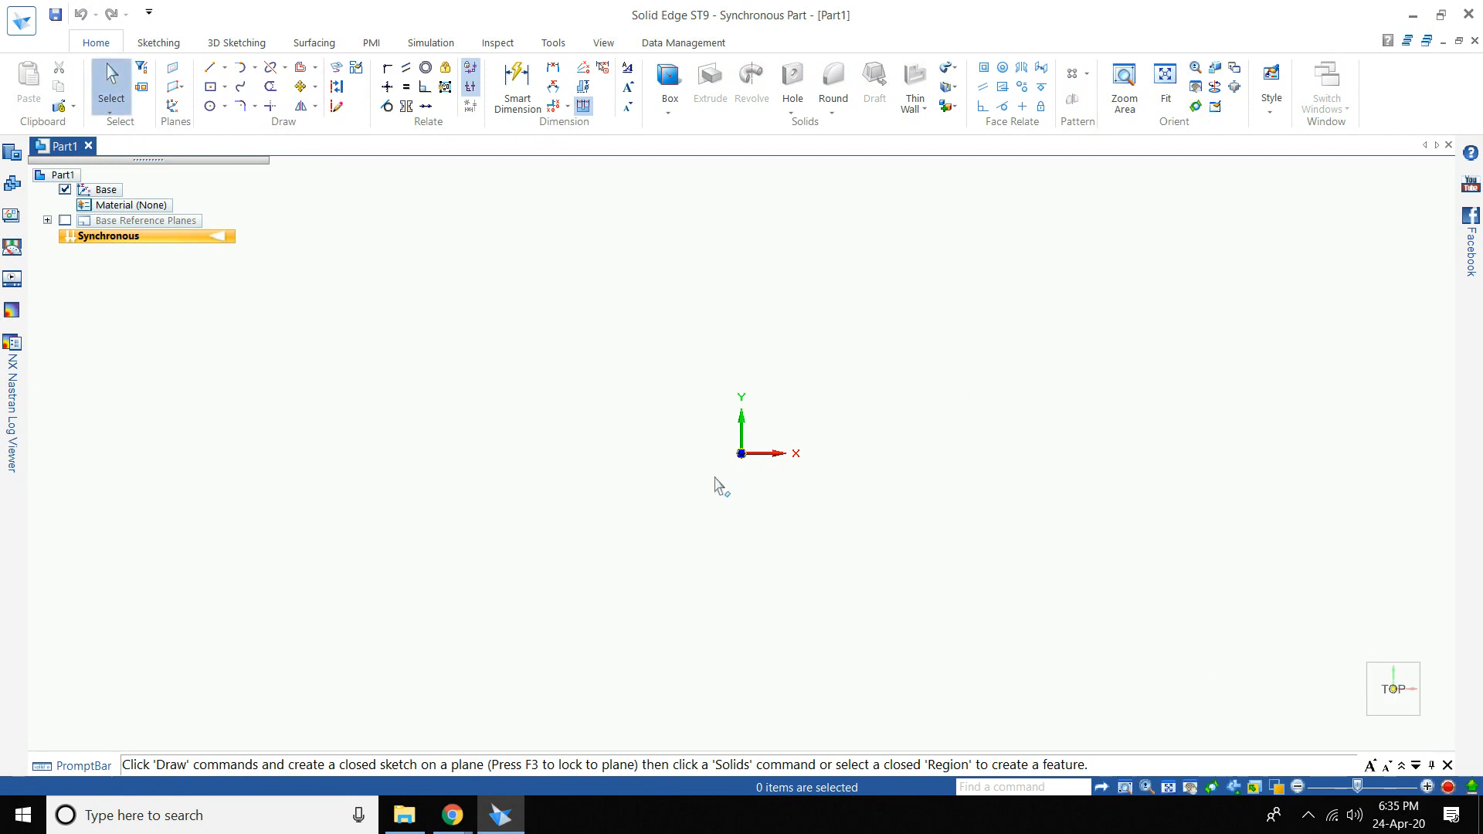
{"action": "left_click", "coordinate": [209, 67]}
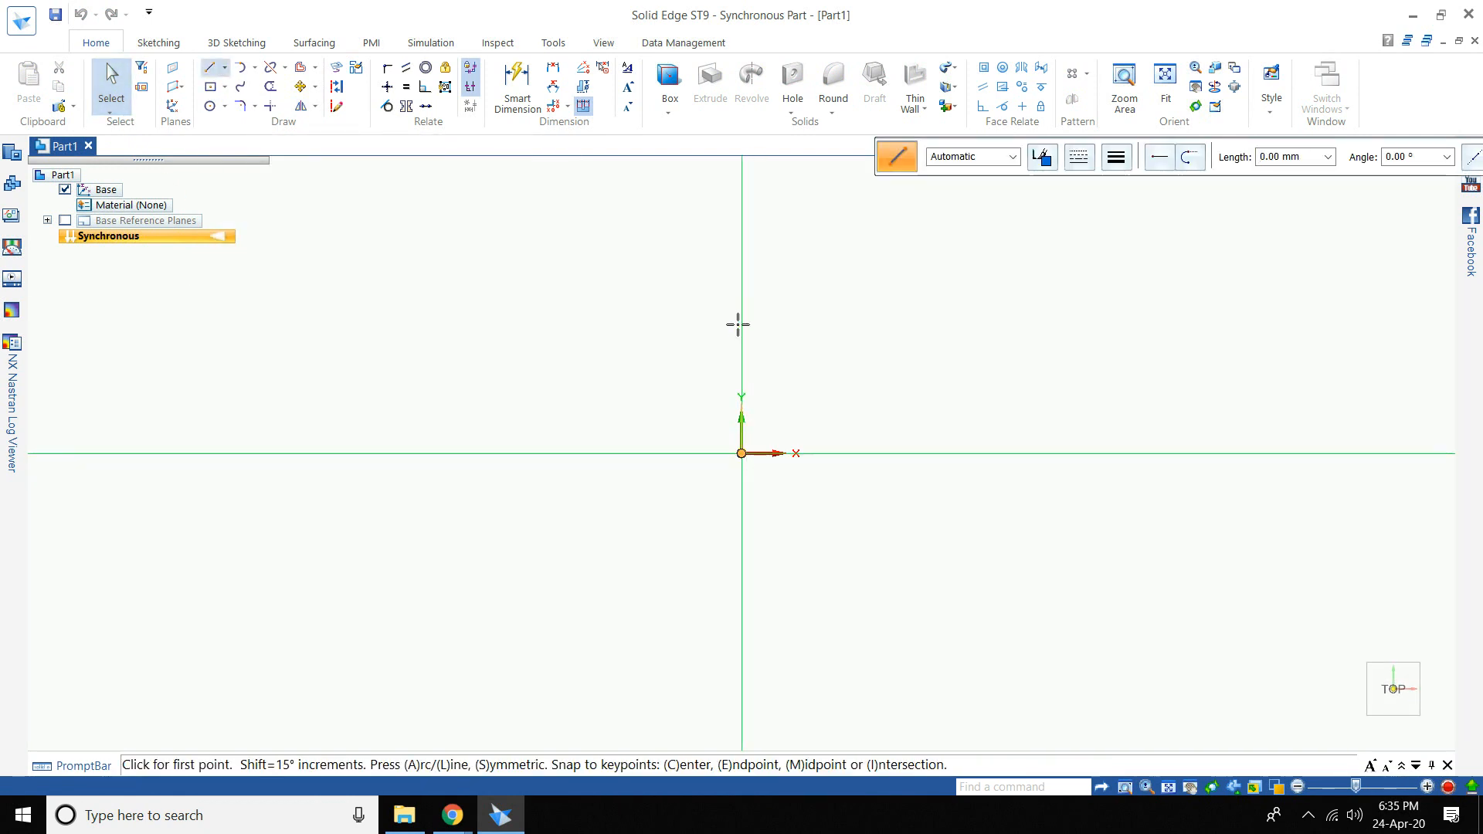
{"action": "left_click", "coordinate": [742, 453]}
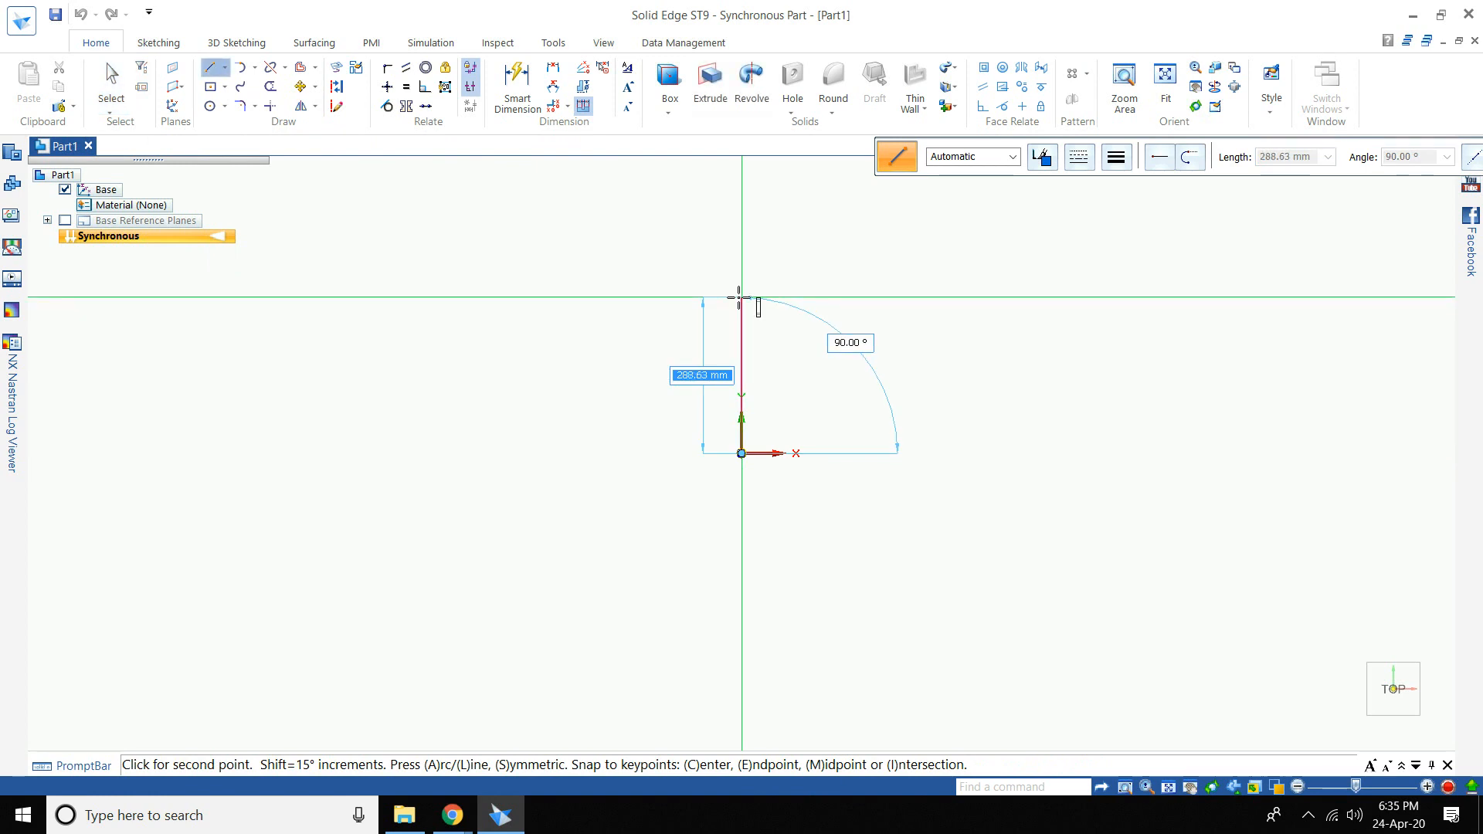
{"action": "type", "text": "2"}
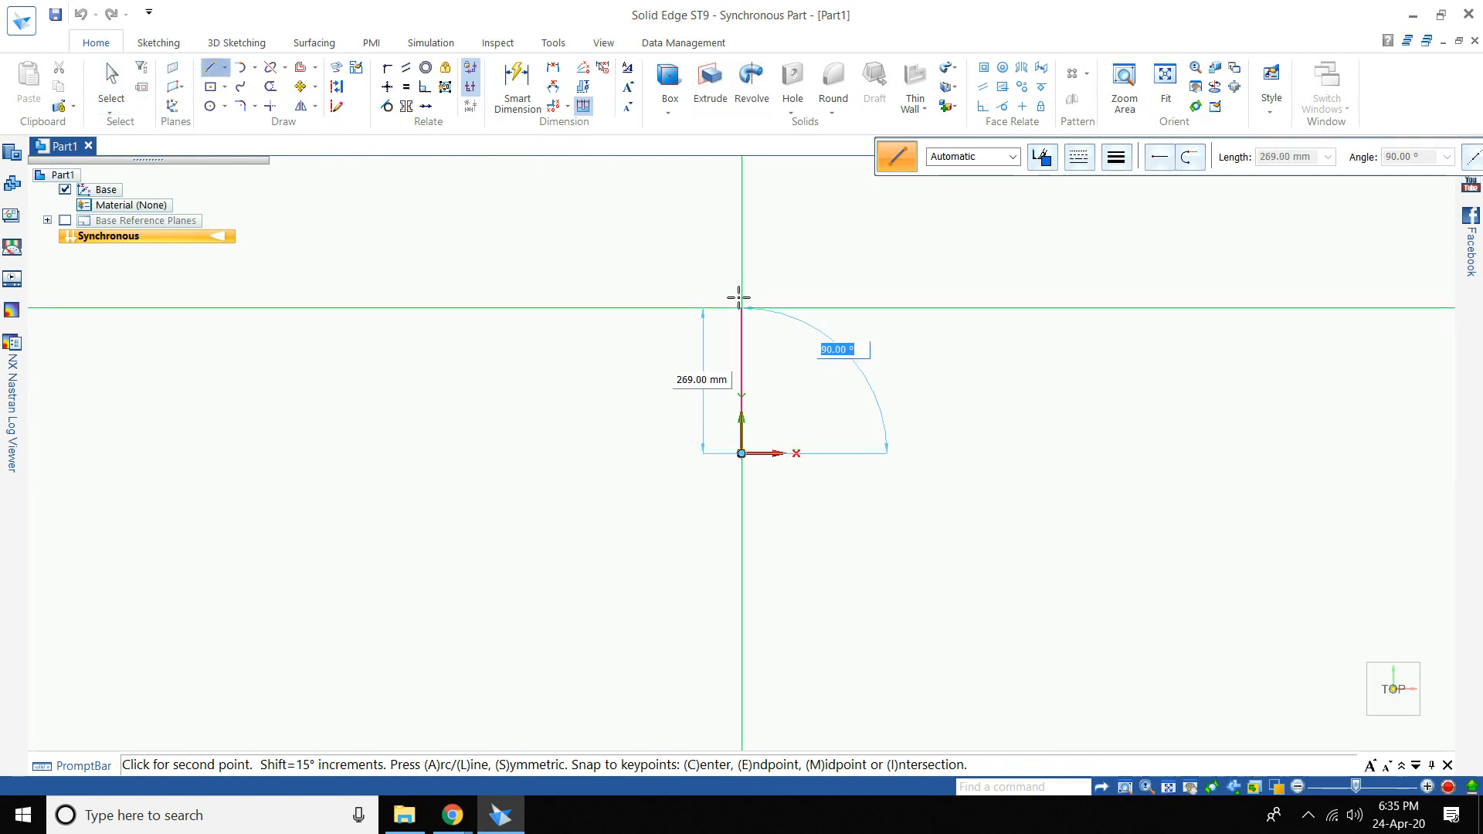
{"action": "left_click", "coordinate": [753, 294]}
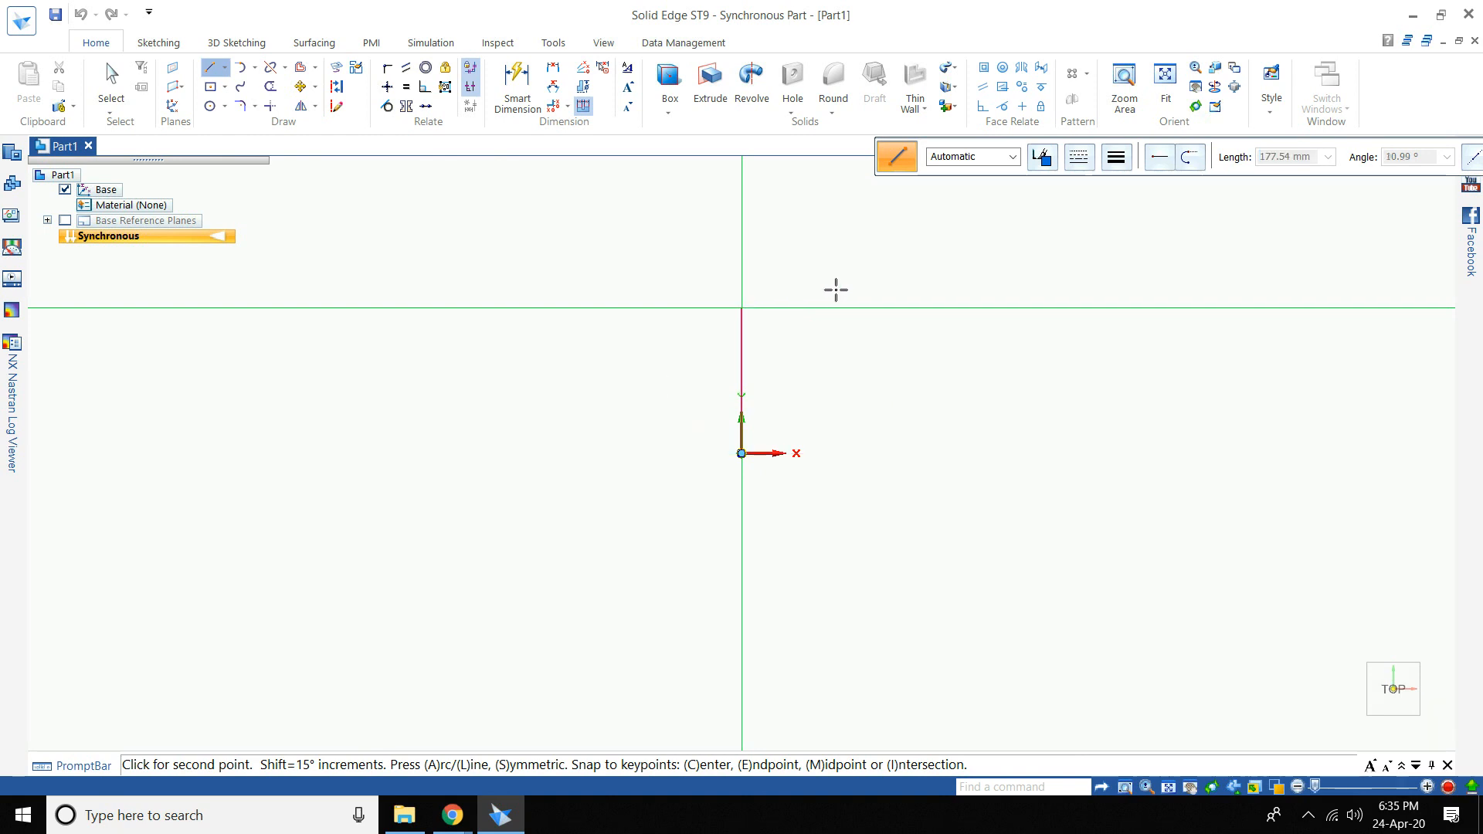
{"action": "right_click", "coordinate": [685, 324]}
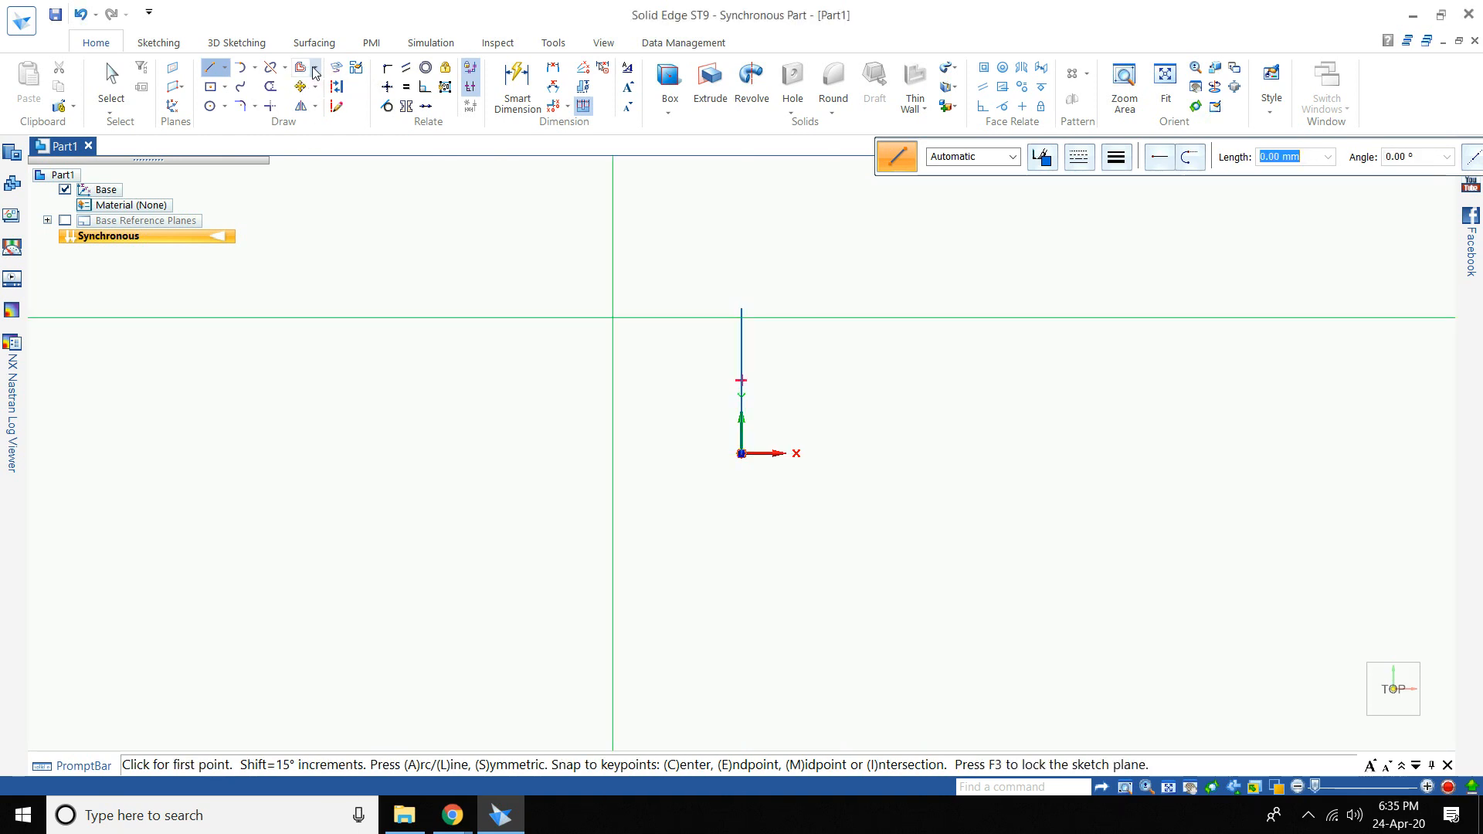
- Offset the line 19 mm to the right, then delete the offset copy and its dimension
{"action": "left_click", "coordinate": [315, 72]}
{"action": "left_click", "coordinate": [326, 90]}
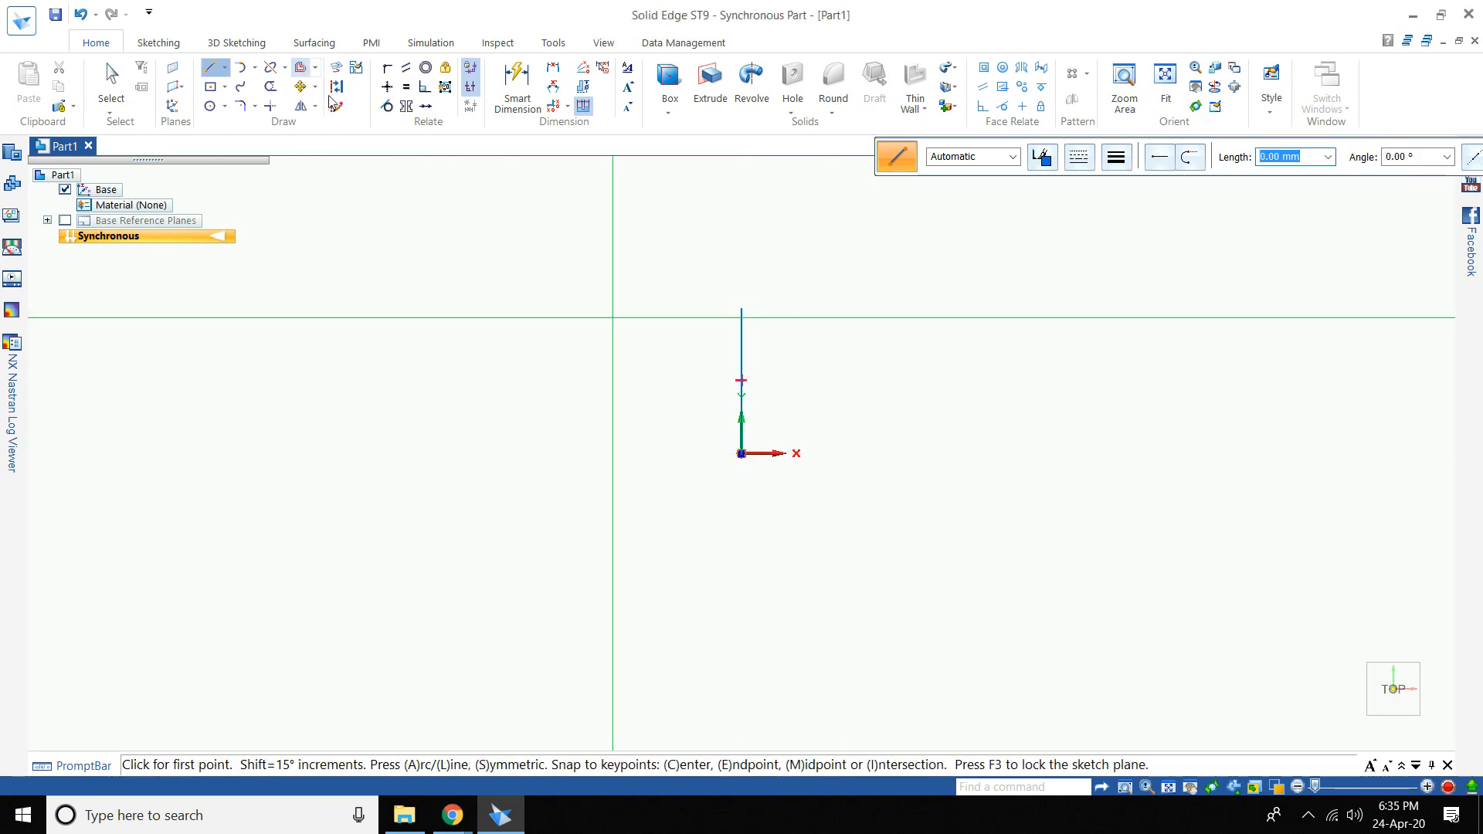
{"action": "left_click", "coordinate": [746, 334]}
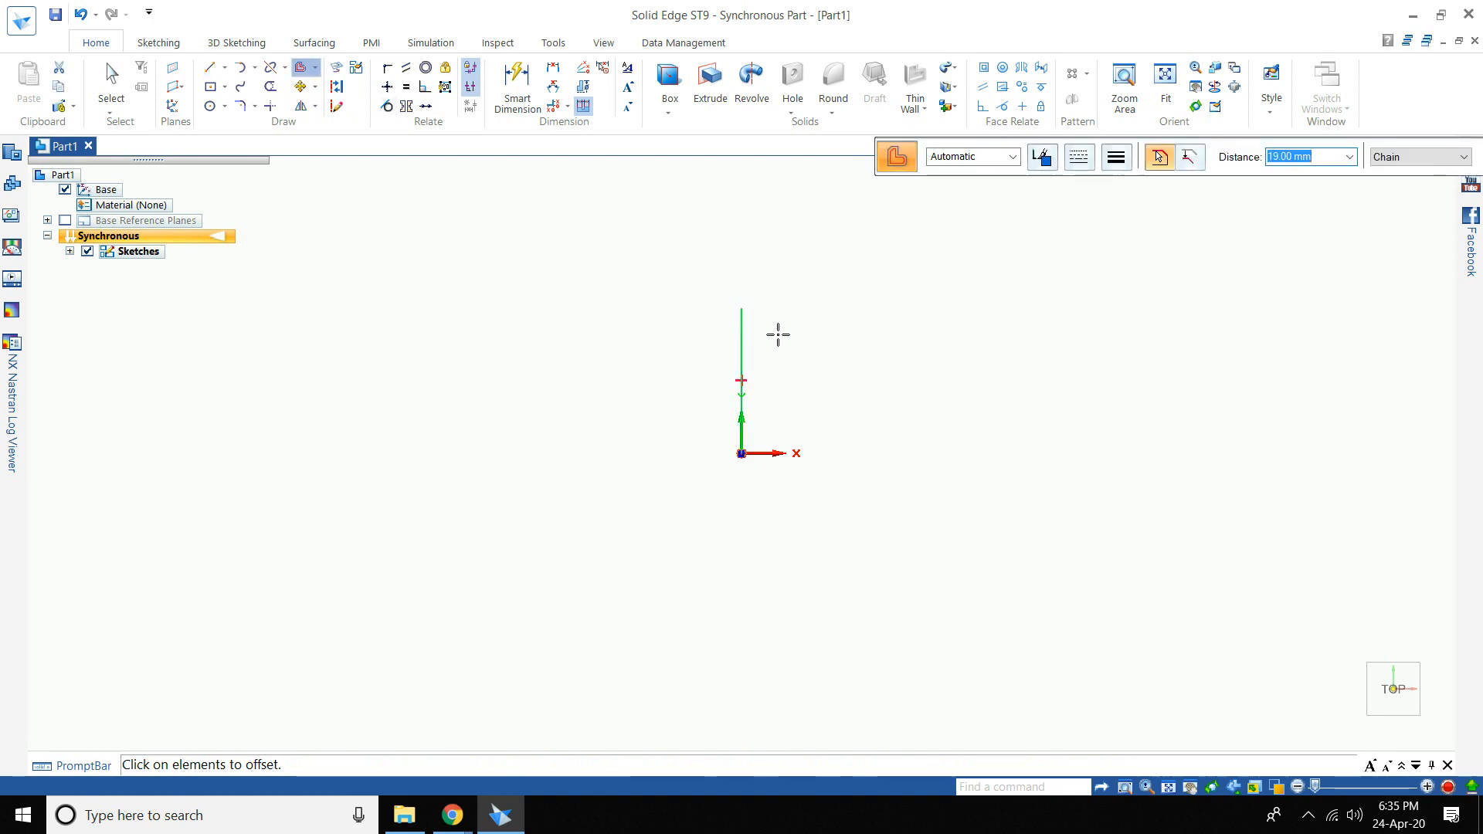
{"action": "right_click", "coordinate": [782, 335]}
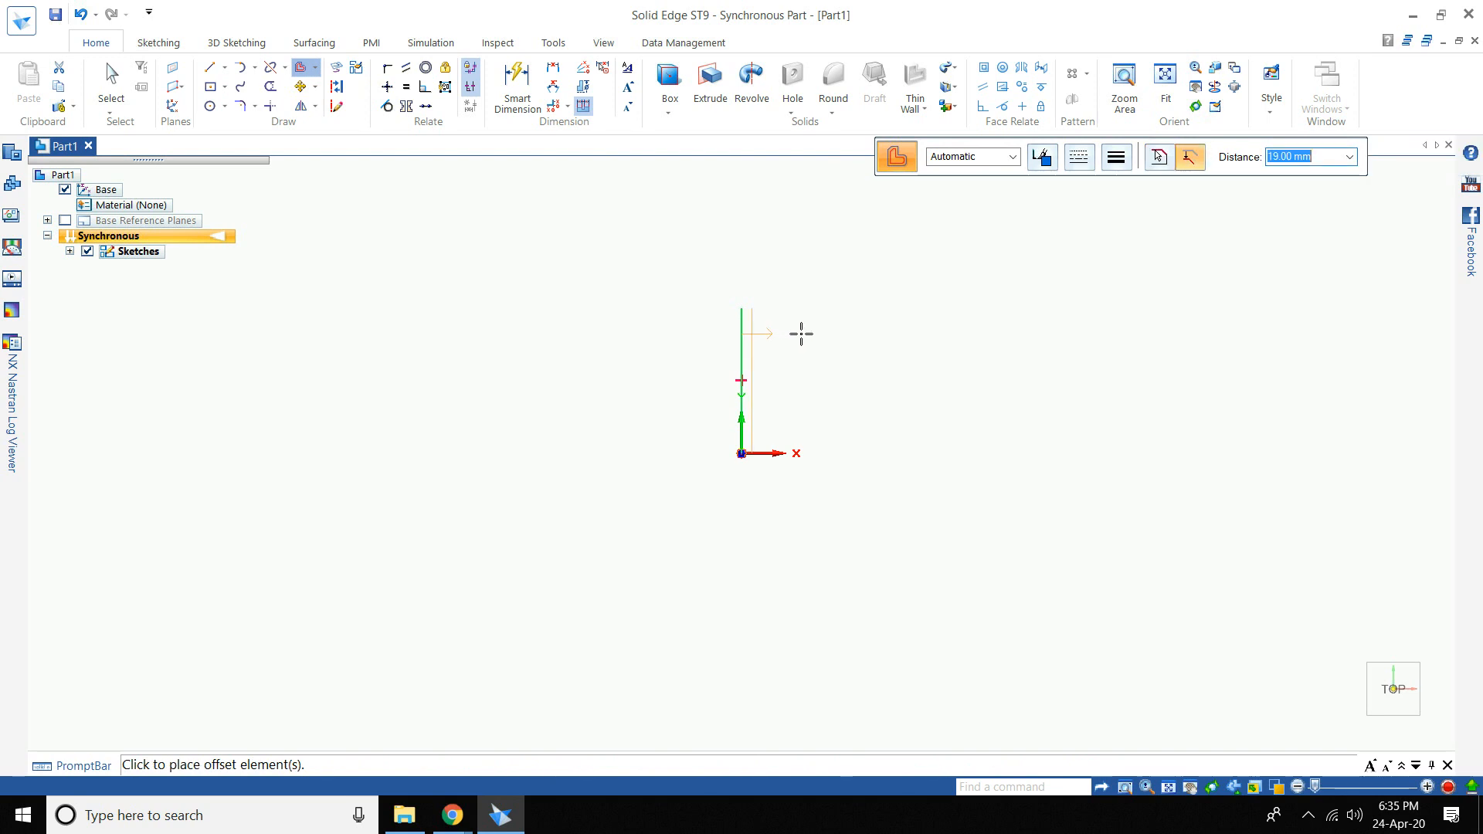
{"action": "left_click", "coordinate": [801, 334]}
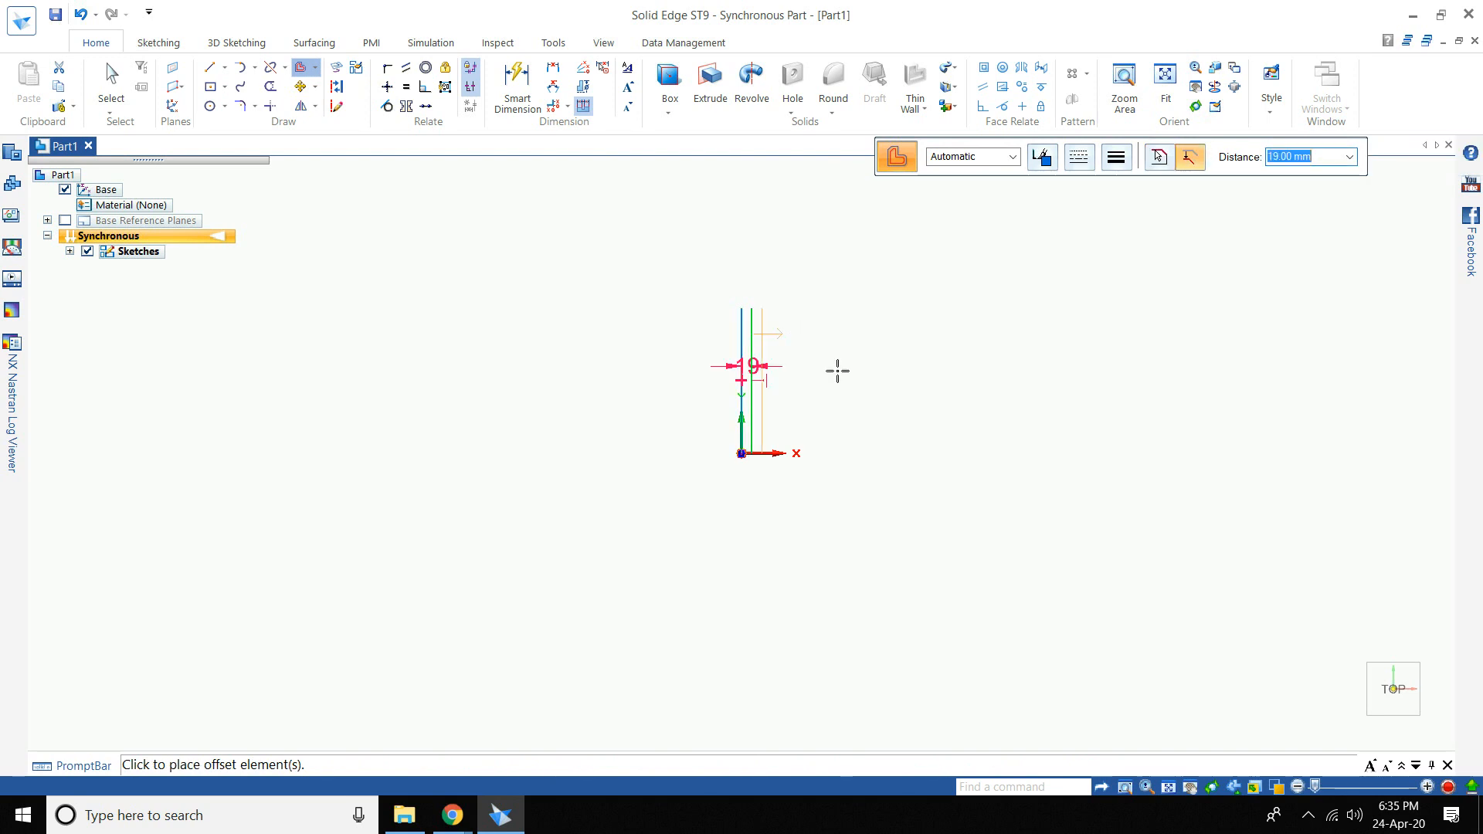
{"action": "key", "text": "Escape"}
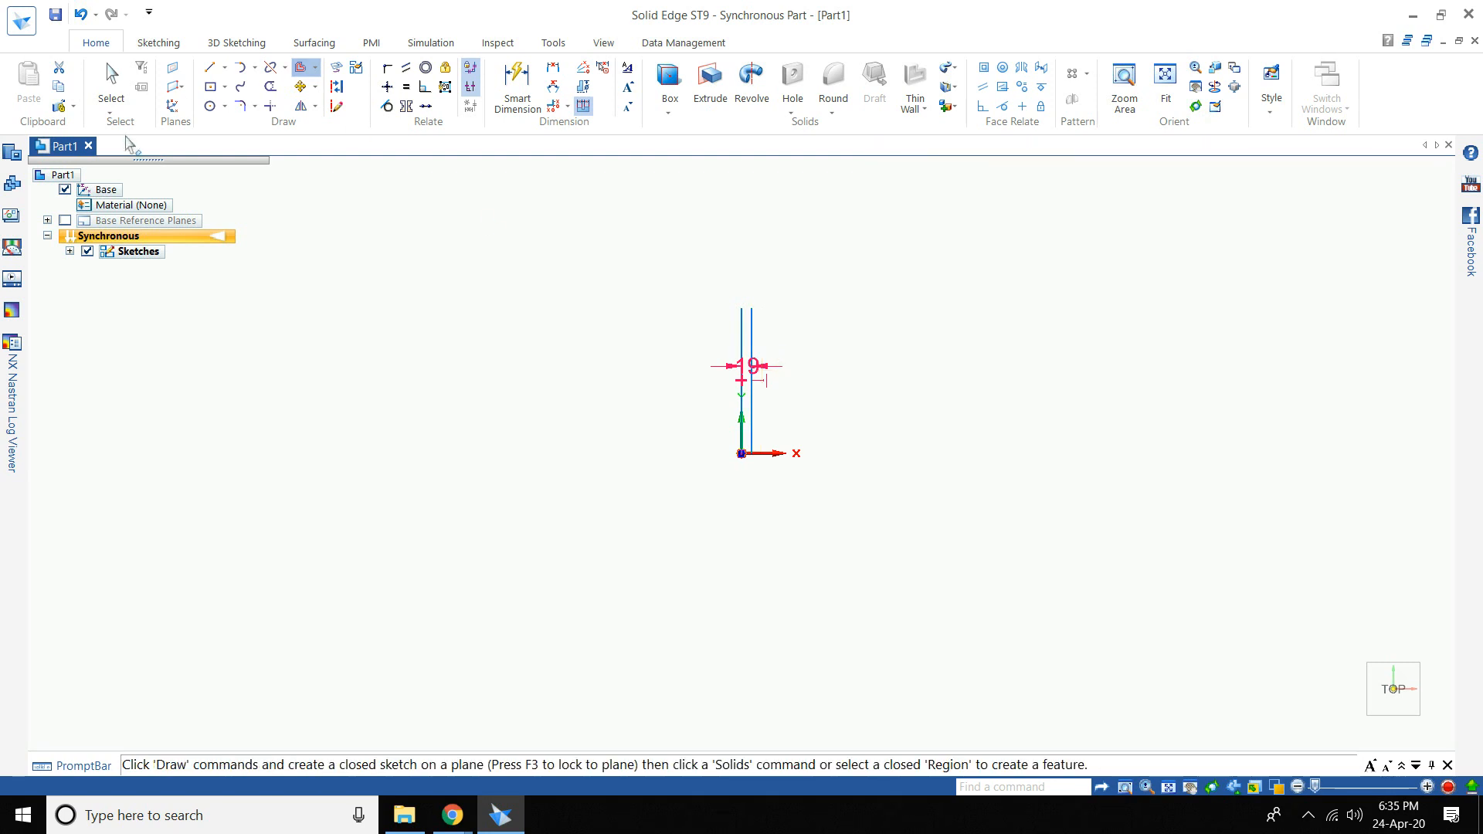
{"action": "left_click", "coordinate": [111, 111]}
{"action": "left_click", "coordinate": [741, 327]}
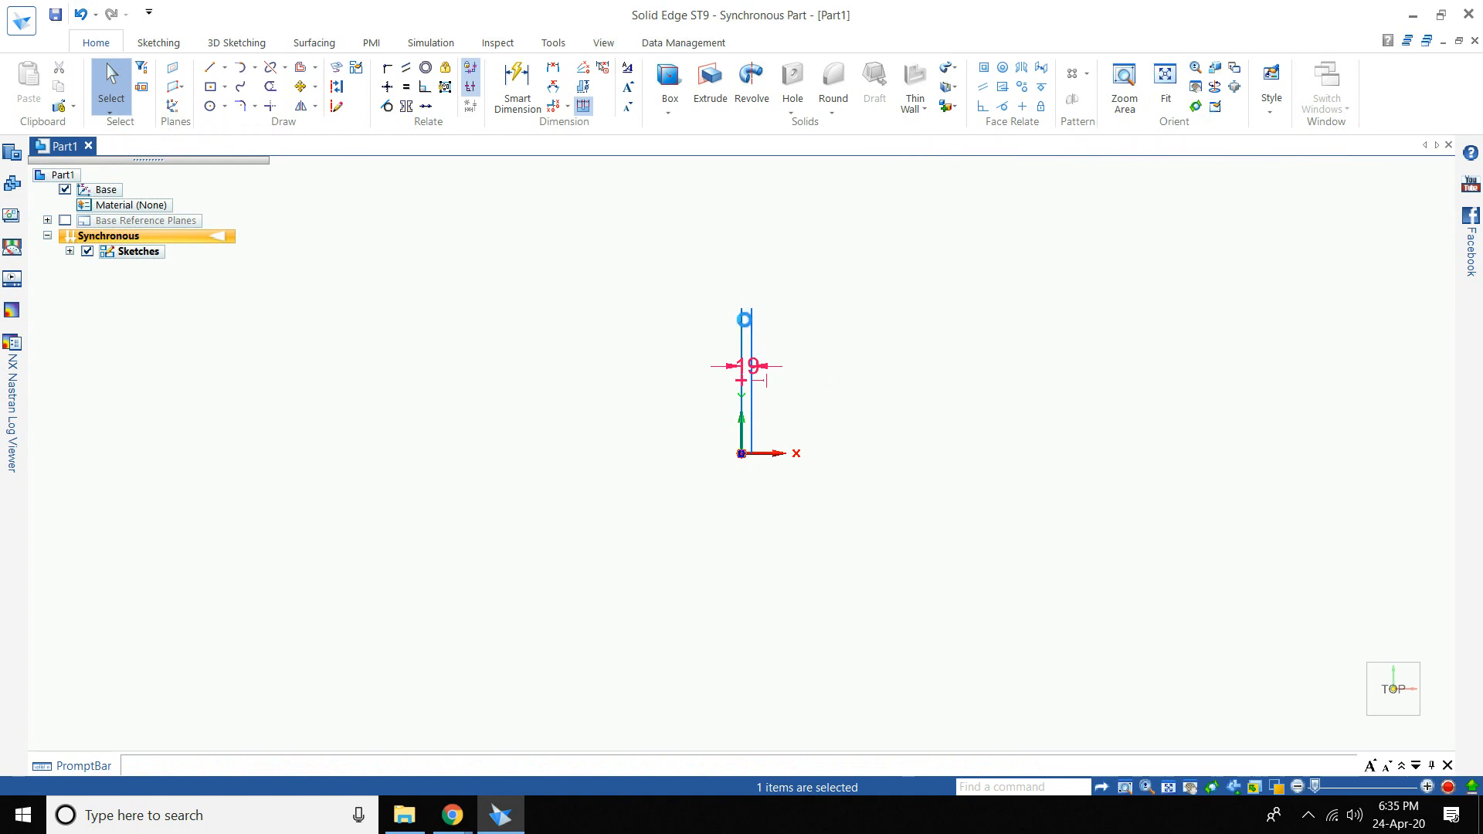
{"action": "key", "text": "Delete"}
{"action": "key", "text": "Escape"}
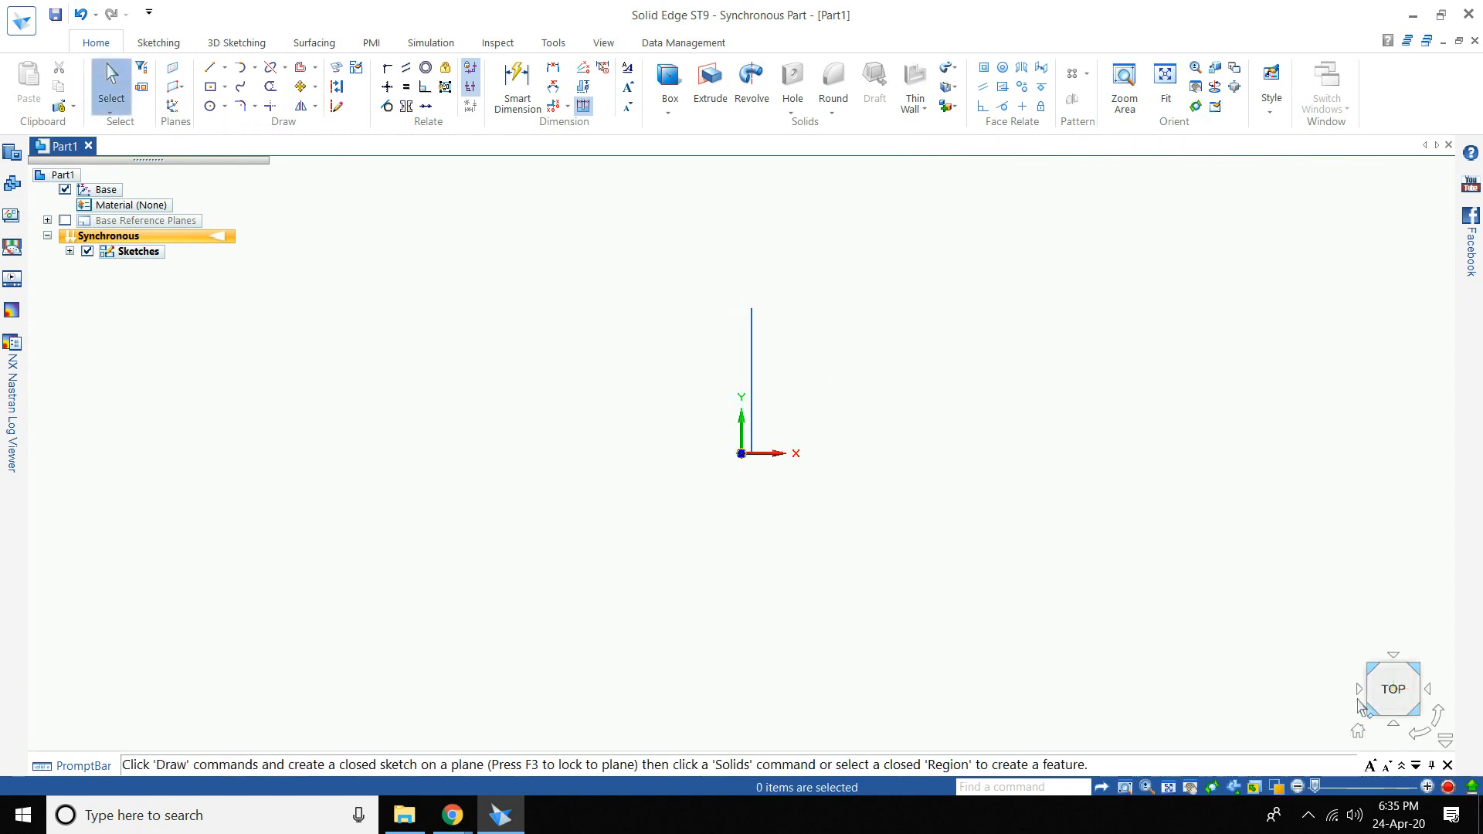
- In isometric view, create a Curve by Table section from hub.xlsx at the origin
{"action": "left_click", "coordinate": [1357, 731]}
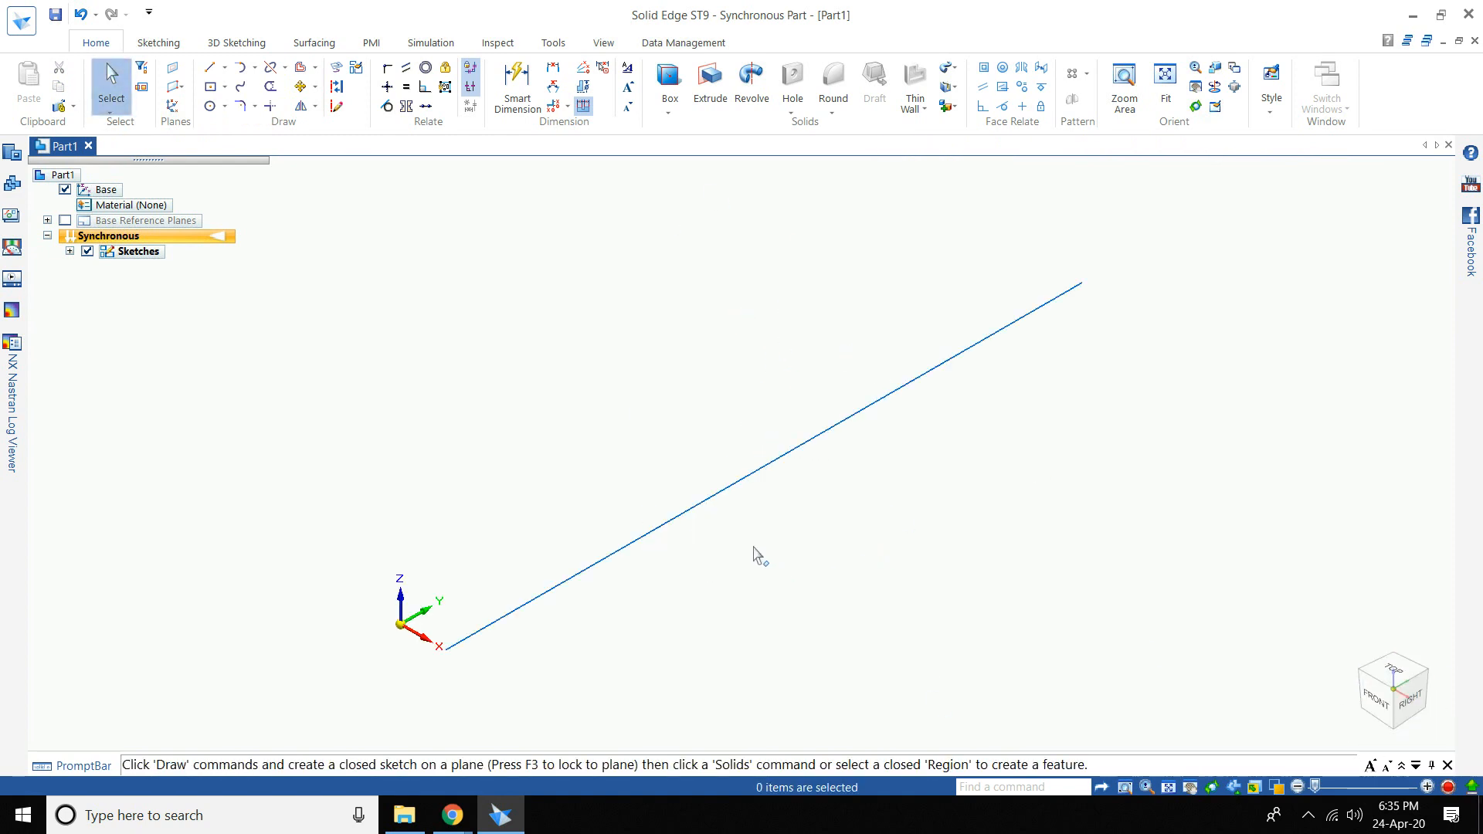
{"action": "scroll", "coordinate": [756, 553], "scroll_direction": "up", "scroll_amount": 1}
{"action": "scroll", "coordinate": [757, 545], "scroll_direction": "down", "scroll_amount": 1}
{"action": "left_click", "coordinate": [313, 42]}
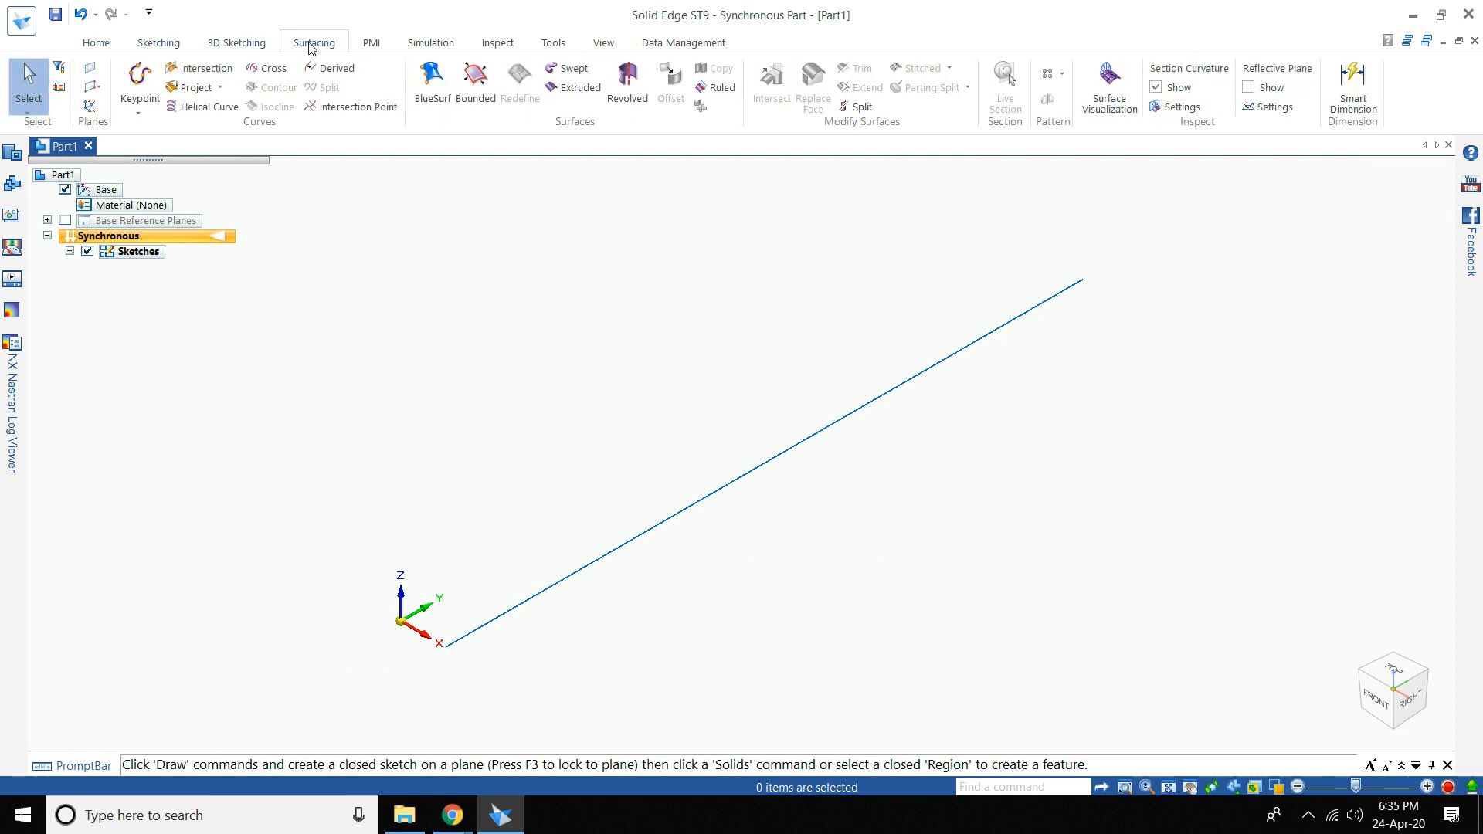
{"action": "left_click", "coordinate": [139, 114]}
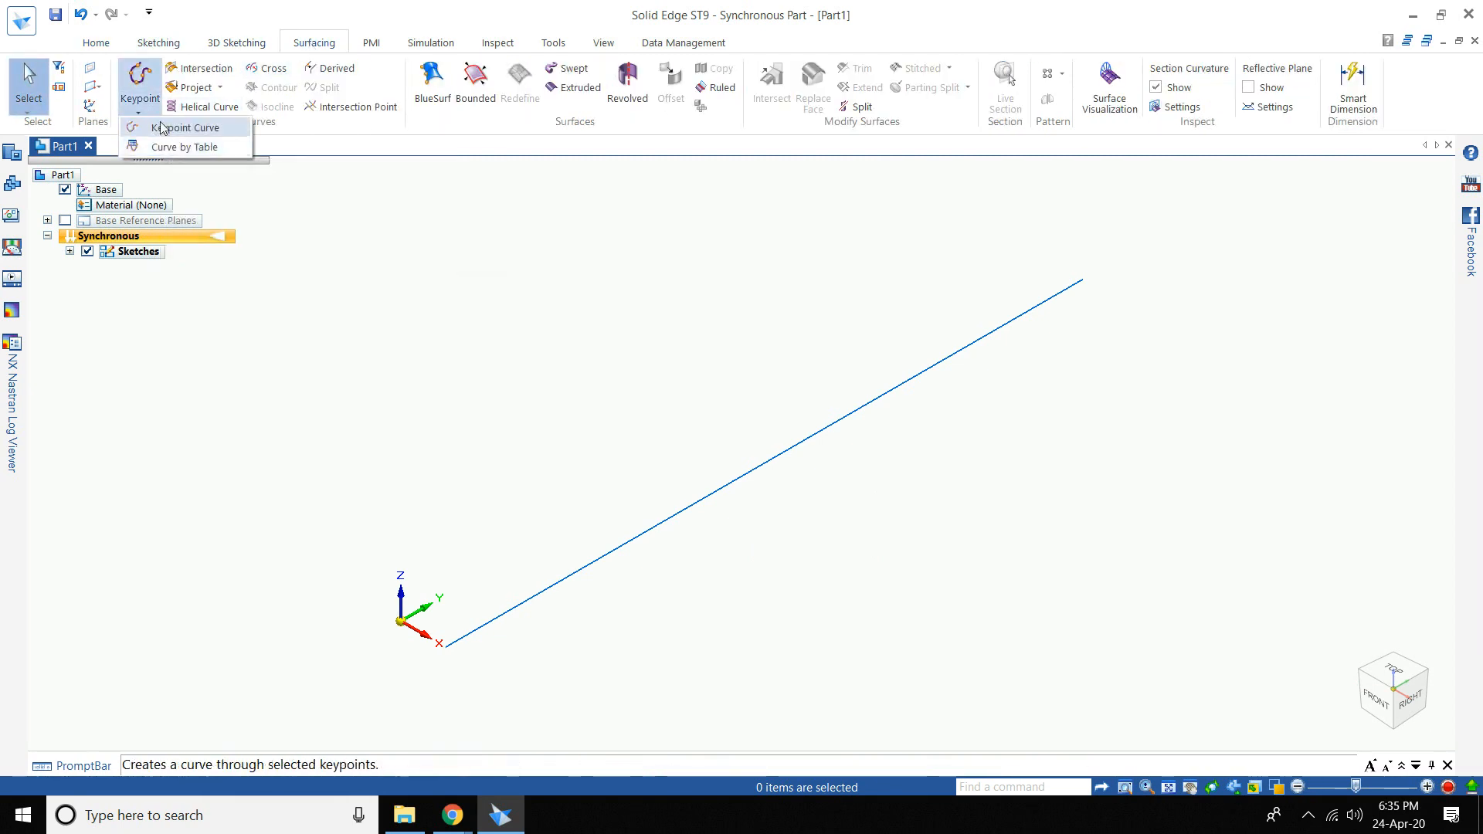
{"action": "left_click", "coordinate": [176, 146]}
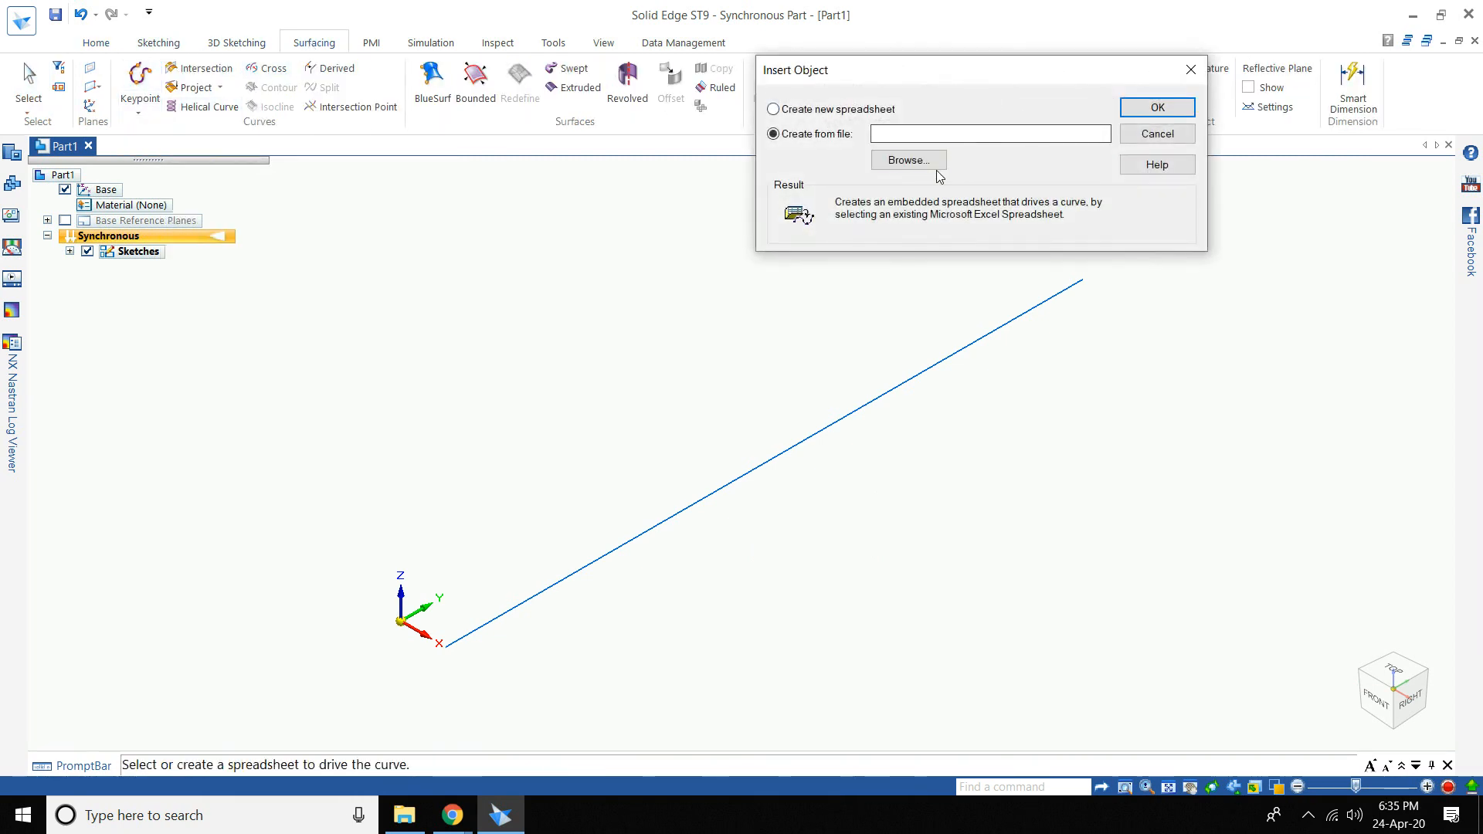
{"action": "left_click", "coordinate": [927, 159]}
{"action": "left_click", "coordinate": [896, 177]}
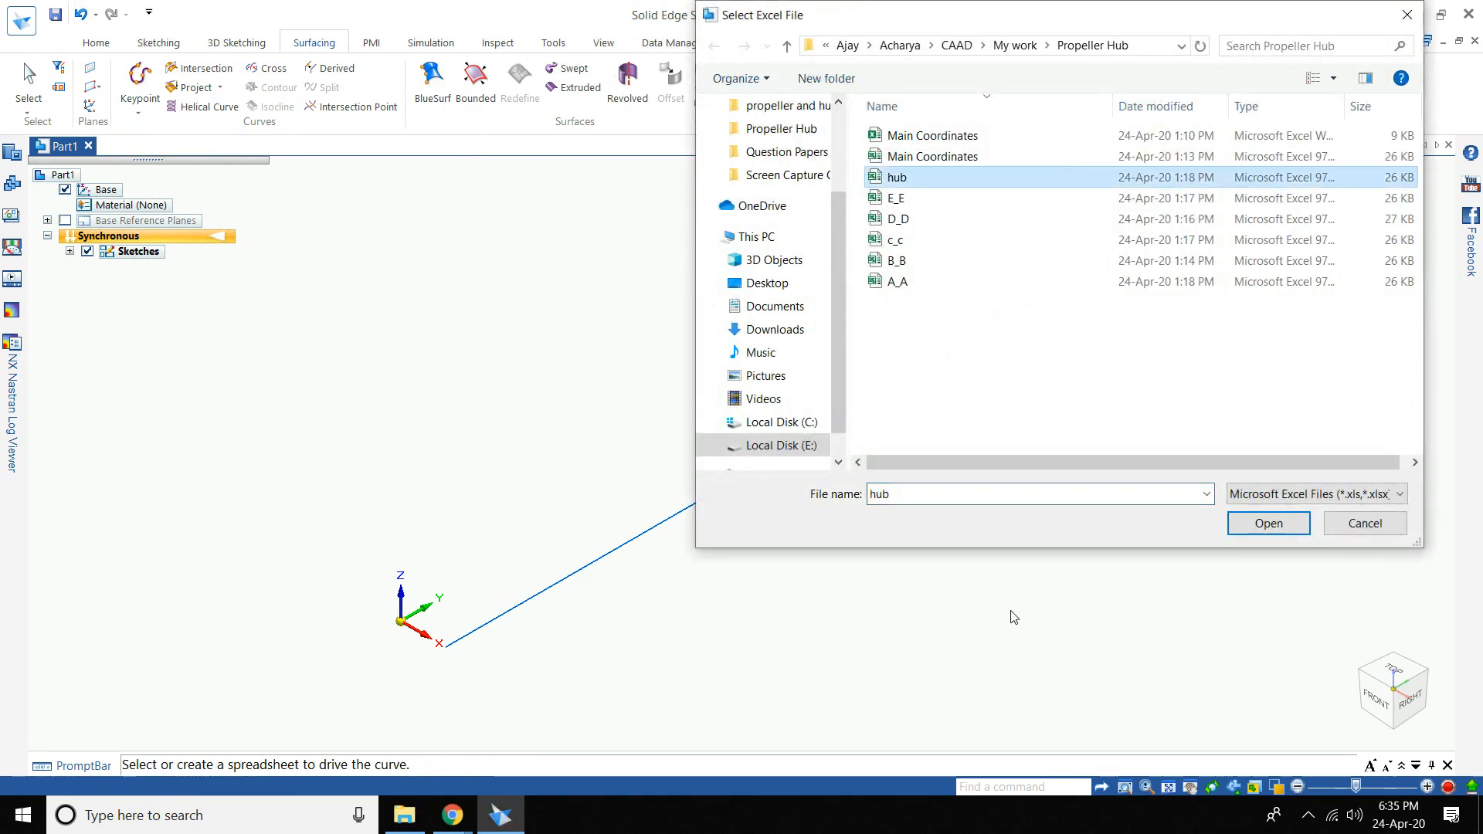
{"action": "left_click", "coordinate": [1267, 523]}
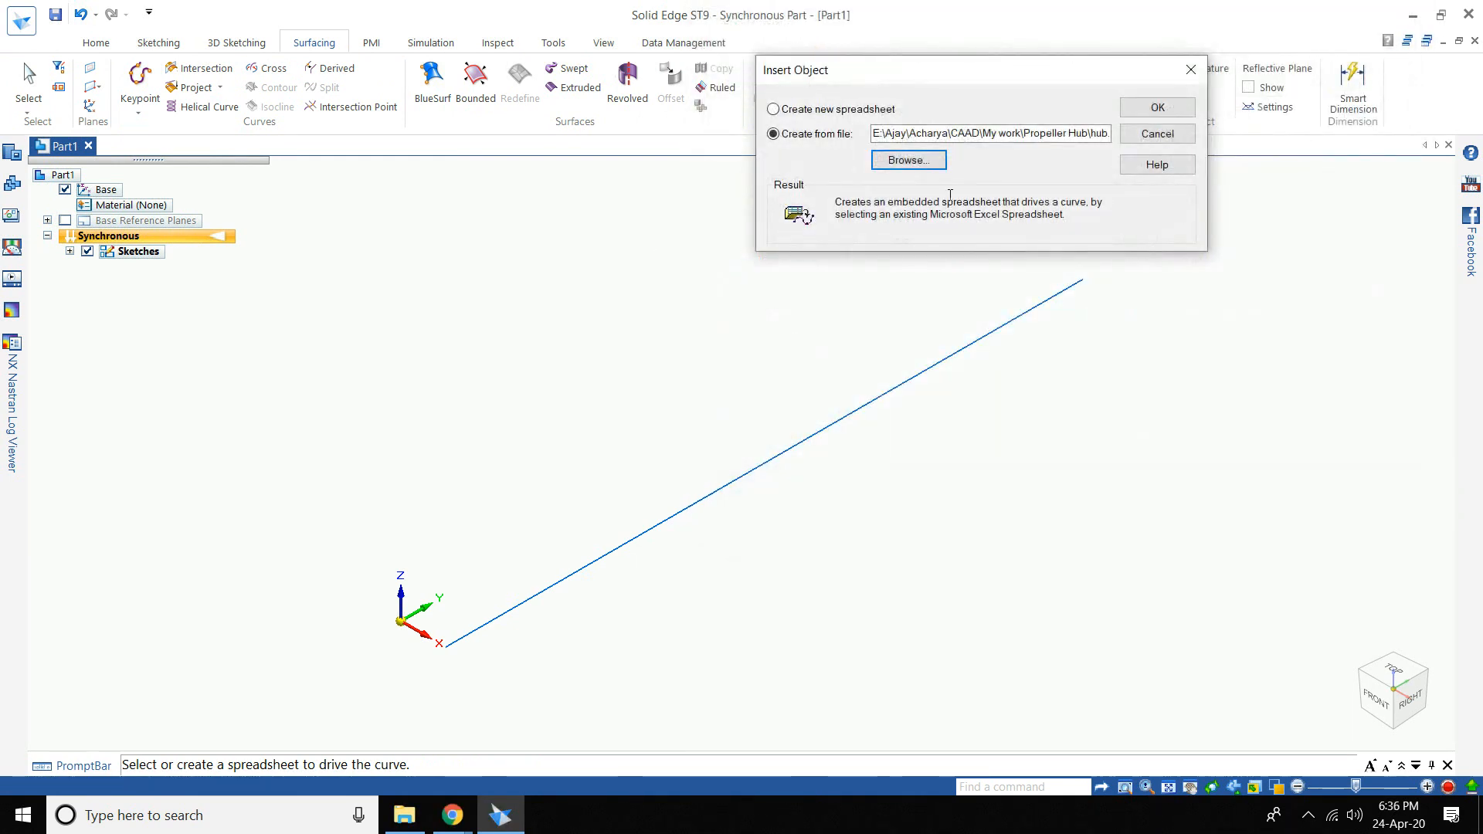
{"action": "left_click", "coordinate": [1146, 114]}
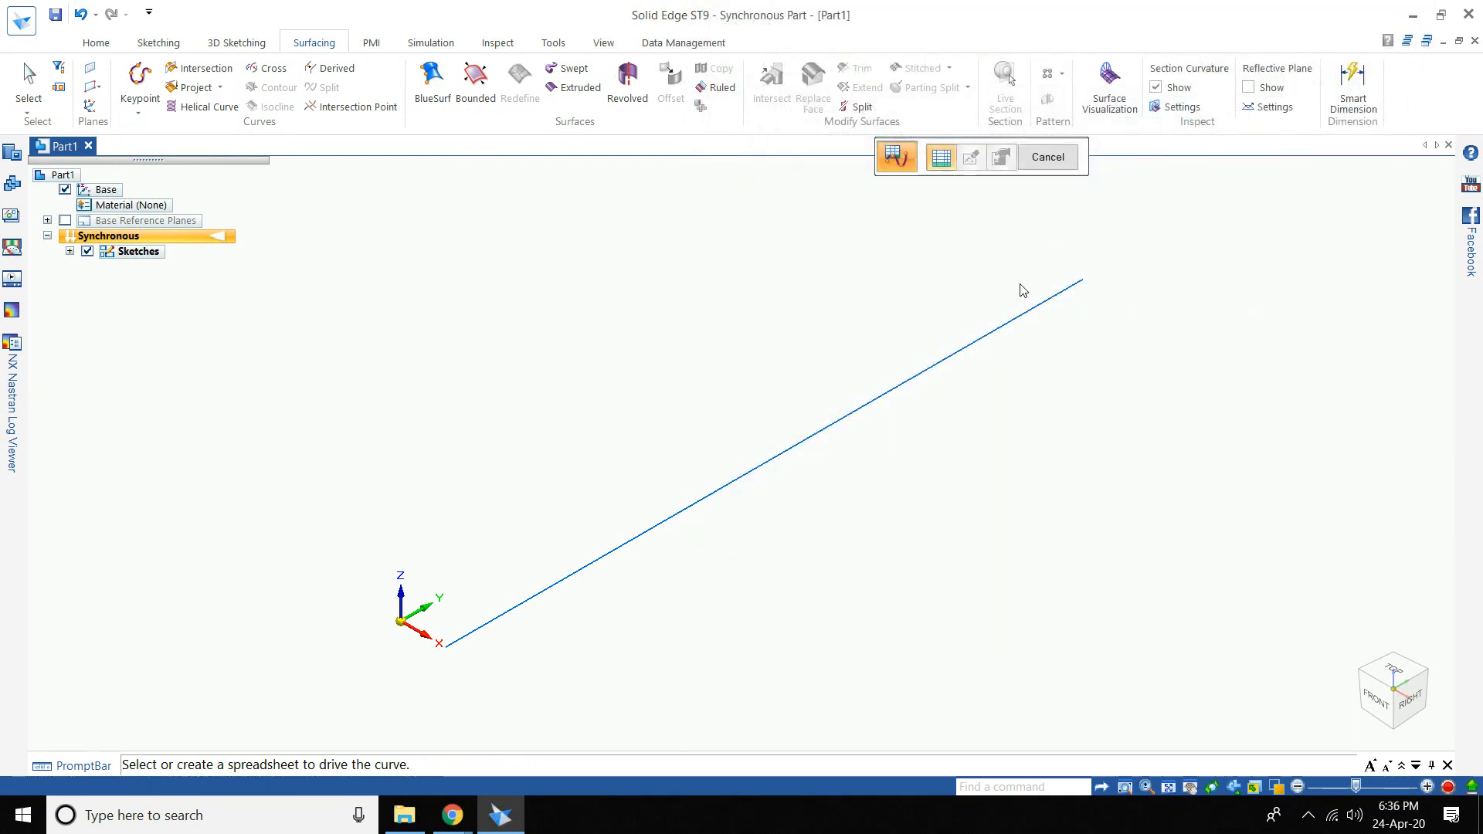
{"action": "left_click", "coordinate": [1060, 167]}
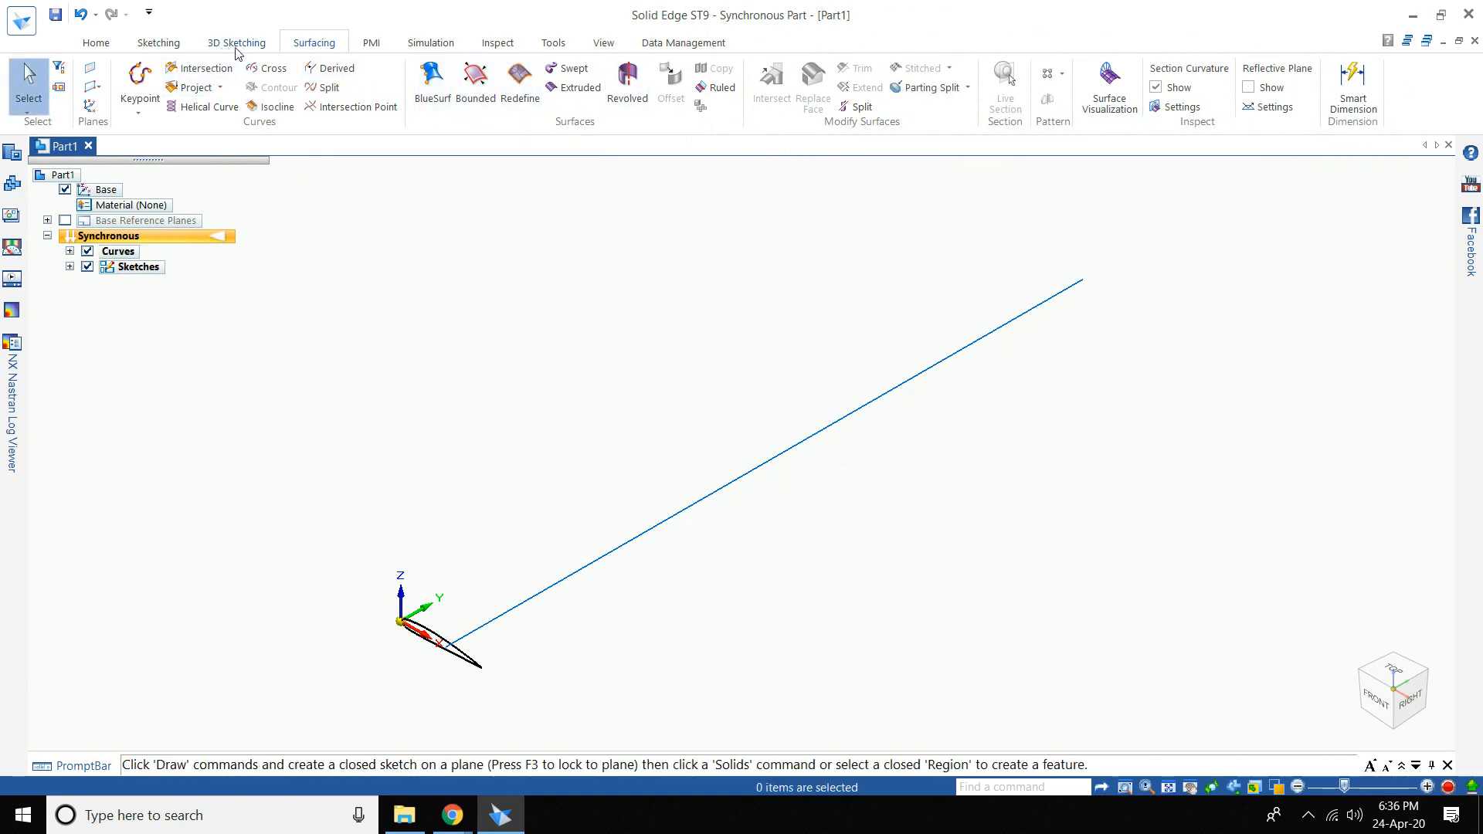
{"action": "left_click", "coordinate": [138, 113]}
{"action": "left_click", "coordinate": [160, 142]}
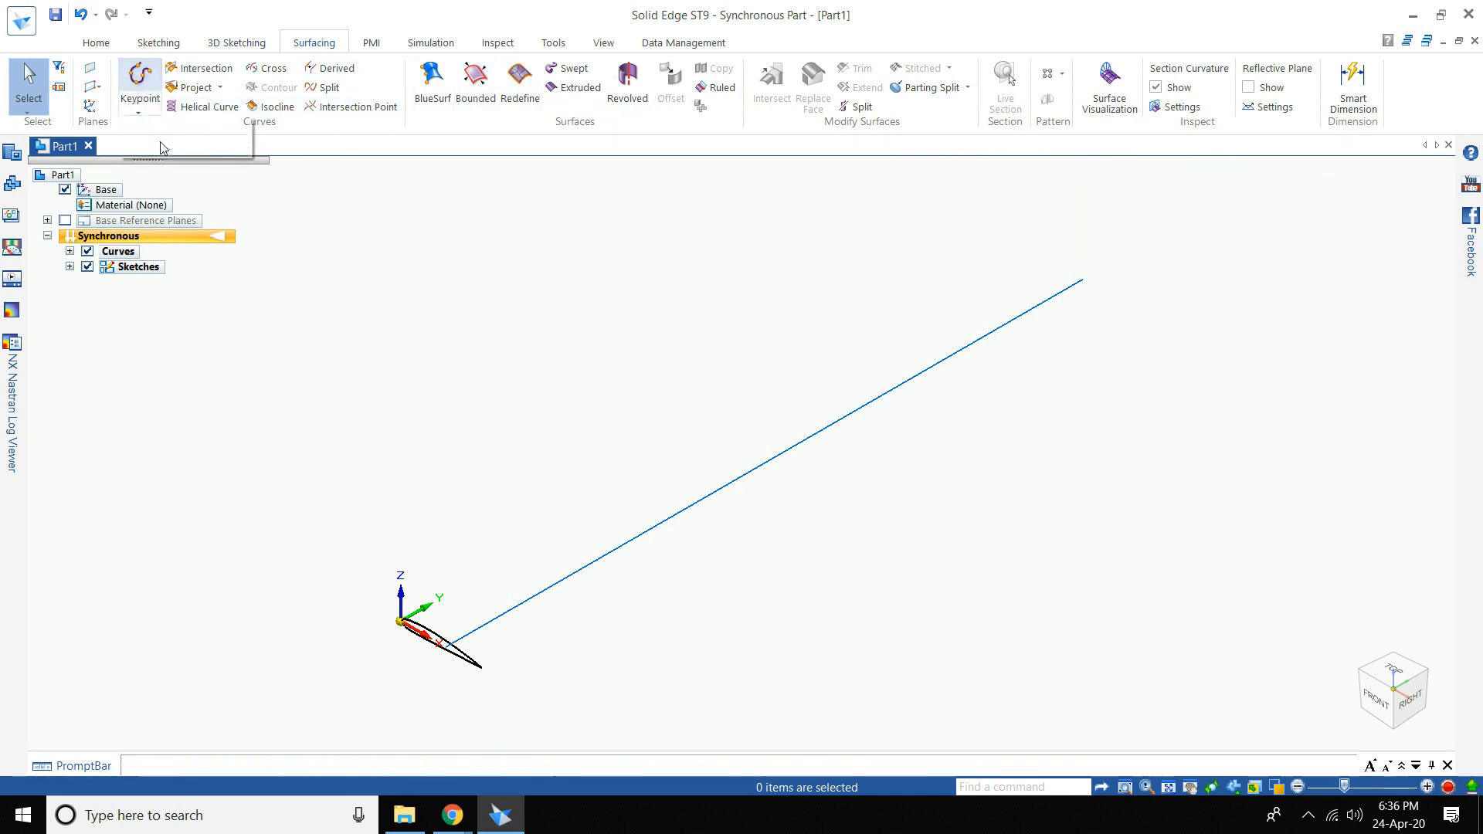
- Add table-driven airfoil curves from the A_A and B_B spreadsheets
{"action": "left_click", "coordinate": [890, 165]}
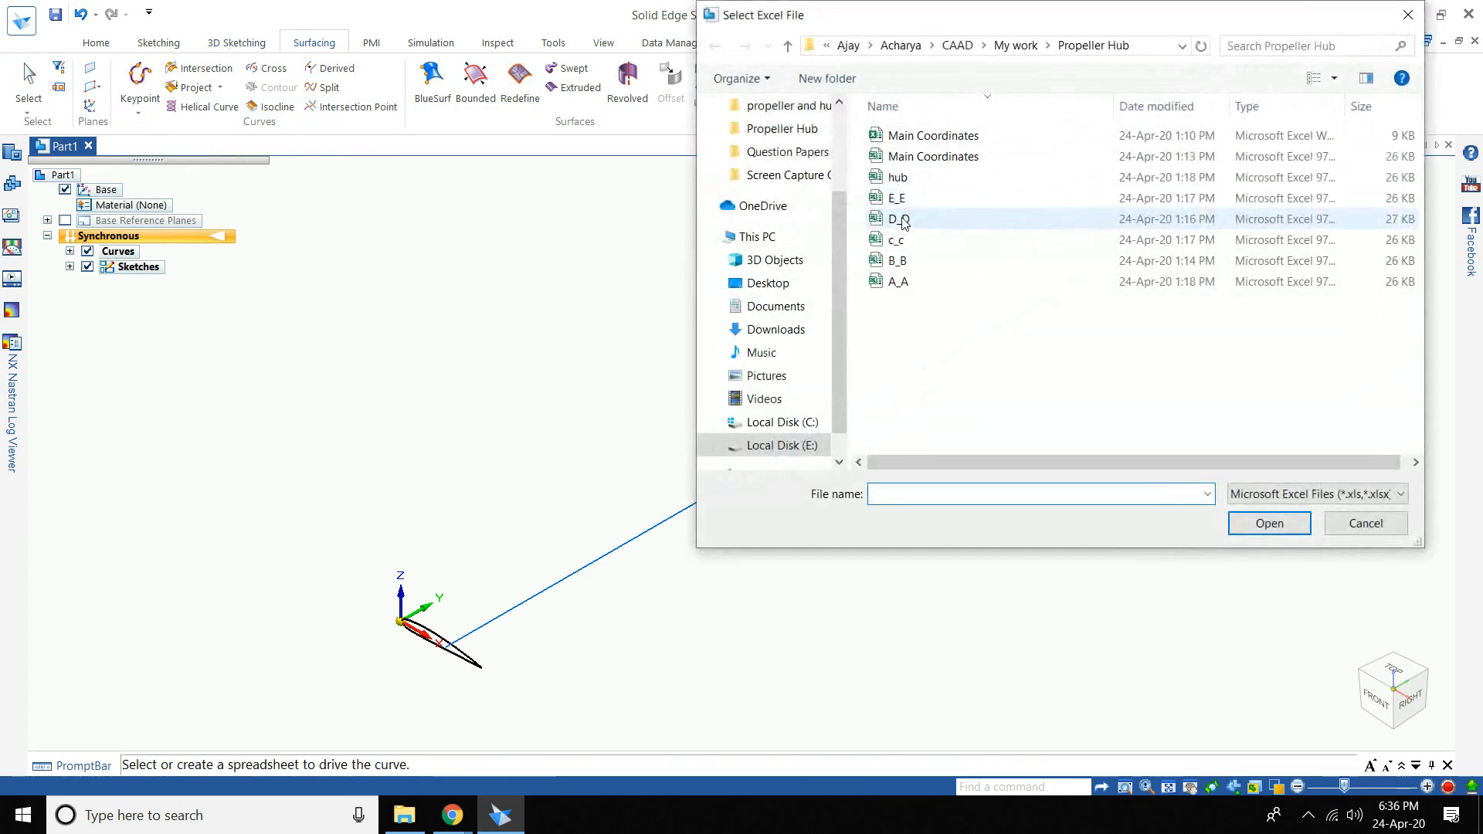
{"action": "left_click", "coordinate": [897, 282]}
{"action": "left_click", "coordinate": [1269, 523]}
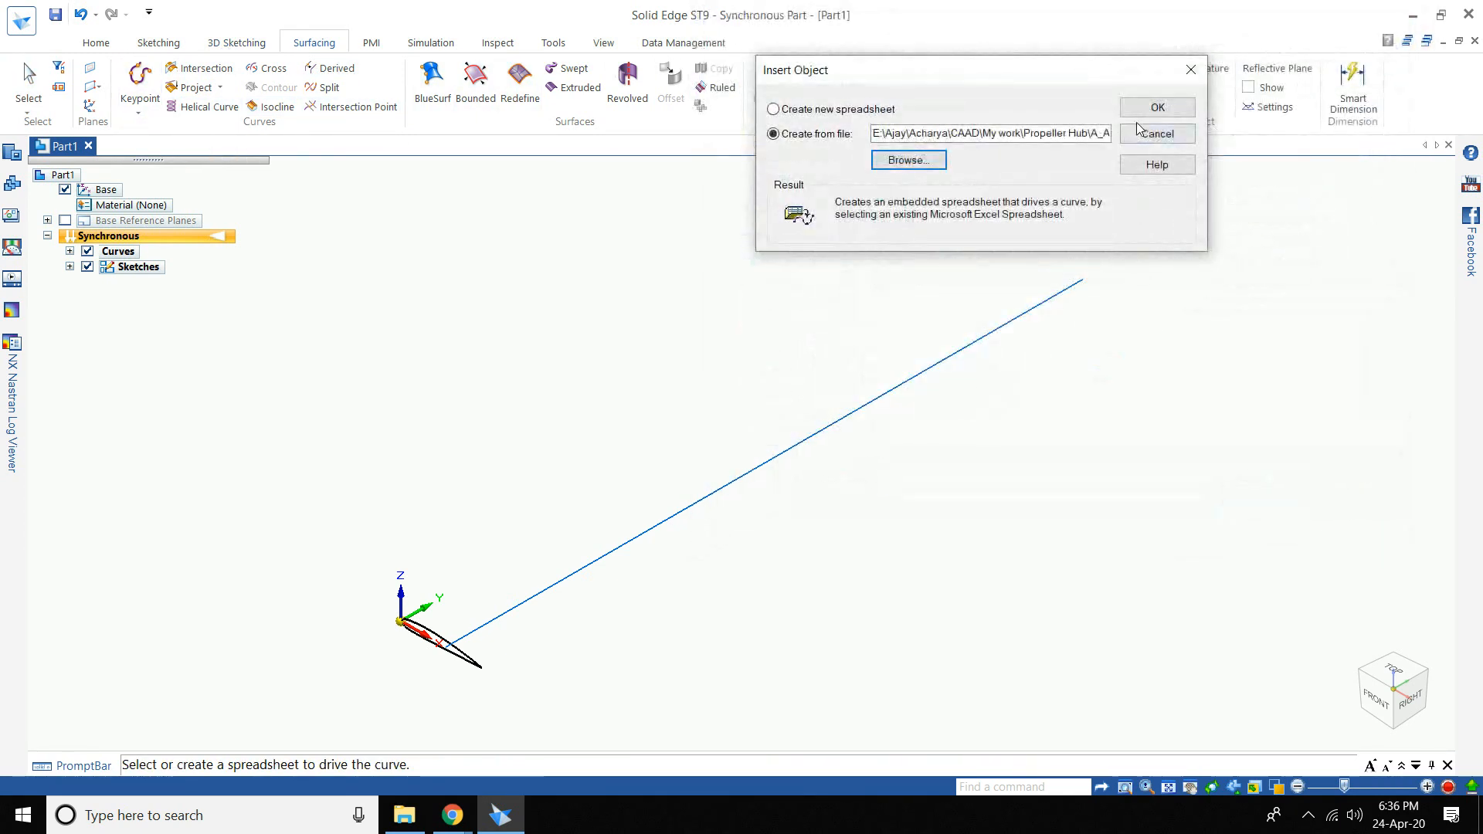
{"action": "left_click", "coordinate": [1128, 113]}
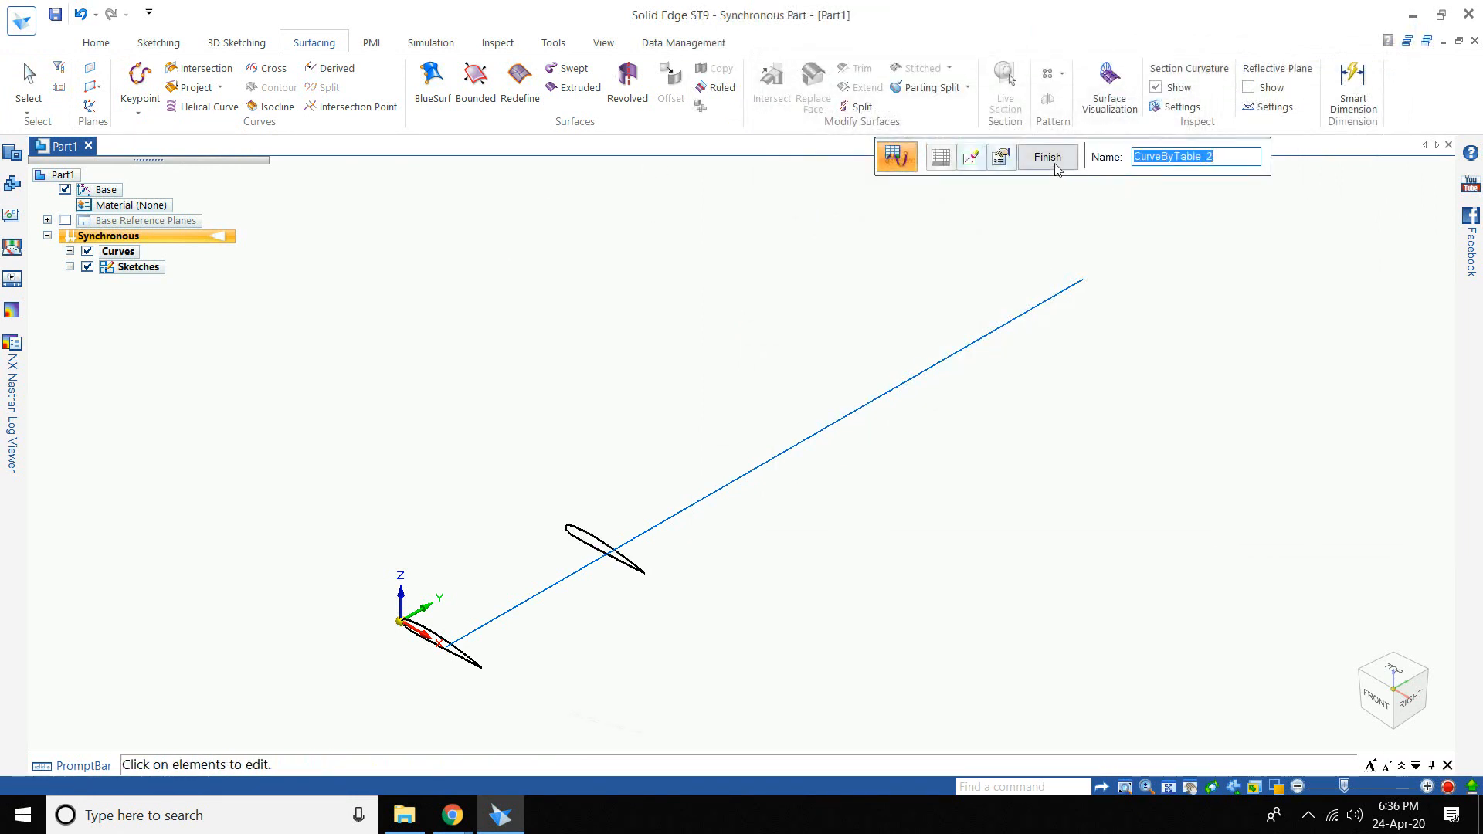
{"action": "left_click", "coordinate": [1055, 165]}
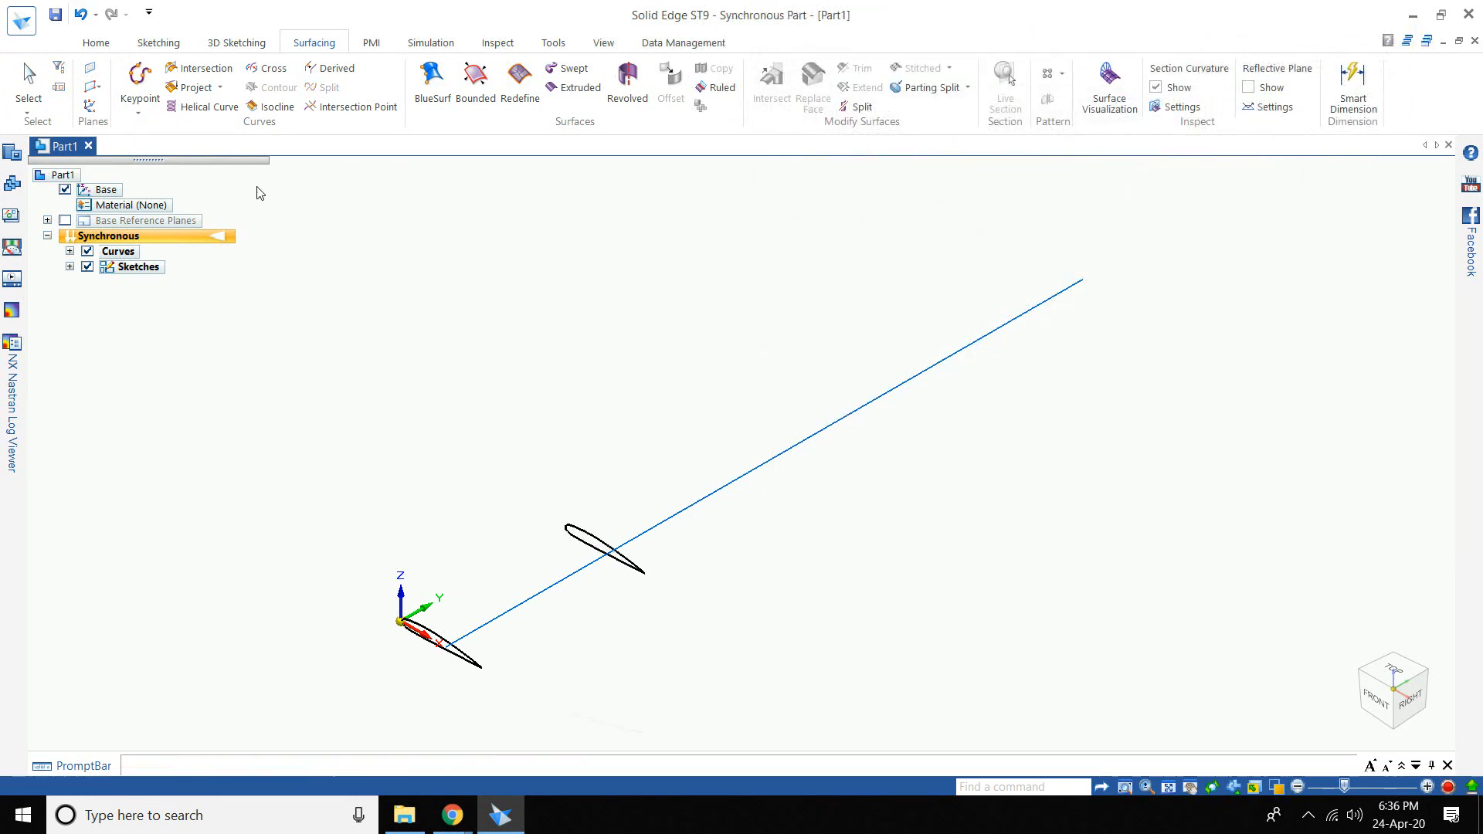
{"action": "left_click", "coordinate": [136, 115]}
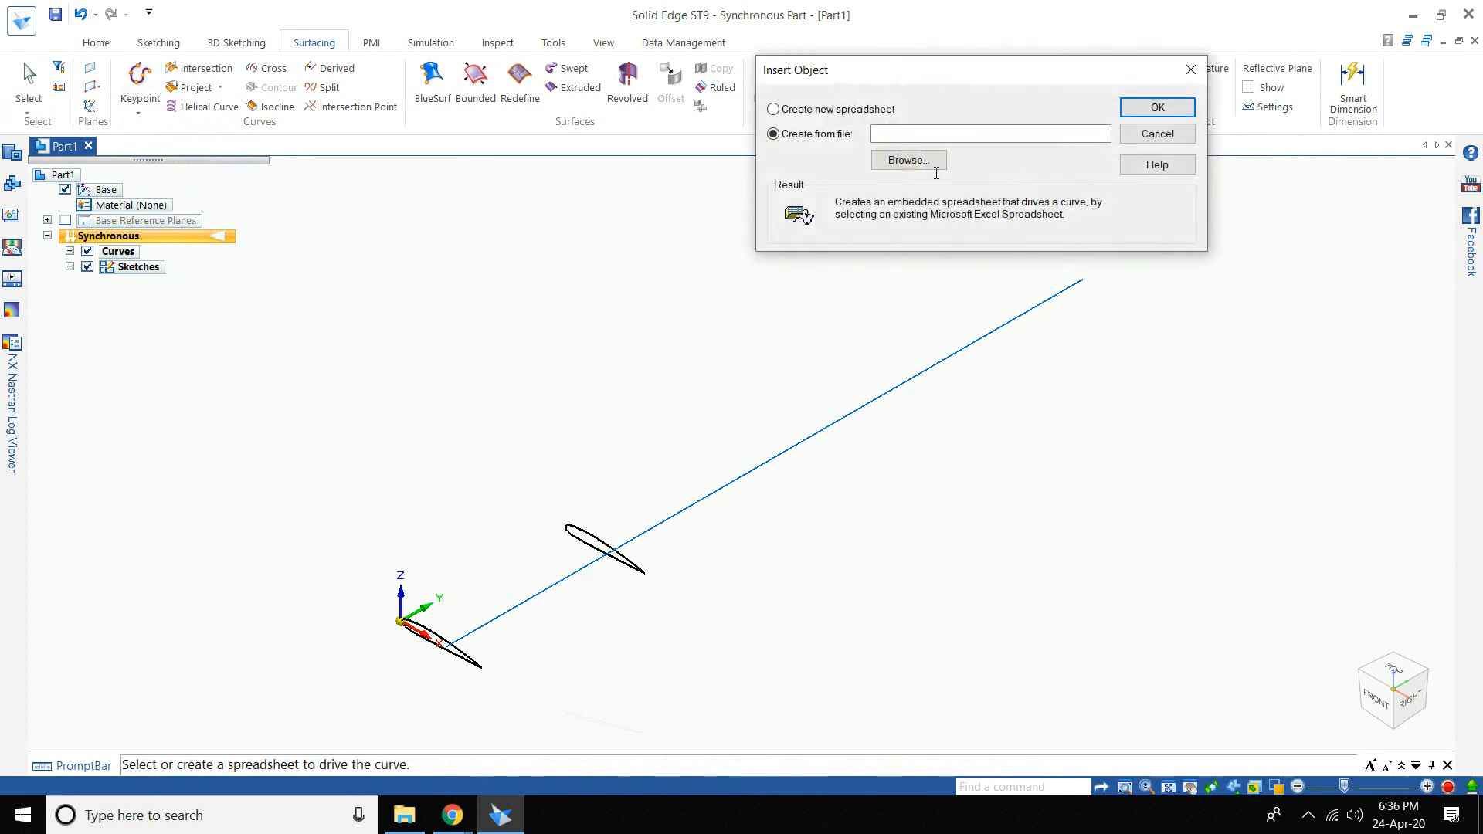
{"action": "left_click", "coordinate": [934, 158]}
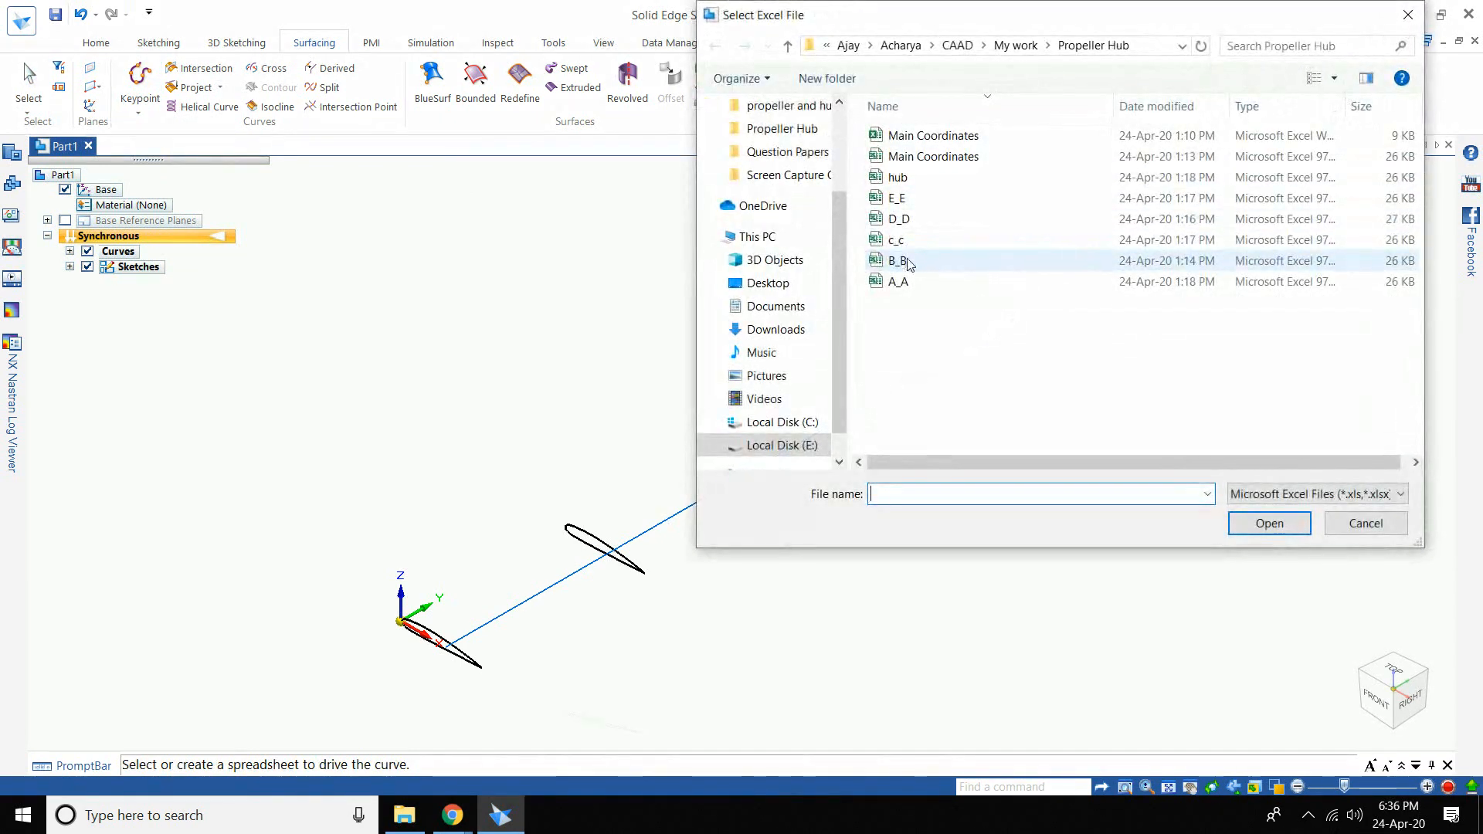
{"action": "left_click", "coordinate": [899, 261]}
{"action": "left_click", "coordinate": [1269, 525]}
{"action": "left_click", "coordinate": [1157, 107]}
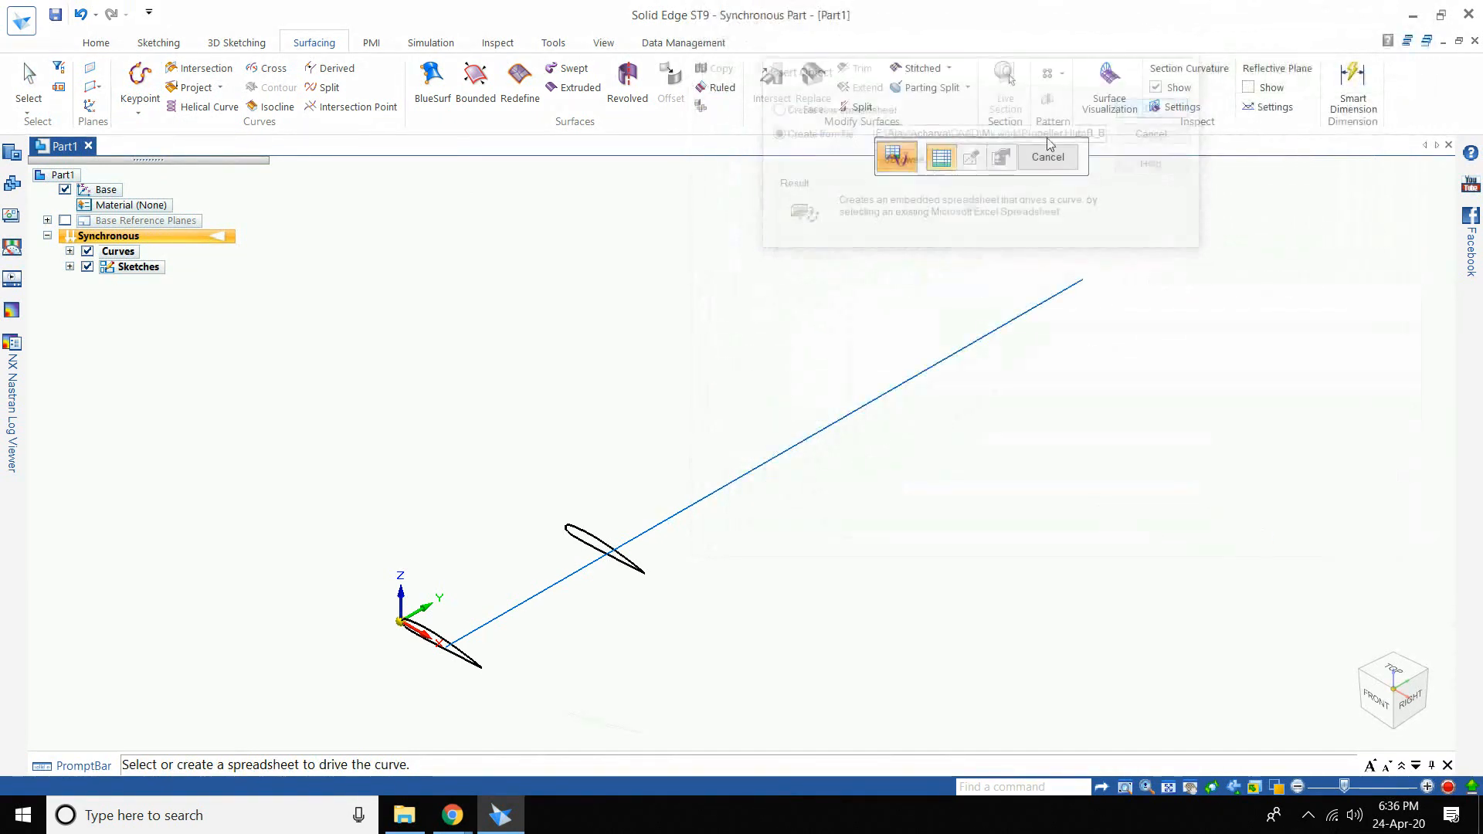
- Add Curve by Table sections from the c_c and D_D coordinate files
{"action": "left_click", "coordinate": [139, 116]}
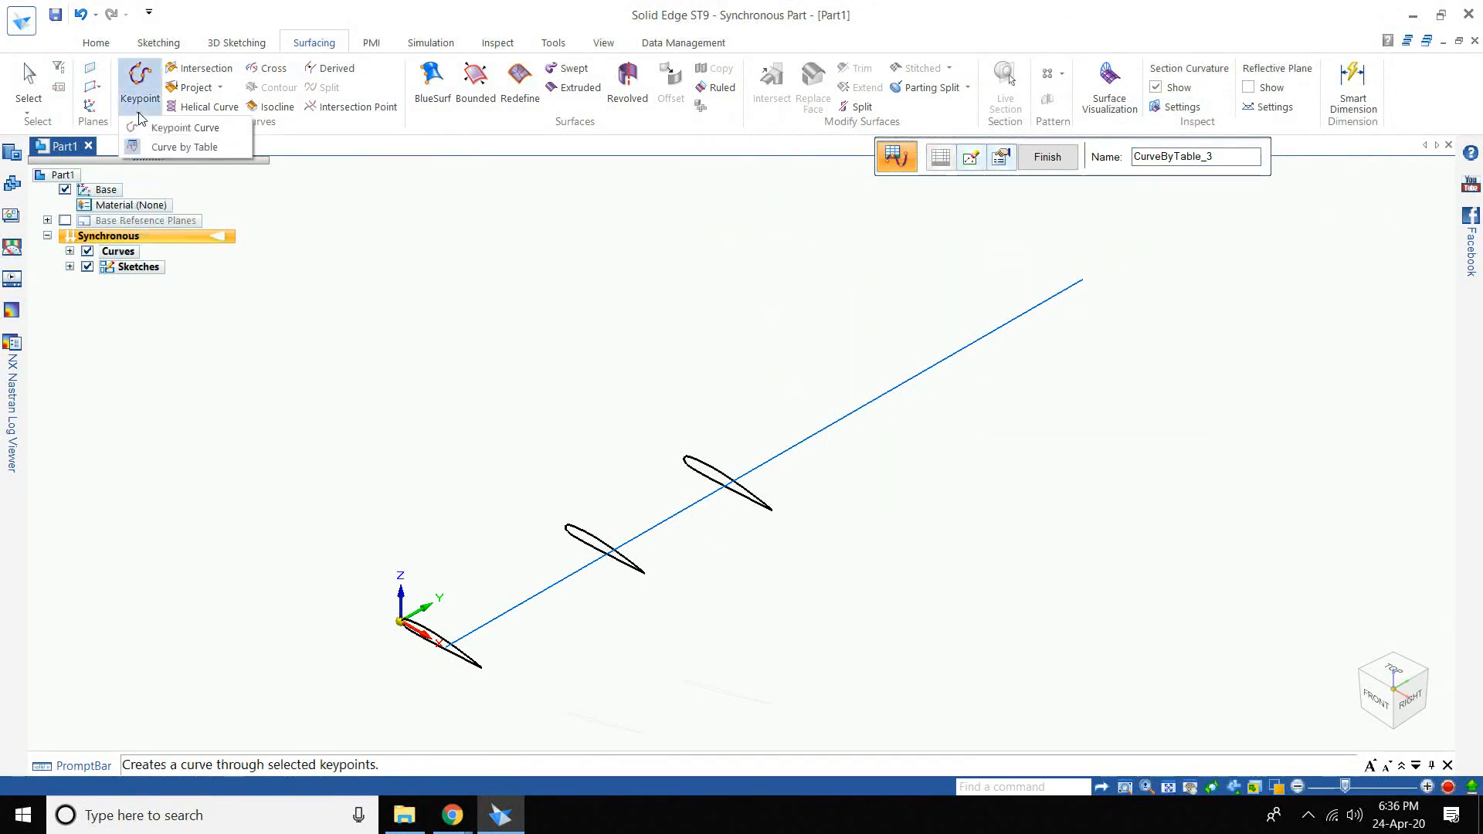
{"action": "left_click", "coordinate": [163, 147]}
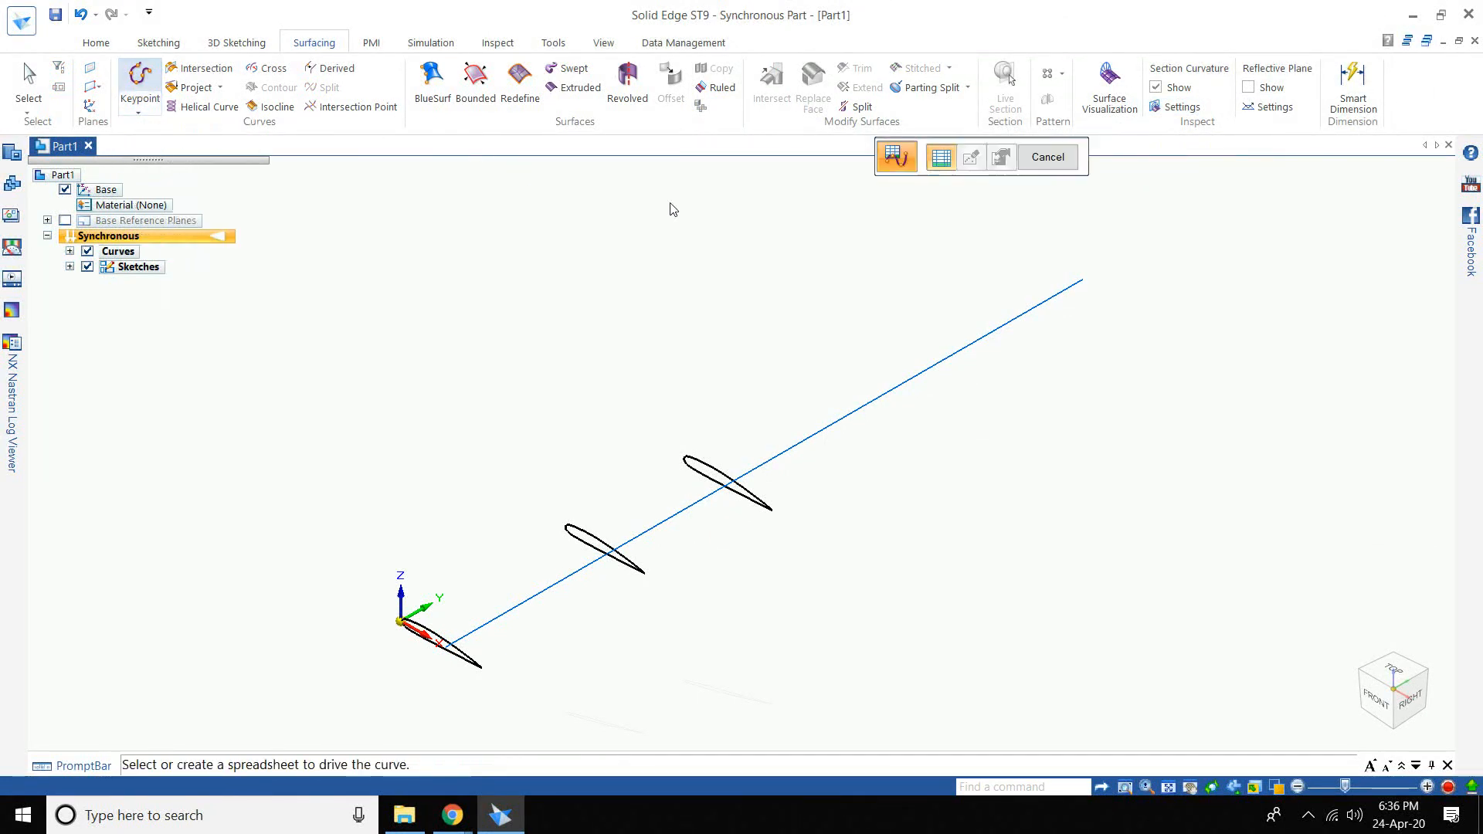
{"action": "left_click", "coordinate": [909, 155]}
{"action": "left_click", "coordinate": [890, 240]}
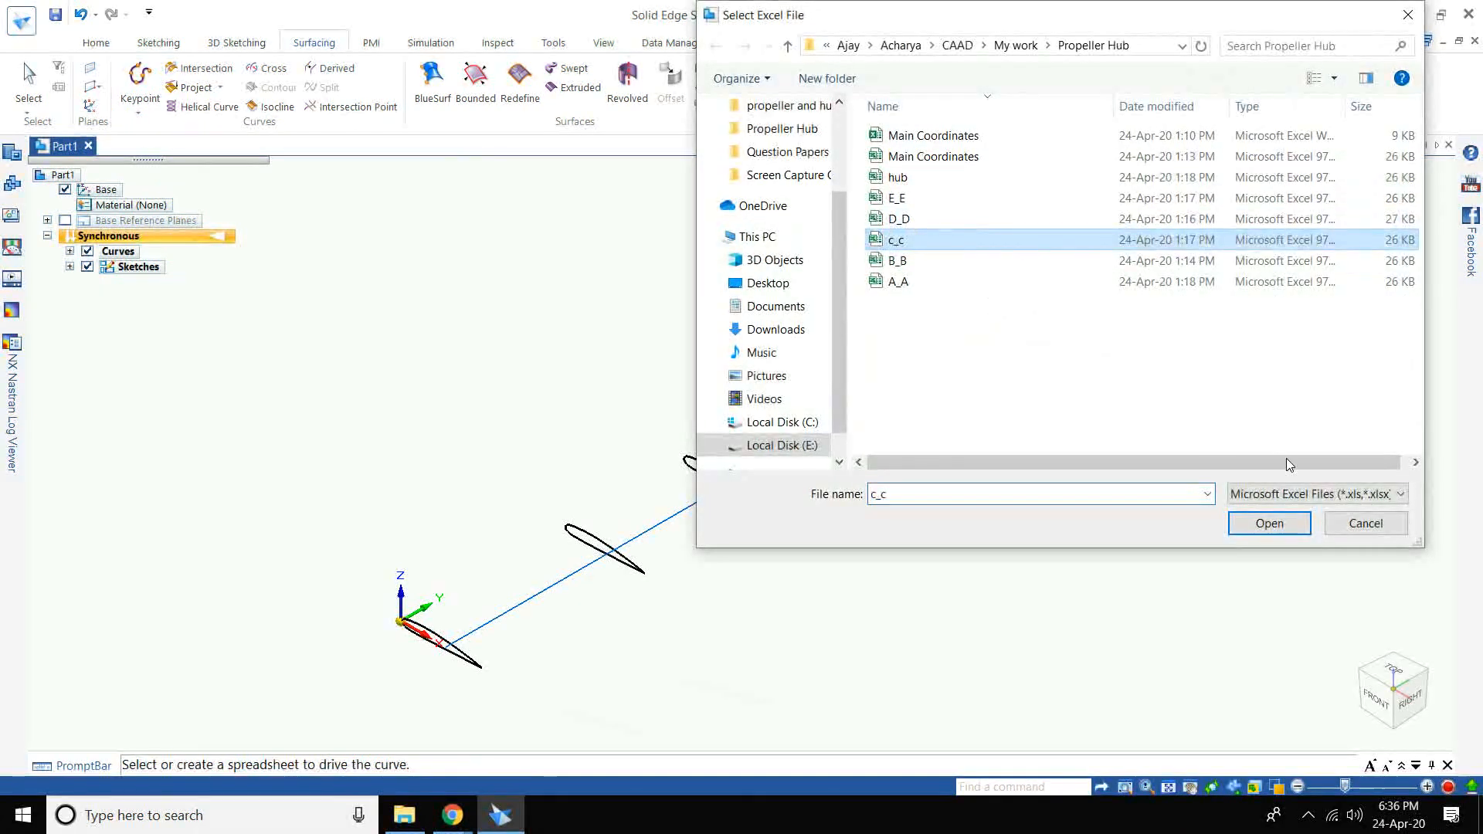
{"action": "left_click", "coordinate": [1269, 523]}
{"action": "left_click", "coordinate": [1157, 109]}
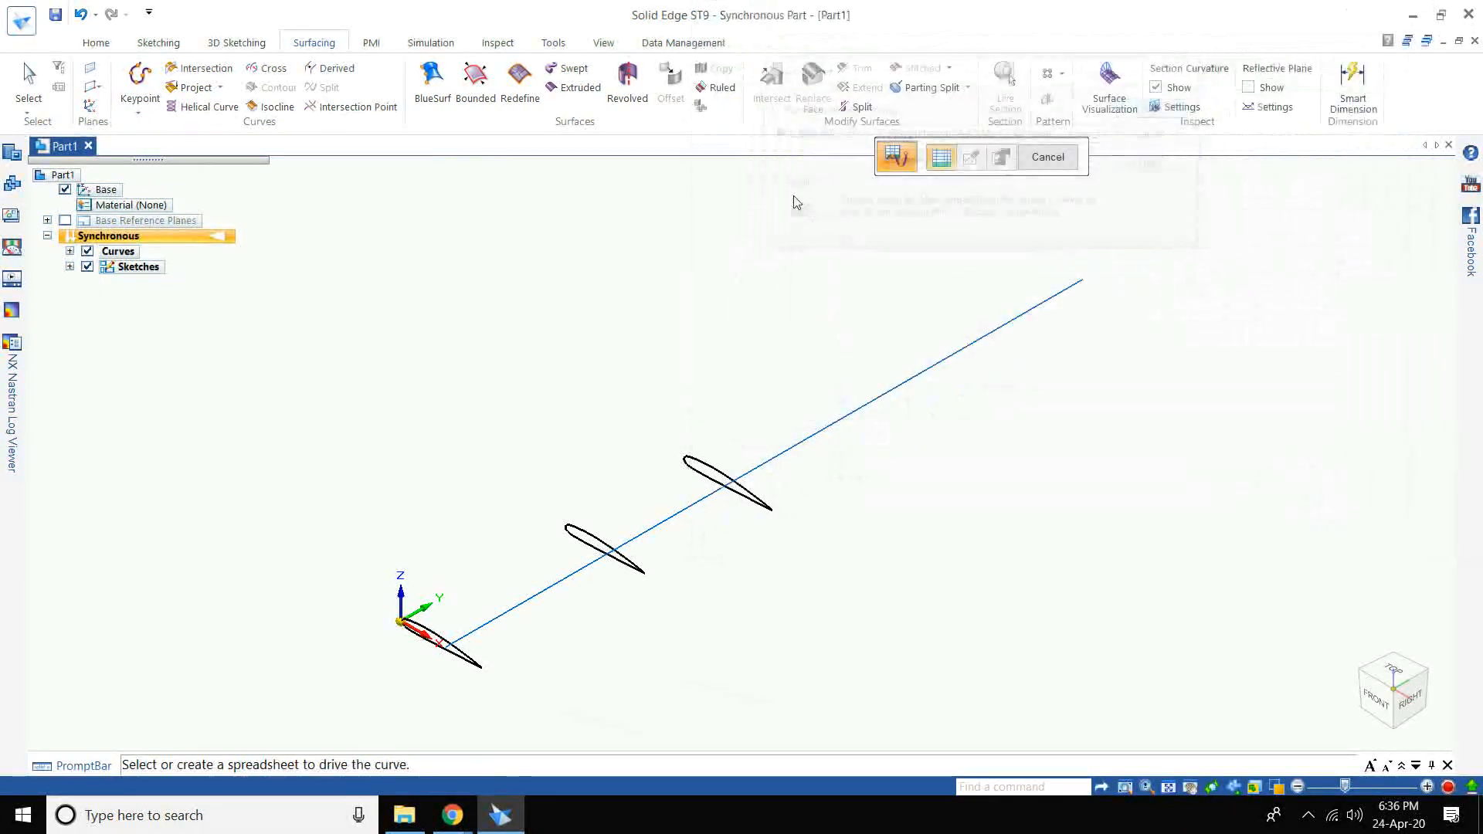
{"action": "left_click", "coordinate": [139, 115]}
{"action": "left_click", "coordinate": [163, 146]}
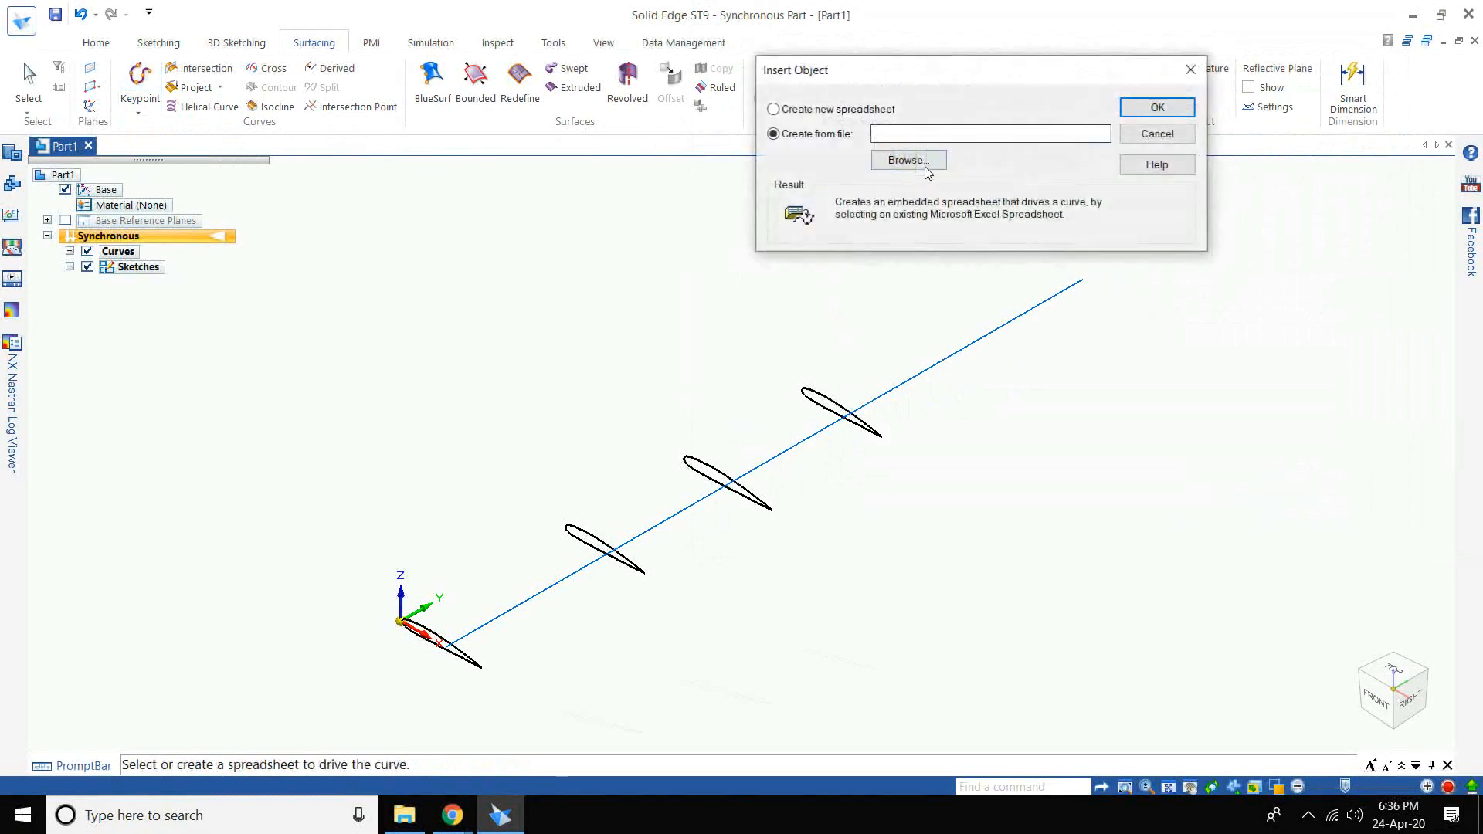
{"action": "left_click", "coordinate": [935, 156]}
{"action": "double_click", "coordinate": [900, 220]}
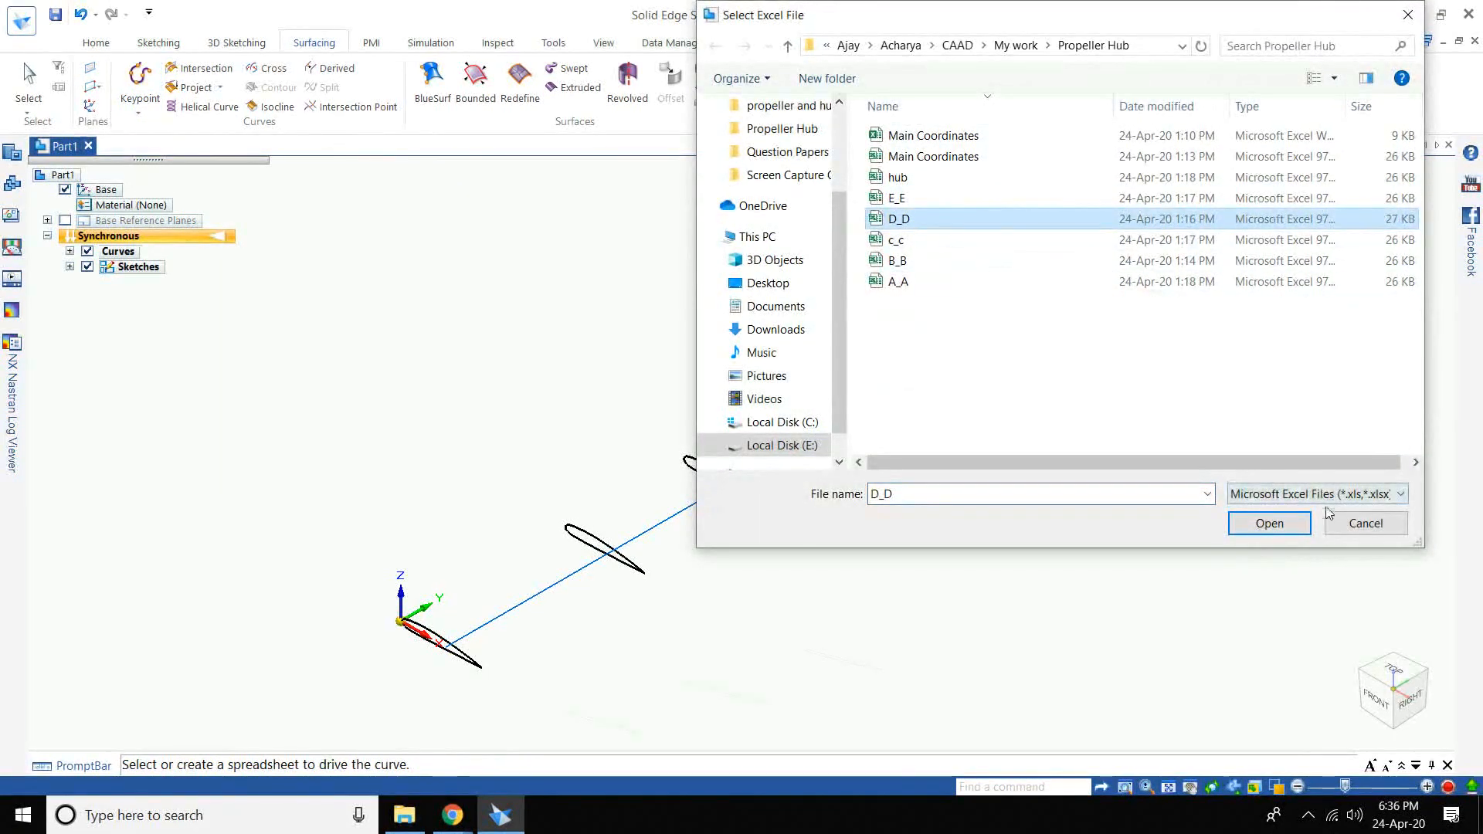
{"action": "left_click", "coordinate": [1153, 108]}
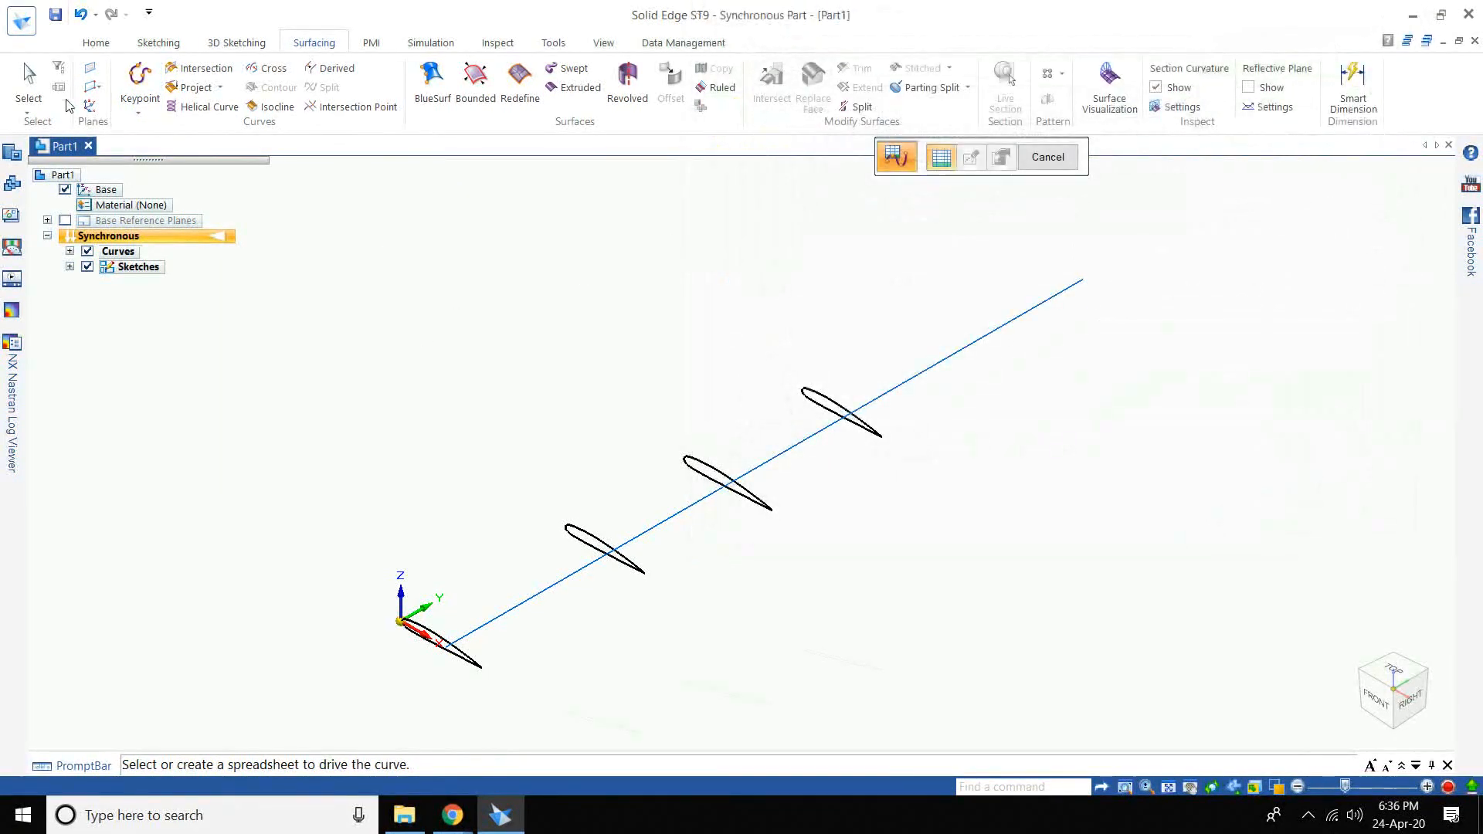
- Create the sixth airfoil curve from the E_E spreadsheet
{"action": "left_click", "coordinate": [139, 116]}
{"action": "left_click", "coordinate": [166, 148]}
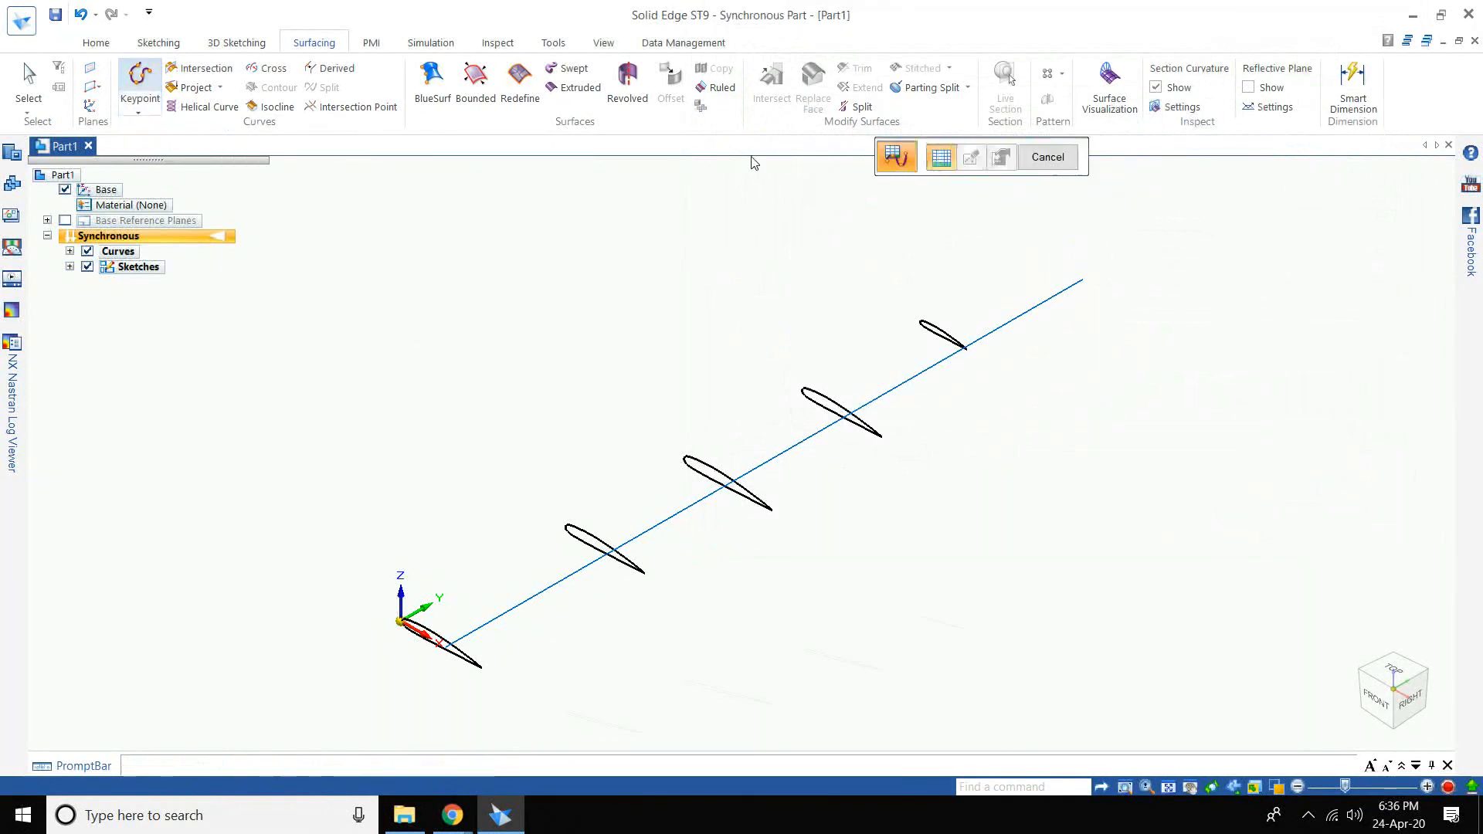
{"action": "left_click", "coordinate": [935, 155]}
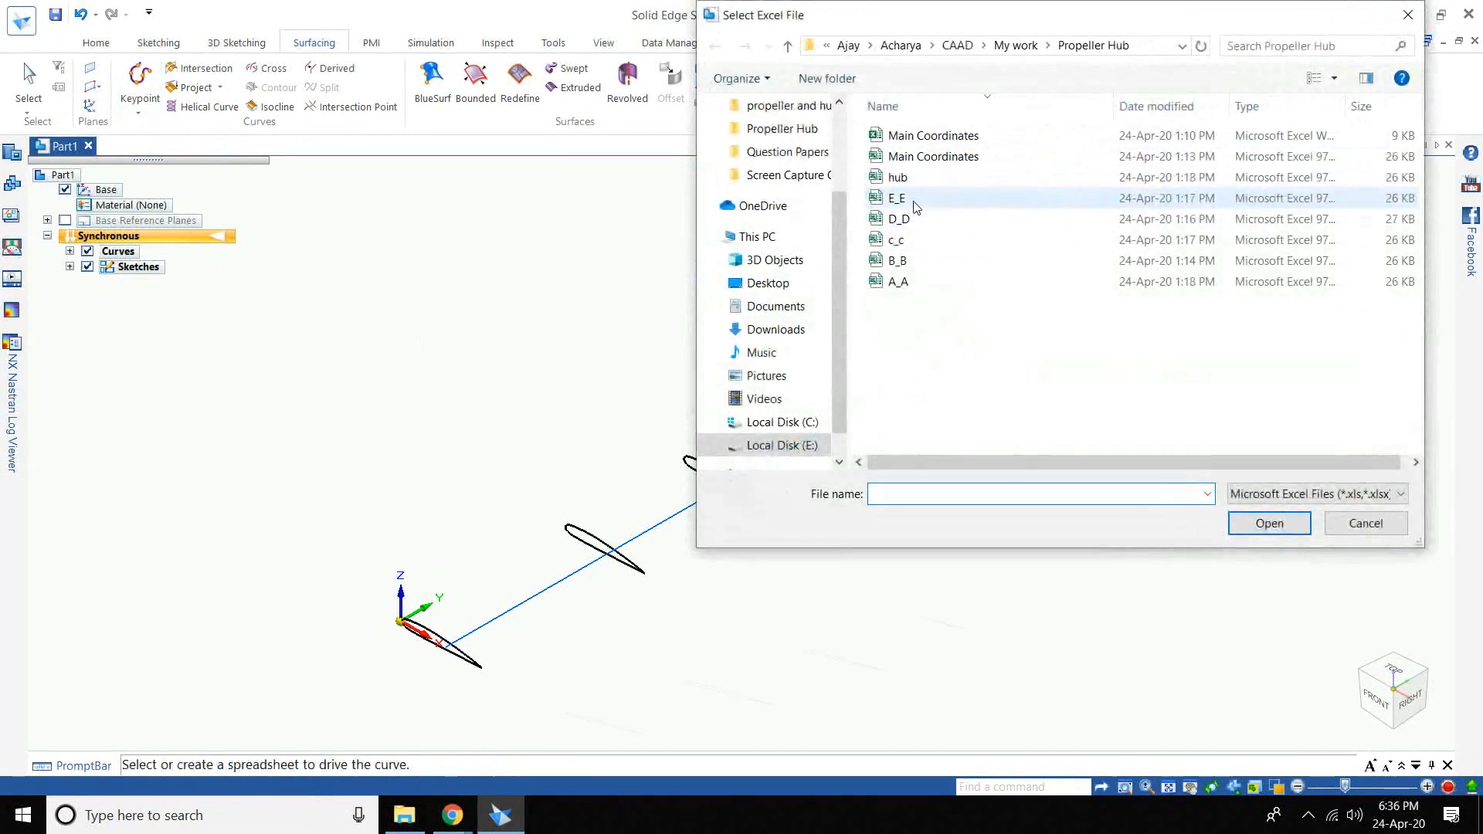
{"action": "left_click", "coordinate": [936, 202]}
{"action": "left_click", "coordinate": [1302, 525]}
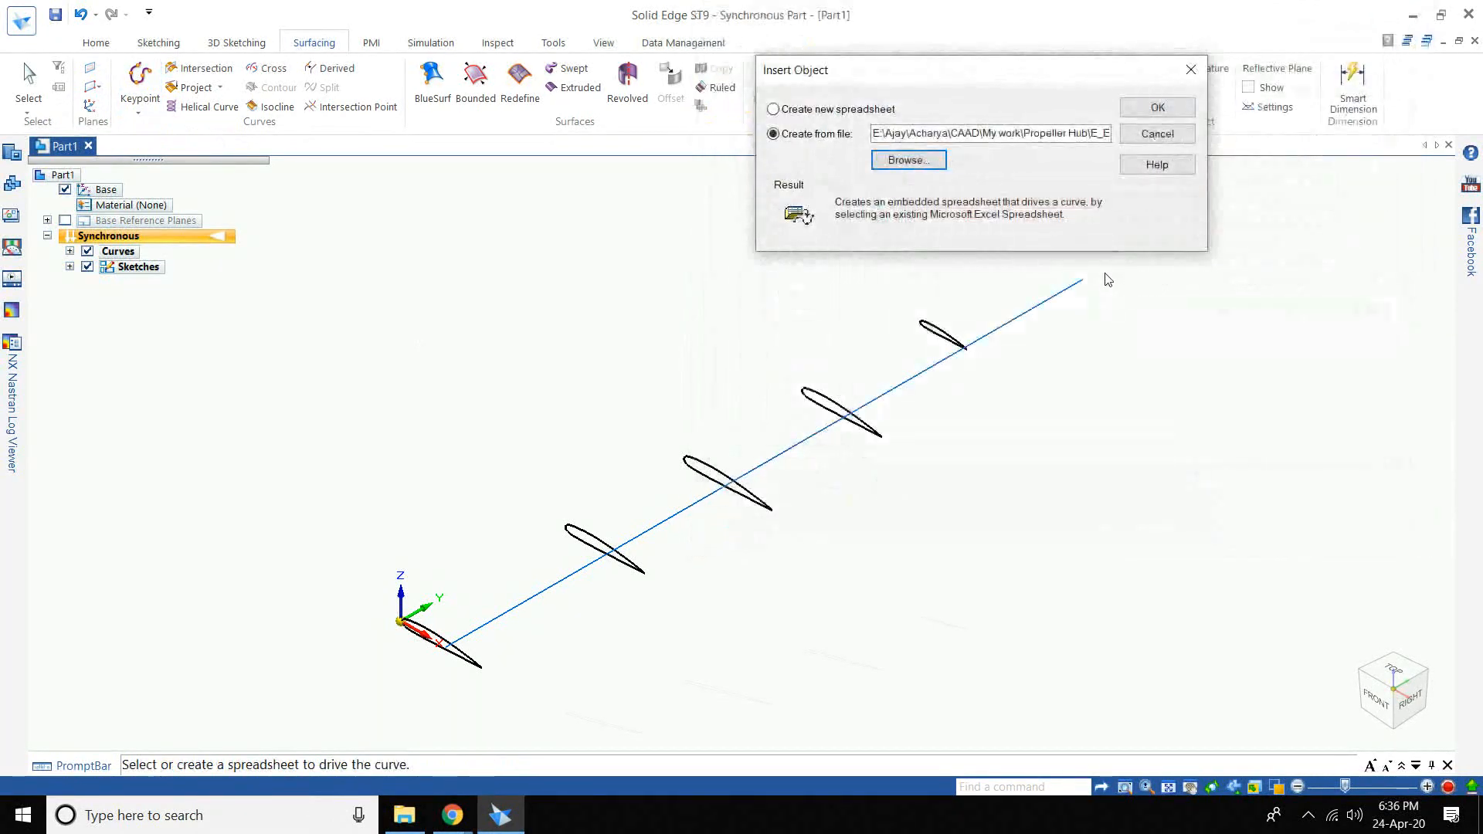
{"action": "left_click", "coordinate": [1131, 114]}
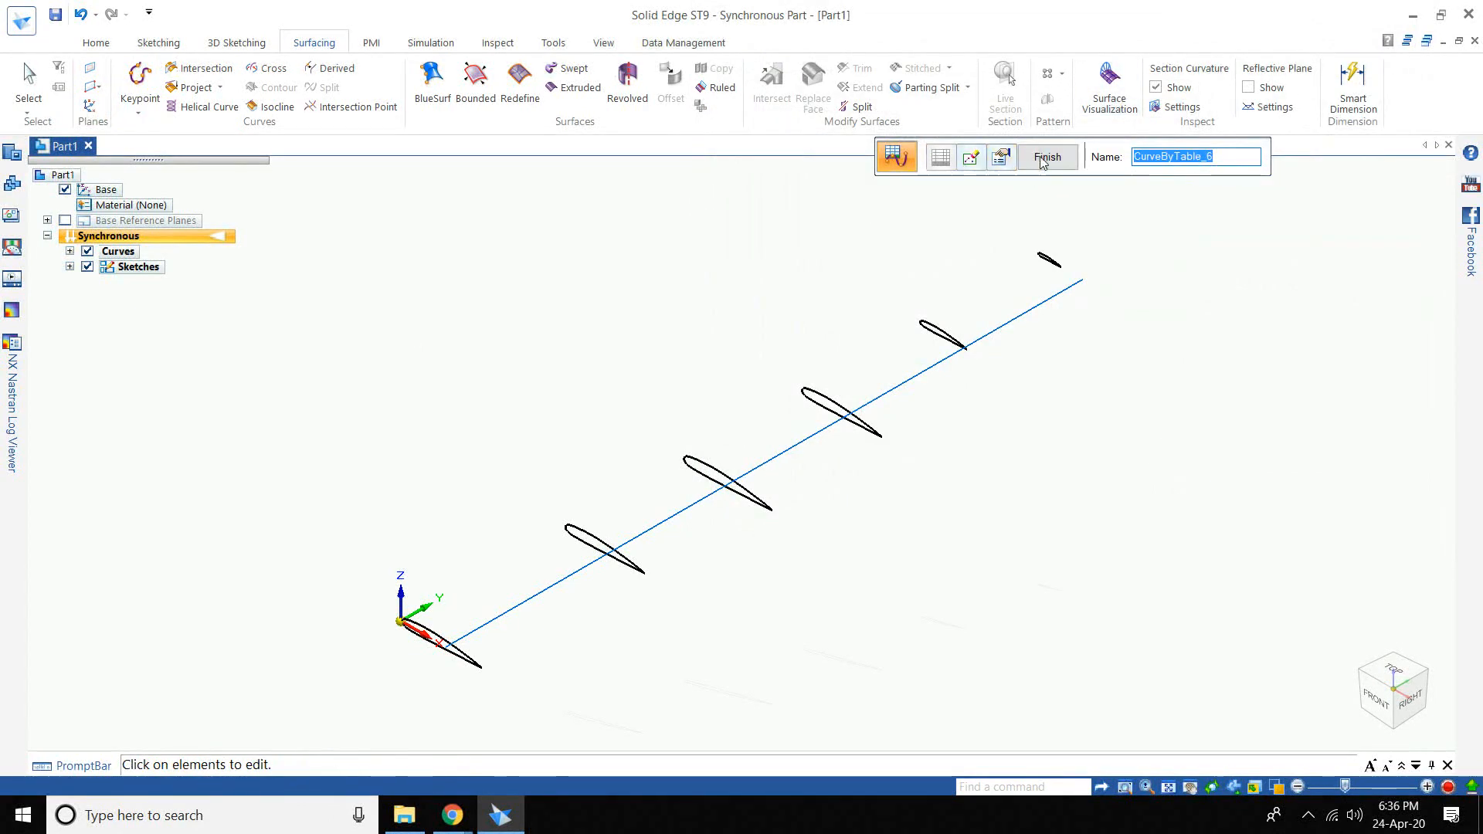
{"action": "left_click", "coordinate": [1046, 157]}
{"action": "left_click", "coordinate": [402, 825]}
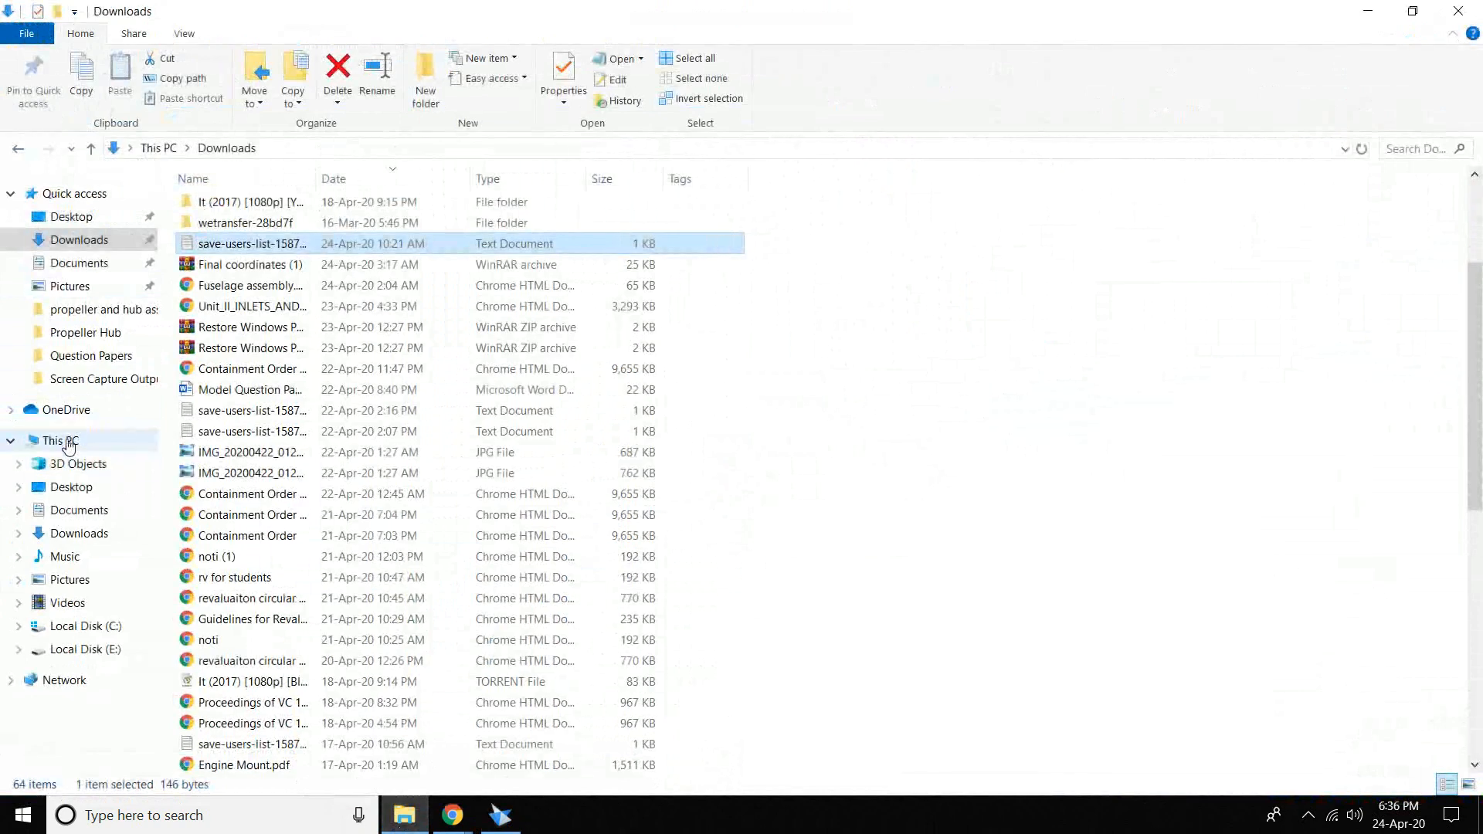
{"action": "left_click", "coordinate": [69, 444]}
{"action": "left_click", "coordinate": [87, 629]}
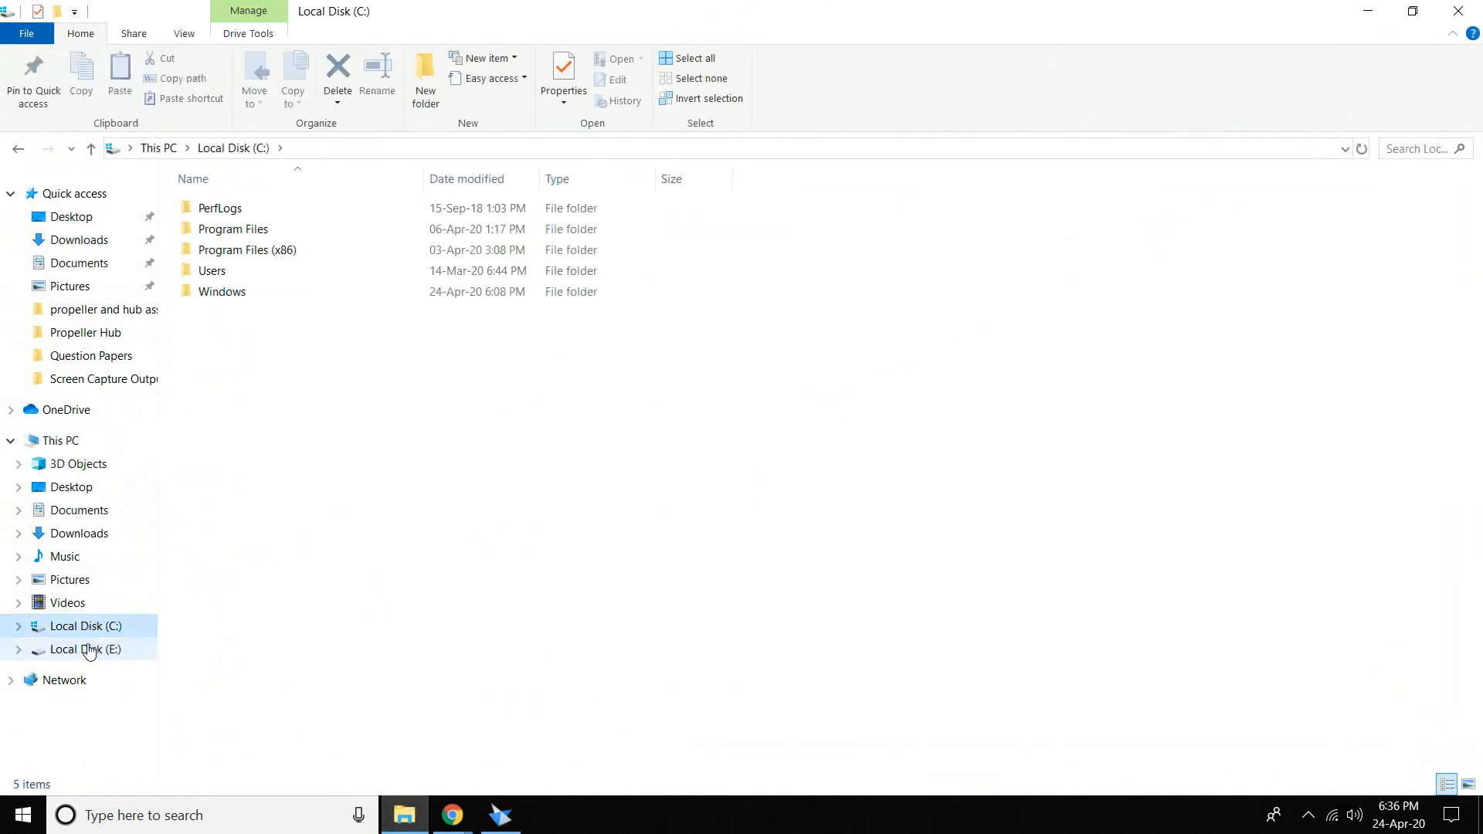
{"action": "left_click", "coordinate": [89, 650]}
{"action": "double_click", "coordinate": [599, 286]}
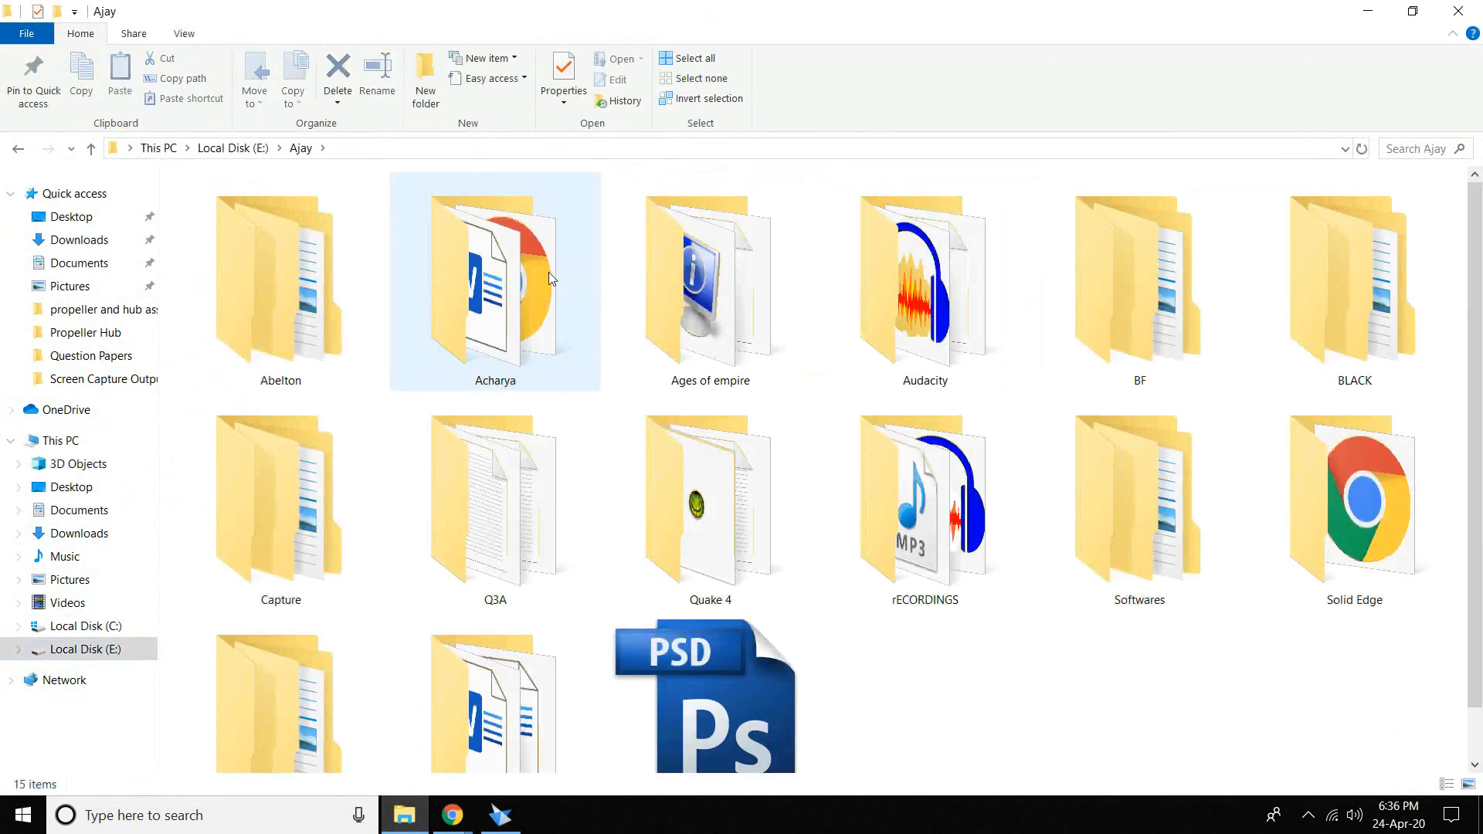
{"action": "double_click", "coordinate": [549, 272]}
{"action": "left_click", "coordinate": [532, 275]}
{"action": "double_click", "coordinate": [328, 257]}
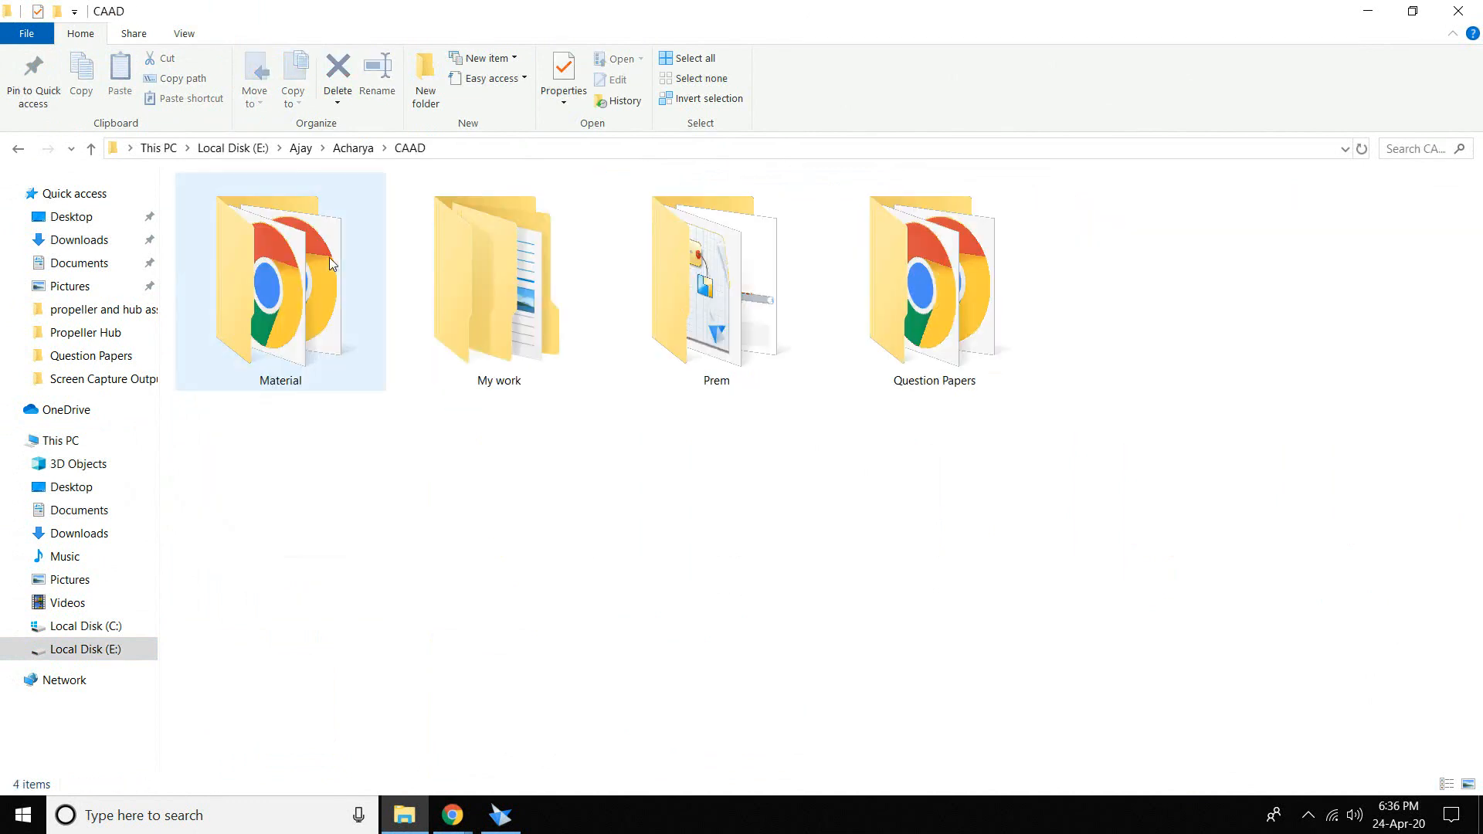
{"action": "double_click", "coordinate": [524, 270]}
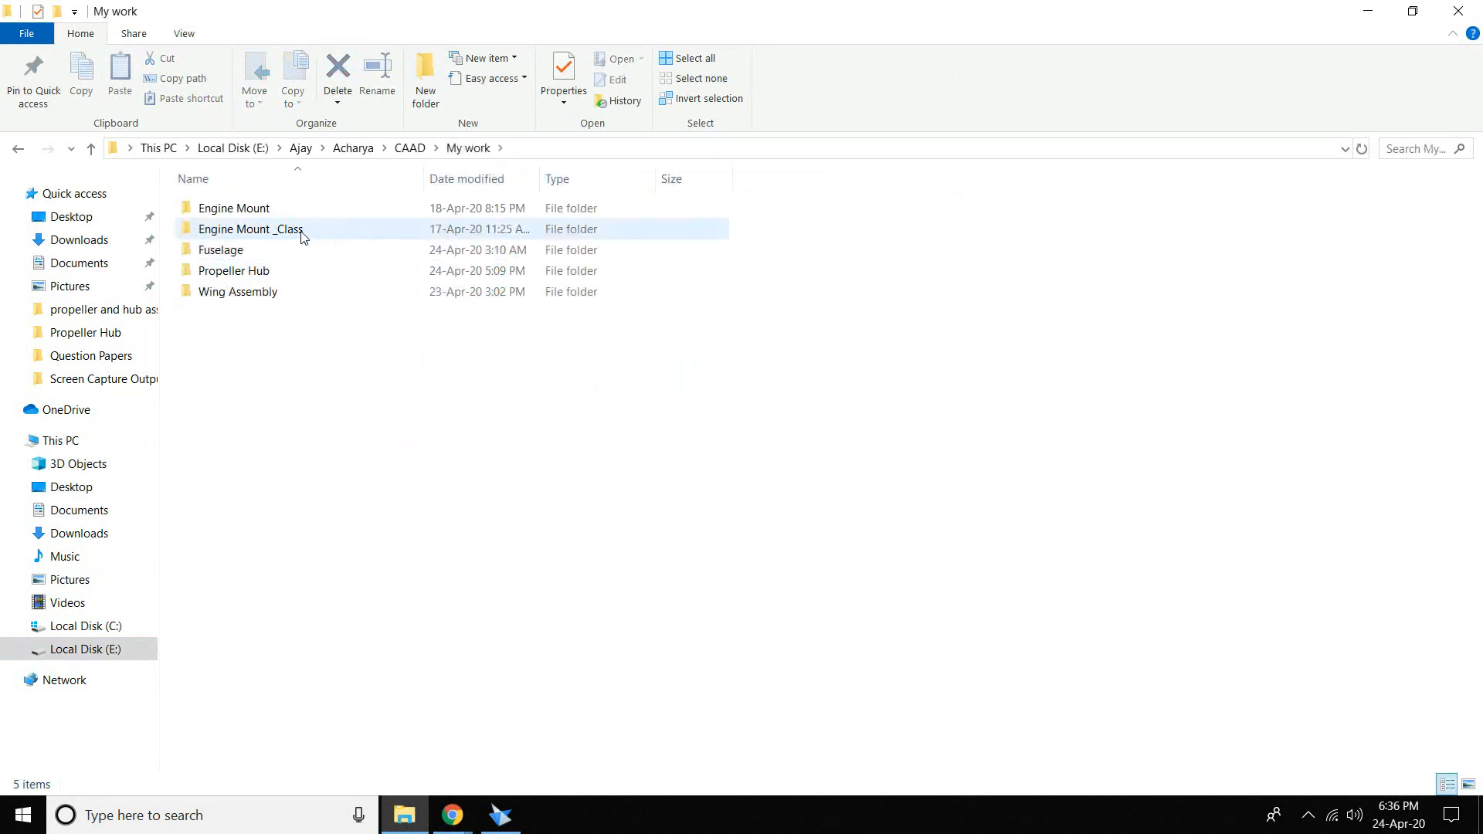
{"action": "double_click", "coordinate": [273, 271]}
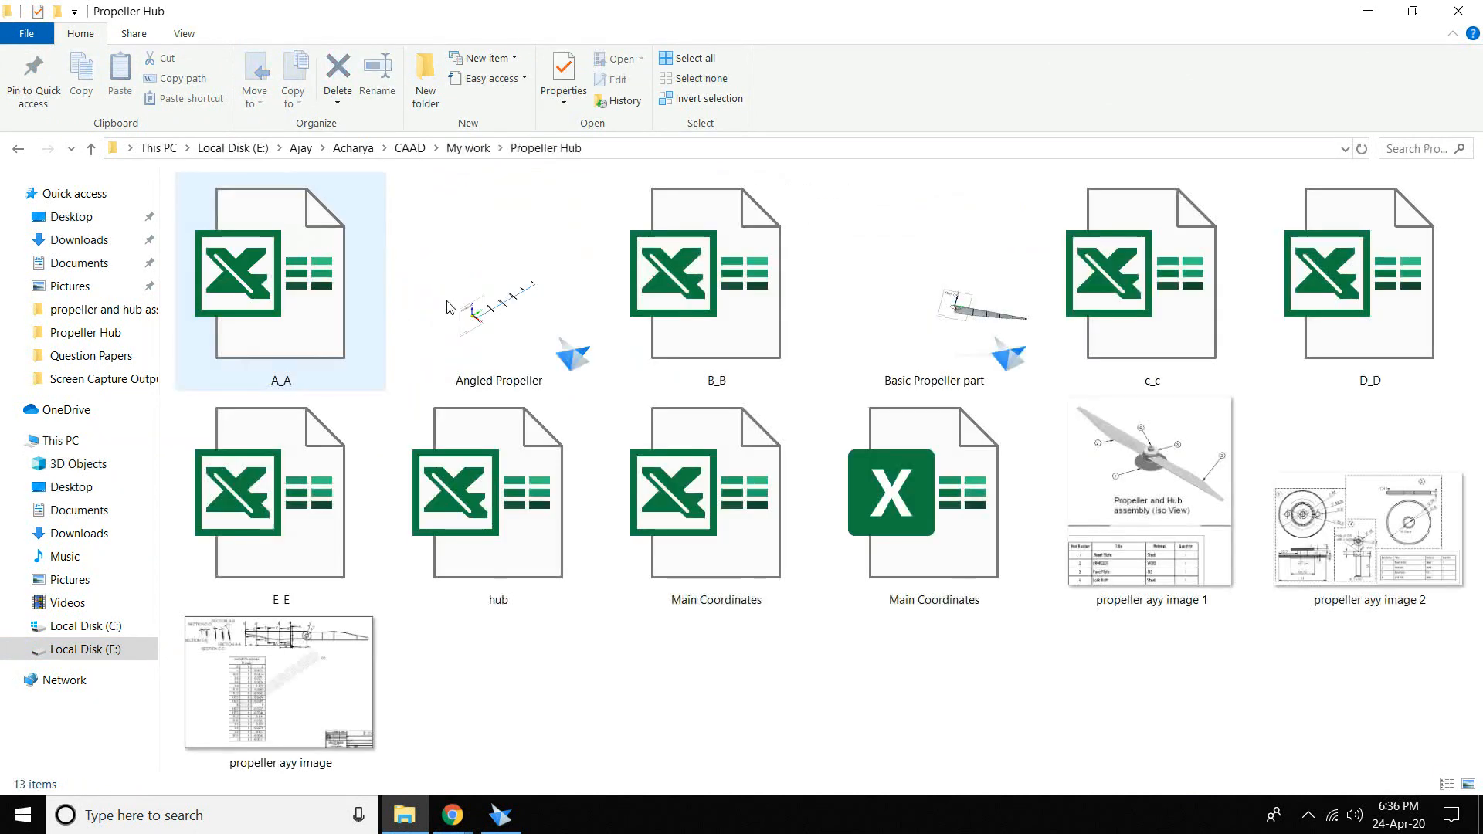
- Open the propeller ayy image drawing in the photo viewer
{"action": "left_click", "coordinate": [1162, 503]}
{"action": "left_click", "coordinate": [1431, 575]}
{"action": "double_click", "coordinate": [309, 723]}
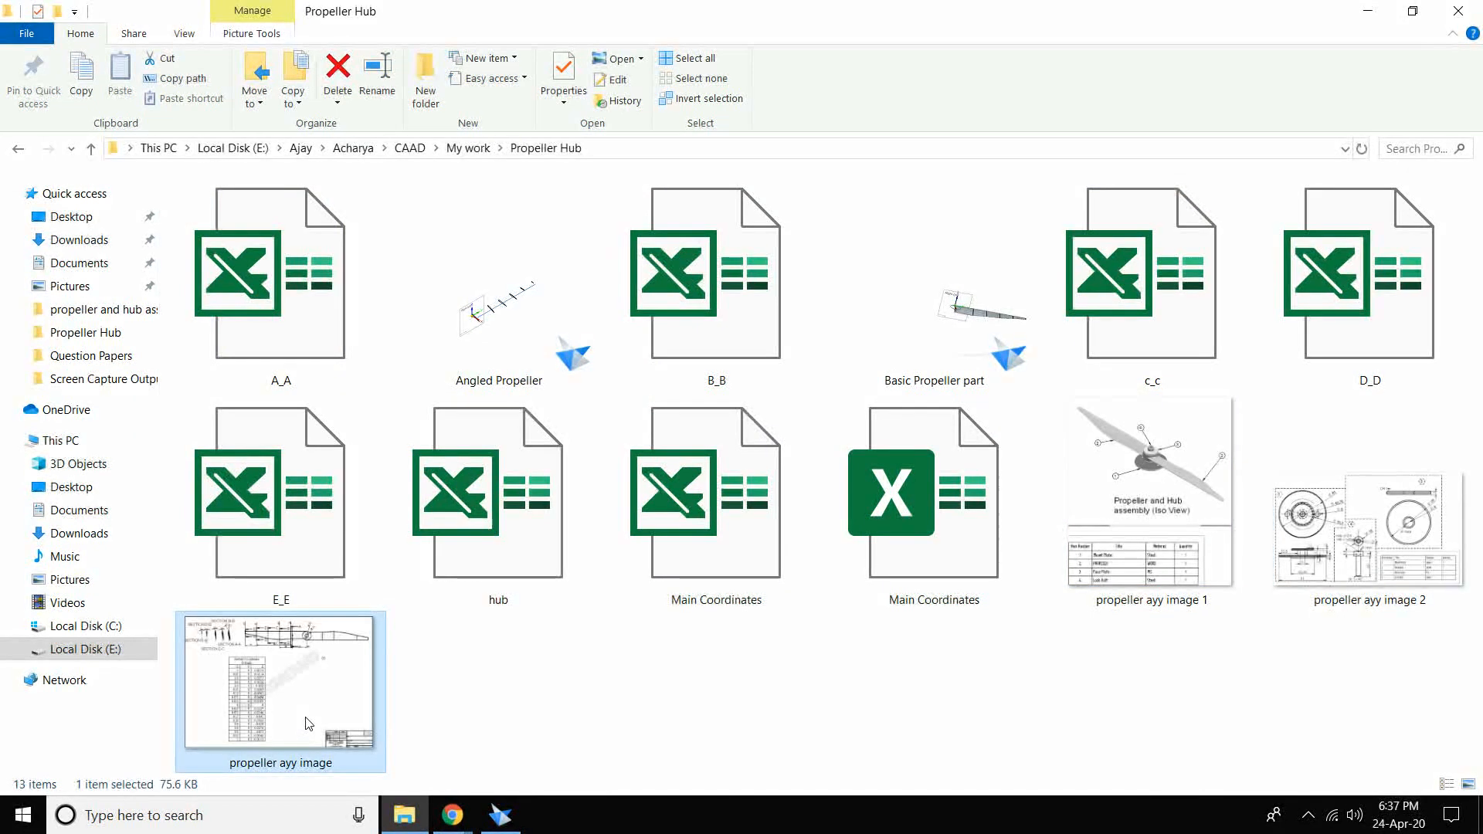
{"action": "scroll", "coordinate": [582, 728], "scroll_direction": "up", "scroll_amount": 5}
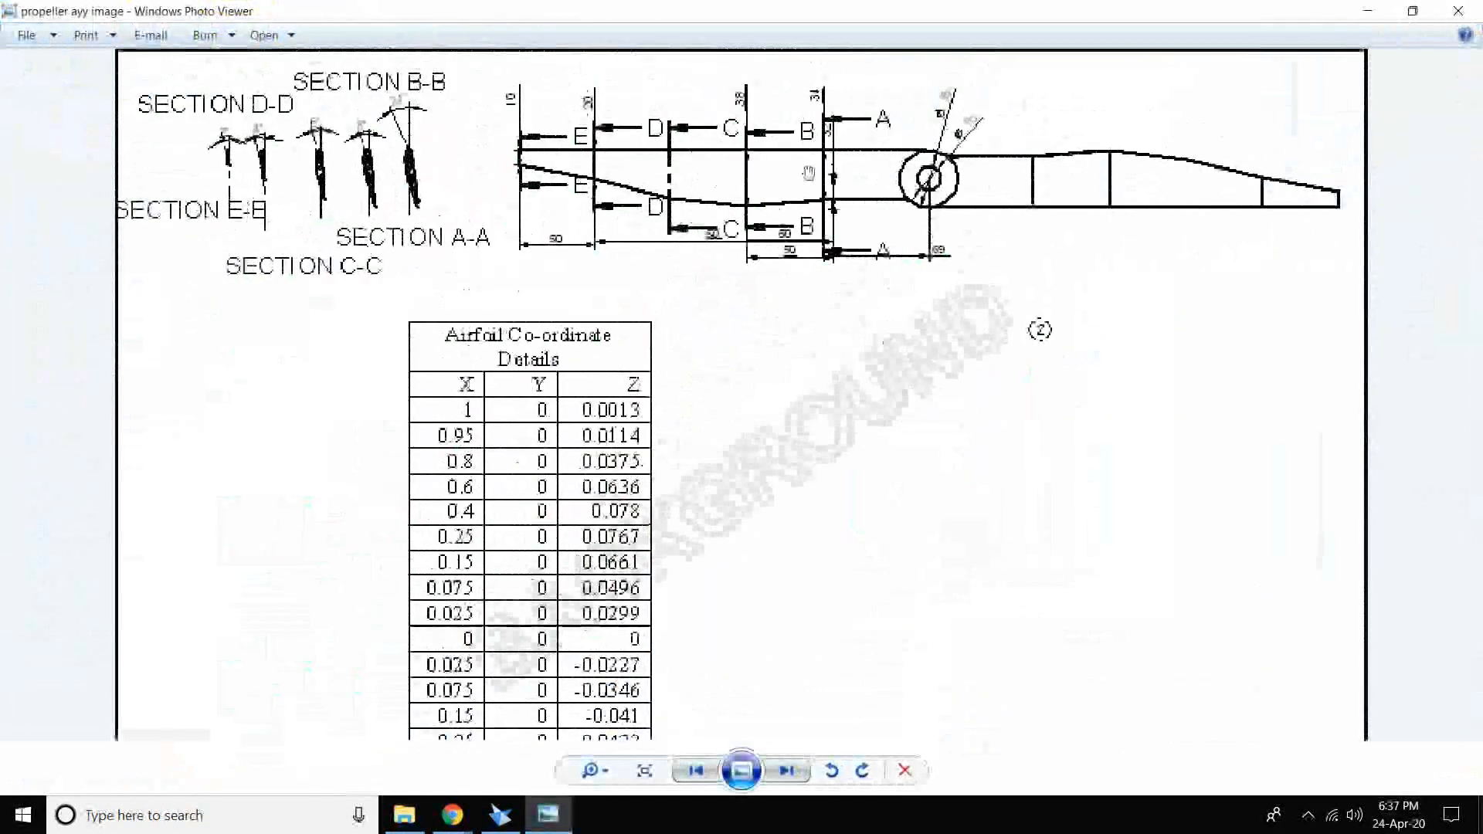
- Zoom into the propeller section drawing, then close the viewer and return to Solid Edge
{"action": "scroll", "coordinate": [892, 171], "scroll_direction": "up", "scroll_amount": 2}
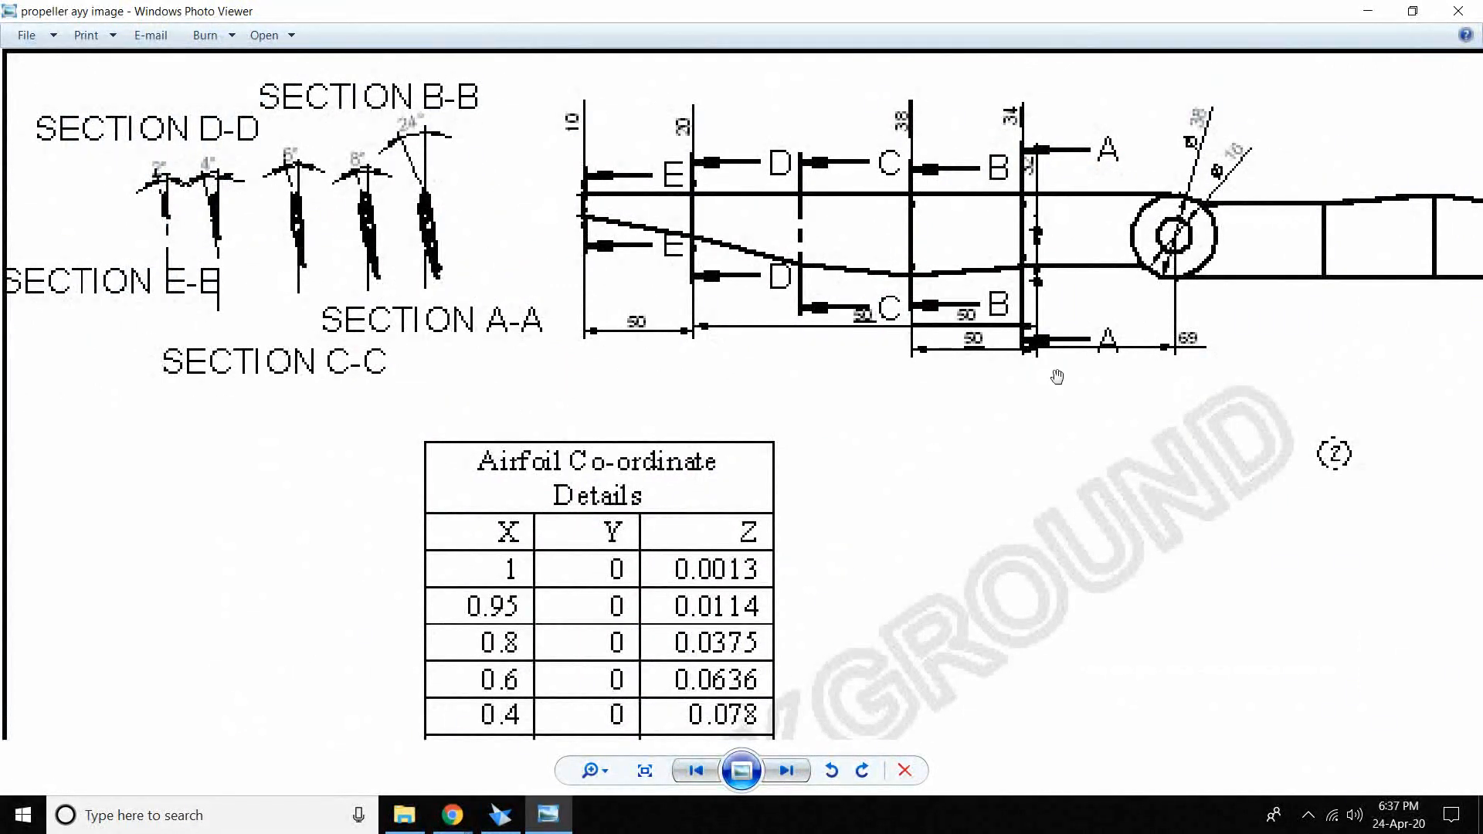
{"action": "left_click", "coordinate": [1457, 11]}
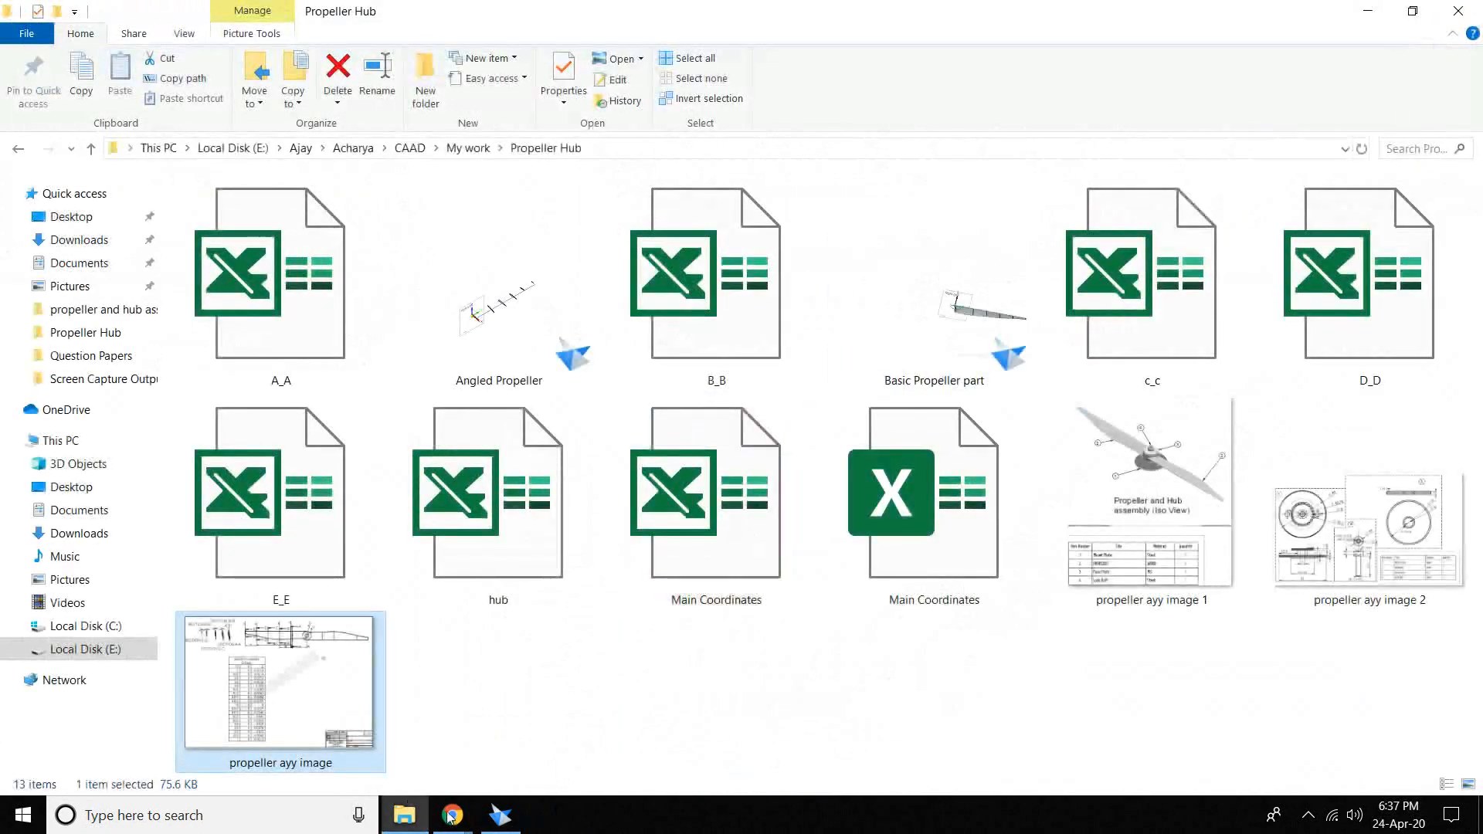
{"action": "mouse_move", "coordinate": [453, 815]}
{"action": "left_click", "coordinate": [501, 815]}
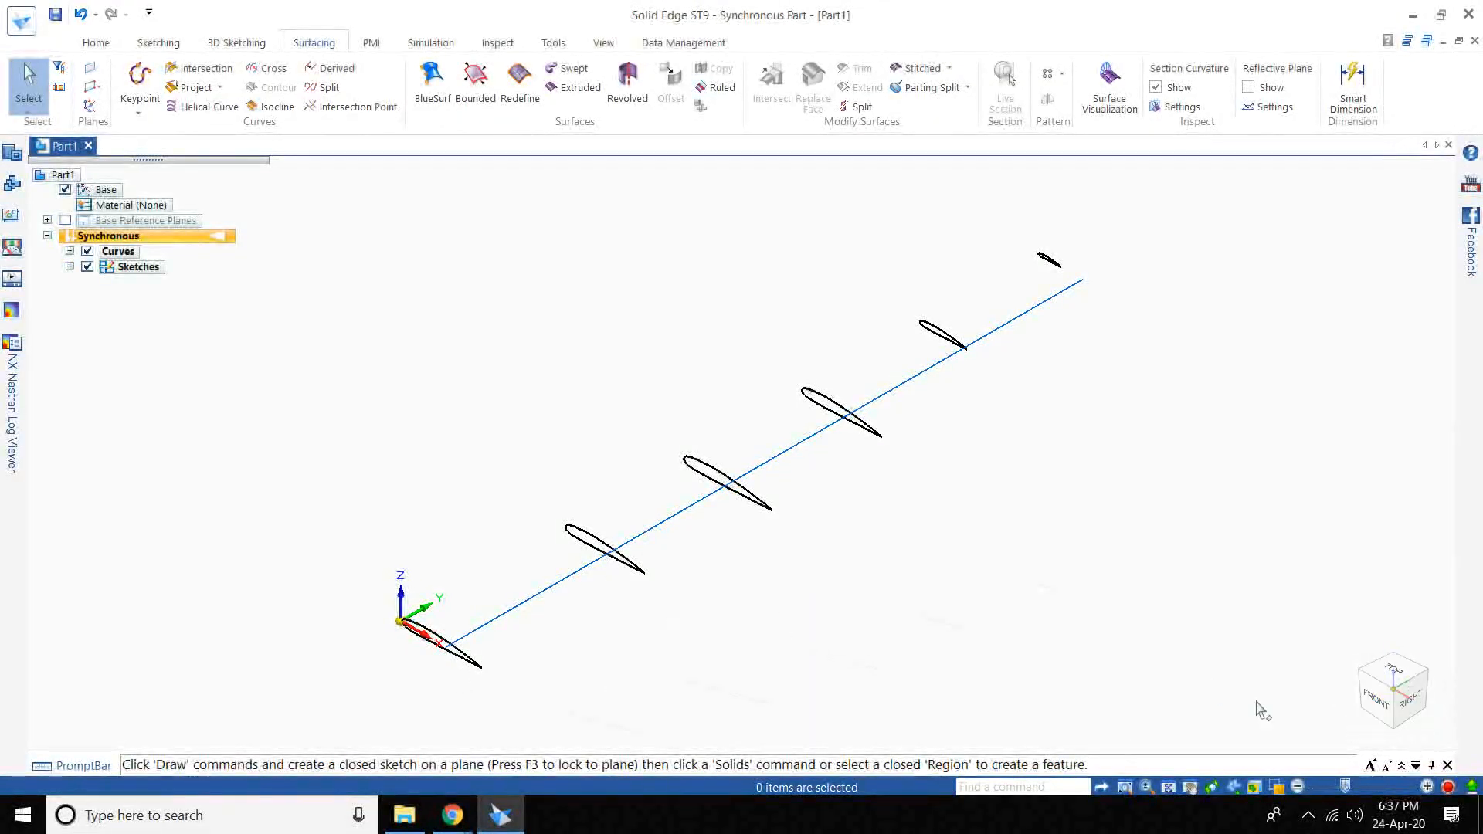
- View the six airfoil sections from the front, fit them, and orbit to inspect their stacking
{"action": "left_click", "coordinate": [1386, 699]}
{"action": "left_click", "coordinate": [1407, 695]}
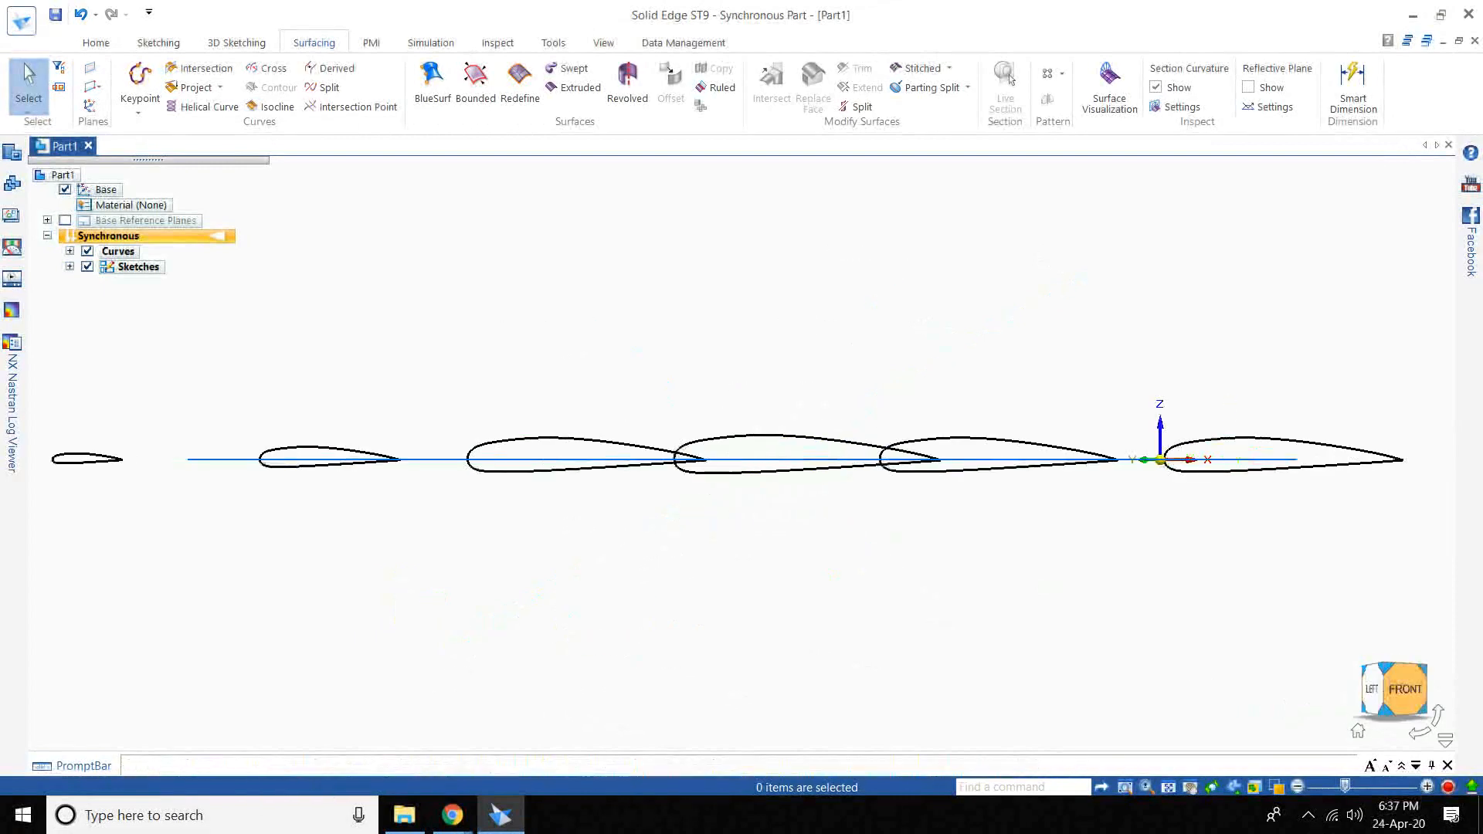
{"action": "middle_click_drag", "start_coordinate": [655, 337], "coordinate": [665, 344]}
{"action": "scroll", "coordinate": [1415, 712], "scroll_direction": "down", "scroll_amount": 1}
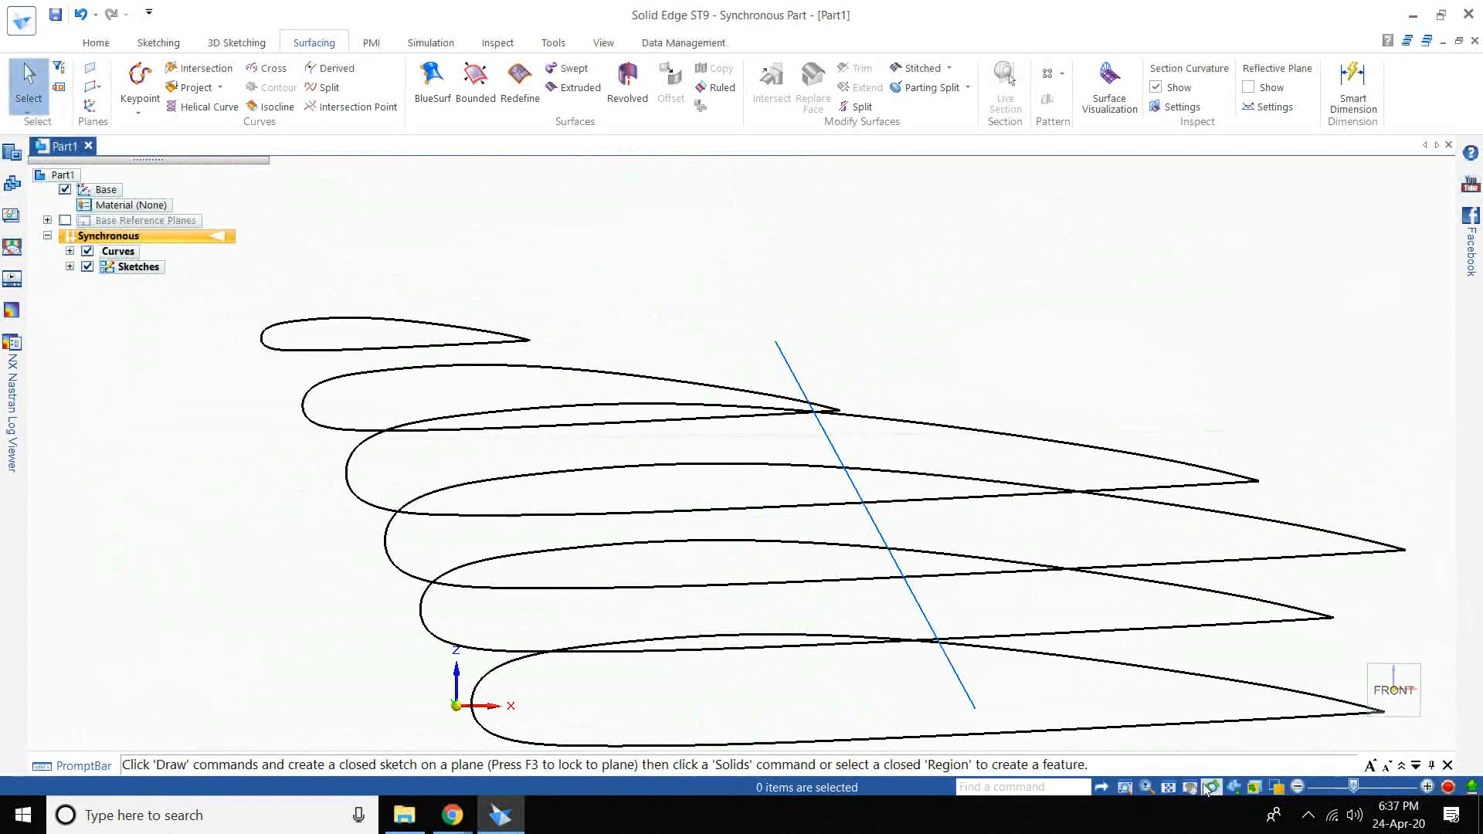
{"action": "left_click", "coordinate": [1164, 785]}
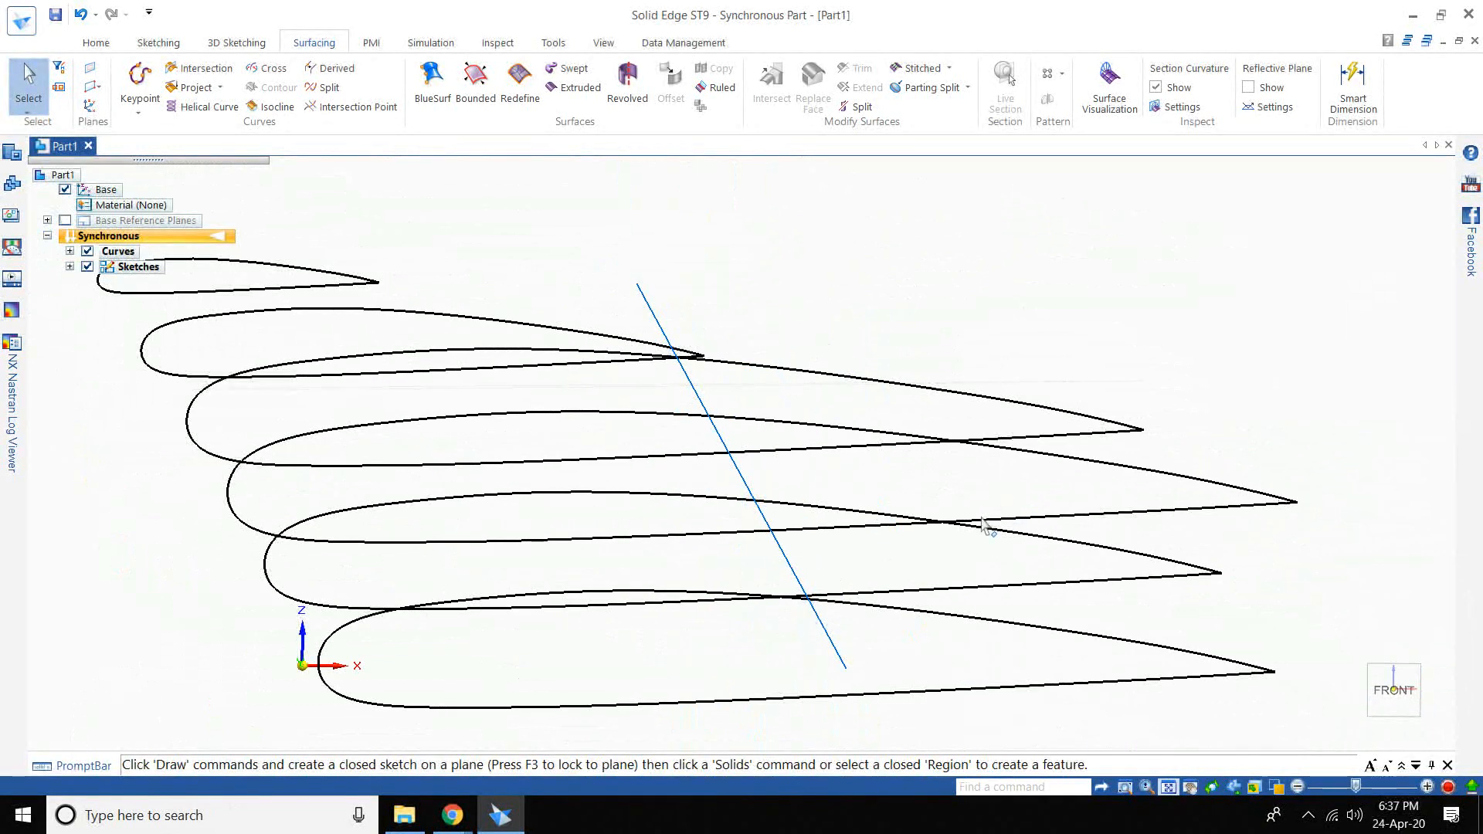
{"action": "mouse_move", "coordinate": [983, 525]}
{"action": "middle_mouse_down"}
{"action": "mouse_move", "coordinate": [961, 513]}
{"action": "mouse_move", "coordinate": [981, 525]}
{"action": "mouse_move", "coordinate": [979, 508]}
{"action": "middle_mouse_up"}
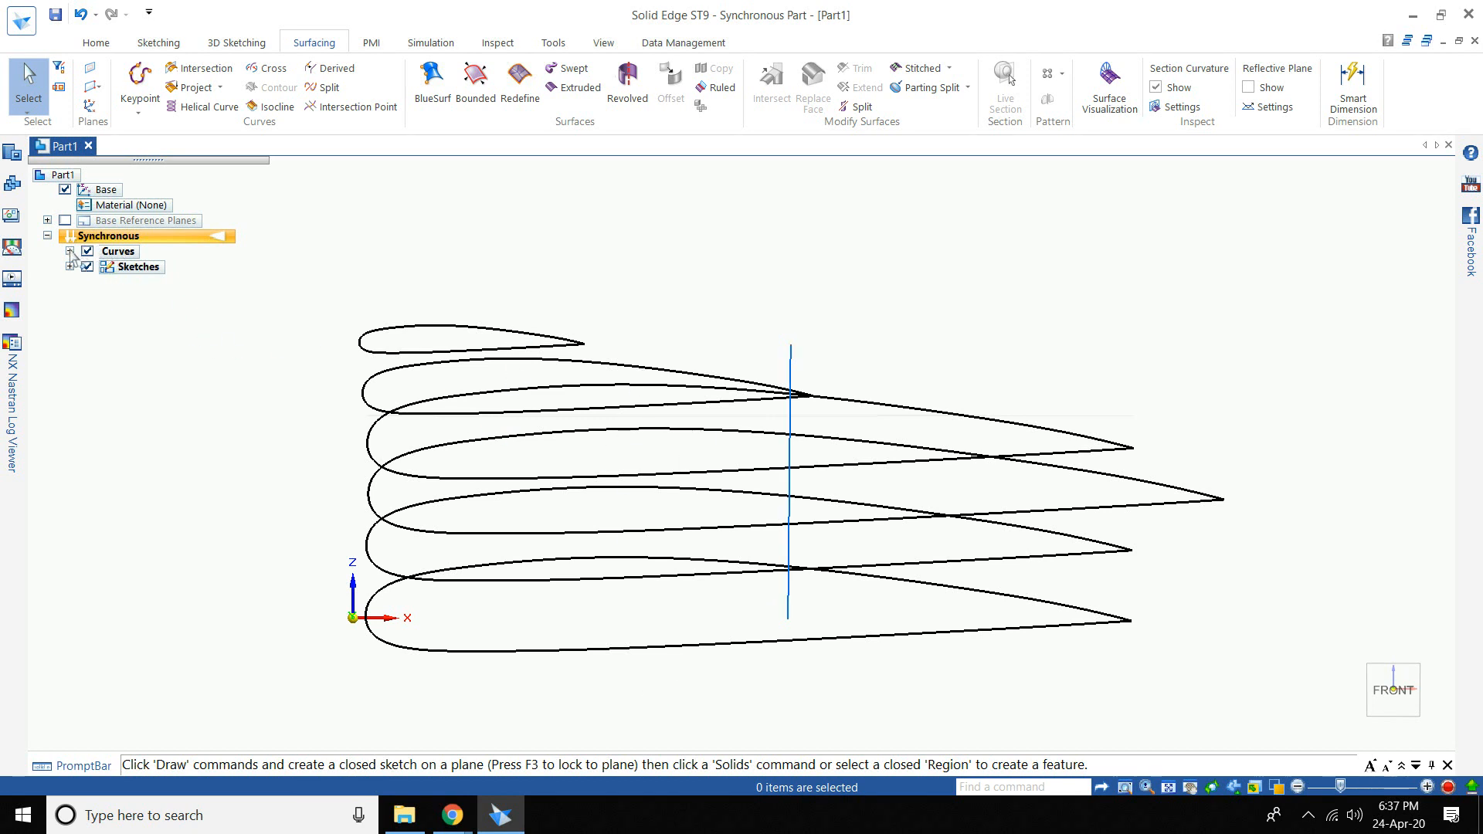
- Expand the Curves list and hide Table Curves 2 through 6
{"action": "left_click", "coordinate": [69, 251]}
{"action": "left_click", "coordinate": [105, 282]}
{"action": "left_click", "coordinate": [105, 298]}
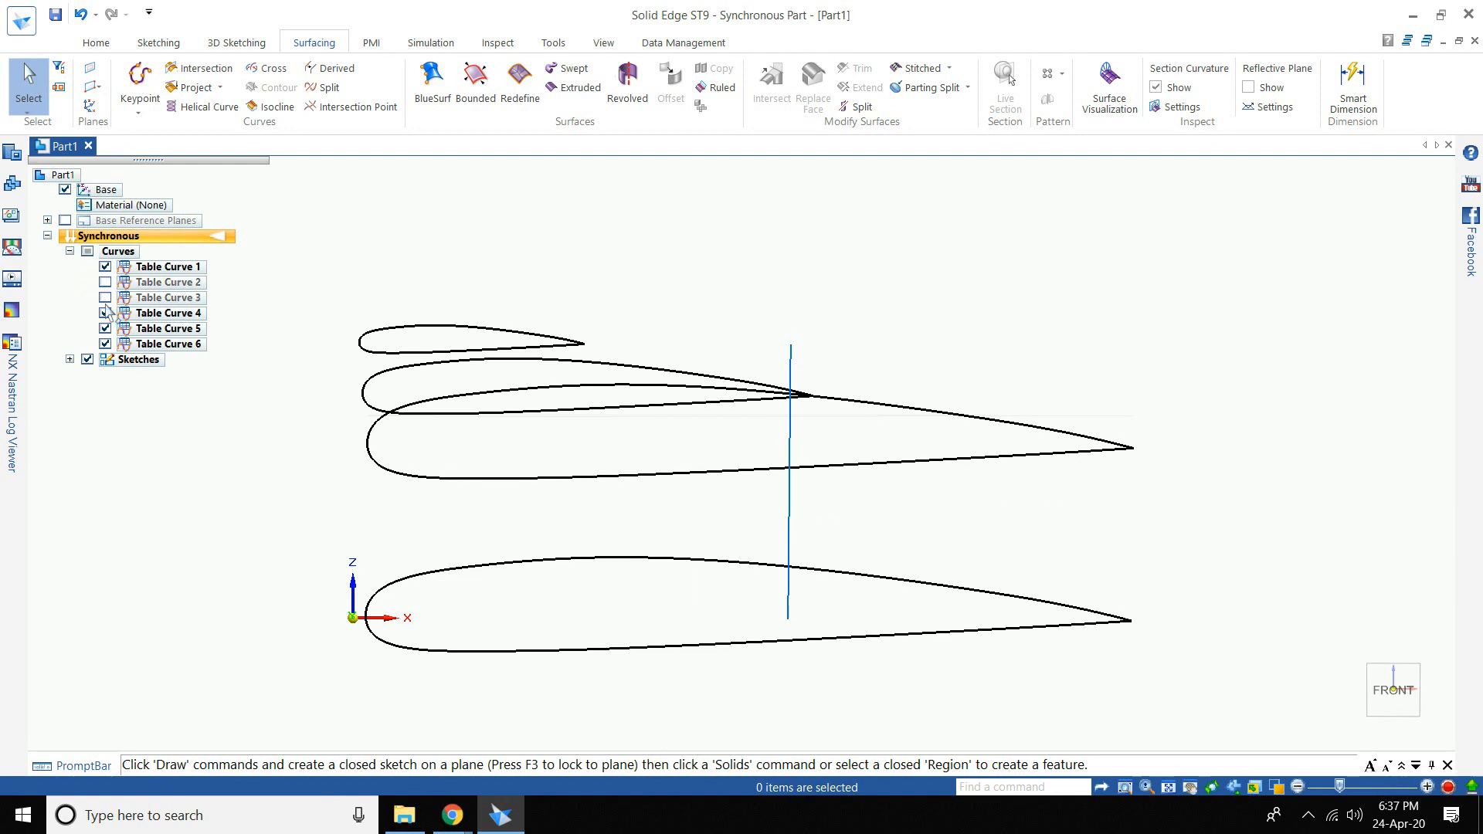
{"action": "left_click", "coordinate": [105, 313]}
{"action": "left_click", "coordinate": [105, 328]}
{"action": "left_click", "coordinate": [105, 343]}
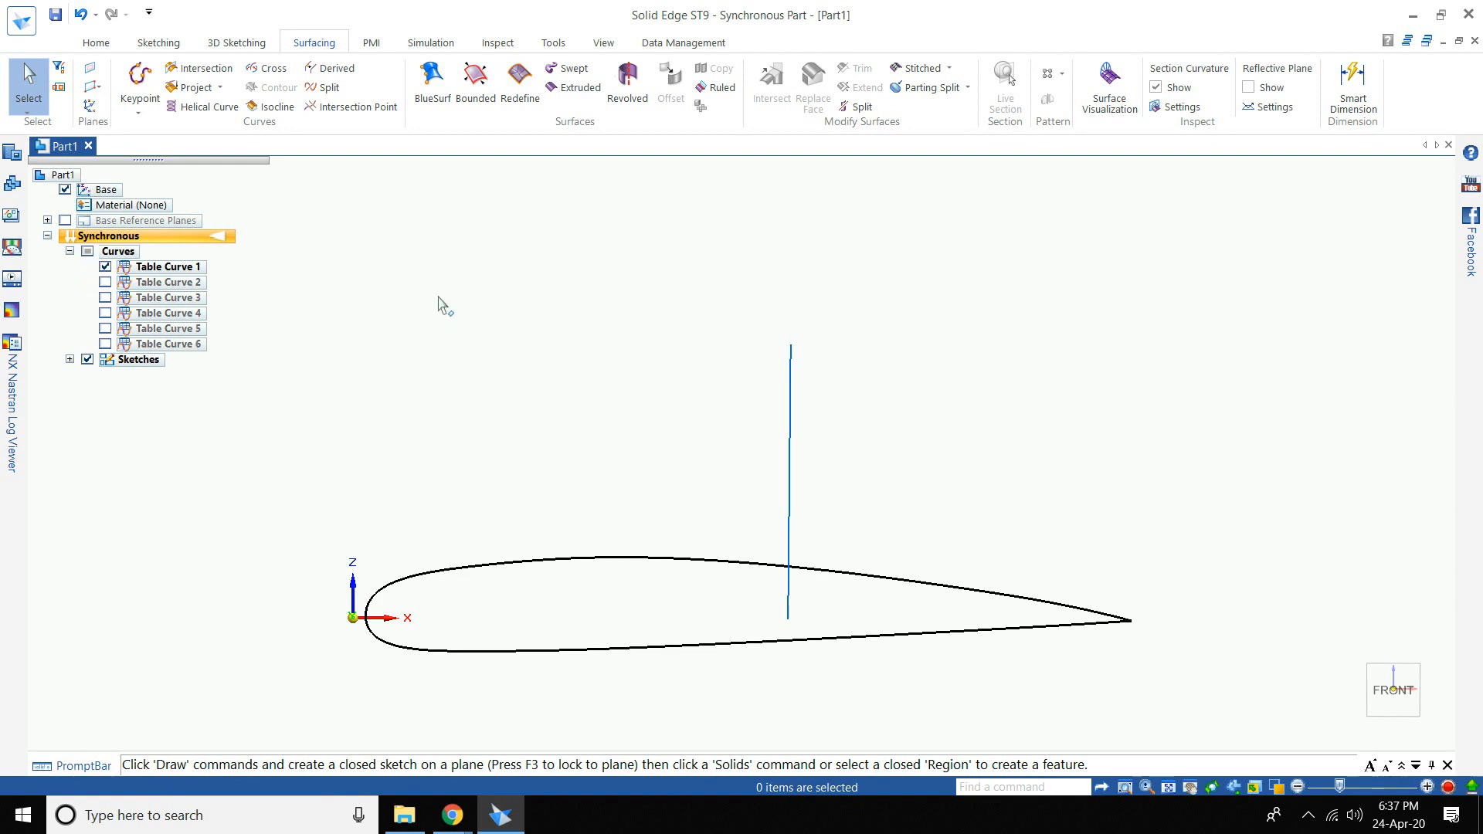
- Rotate the Table Curve 1 airfoil 24° about the vertical line, then hide it
{"action": "left_click", "coordinate": [96, 42]}
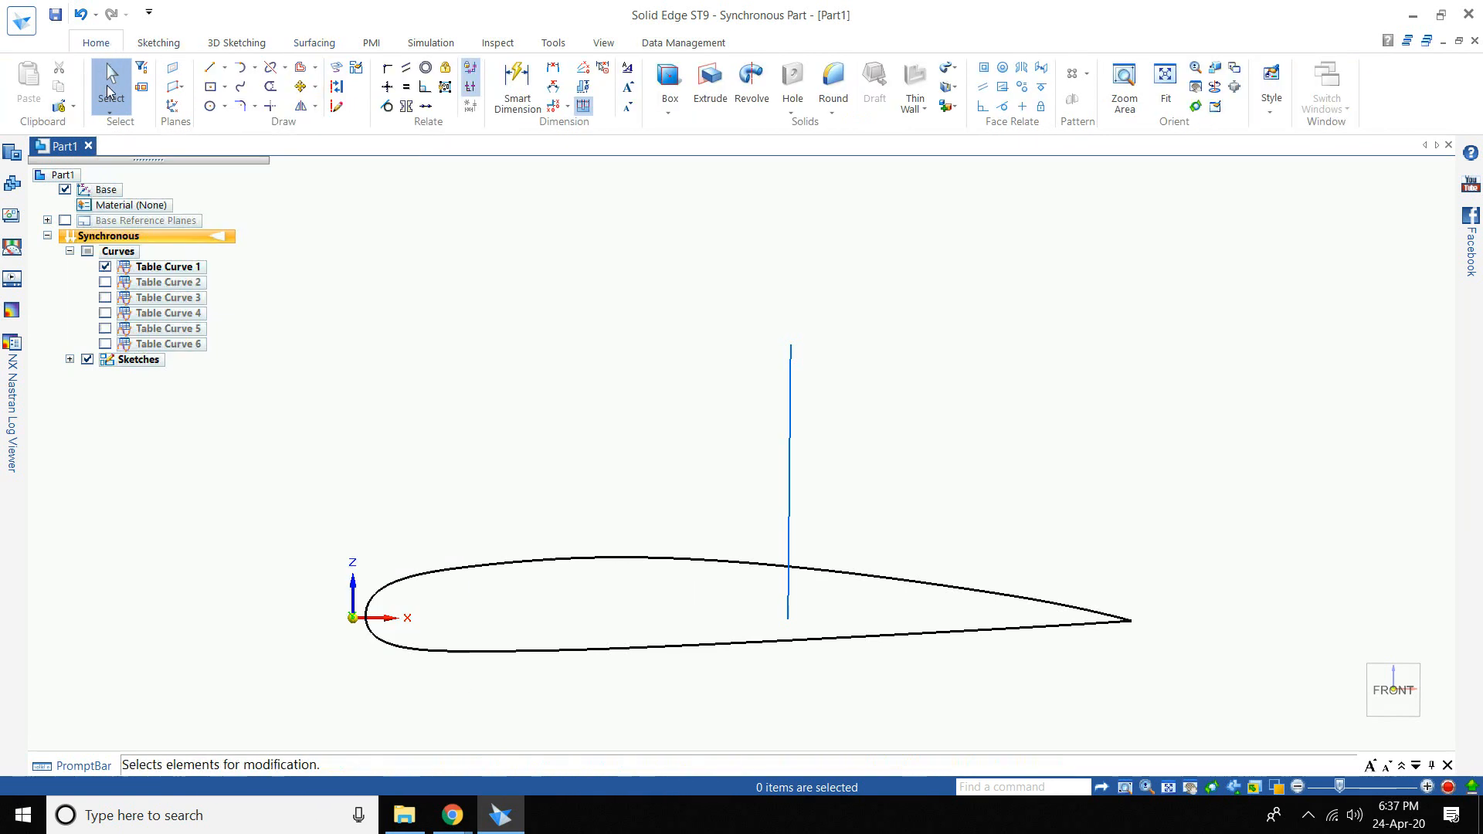
{"action": "left_click", "coordinate": [473, 570]}
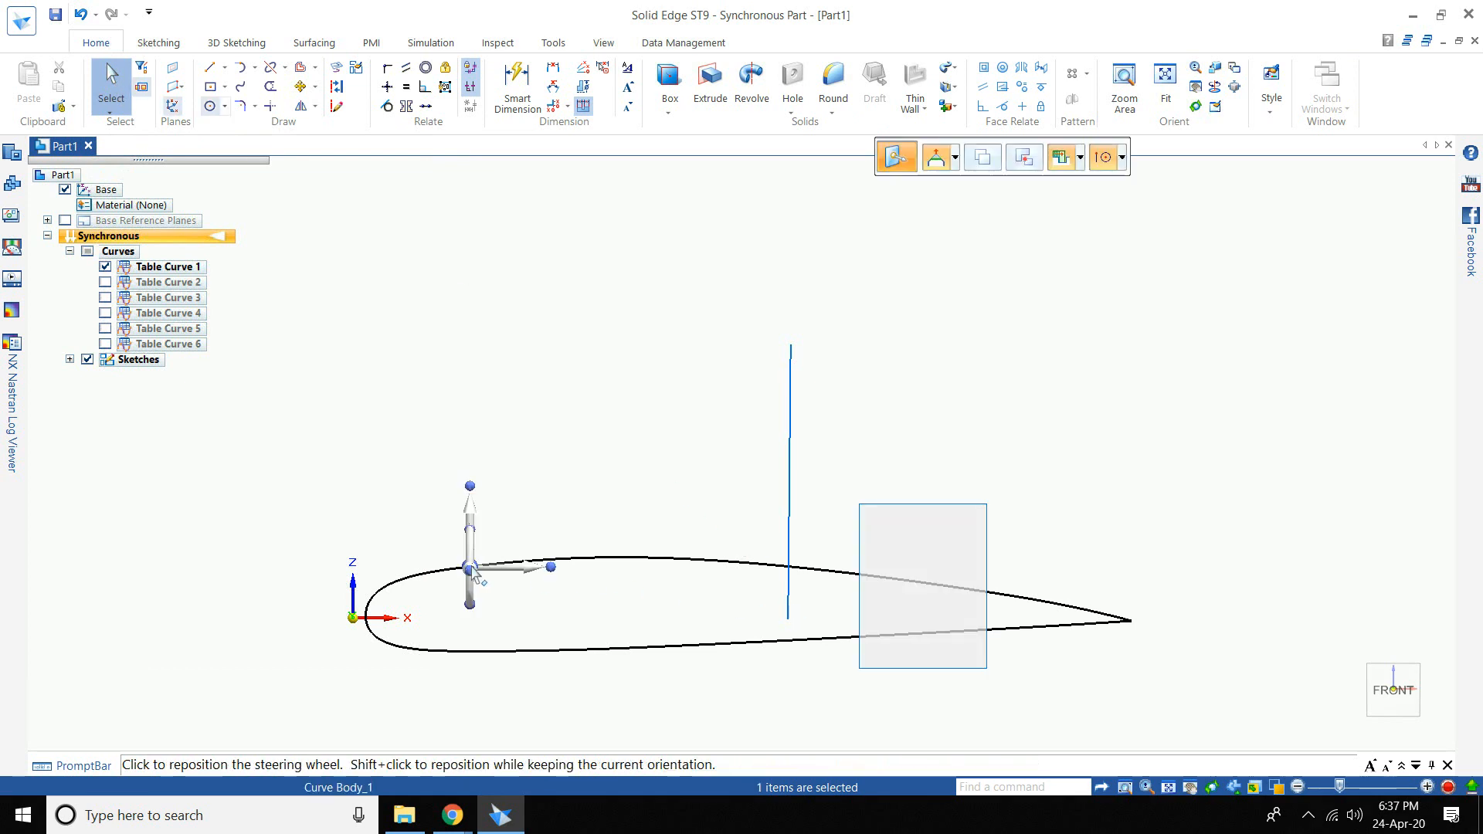
{"action": "left_click", "coordinate": [470, 568]}
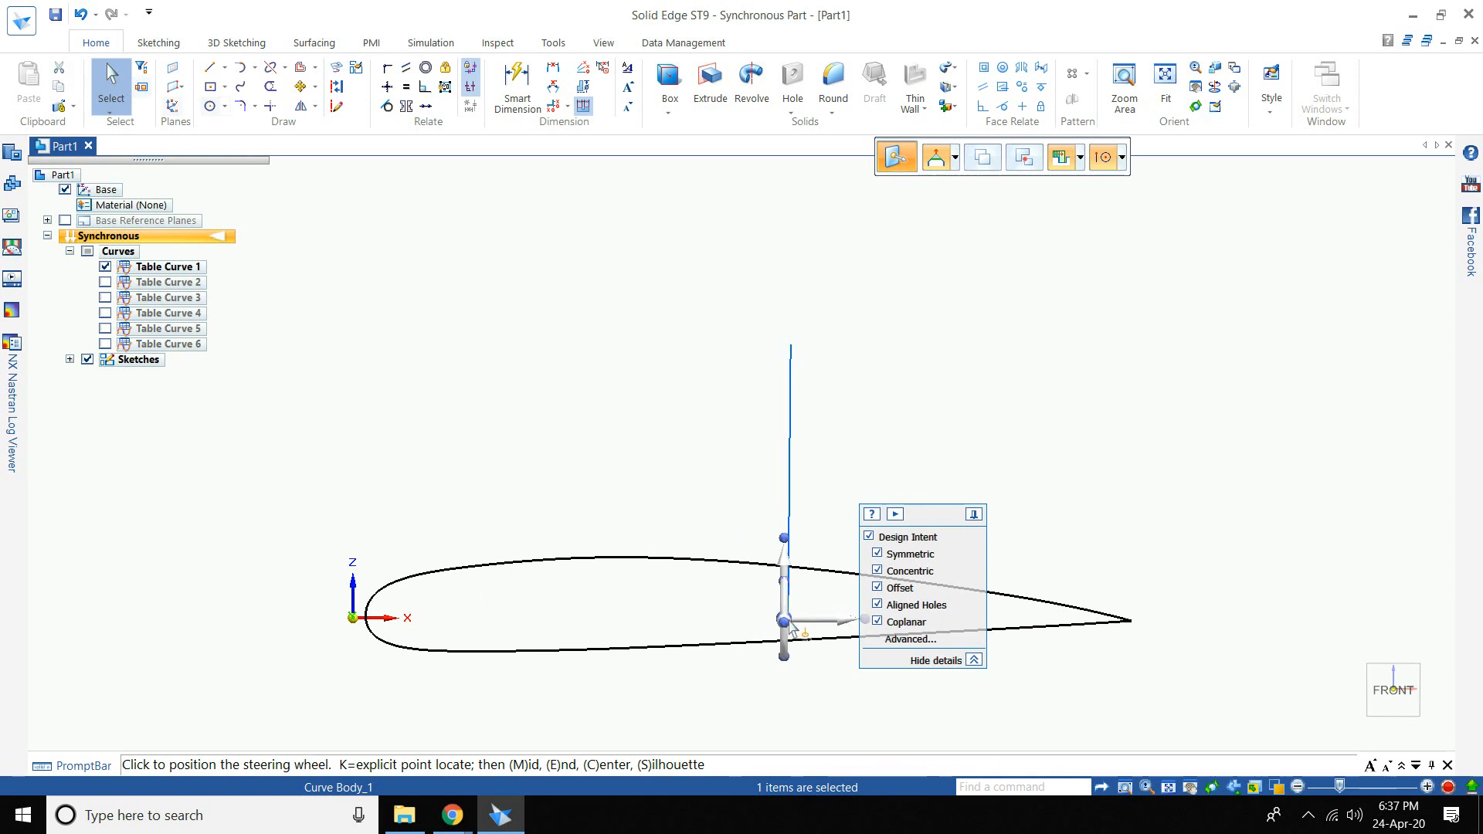
{"action": "left_click", "coordinate": [788, 614]}
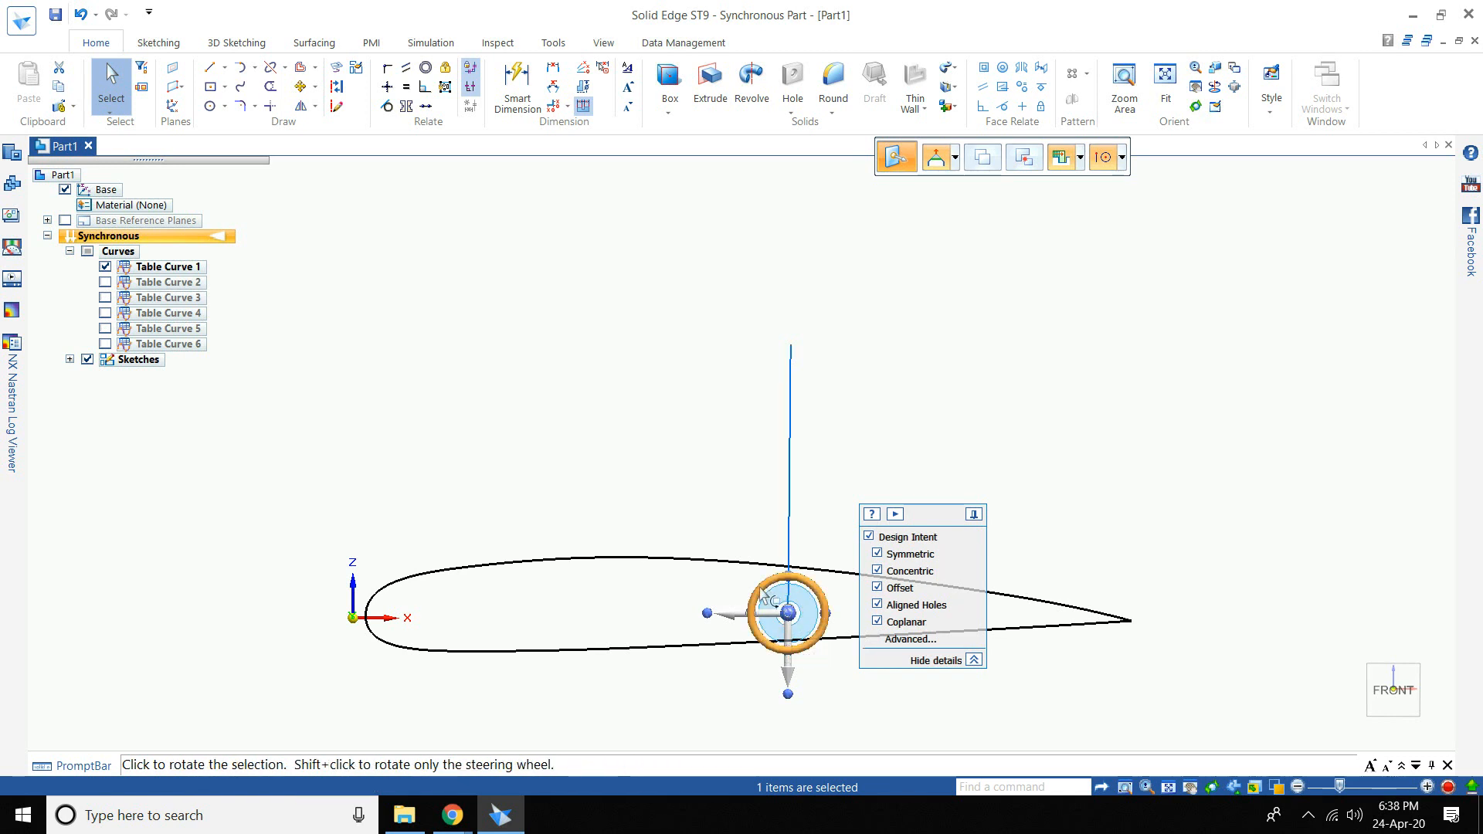
{"action": "left_click", "coordinate": [763, 595]}
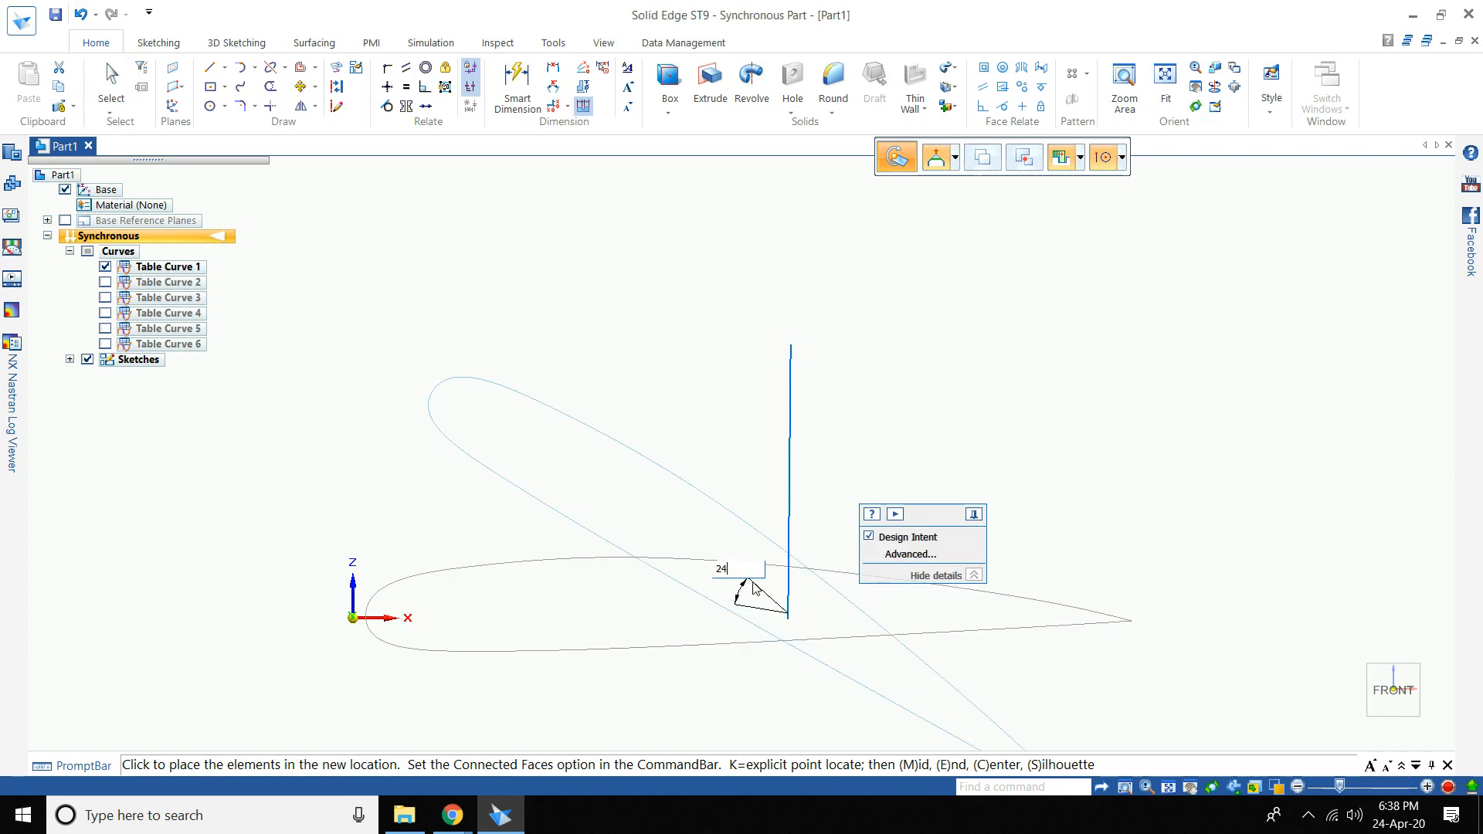
{"action": "type", "text": "24"}
{"action": "key", "text": "Return"}
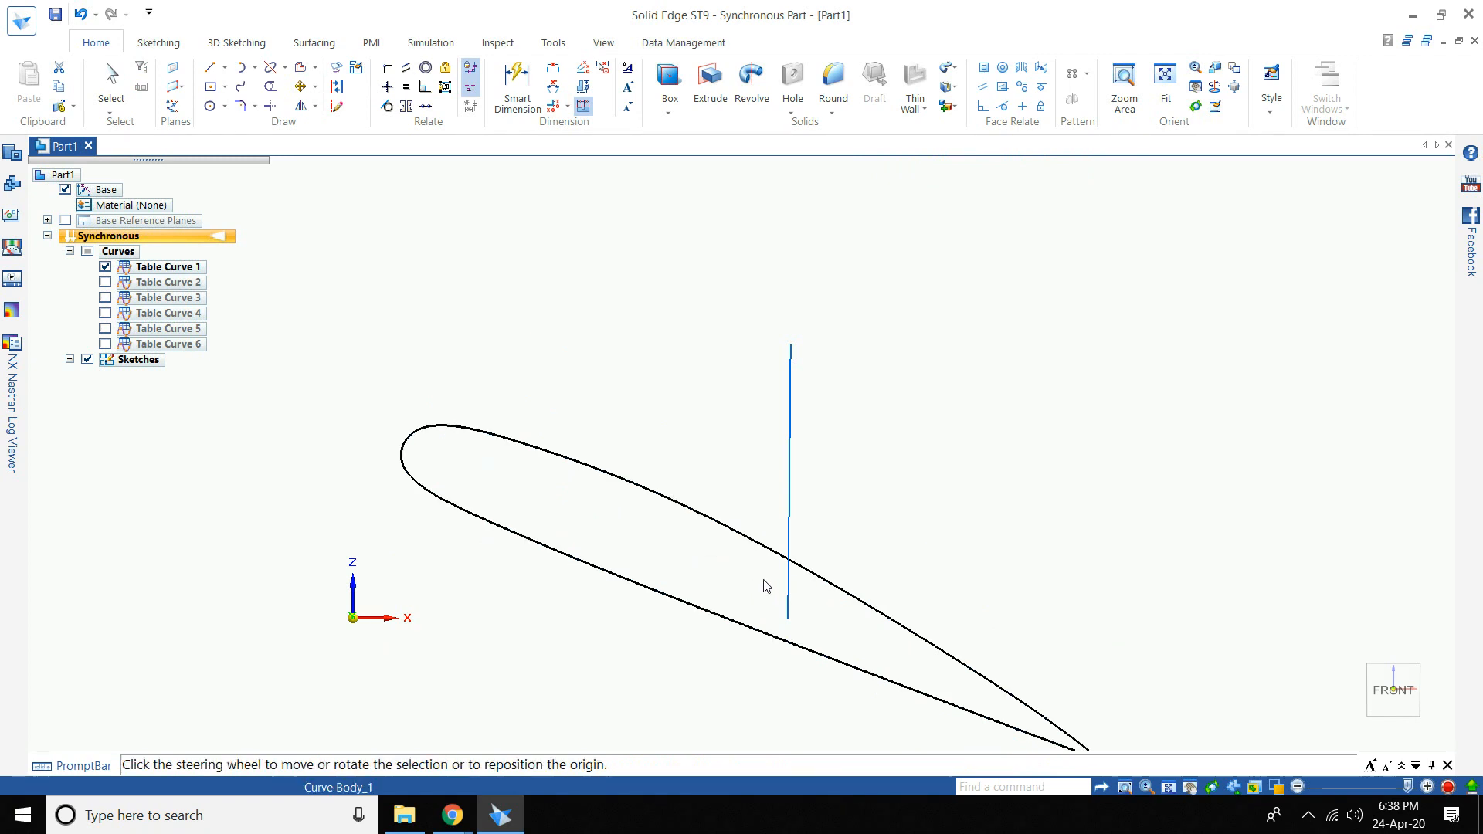
{"action": "left_click", "coordinate": [105, 267]}
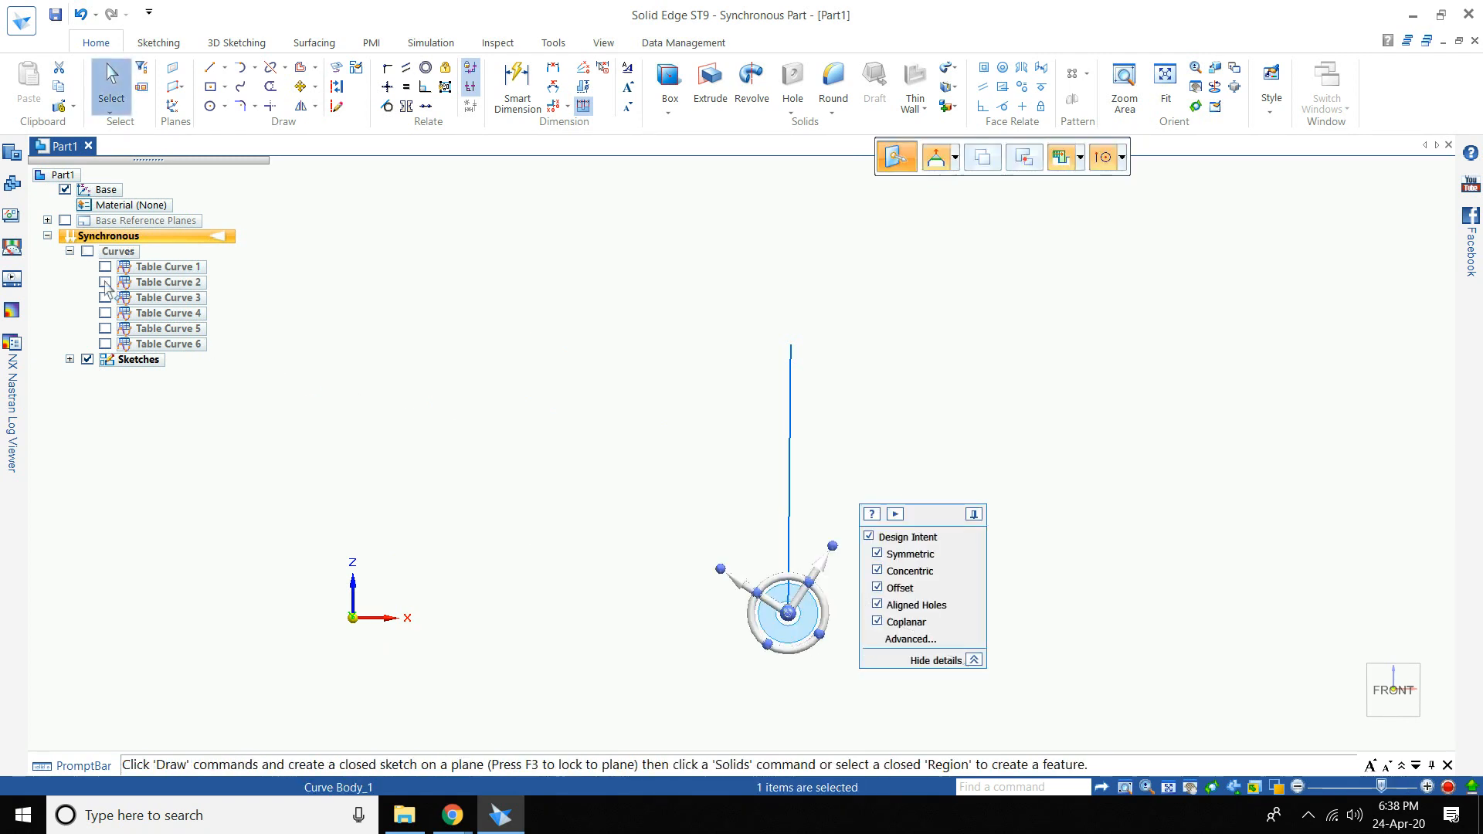
- Show Table Curve 2, rotate its airfoil 24° about the vertical line, then hide it
{"action": "left_click", "coordinate": [105, 282]}
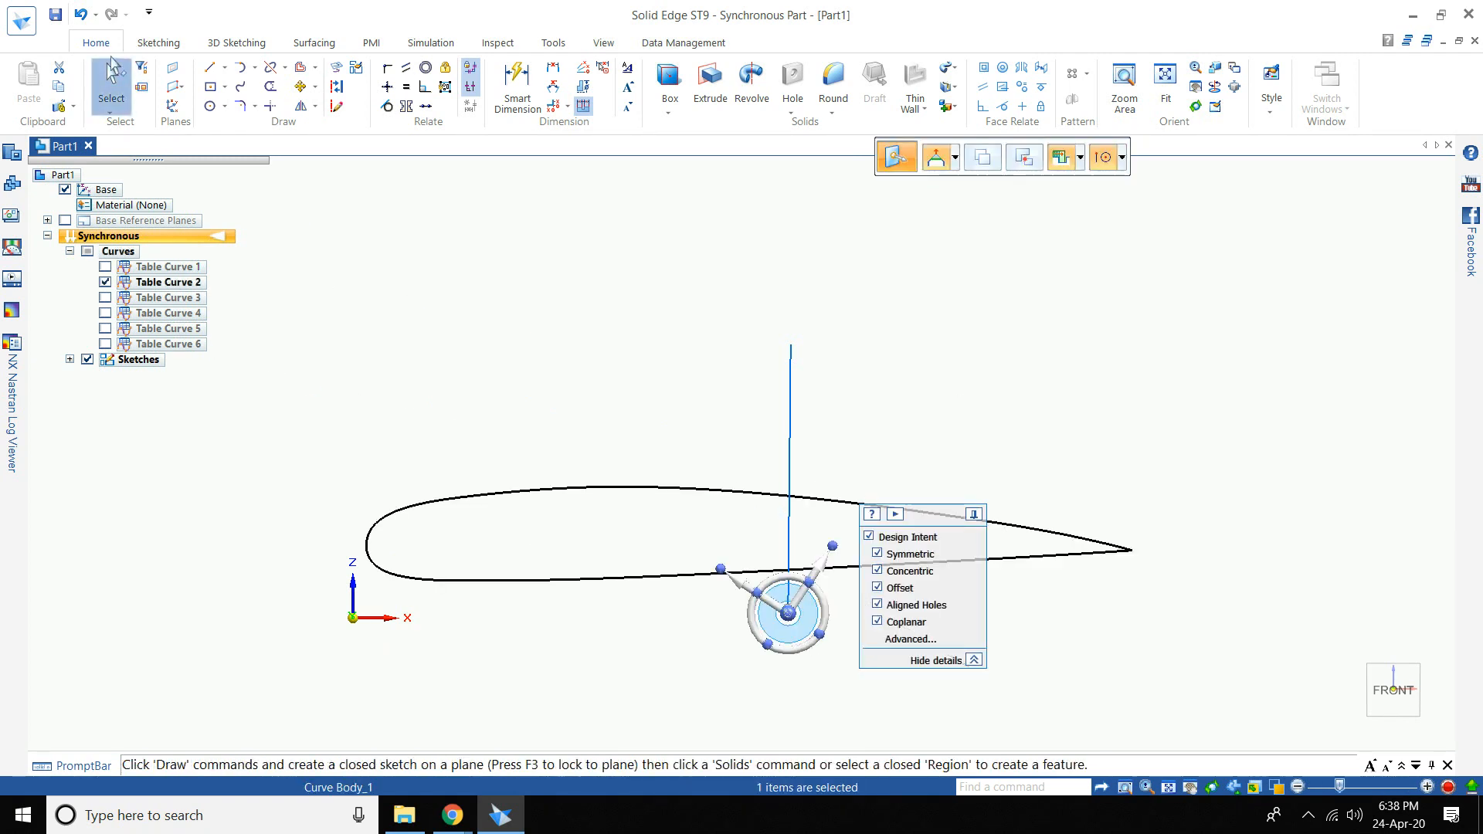
{"action": "left_click", "coordinate": [109, 86]}
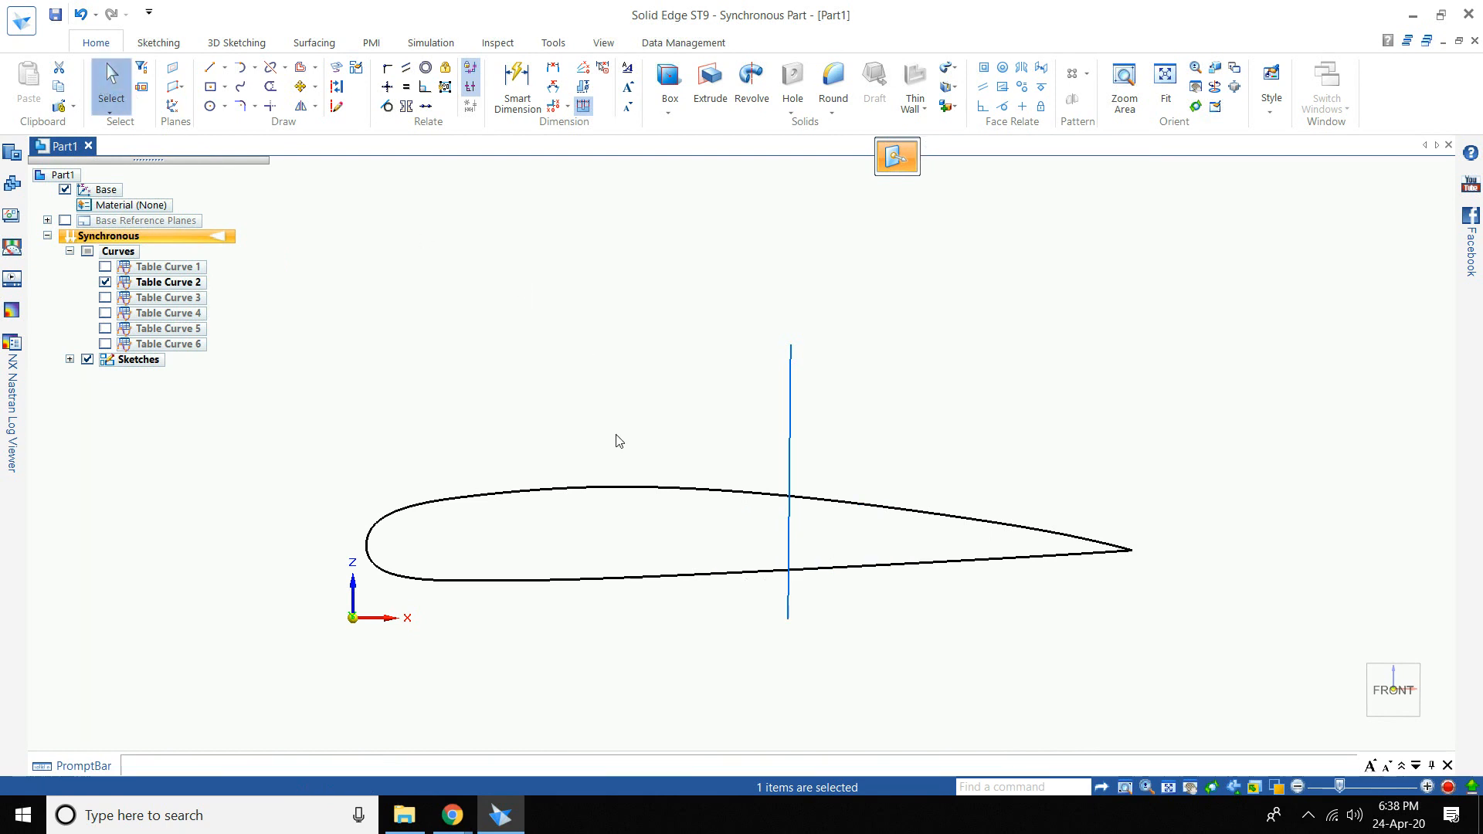
{"action": "key", "text": "Escape"}
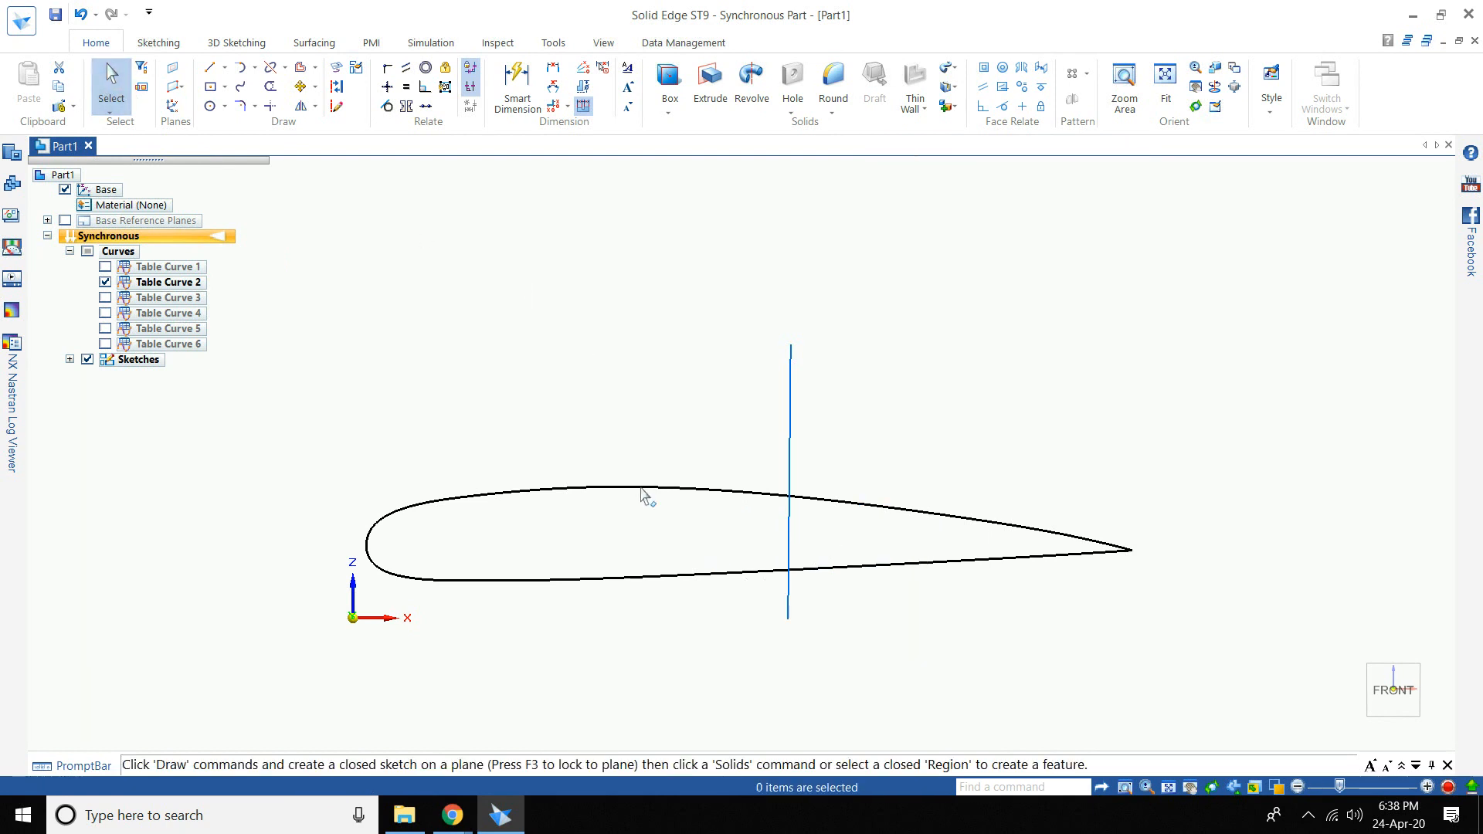
{"action": "left_click", "coordinate": [643, 493]}
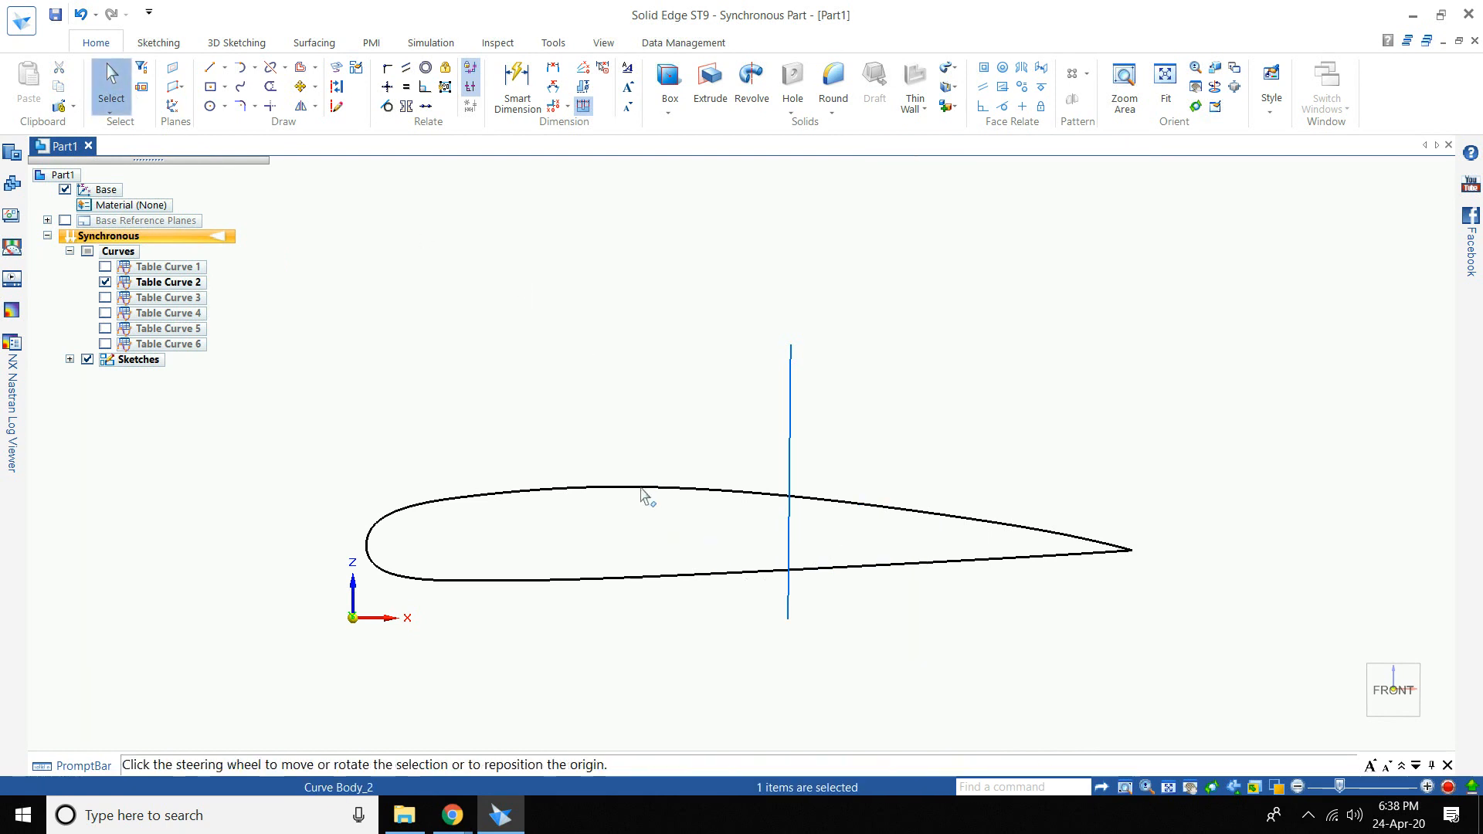
{"action": "left_click", "coordinate": [641, 487]}
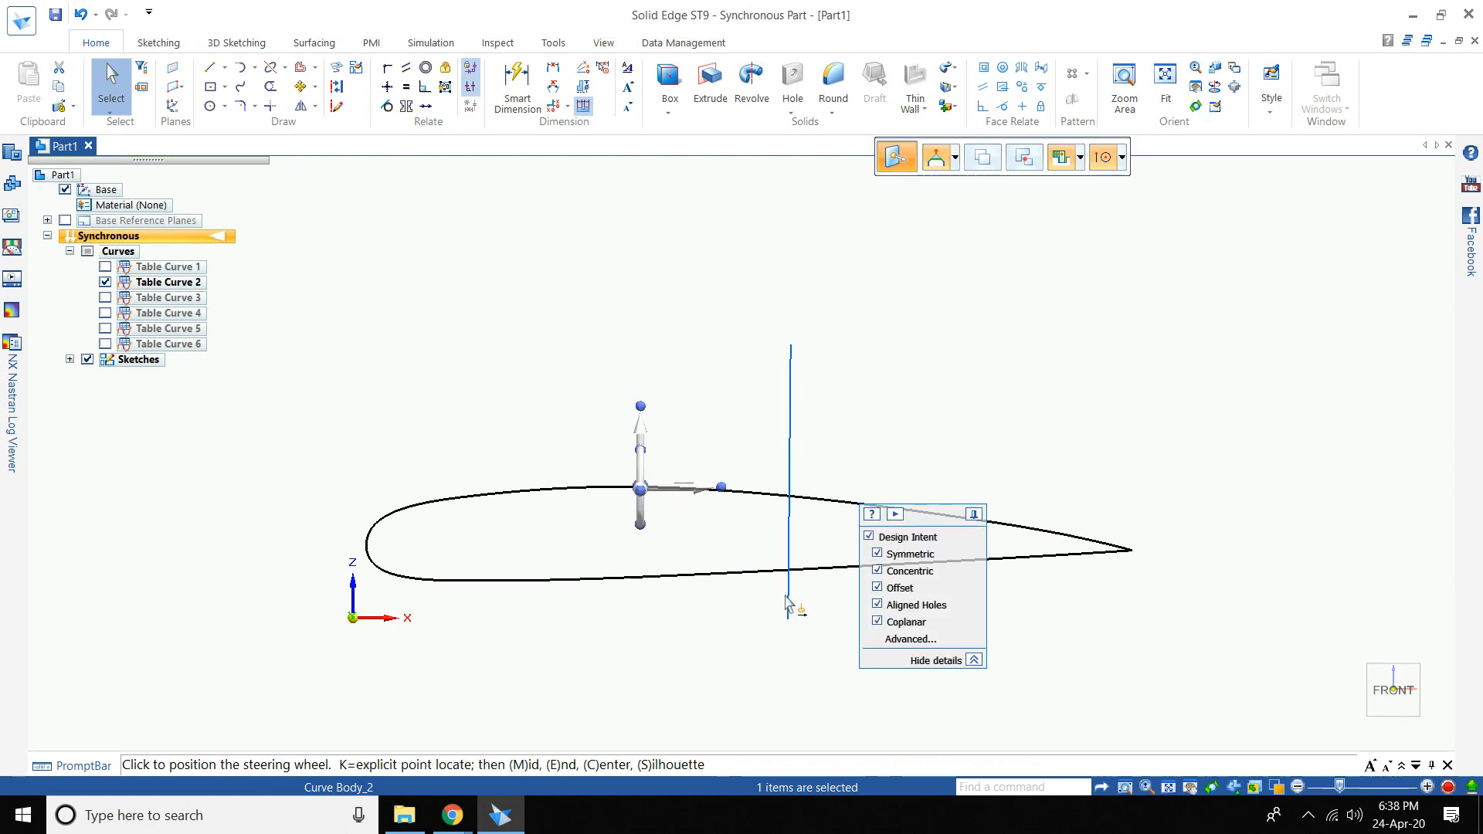
{"action": "left_click", "coordinate": [790, 598]}
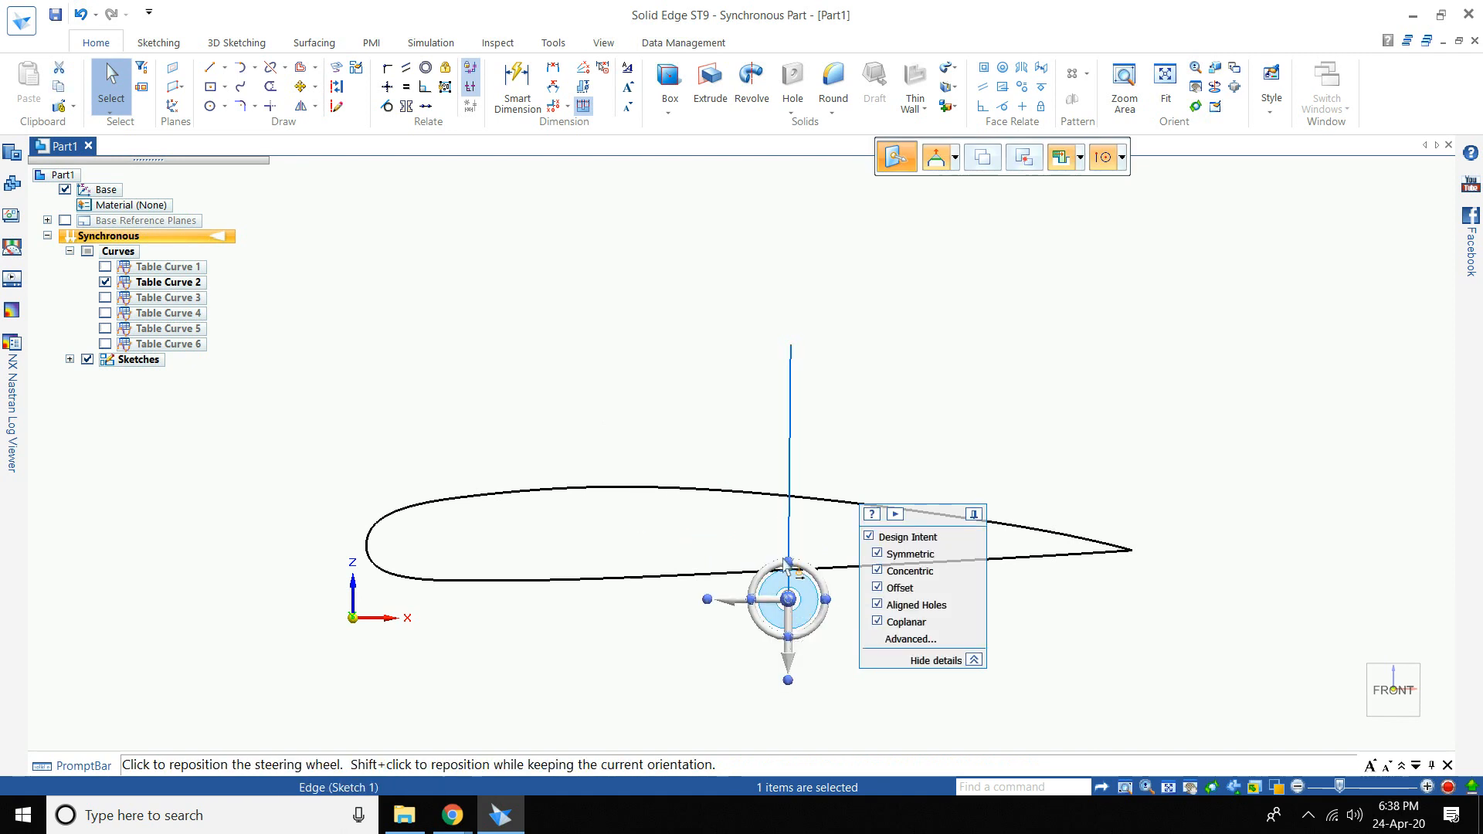
{"action": "left_click", "coordinate": [748, 595]}
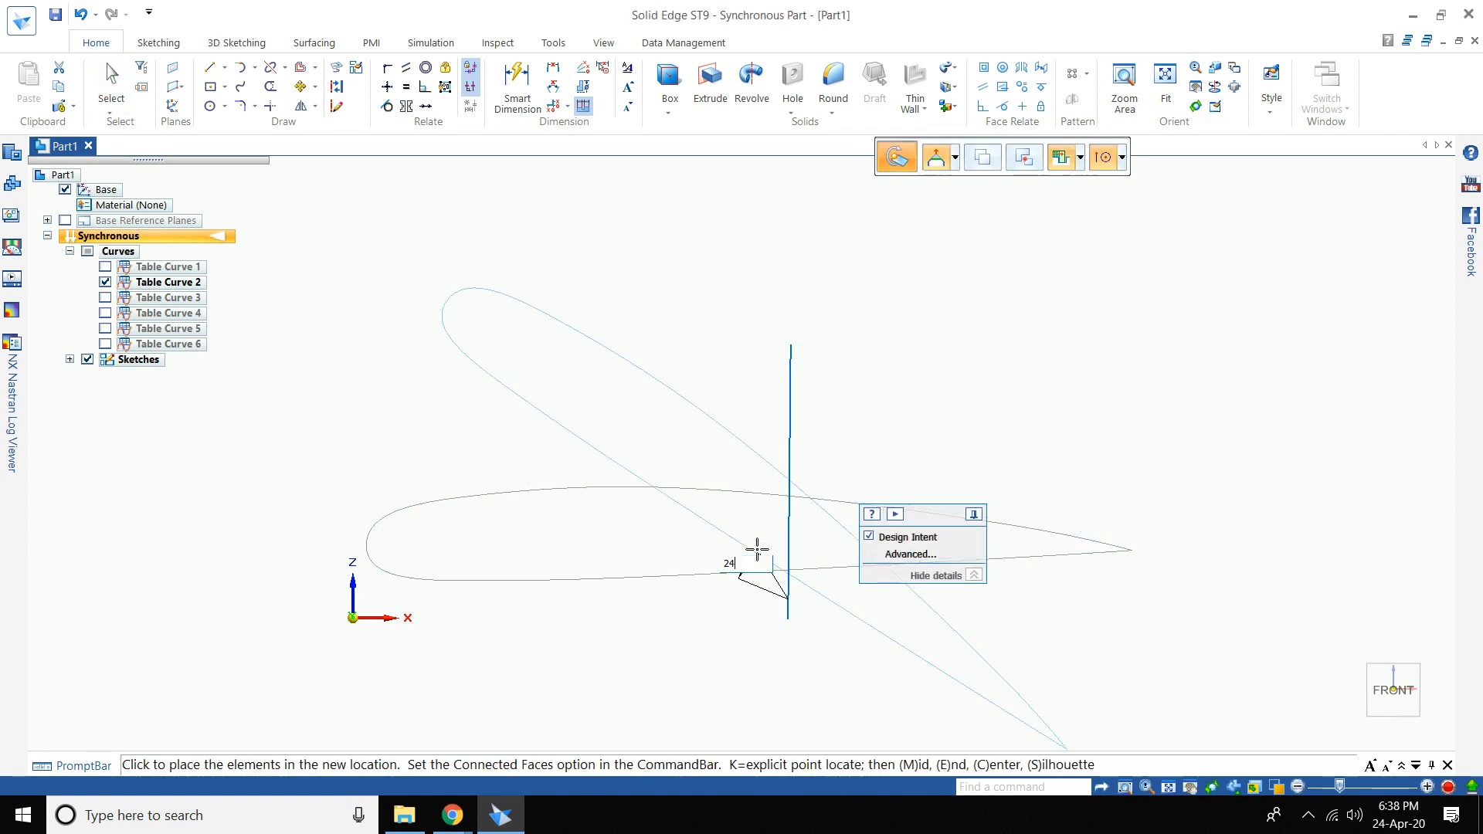
{"action": "type", "text": "24"}
{"action": "key", "text": "Return"}
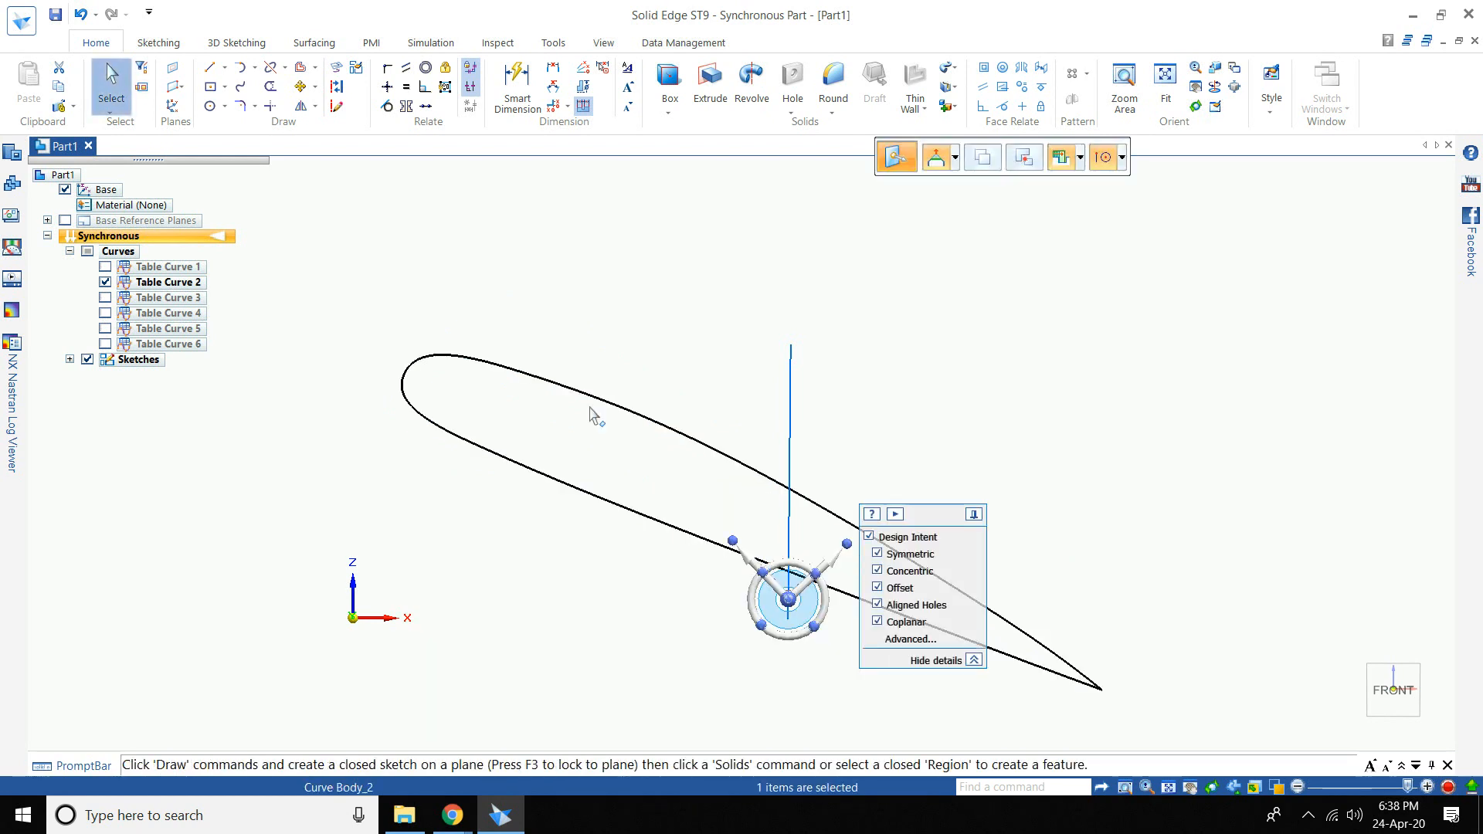
{"action": "left_click", "coordinate": [105, 283]}
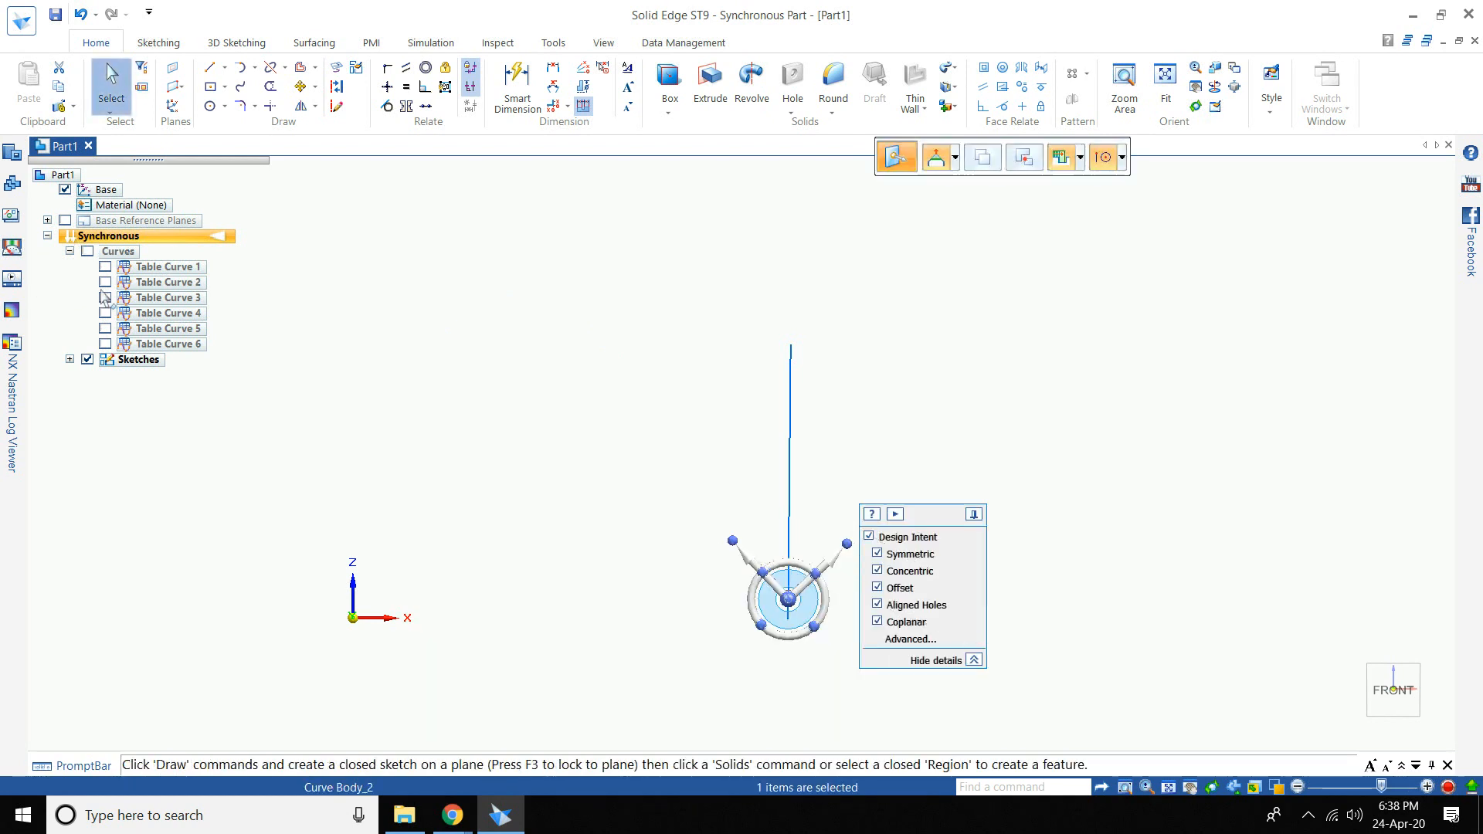
- Show Table Curve 3, rotate its airfoil 8° about the vertical line, then hide it
{"action": "left_click", "coordinate": [105, 297]}
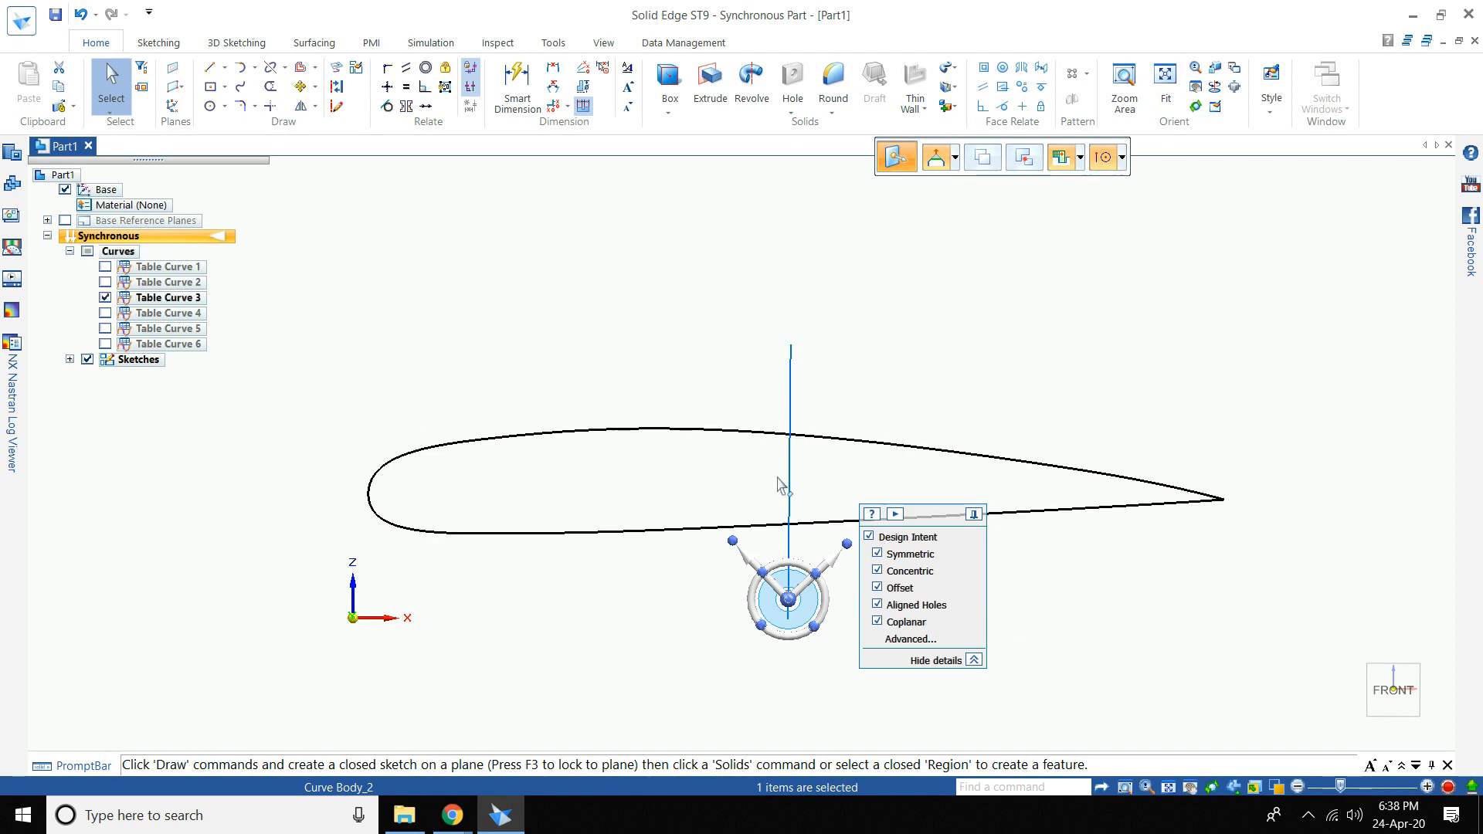
{"action": "left_click", "coordinate": [724, 431]}
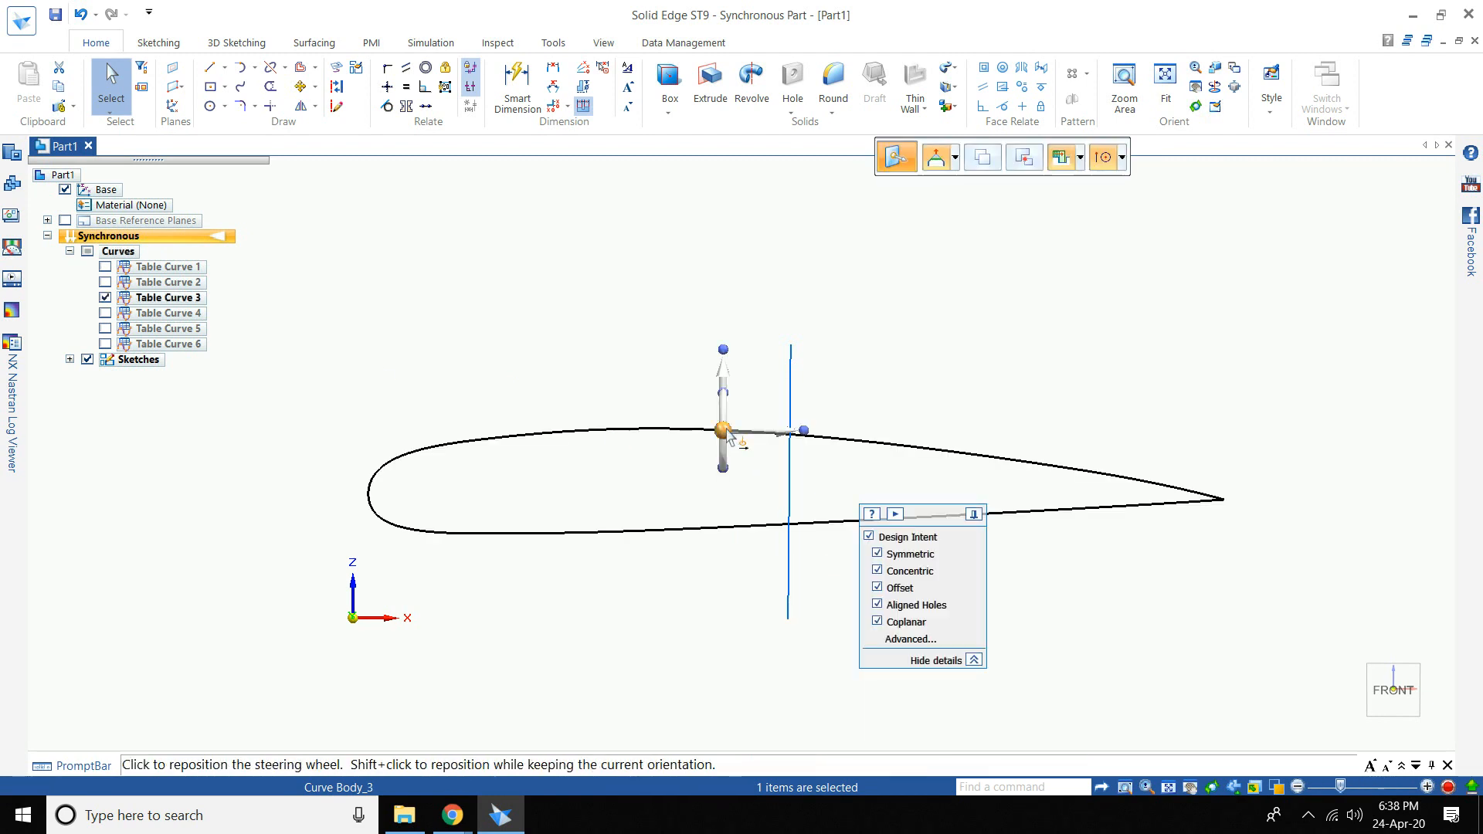
{"action": "left_click", "coordinate": [724, 431]}
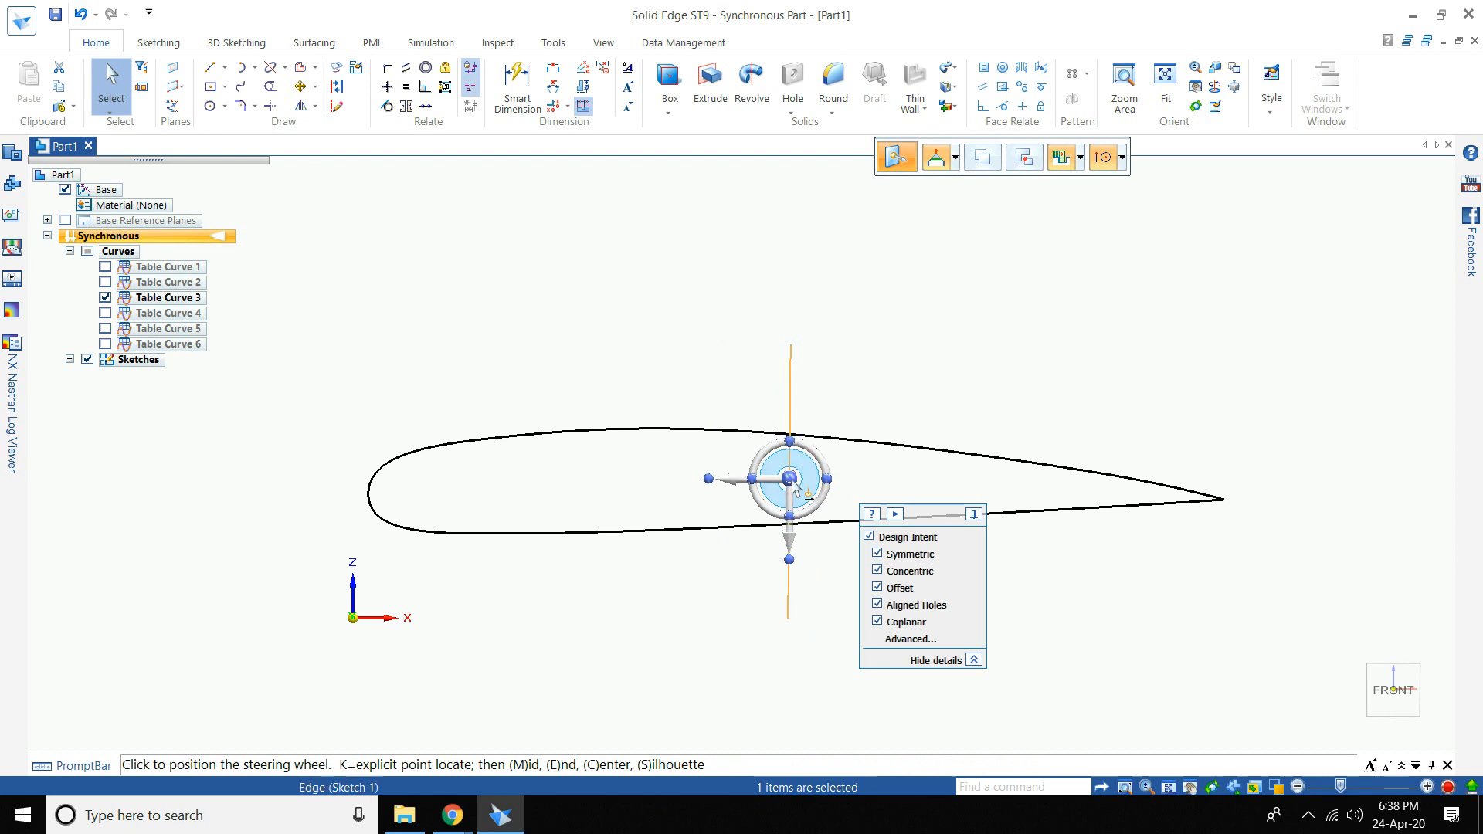
{"action": "left_click", "coordinate": [791, 481]}
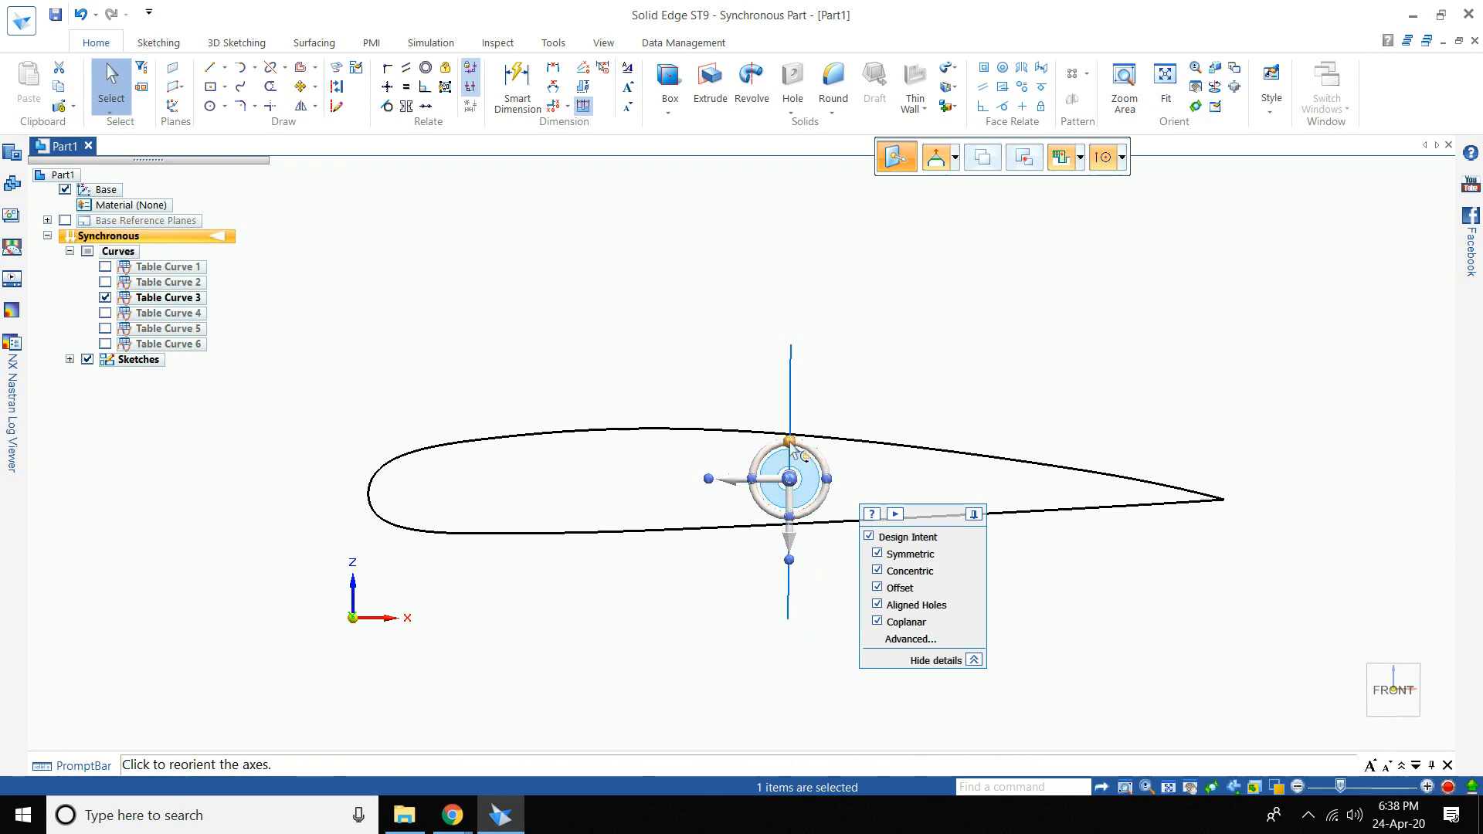
{"action": "left_click", "coordinate": [761, 445]}
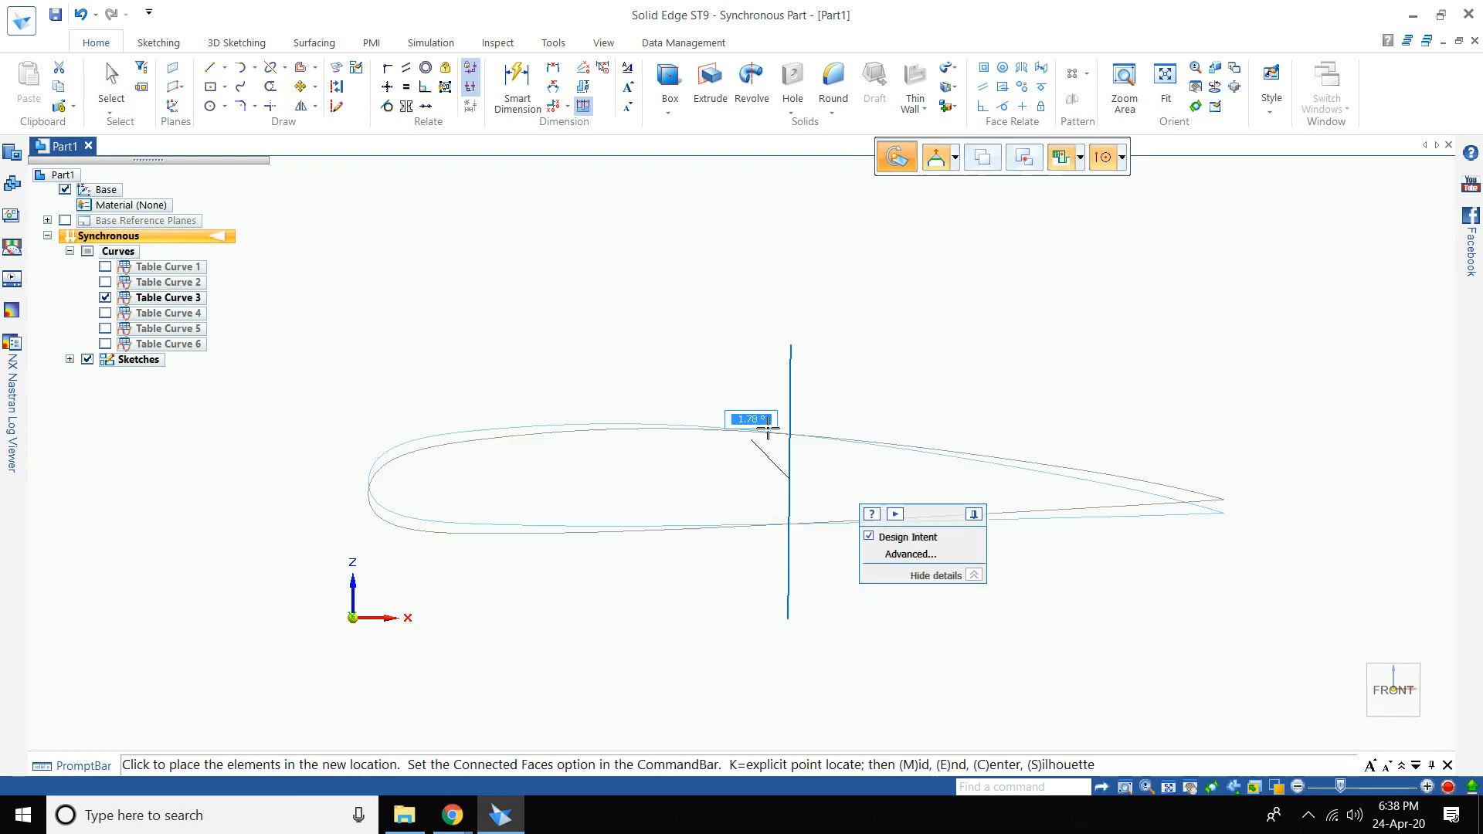
{"action": "type", "text": "8"}
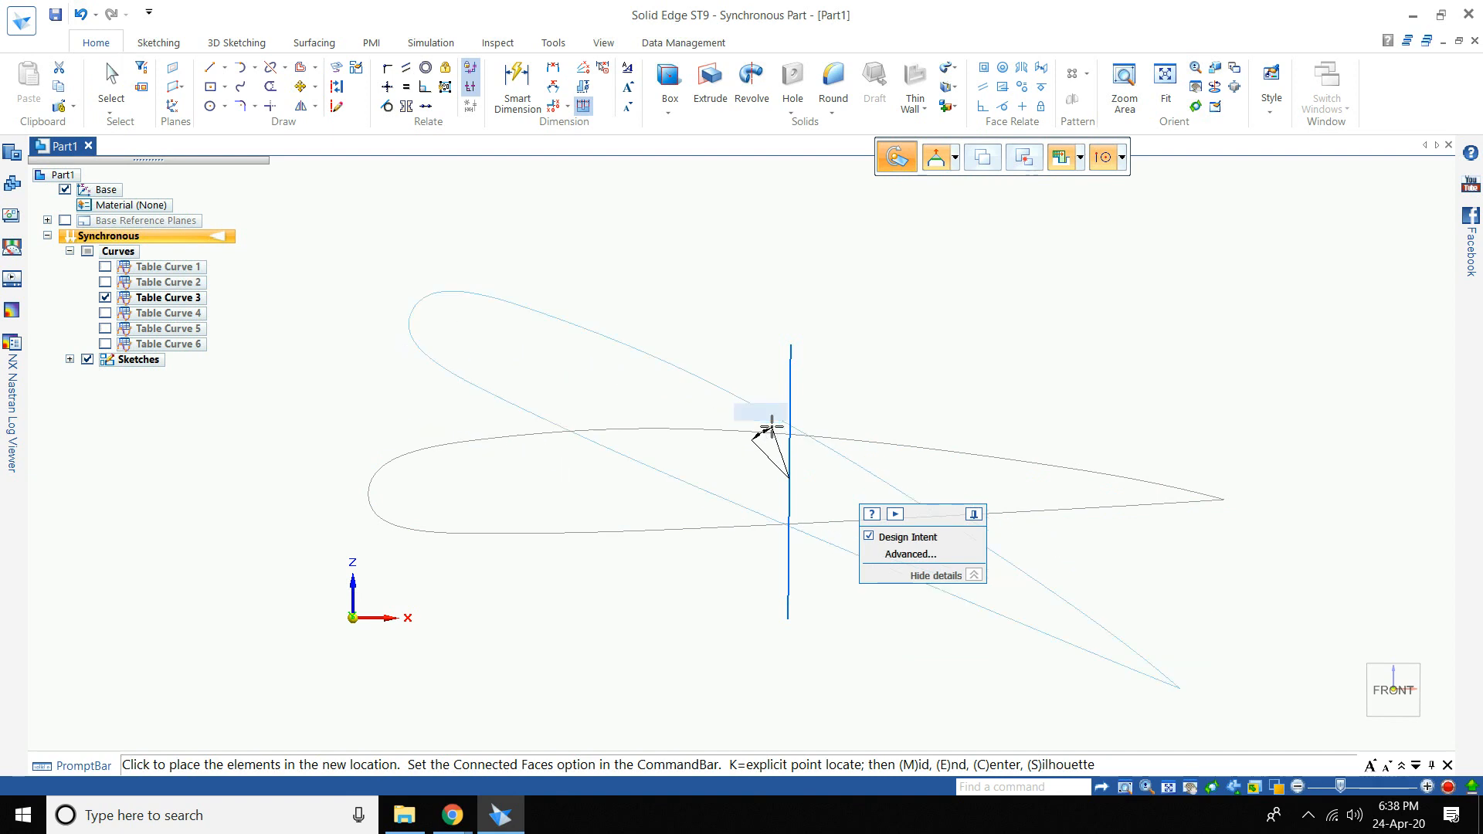
{"action": "key", "text": "Return"}
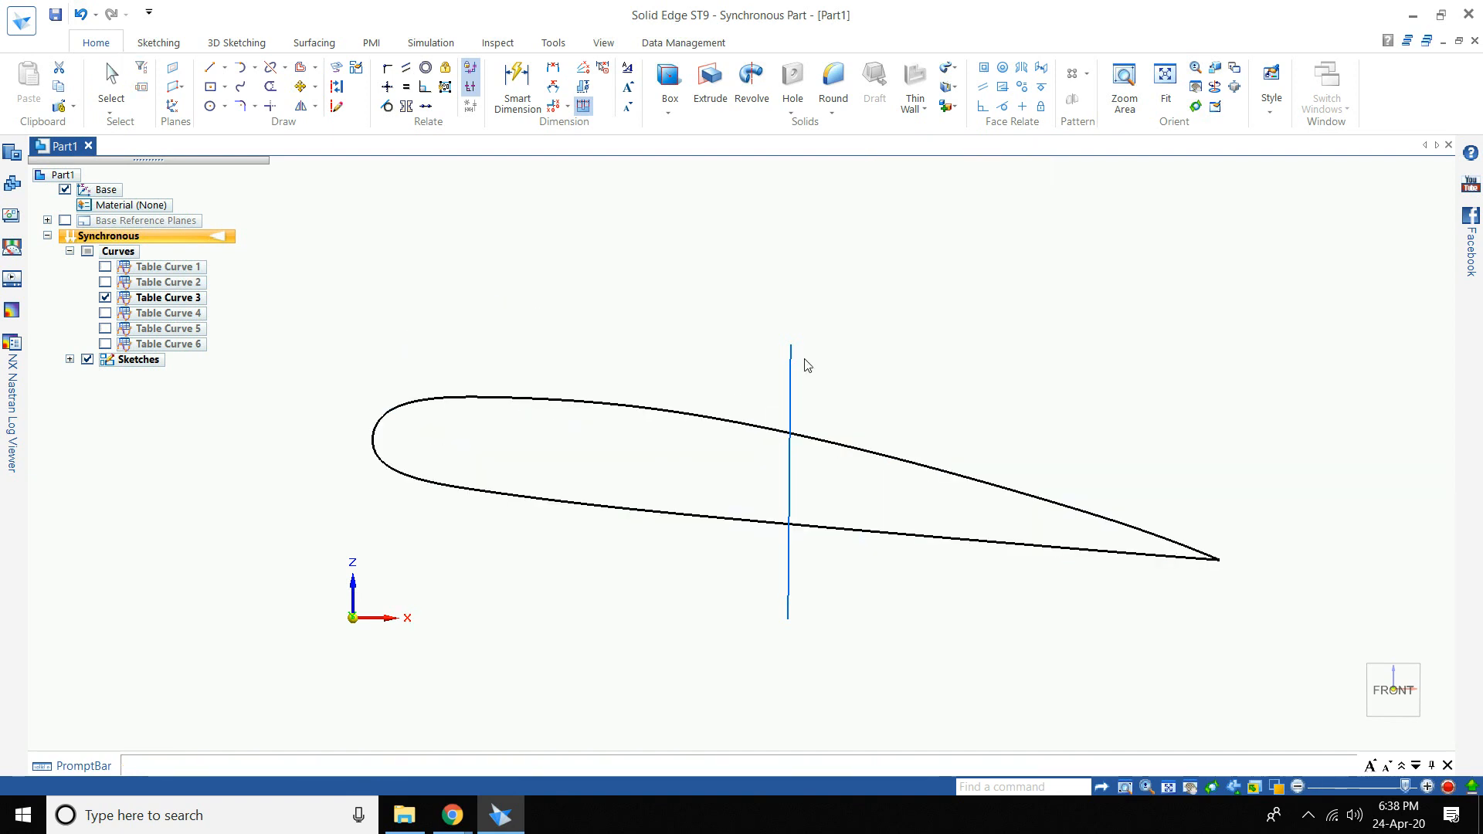
{"action": "left_click", "coordinate": [105, 298]}
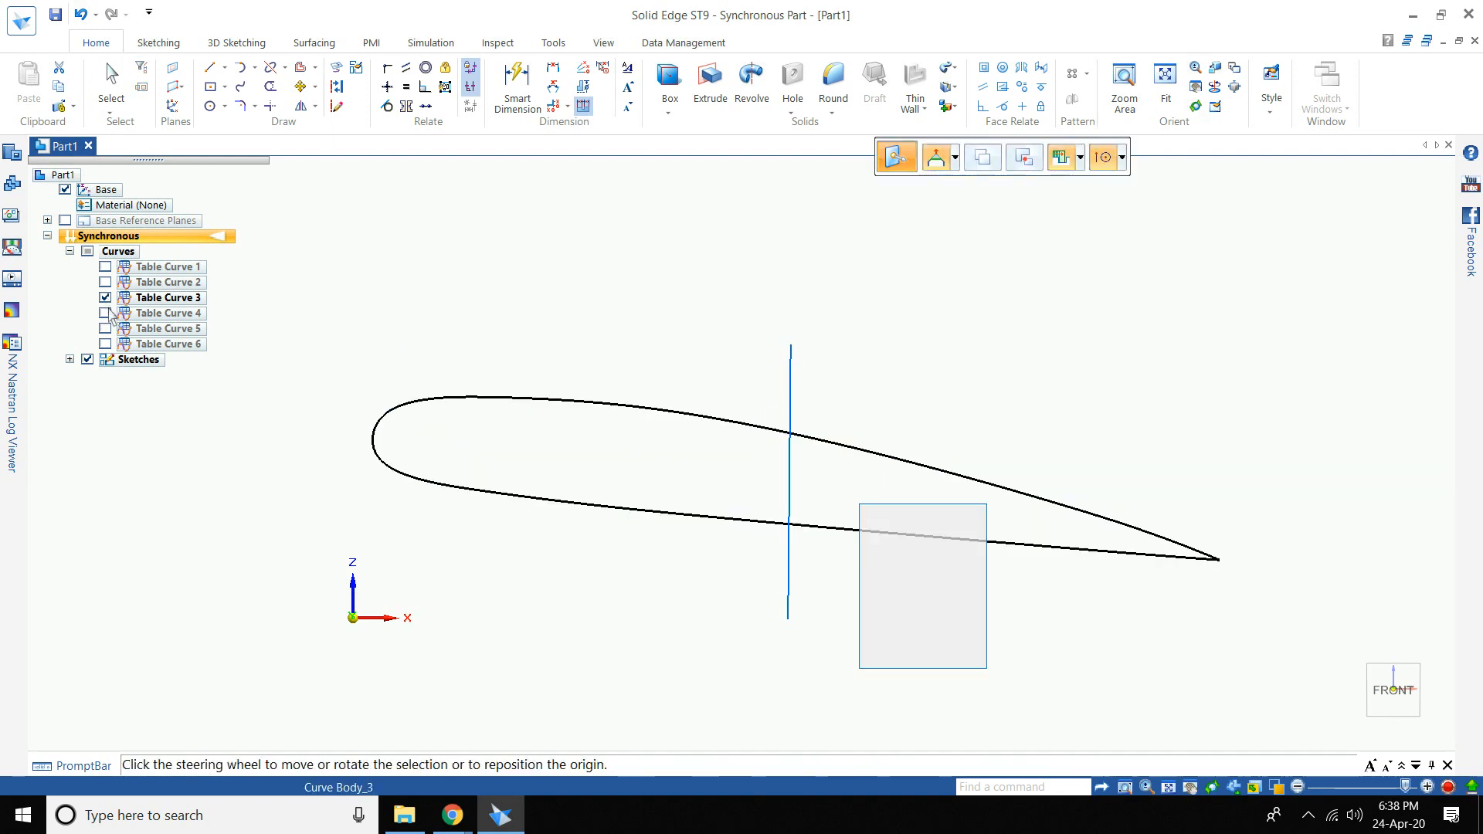
- Show Table Curve 4 and rotate its airfoil 6° about the sketch line's top point
{"action": "left_click", "coordinate": [105, 313]}
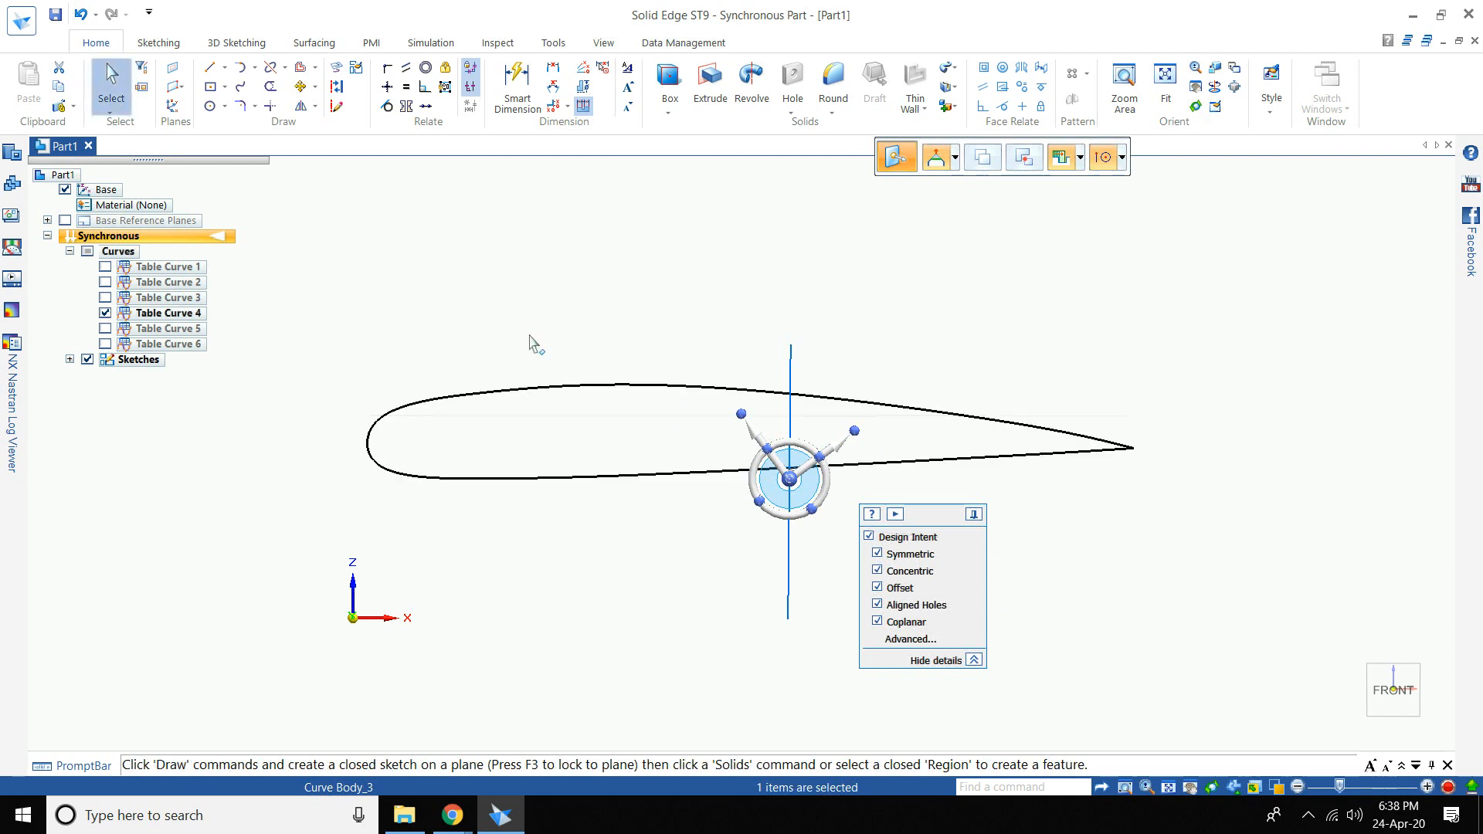
{"action": "left_click", "coordinate": [672, 385]}
{"action": "left_click", "coordinate": [672, 388]}
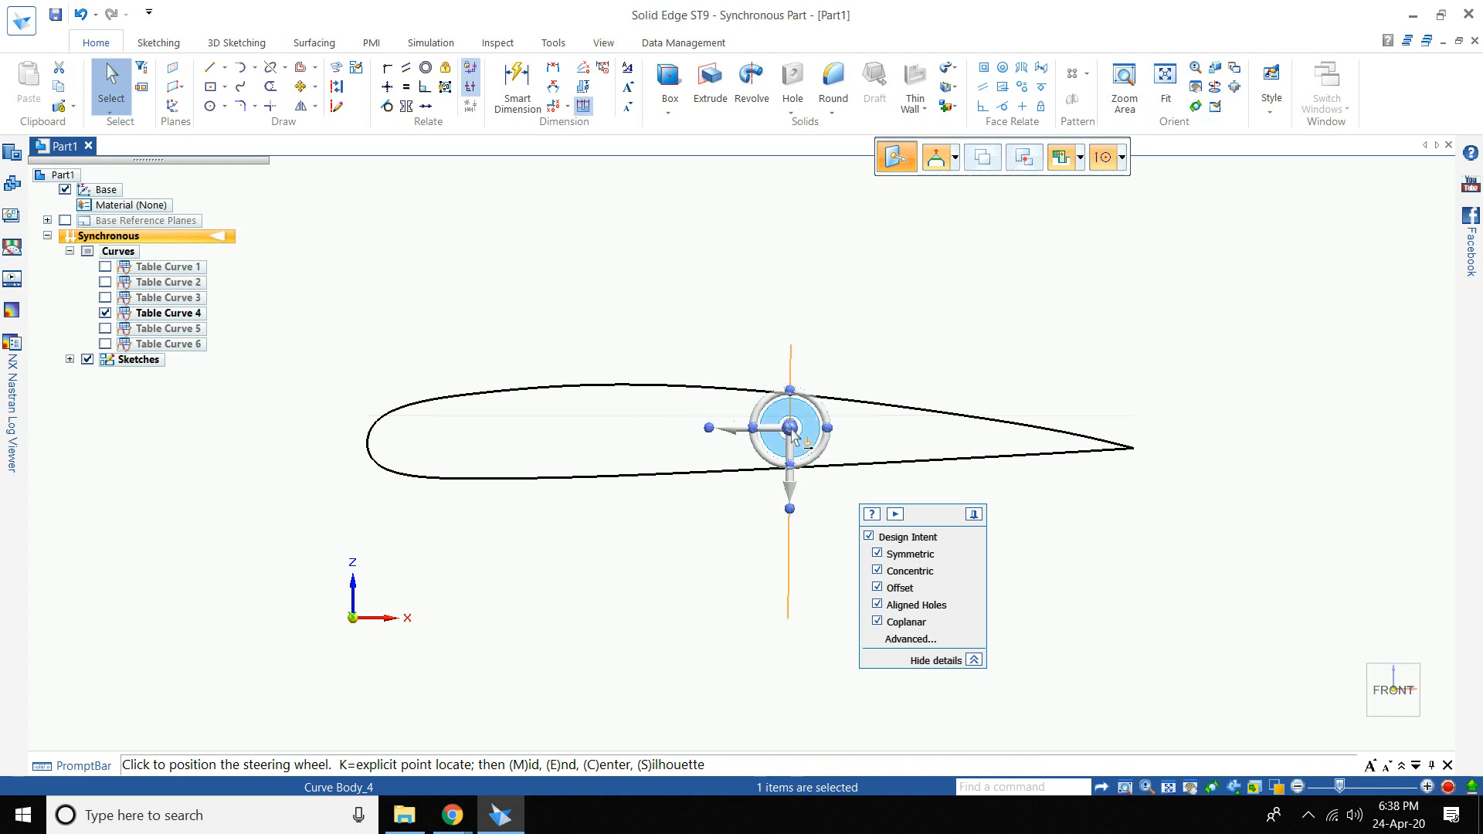
{"action": "left_click", "coordinate": [793, 397]}
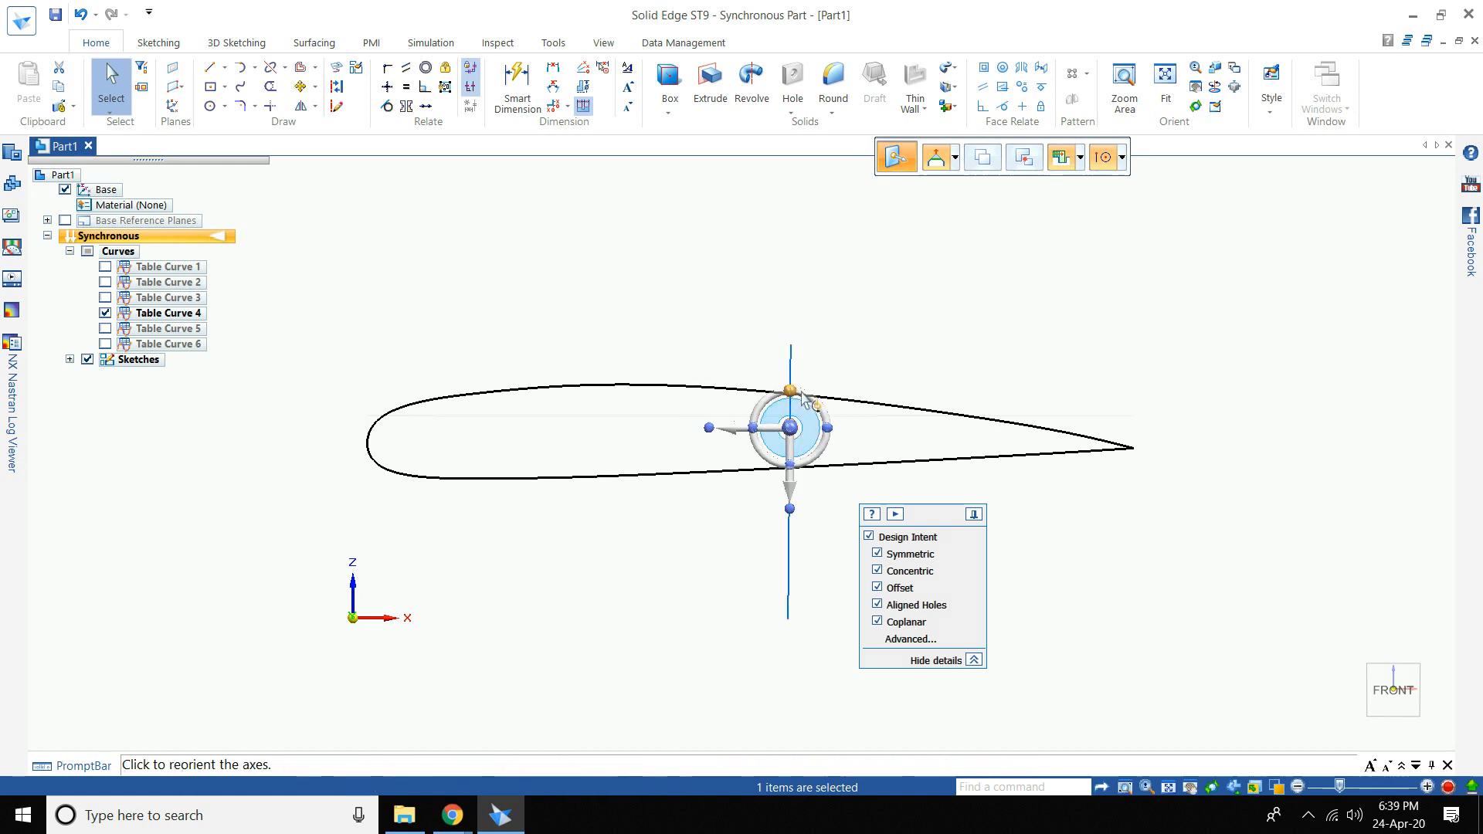
{"action": "left_click", "coordinate": [802, 392]}
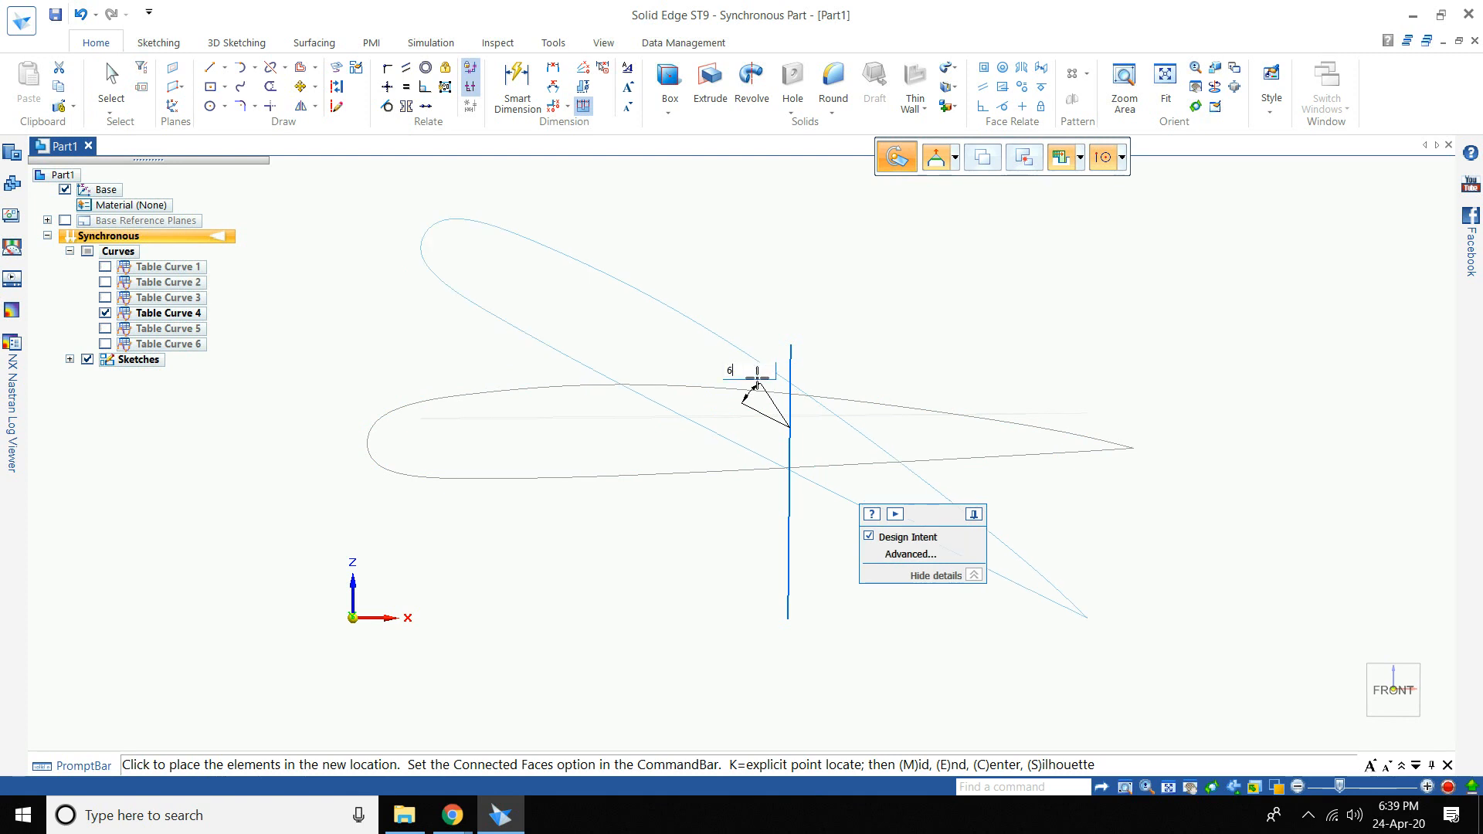
{"action": "key", "text": "Return"}
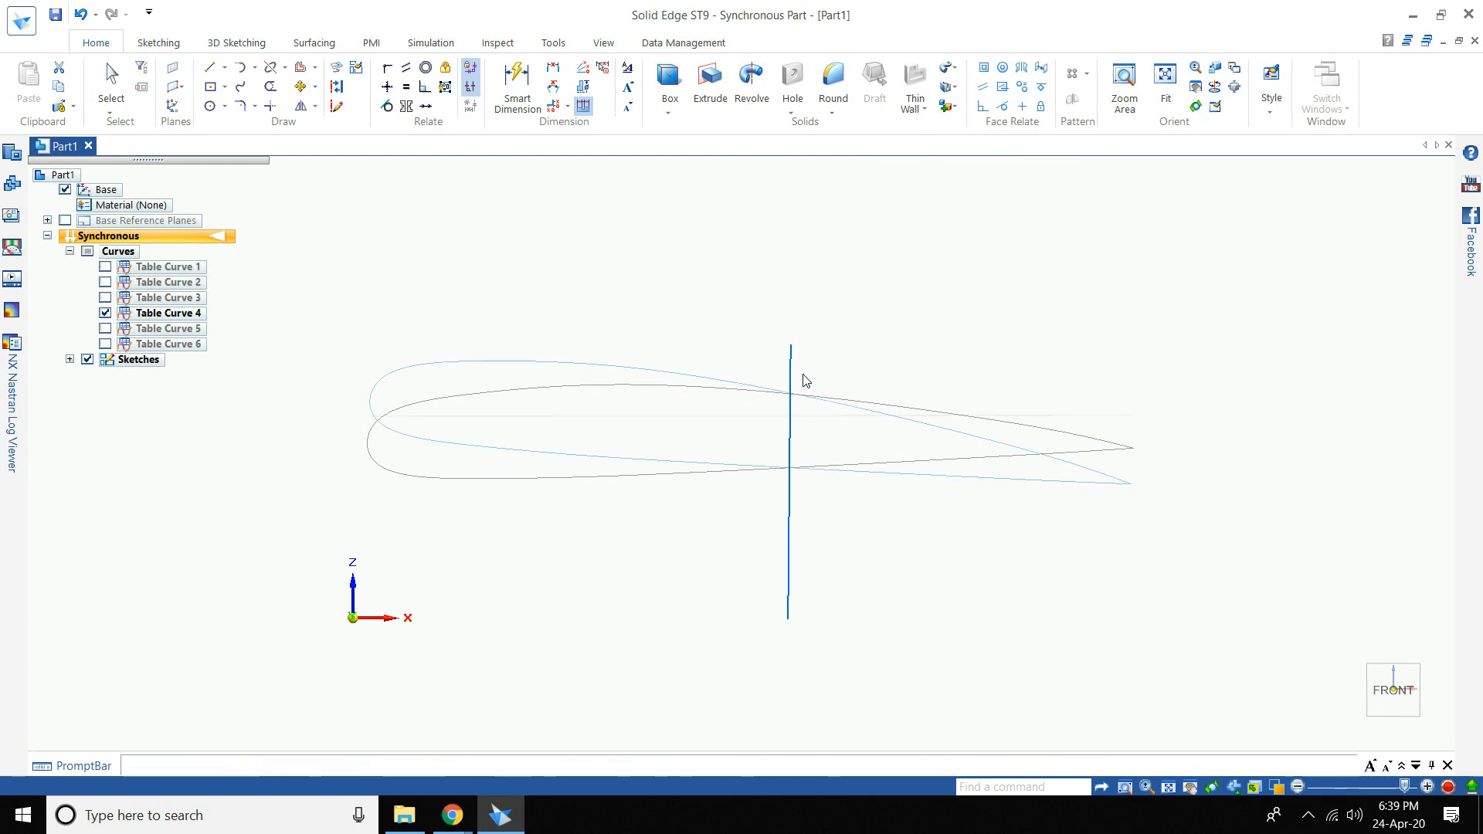
- Hide Table Curve 4, rotate the Table Curve 5 airfoil 4° about the line top, then hide it
{"action": "left_click", "coordinate": [105, 312]}
{"action": "left_click", "coordinate": [105, 328]}
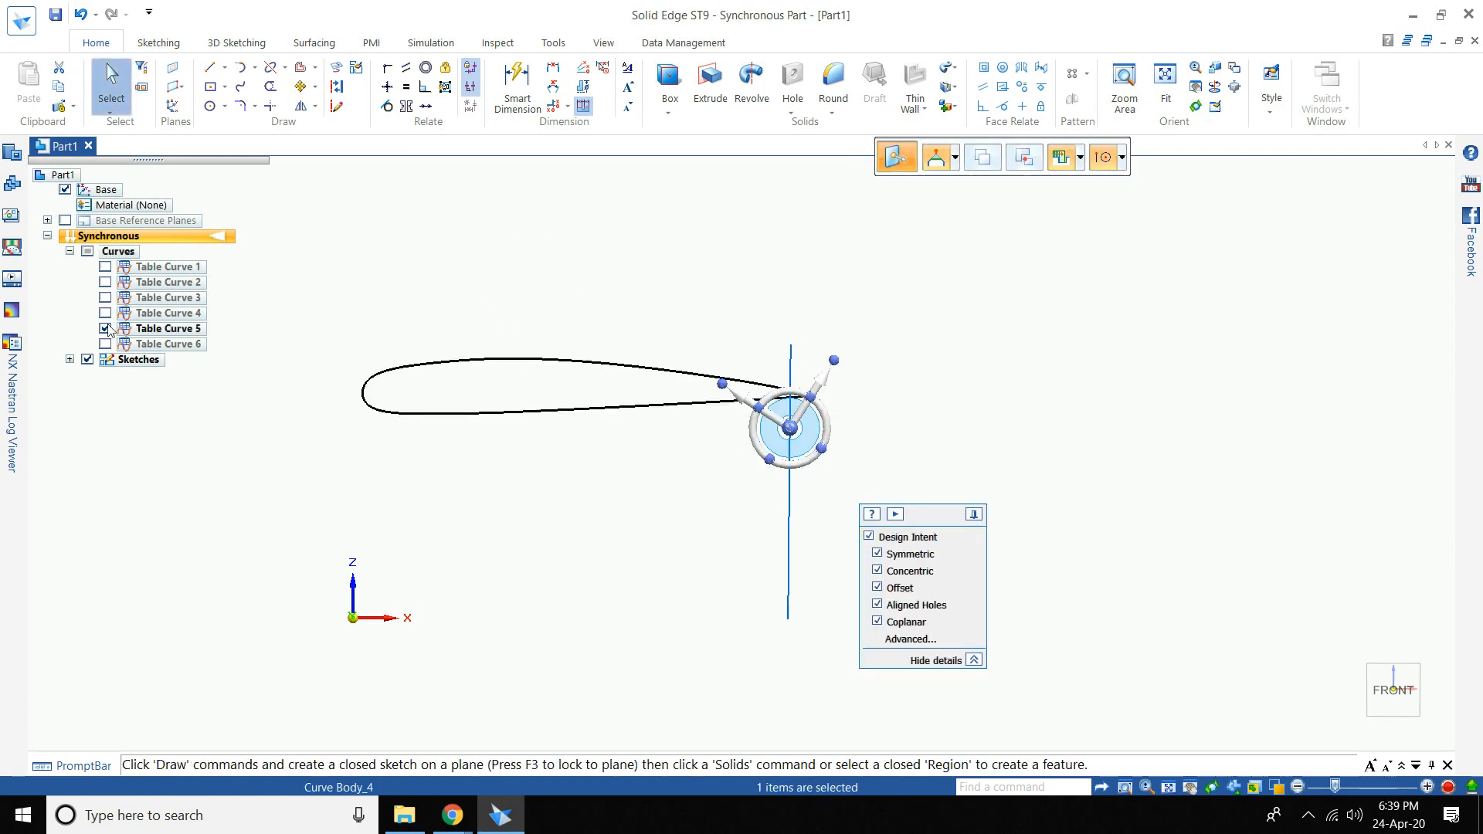
{"action": "left_click", "coordinate": [594, 365]}
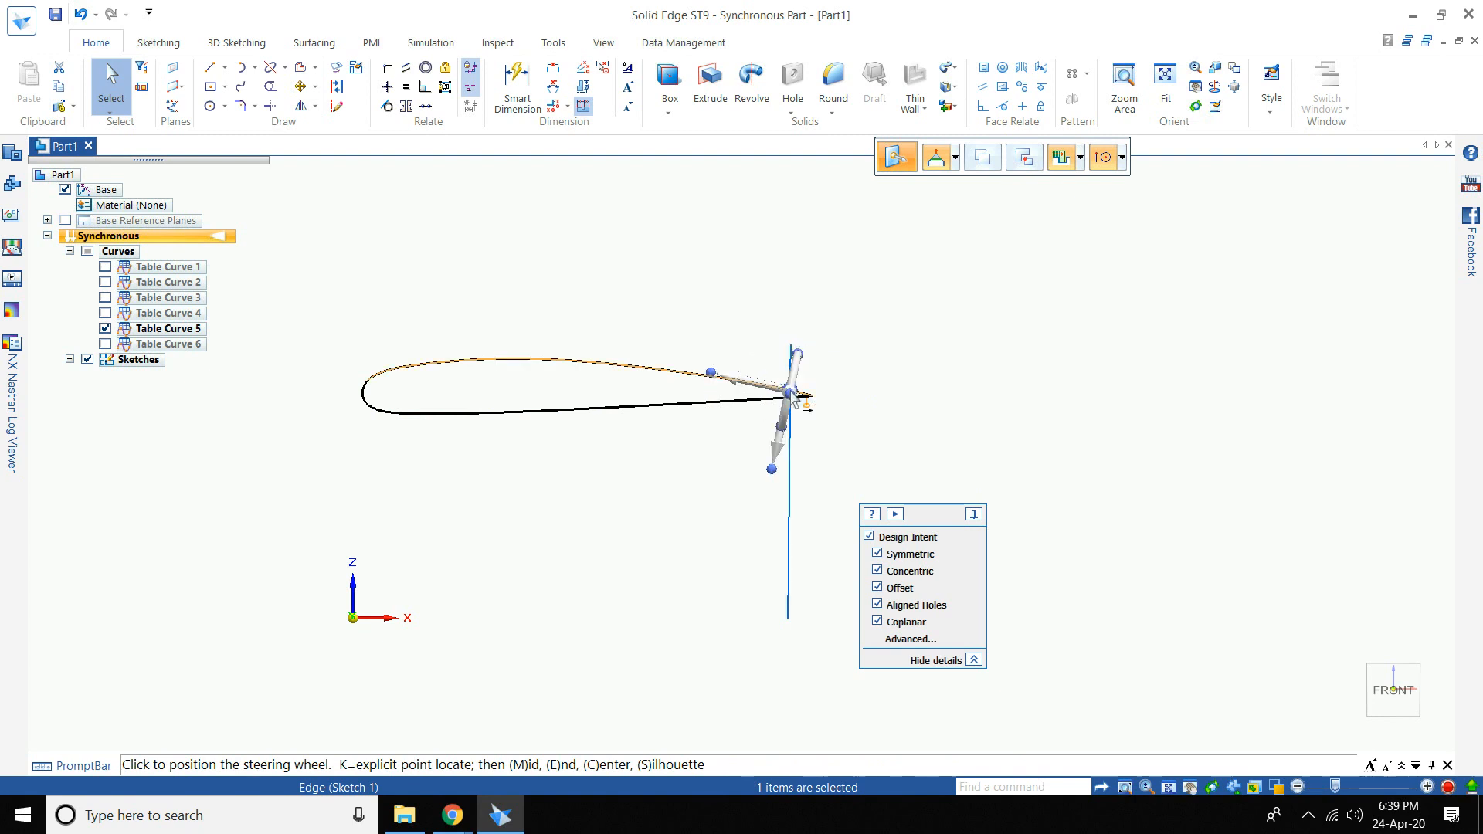
{"action": "left_click", "coordinate": [789, 385]}
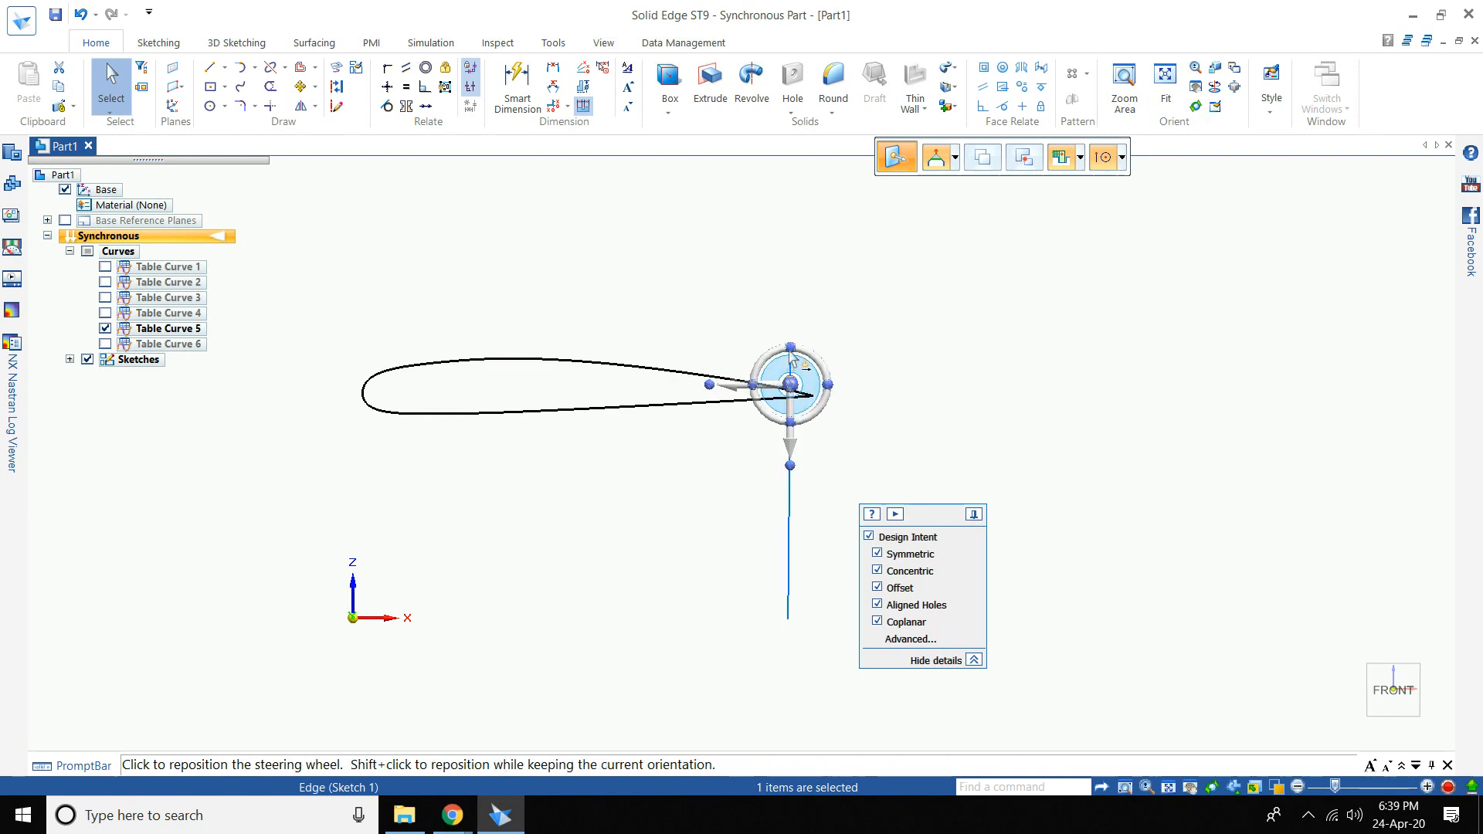
{"action": "left_click", "coordinate": [791, 349]}
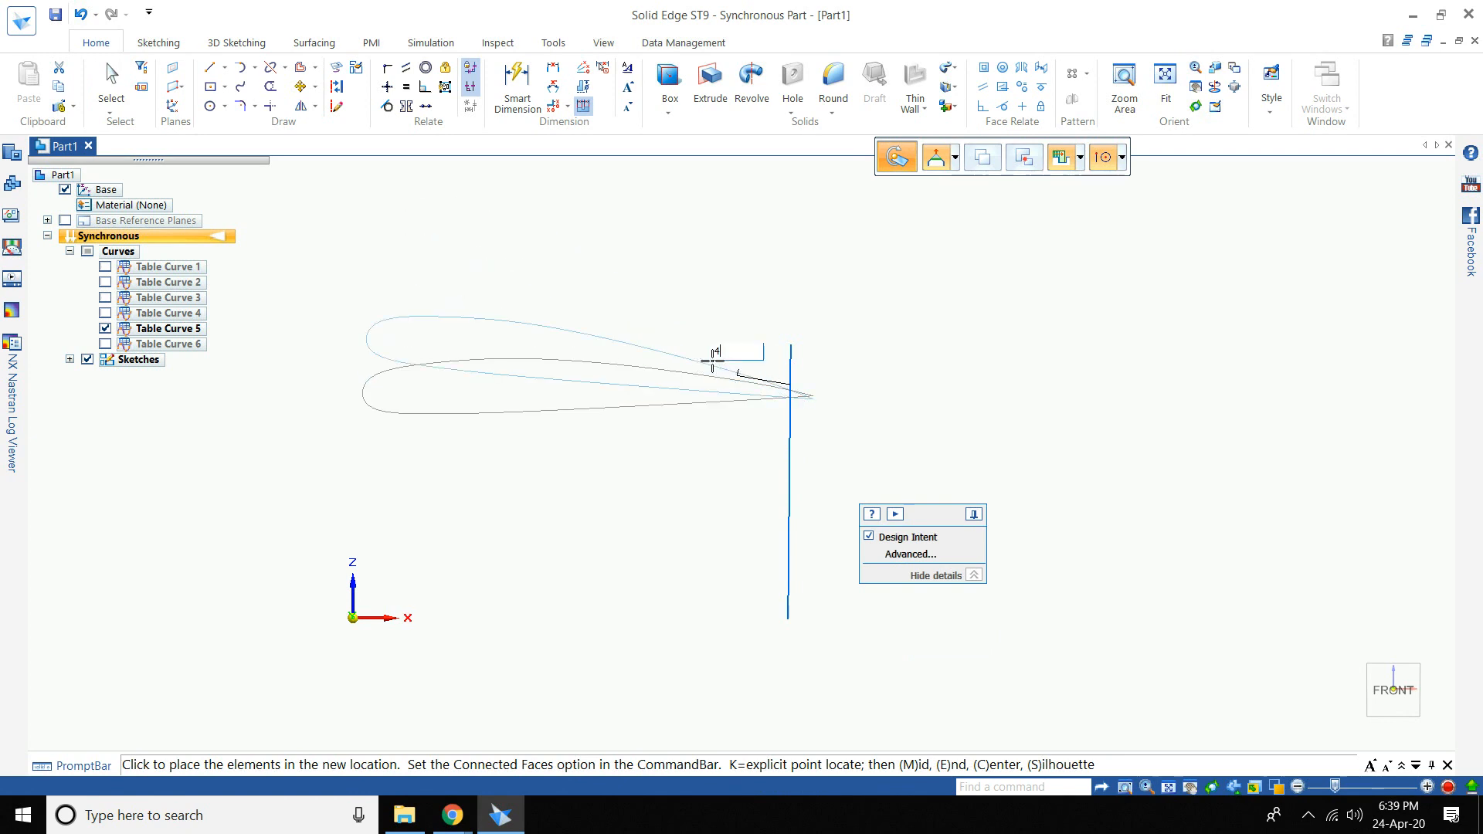
{"action": "key", "text": "Return"}
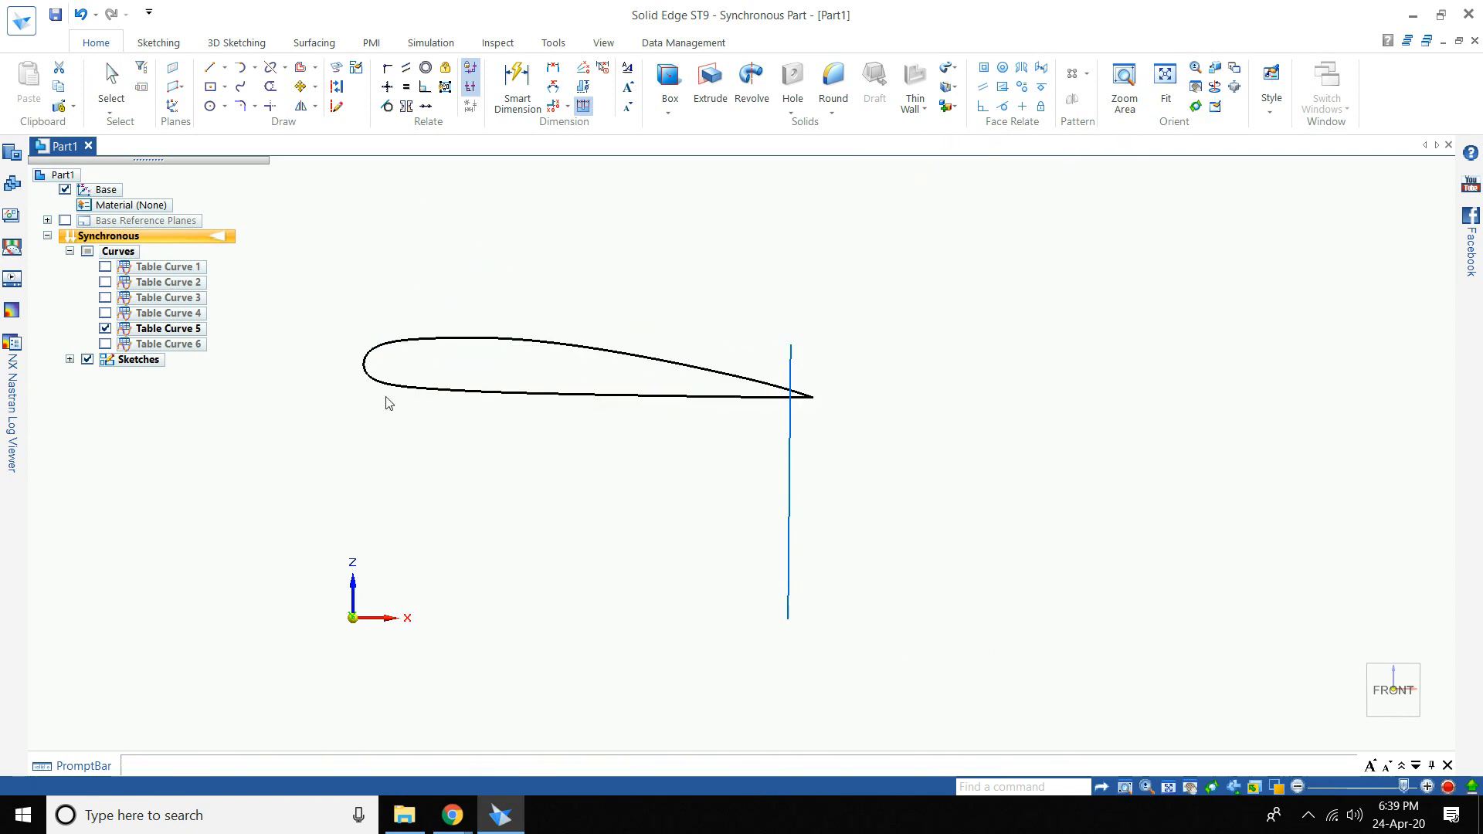
{"action": "left_click", "coordinate": [385, 404]}
{"action": "left_click", "coordinate": [106, 329]}
- Show Table Curve 6 and rotate its airfoil 2° about the line's top vertex
{"action": "left_click", "coordinate": [106, 343]}
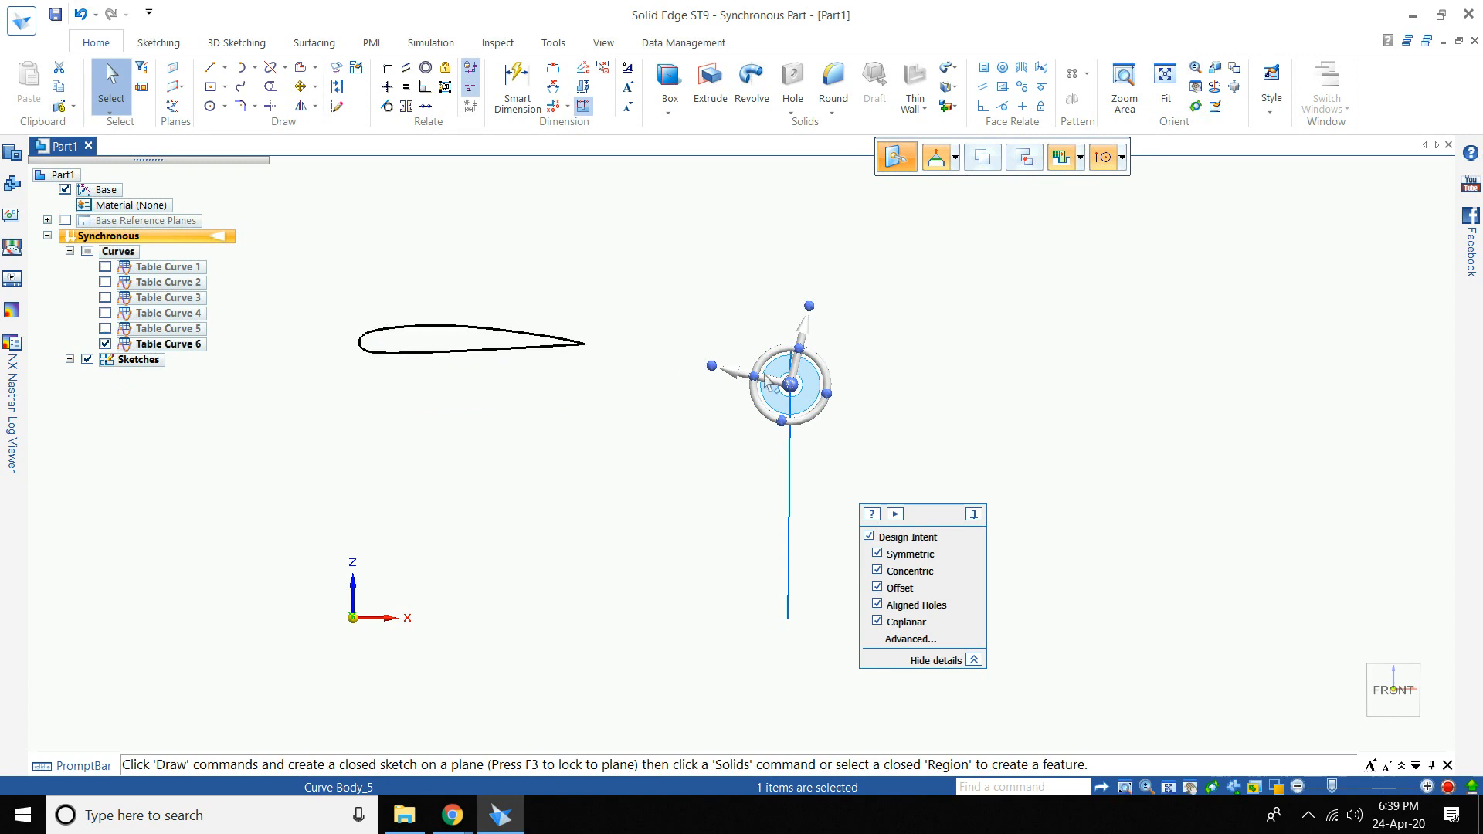
{"action": "left_click", "coordinate": [515, 340]}
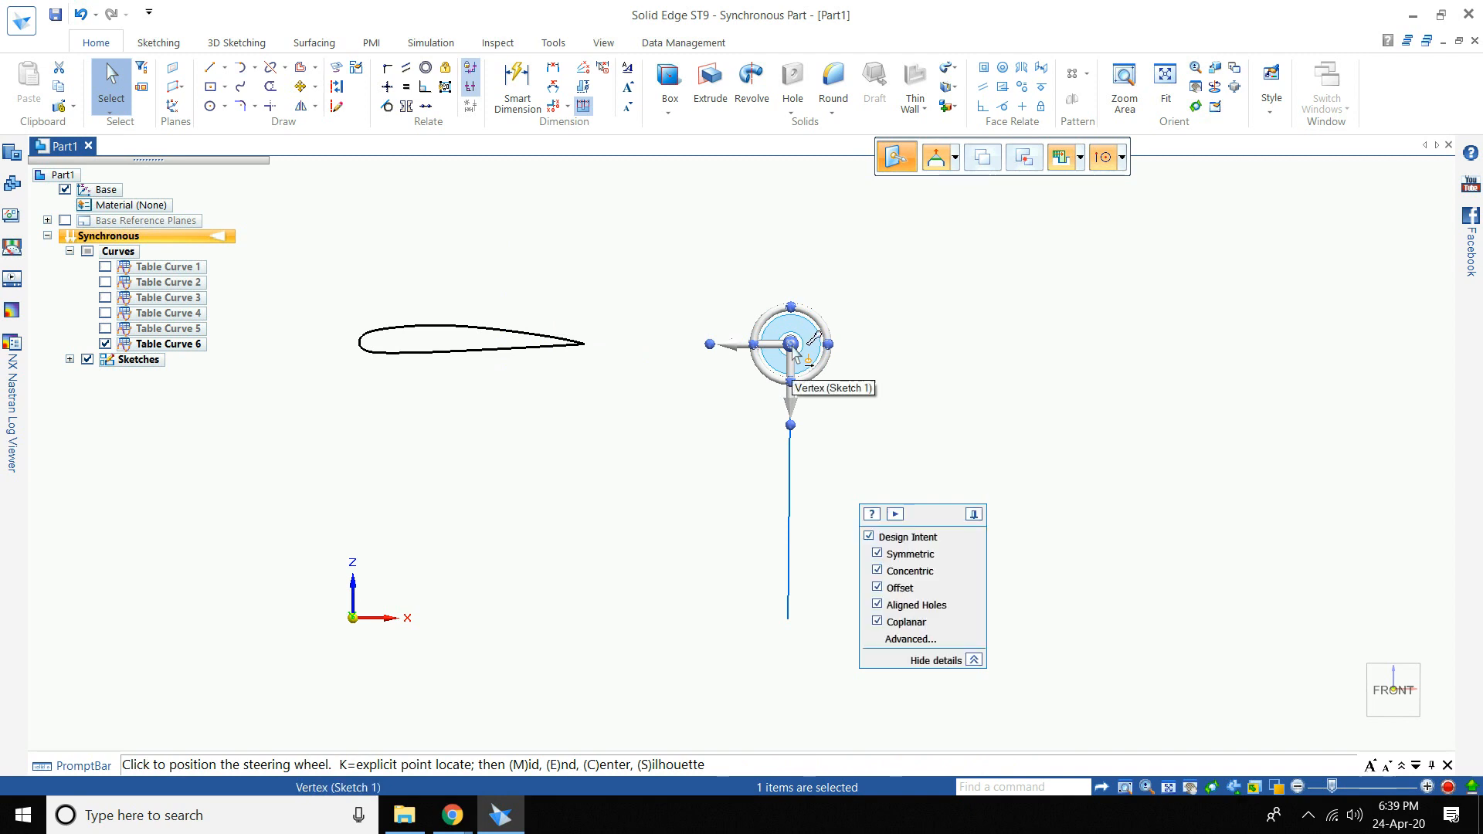
{"action": "left_click", "coordinate": [828, 342]}
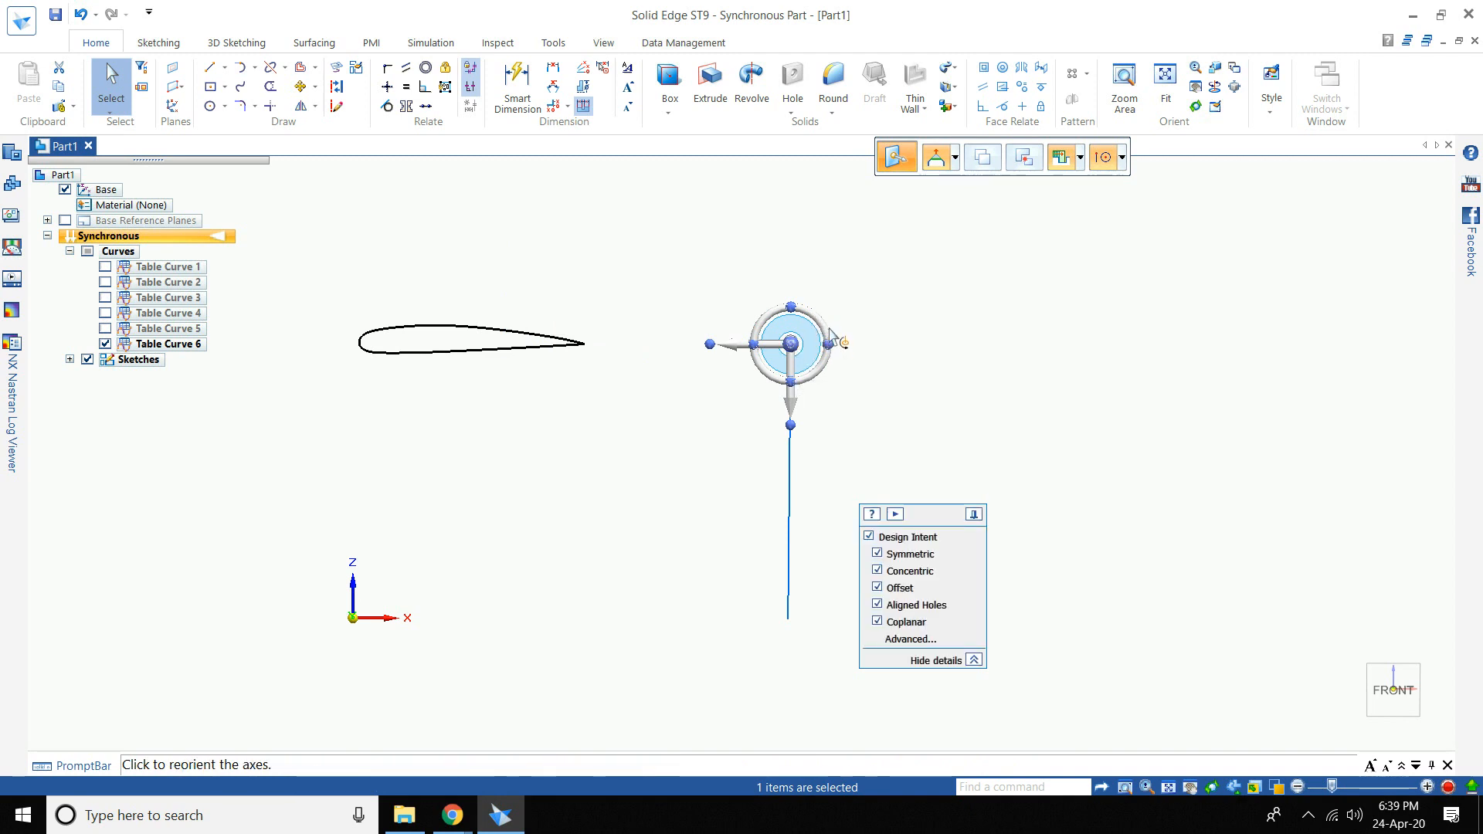
{"action": "left_click", "coordinate": [831, 360]}
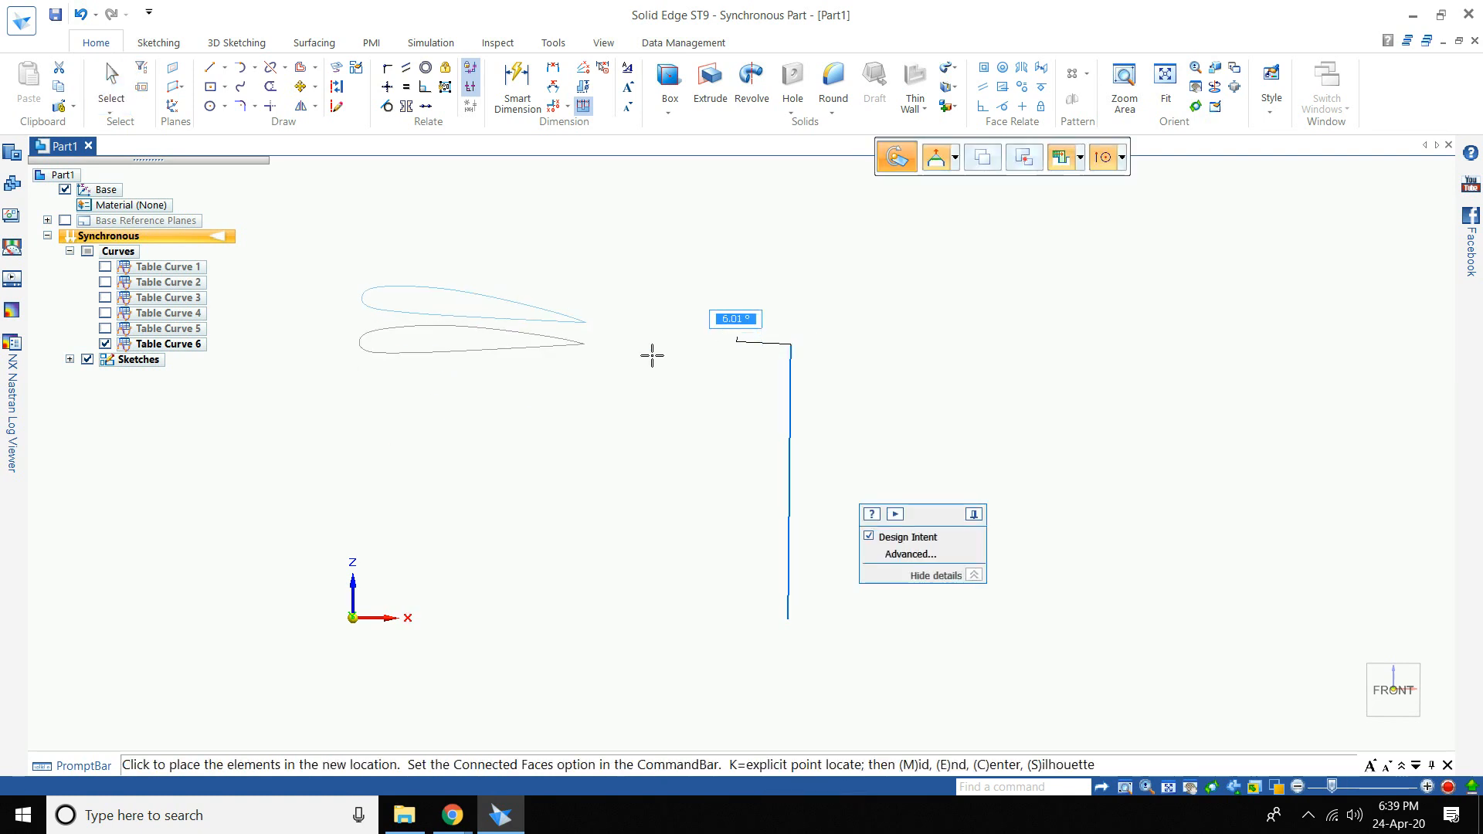
{"action": "type", "text": "2"}
{"action": "key", "text": "Return"}
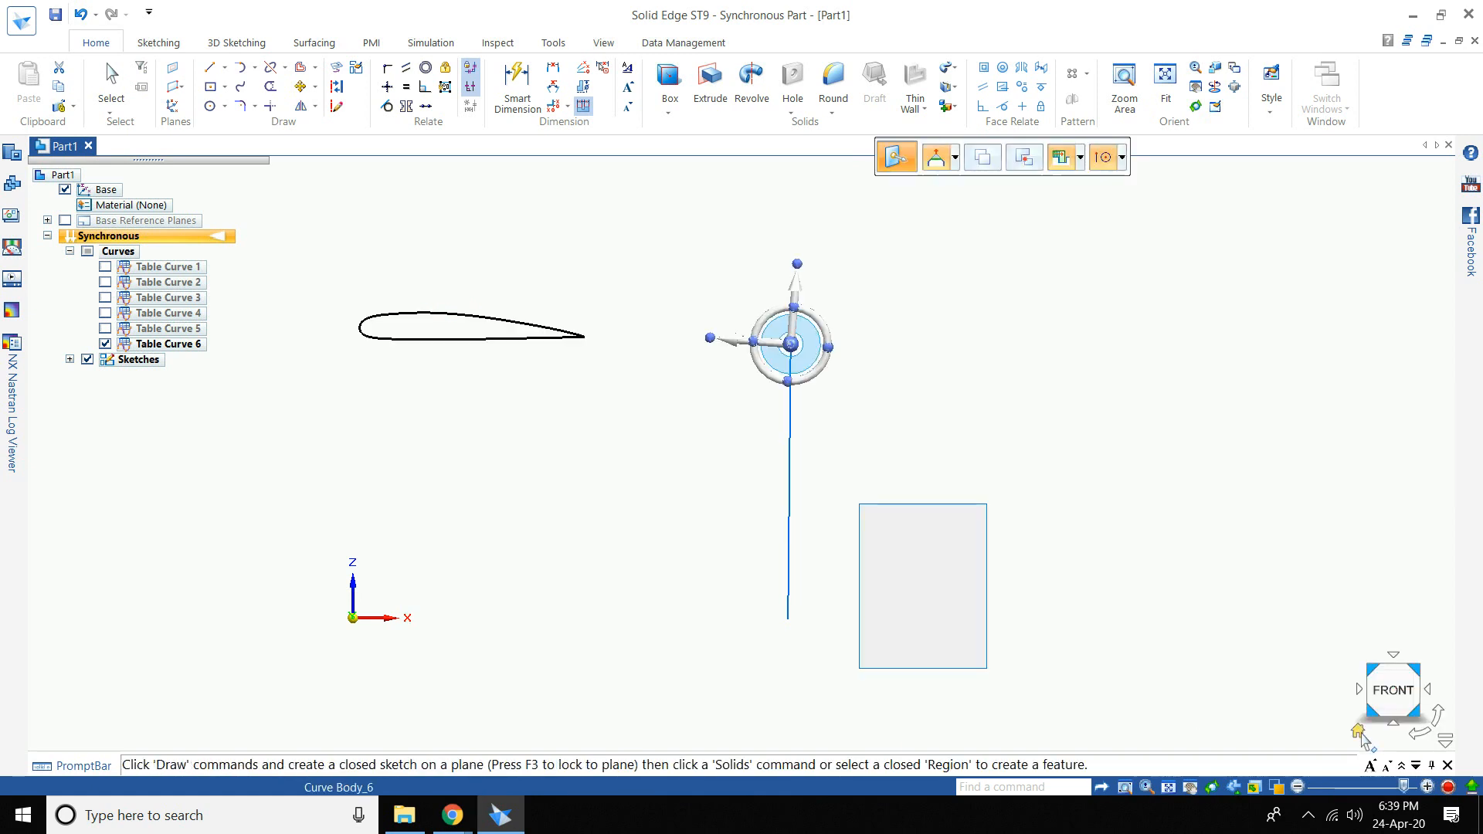
- Show all six airfoil curves, inspect the twisted stack, and hide the Sketch 1 line
{"action": "left_click", "coordinate": [1357, 730]}
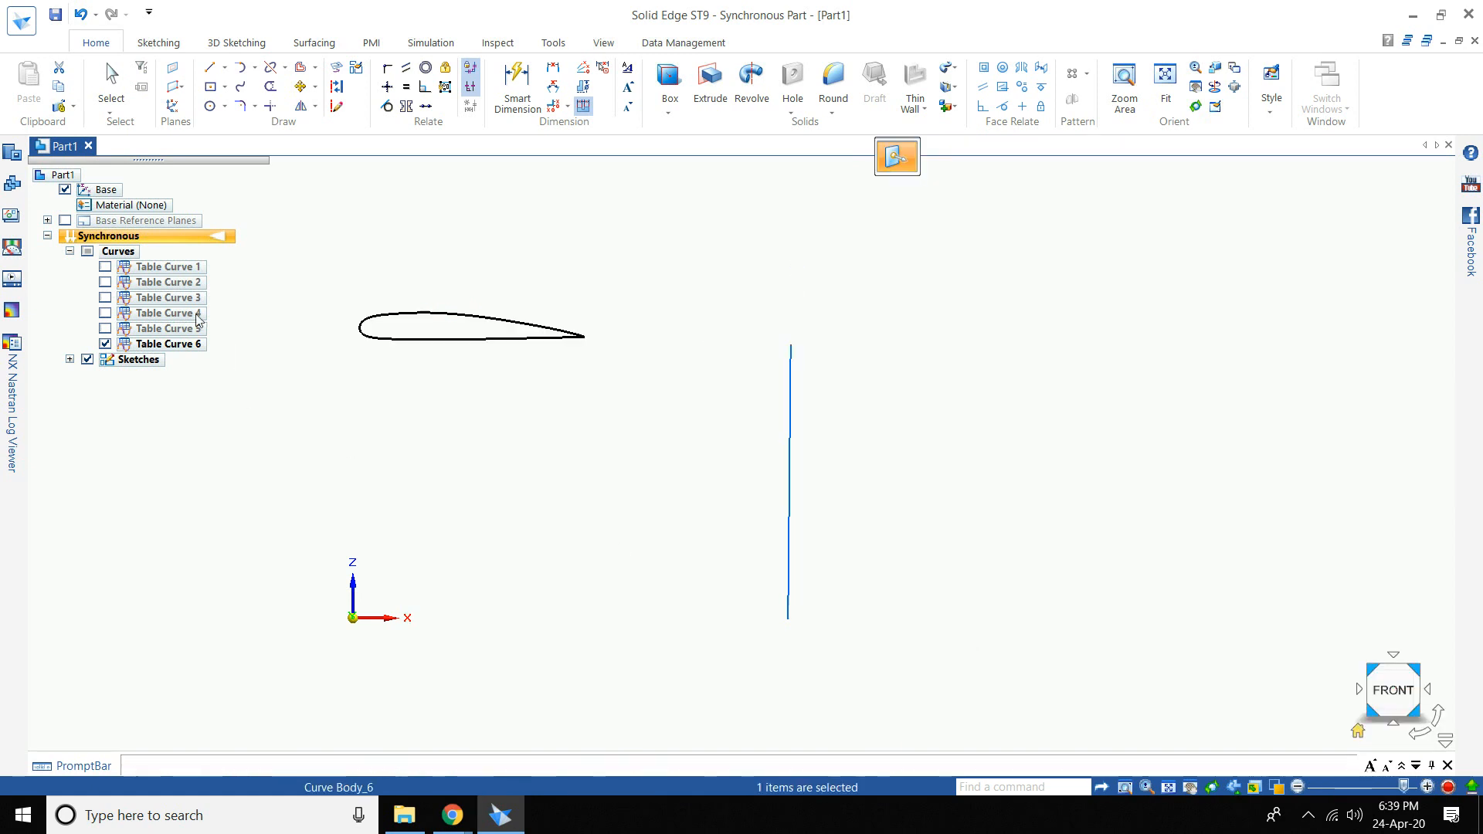
{"action": "left_click", "coordinate": [87, 252]}
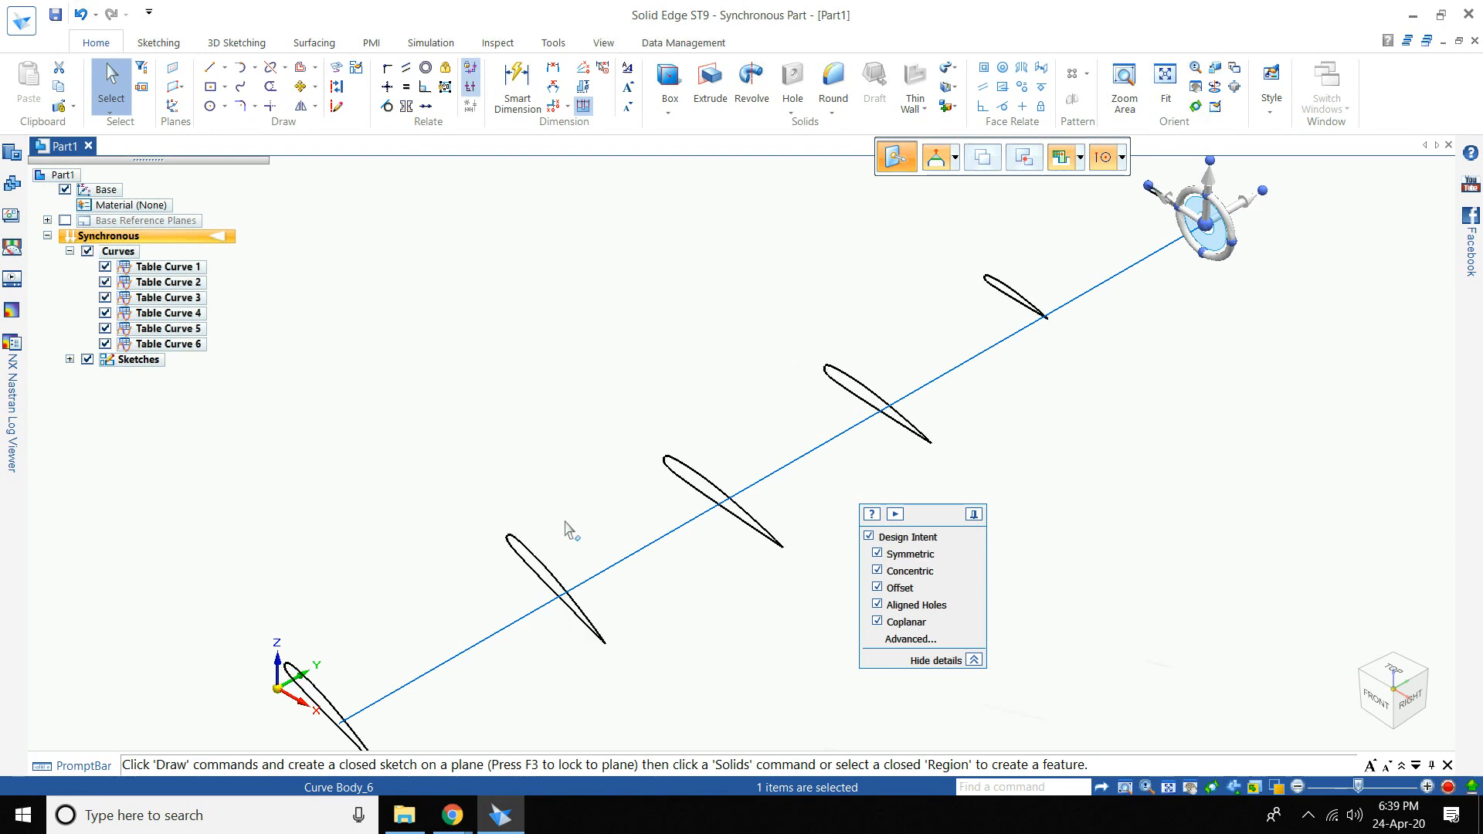
{"action": "scroll", "coordinate": [570, 531], "scroll_direction": "down", "scroll_amount": 1}
{"action": "left_click", "coordinate": [1374, 702]}
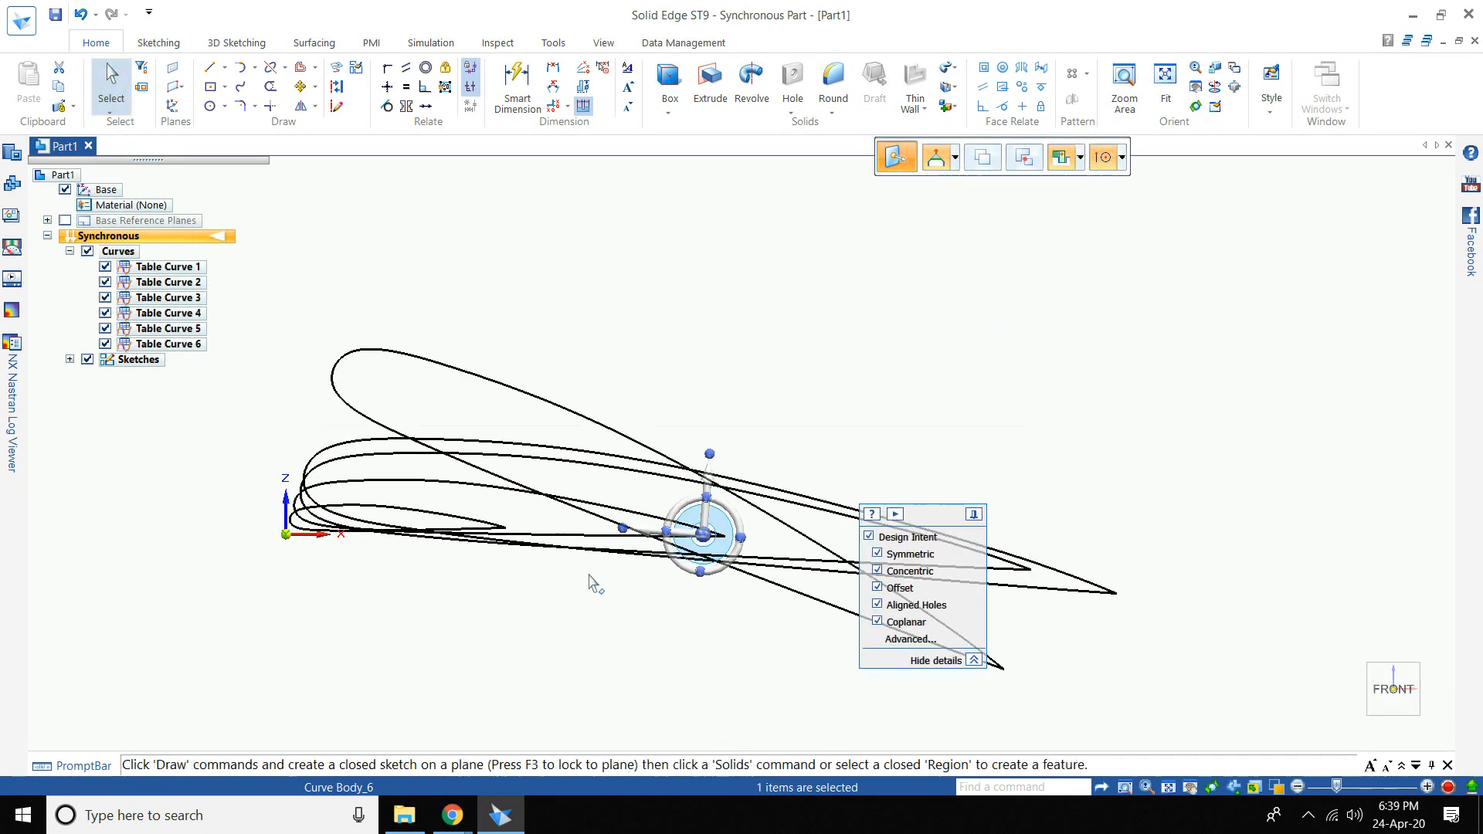
{"action": "scroll", "coordinate": [591, 587], "scroll_direction": "down", "scroll_amount": 2}
{"action": "mouse_move", "coordinate": [598, 384]}
{"action": "middle_mouse_down"}
{"action": "mouse_move", "coordinate": [580, 405]}
{"action": "mouse_move", "coordinate": [598, 394]}
{"action": "middle_mouse_up"}
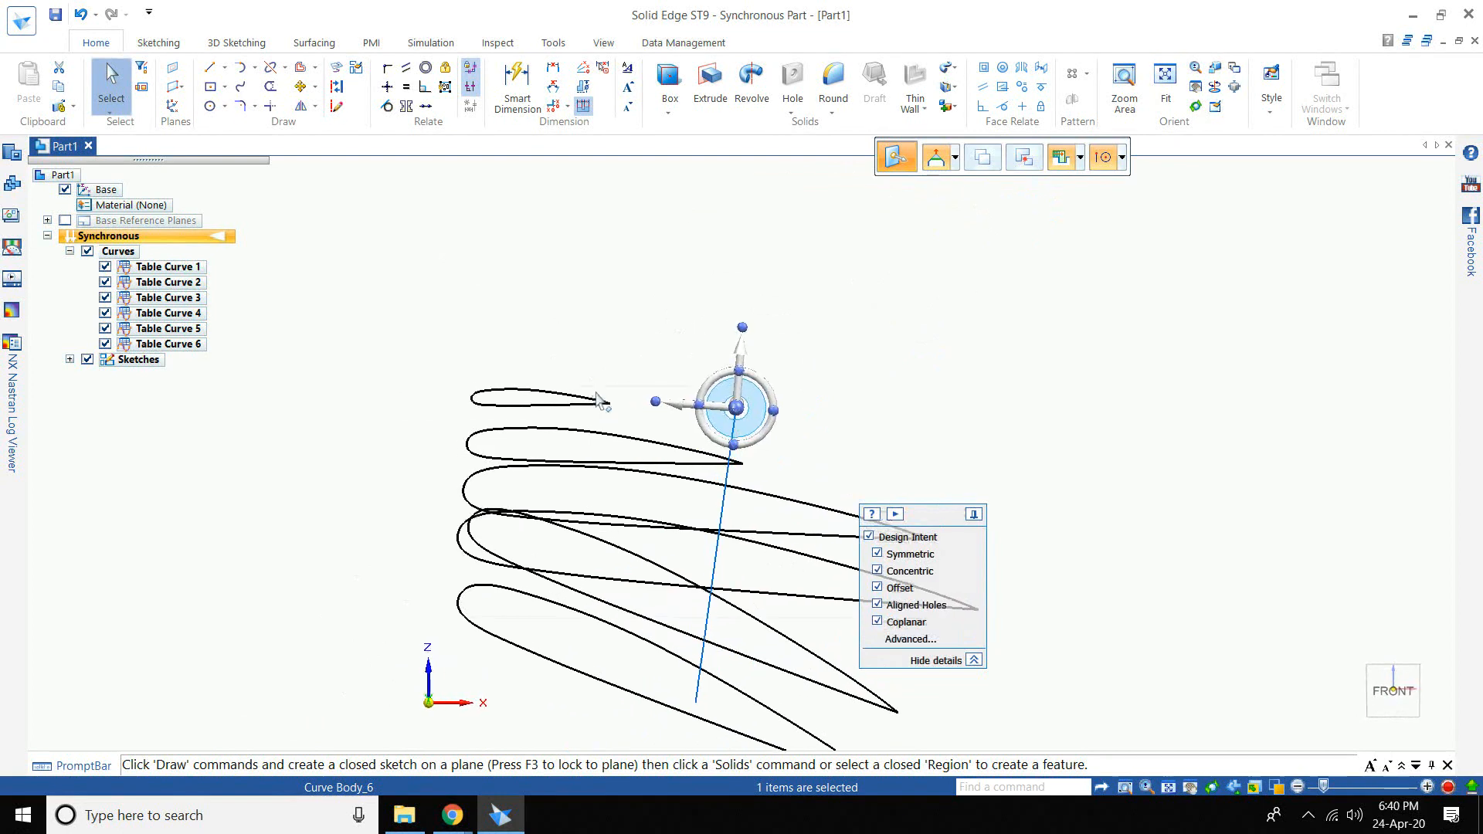
{"action": "key", "text": "Escape"}
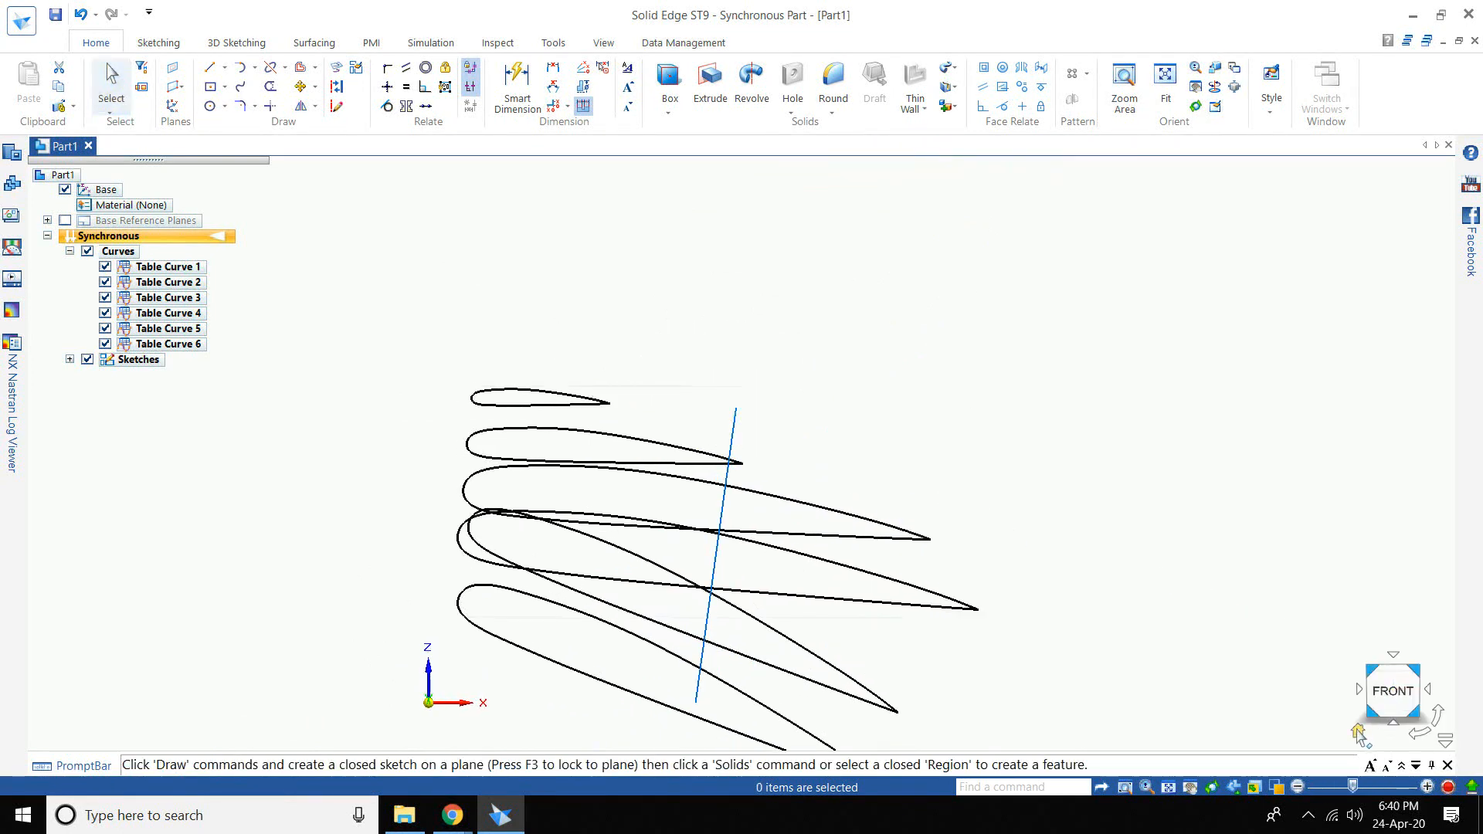
{"action": "left_click", "coordinate": [1360, 737]}
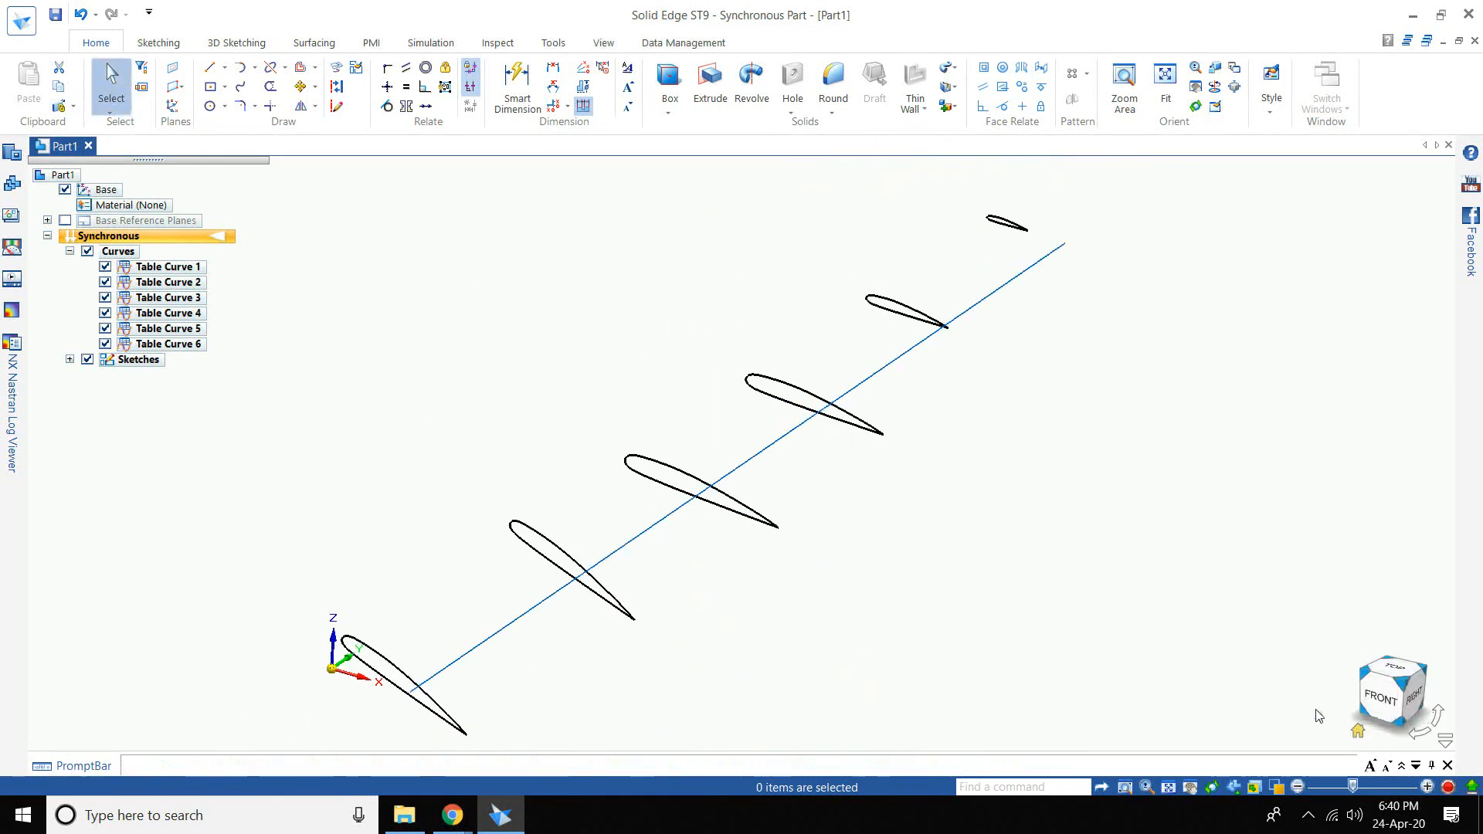
{"action": "left_click", "coordinate": [86, 359]}
{"action": "left_click", "coordinate": [70, 359]}
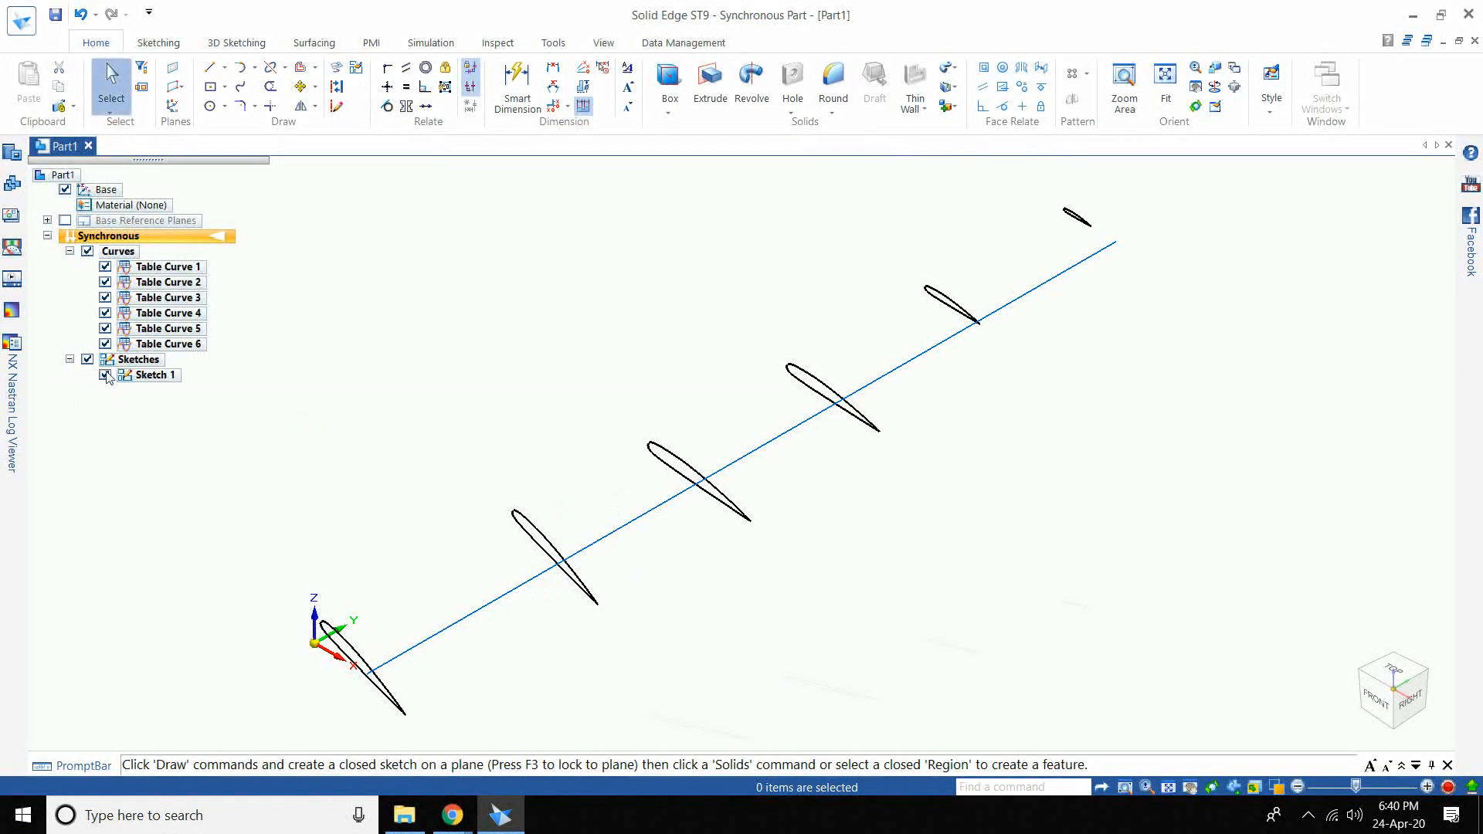
{"action": "left_click", "coordinate": [105, 375]}
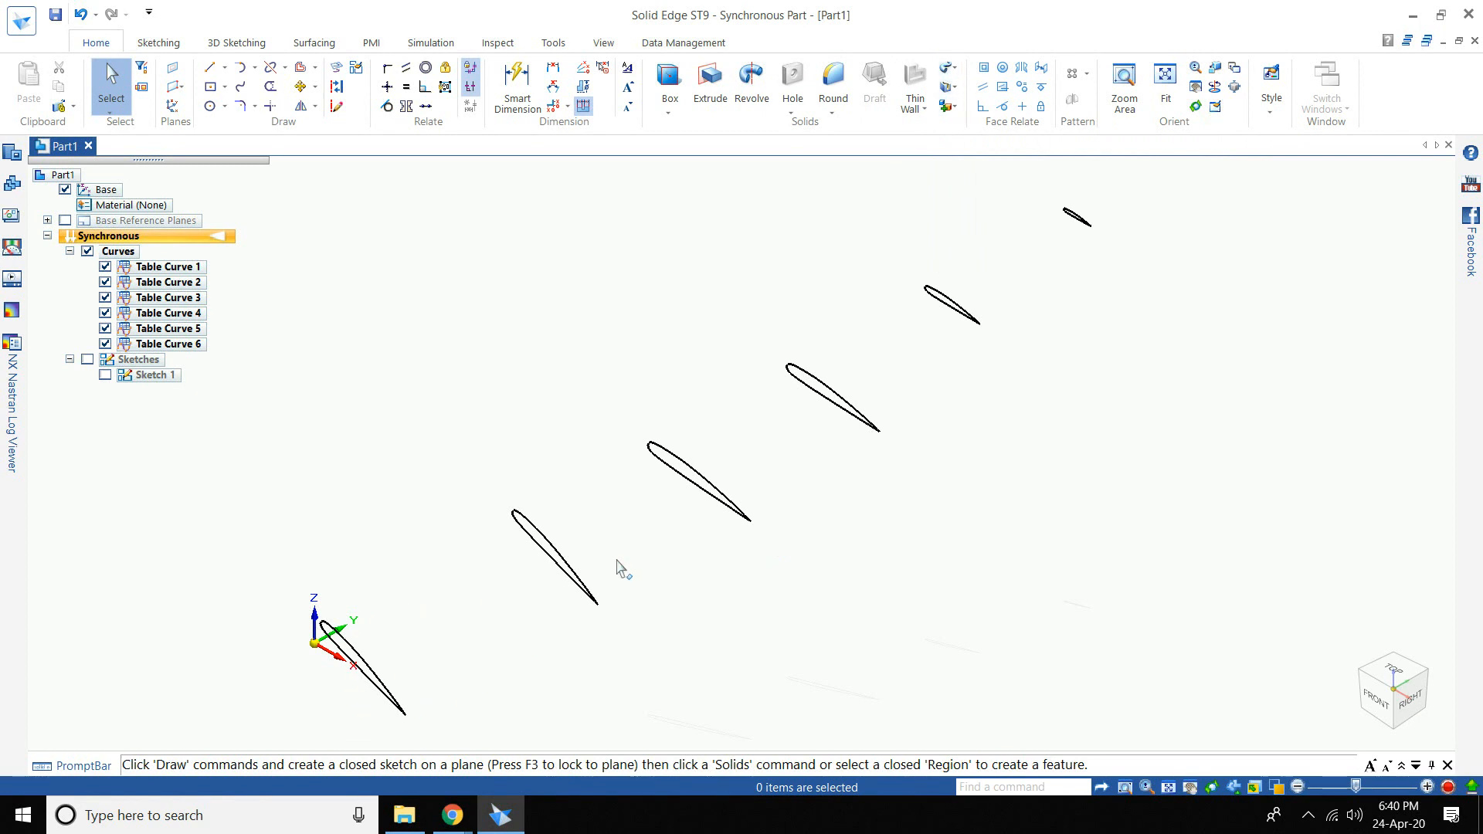
- Create a lofted protrusion through the airfoil sections, picked from root to tip
{"action": "left_click", "coordinate": [950, 68]}
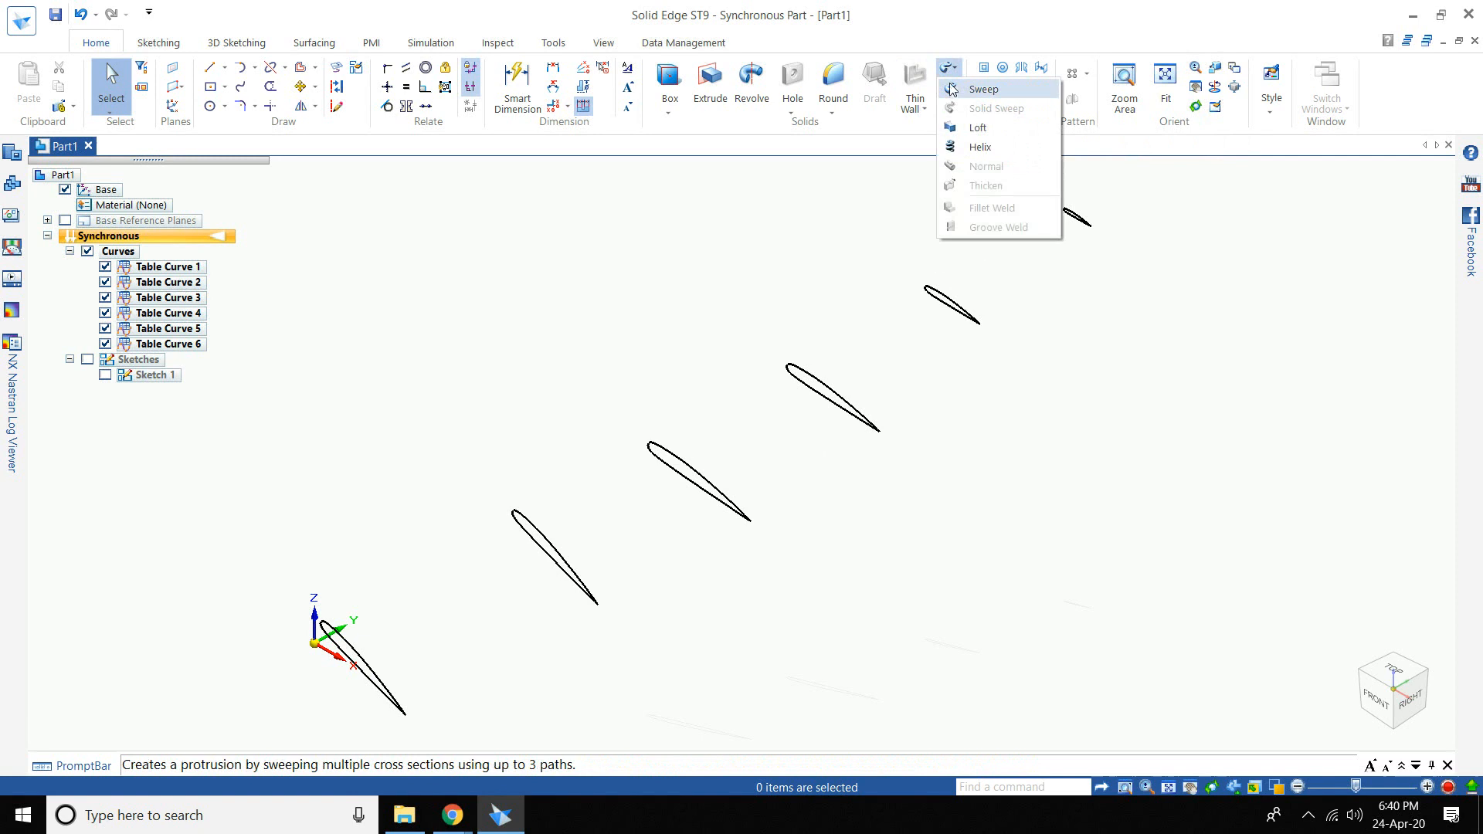
{"action": "left_click", "coordinate": [977, 127]}
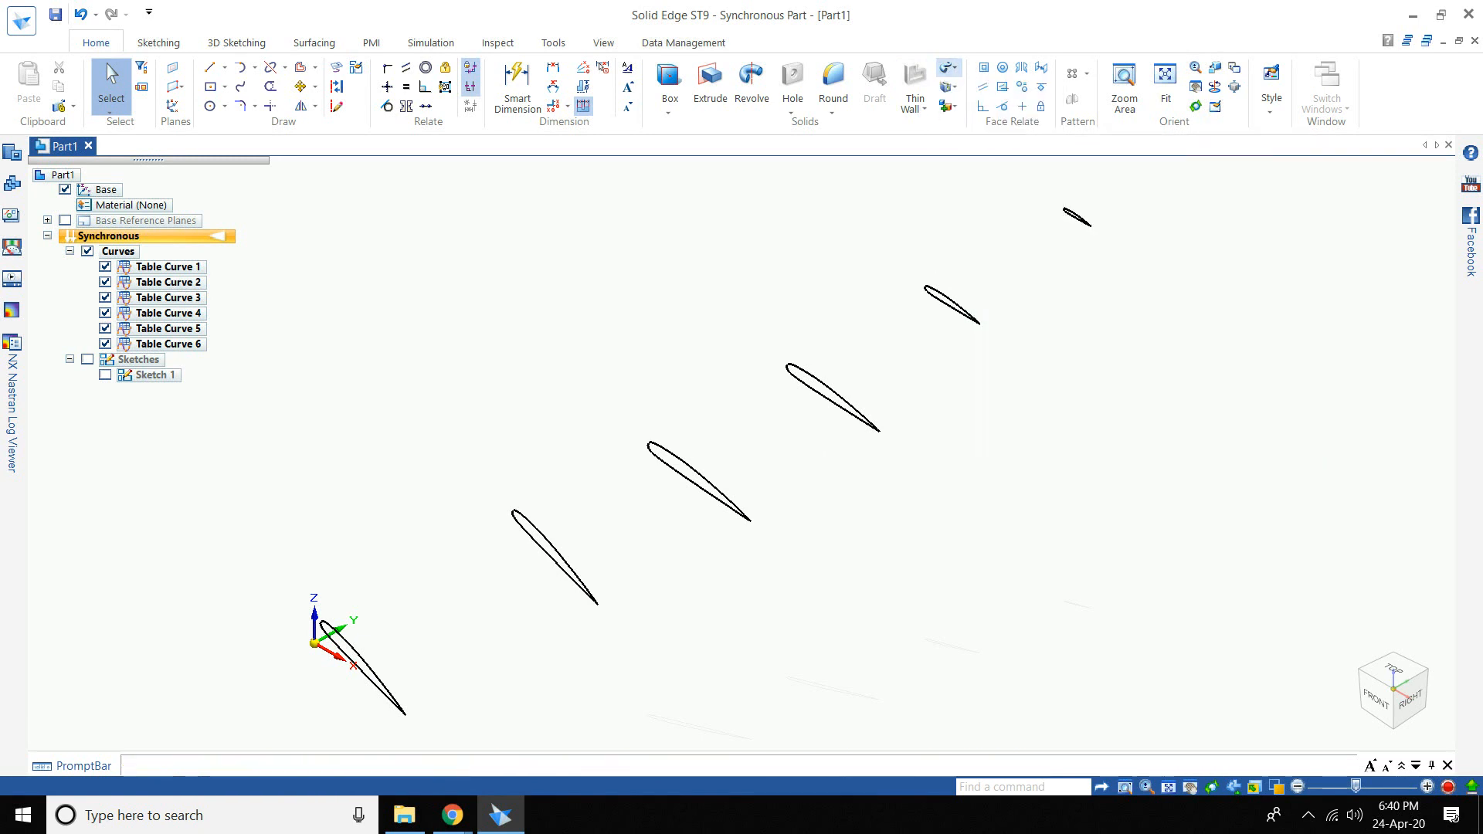
{"action": "left_click", "coordinate": [407, 720]}
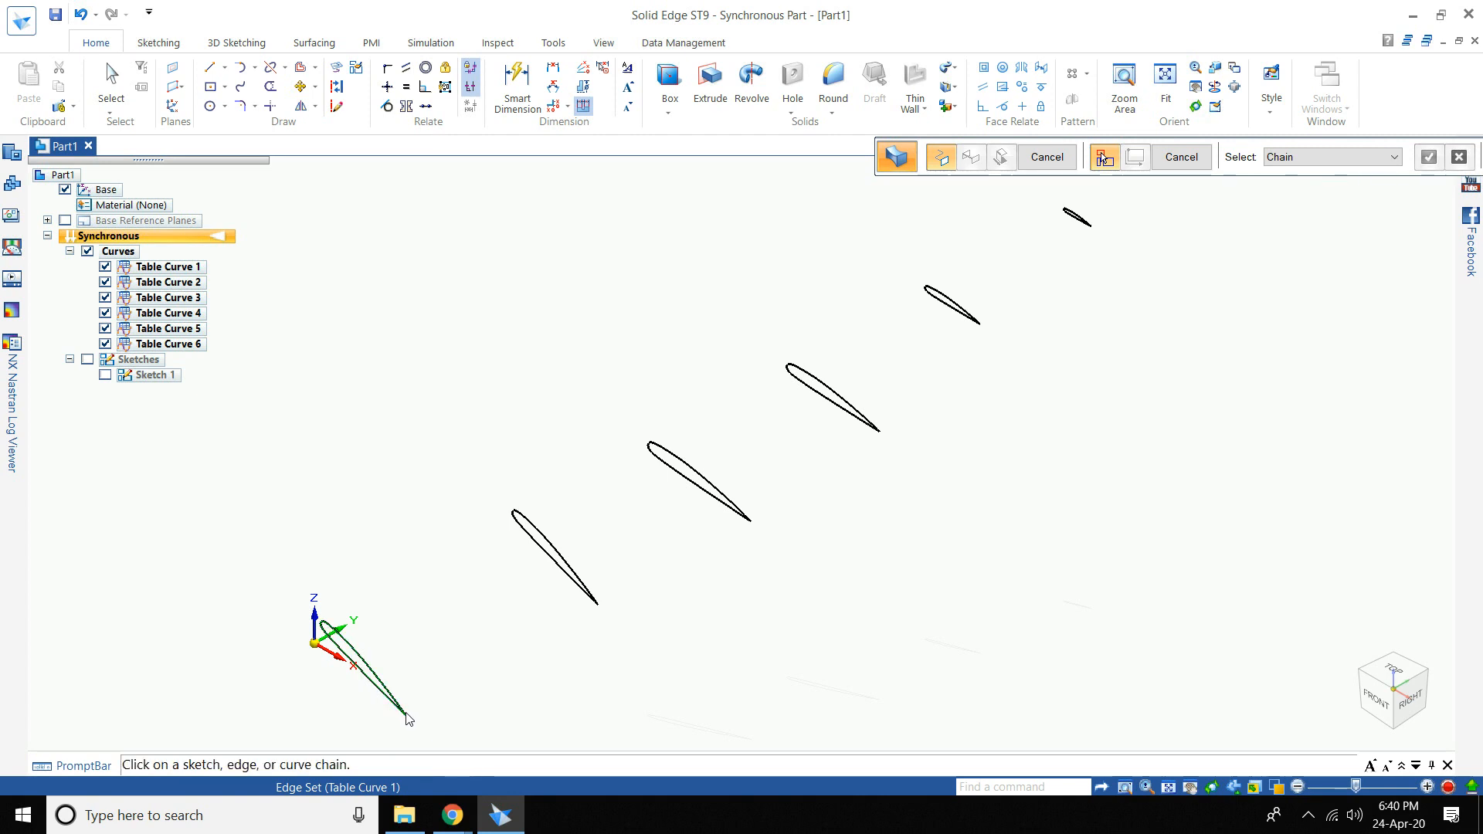
{"action": "left_click", "coordinate": [598, 609]}
{"action": "left_click", "coordinate": [751, 523]}
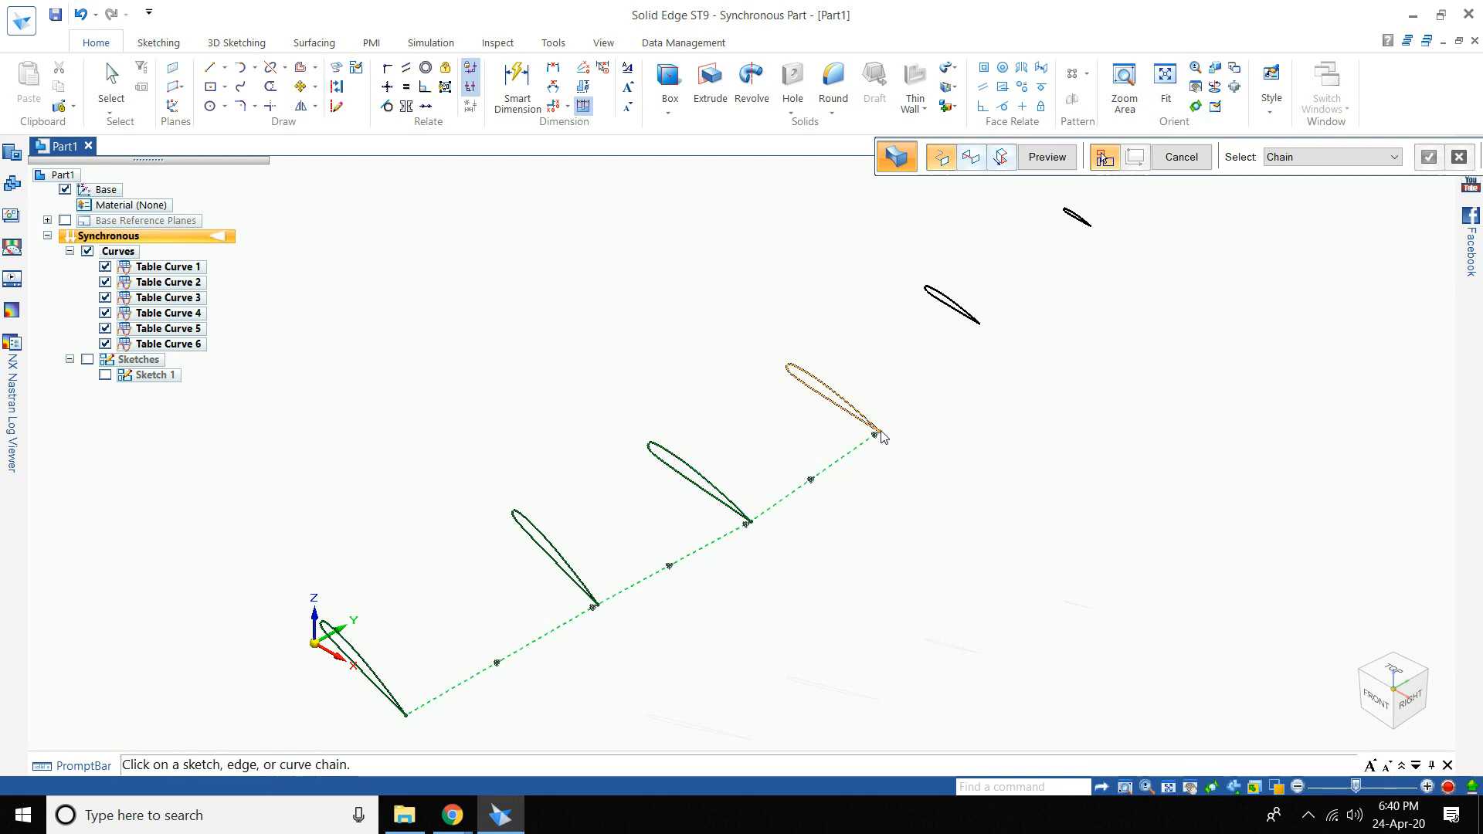
{"action": "left_click", "coordinate": [979, 329]}
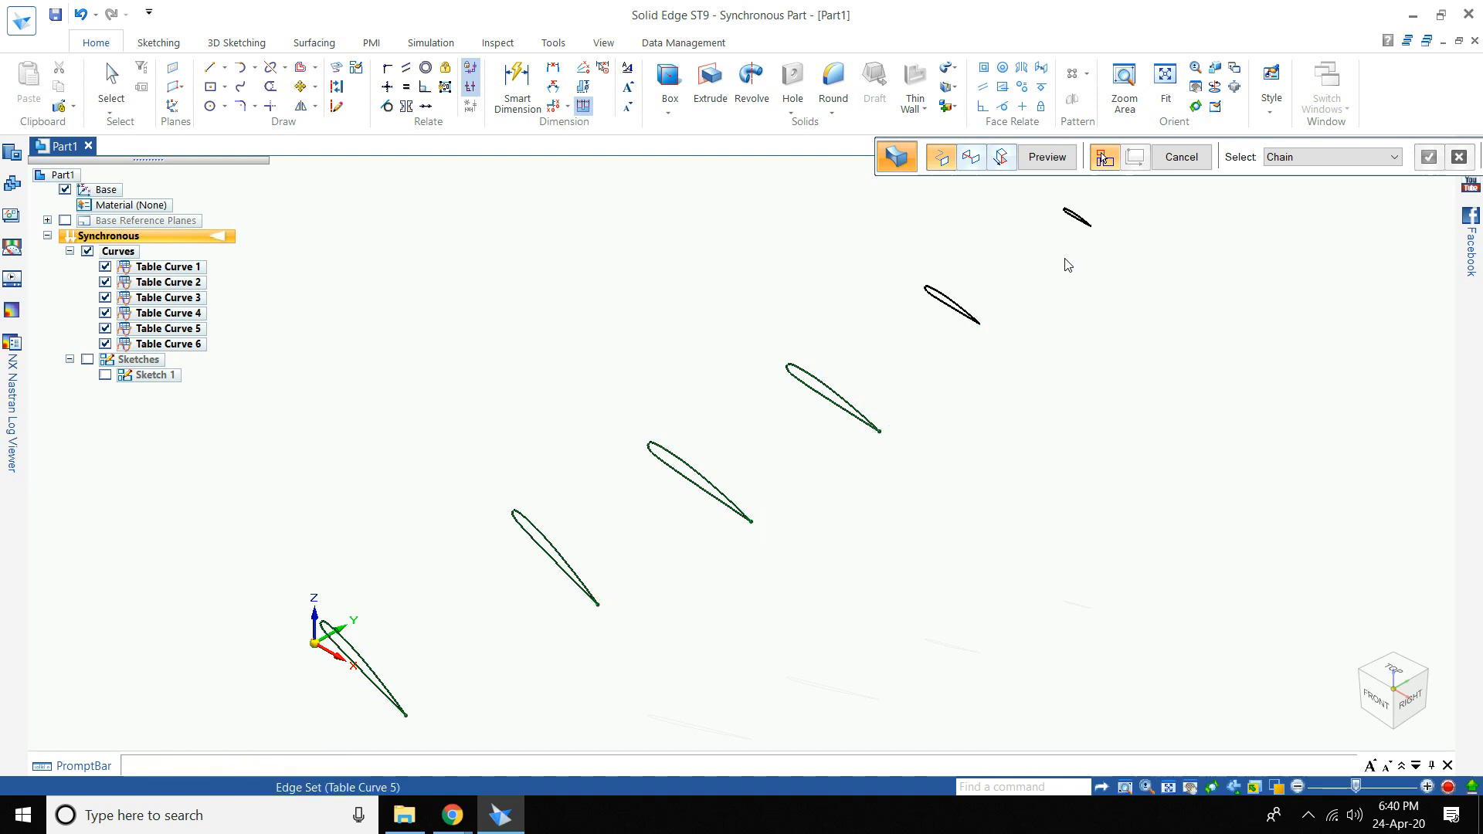
{"action": "left_click", "coordinate": [1097, 227]}
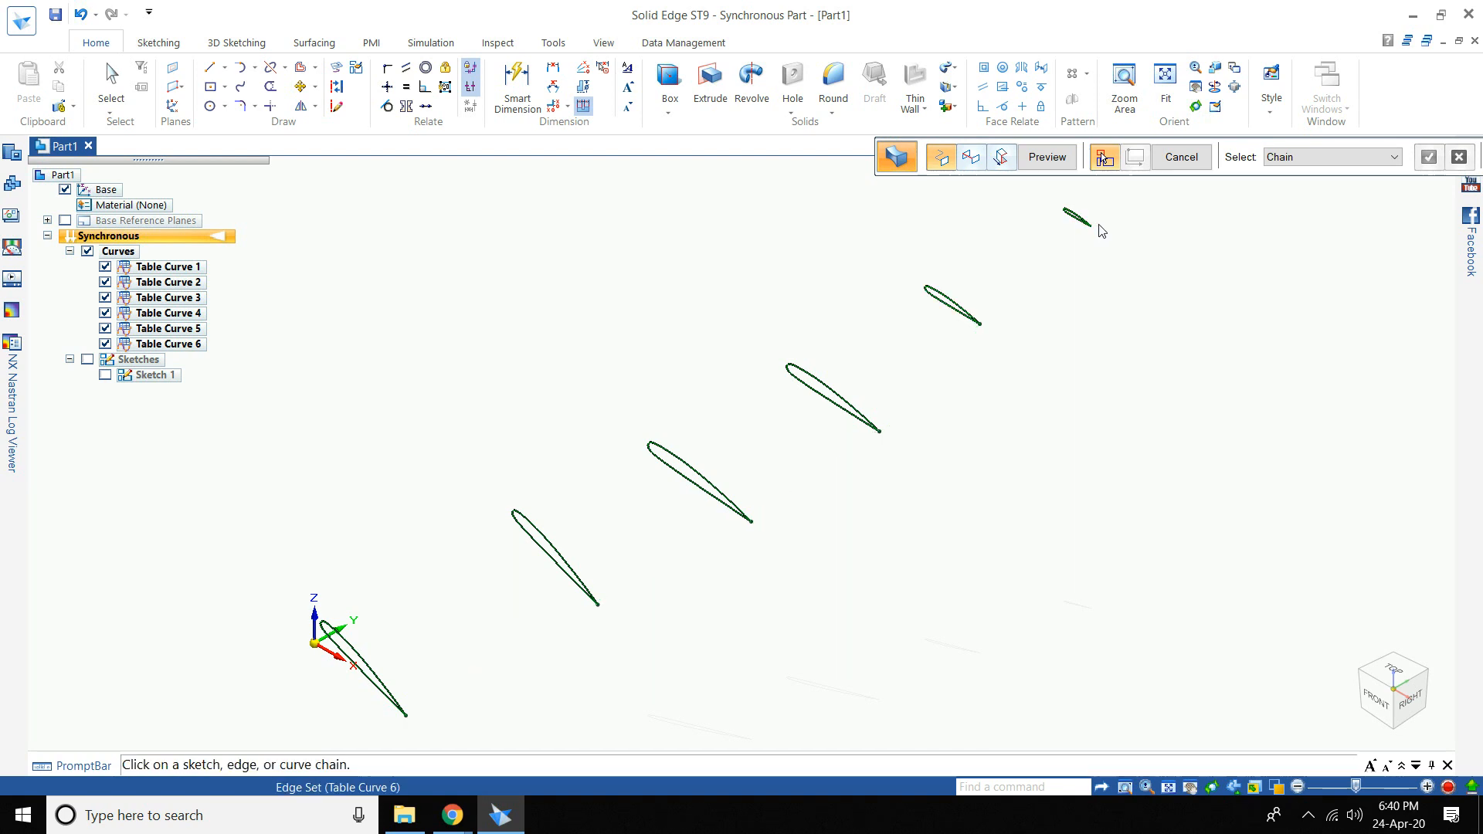
{"action": "right_click", "coordinate": [1107, 231]}
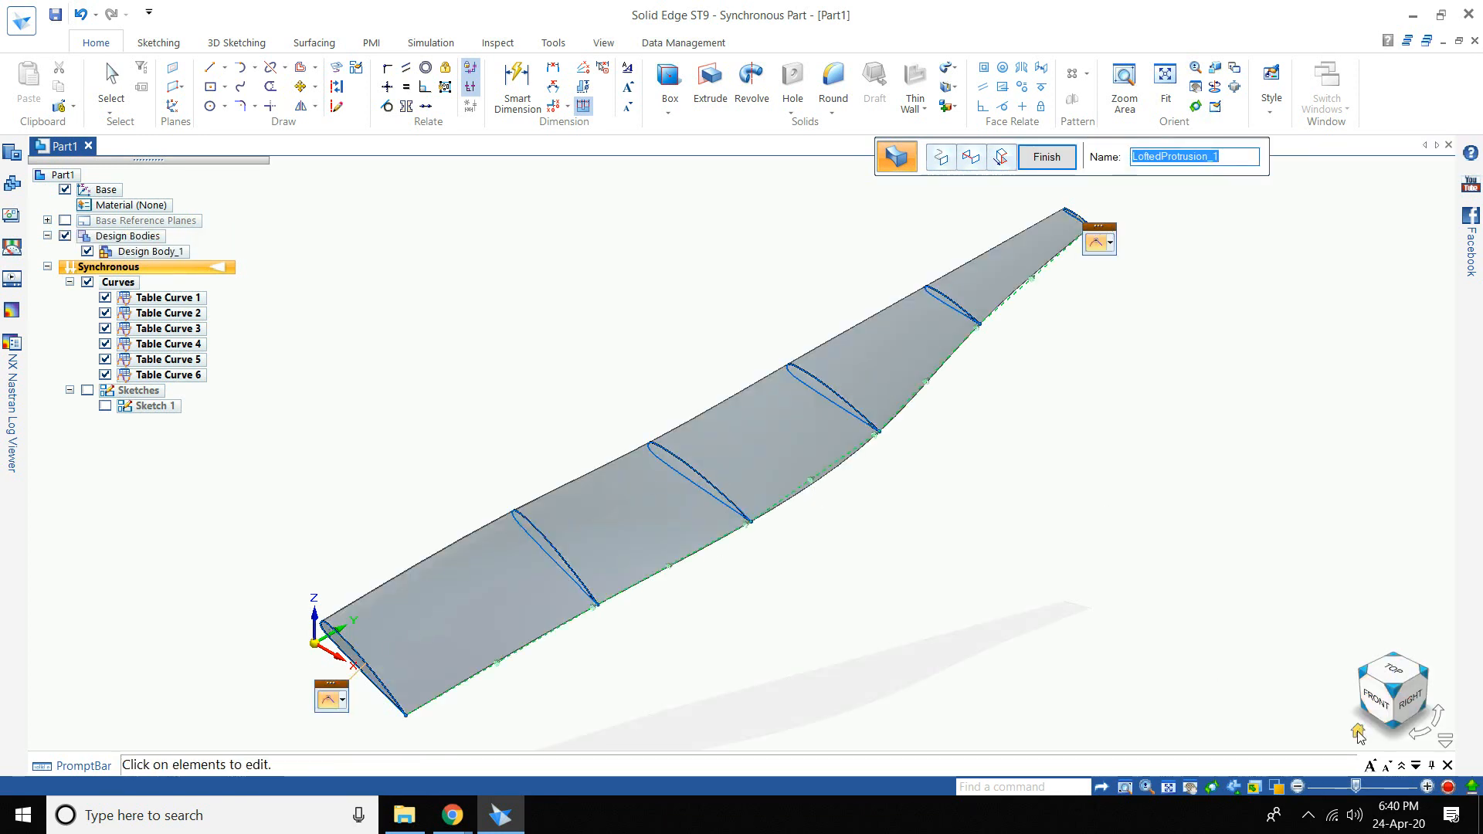
- View the loft from front and top, and show Sketch 1 along the blade
{"action": "left_click", "coordinate": [1357, 731]}
{"action": "left_click", "coordinate": [1382, 703]}
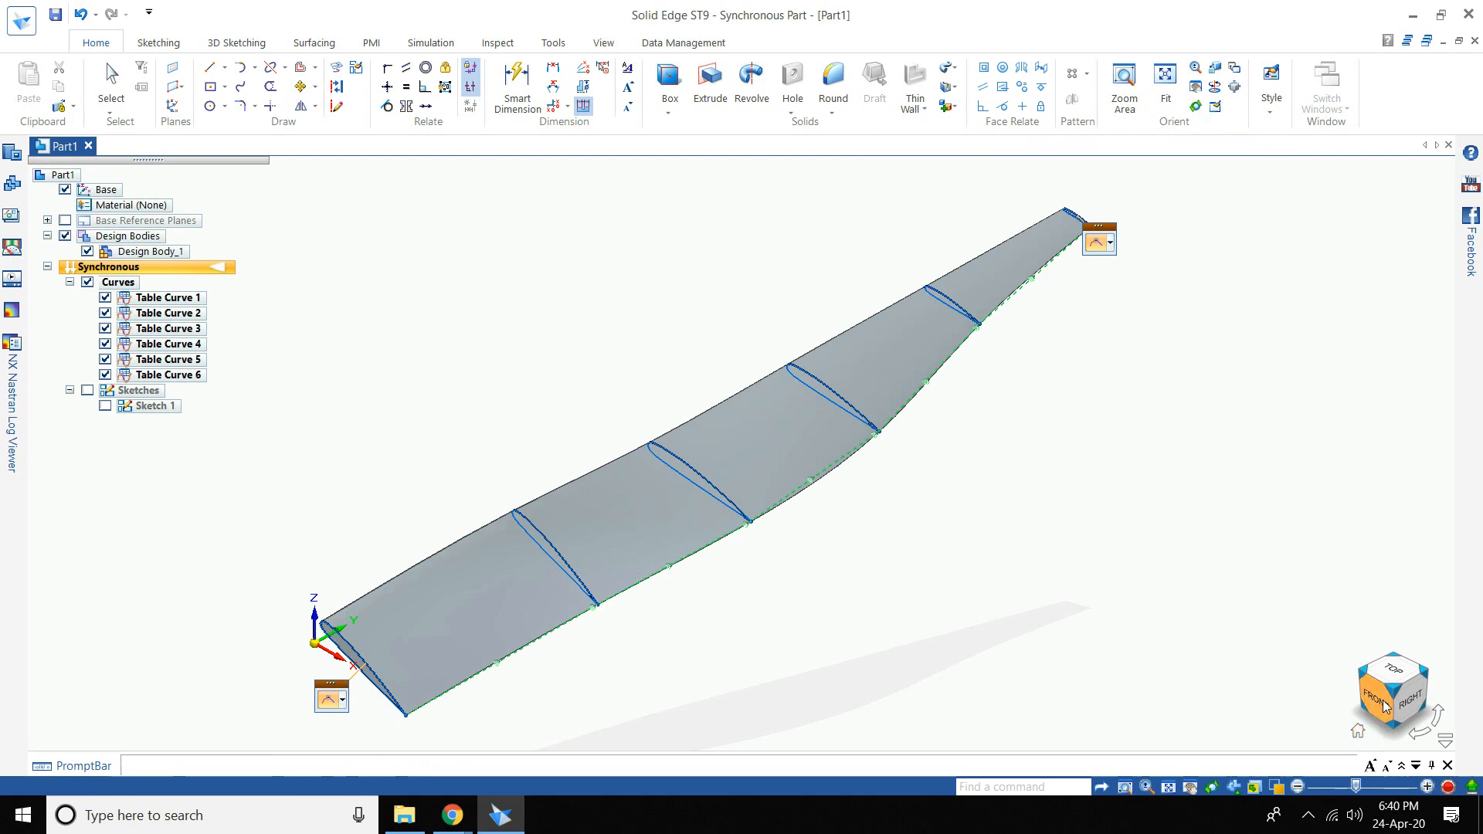
{"action": "scroll", "coordinate": [970, 485], "scroll_direction": "down", "scroll_amount": 5}
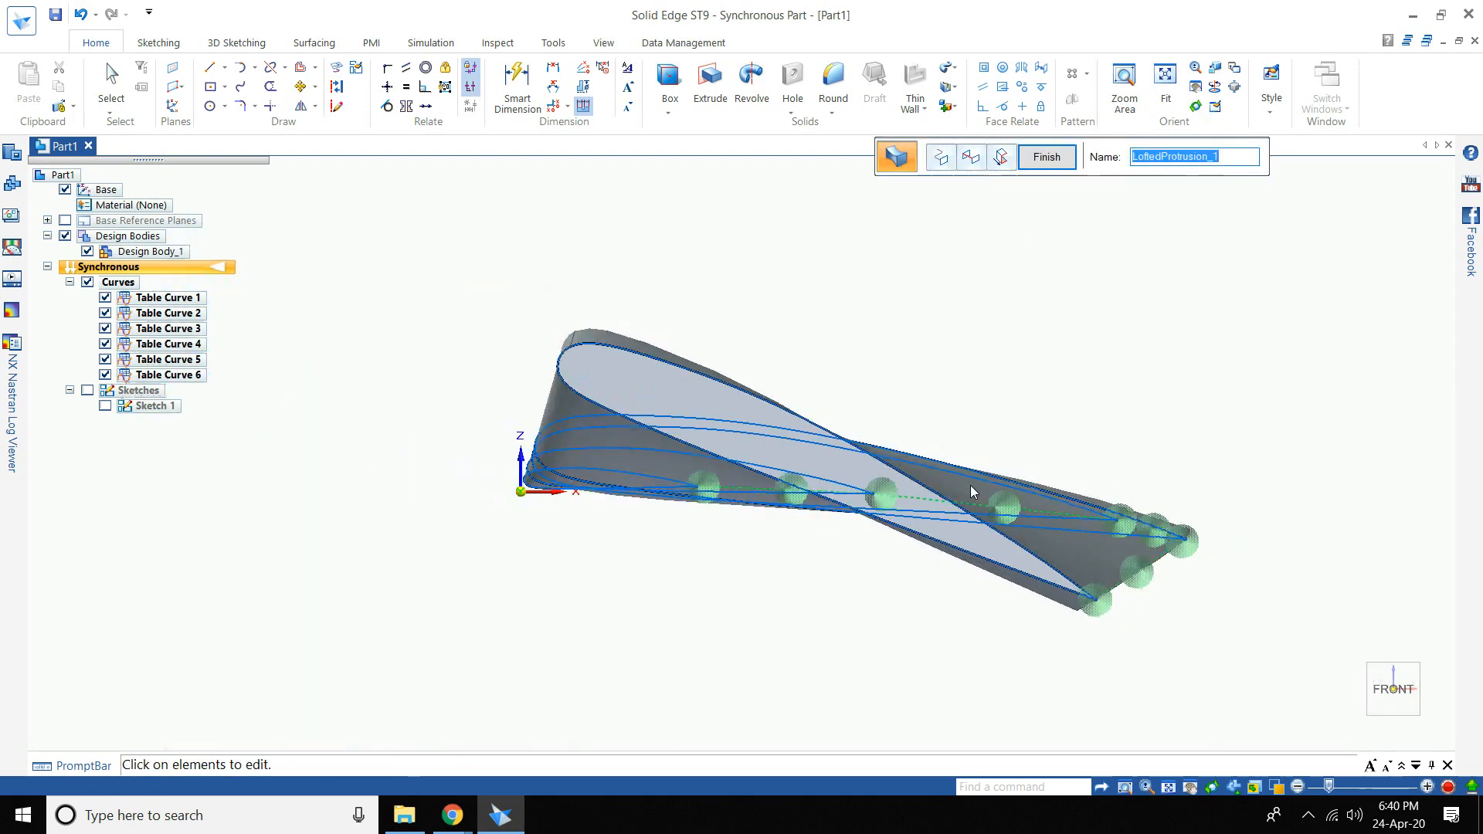
{"action": "scroll", "coordinate": [945, 407], "scroll_direction": "up", "scroll_amount": 2}
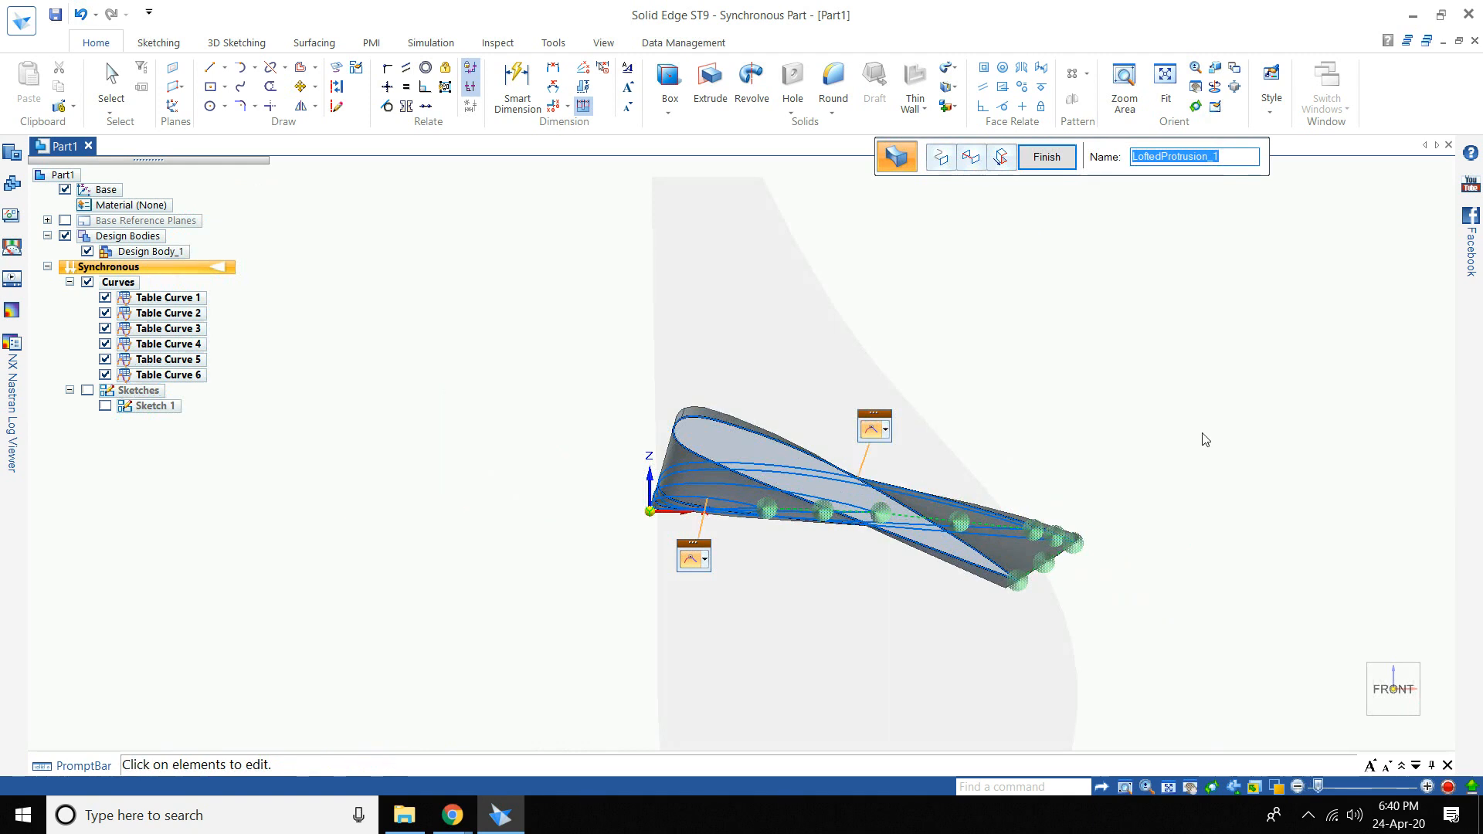
{"action": "mouse_move", "coordinate": [1405, 727]}
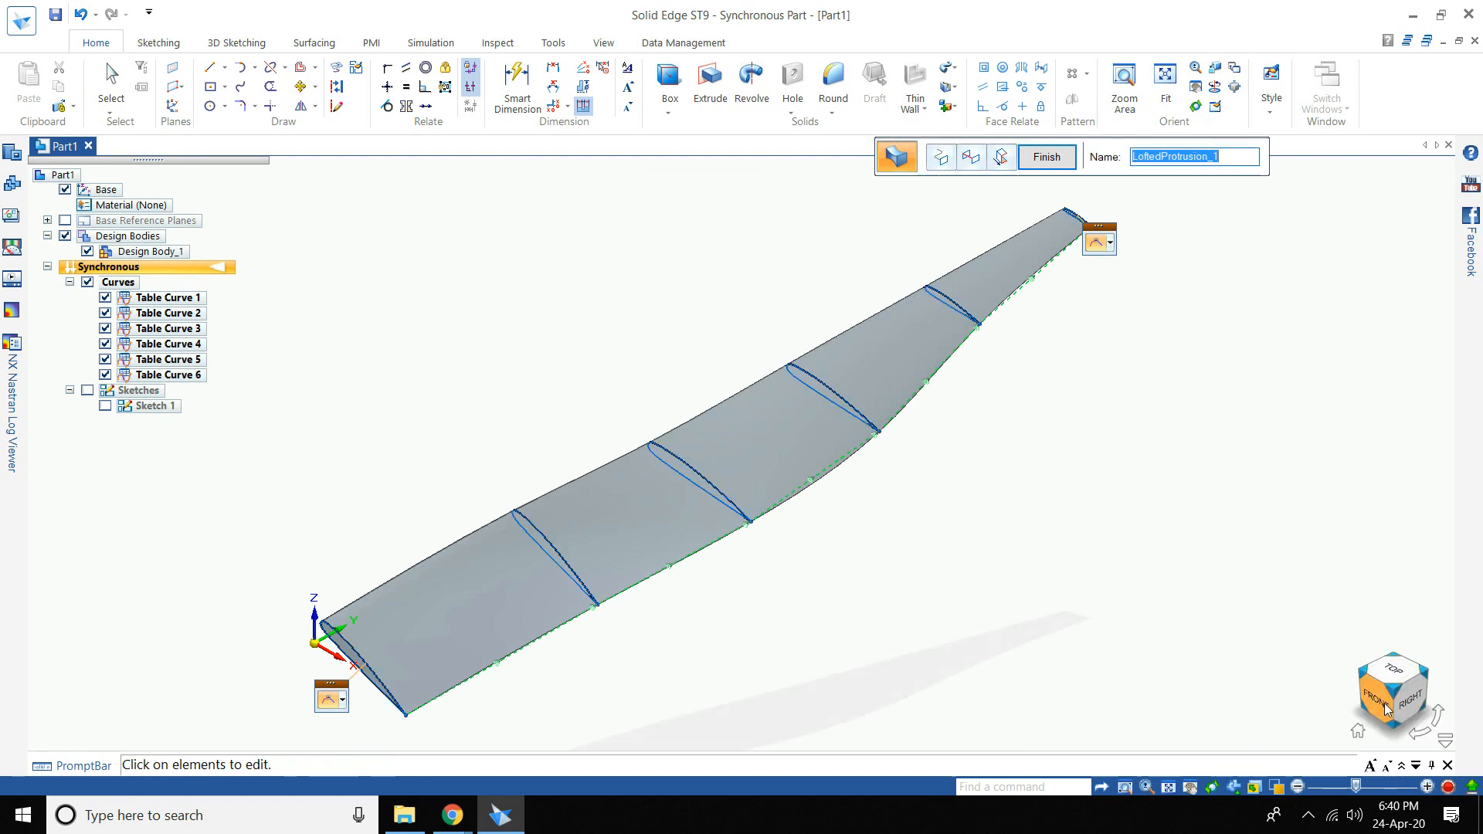
{"action": "left_click", "coordinate": [1392, 671]}
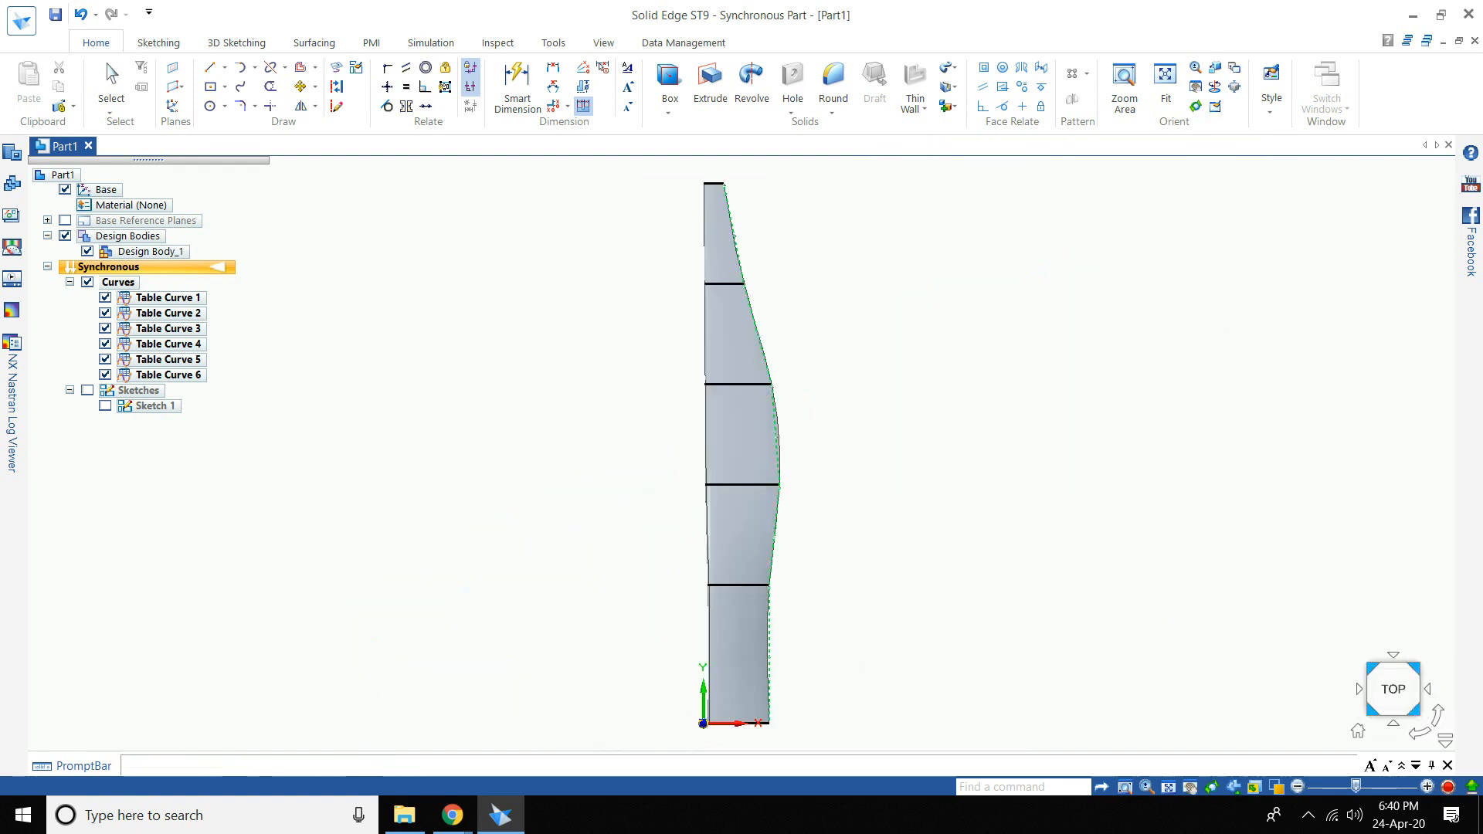
{"action": "left_click", "coordinate": [106, 406]}
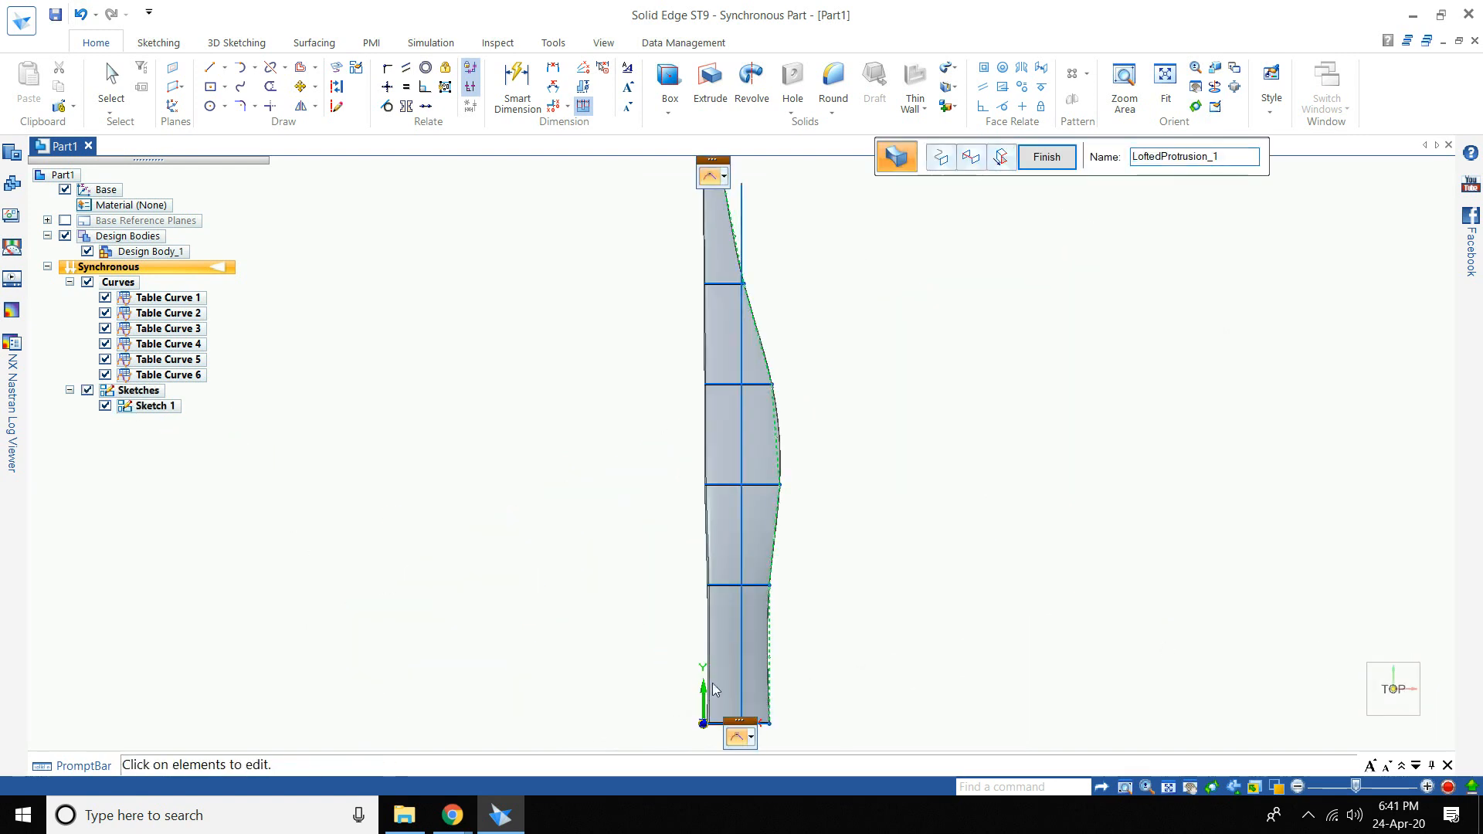
{"action": "scroll", "coordinate": [792, 734], "scroll_direction": "up", "scroll_amount": 2}
{"action": "scroll", "coordinate": [781, 692], "scroll_direction": "up", "scroll_amount": 2}
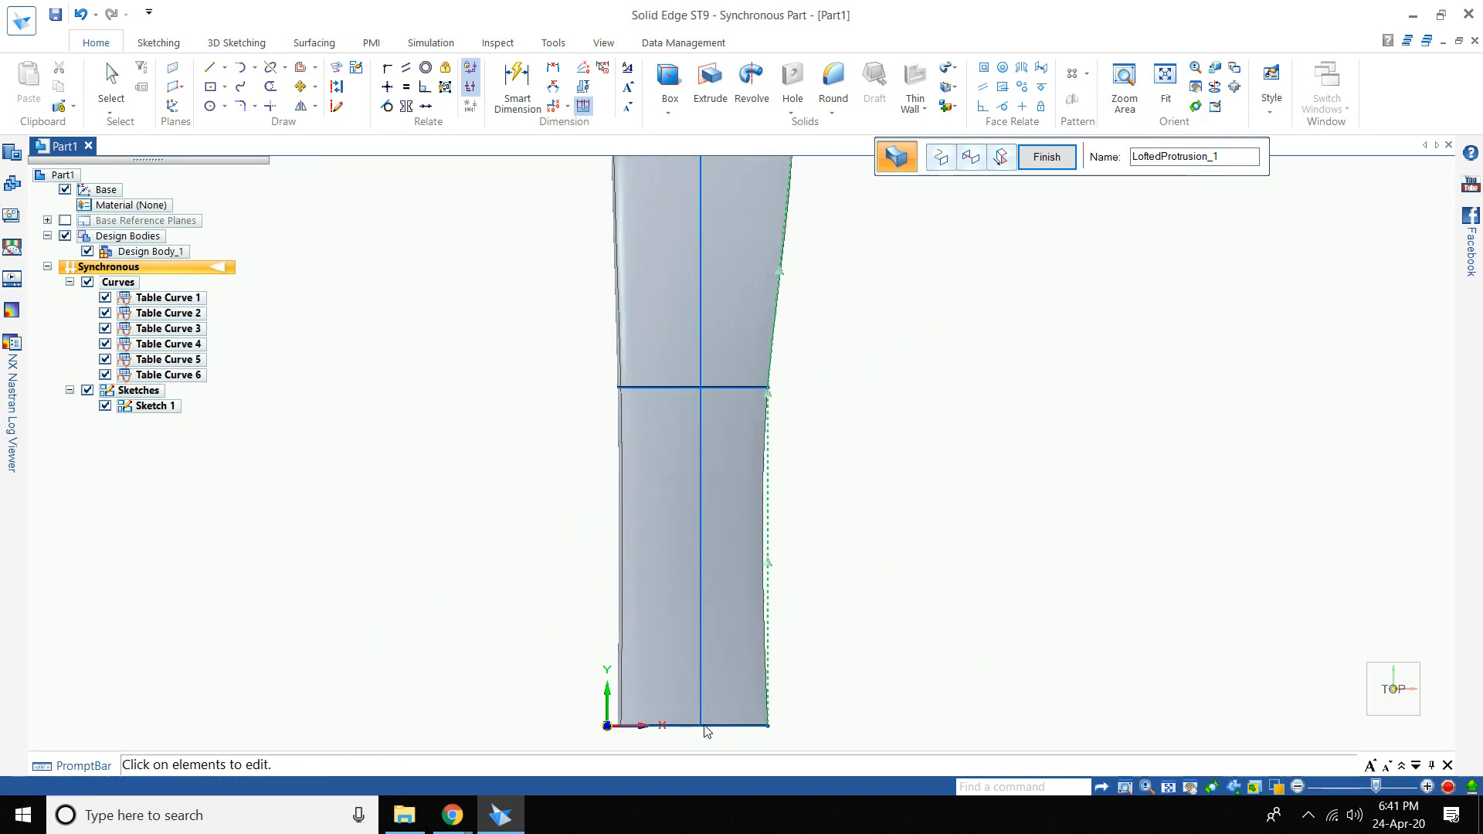
{"action": "left_click", "coordinate": [224, 106]}
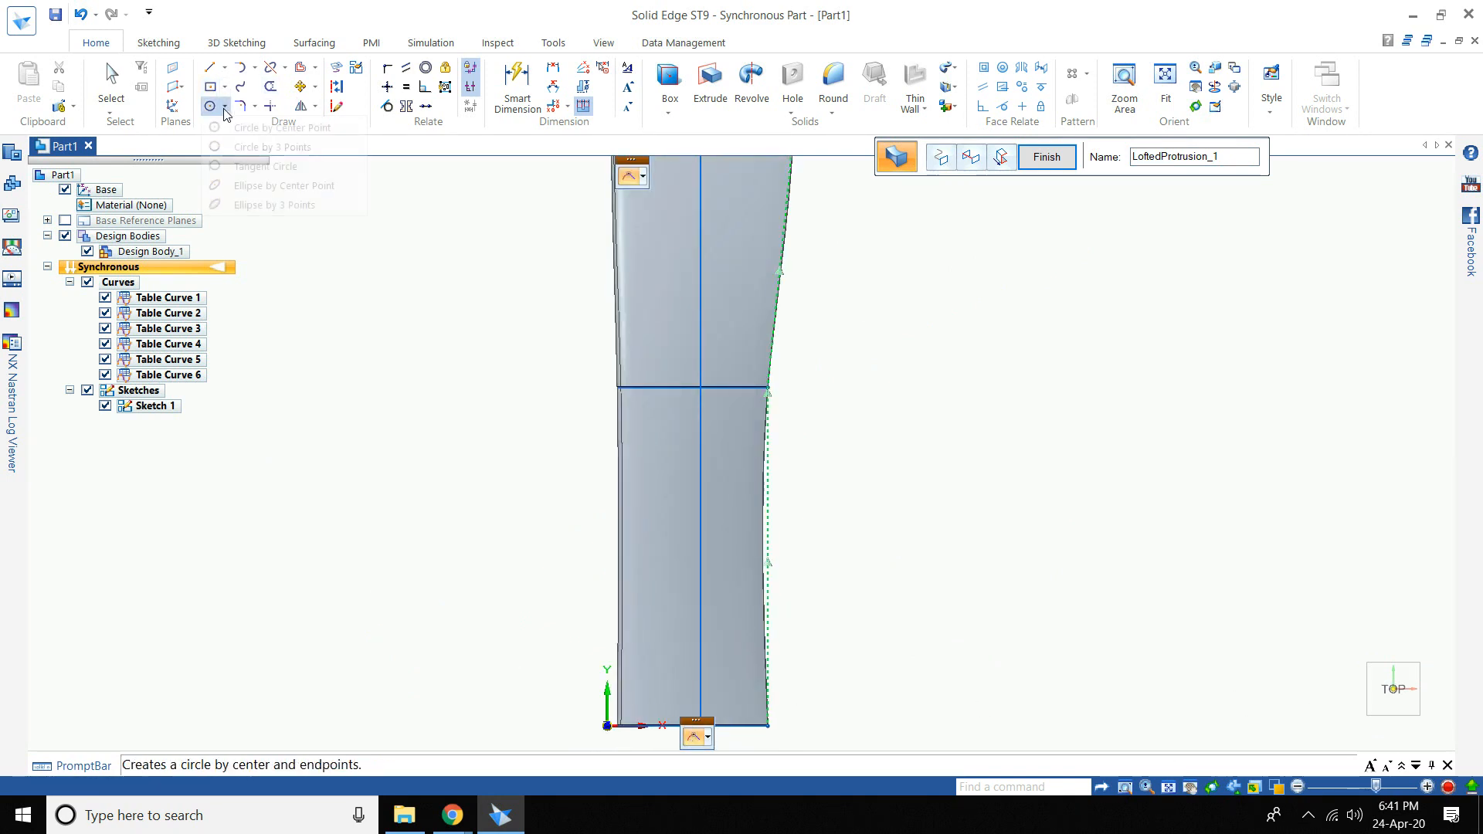
{"action": "left_click", "coordinate": [452, 814]}
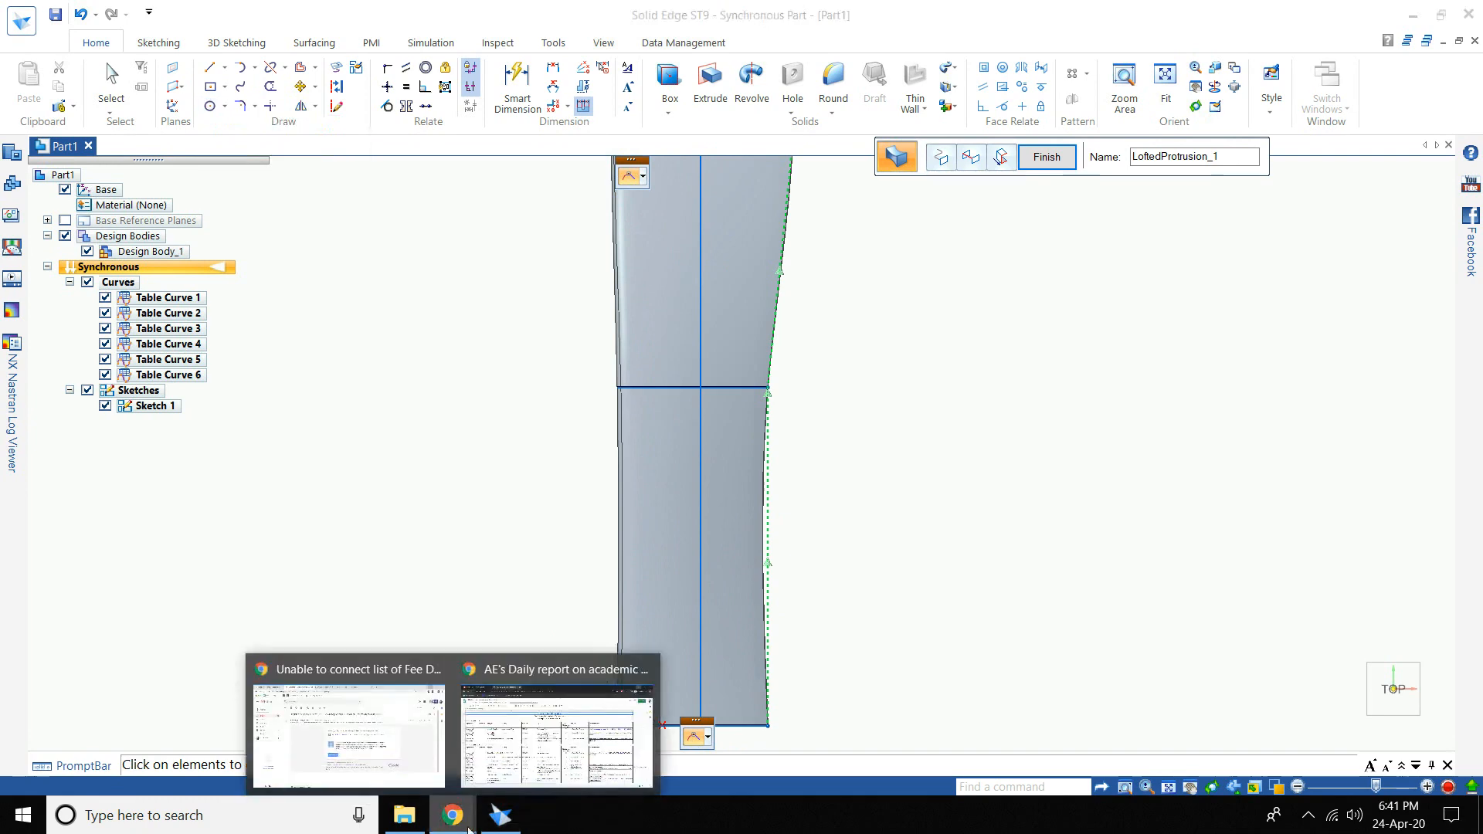
{"action": "left_click", "coordinate": [416, 819]}
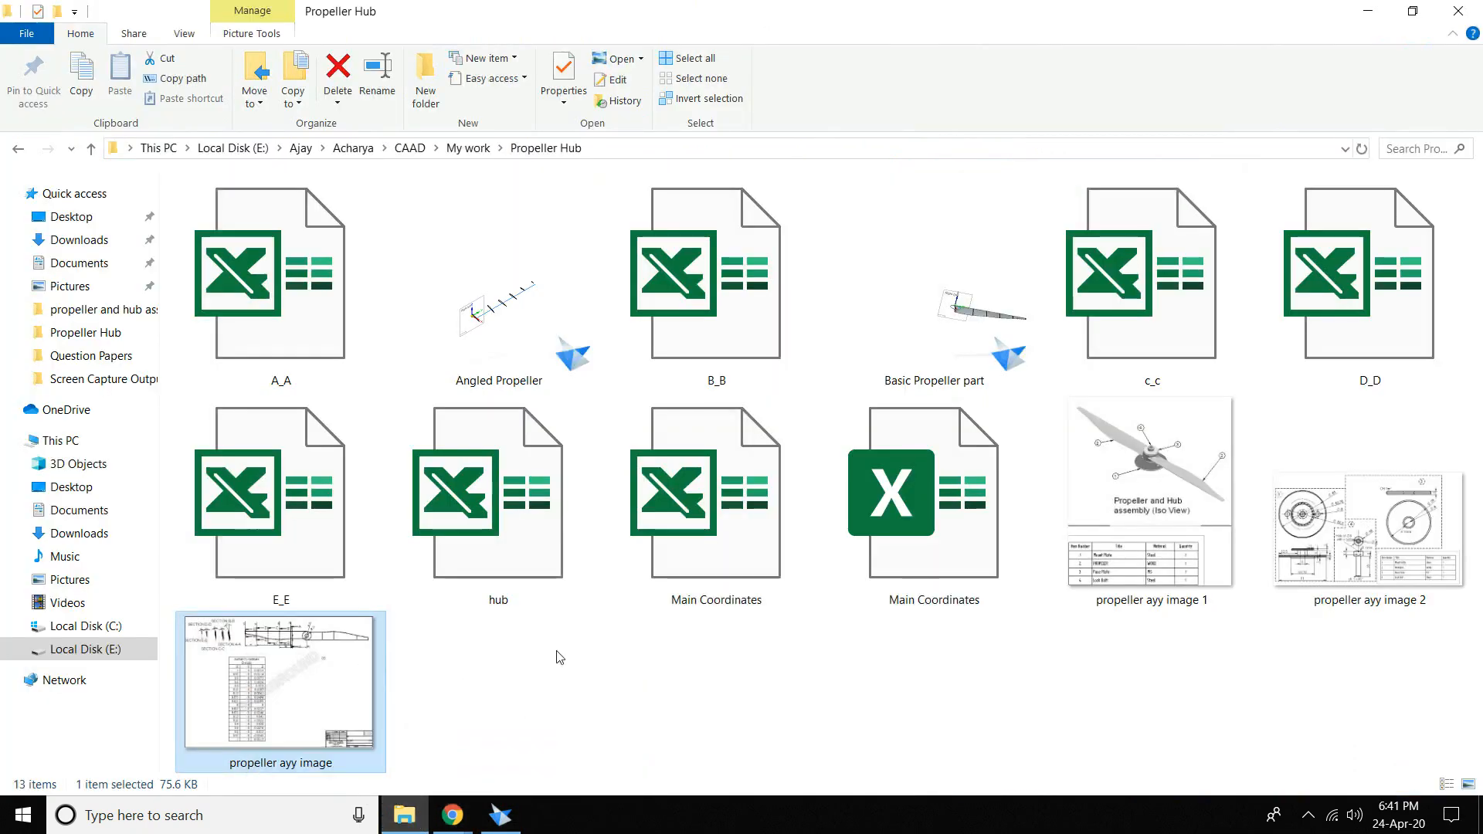
{"action": "double_click", "coordinate": [274, 717]}
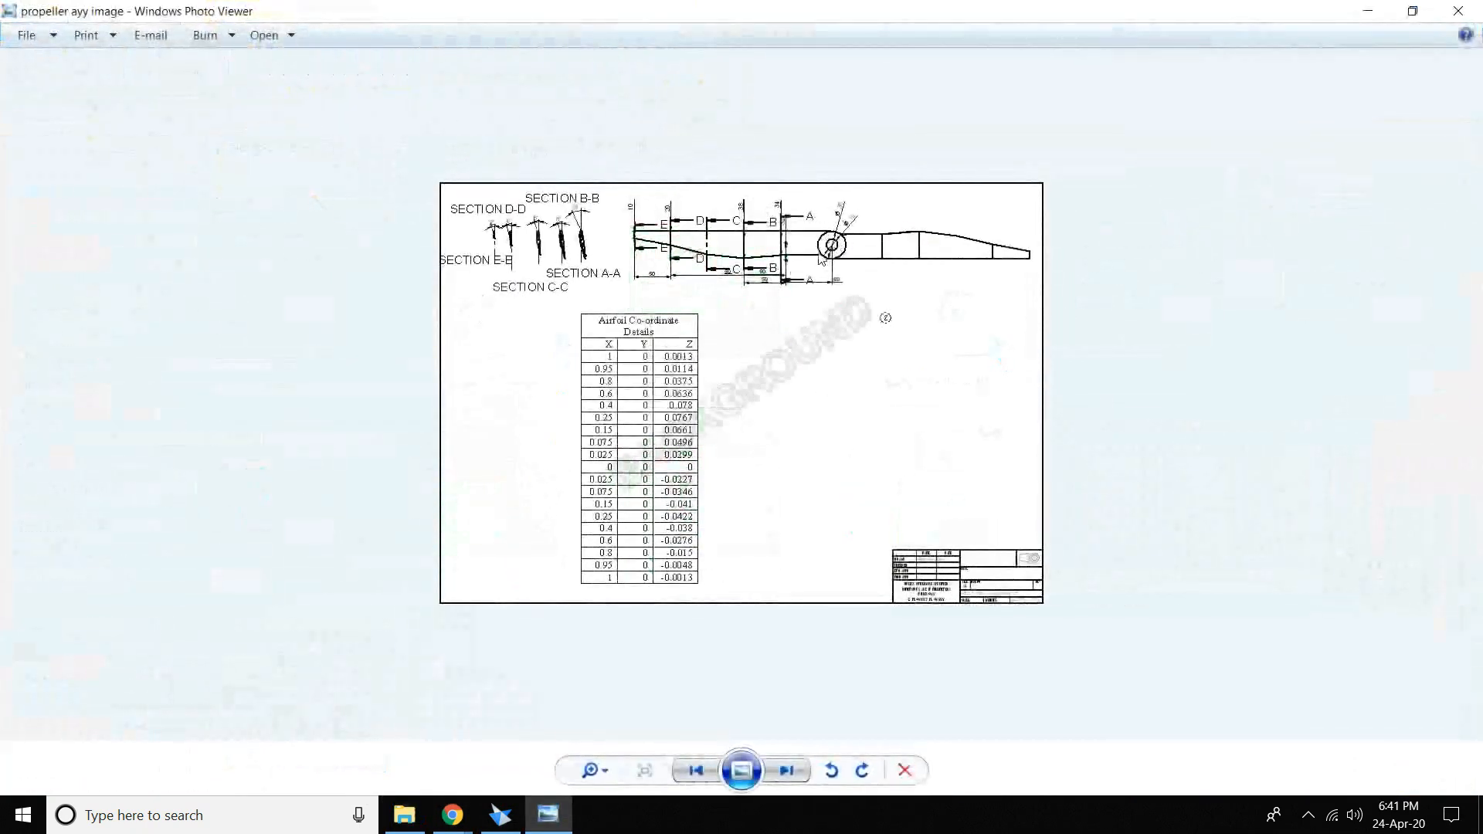
{"action": "scroll", "coordinate": [850, 245], "scroll_direction": "up", "scroll_amount": 3}
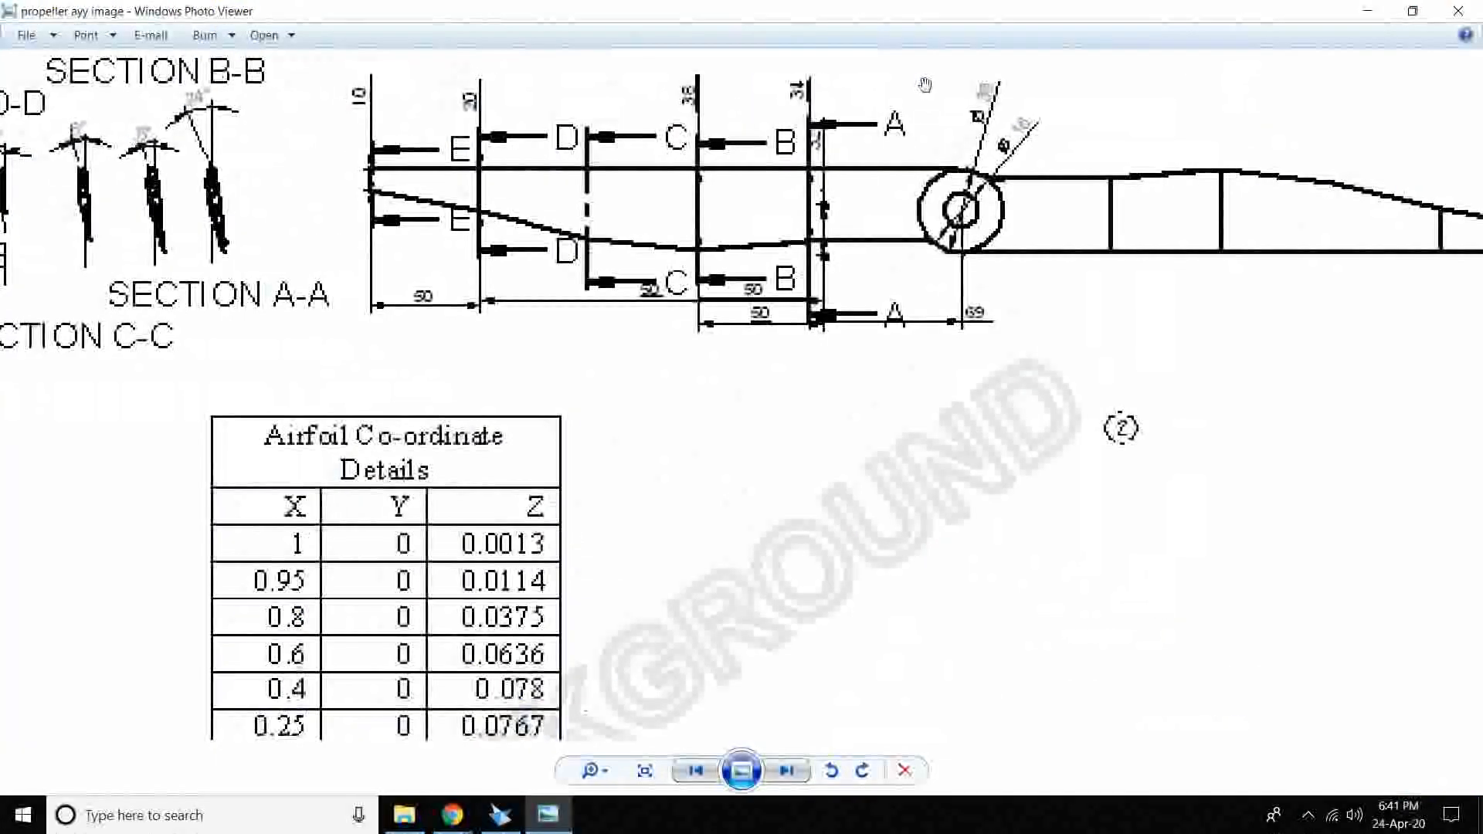
{"action": "left_click", "coordinate": [1368, 11]}
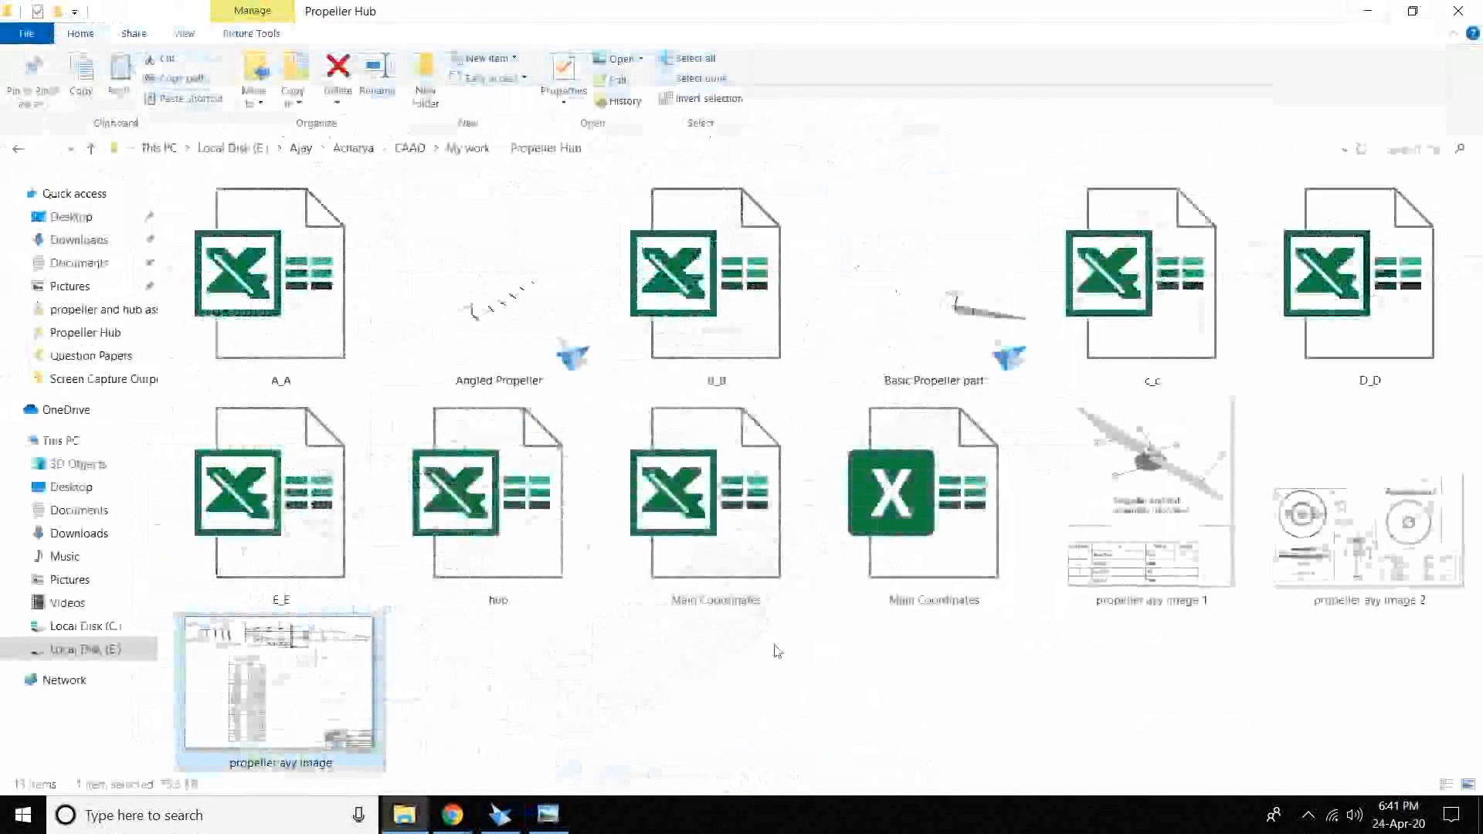
{"action": "left_click", "coordinate": [500, 815]}
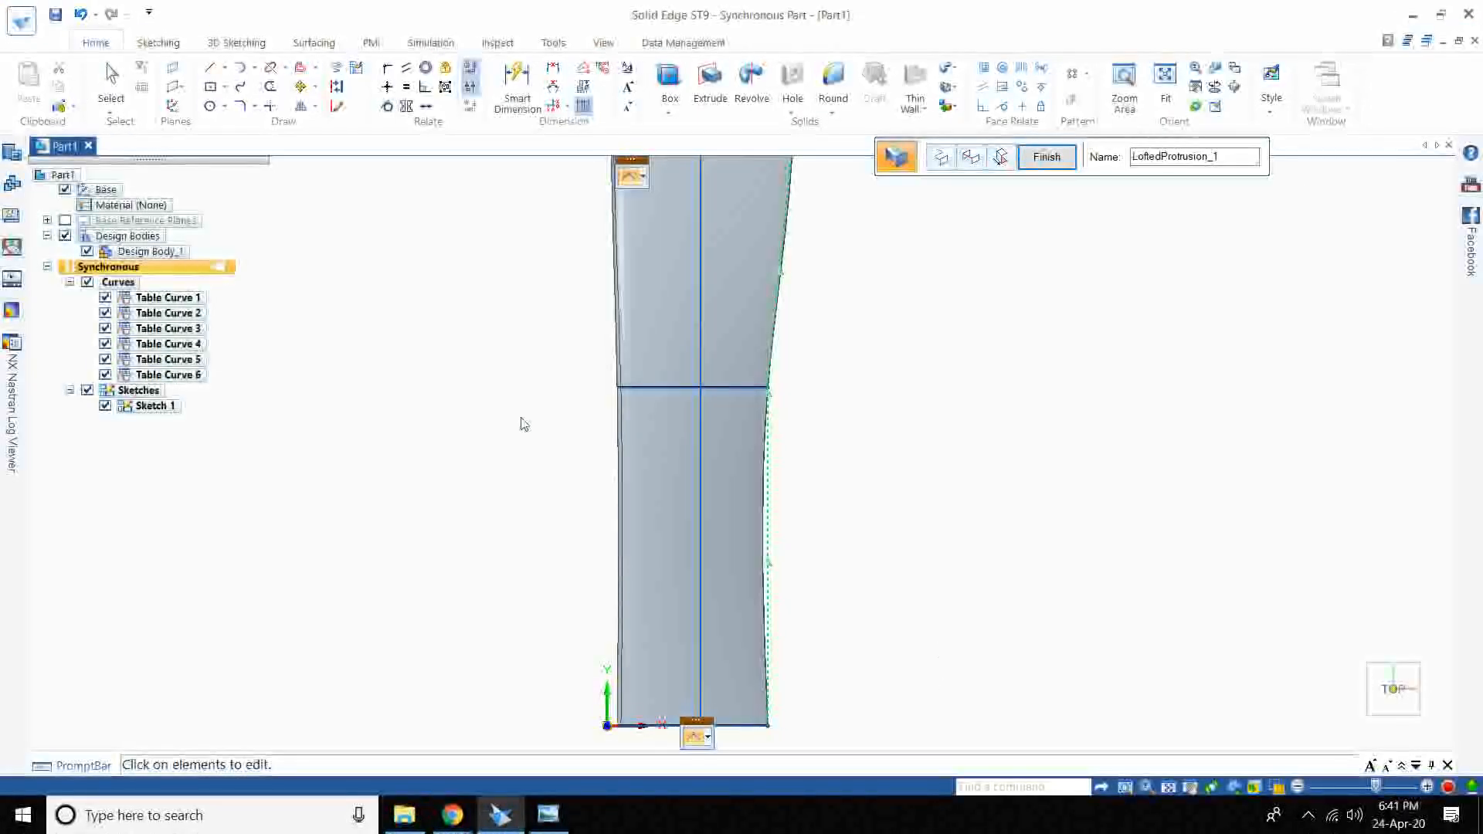
- Draw a 39 mm diameter circle centred on the sketch line's bottom endpoint
{"action": "left_click", "coordinate": [222, 105]}
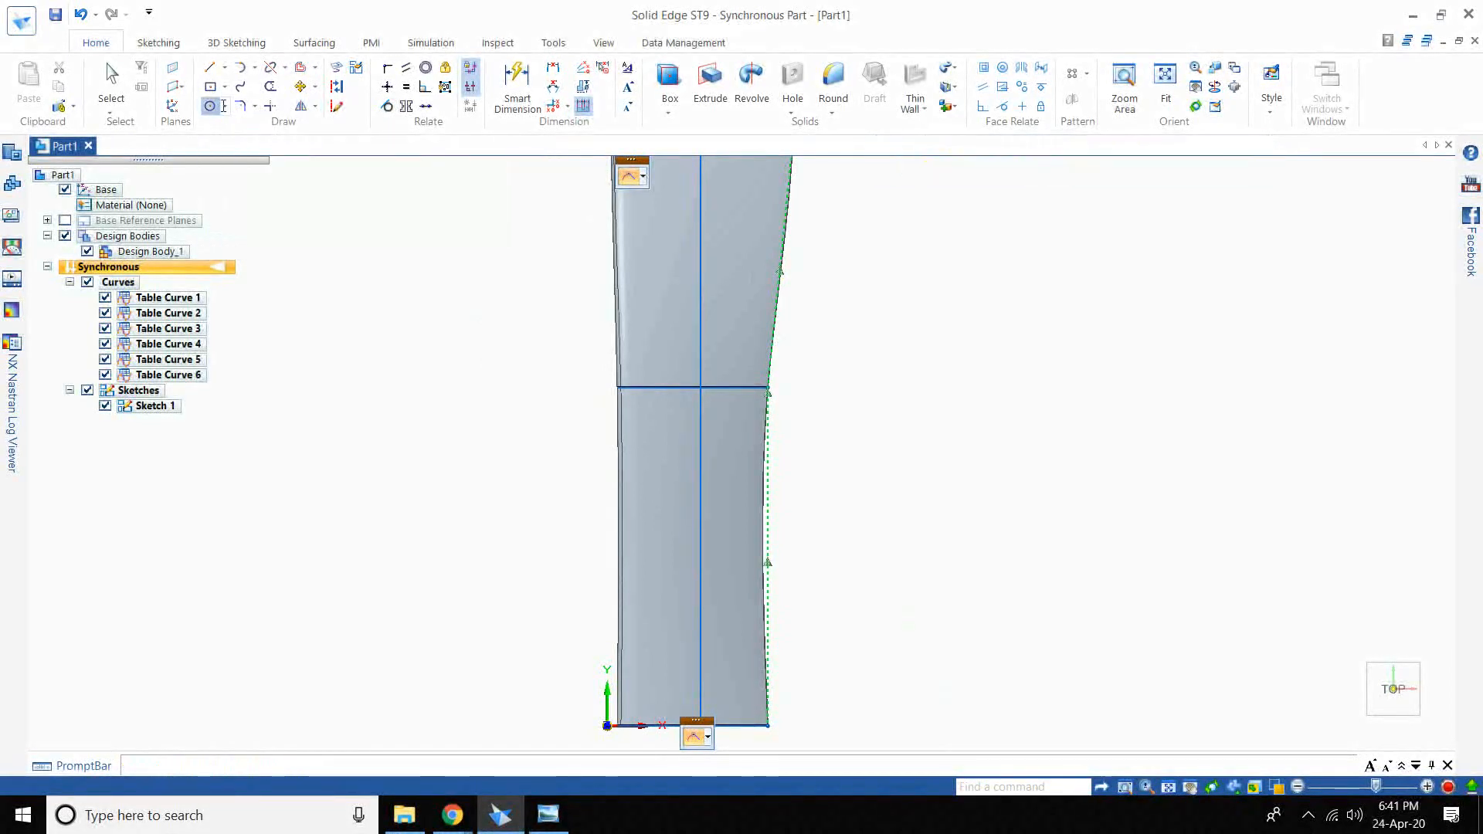
{"action": "left_click", "coordinate": [225, 107]}
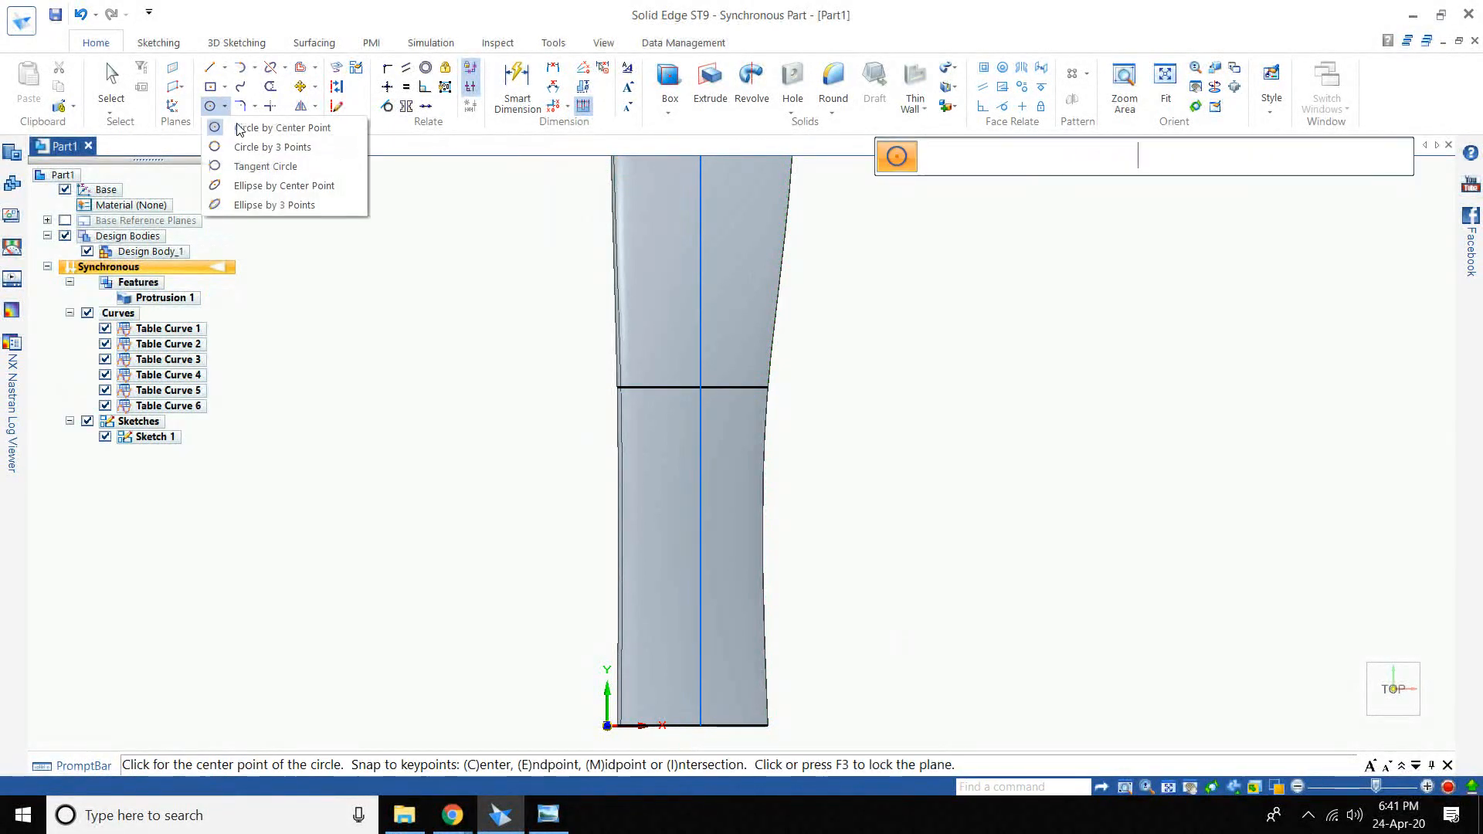
{"action": "left_click", "coordinate": [280, 129]}
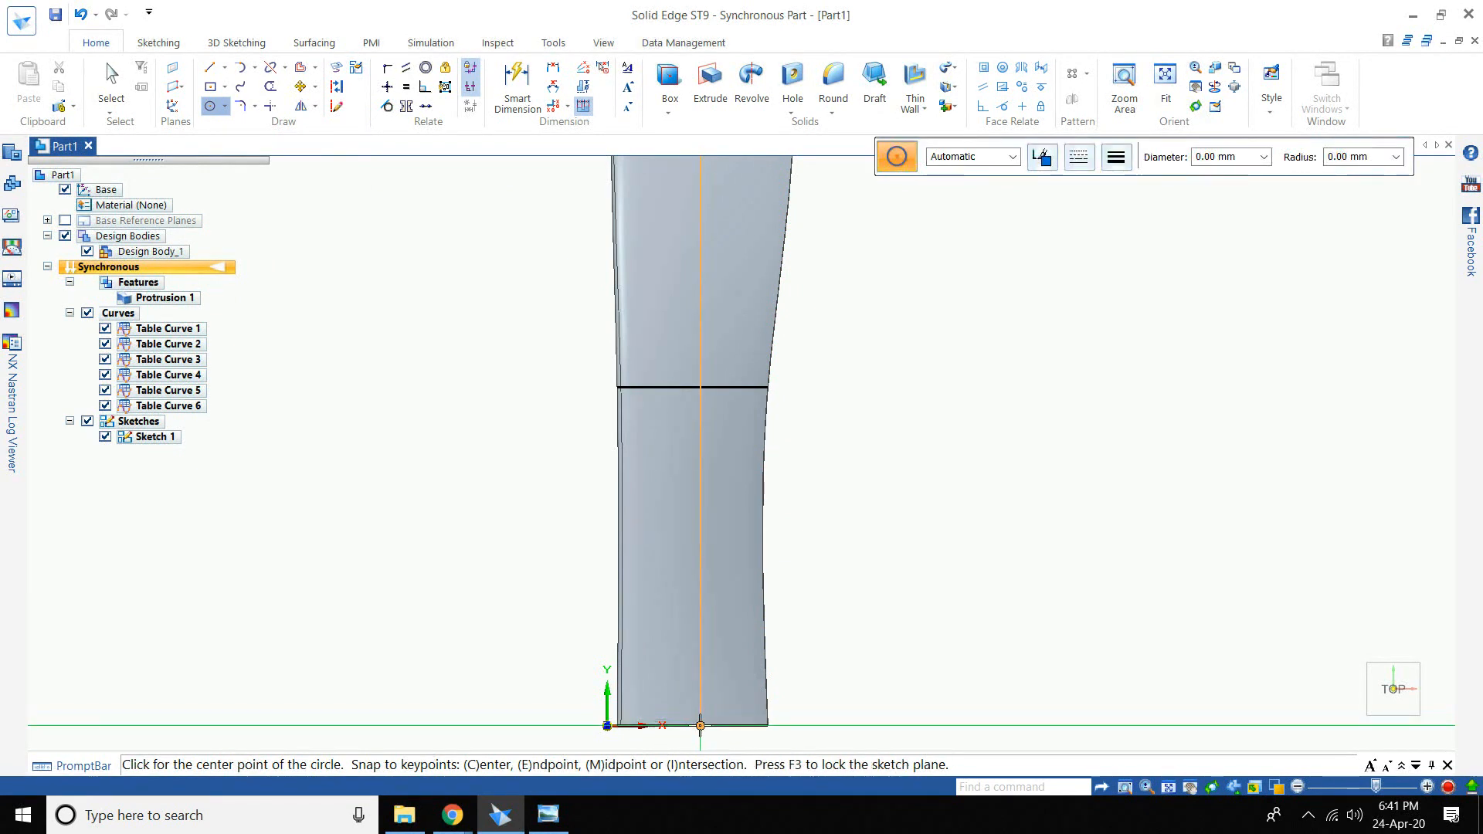
{"action": "left_click", "coordinate": [699, 726]}
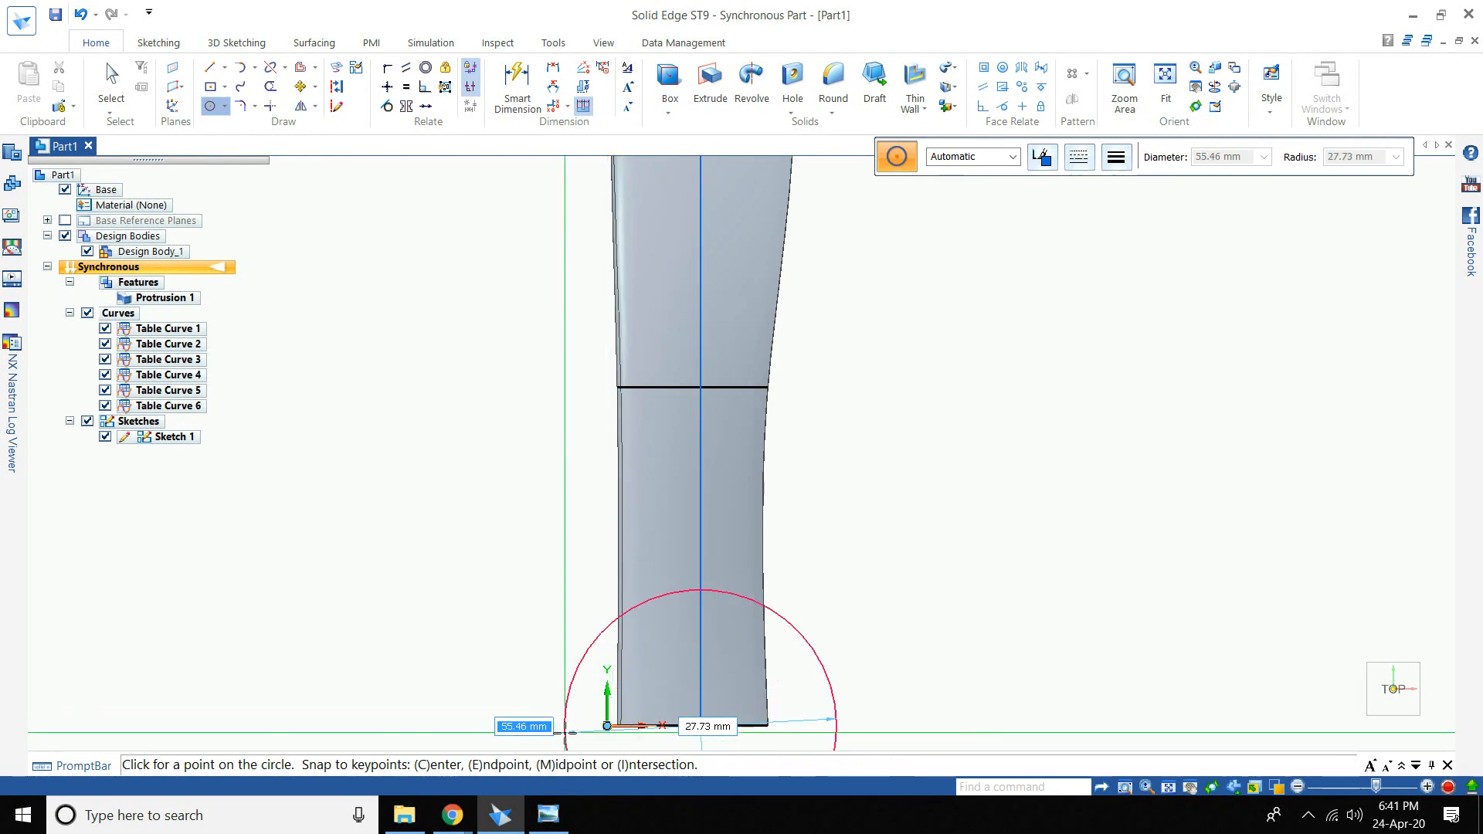
{"action": "type", "text": "39"}
{"action": "key", "text": "Return"}
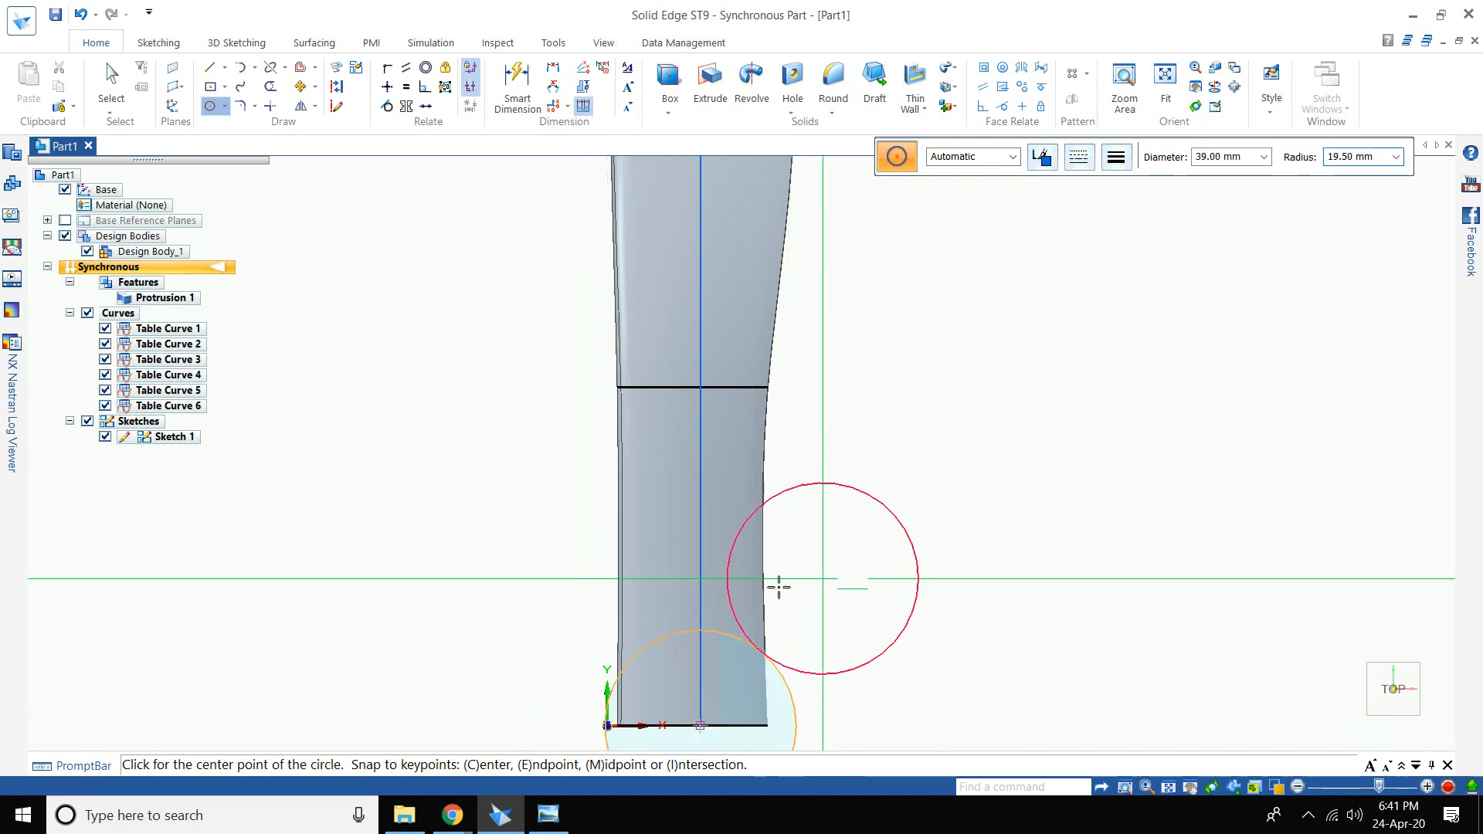
{"action": "scroll", "coordinate": [718, 699], "scroll_direction": "down", "scroll_amount": 3}
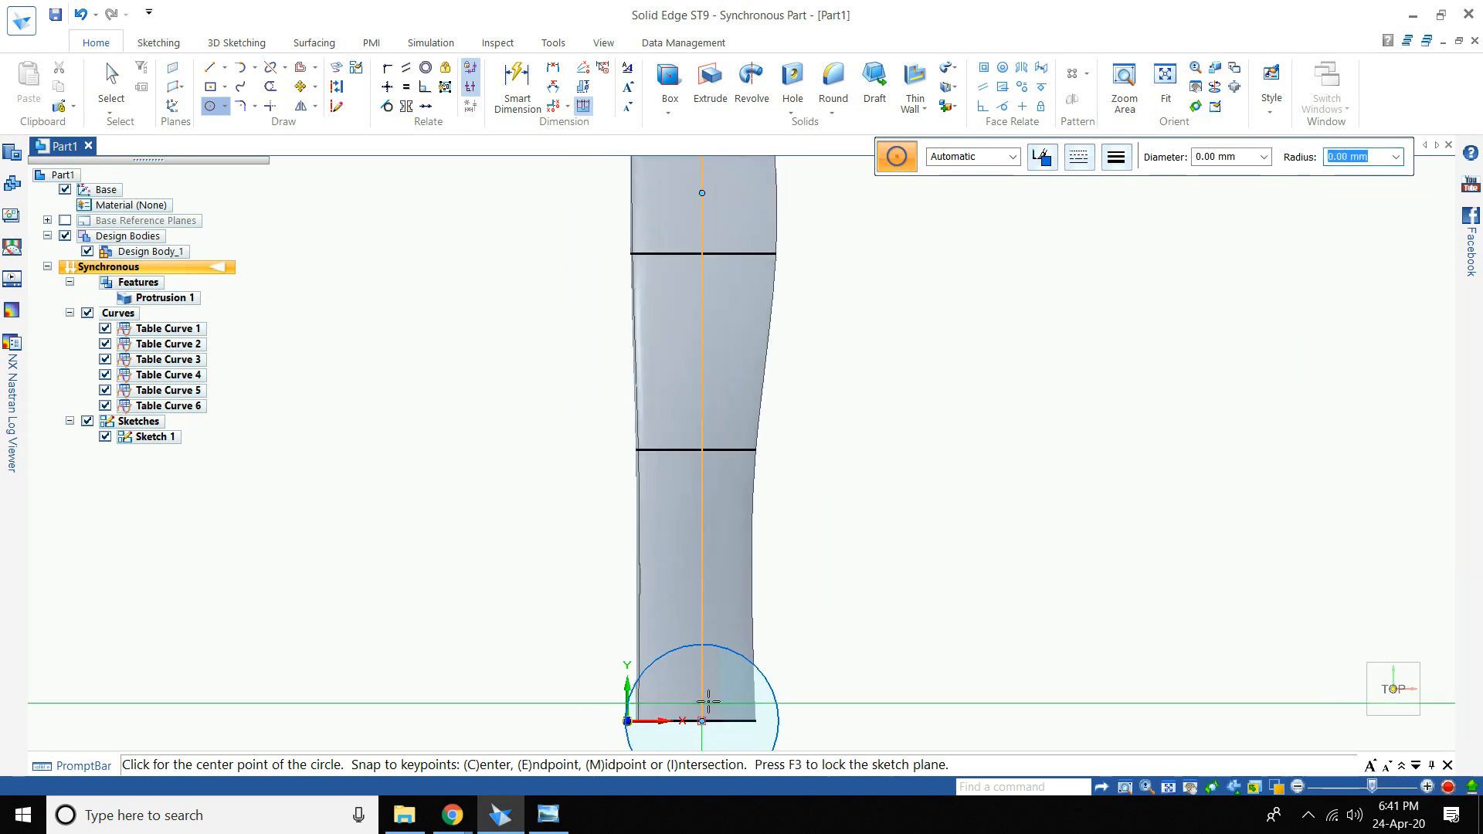
{"action": "left_click", "coordinate": [1360, 730]}
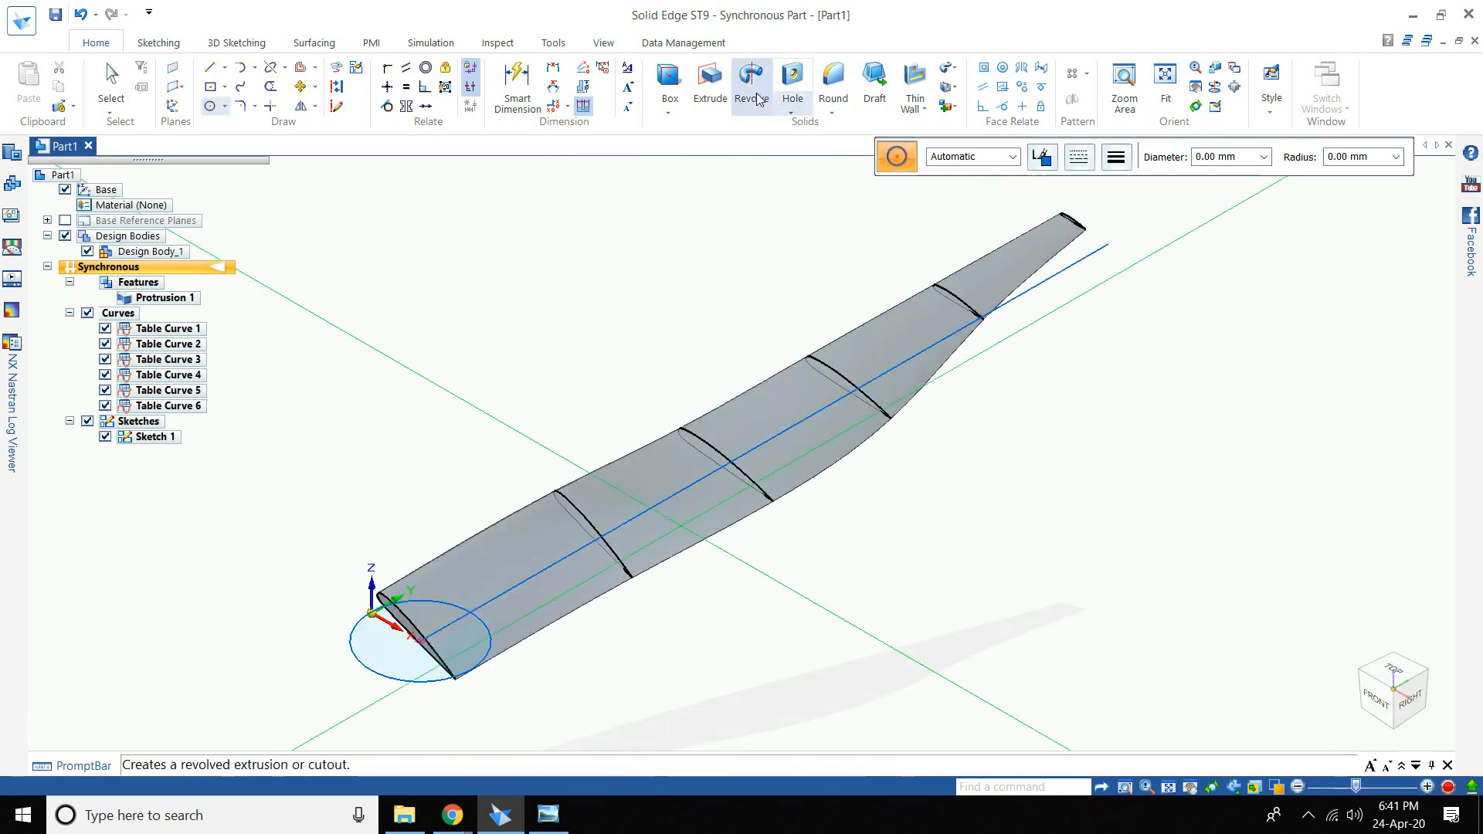
- Extrude the root circle symmetrically to a 20 mm depth as the hub
{"action": "left_click", "coordinate": [711, 93]}
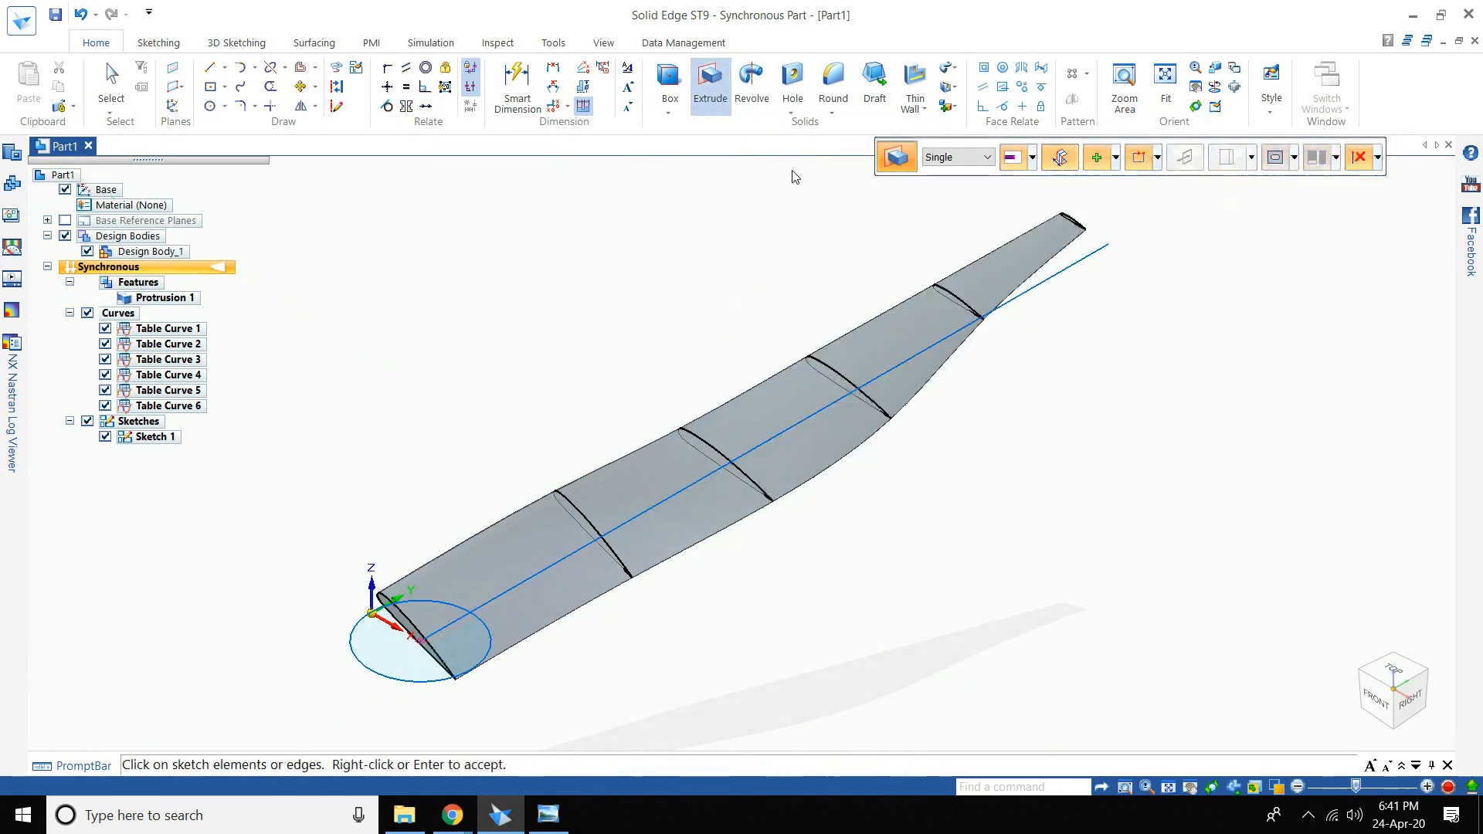
{"action": "left_click", "coordinate": [426, 683]}
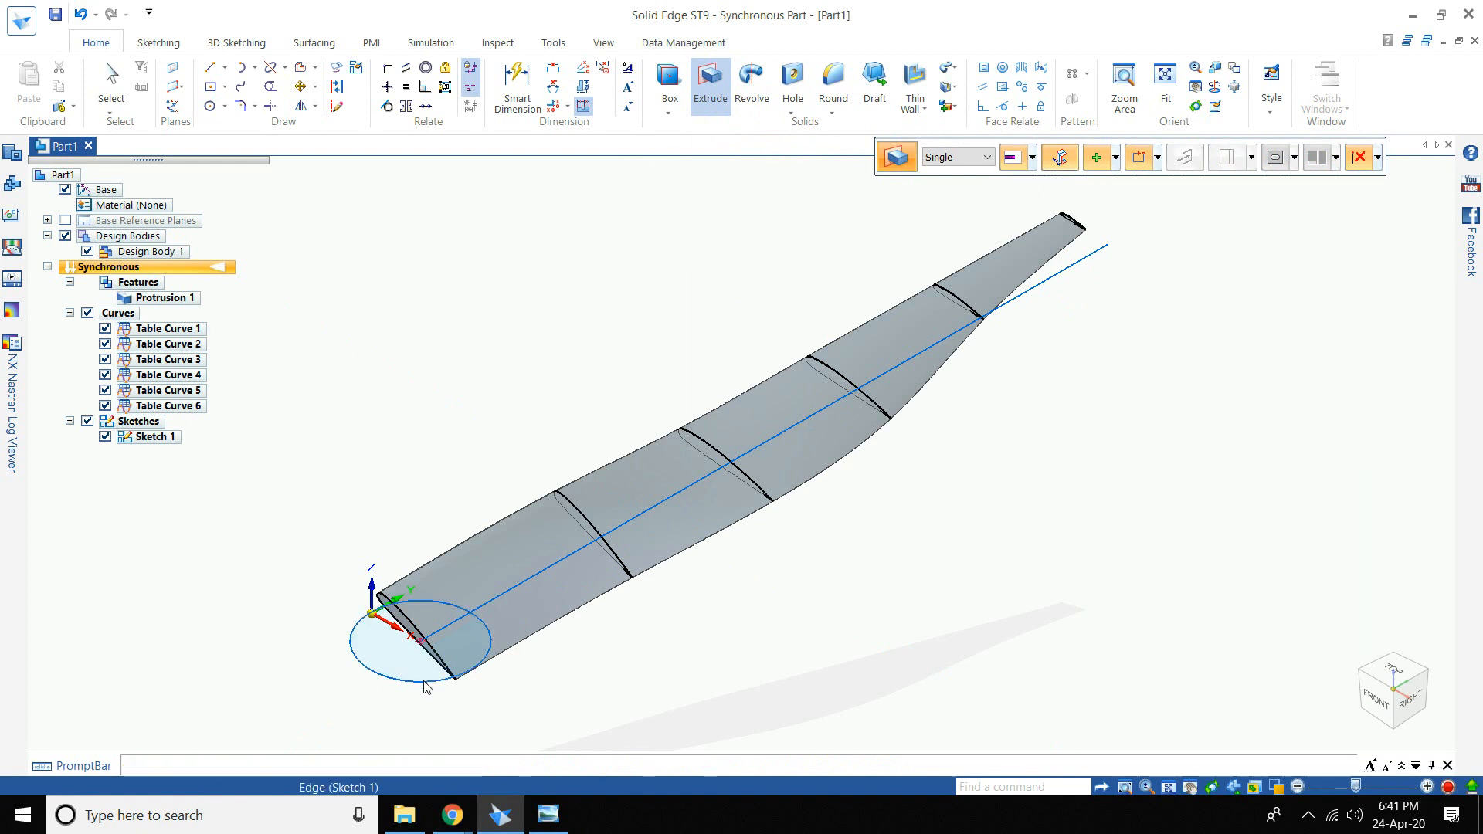
{"action": "left_click", "coordinate": [1067, 158]}
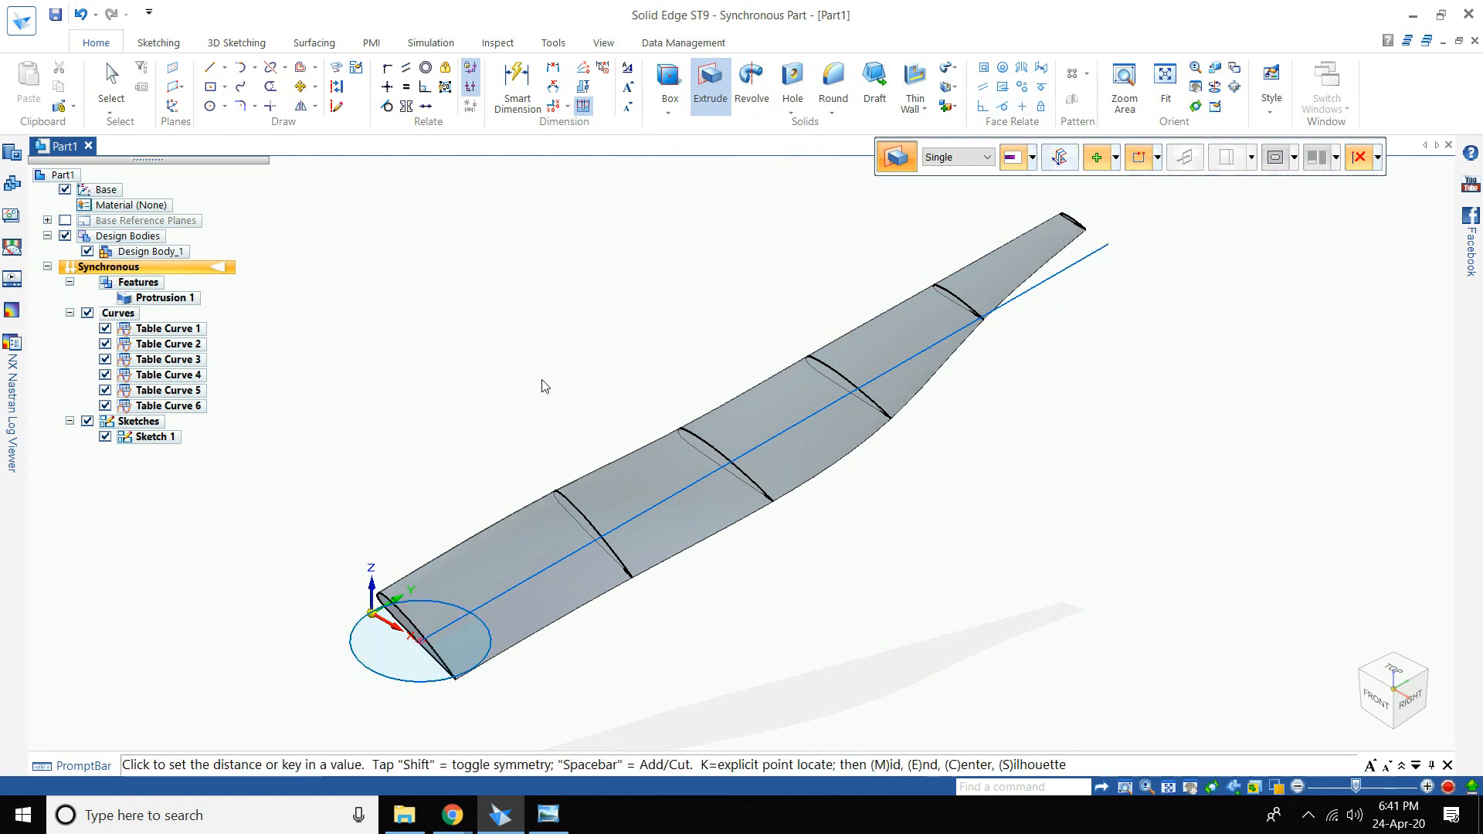
{"action": "left_click", "coordinate": [1064, 159]}
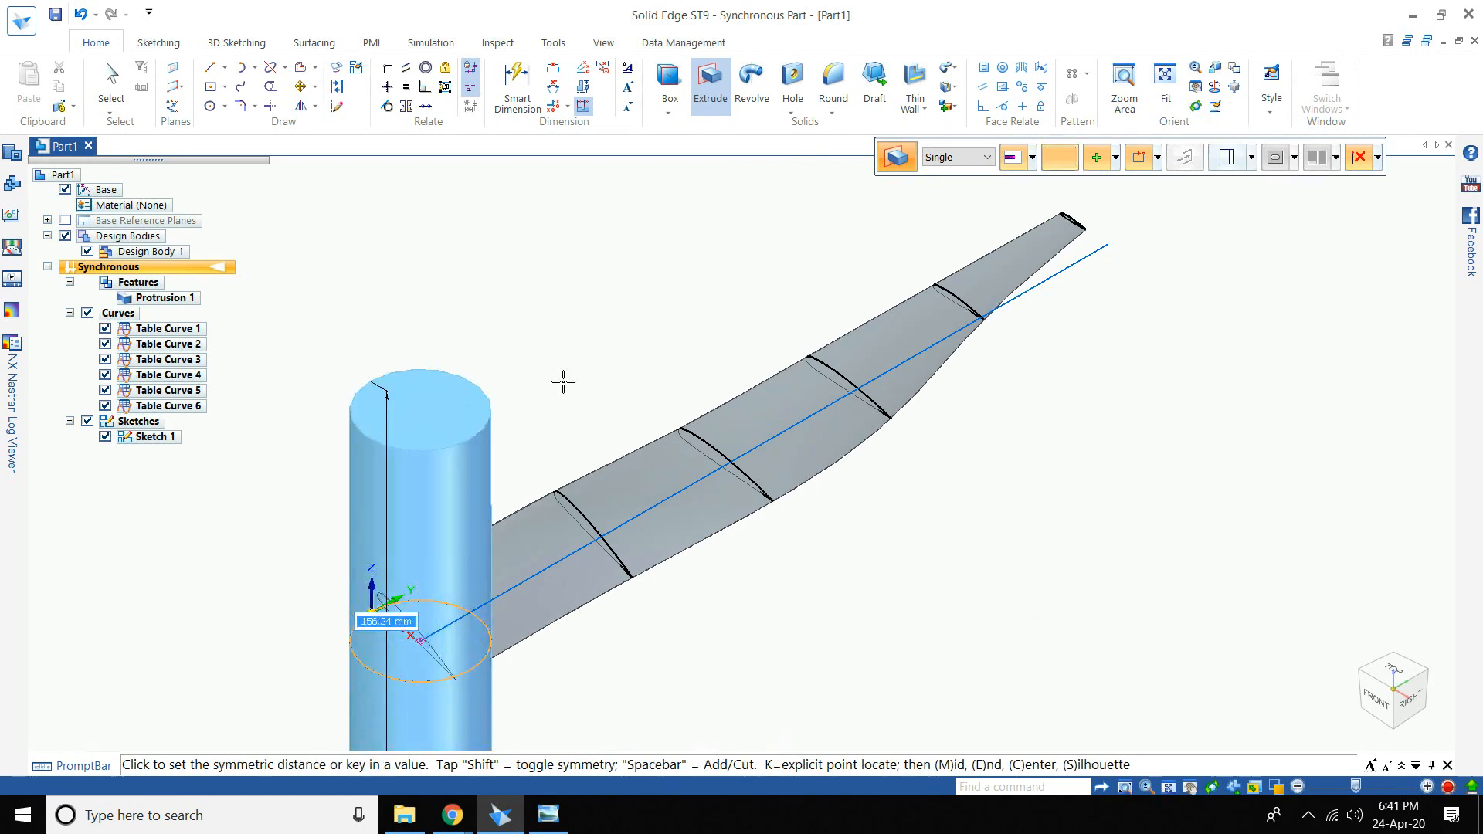
{"action": "type", "text": "20"}
{"action": "key", "text": "Return"}
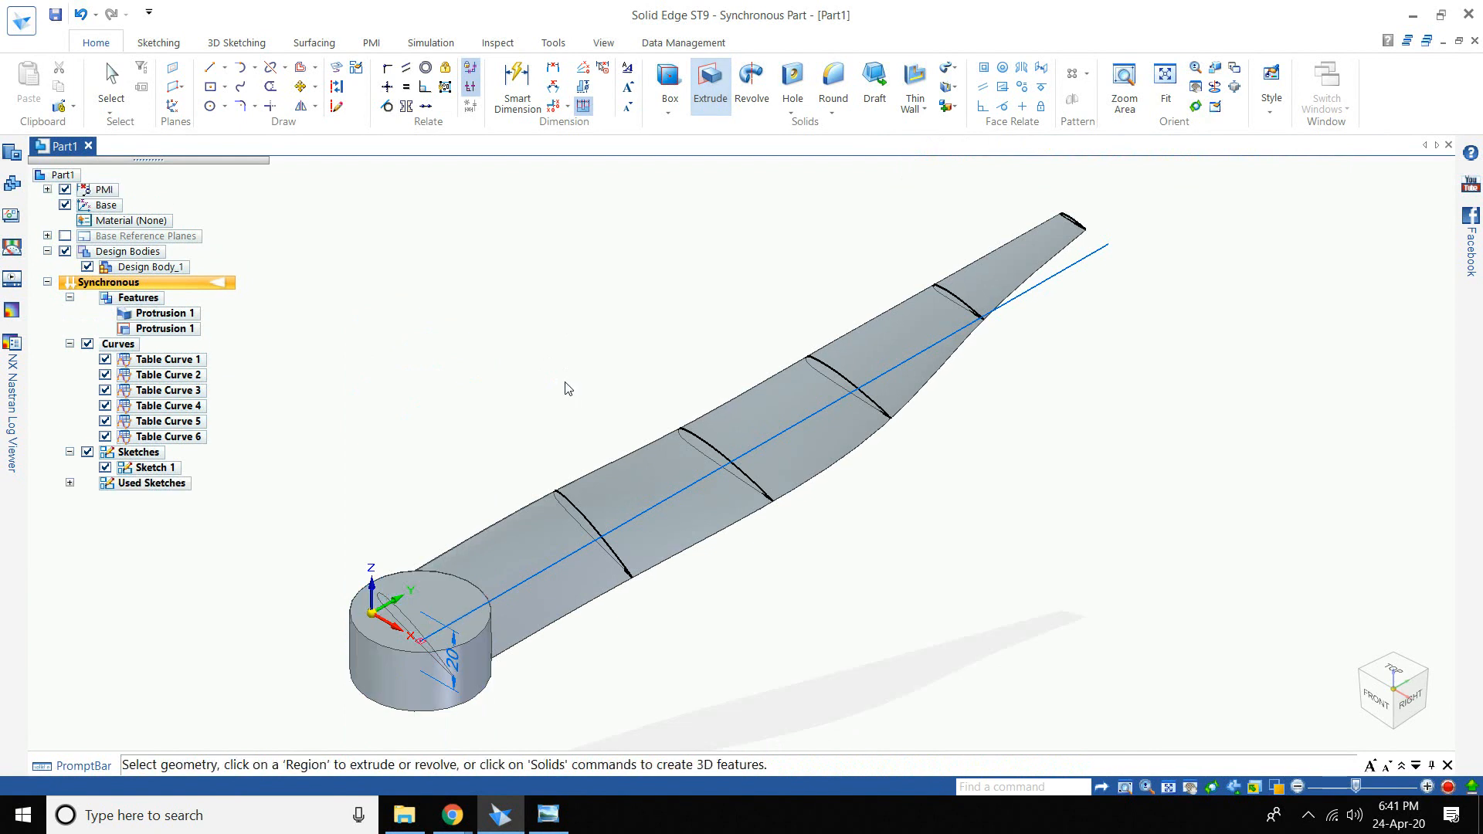
- Switch to the Top view, delete the blue centreline sketch, and select Protrusion 1
{"action": "left_click", "coordinate": [1393, 671]}
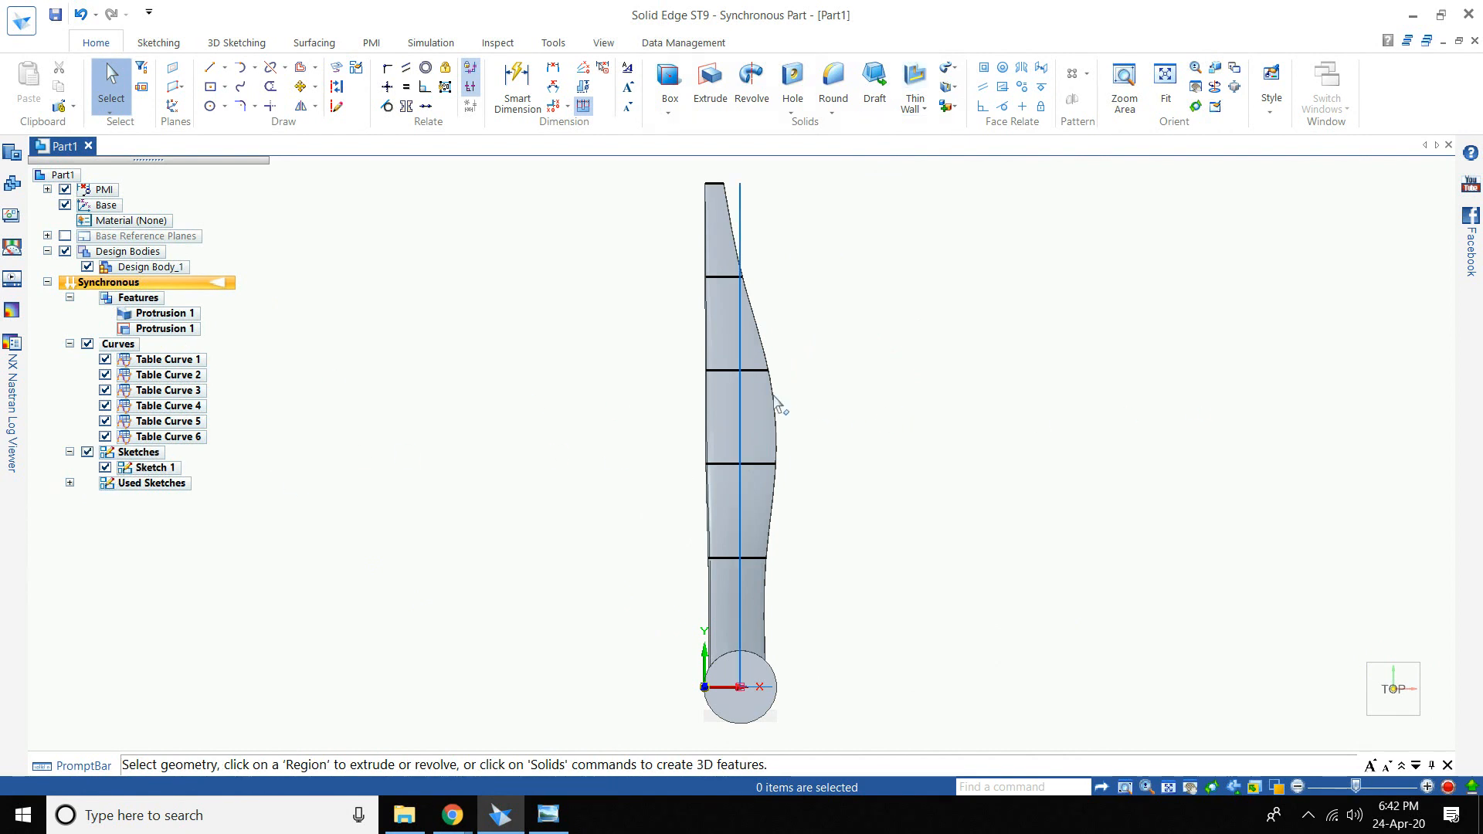
{"action": "left_click", "coordinate": [740, 390]}
{"action": "key", "text": "Delete"}
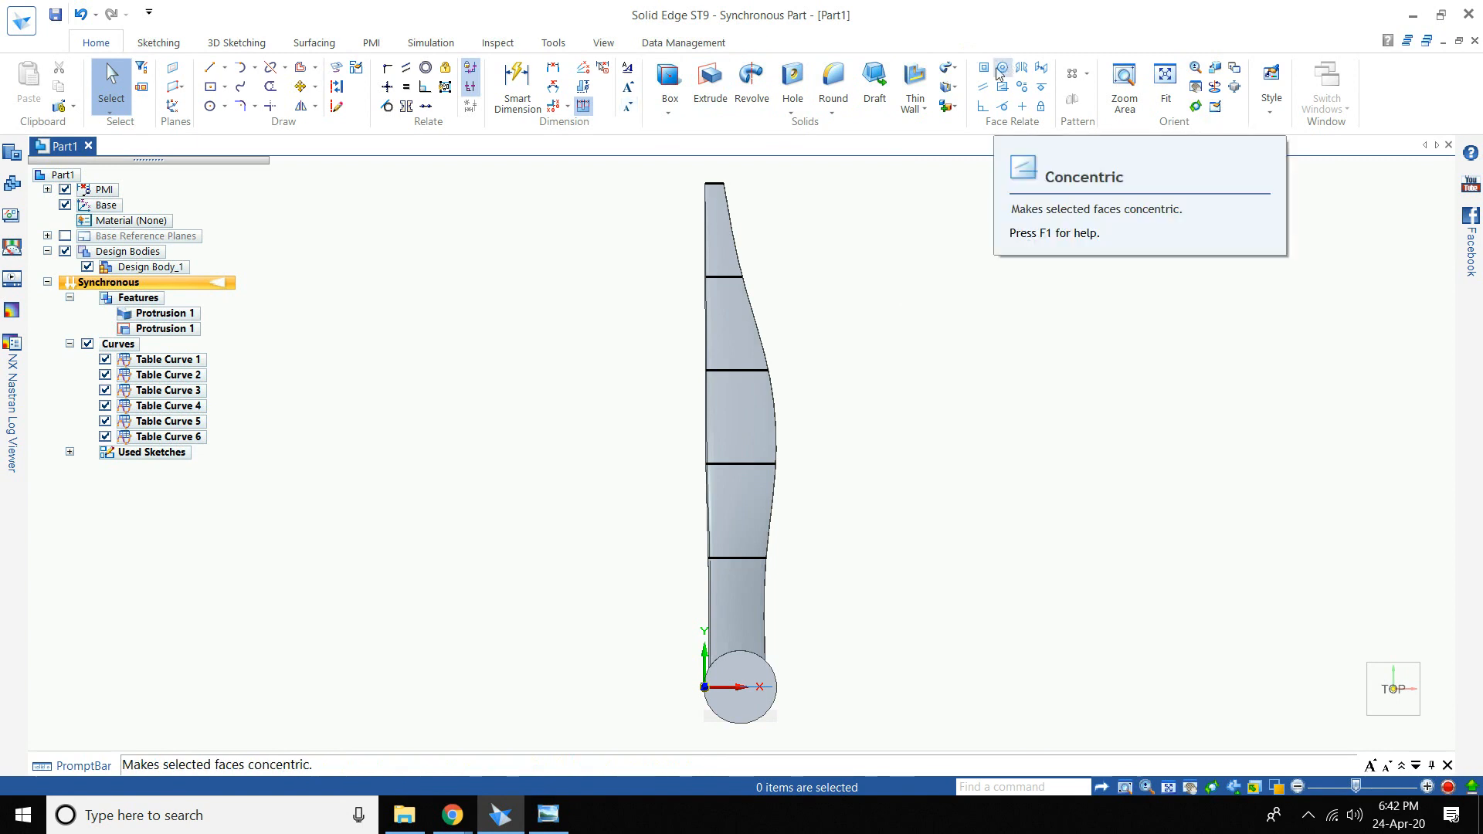
{"action": "left_click", "coordinate": [174, 313]}
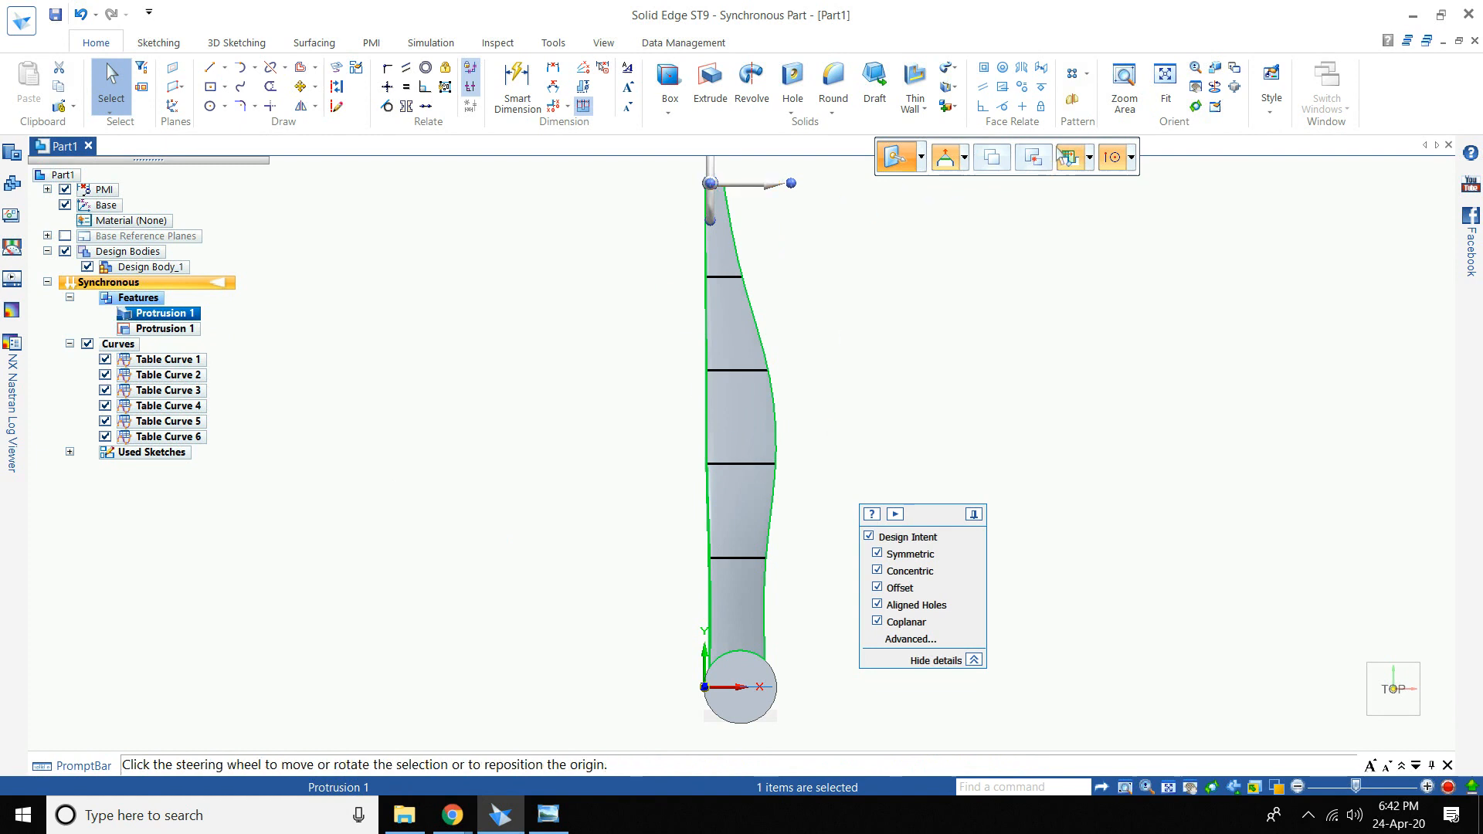
- Begin a circular pattern, cancel it, and undo the centreline sketch deletion
{"action": "left_click", "coordinate": [1087, 74]}
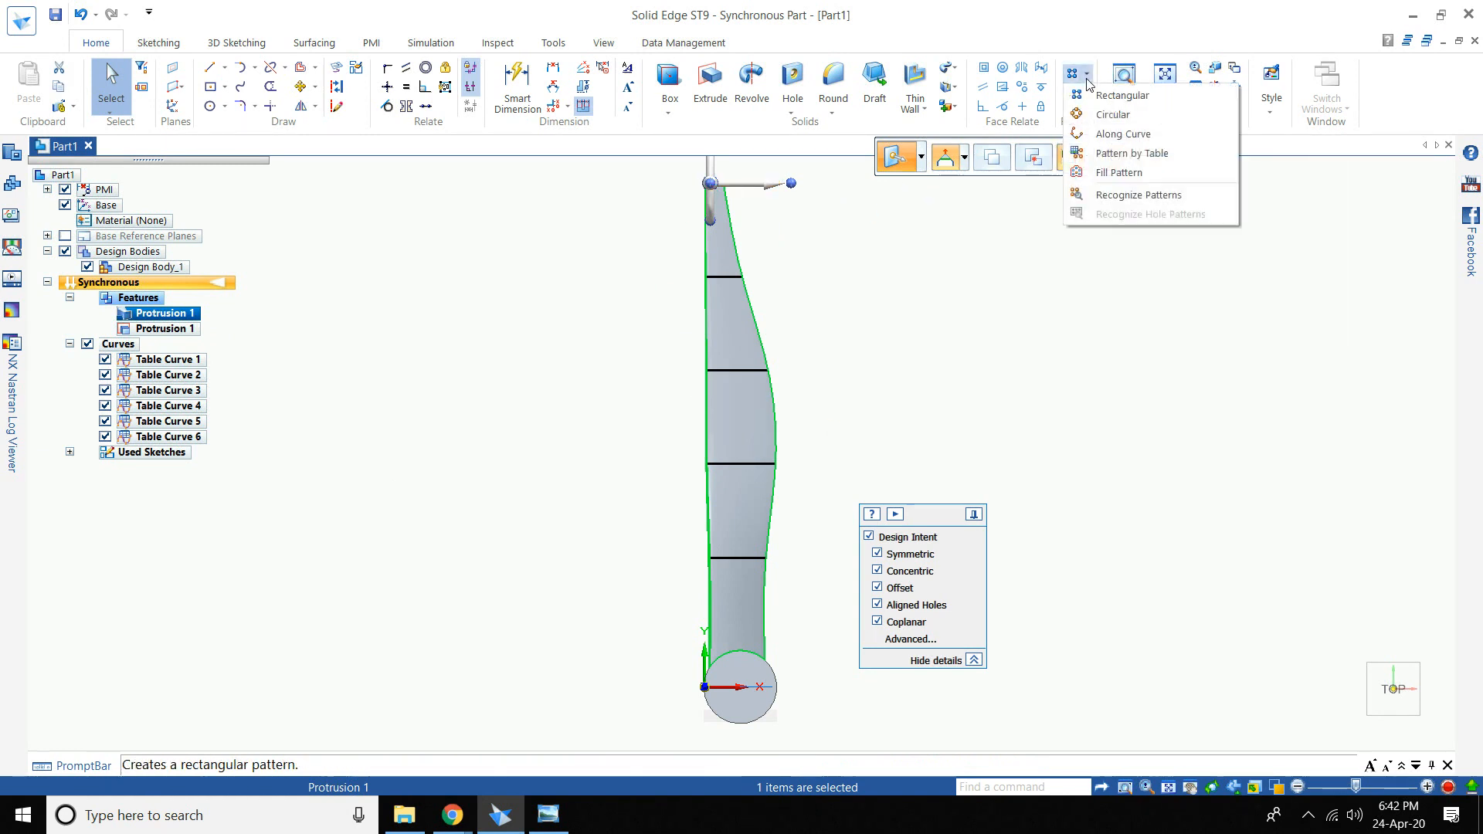
{"action": "left_click", "coordinate": [1113, 114]}
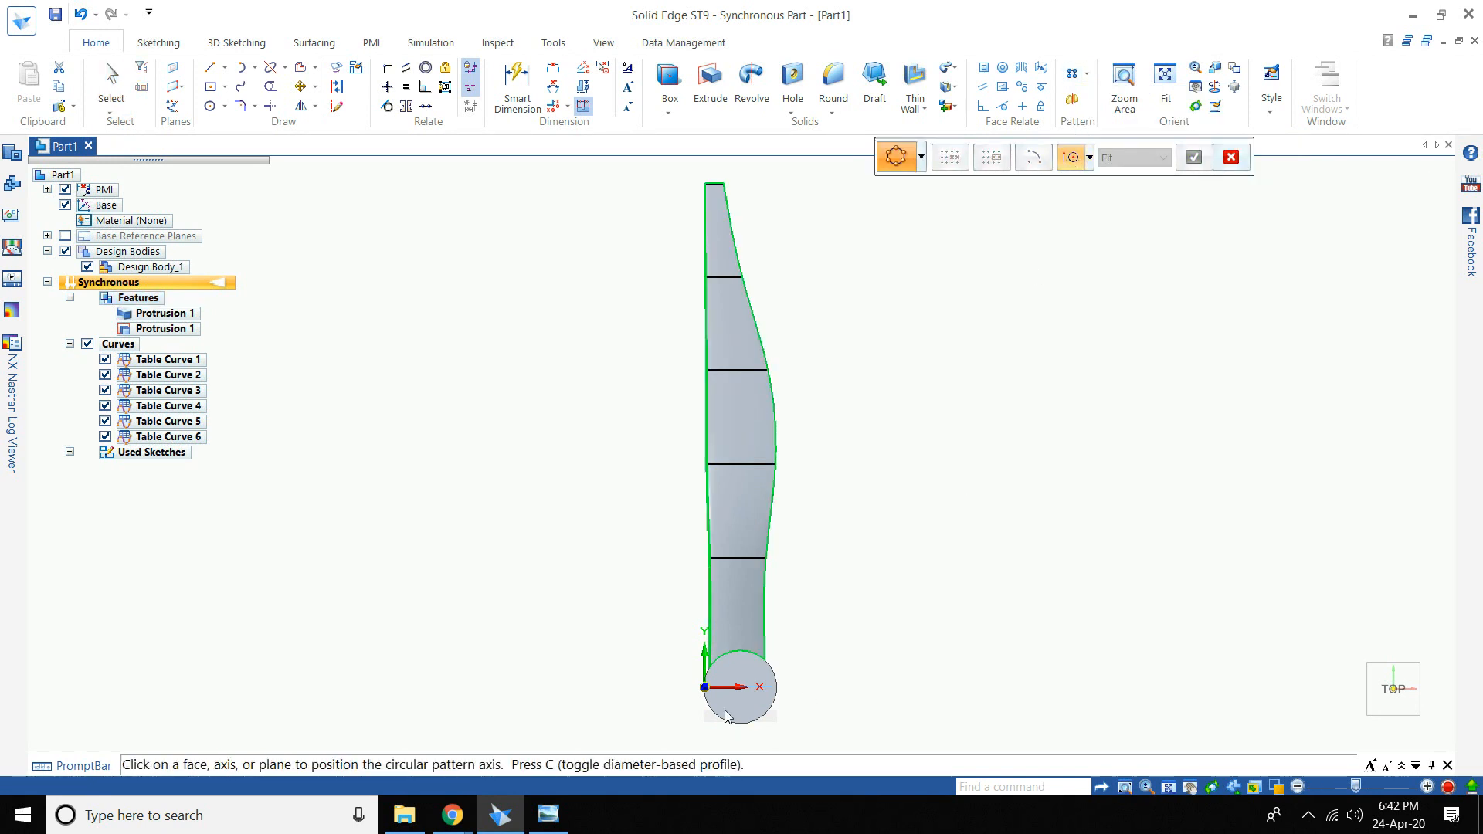
{"action": "scroll", "coordinate": [740, 687], "scroll_direction": "up", "scroll_amount": 4}
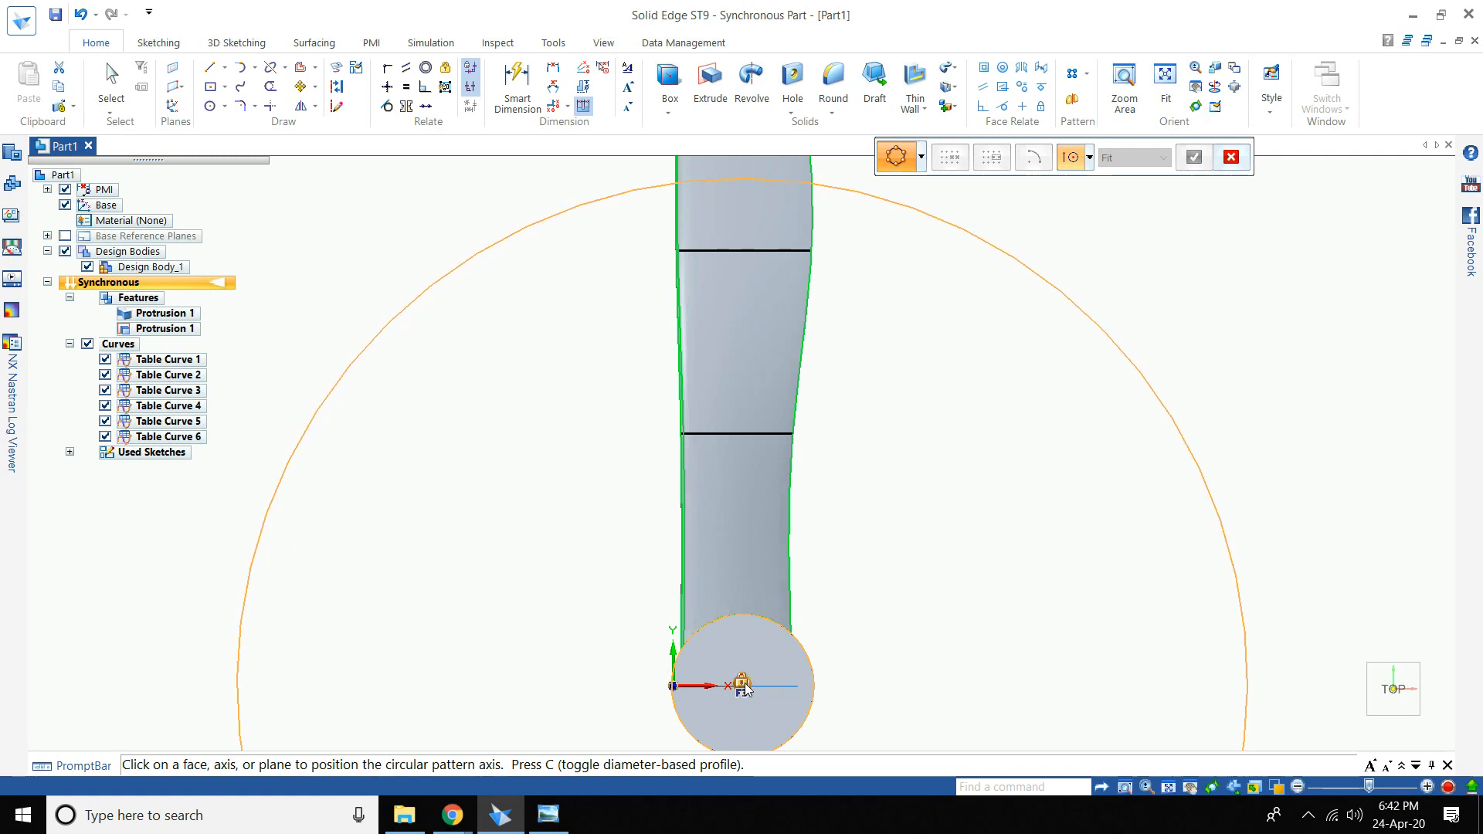
{"action": "key", "text": "Escape"}
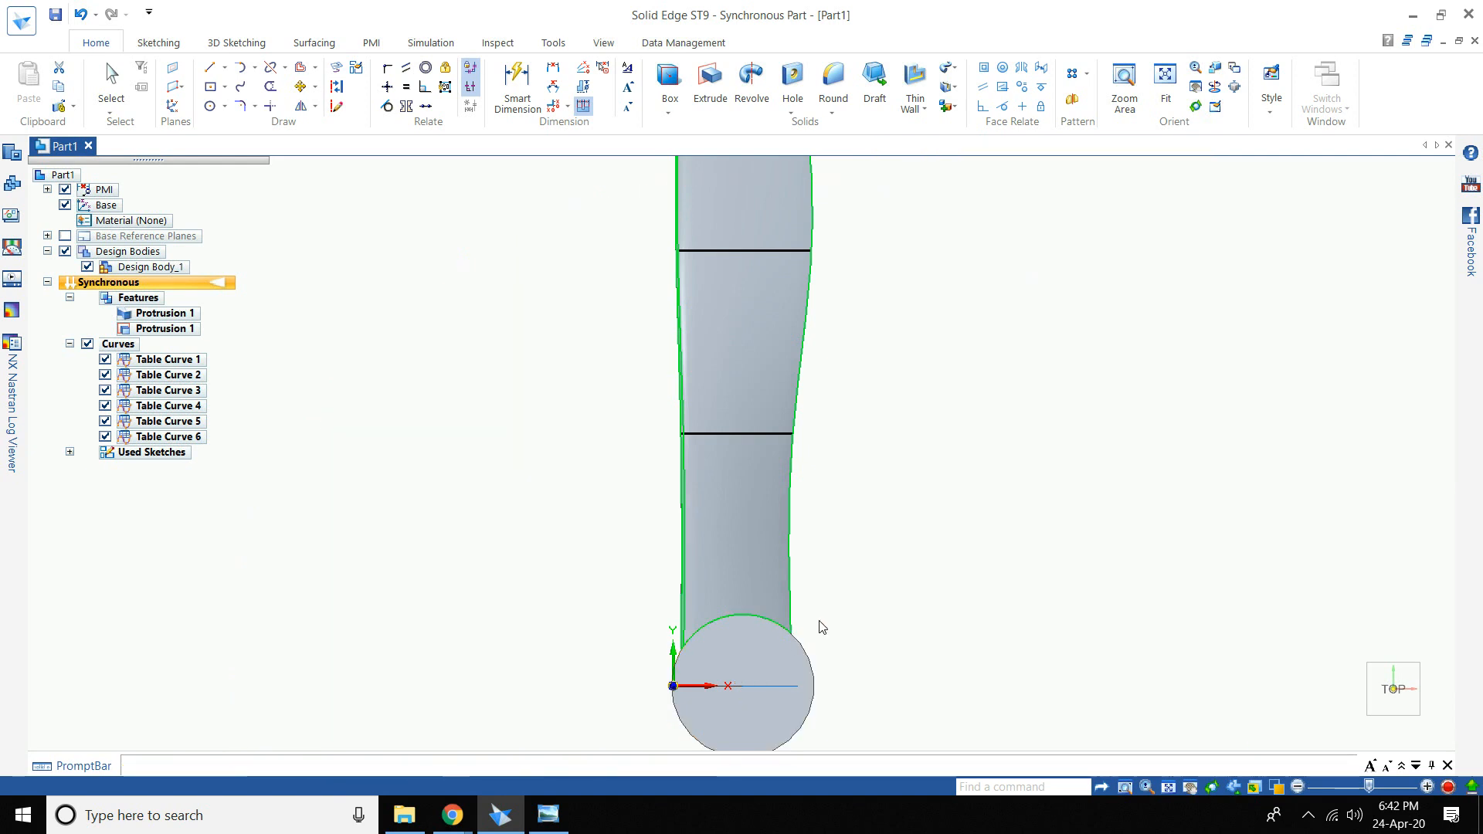
{"action": "key", "text": "ctrl+z"}
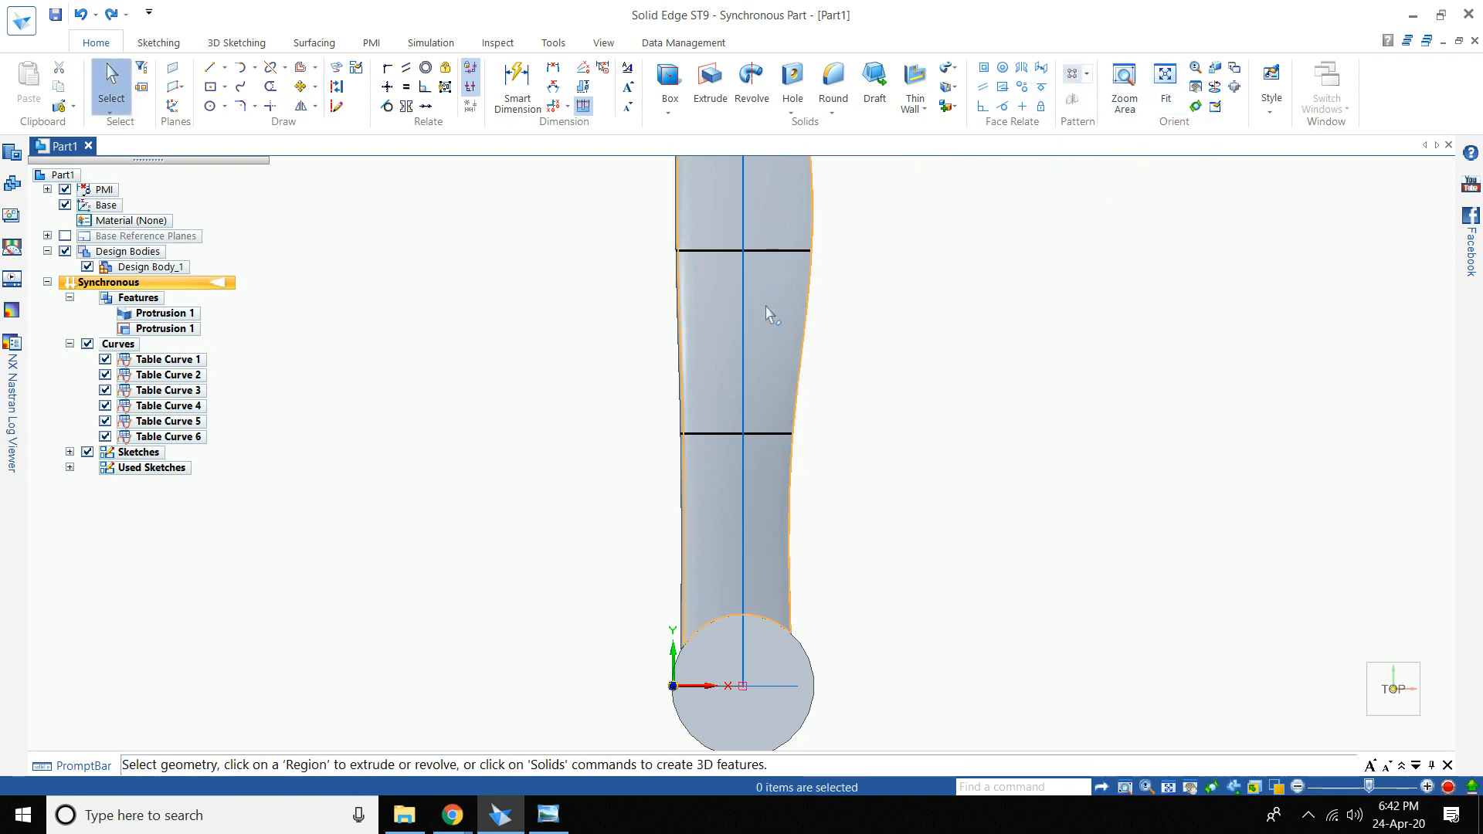
- Circularly pattern Protrusion 1 about the hub centre with Count 2, creating Pattern 1
{"action": "left_click", "coordinate": [182, 318]}
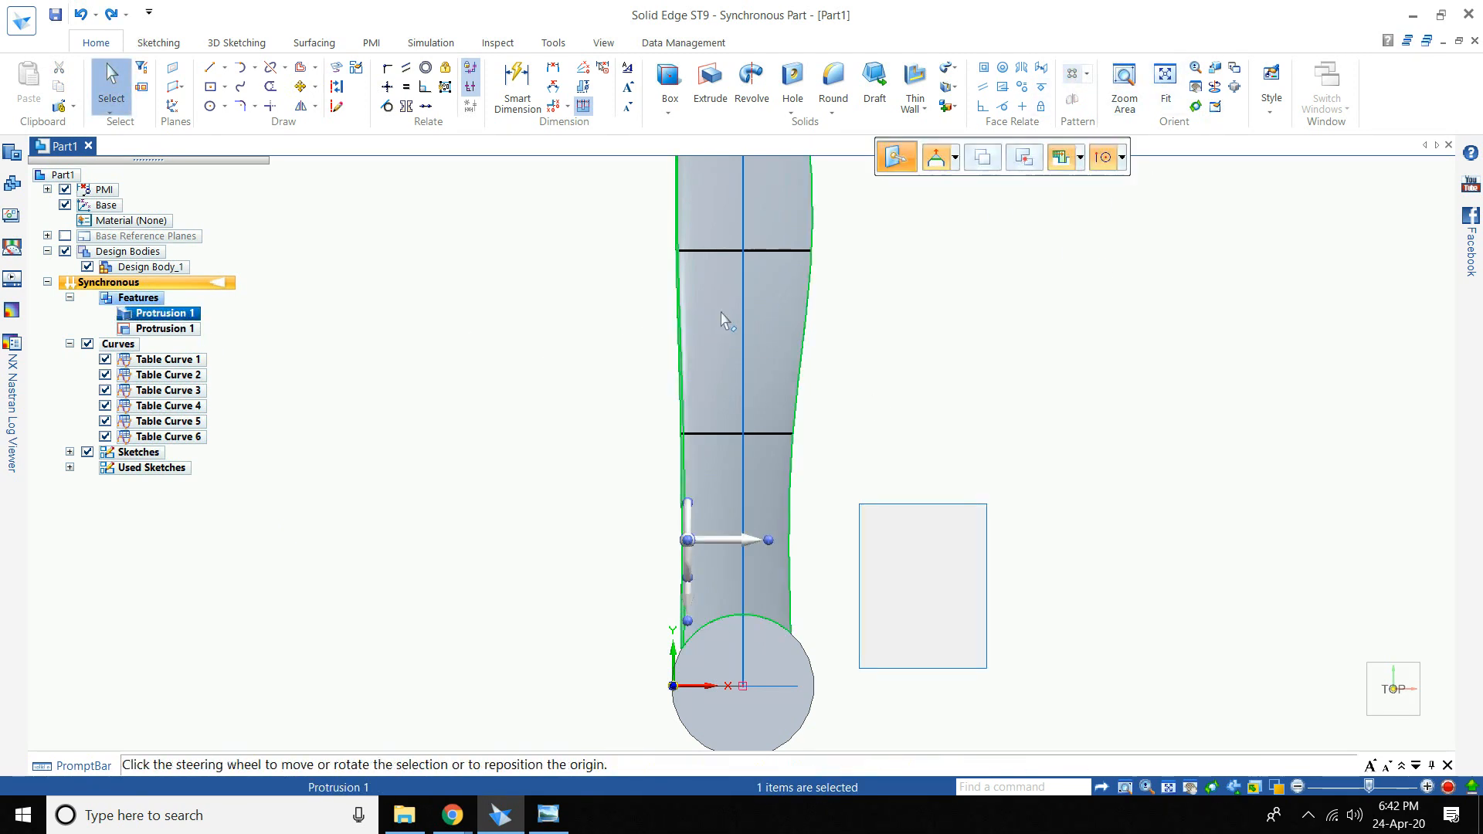
{"action": "left_click", "coordinate": [1087, 74]}
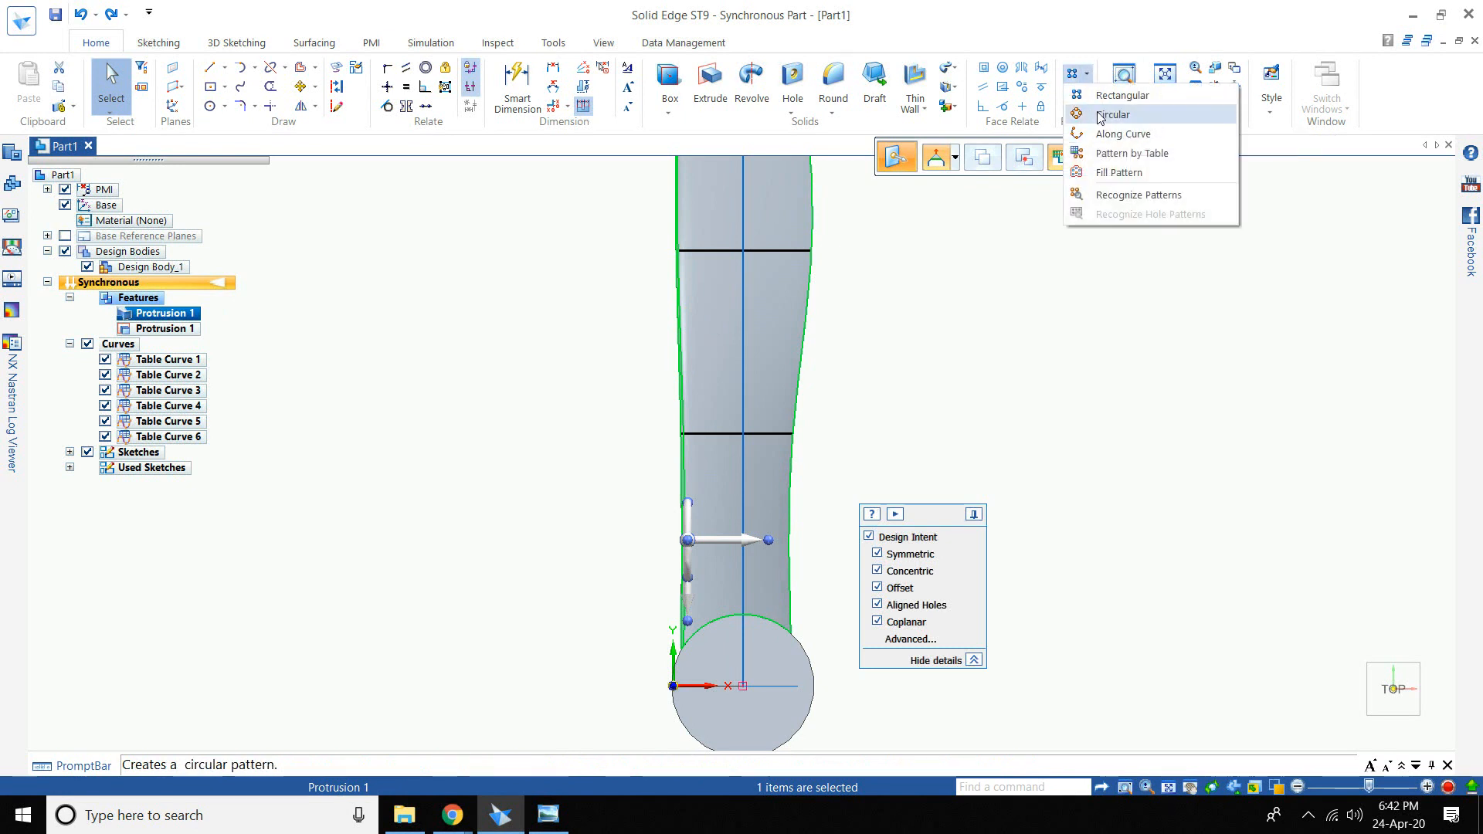
{"action": "left_click", "coordinate": [1109, 113]}
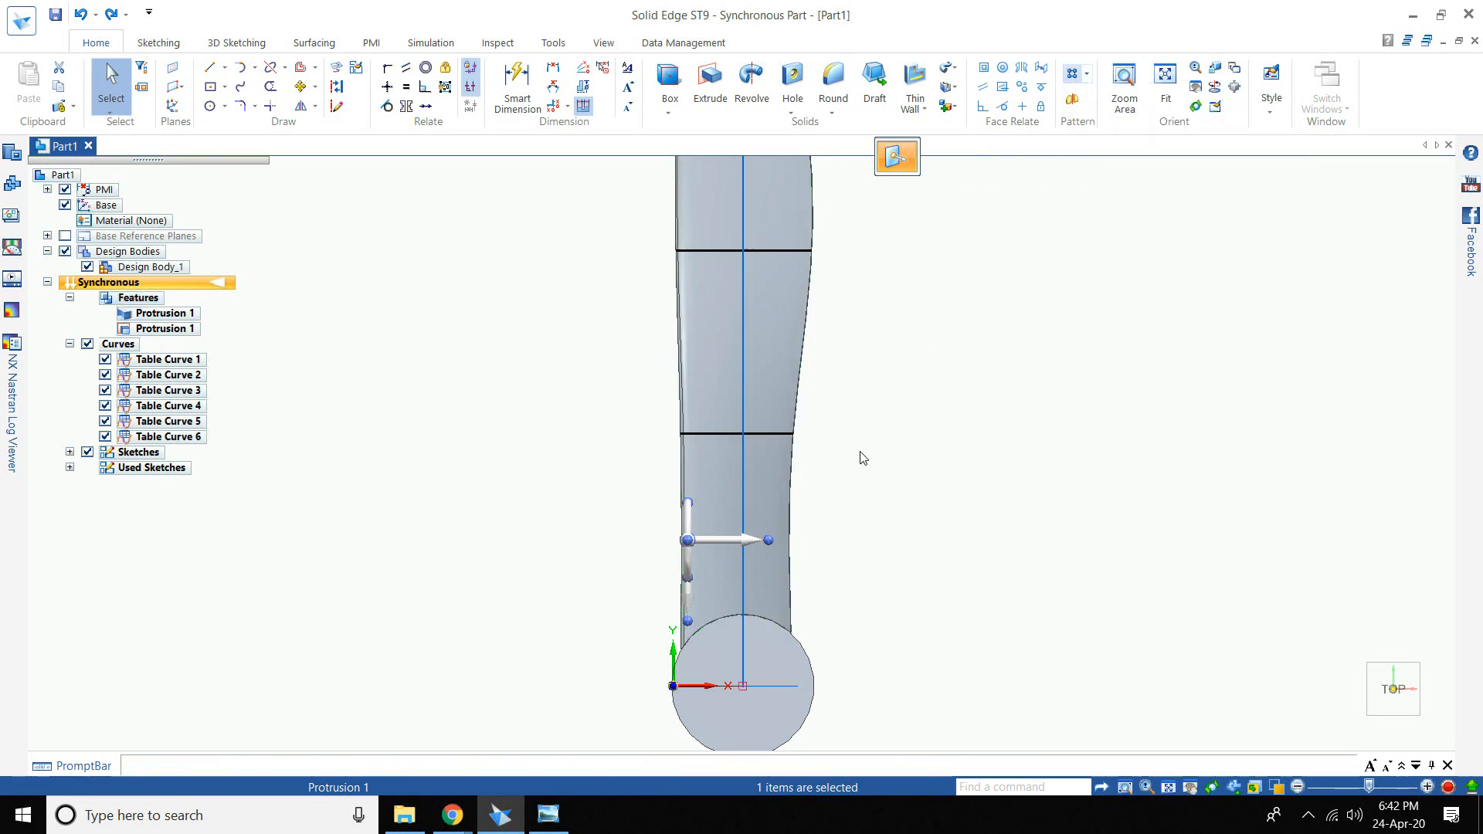
{"action": "left_click", "coordinate": [741, 686]}
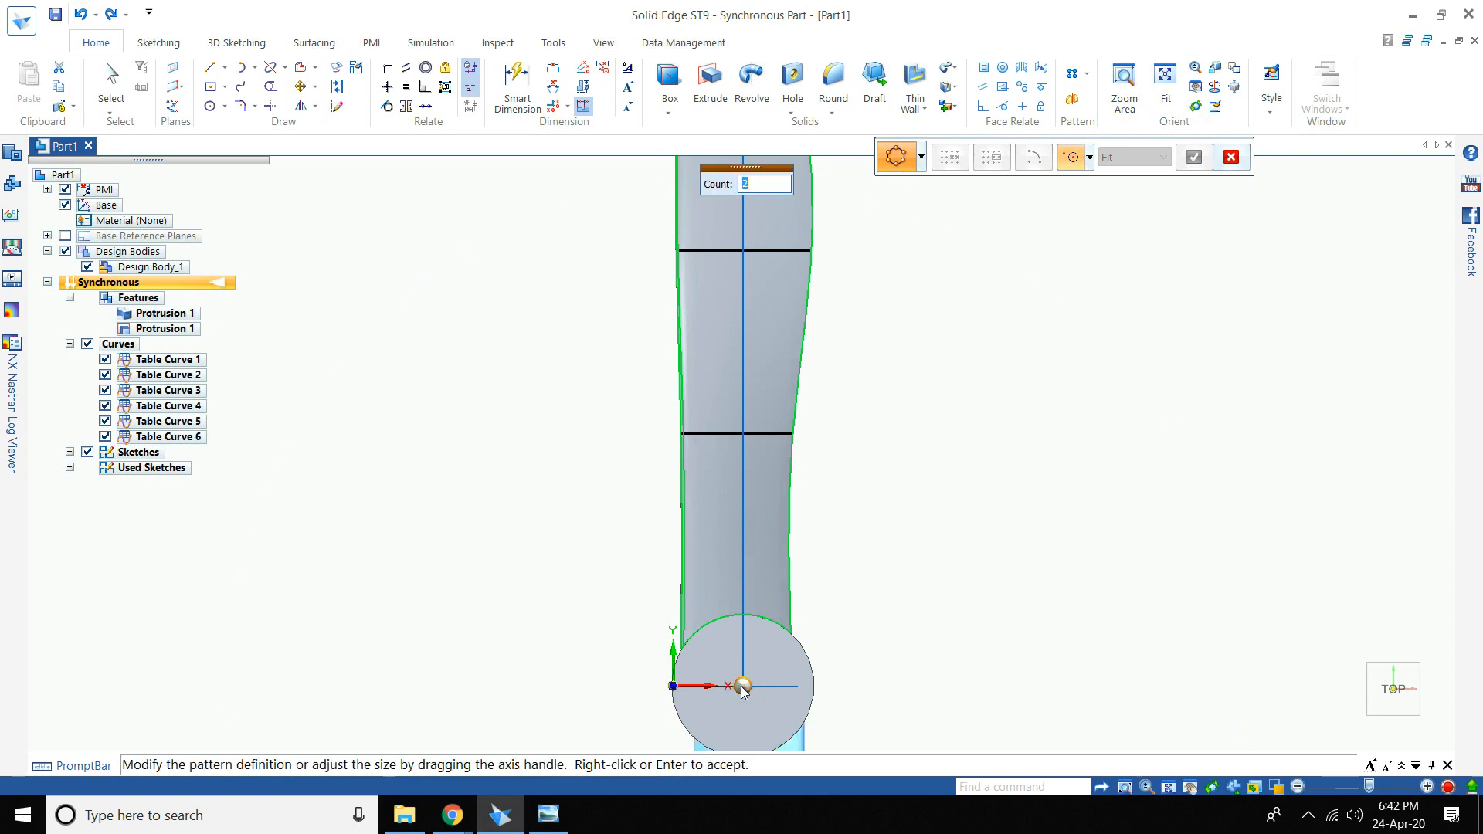
{"action": "scroll", "coordinate": [742, 686], "scroll_direction": "down", "scroll_amount": 3}
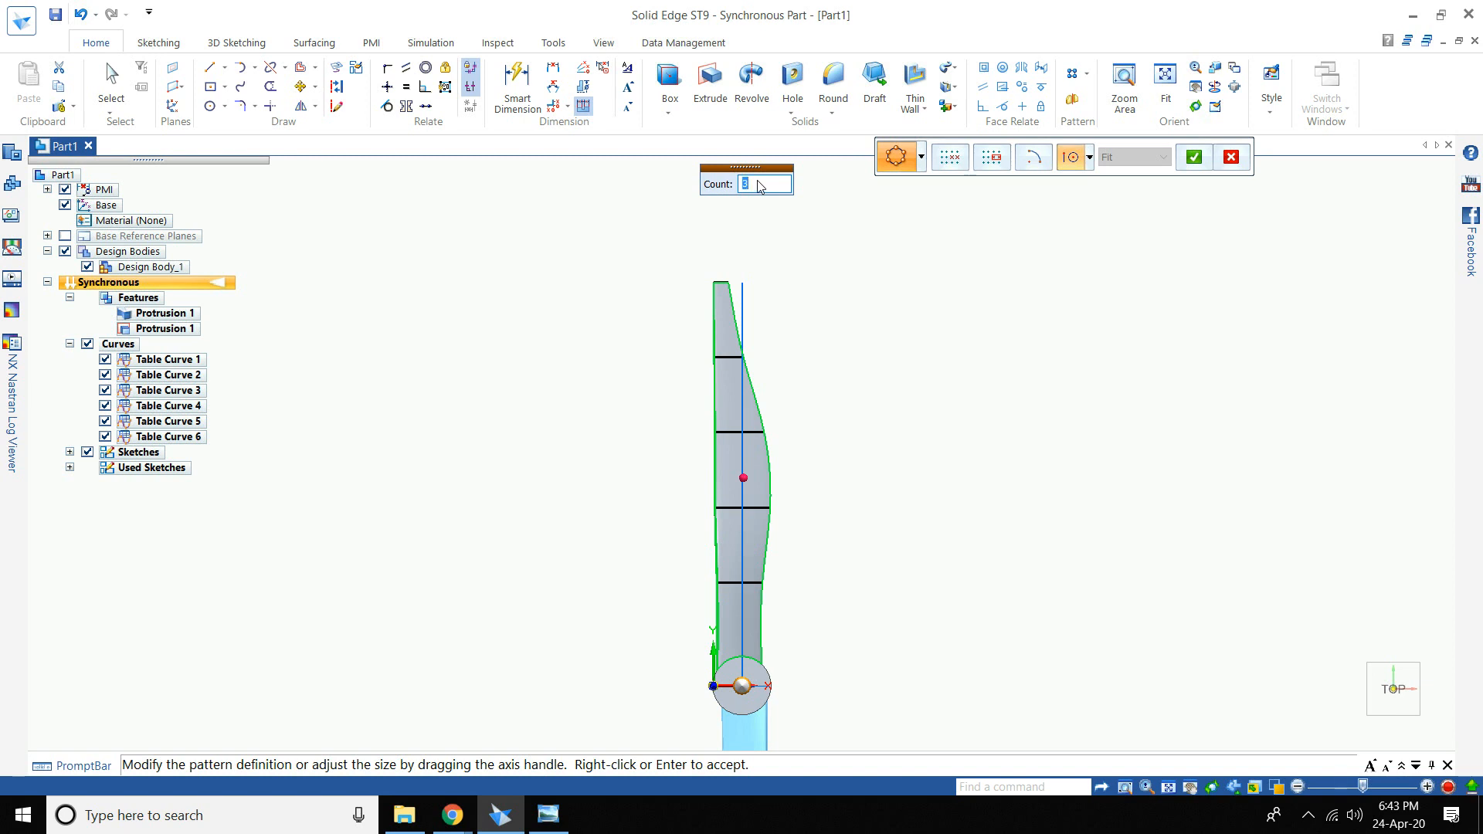
{"action": "scroll", "coordinate": [745, 685], "scroll_direction": "up", "scroll_amount": 3}
{"action": "scroll", "coordinate": [757, 651], "scroll_direction": "down", "scroll_amount": 1}
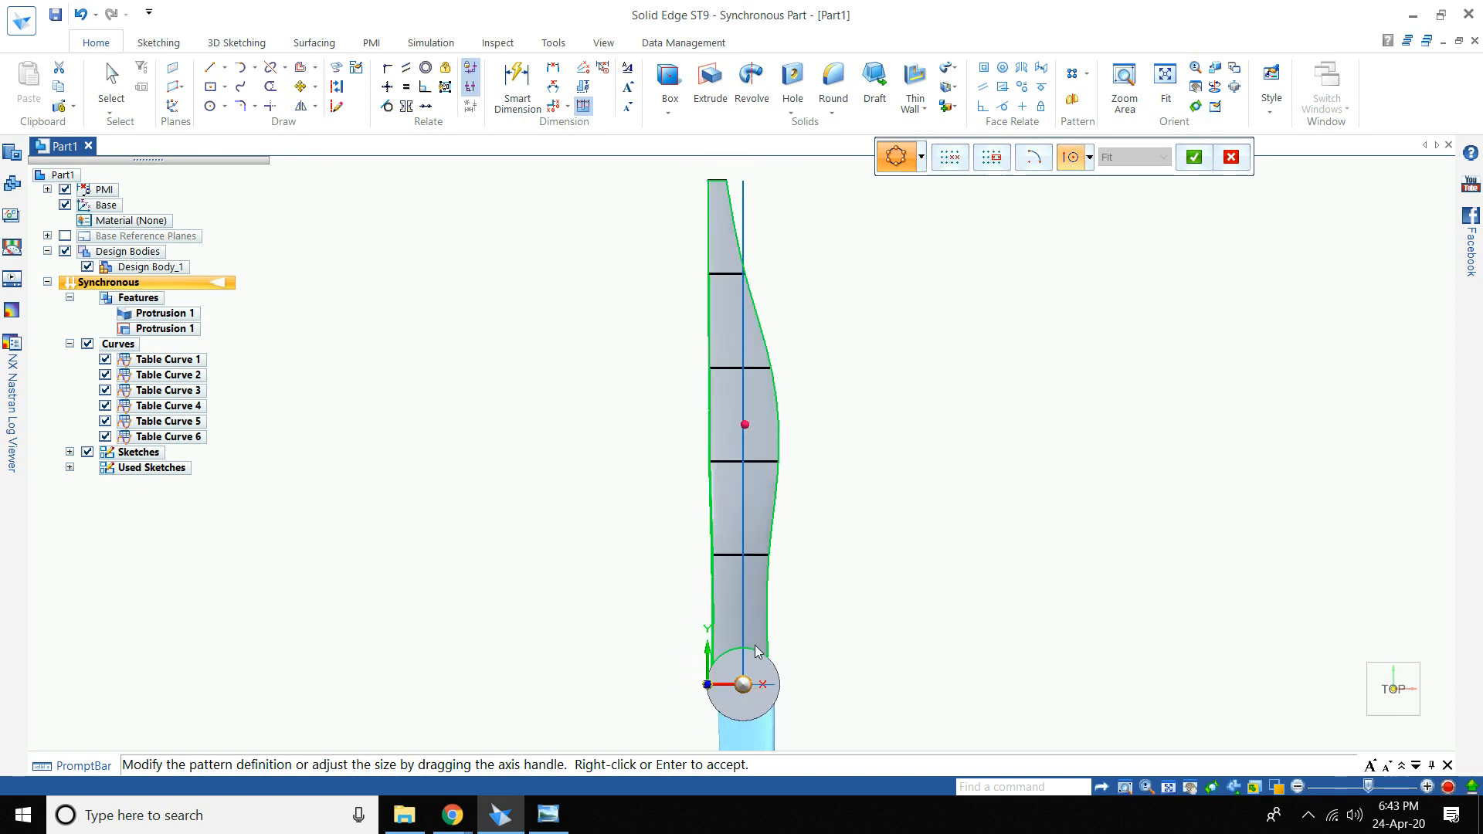
{"action": "scroll", "coordinate": [779, 243], "scroll_direction": "down", "scroll_amount": 2}
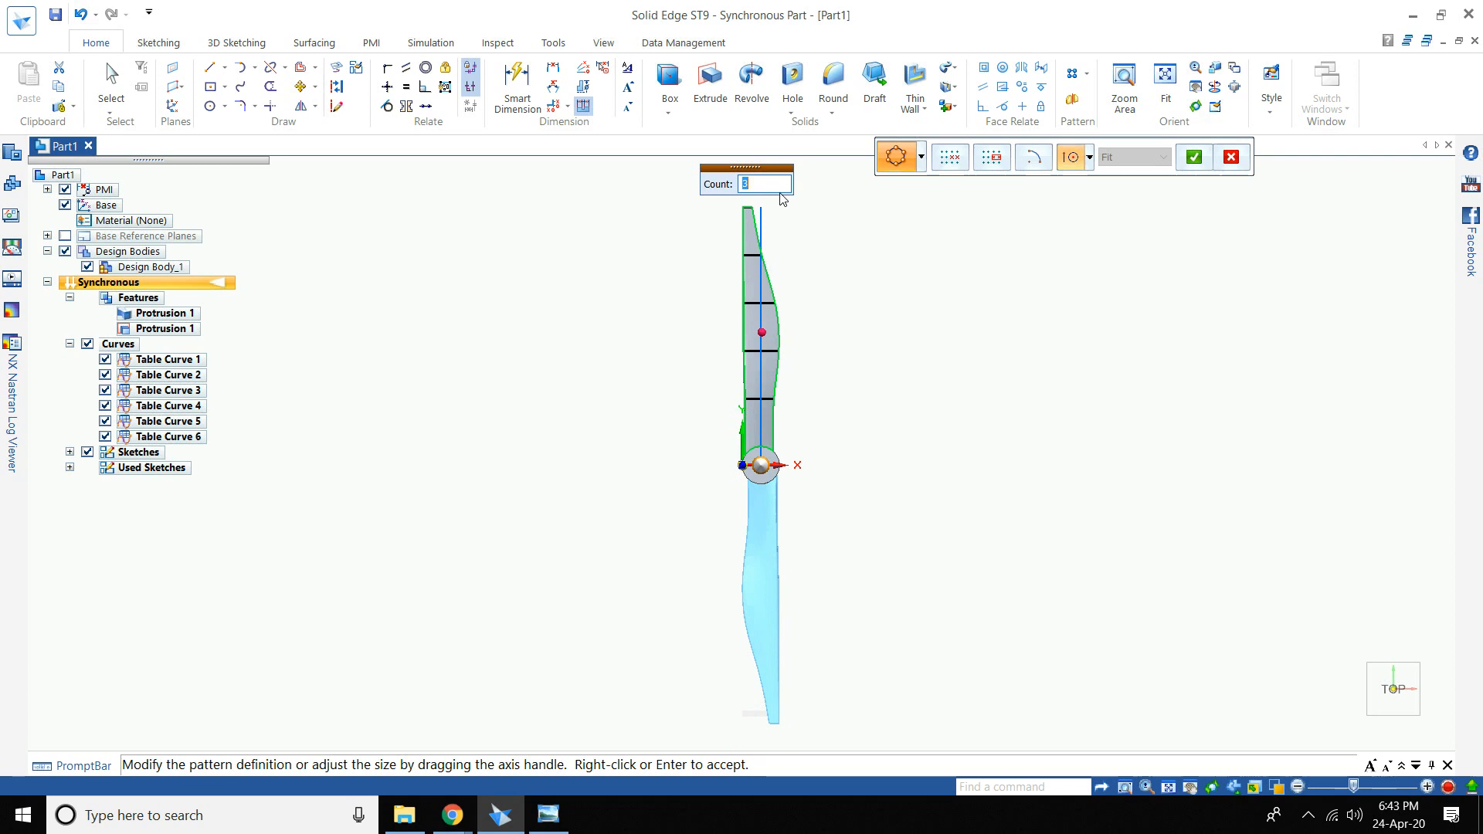
{"action": "key", "text": "Return"}
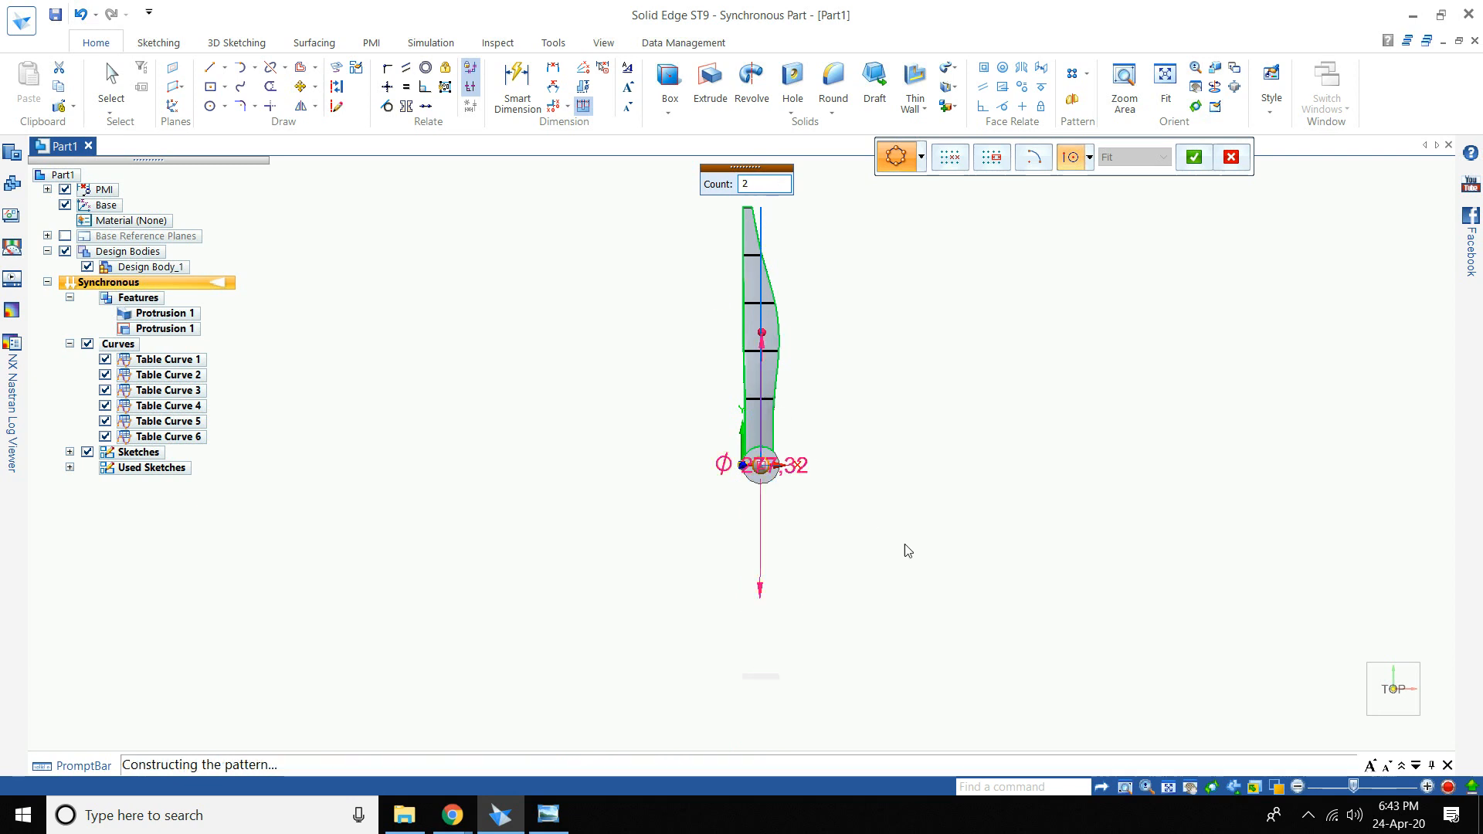
{"action": "left_click", "coordinate": [786, 515]}
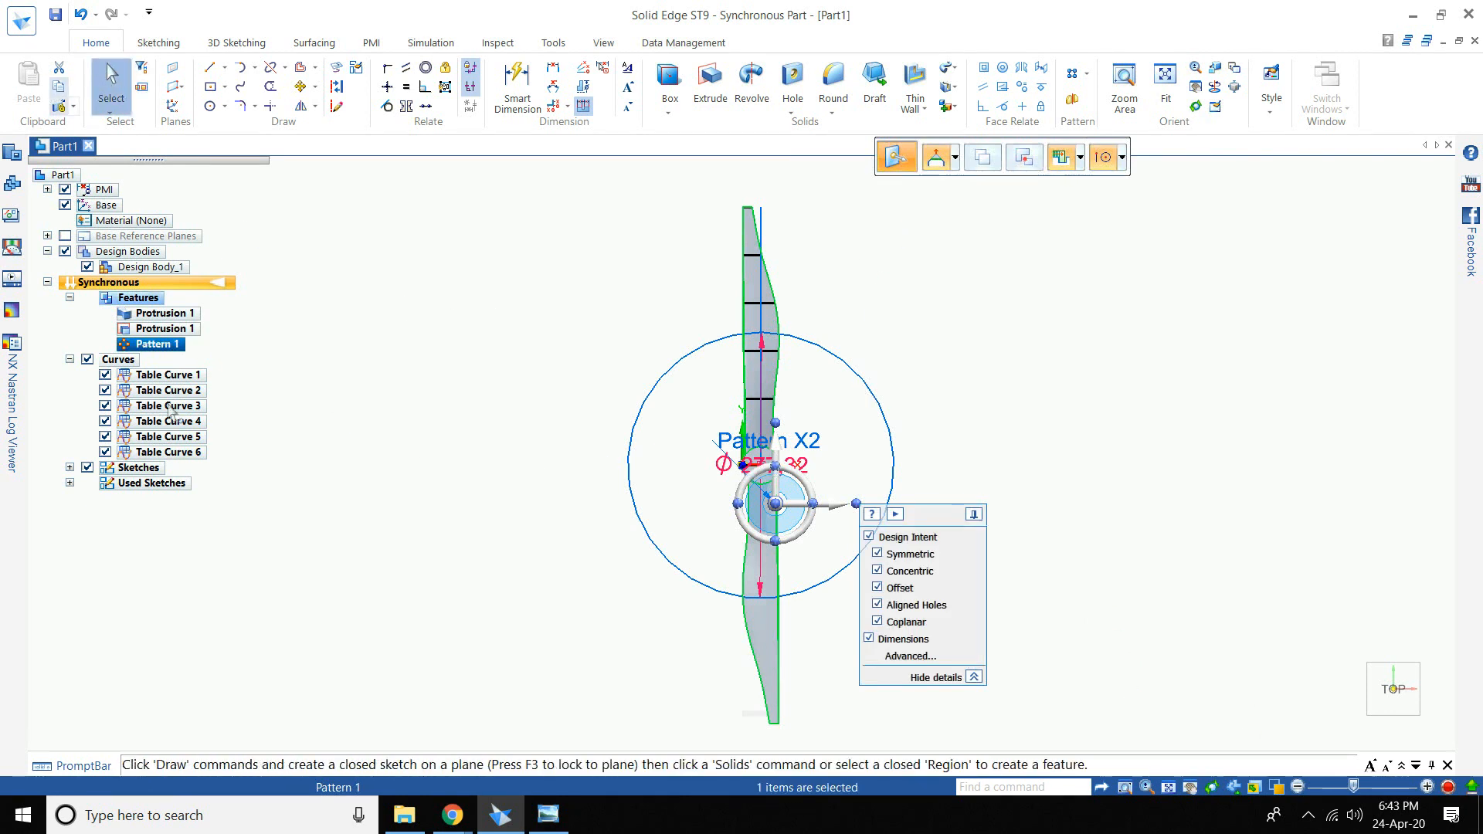
{"action": "left_click", "coordinate": [424, 424]}
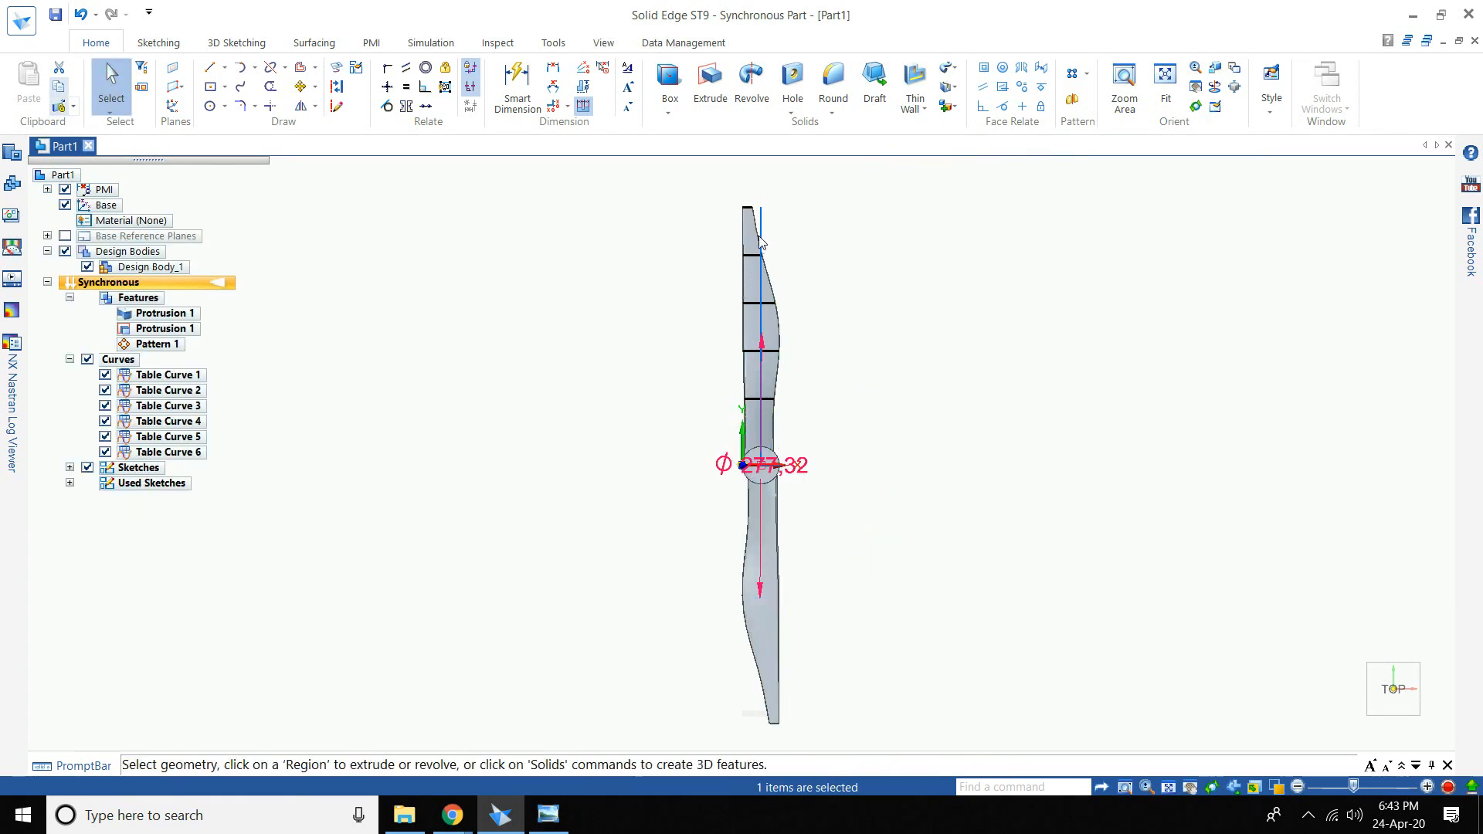
- Clear the centre line selection and return to the isometric home view
{"action": "left_click", "coordinate": [761, 244]}
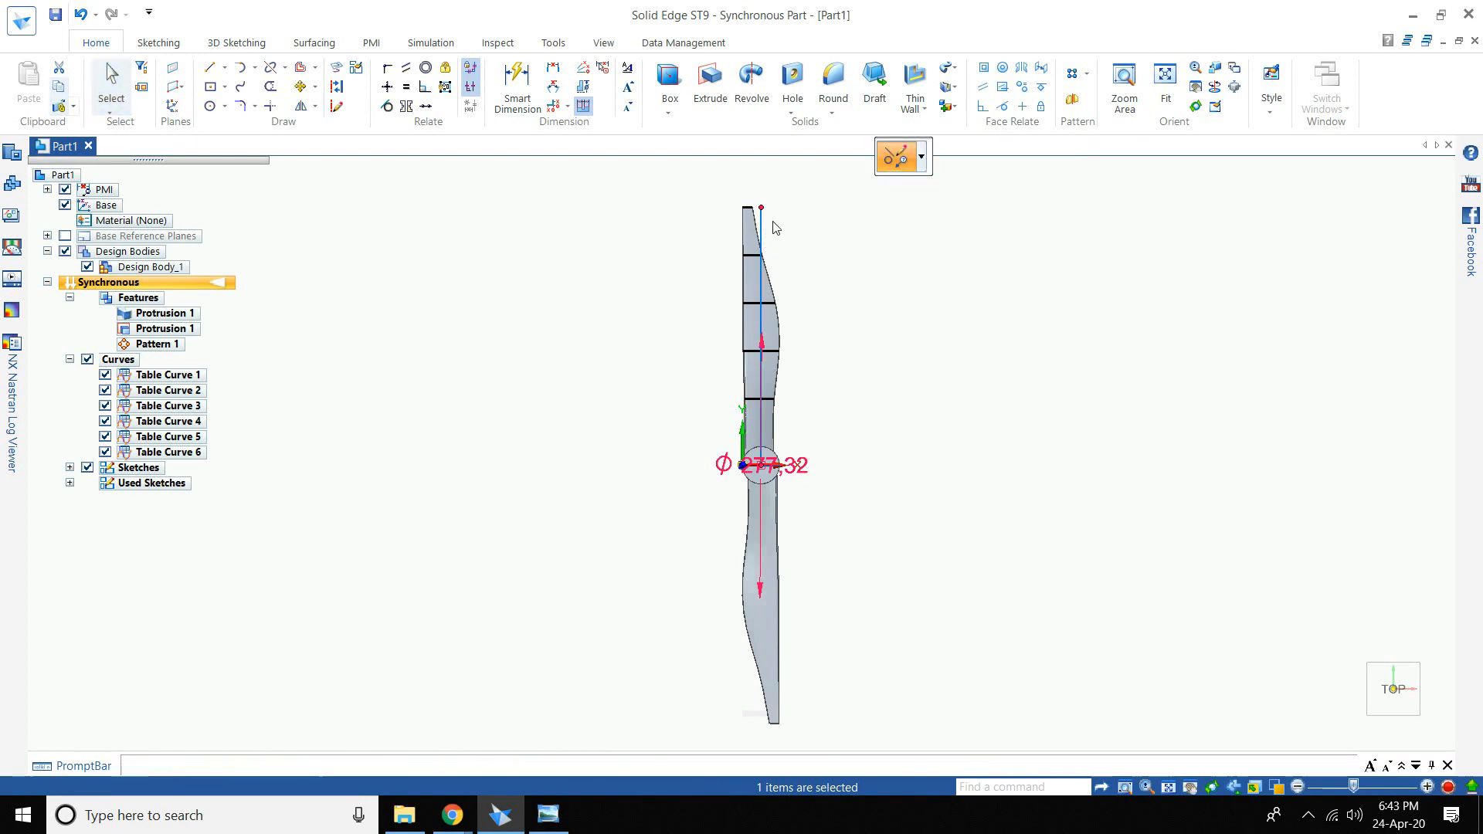
{"action": "key", "text": "Escape"}
{"action": "left_click", "coordinate": [1357, 734]}
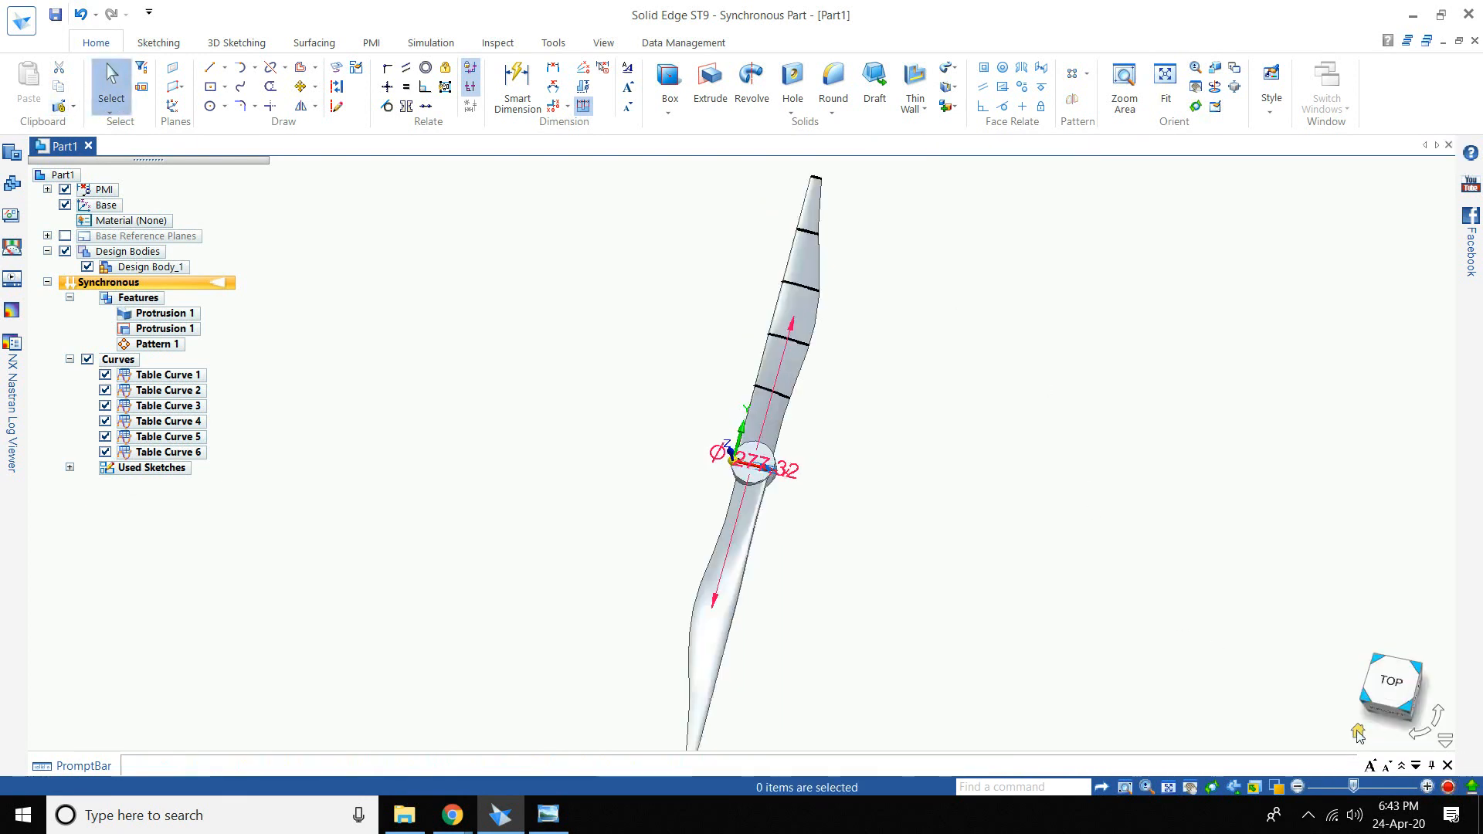
{"action": "left_click", "coordinate": [1358, 732]}
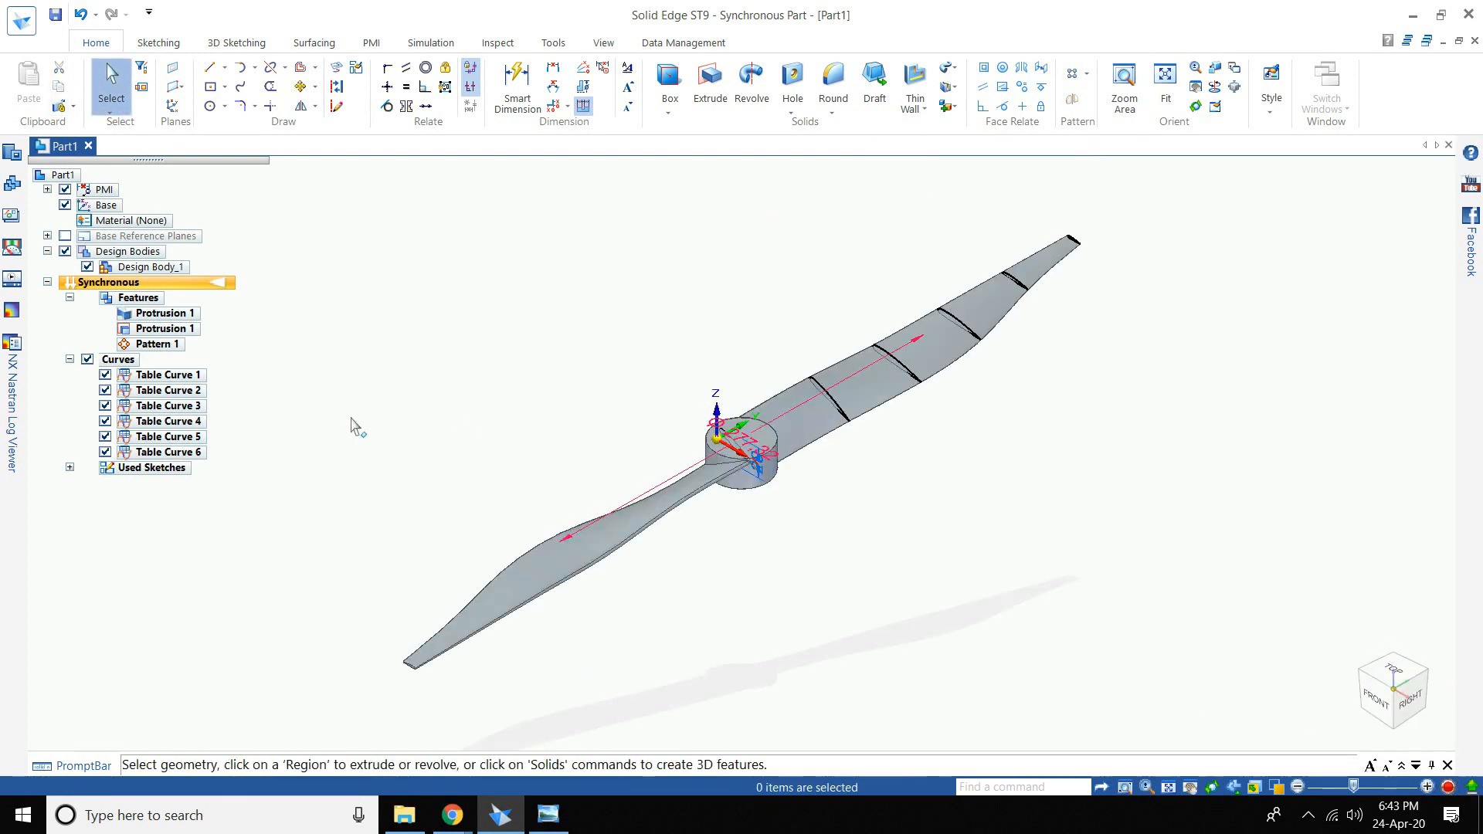
- Hide the six table curves and the PMI dimensions, then inspect the propeller from several sides
{"action": "left_click", "coordinate": [88, 360]}
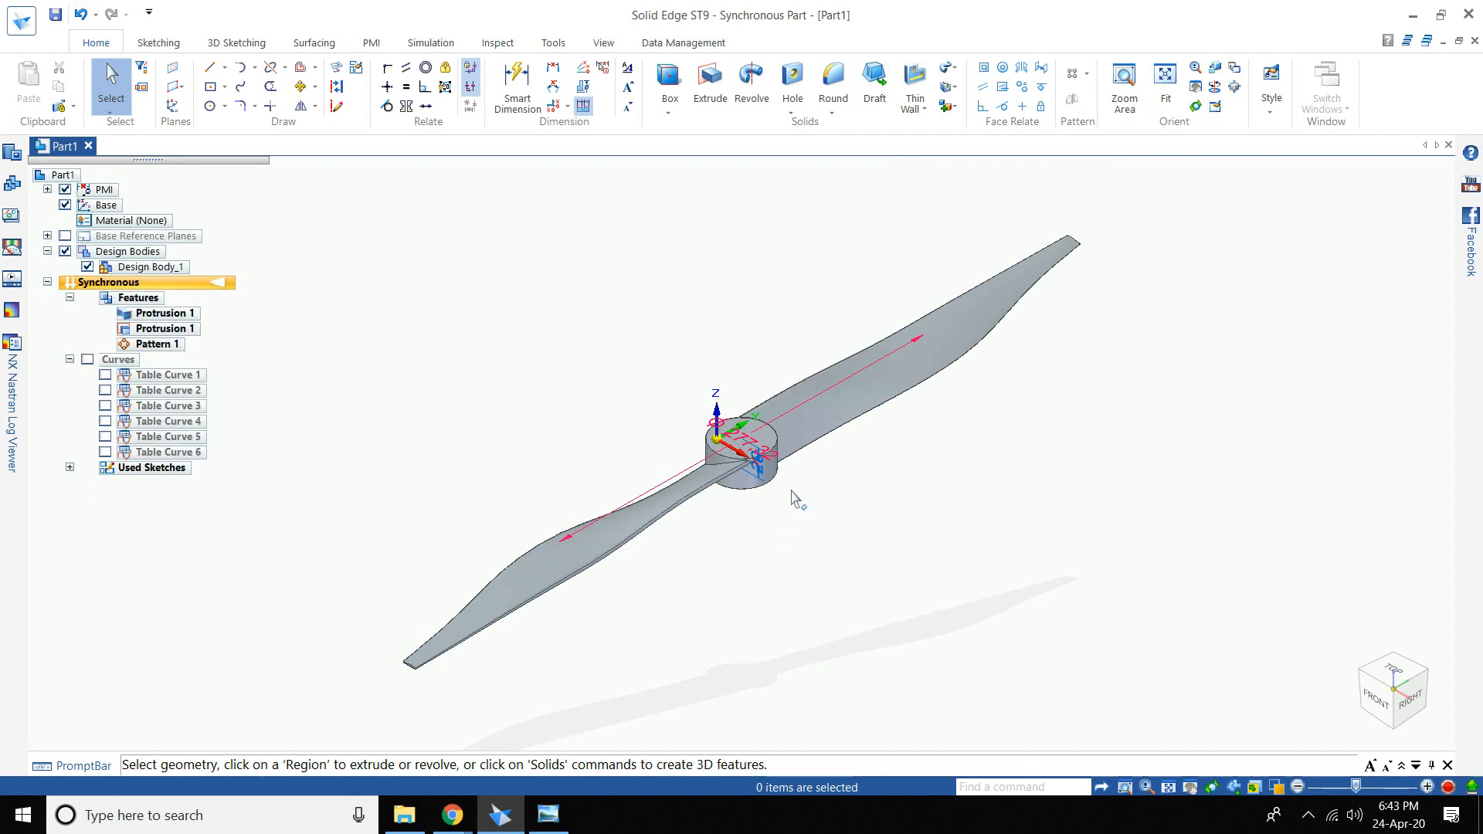
{"action": "mouse_move", "coordinate": [792, 492]}
{"action": "middle_mouse_down"}
{"action": "mouse_move", "coordinate": [818, 474]}
{"action": "mouse_move", "coordinate": [803, 485]}
{"action": "middle_mouse_up"}
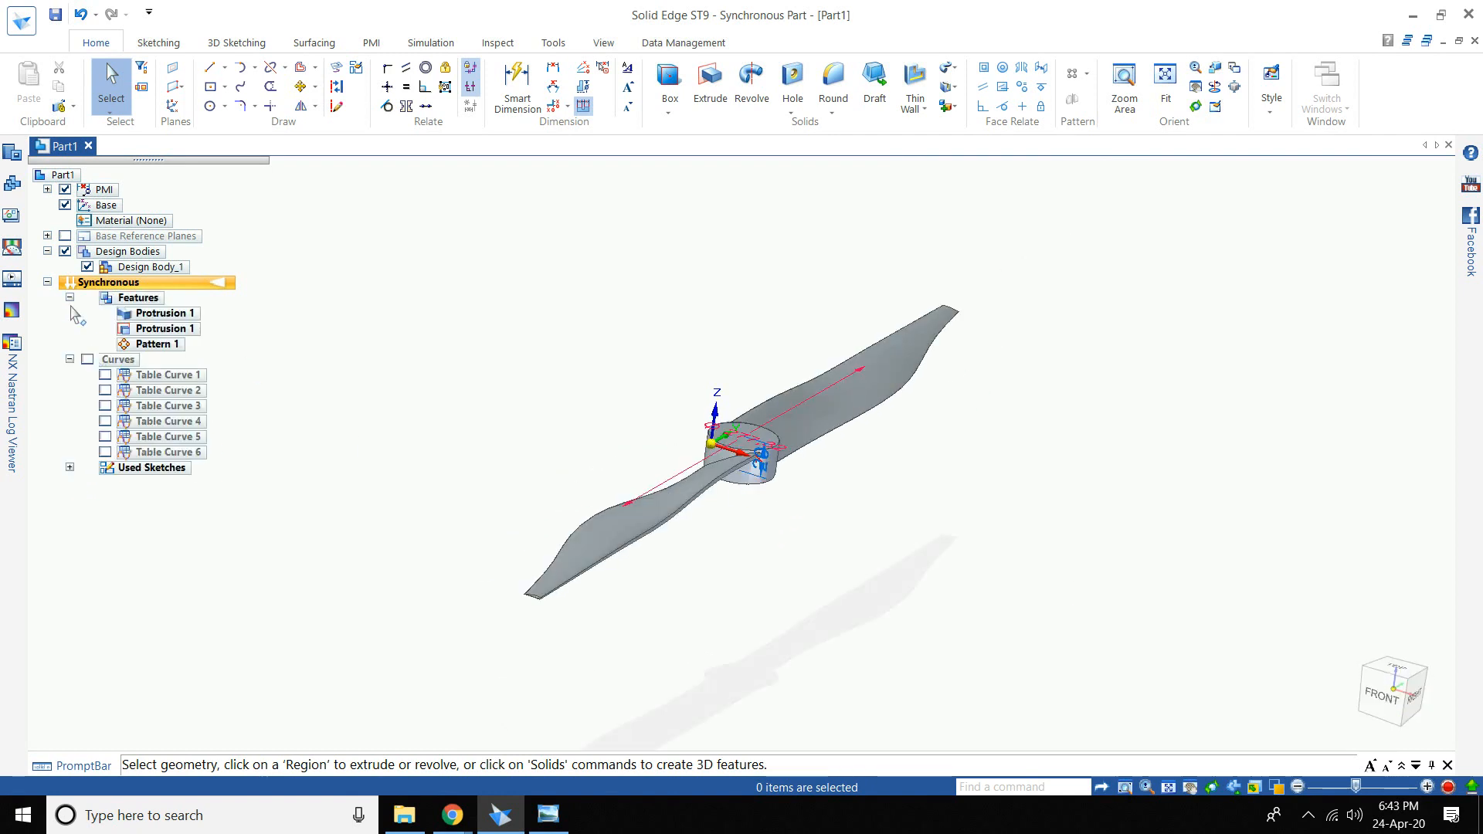
{"action": "left_click", "coordinate": [66, 189]}
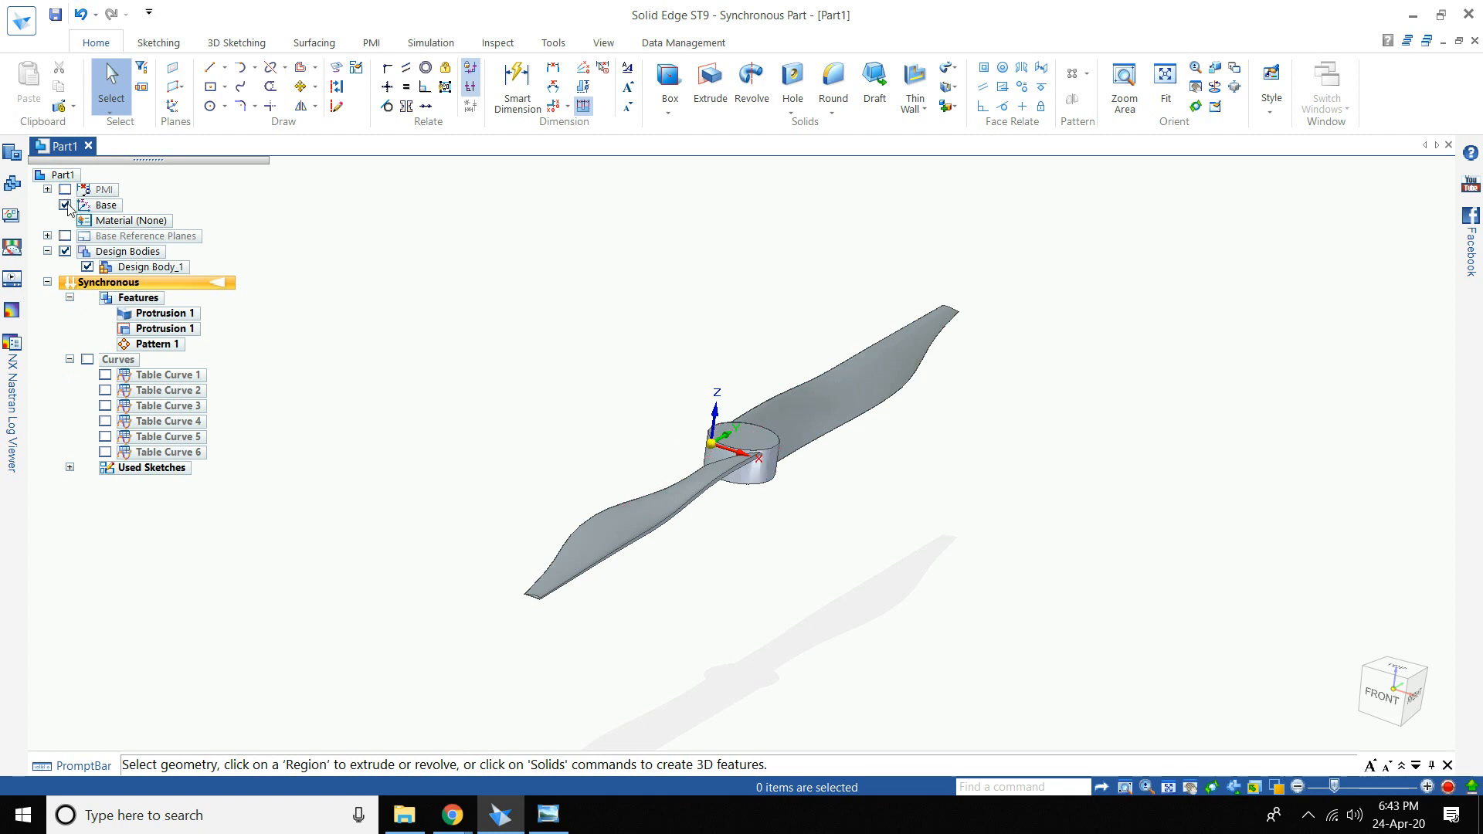
{"action": "middle_click_drag", "start_coordinate": [822, 498], "coordinate": [364, 374]}
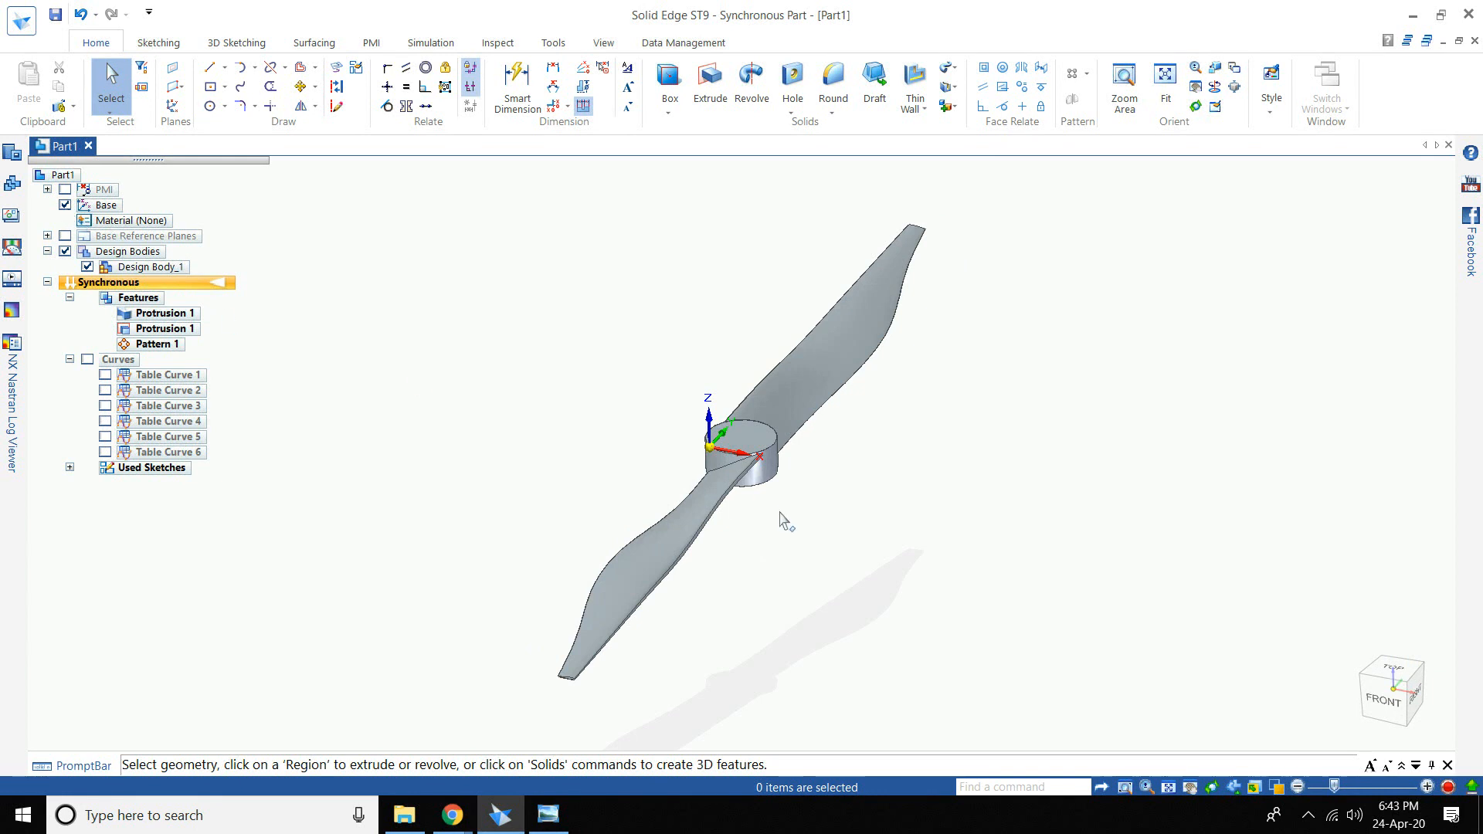
{"action": "mouse_move", "coordinate": [780, 517]}
{"action": "middle_mouse_down"}
{"action": "mouse_move", "coordinate": [874, 553]}
{"action": "mouse_move", "coordinate": [795, 427]}
{"action": "middle_mouse_up"}
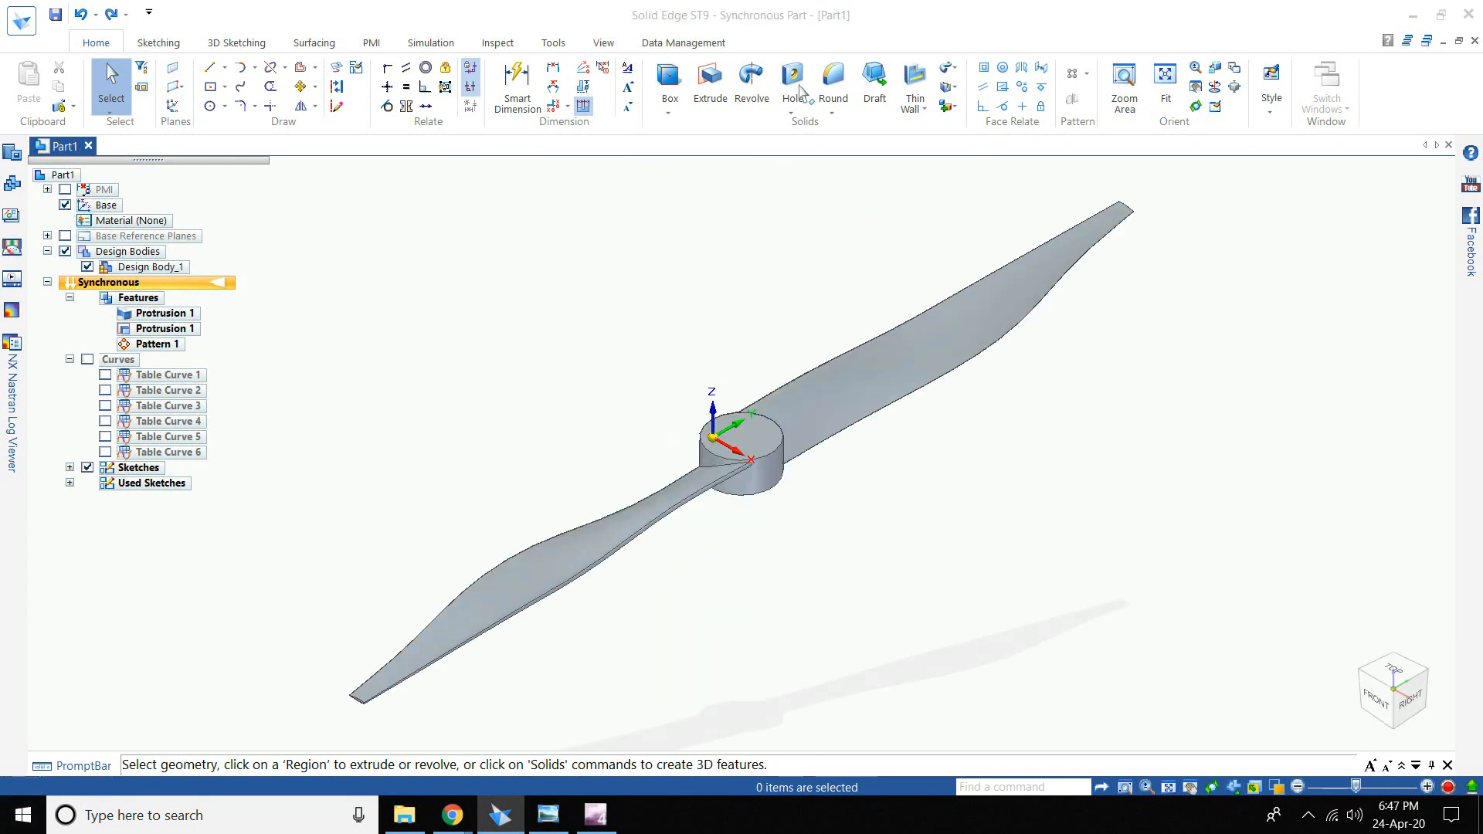
- Round the hub's top and bottom edges with a 5 mm radius
{"action": "left_click", "coordinate": [835, 87]}
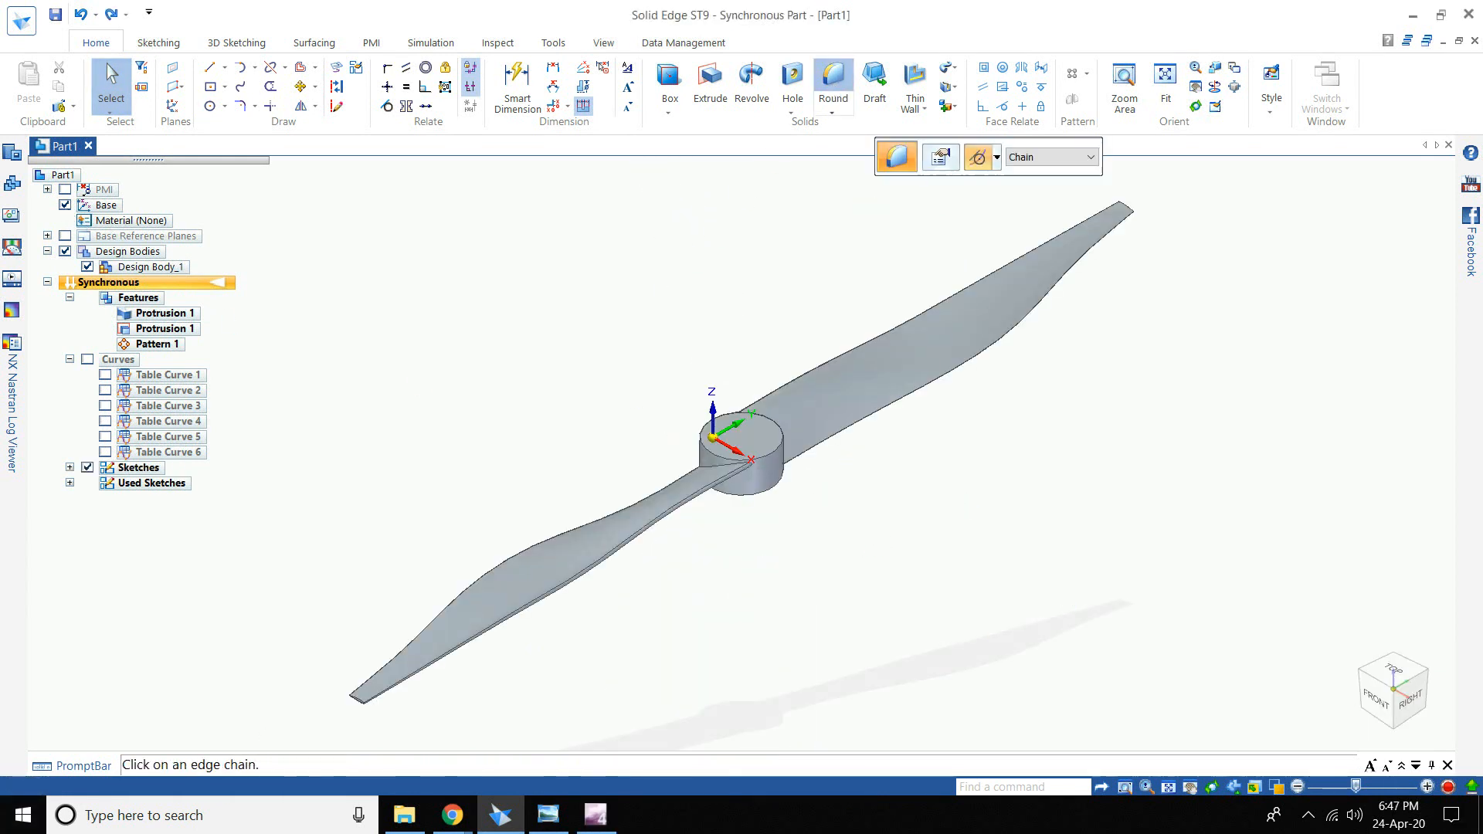
{"action": "left_click", "coordinate": [721, 460]}
{"action": "type", "text": "5"}
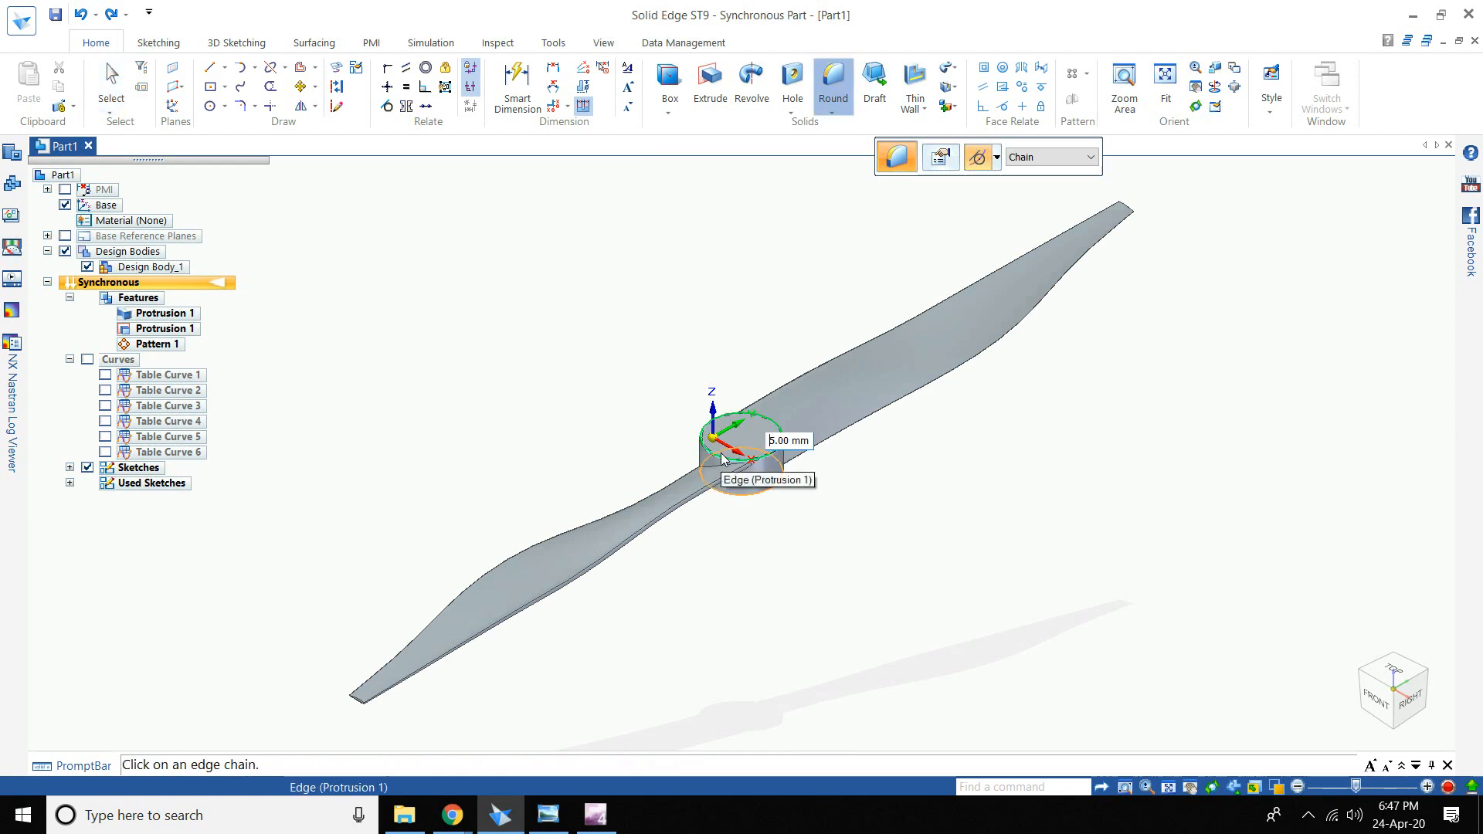
{"action": "key", "text": "Return"}
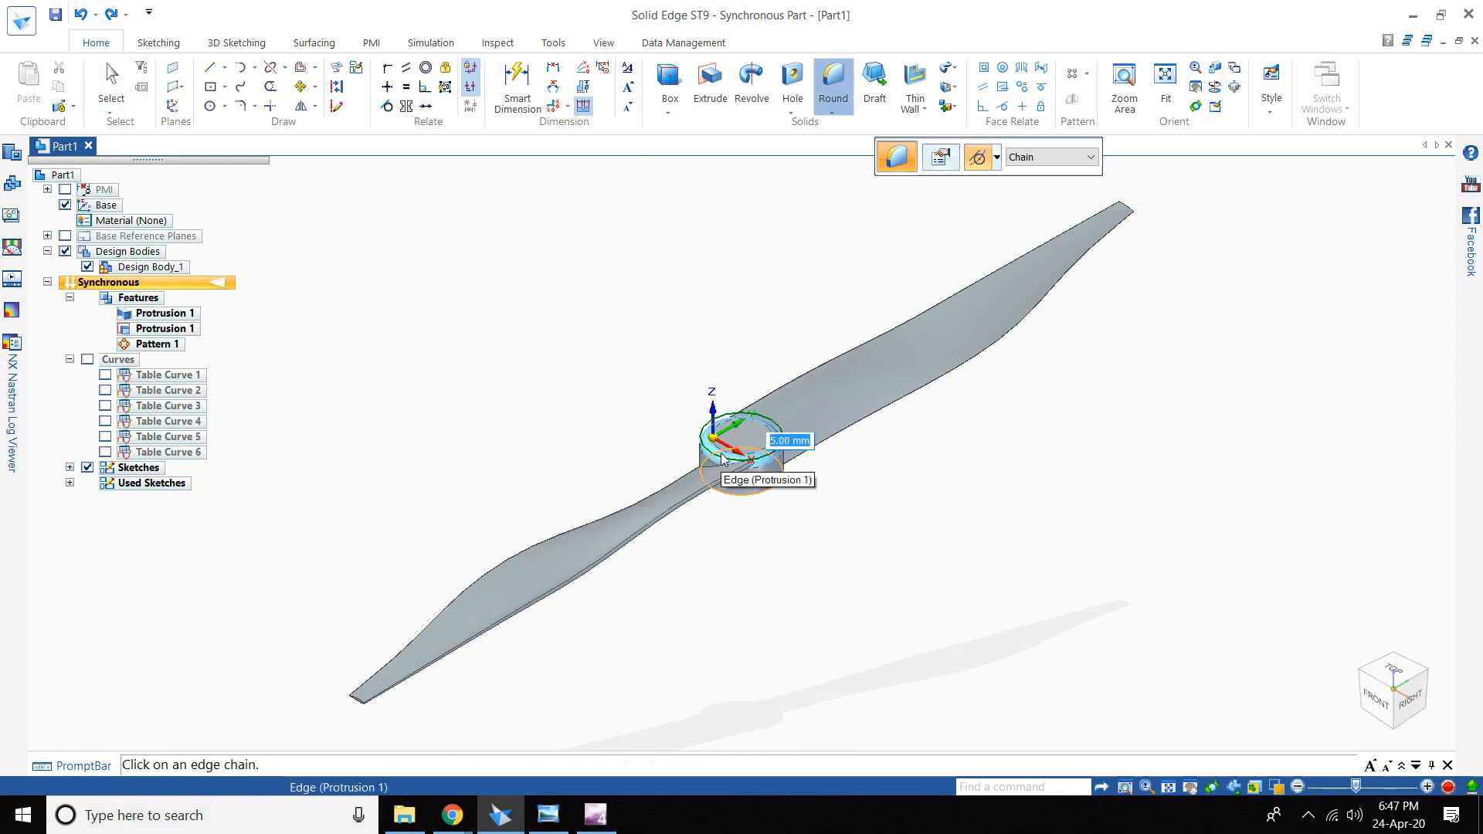
{"action": "right_click", "coordinate": [772, 373]}
{"action": "middle_click_drag", "start_coordinate": [761, 381], "coordinate": [765, 463]}
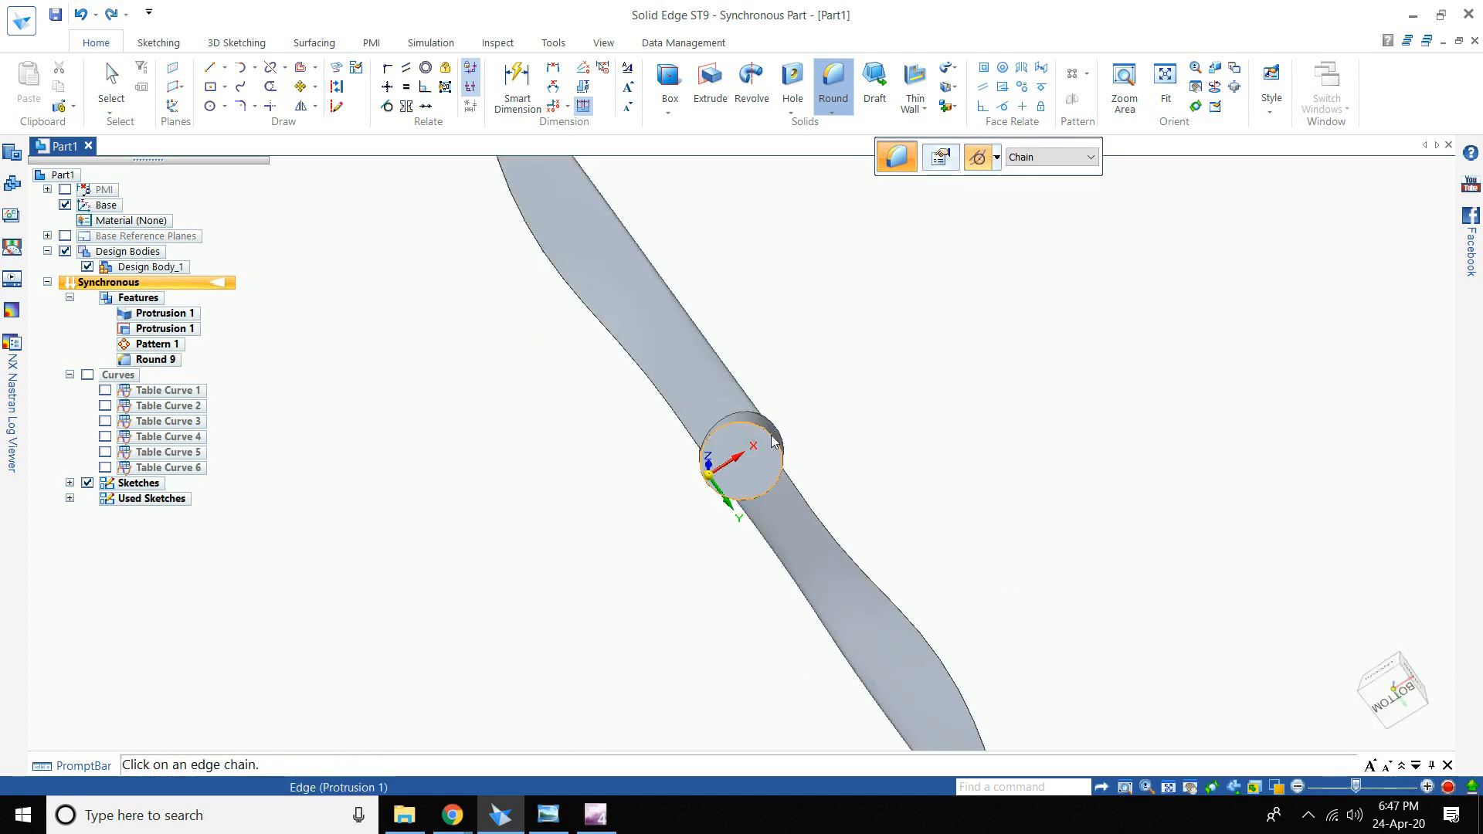
{"action": "left_click", "coordinate": [775, 440]}
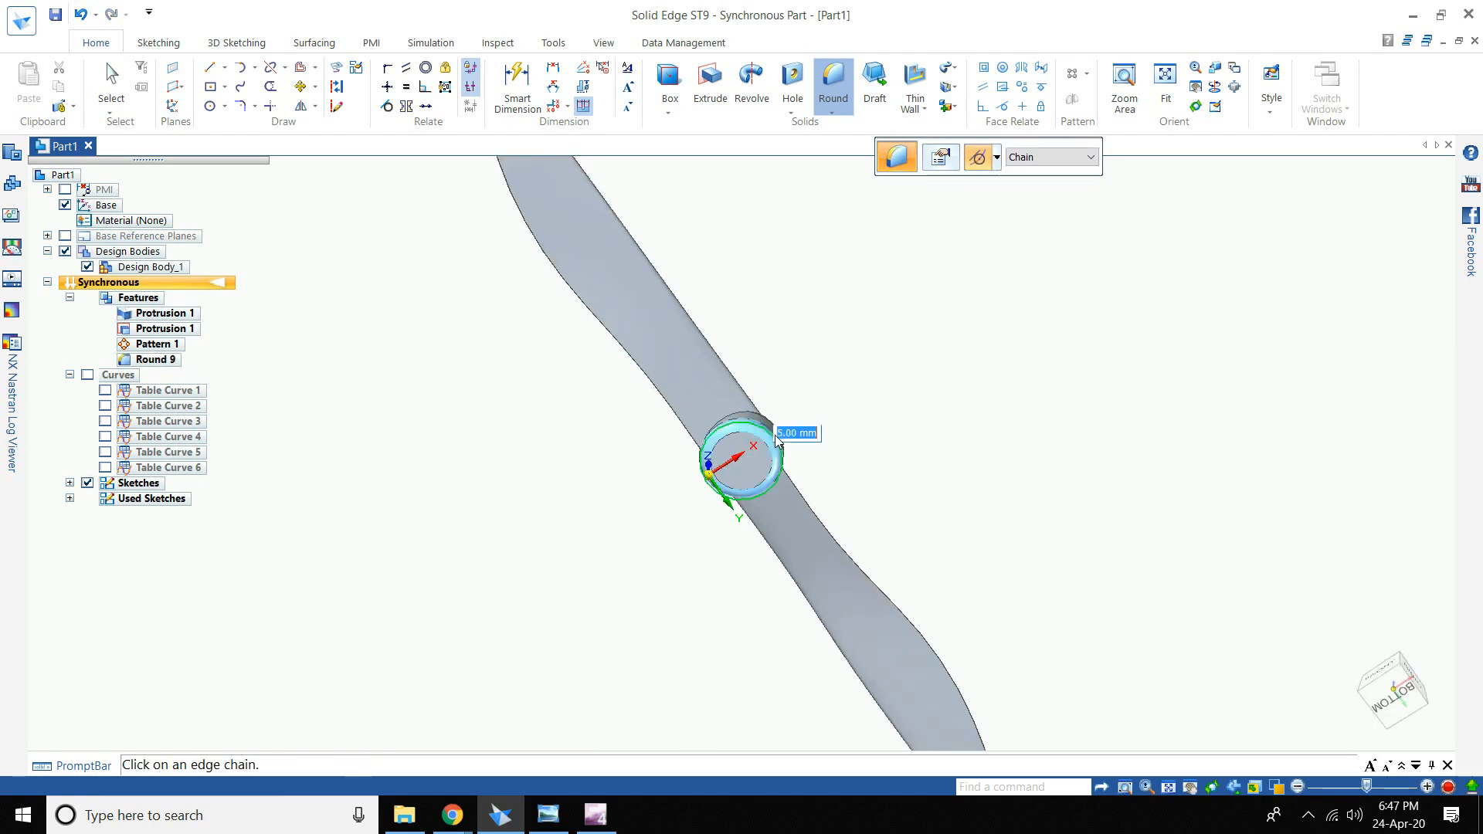
{"action": "key", "text": "Return"}
{"action": "right_click", "coordinate": [776, 388]}
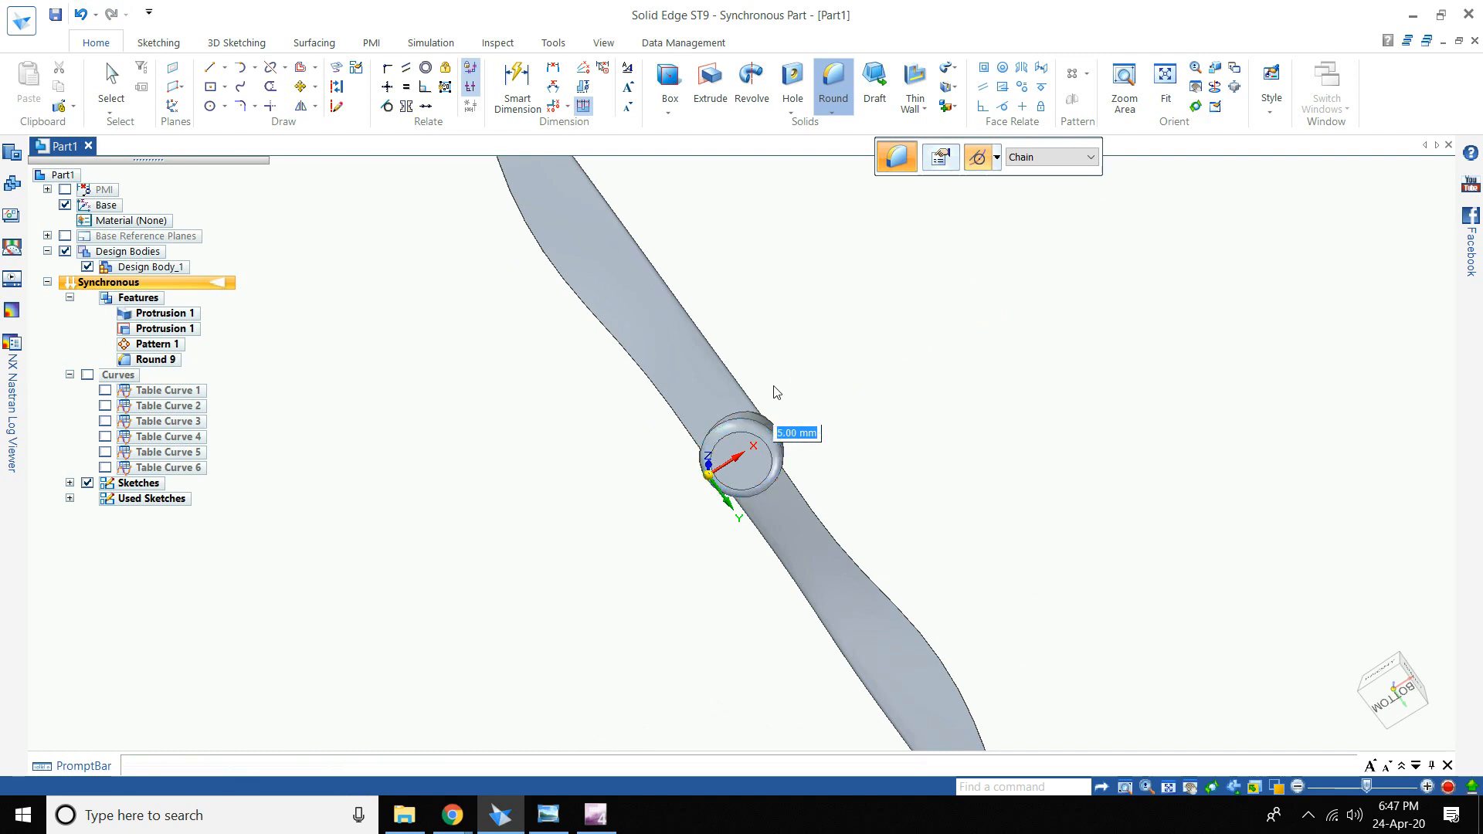
{"action": "middle_click_drag", "start_coordinate": [753, 419], "coordinate": [688, 656]}
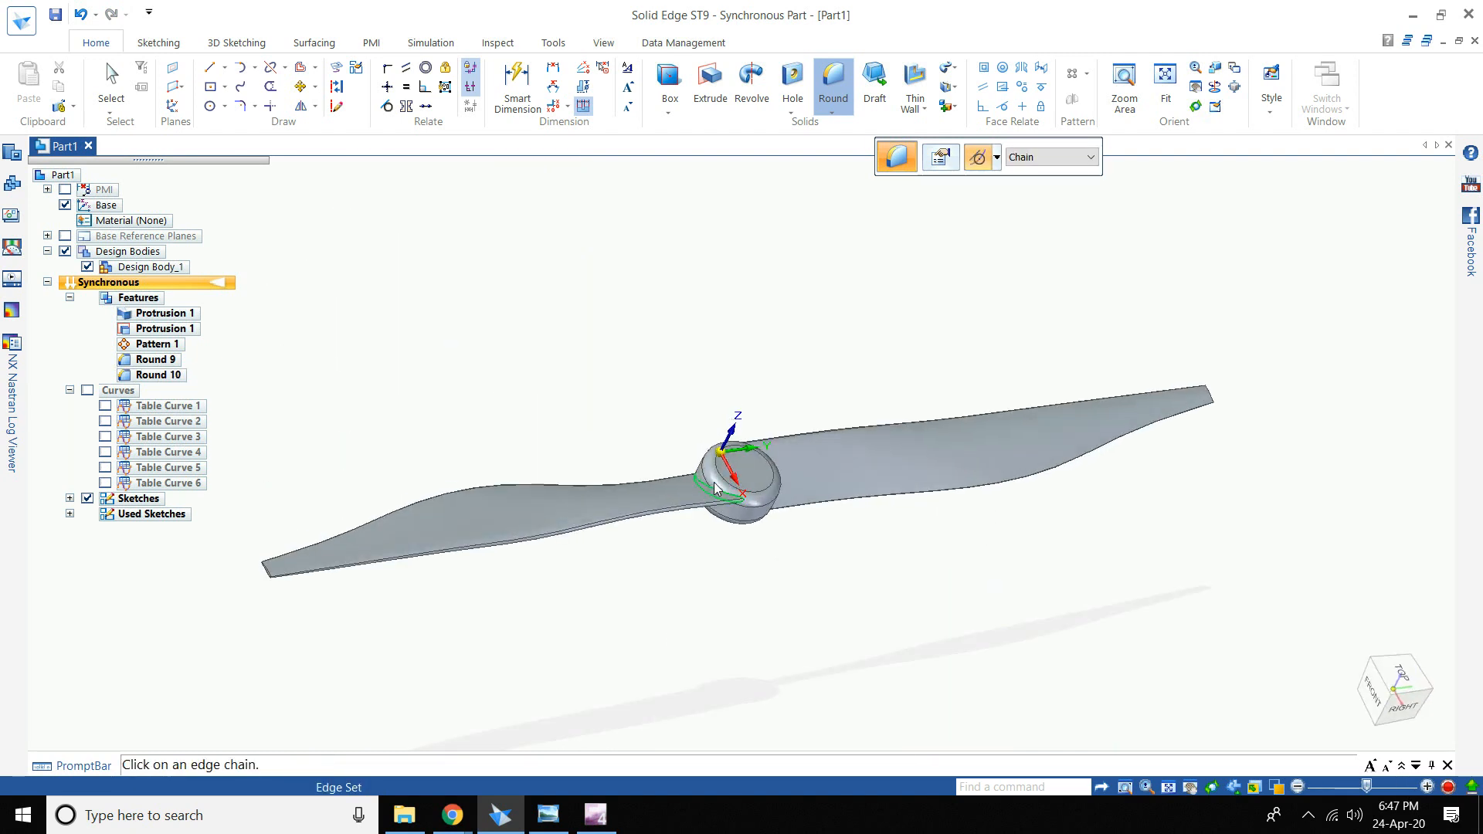
- Round both hub-to-blade edges at 1 mm and view the propeller from the top
{"action": "left_click", "coordinate": [715, 488]}
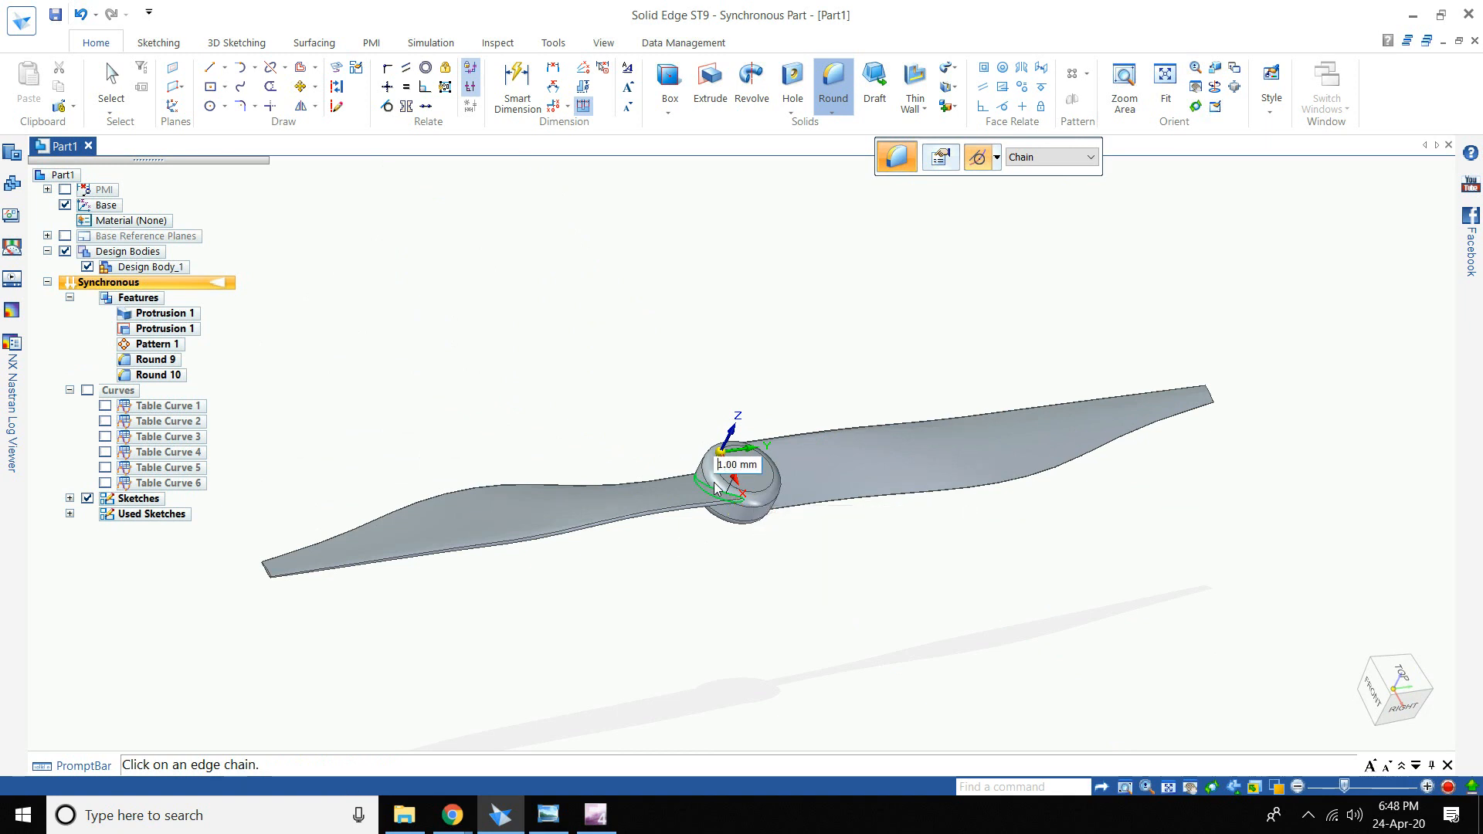
{"action": "key", "text": "Return"}
{"action": "right_click", "coordinate": [807, 527]}
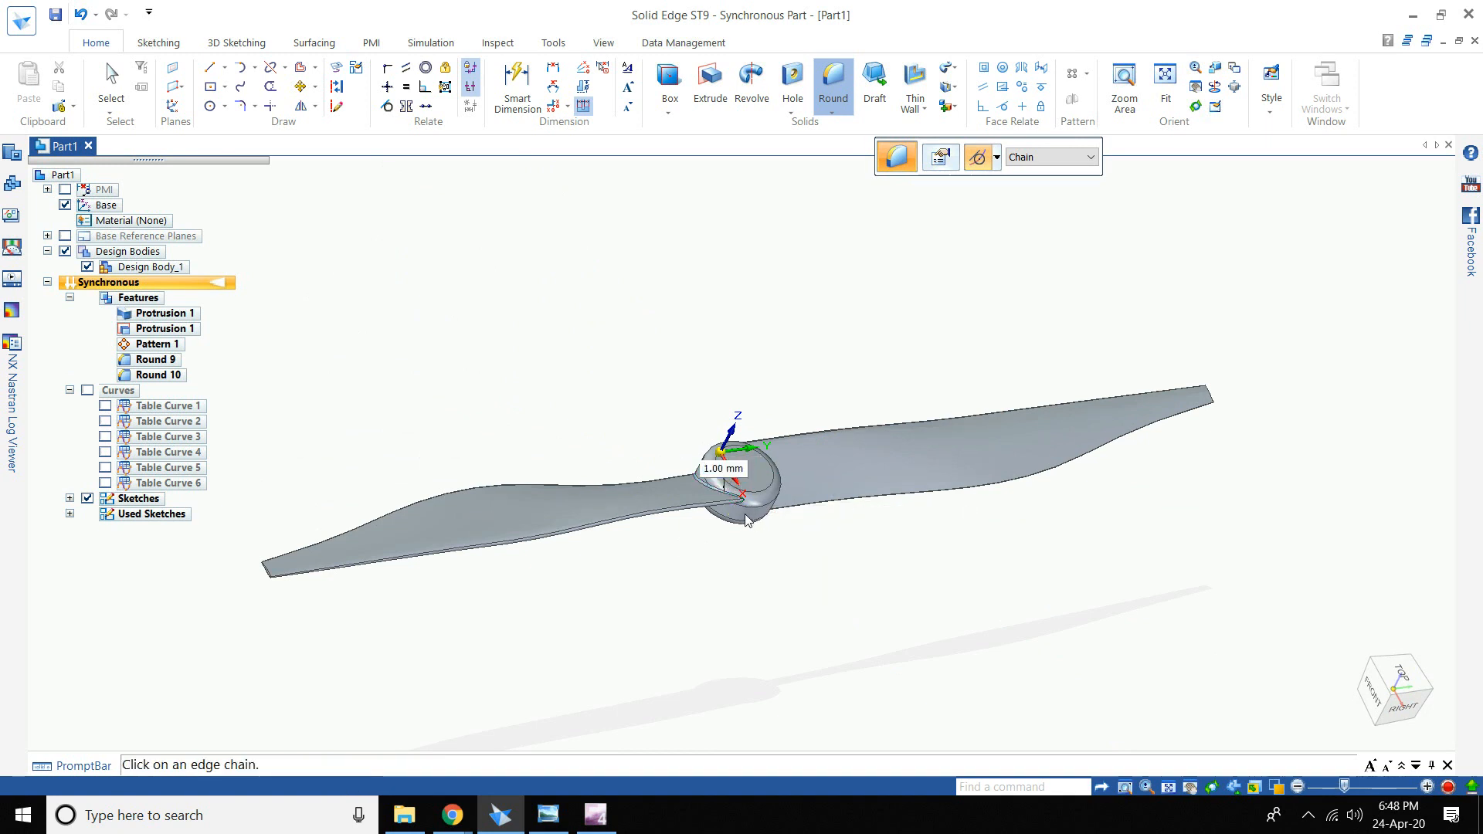
{"action": "middle_click_drag", "start_coordinate": [728, 513], "coordinate": [769, 504]}
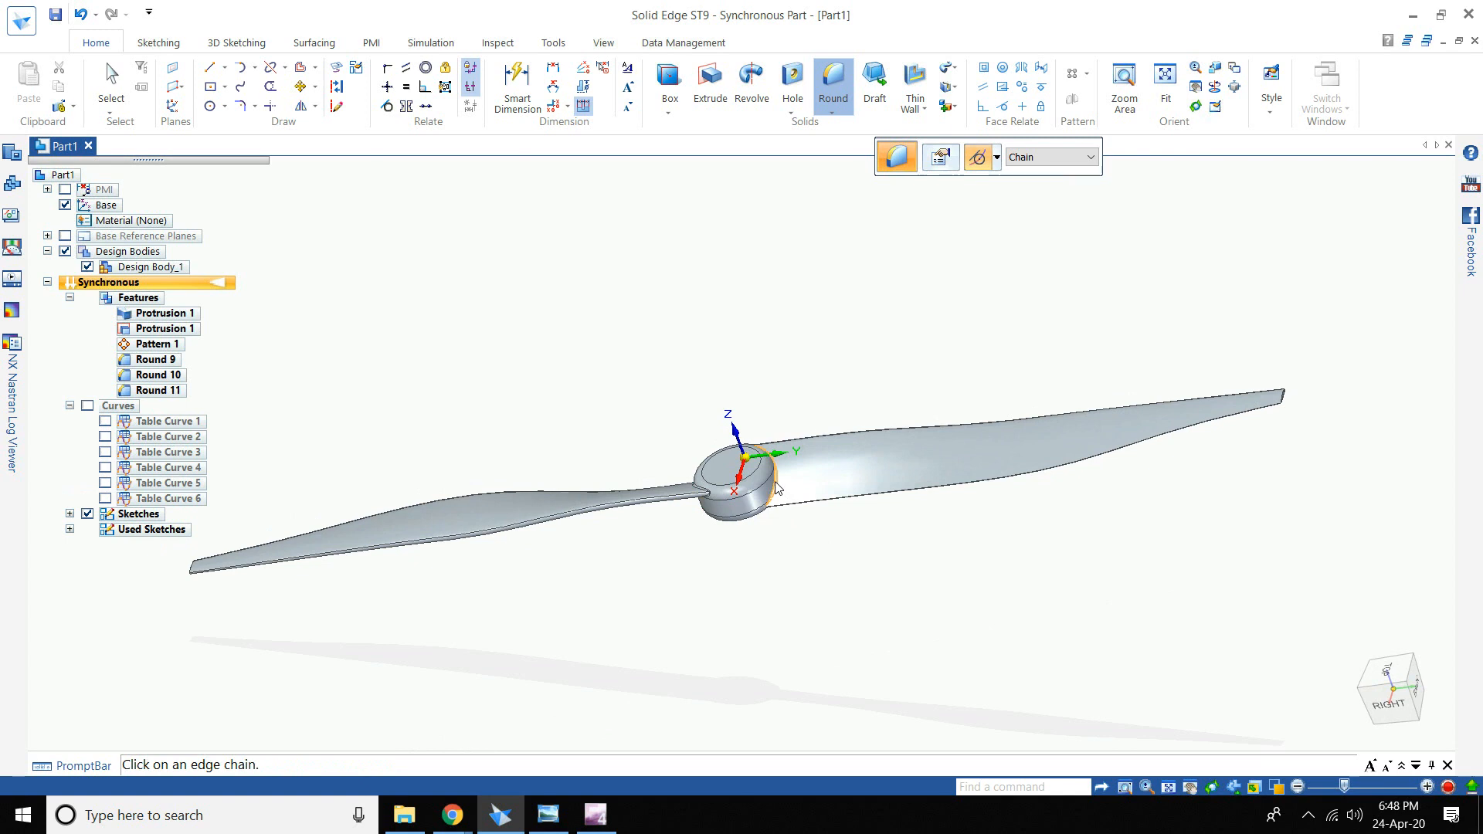
{"action": "left_click", "coordinate": [777, 487]}
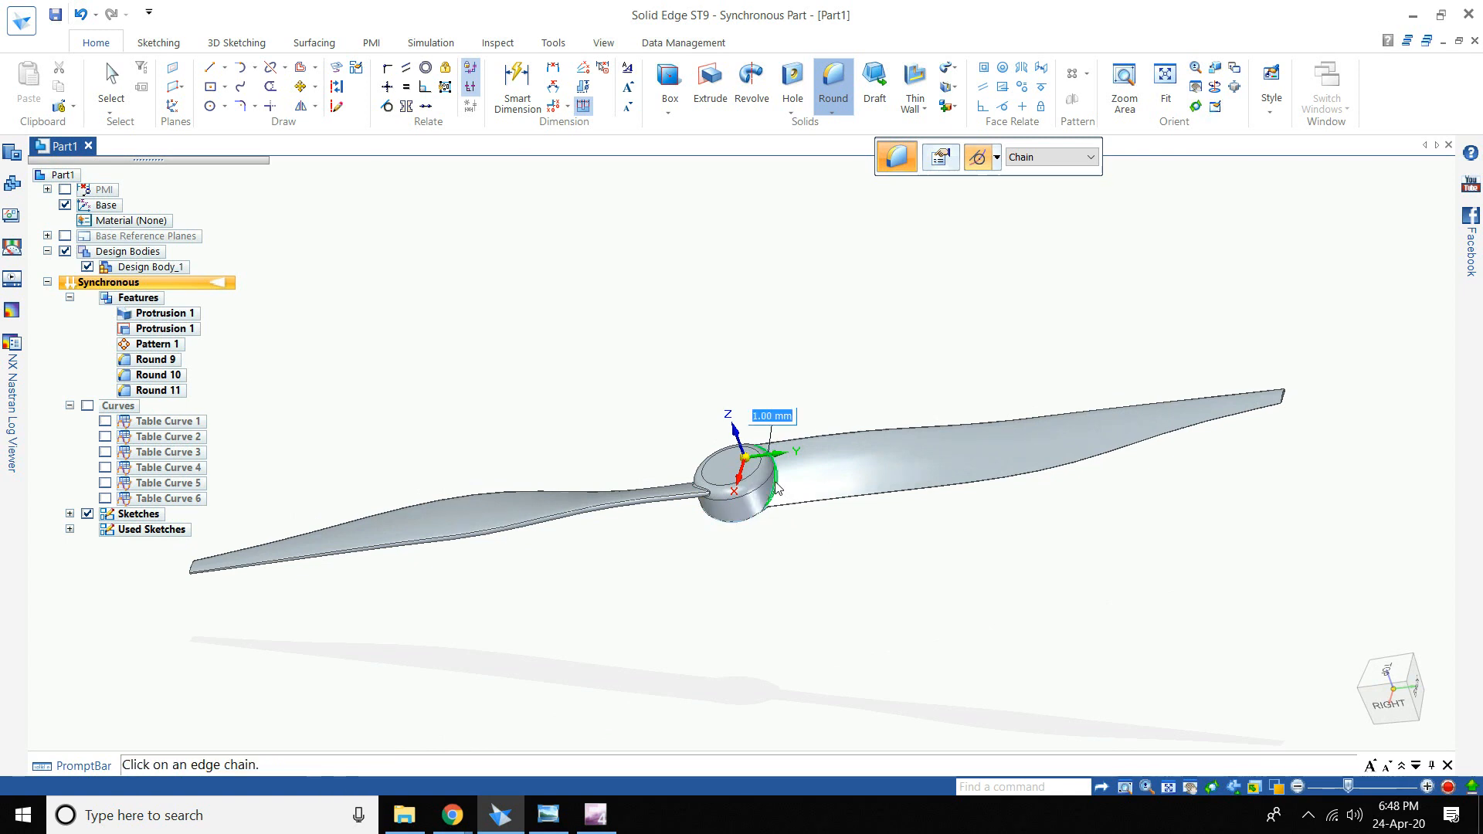
{"action": "key", "text": "Return"}
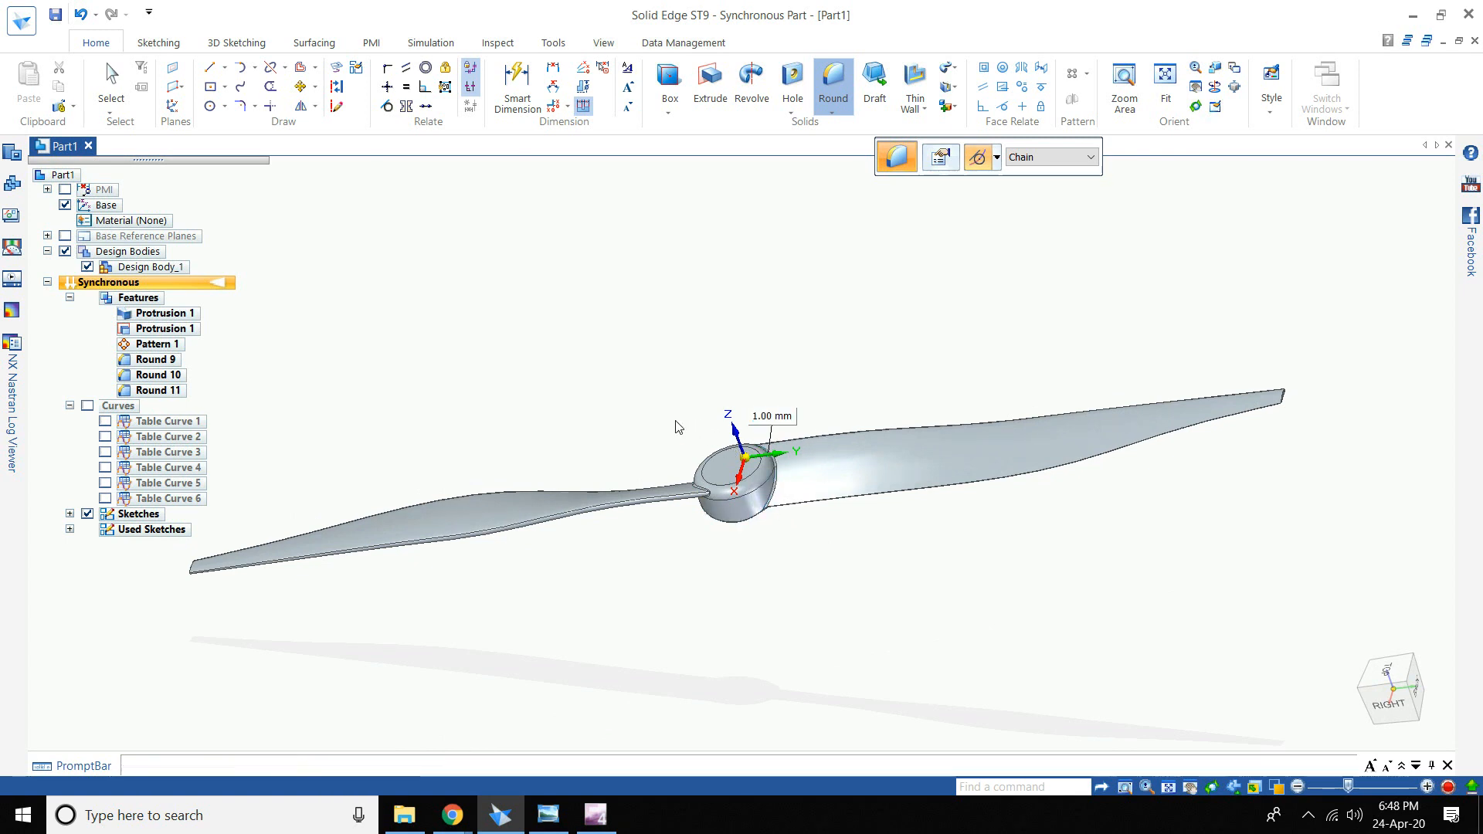
{"action": "middle_click_drag", "start_coordinate": [688, 479], "coordinate": [788, 477]}
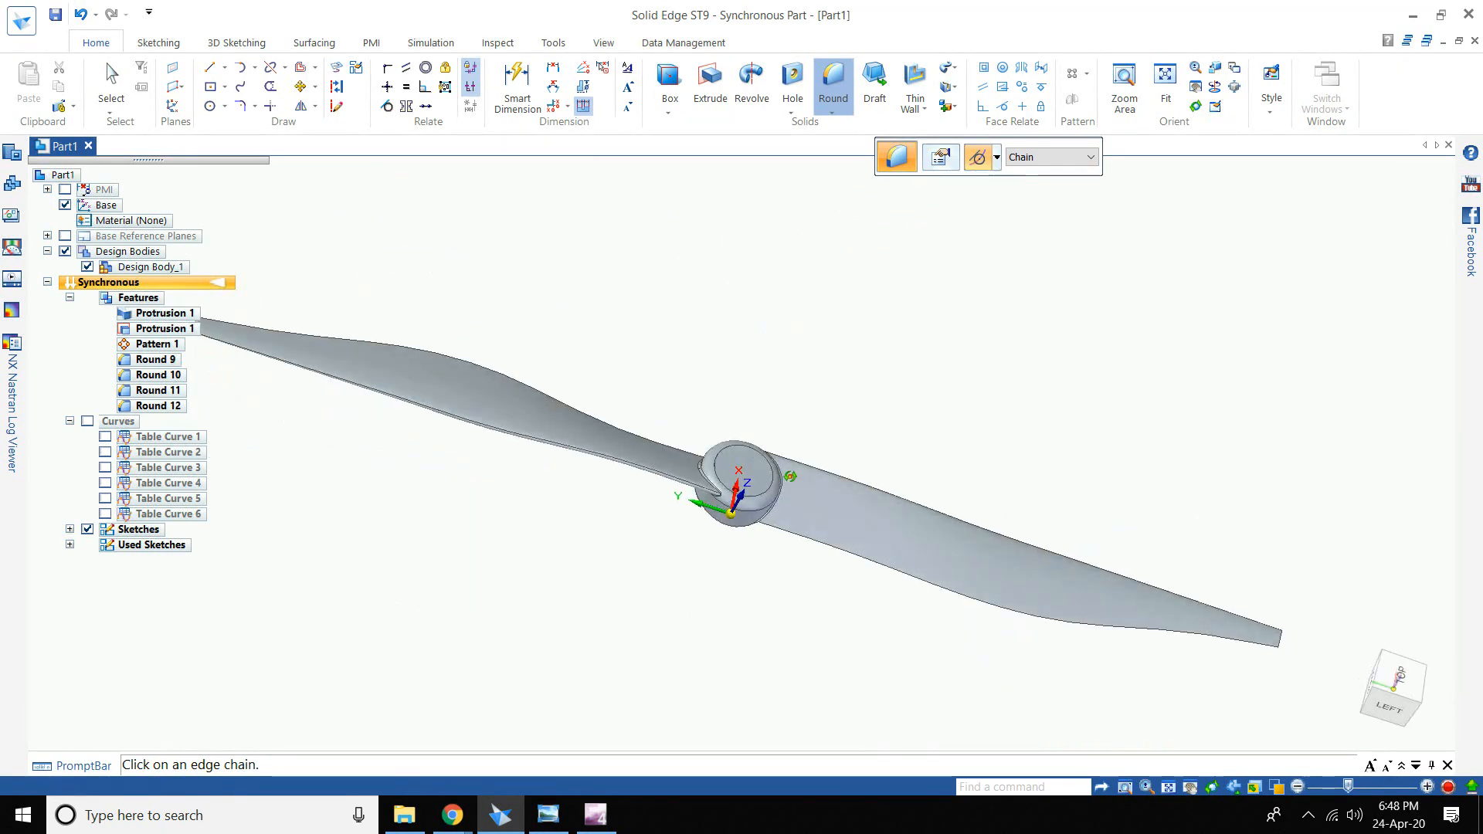
{"action": "left_click", "coordinate": [1414, 678]}
- Draw a Circle by Center Point at the hub face centre with a 16 mm diameter
{"action": "scroll", "coordinate": [717, 410], "scroll_direction": "up", "scroll_amount": 4}
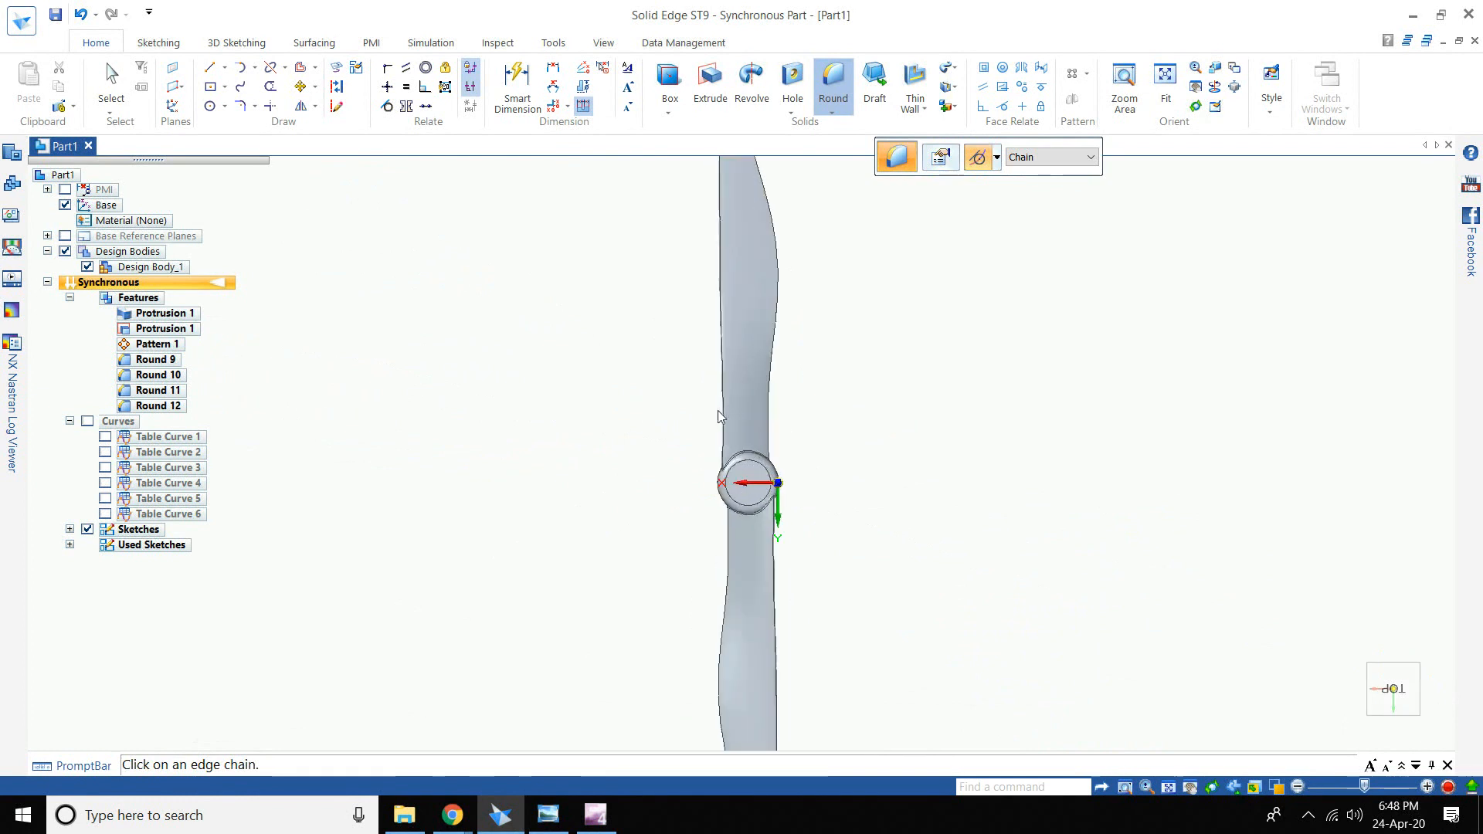
{"action": "left_click", "coordinate": [224, 106]}
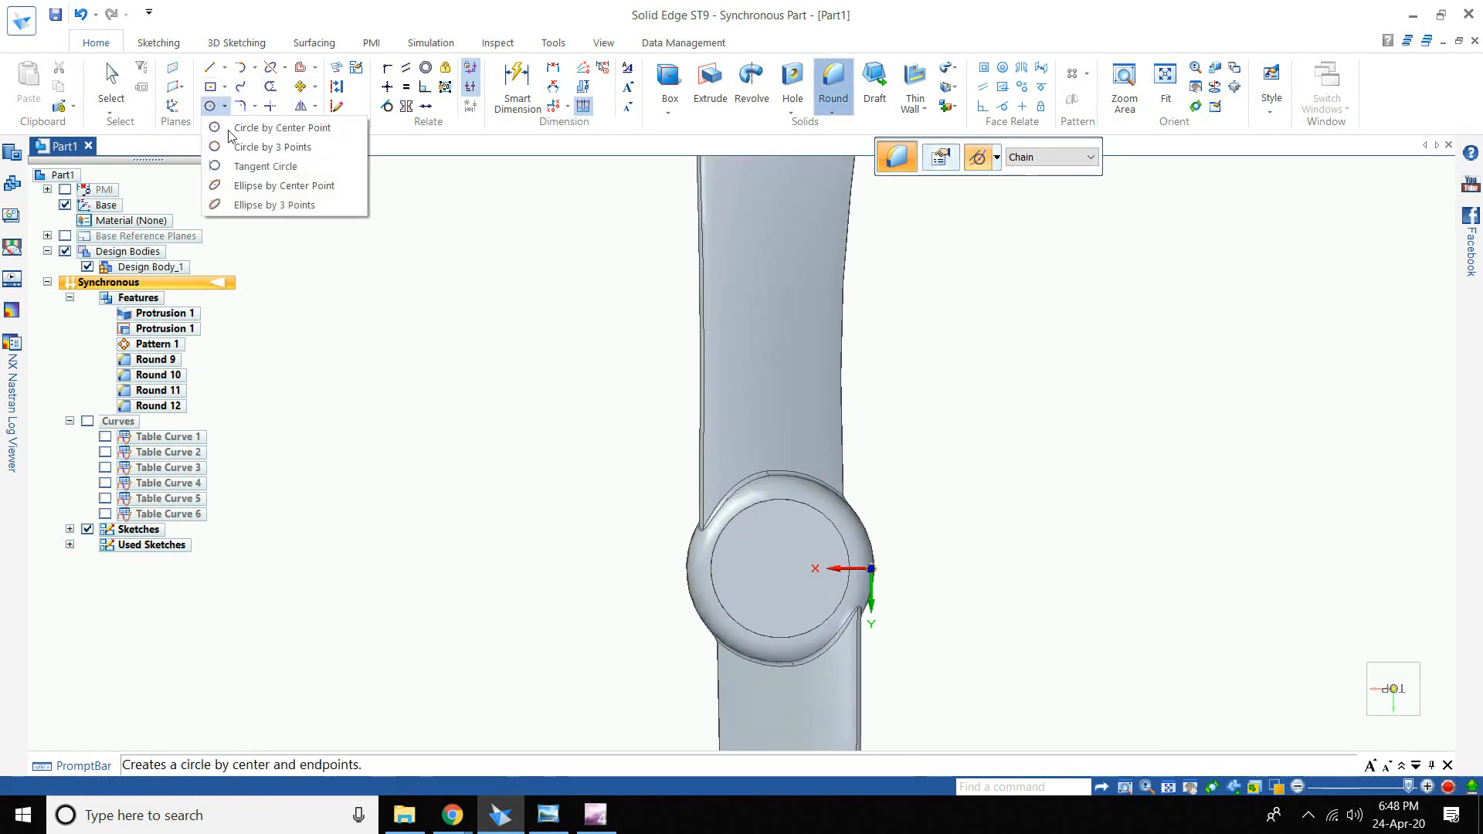
{"action": "left_click", "coordinate": [306, 129]}
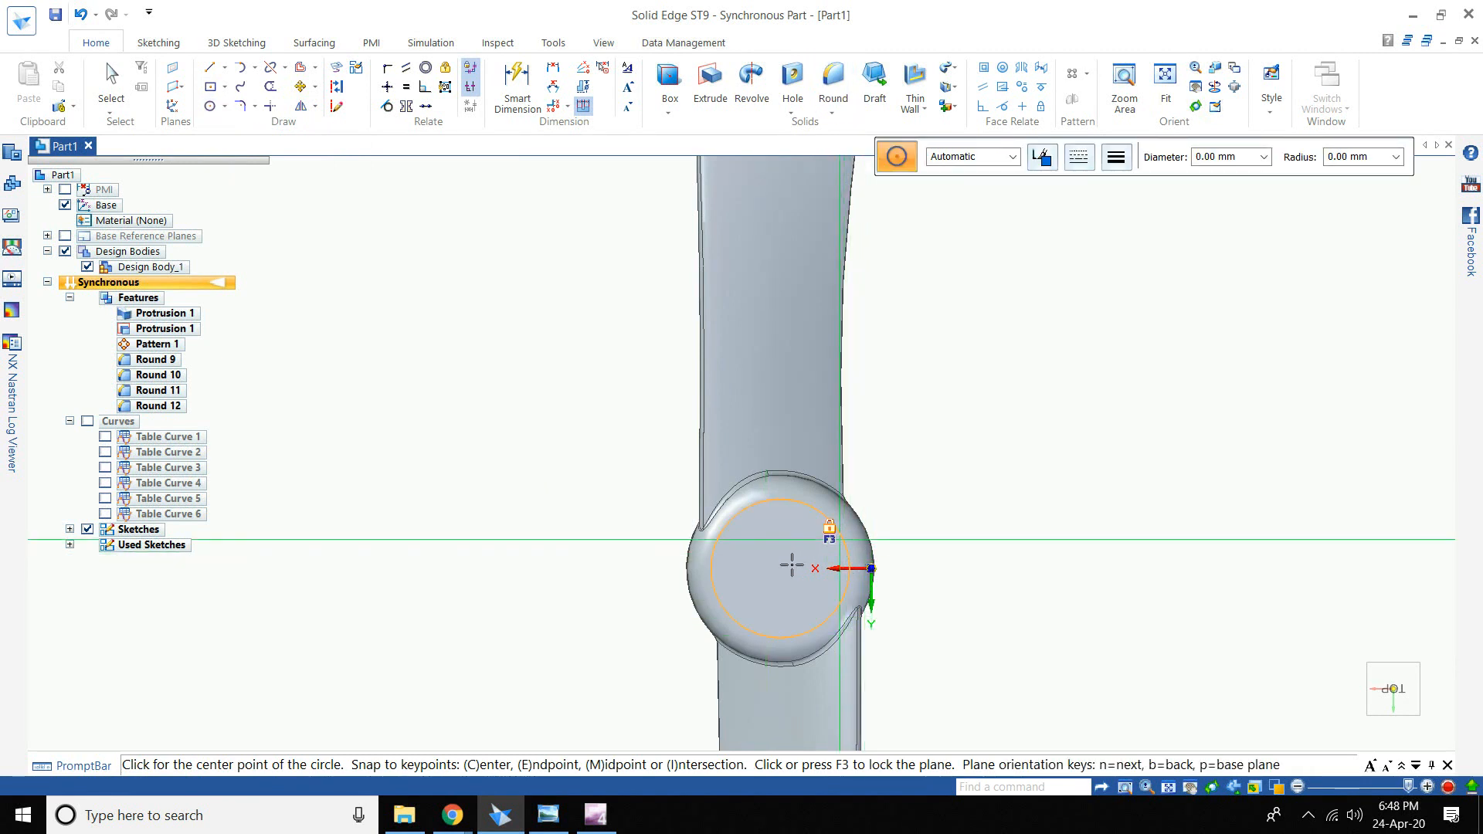
{"action": "scroll", "coordinate": [788, 565], "scroll_direction": "up", "scroll_amount": 1}
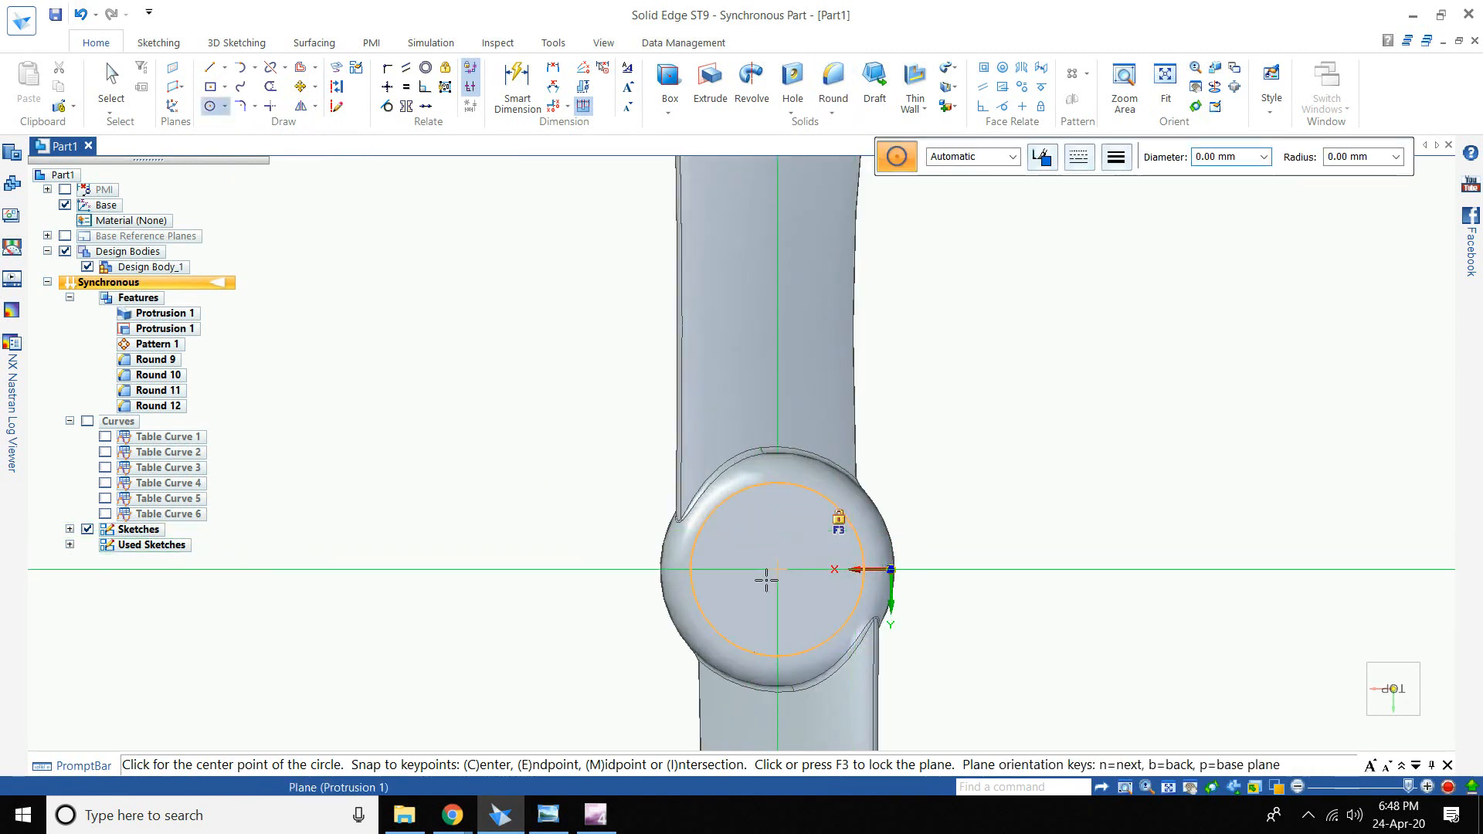
{"action": "left_click", "coordinate": [777, 569]}
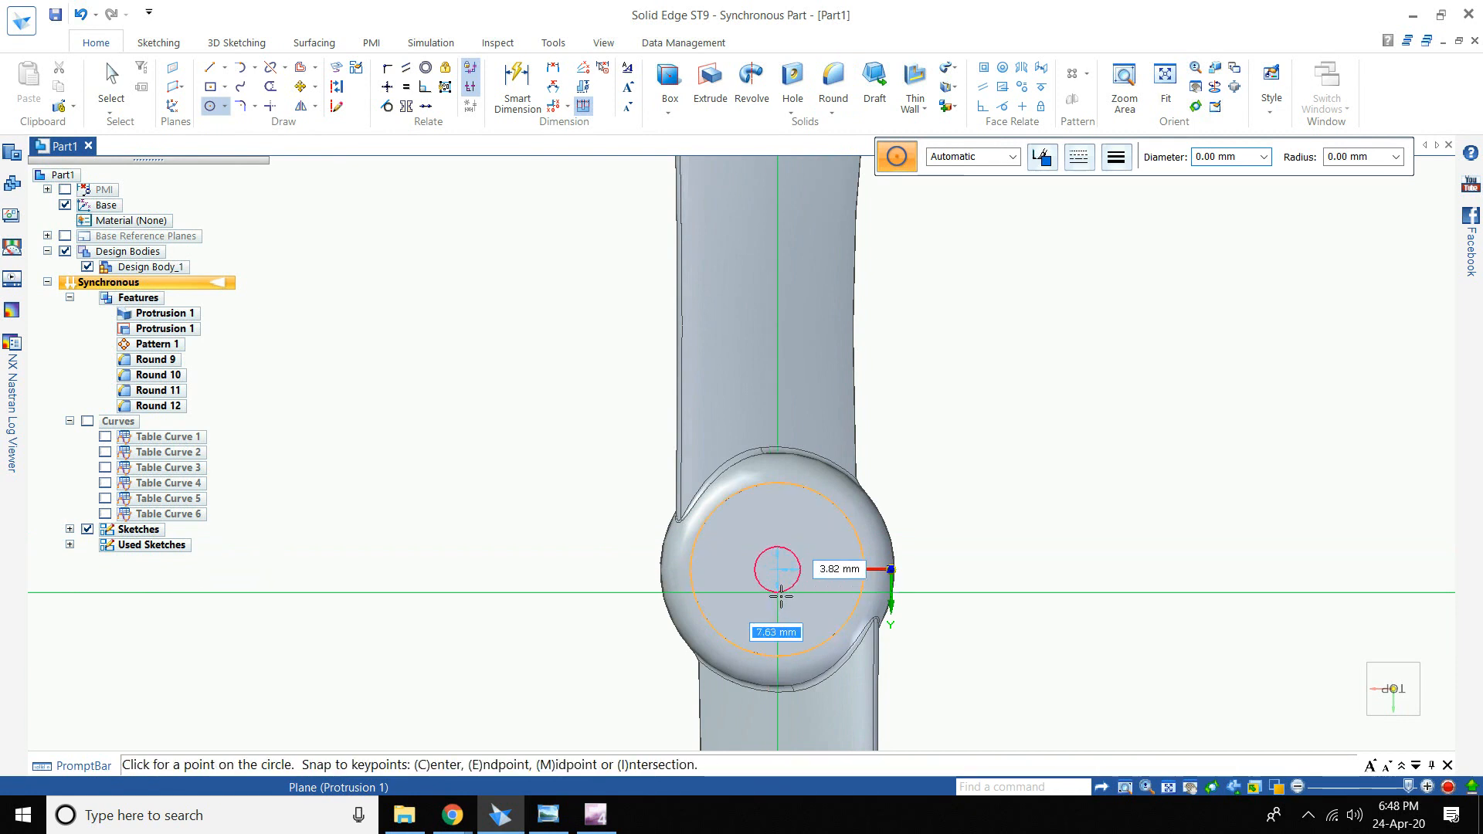
{"action": "type", "text": "16"}
{"action": "key", "text": "Return"}
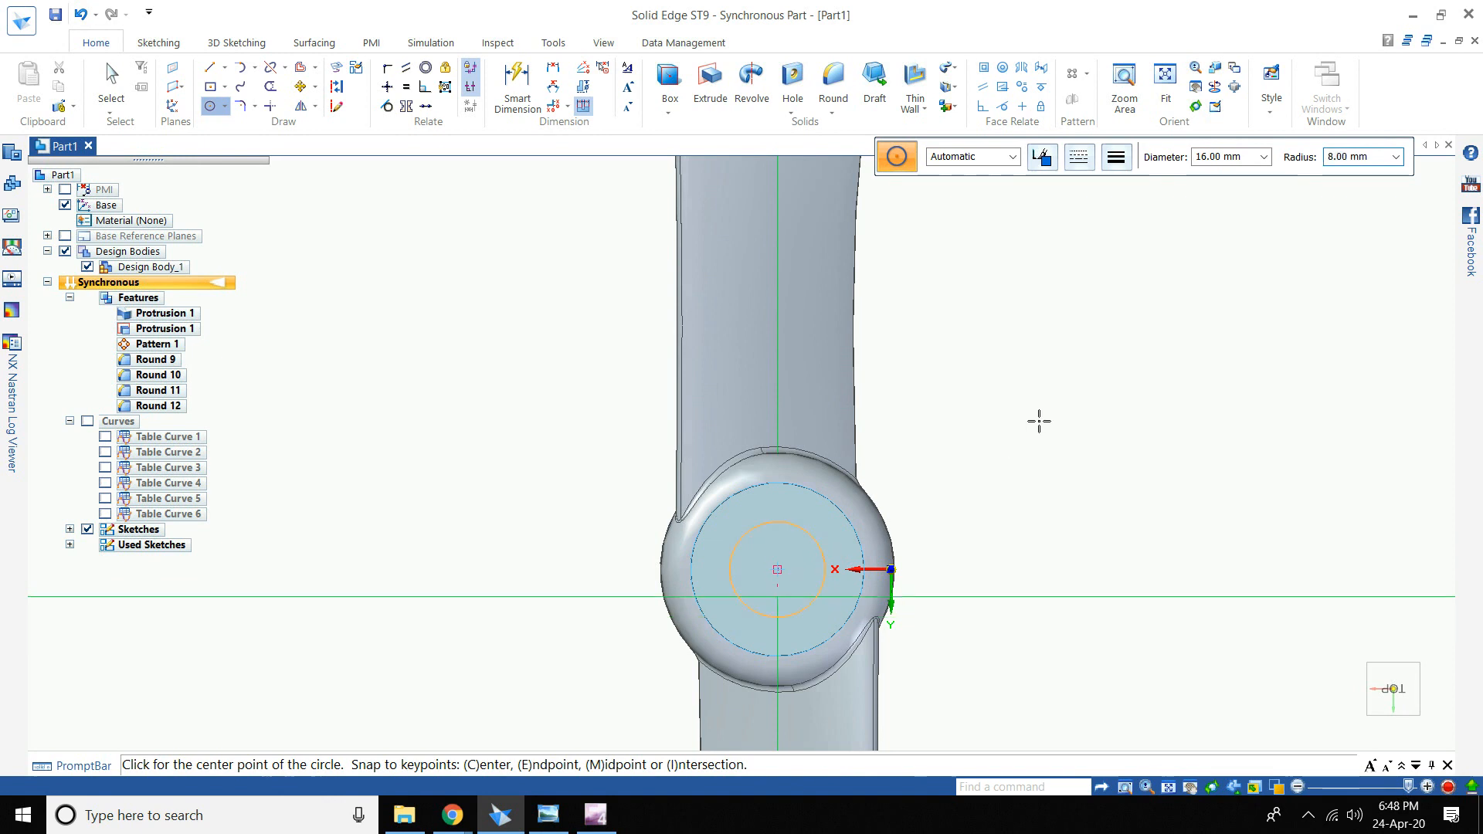
{"action": "key", "text": "Escape"}
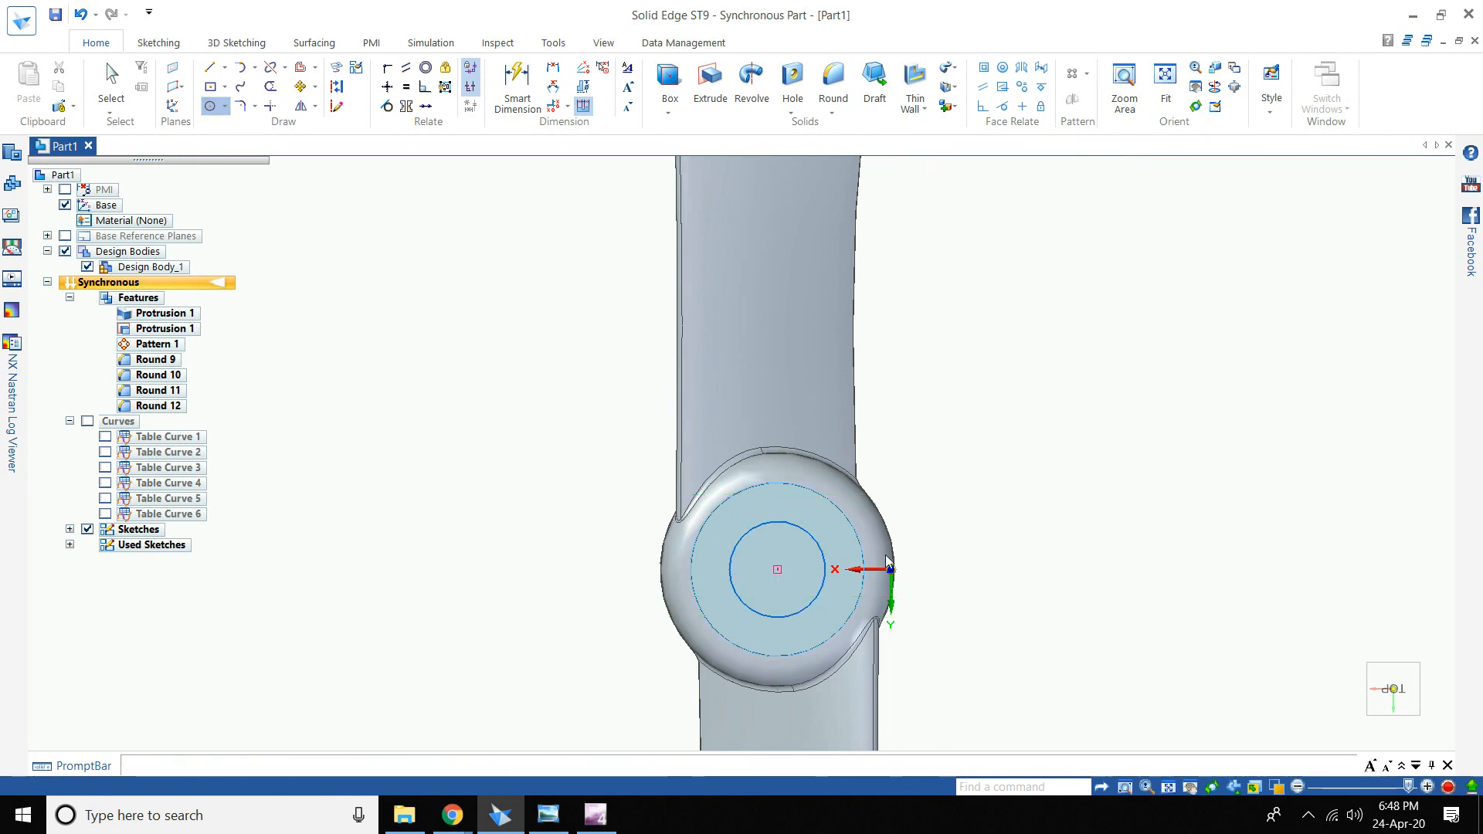
{"action": "left_click", "coordinate": [1363, 736]}
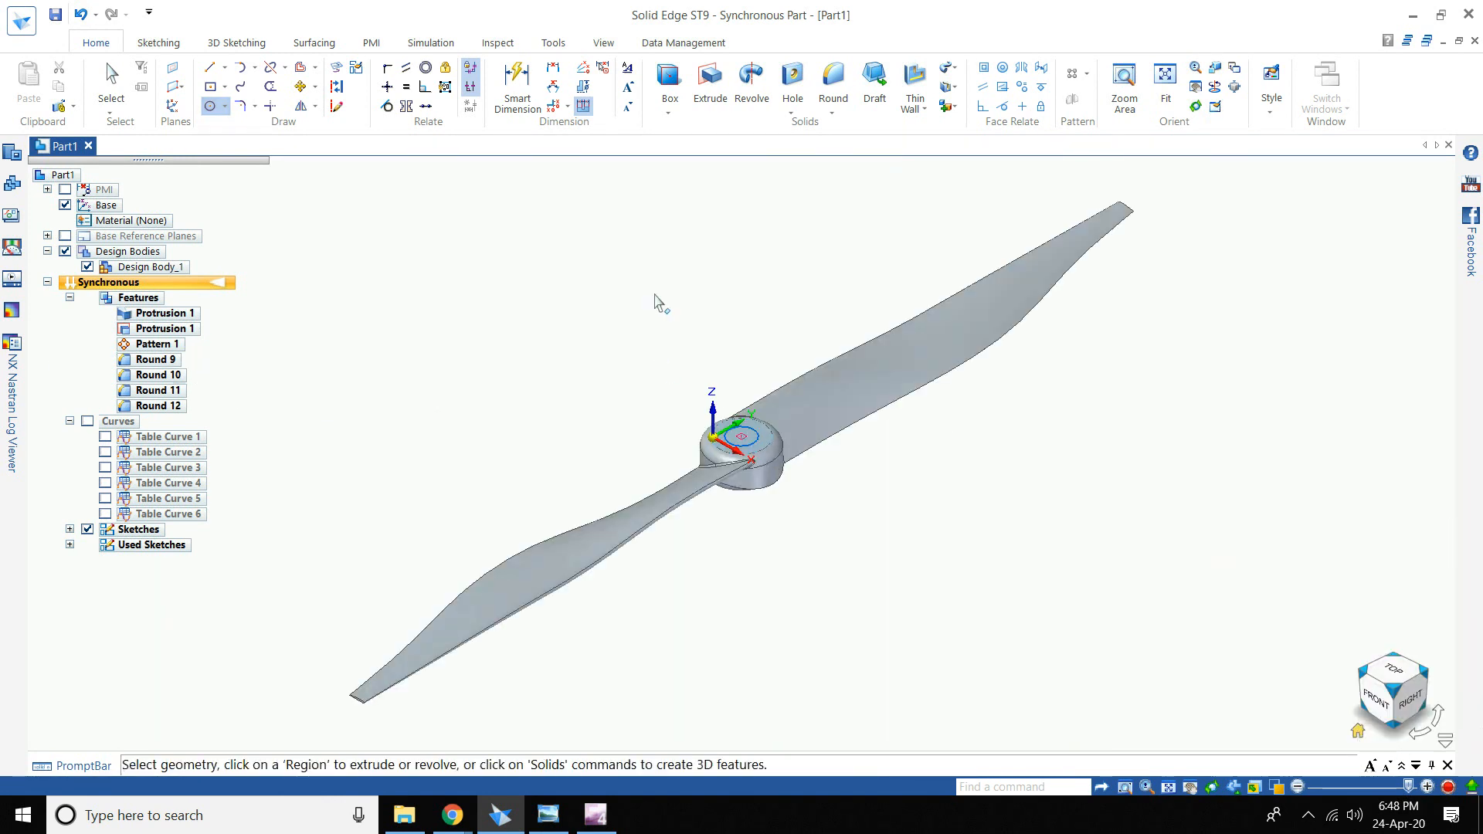
- Extrude the 16 mm circle as a Through All cut, creating Cutout 2 through the hub
{"action": "left_click", "coordinate": [725, 98]}
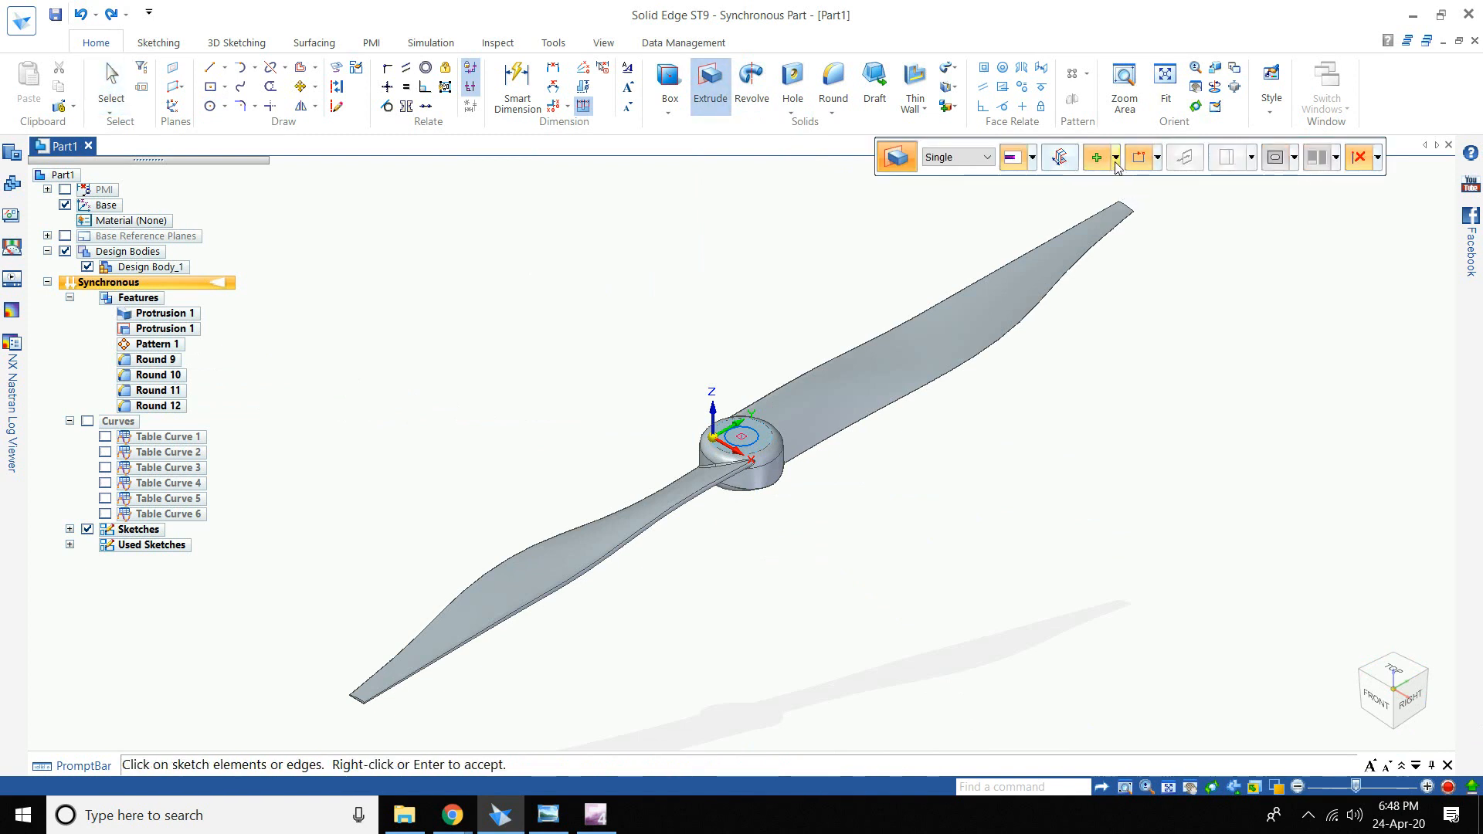
{"action": "left_click", "coordinate": [1115, 158]}
{"action": "left_click", "coordinate": [1117, 206]}
{"action": "left_click", "coordinate": [1031, 162]}
{"action": "left_click", "coordinate": [1043, 207]}
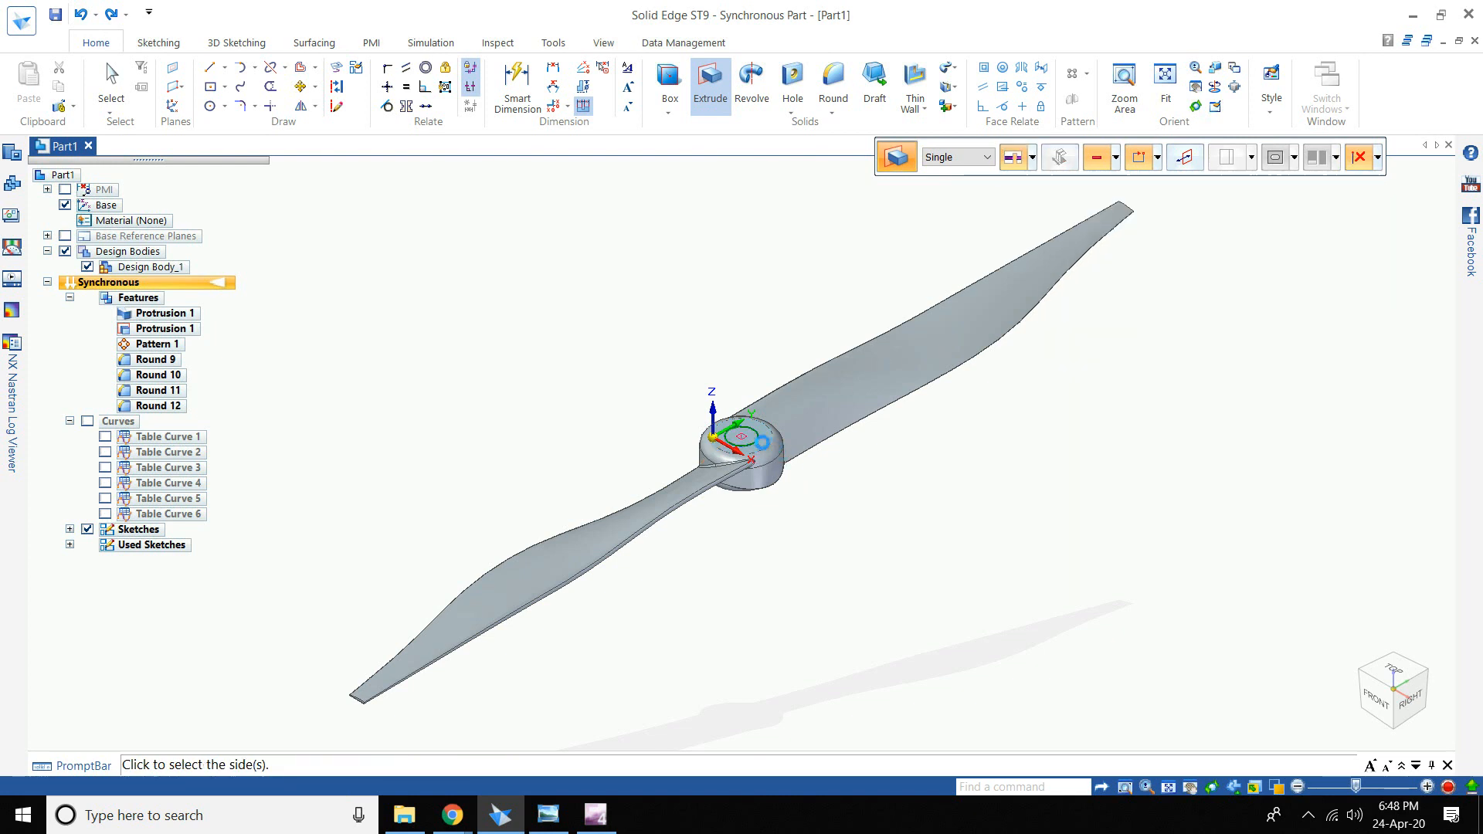
{"action": "left_click", "coordinate": [755, 441]}
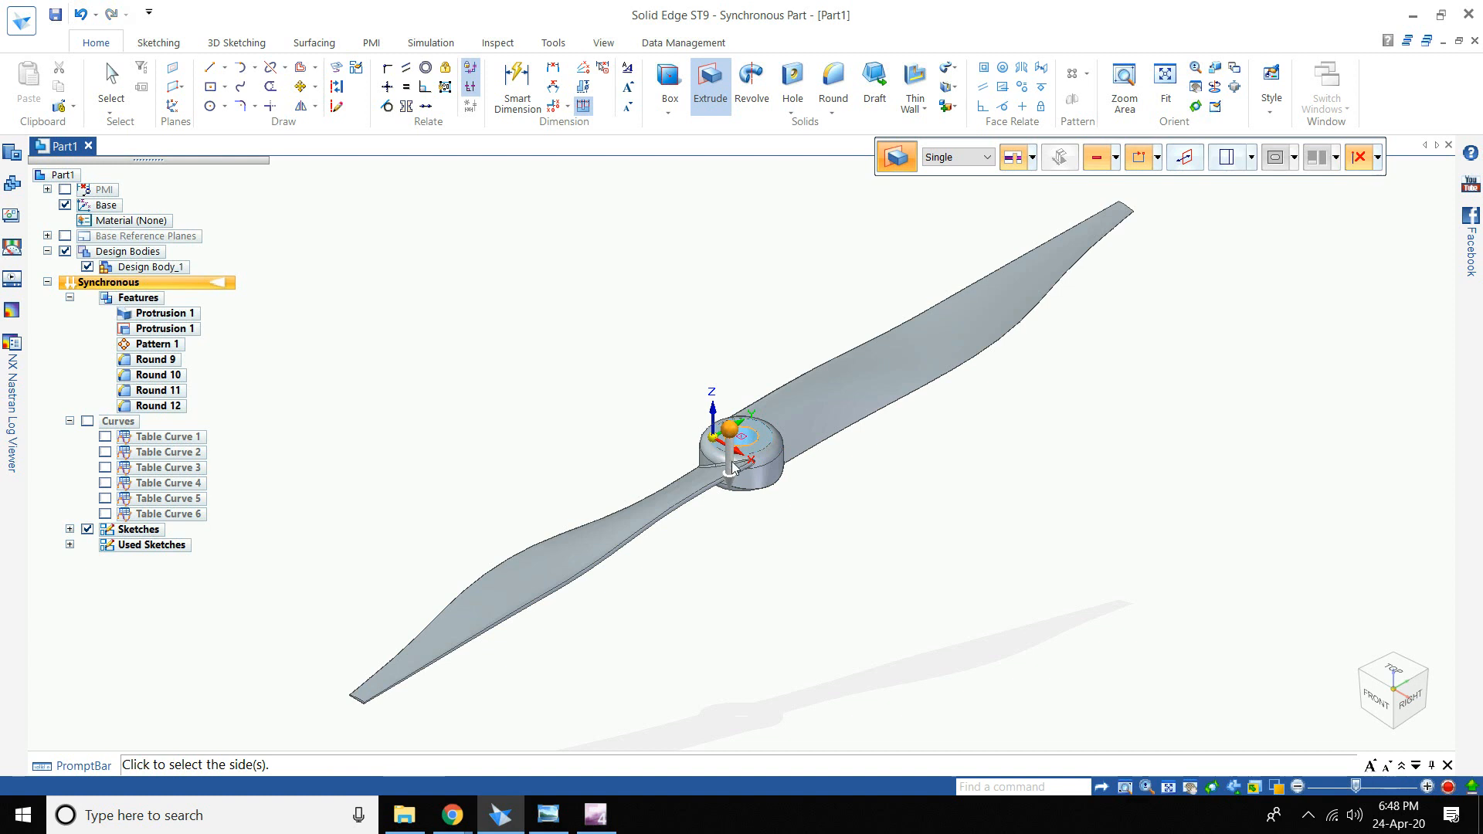
{"action": "left_click", "coordinate": [730, 466]}
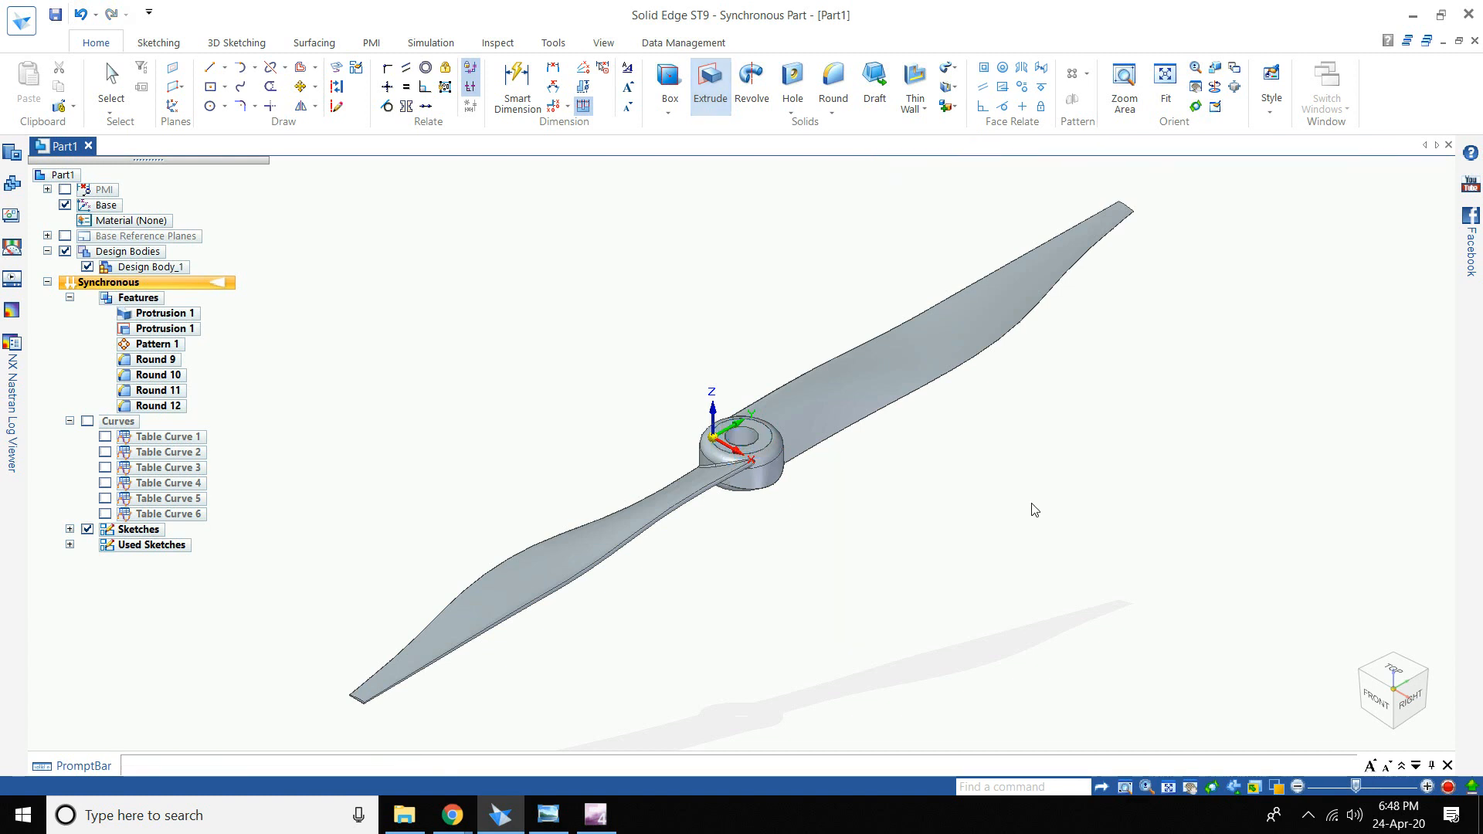
{"action": "key", "text": "Escape"}
{"action": "middle_click_drag", "start_coordinate": [837, 540], "coordinate": [777, 653]}
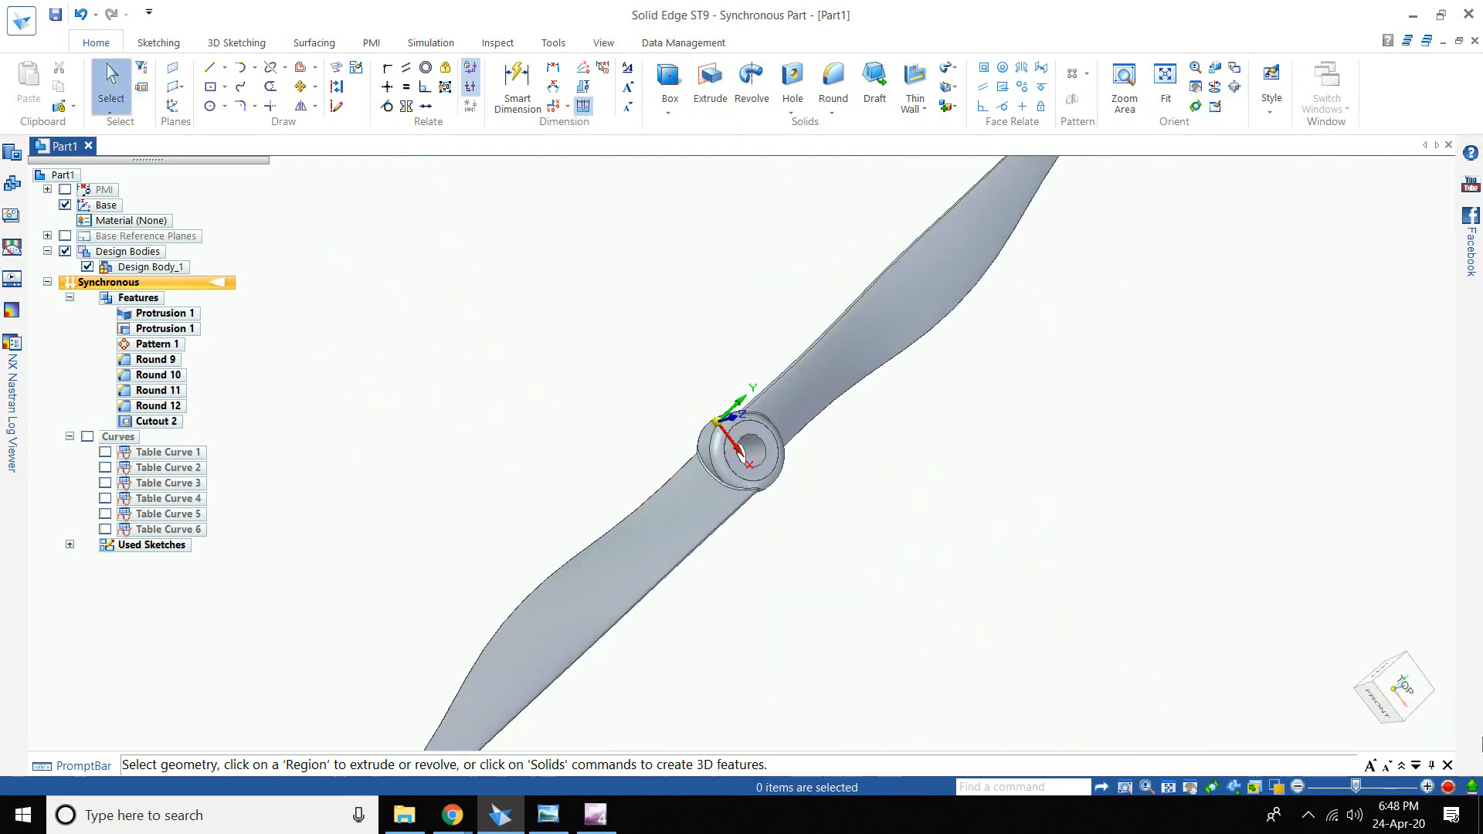